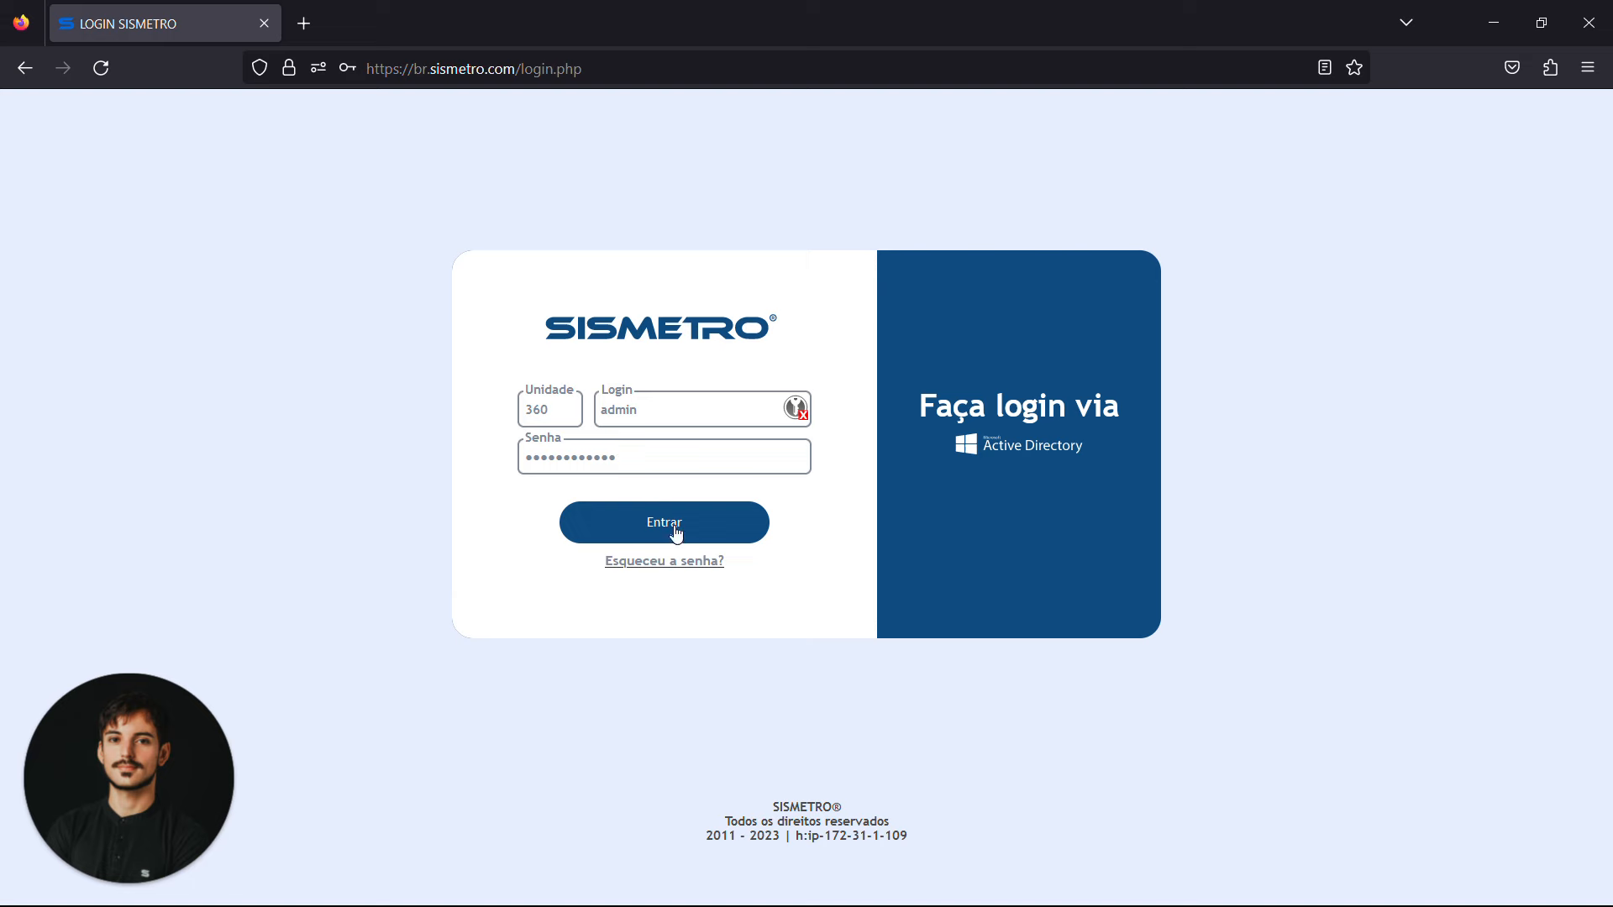
Log in with the filled-in credentials and open the company (Empresa) listing in the settings
{"action": "left_click", "coordinate": [676, 529]}
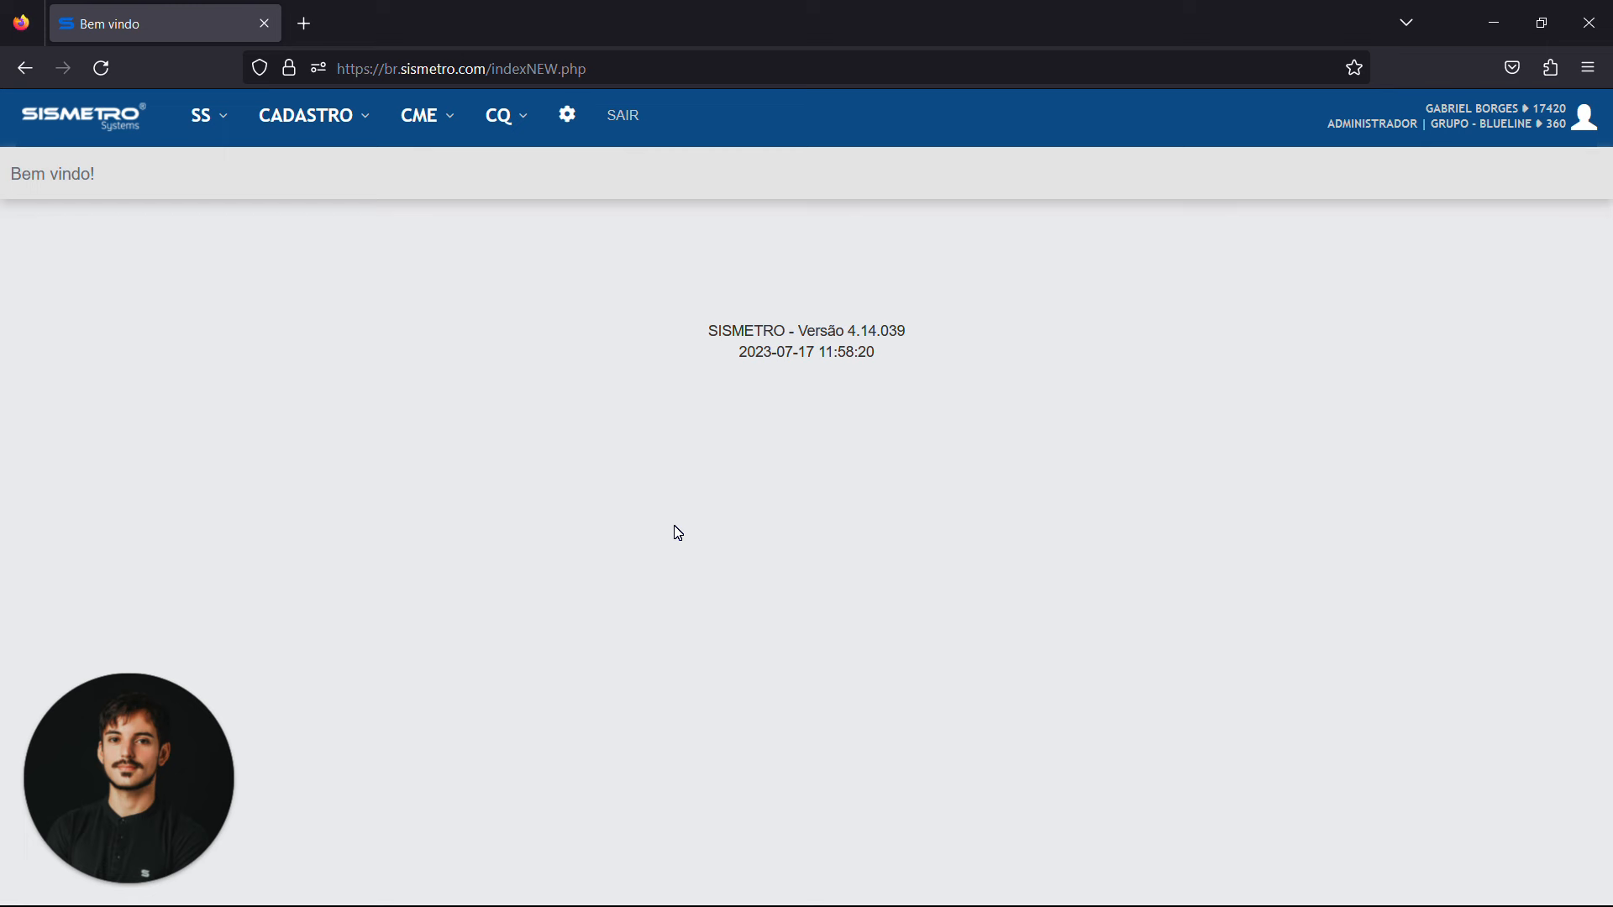
{"action": "left_click", "coordinate": [553, 144]}
{"action": "left_click", "coordinate": [590, 214]}
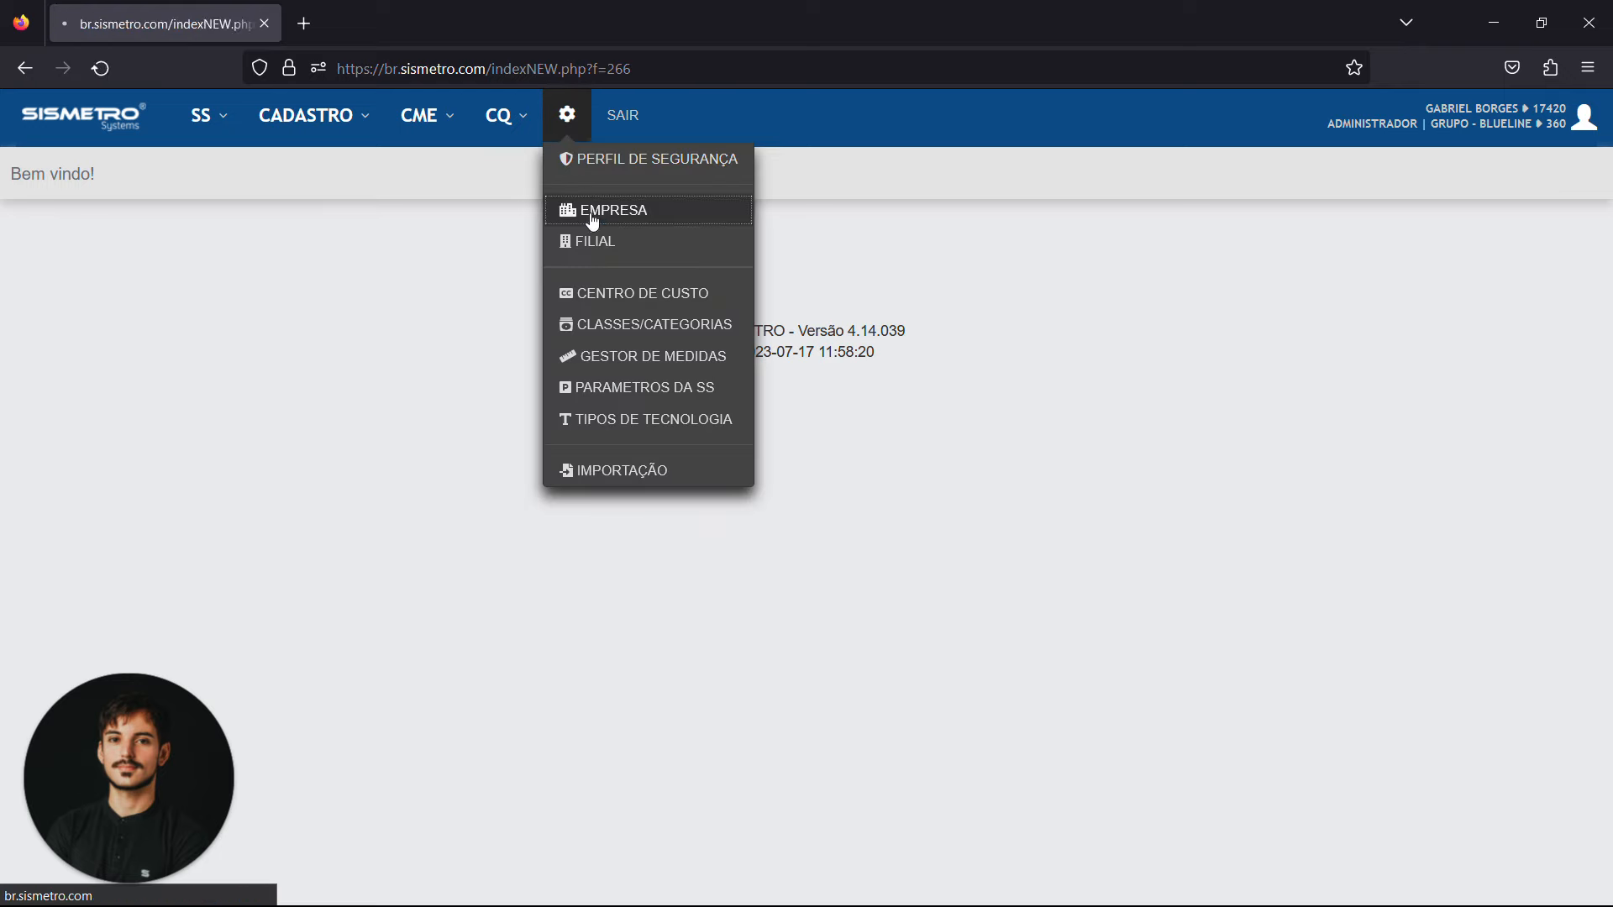
Open the branch (Filial) listing in the settings to view the registered branches
{"action": "left_click", "coordinate": [569, 133]}
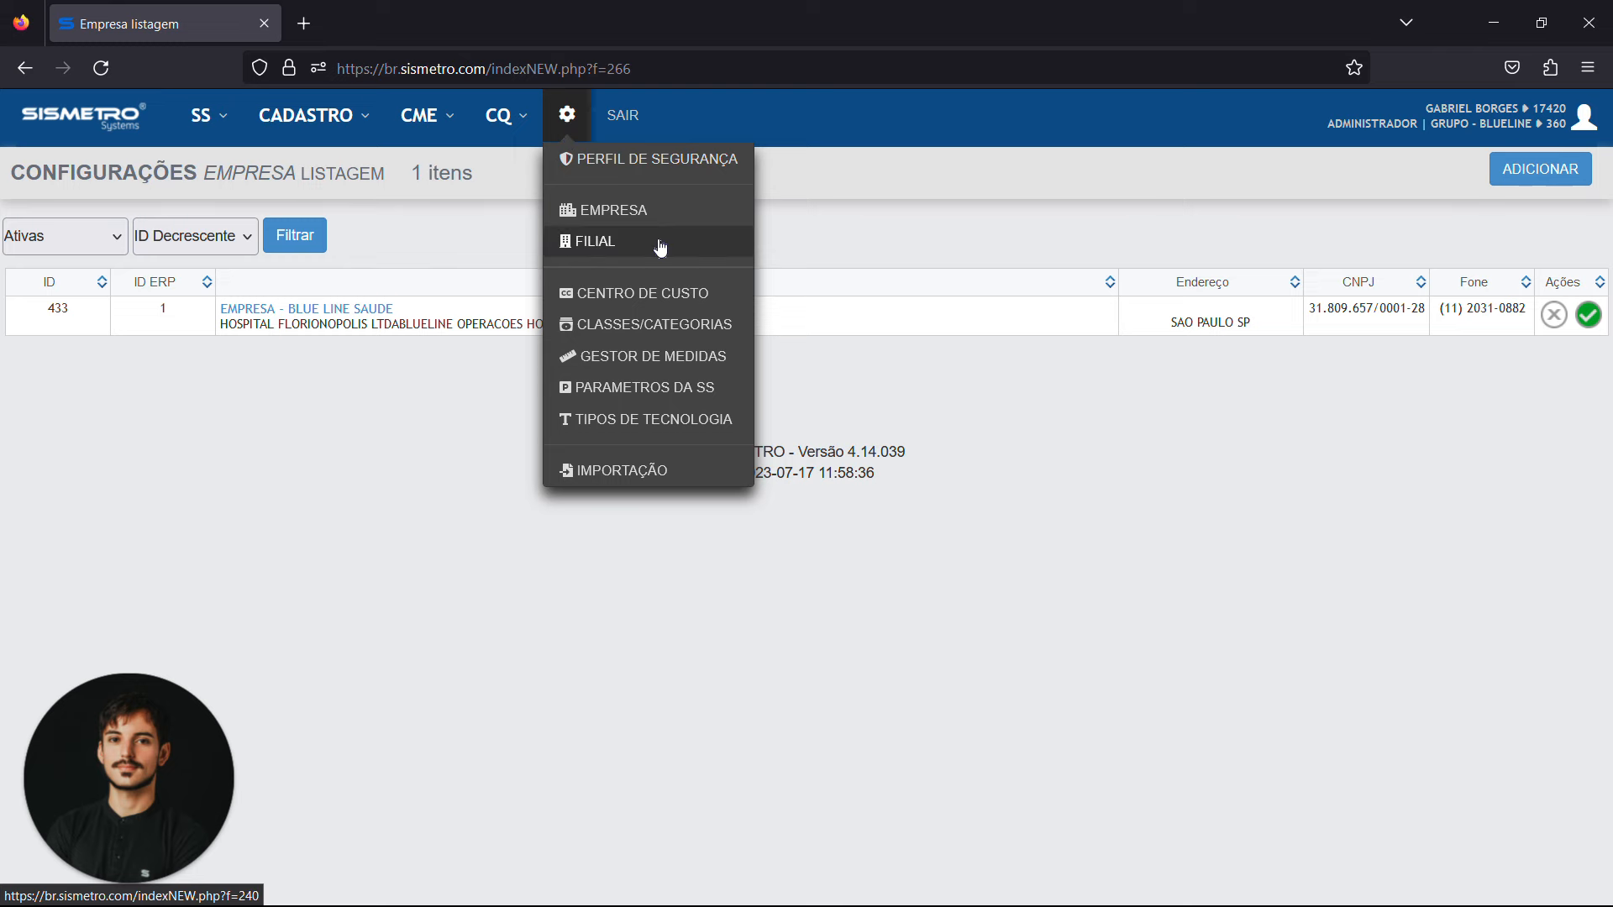
{"action": "left_click", "coordinate": [599, 256]}
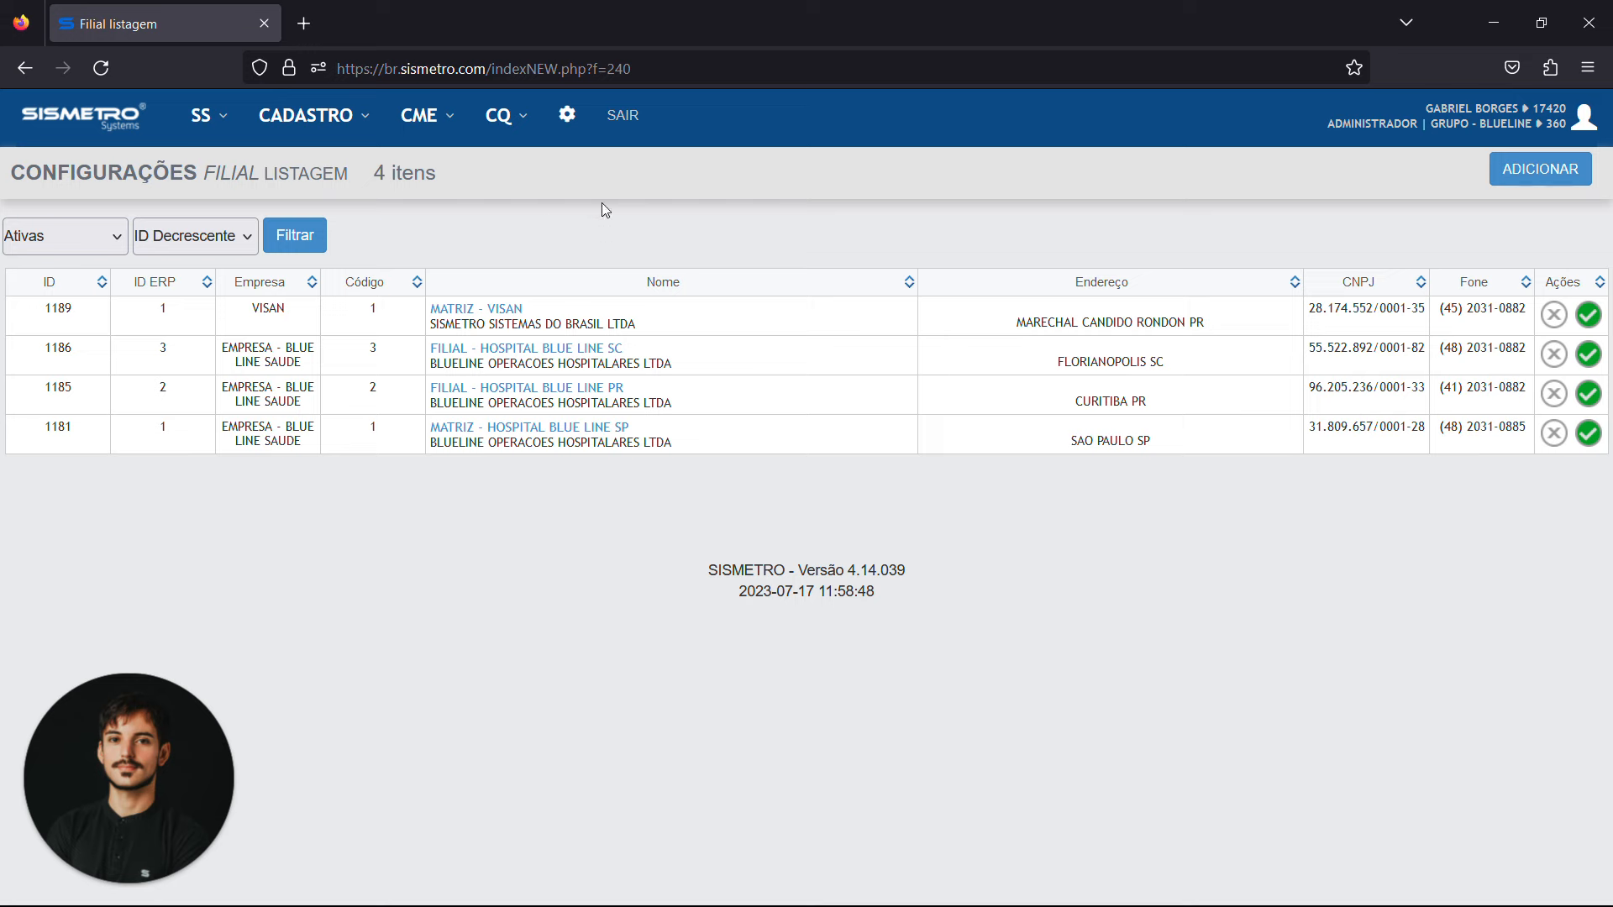
Open the asset tree (Árvore de Patrimônio) from the asset registration area
{"action": "left_click", "coordinate": [307, 118]}
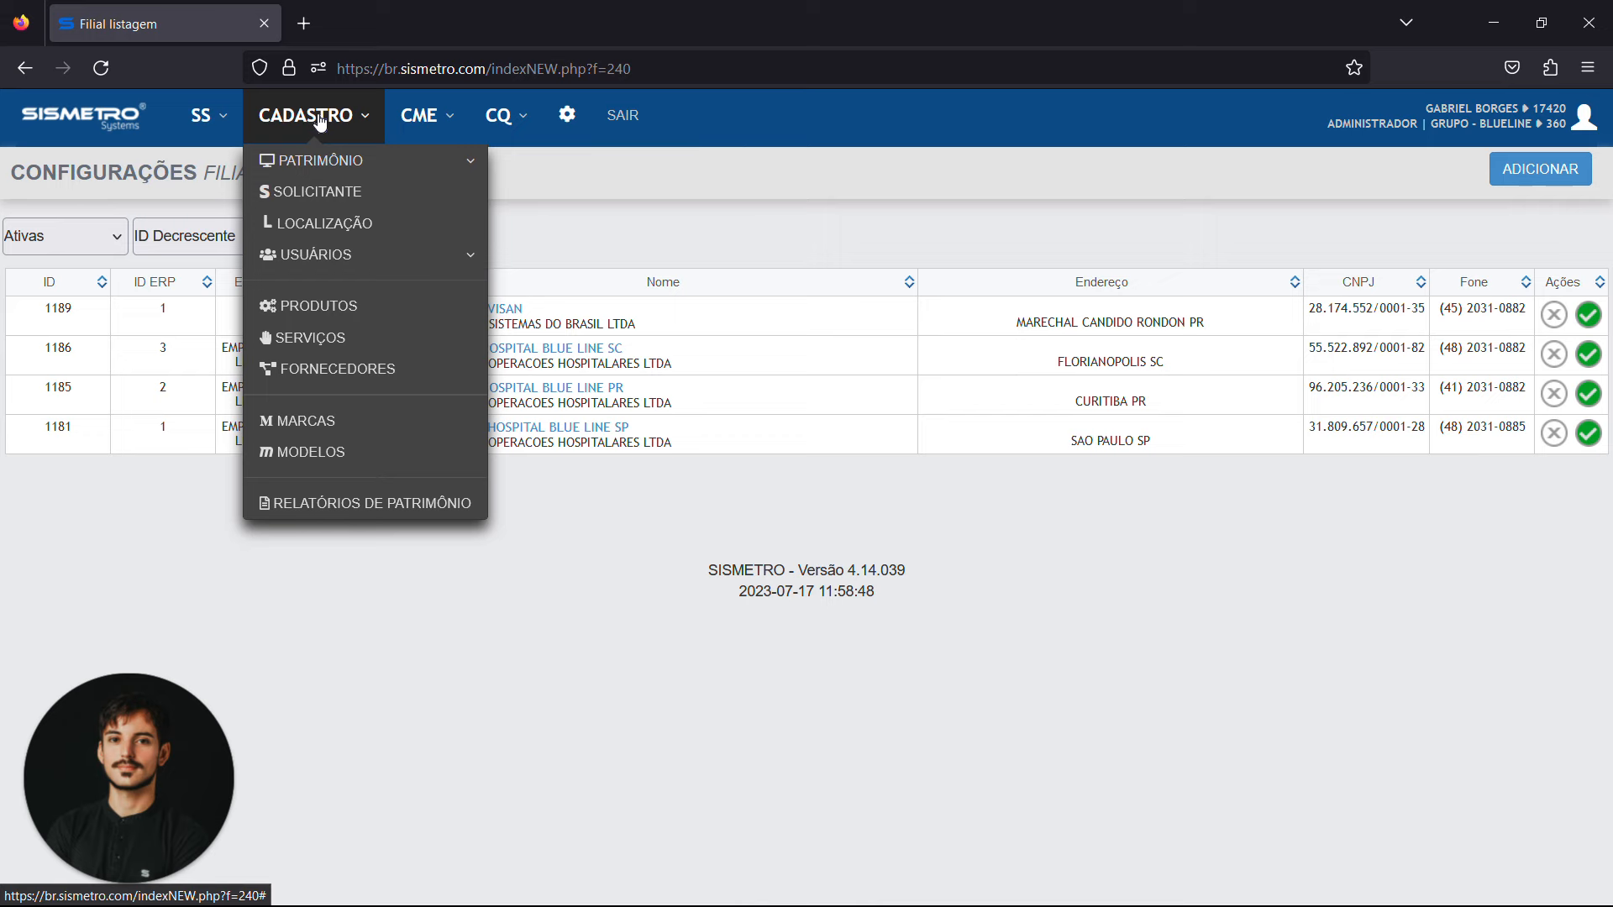
{"action": "left_click", "coordinate": [362, 169]}
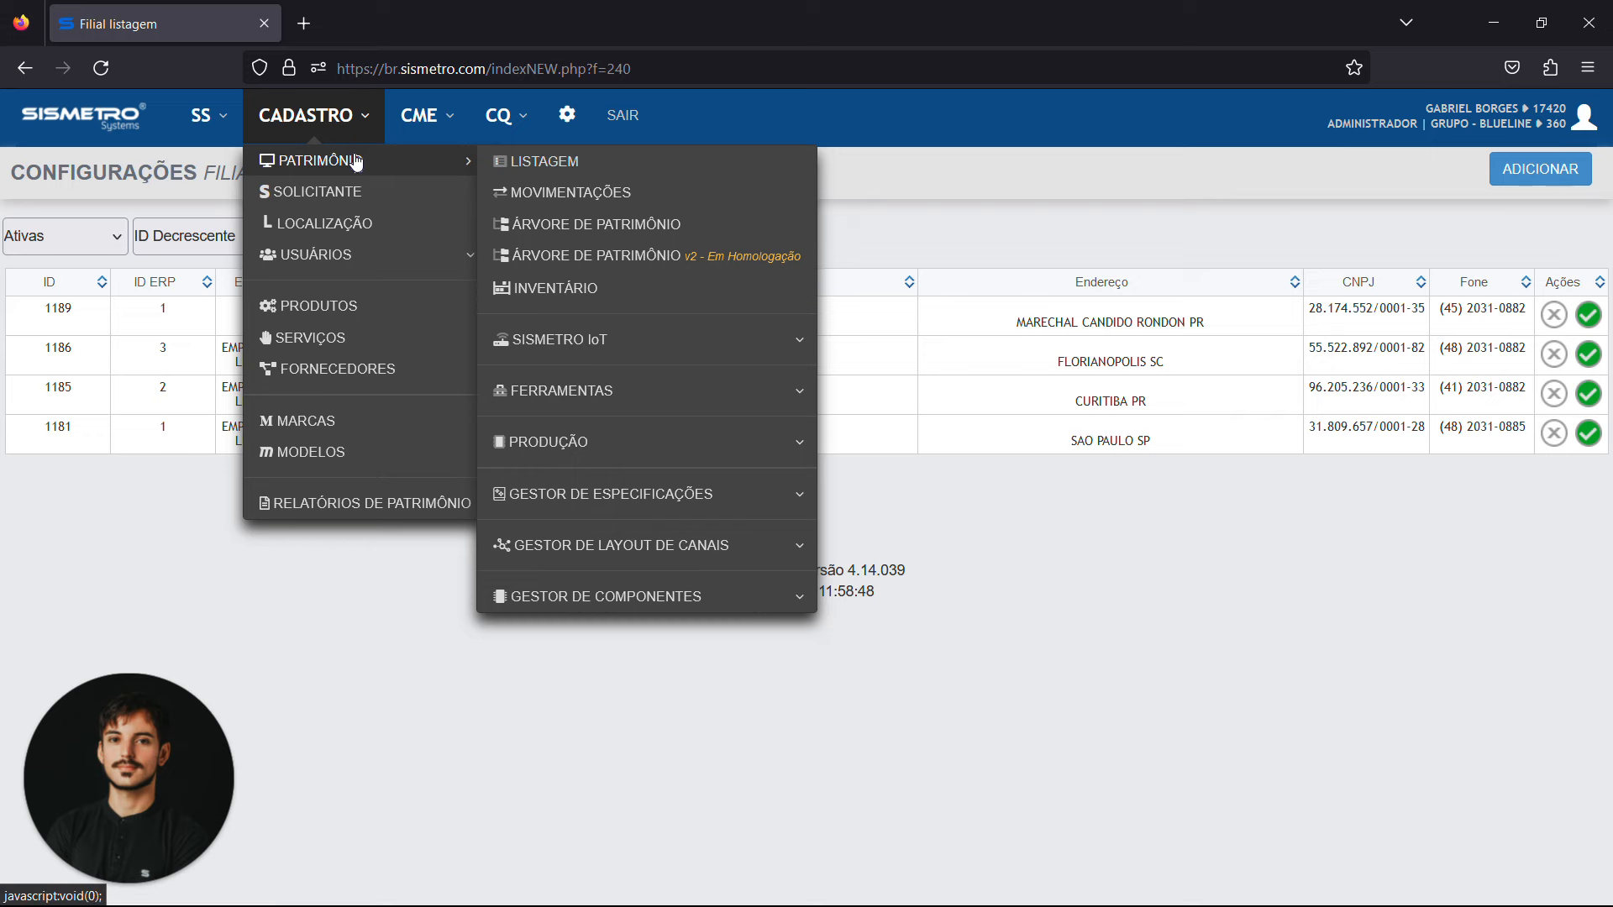
{"action": "left_click", "coordinate": [351, 160]}
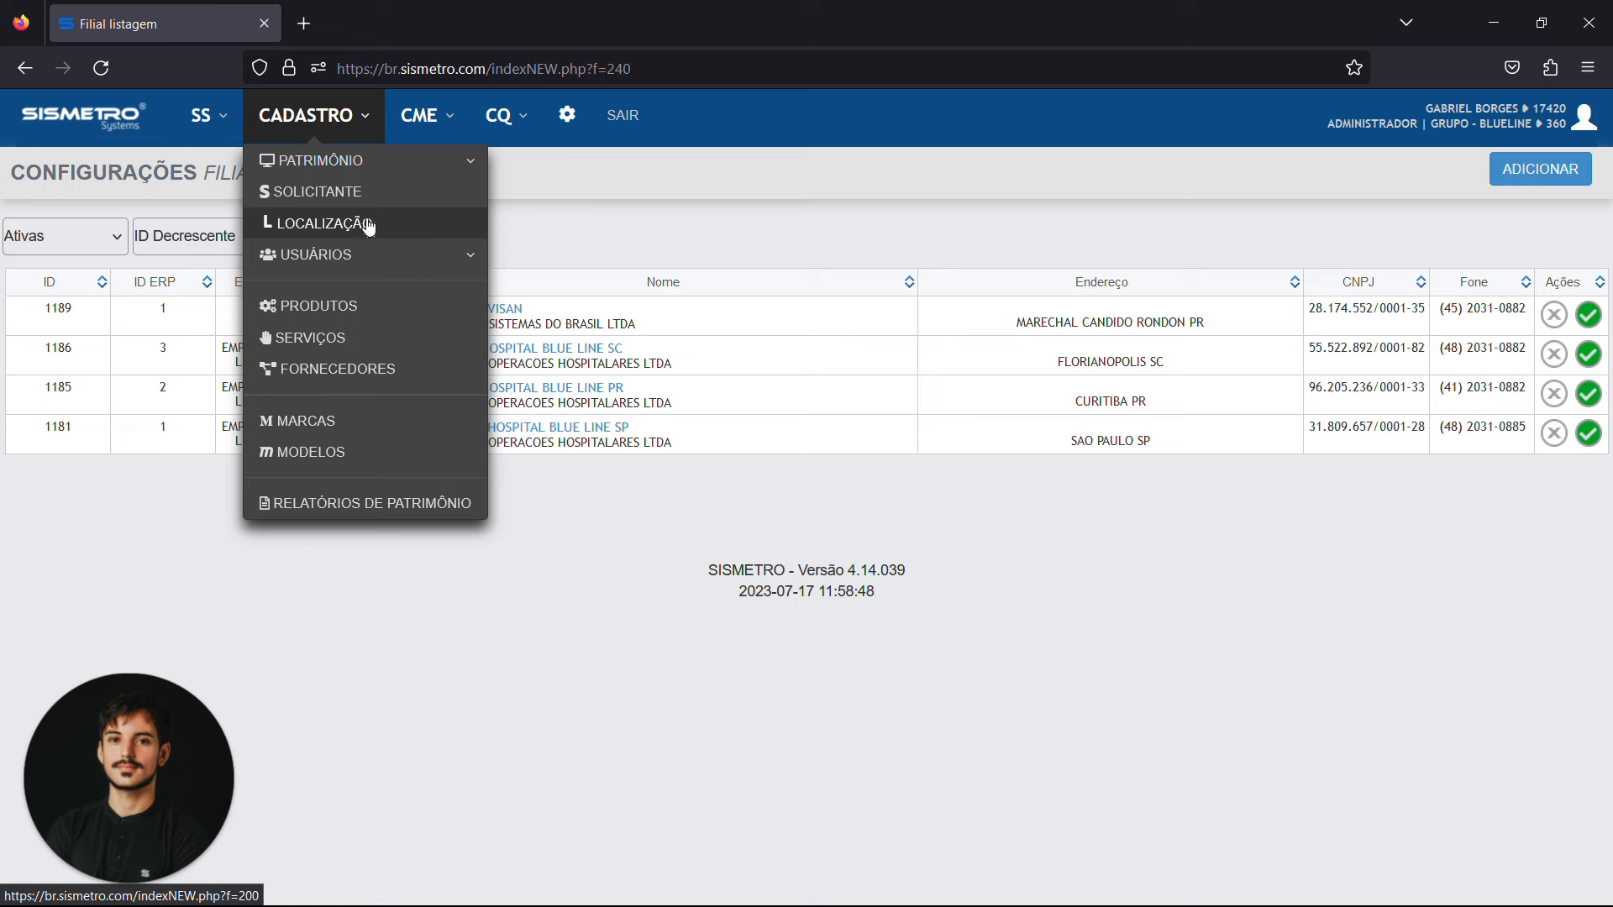
{"action": "left_click", "coordinate": [386, 163]}
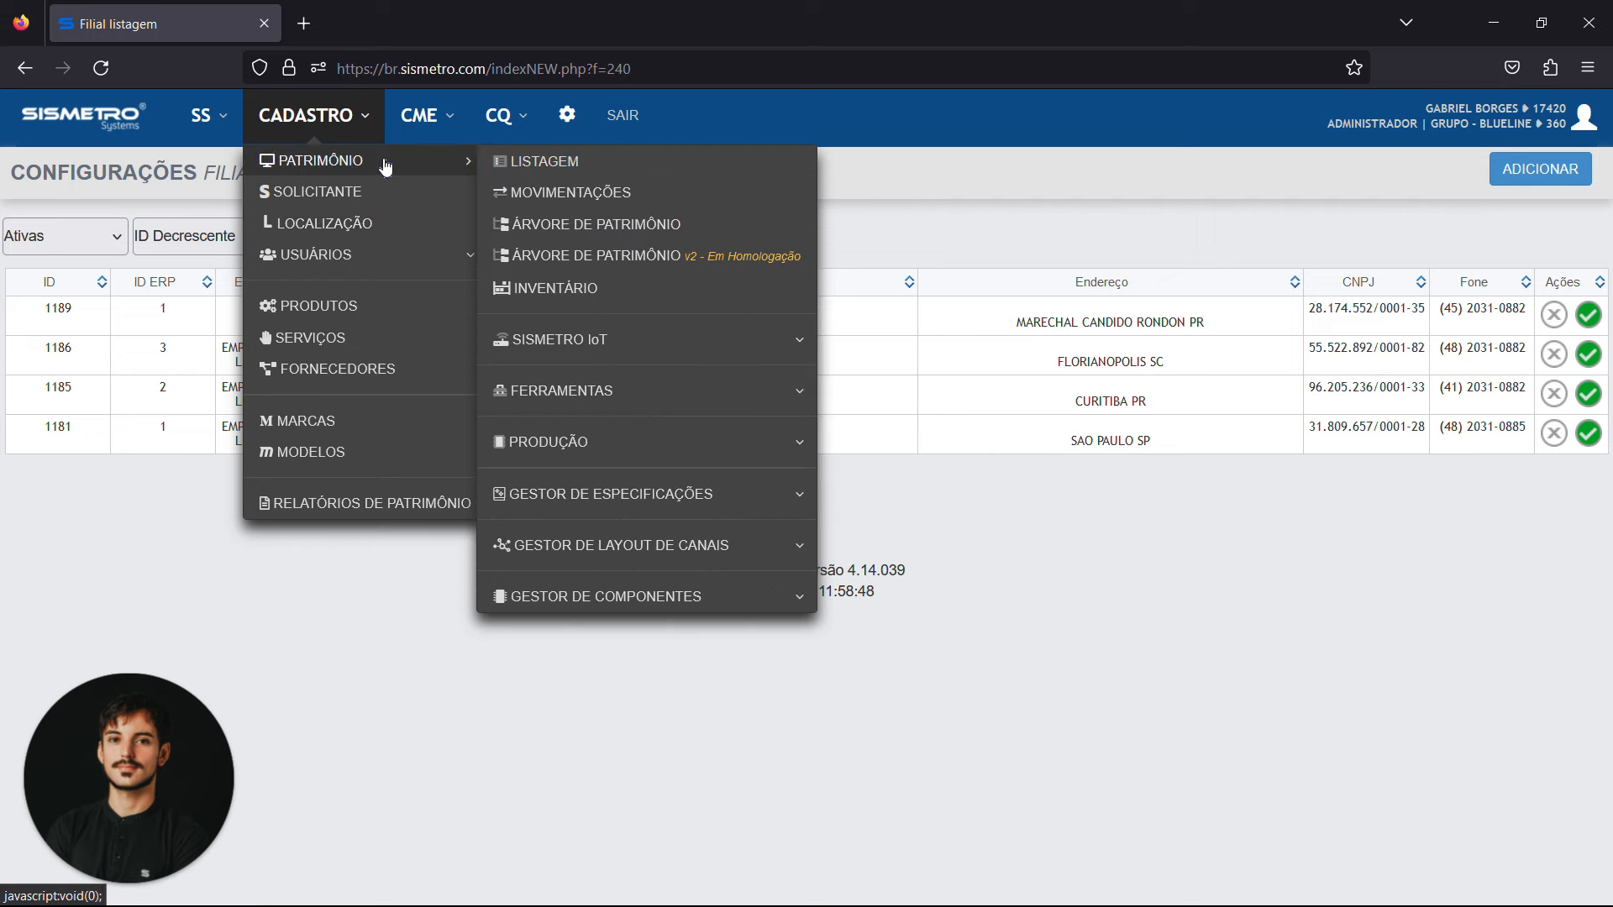
{"action": "left_click", "coordinate": [553, 225]}
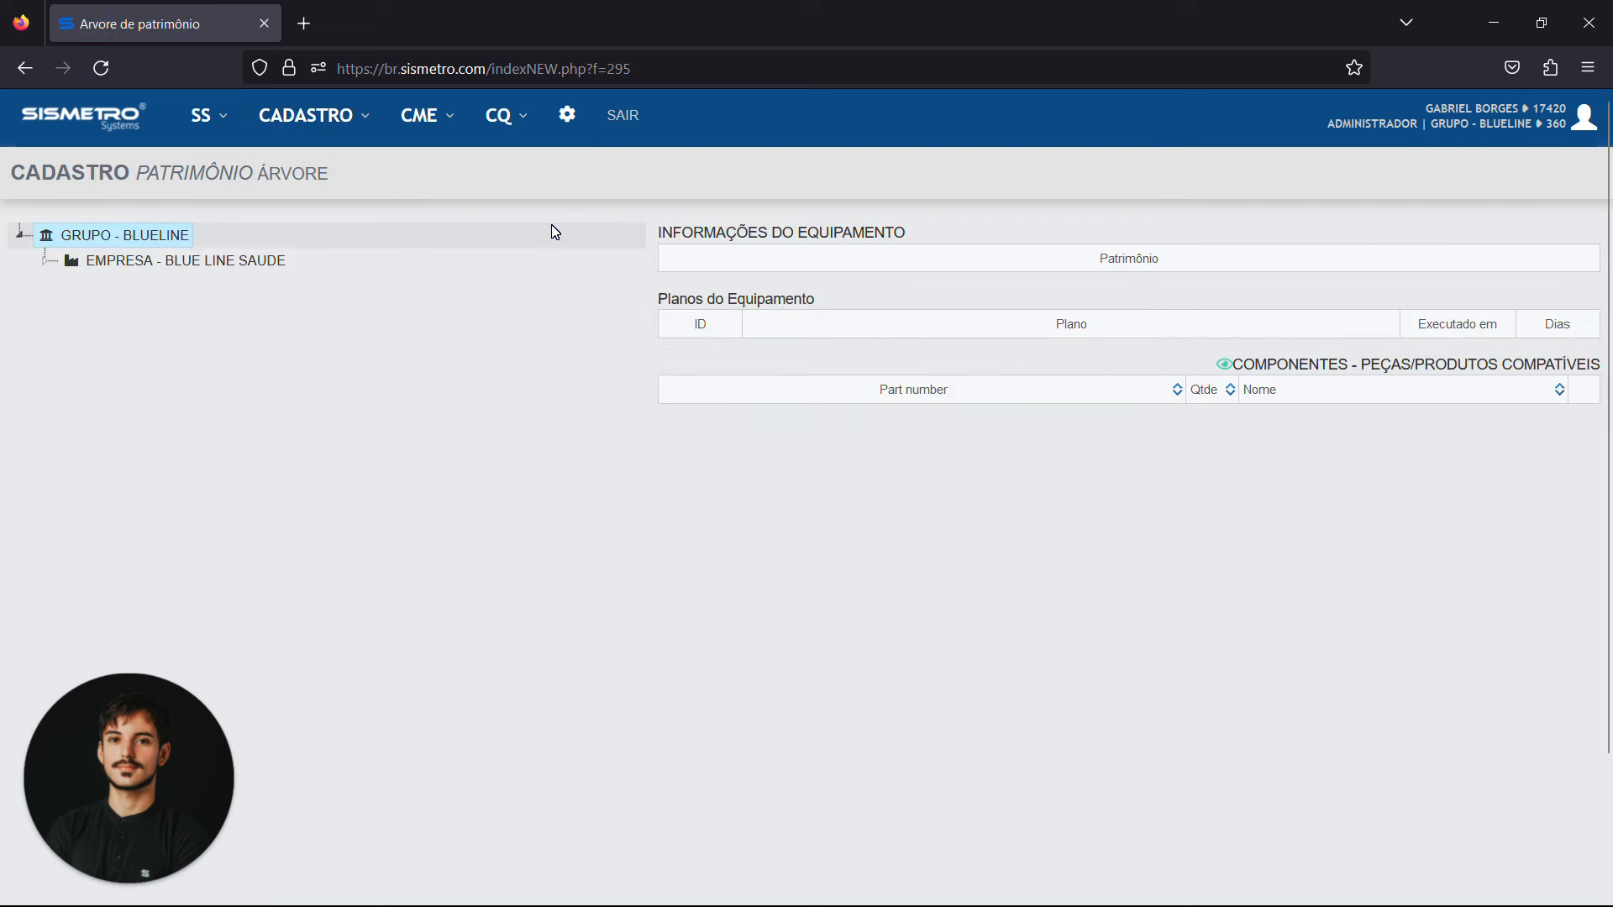
Expand the asset tree through Empresa - Blue Line Saude and Matriz - Hospital Blue Line SP to the locations under Central de Materiais e Esterilizacao
{"action": "left_click", "coordinate": [47, 263]}
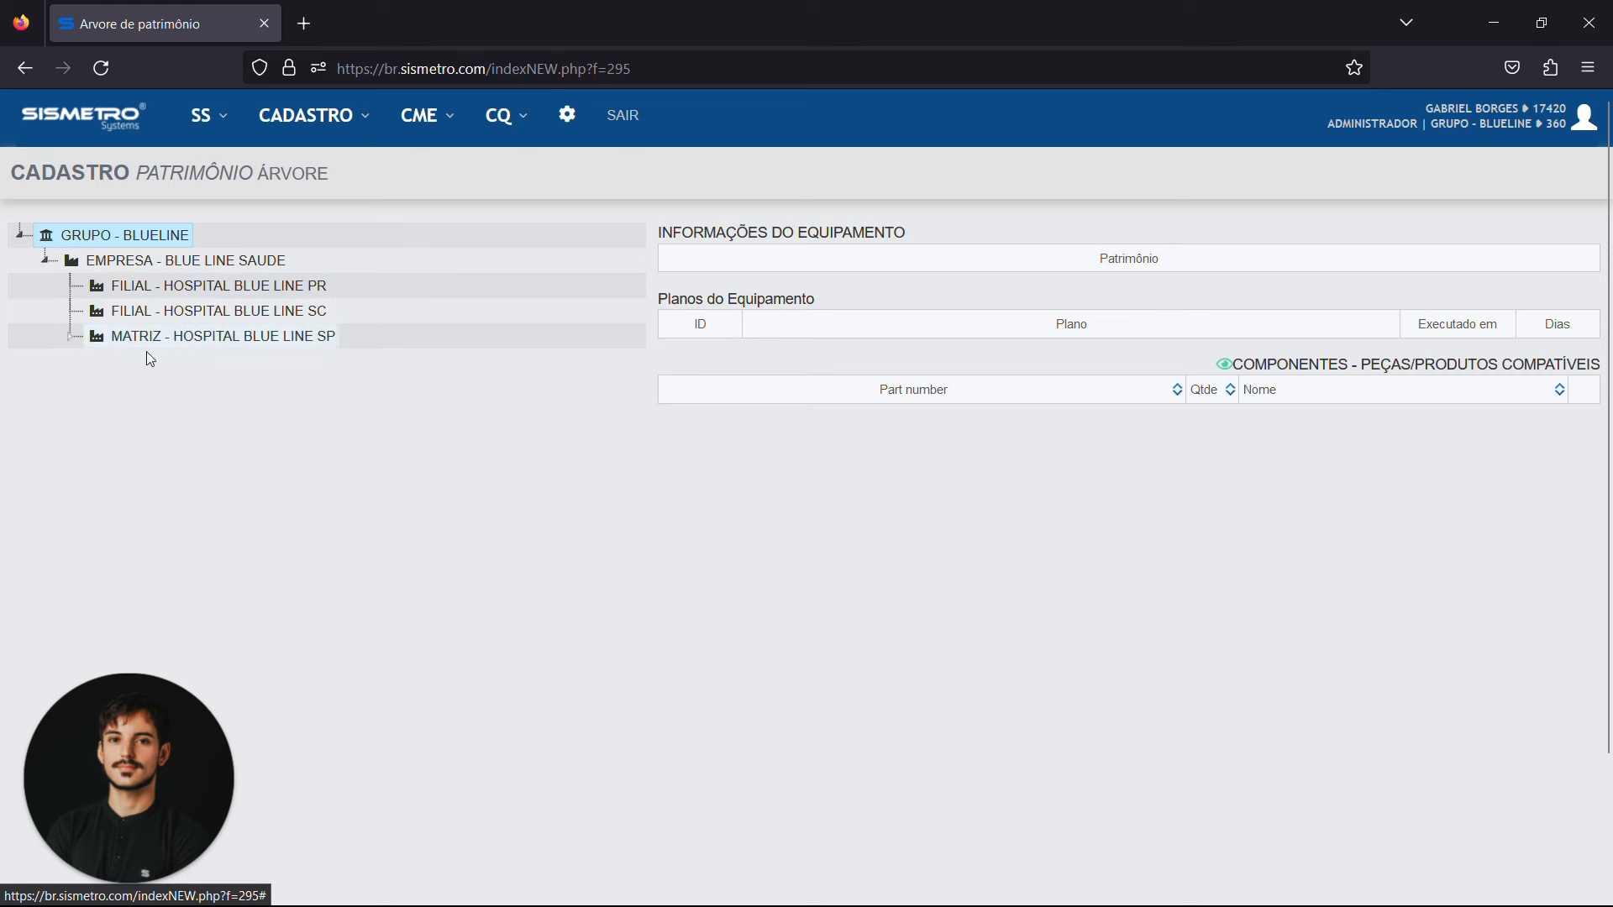
{"action": "left_click", "coordinate": [69, 339]}
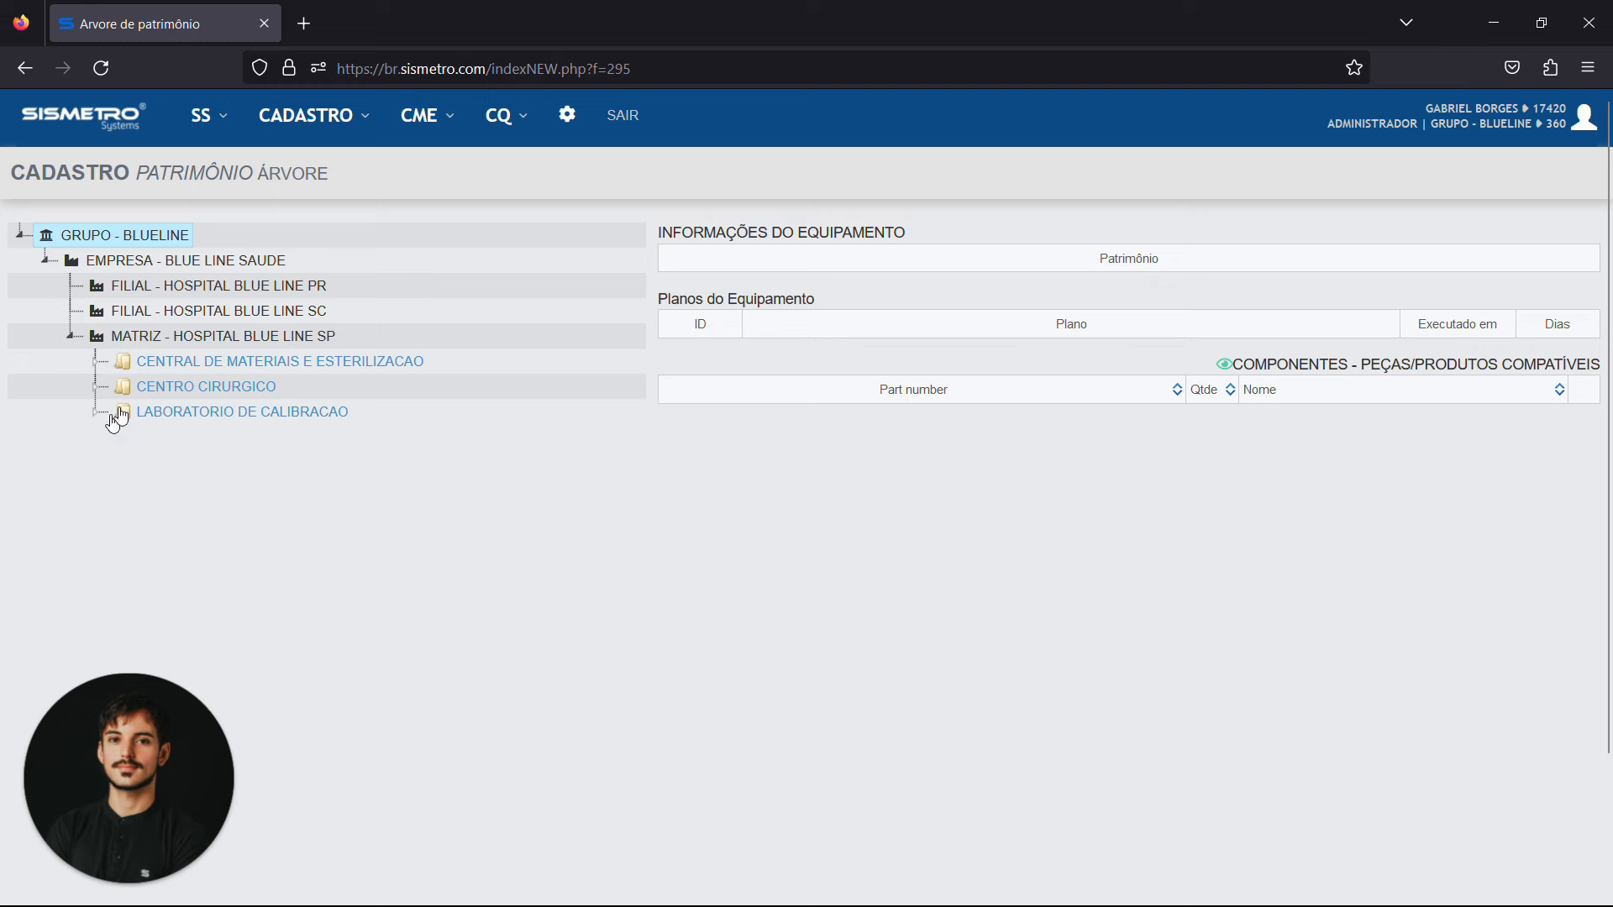
{"action": "left_click", "coordinate": [190, 391]}
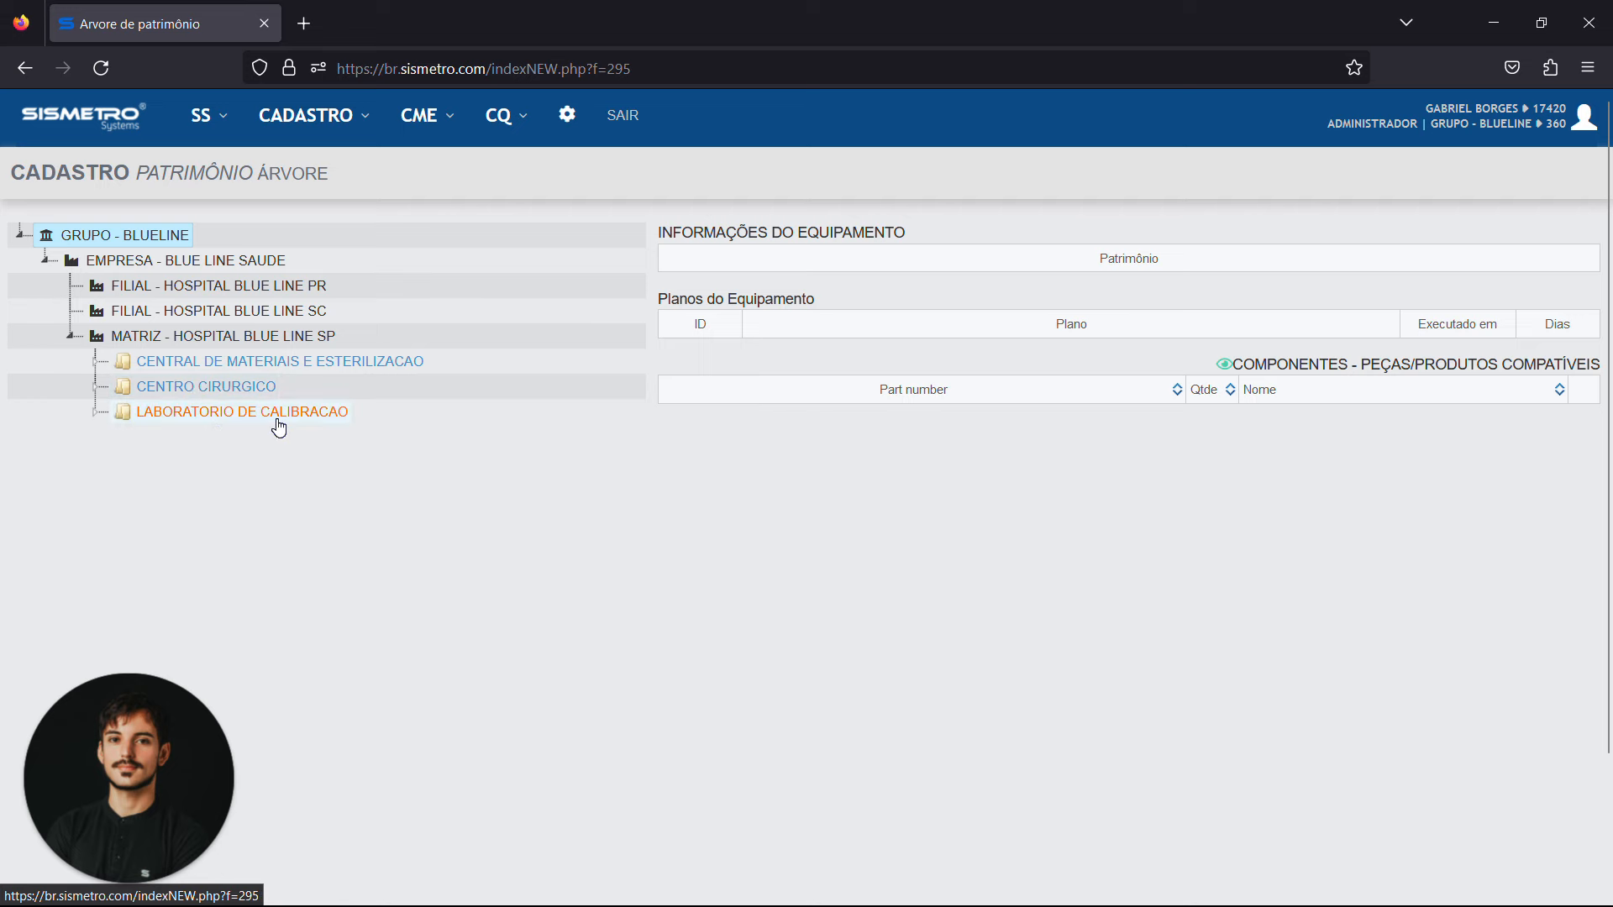
{"action": "left_click", "coordinate": [99, 367]}
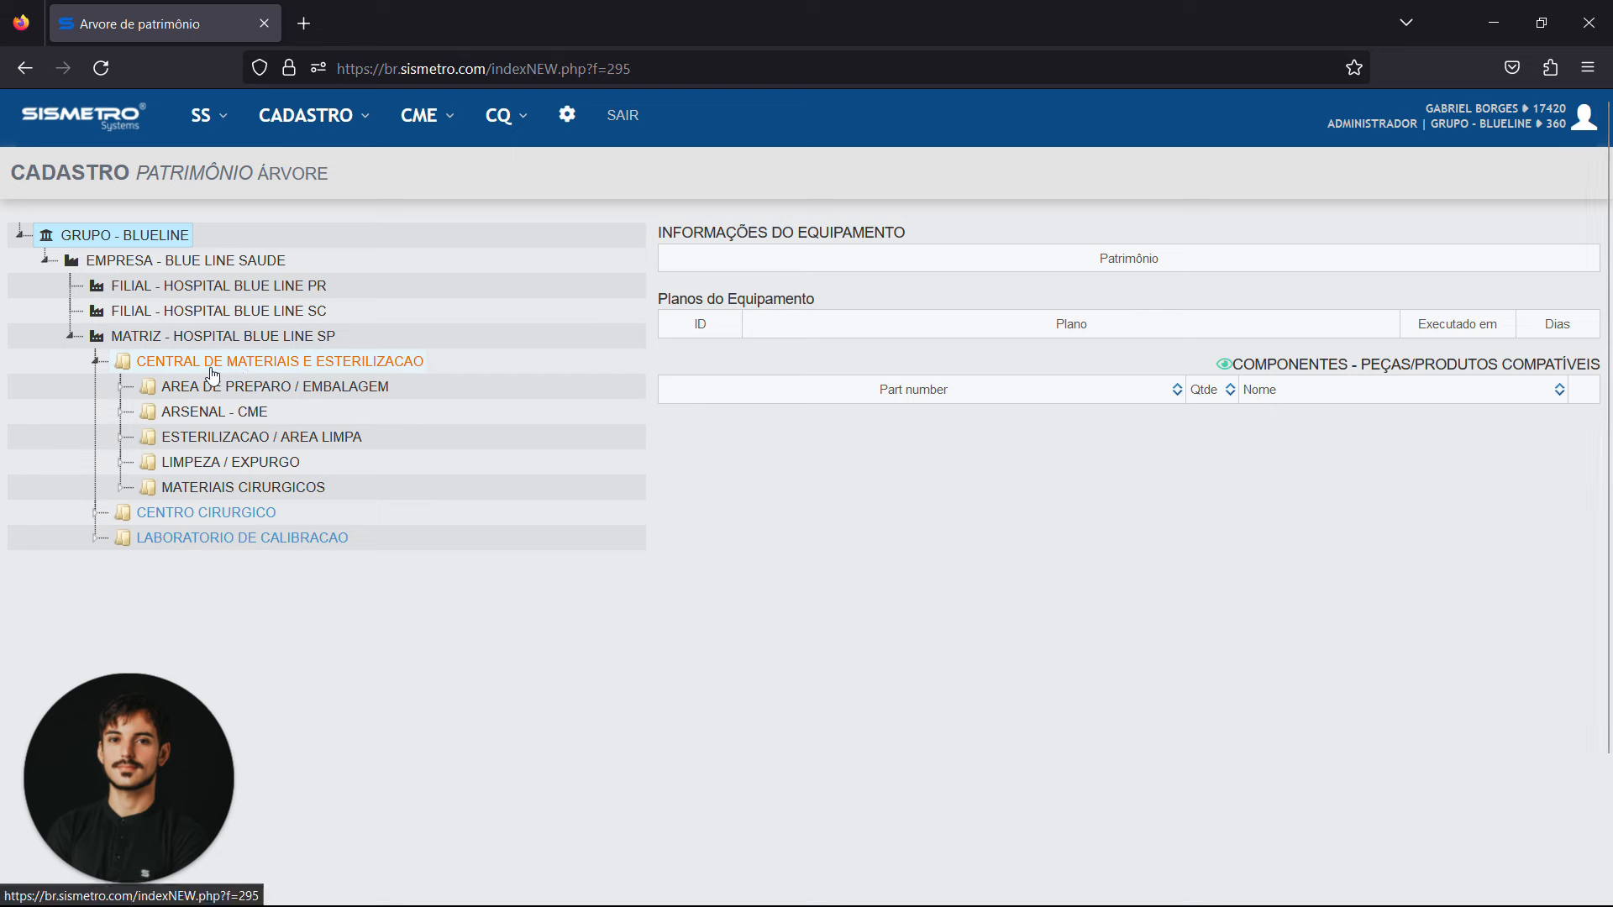
{"action": "left_click", "coordinate": [164, 358]}
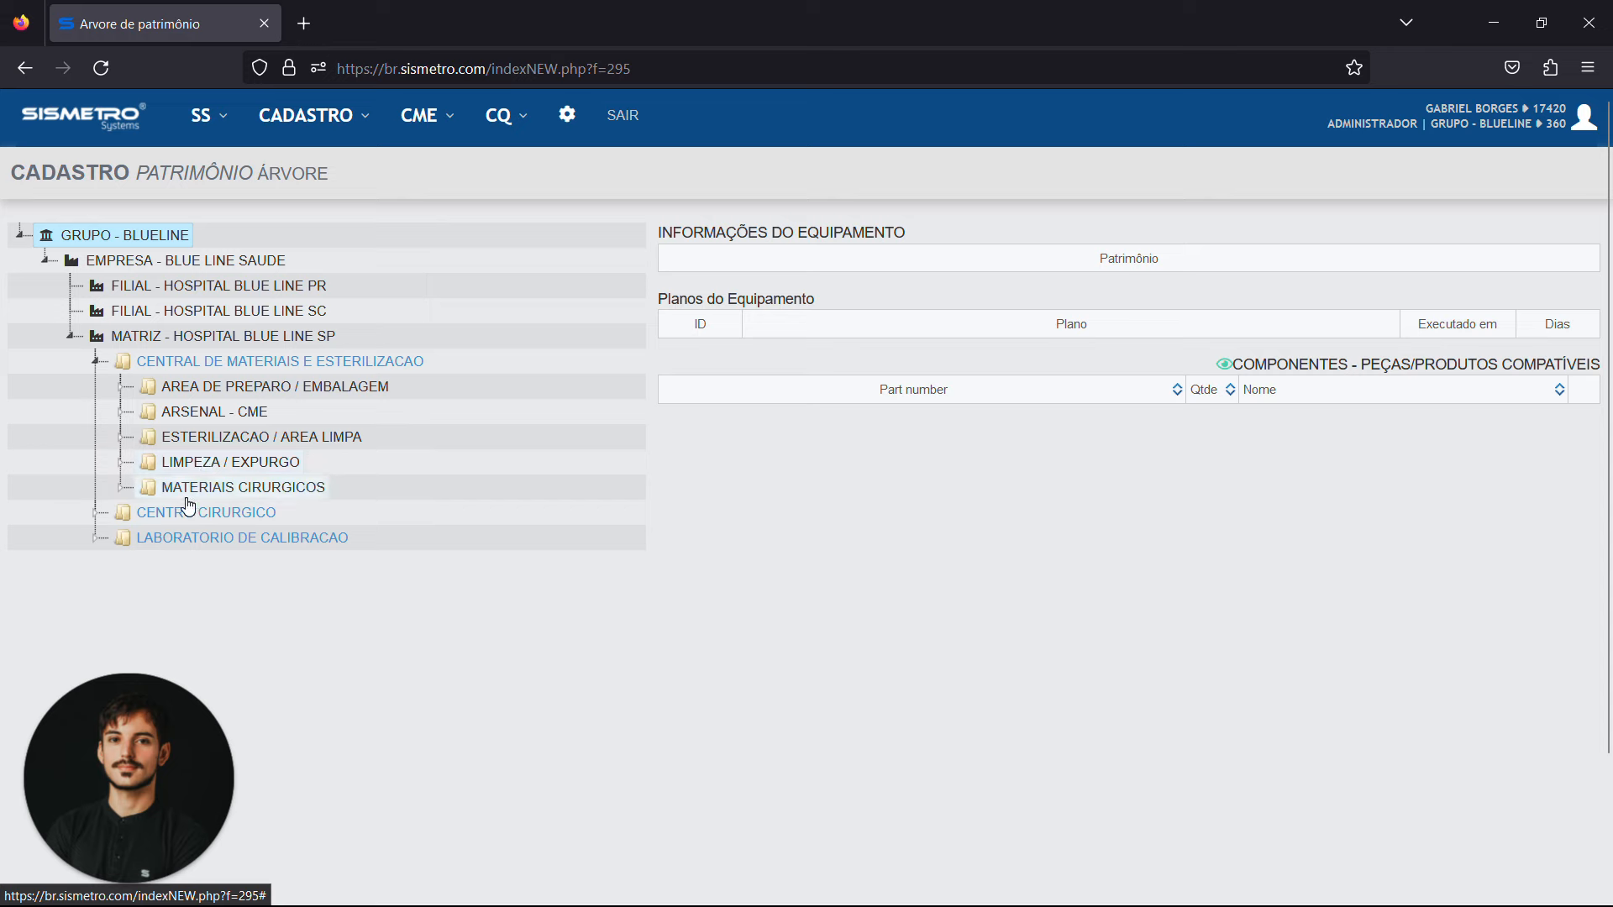
Examine the instruments listed under the Materiais Cirurgicos location, and collapse that branch again
{"action": "left_click", "coordinate": [120, 490]}
{"action": "scroll", "coordinate": [168, 478], "scroll_direction": "down", "scroll_amount": 3}
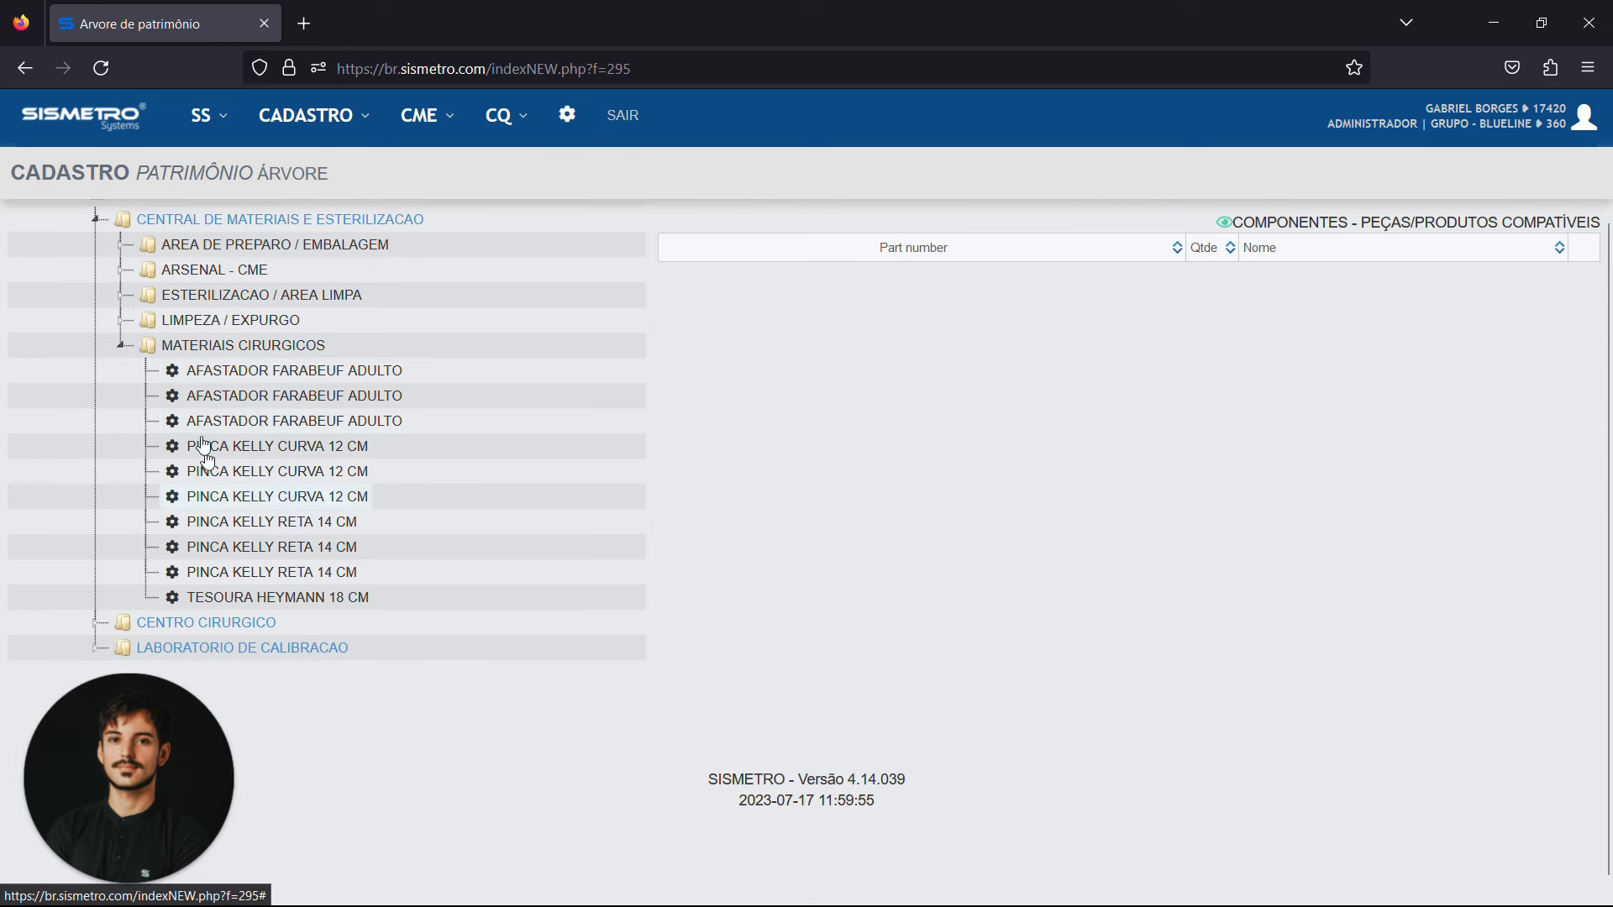
{"action": "left_click", "coordinate": [123, 347]}
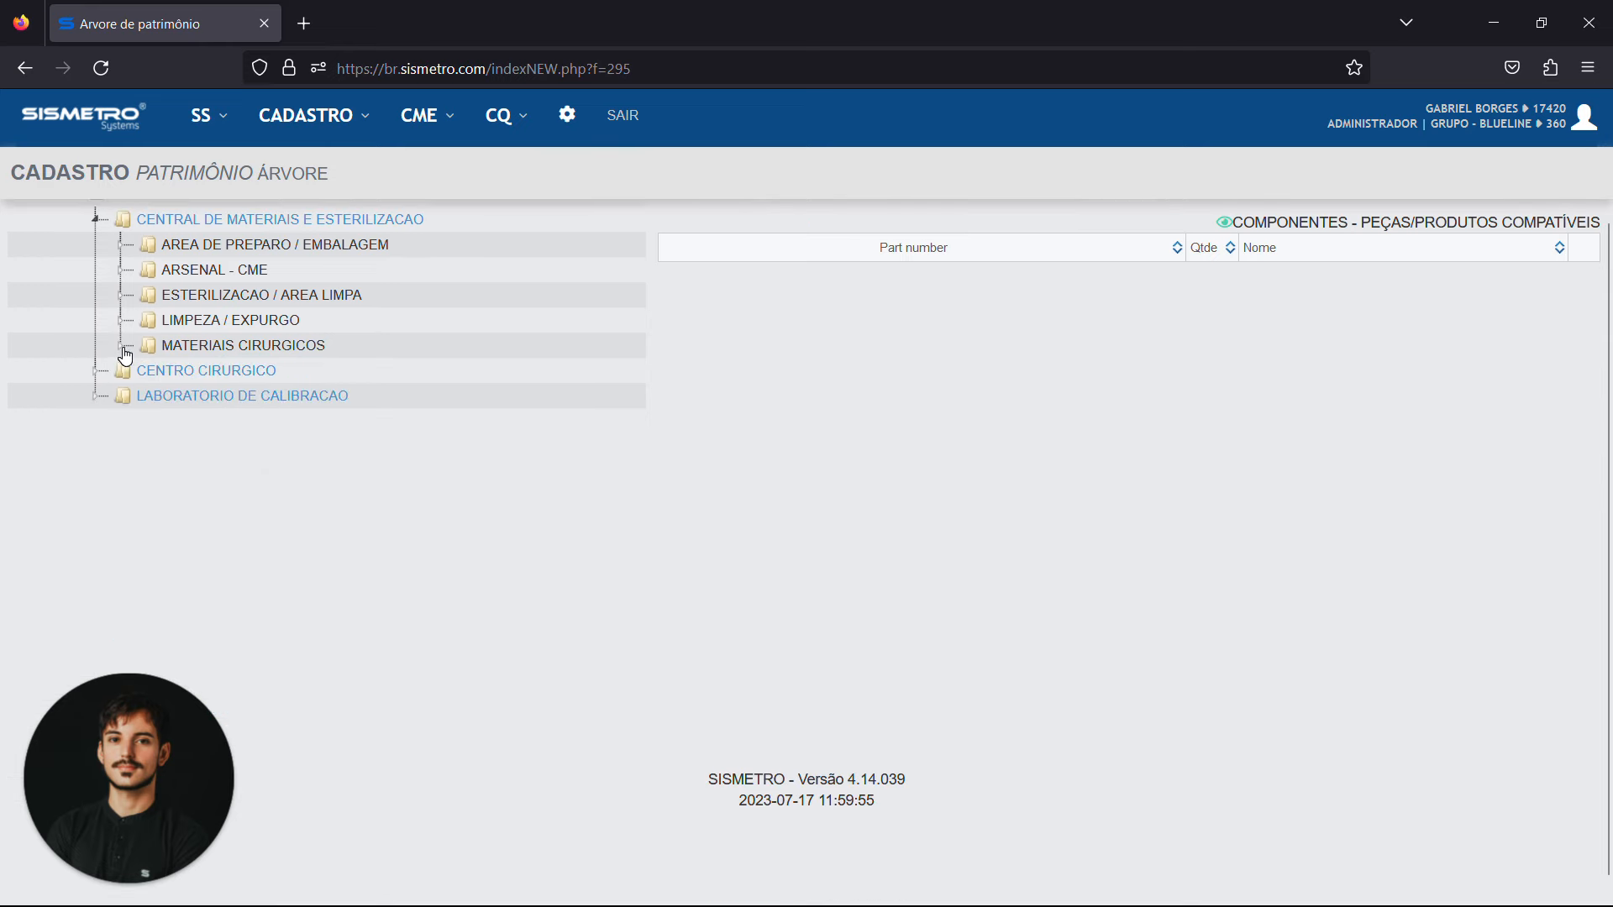
{"action": "left_click", "coordinate": [221, 351]}
{"action": "scroll", "coordinate": [225, 359], "scroll_direction": "up", "scroll_amount": 1}
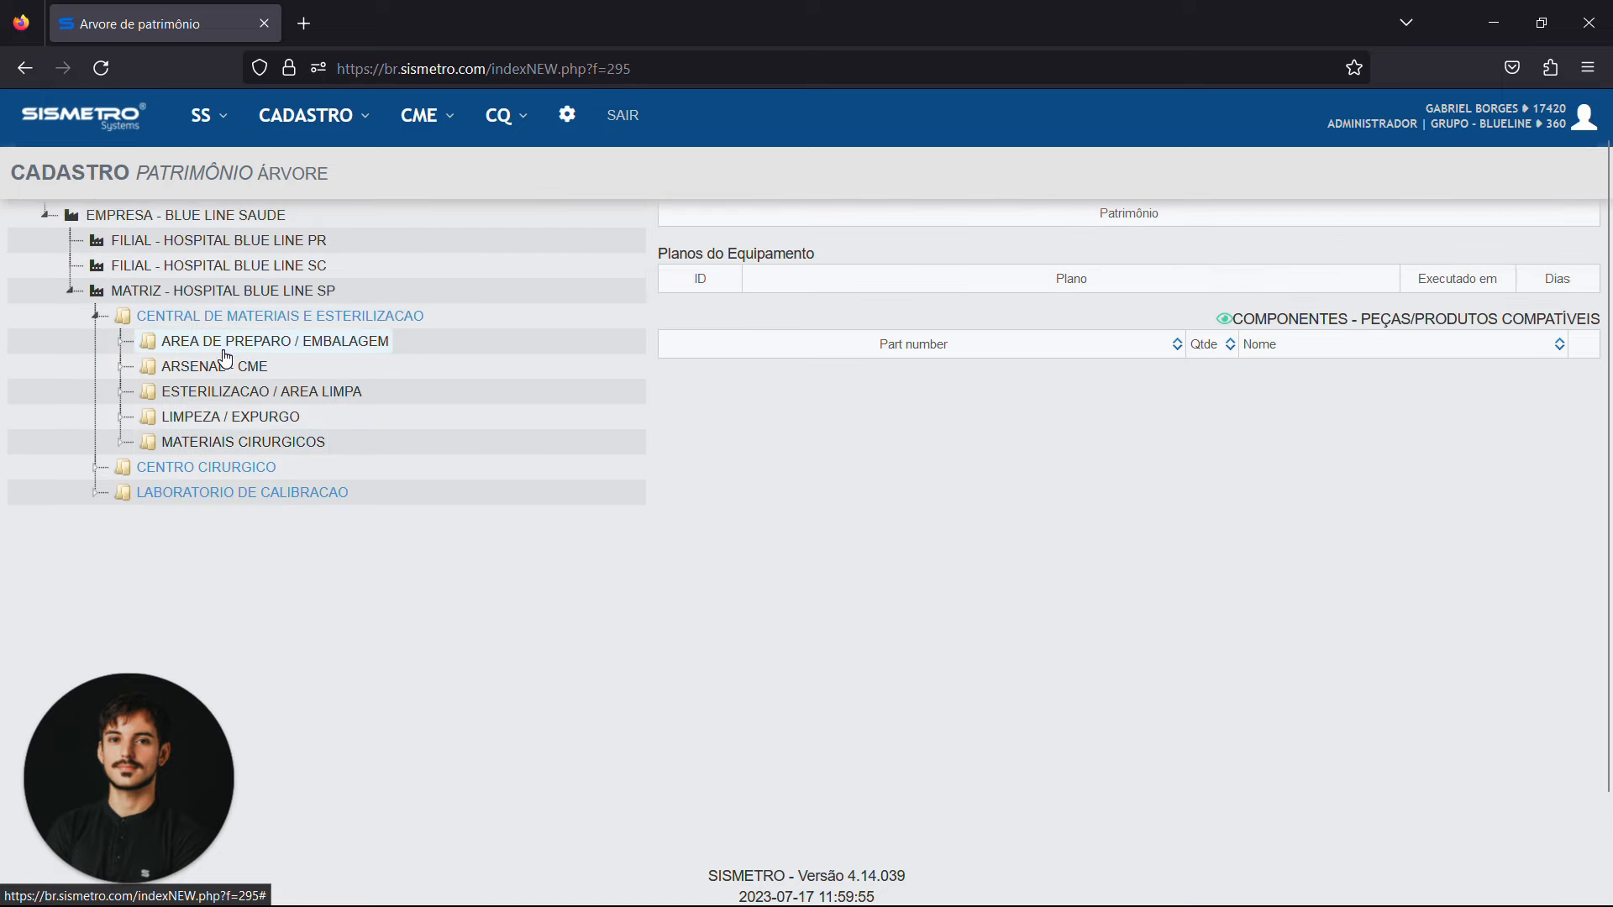
{"action": "scroll", "coordinate": [467, 411], "scroll_direction": "up", "scroll_amount": 2}
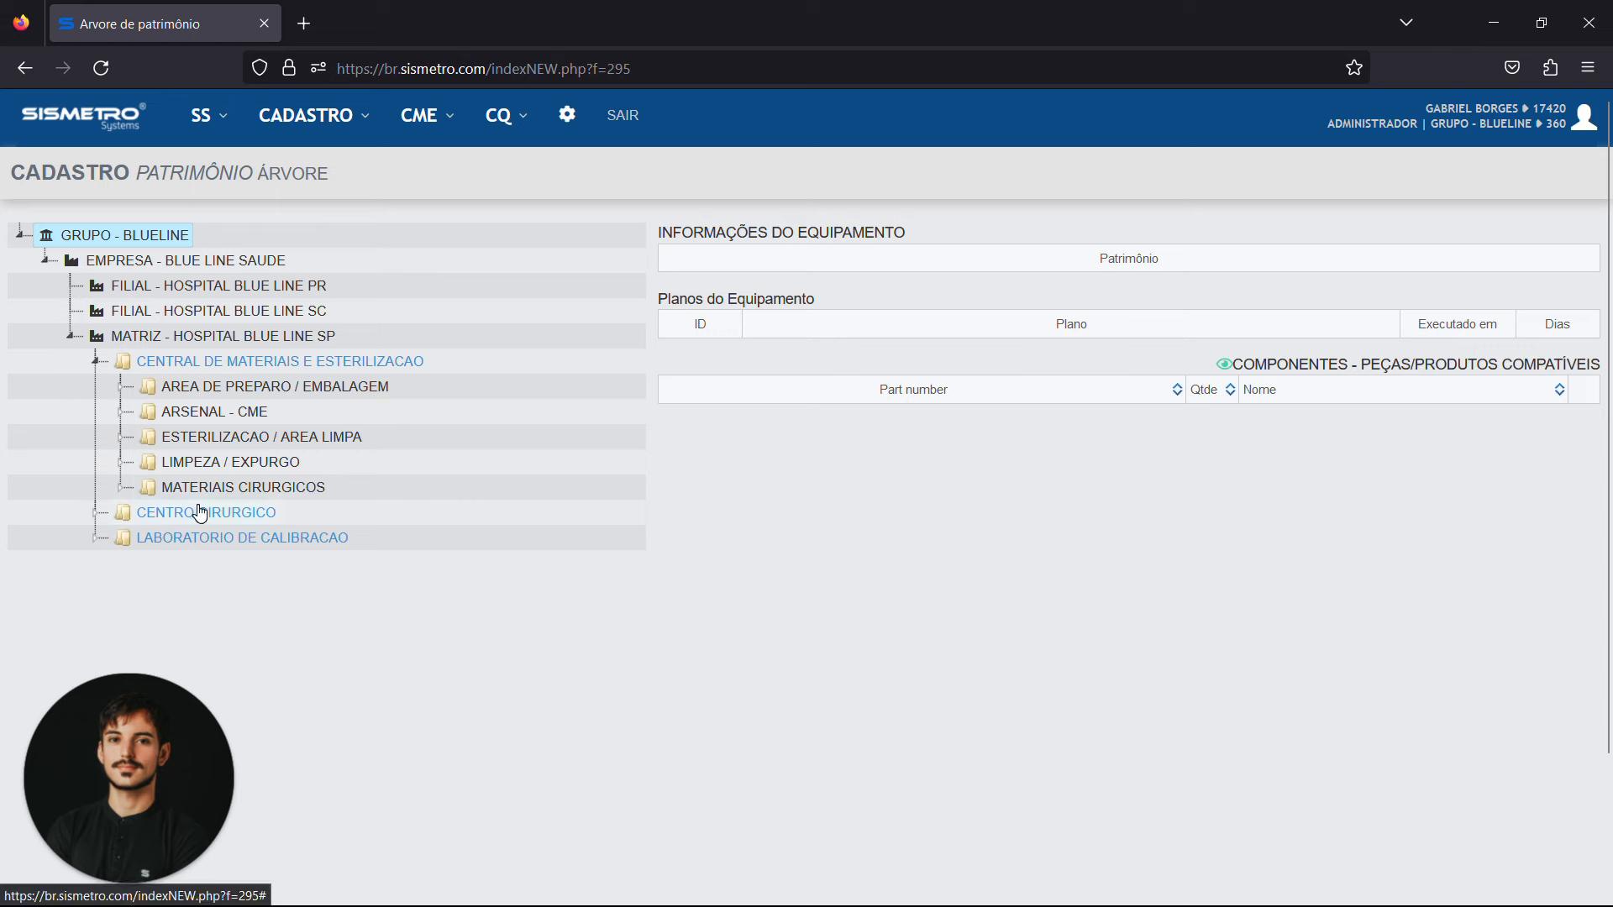
Examine the equipment under Limpeza / Expurgo, Esterilizacao / Area Limpa and Arsenal - CME, collapsing each location after viewing
{"action": "left_click", "coordinate": [117, 467]}
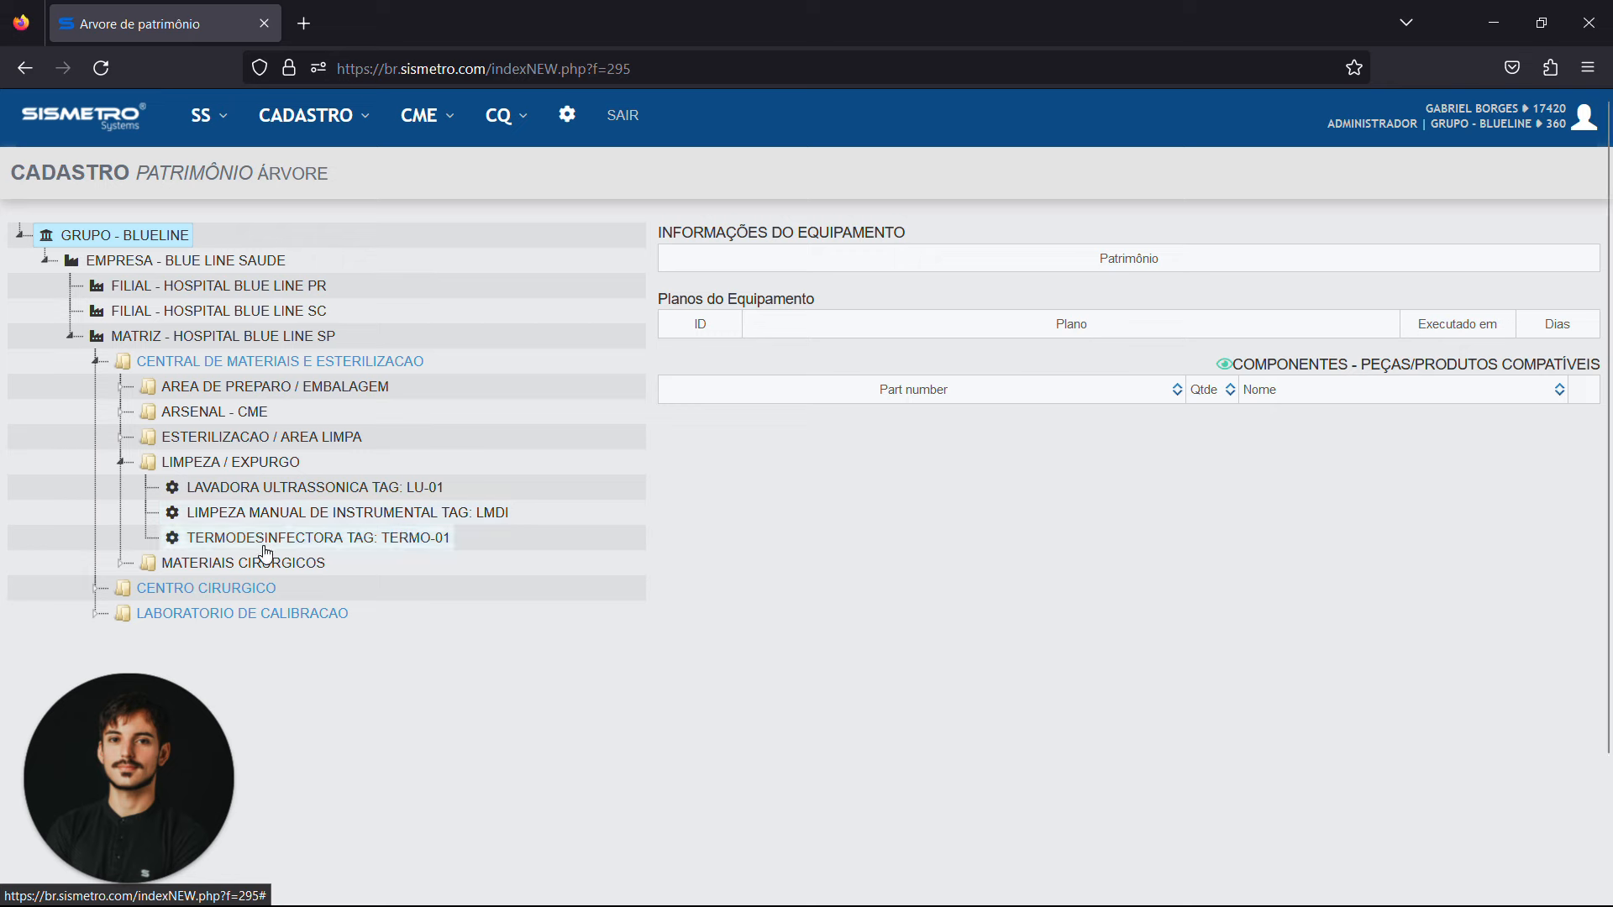
{"action": "left_click", "coordinate": [122, 459]}
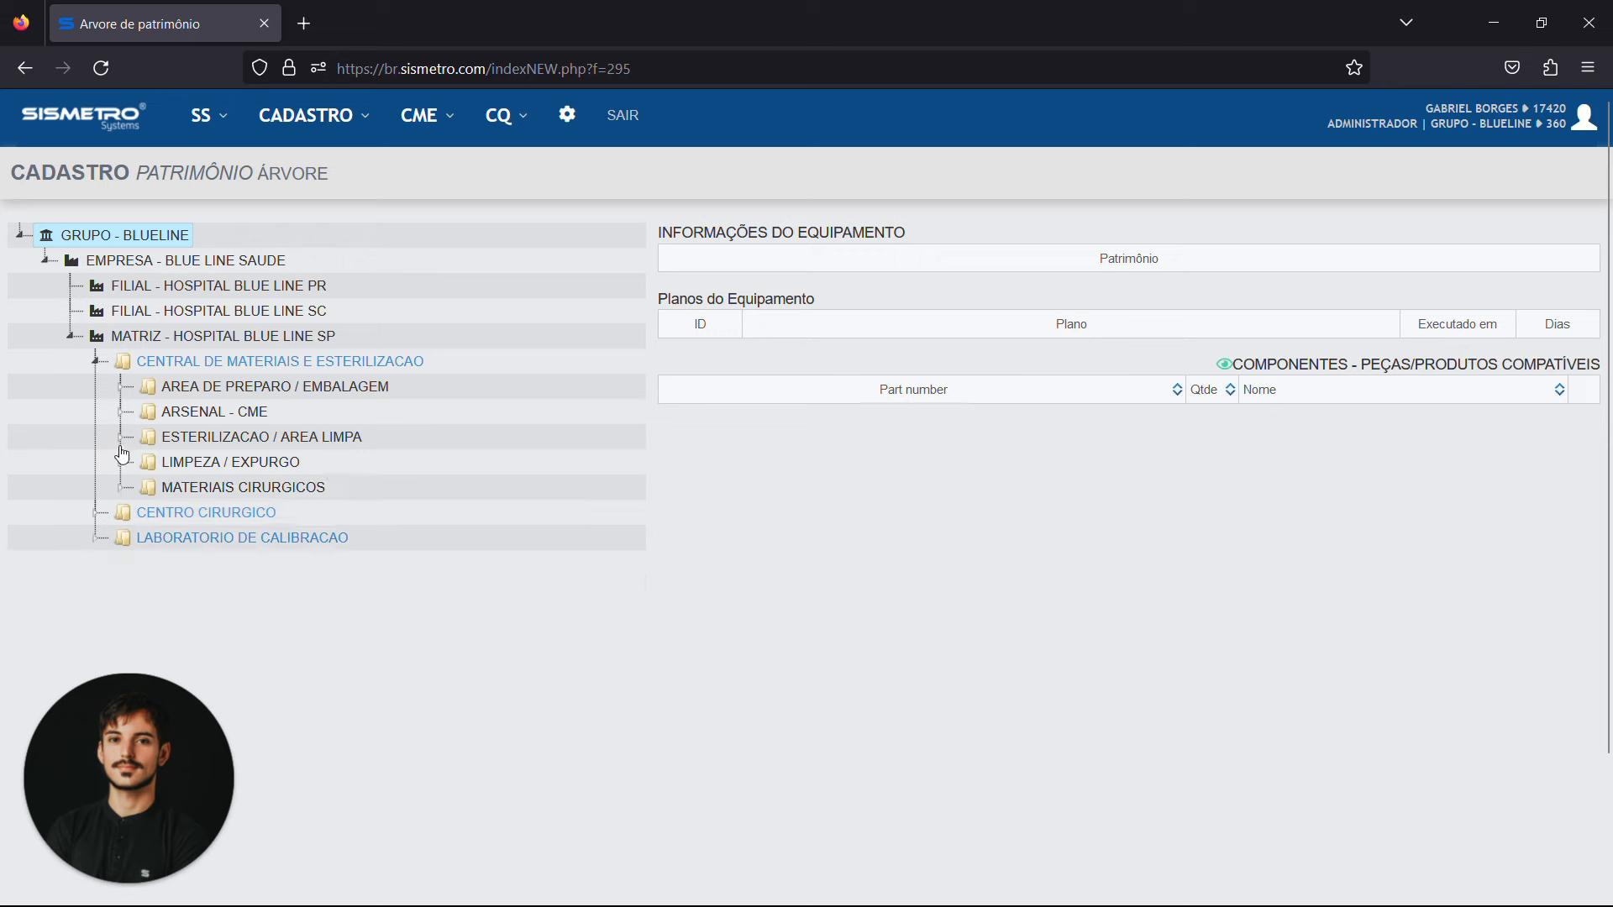
{"action": "left_click", "coordinate": [121, 437]}
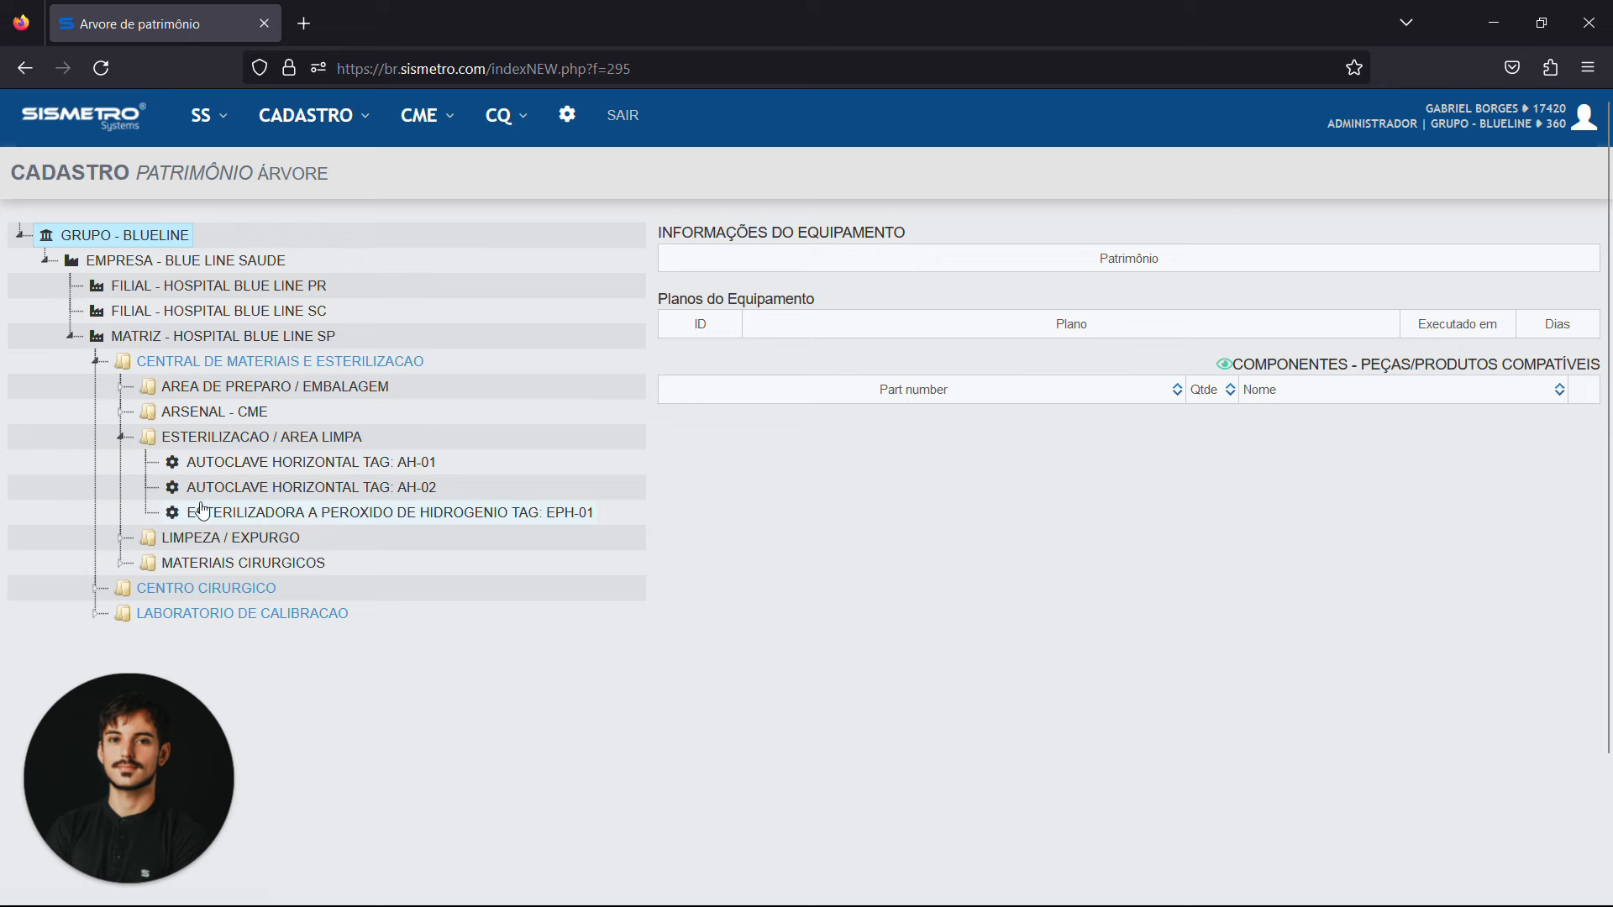
{"action": "left_click", "coordinate": [121, 438]}
{"action": "left_click", "coordinate": [122, 414]}
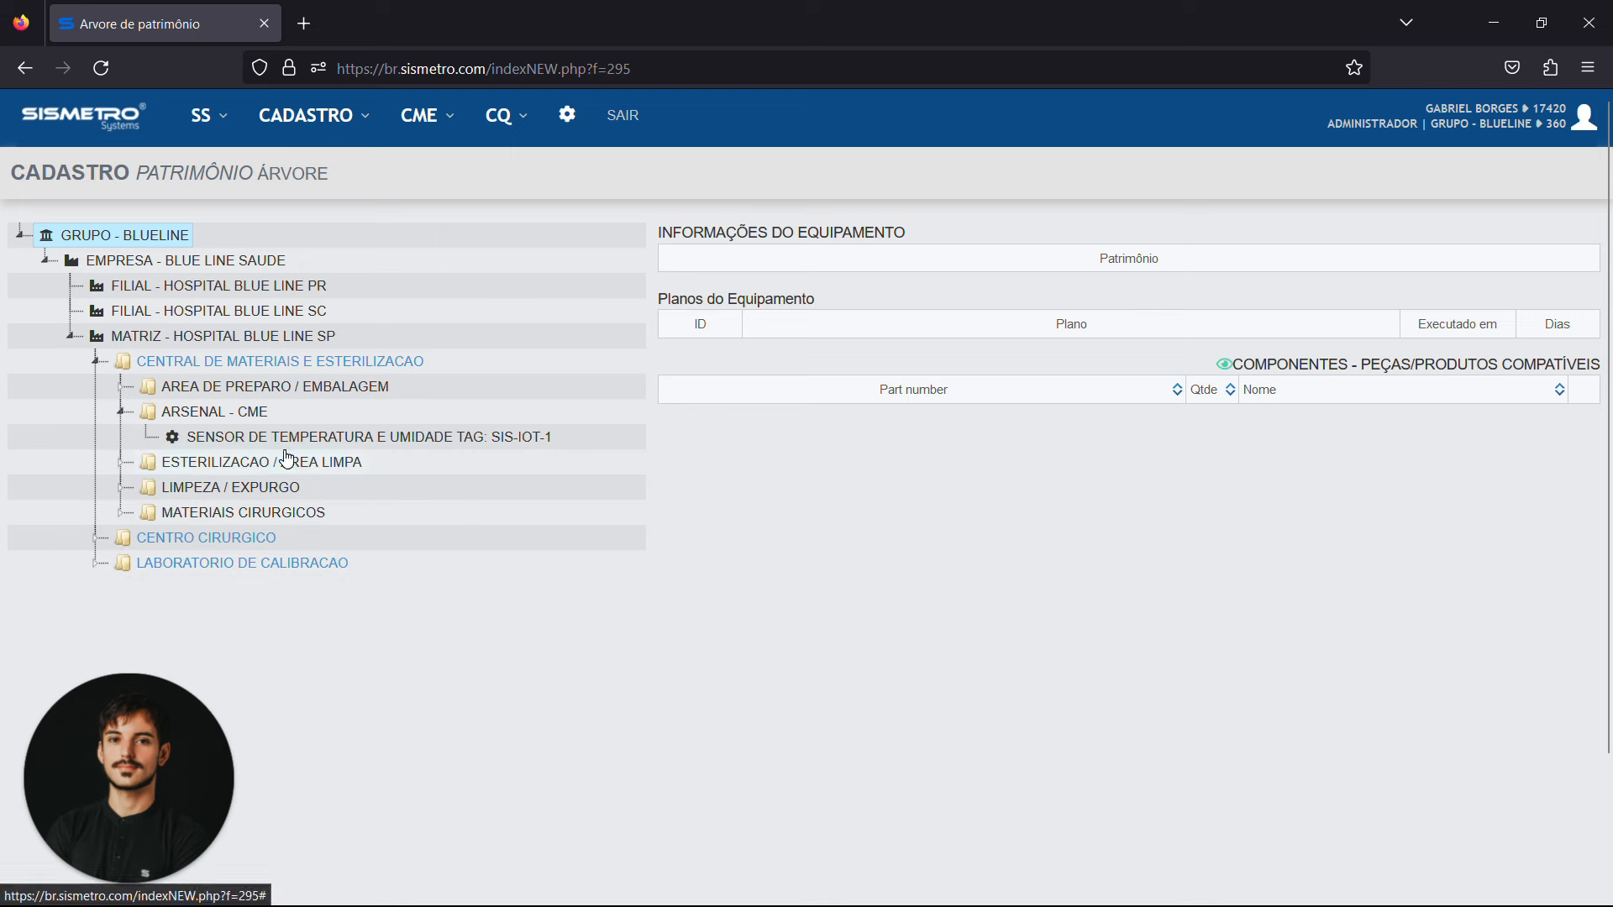
{"action": "left_click", "coordinate": [123, 411]}
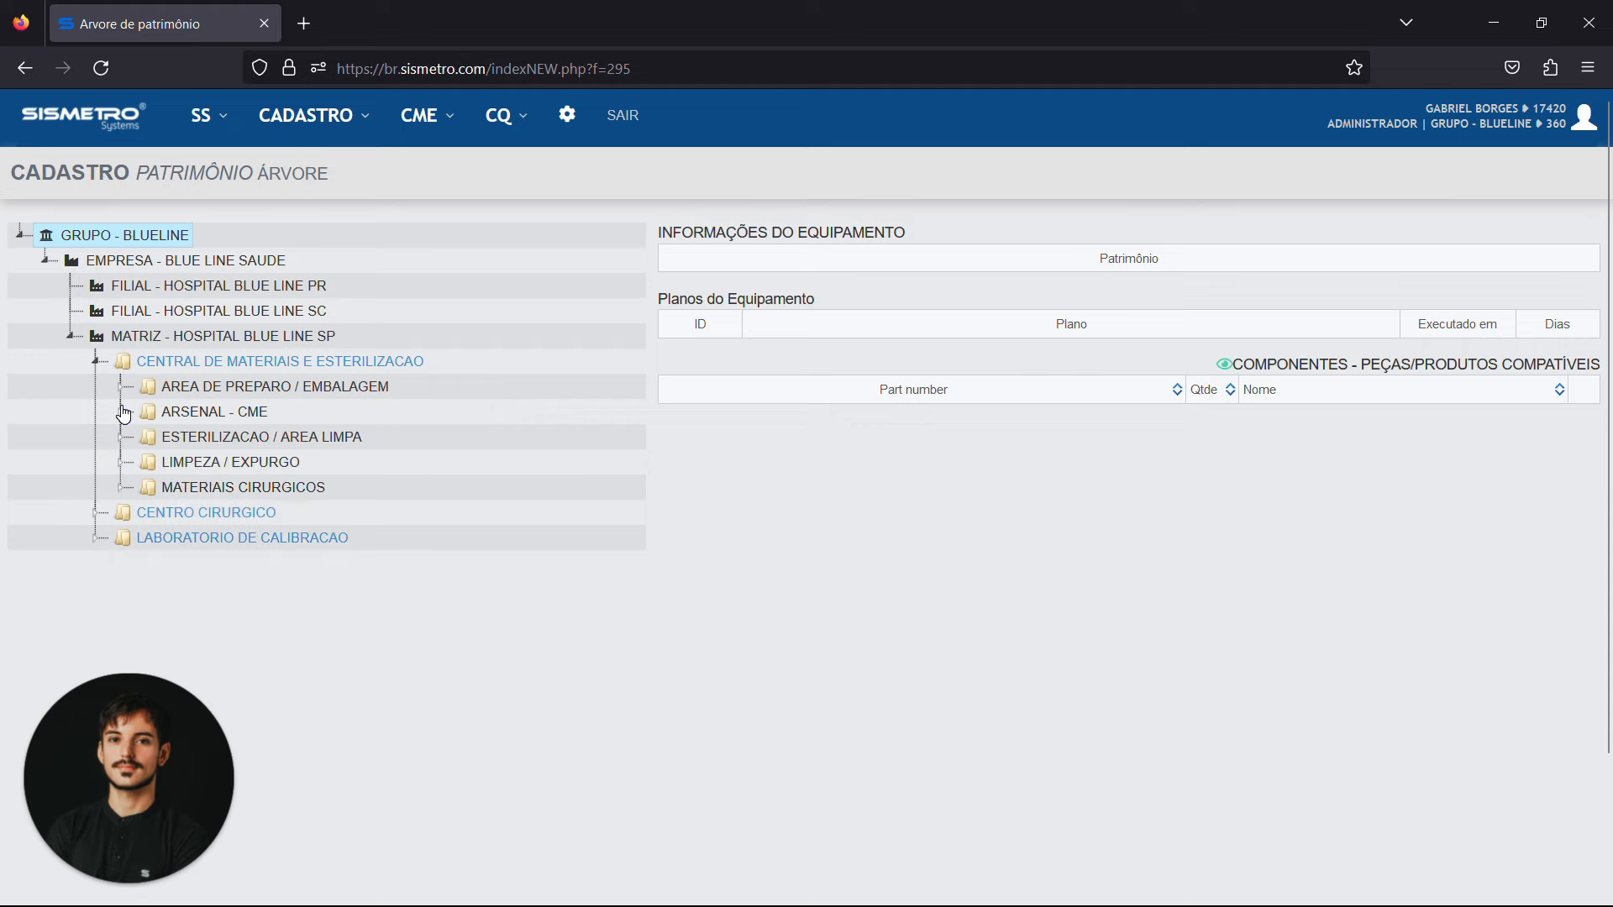
View the equipment information of inspection table EDT-01 under Area de Preparo / Embalagem, and collapse the Central de Materiais e Esterilizacao branch
{"action": "left_click", "coordinate": [122, 388]}
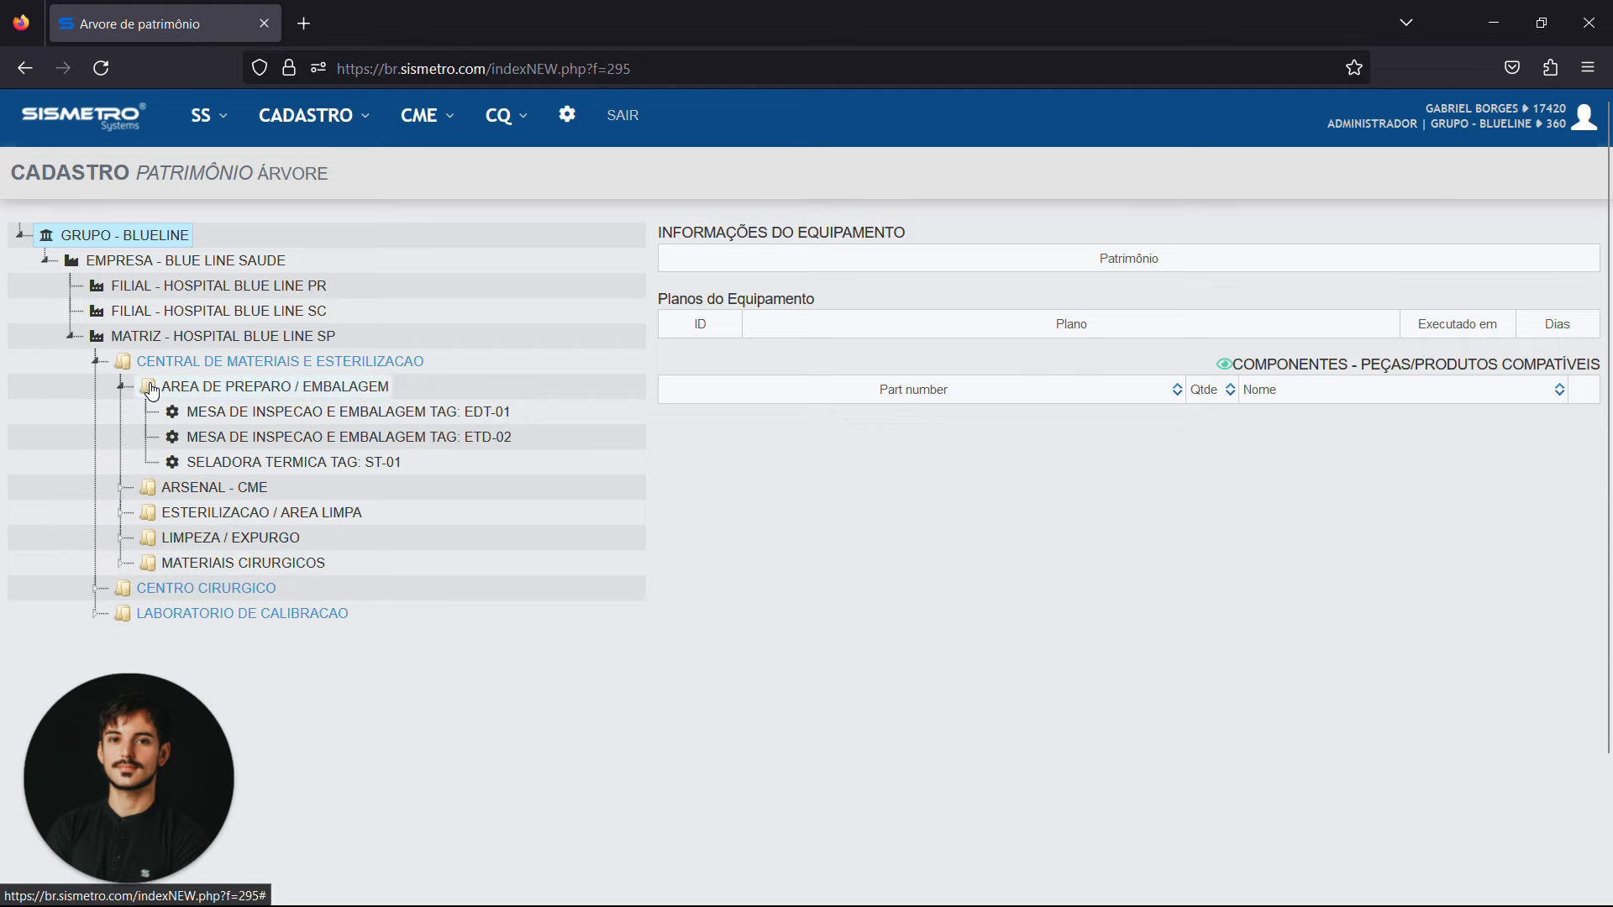
{"action": "left_click", "coordinate": [443, 421]}
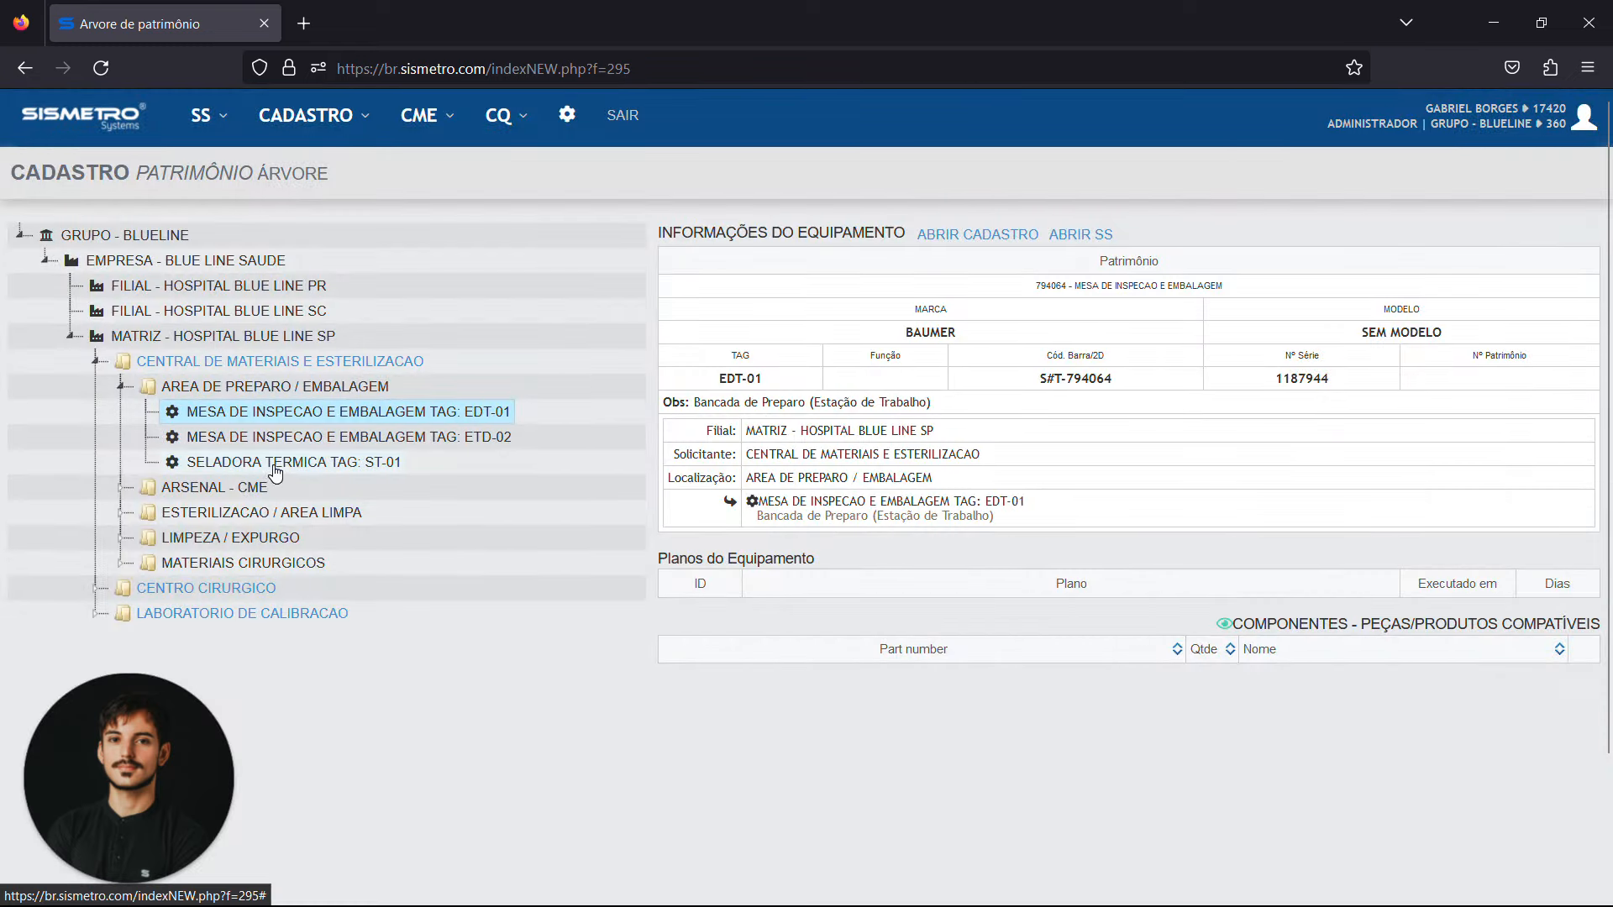
{"action": "left_click", "coordinate": [121, 384]}
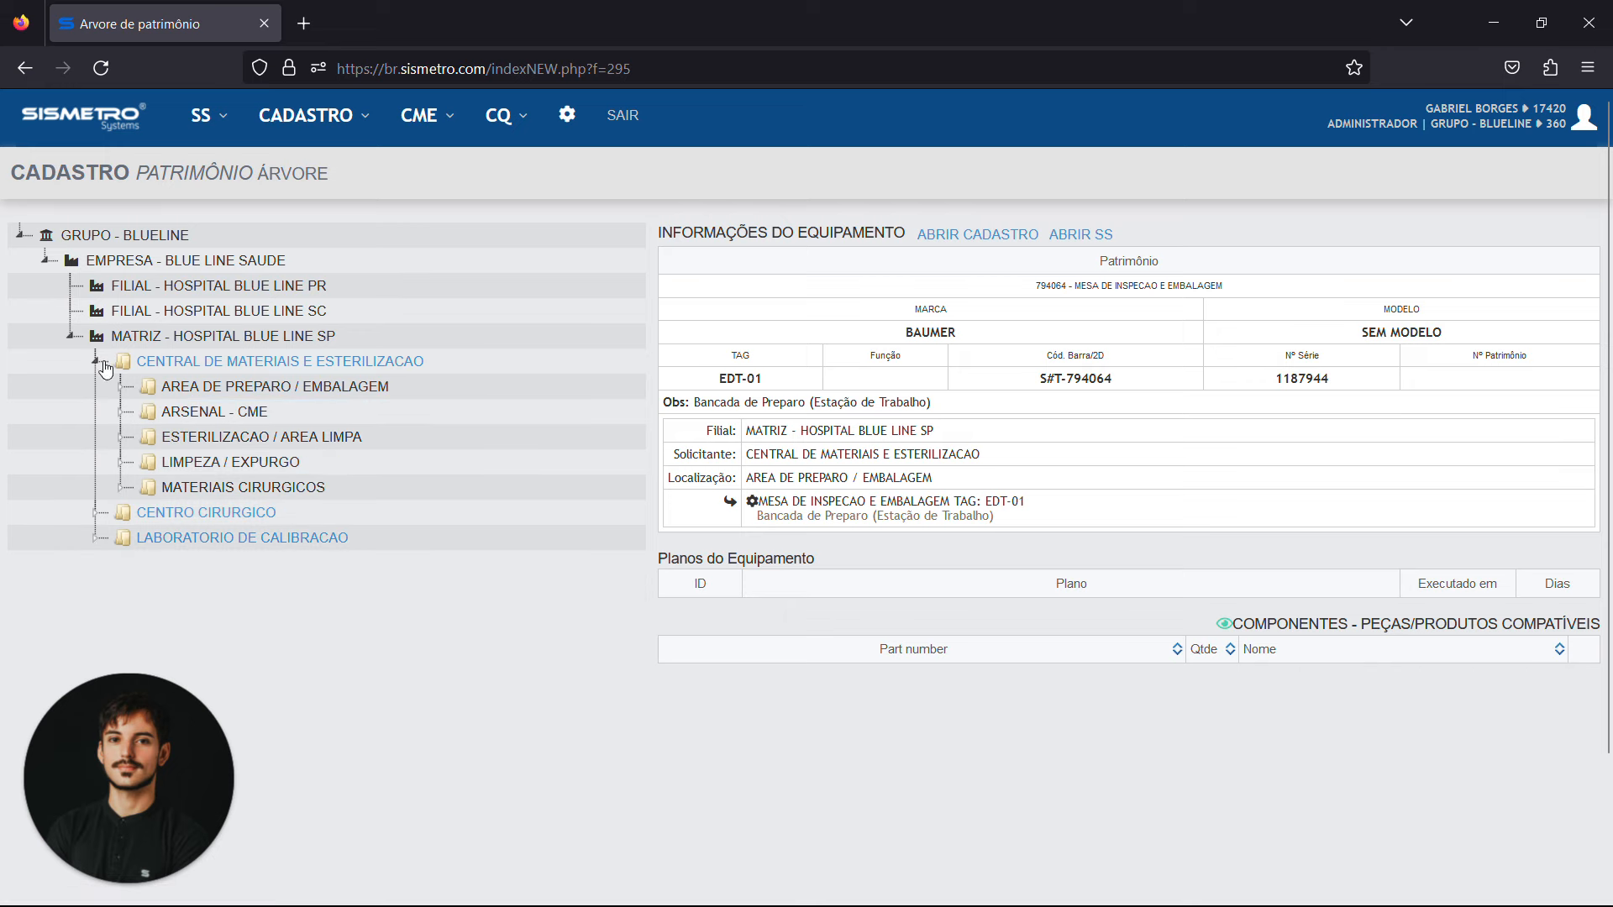
{"action": "left_click", "coordinate": [101, 363]}
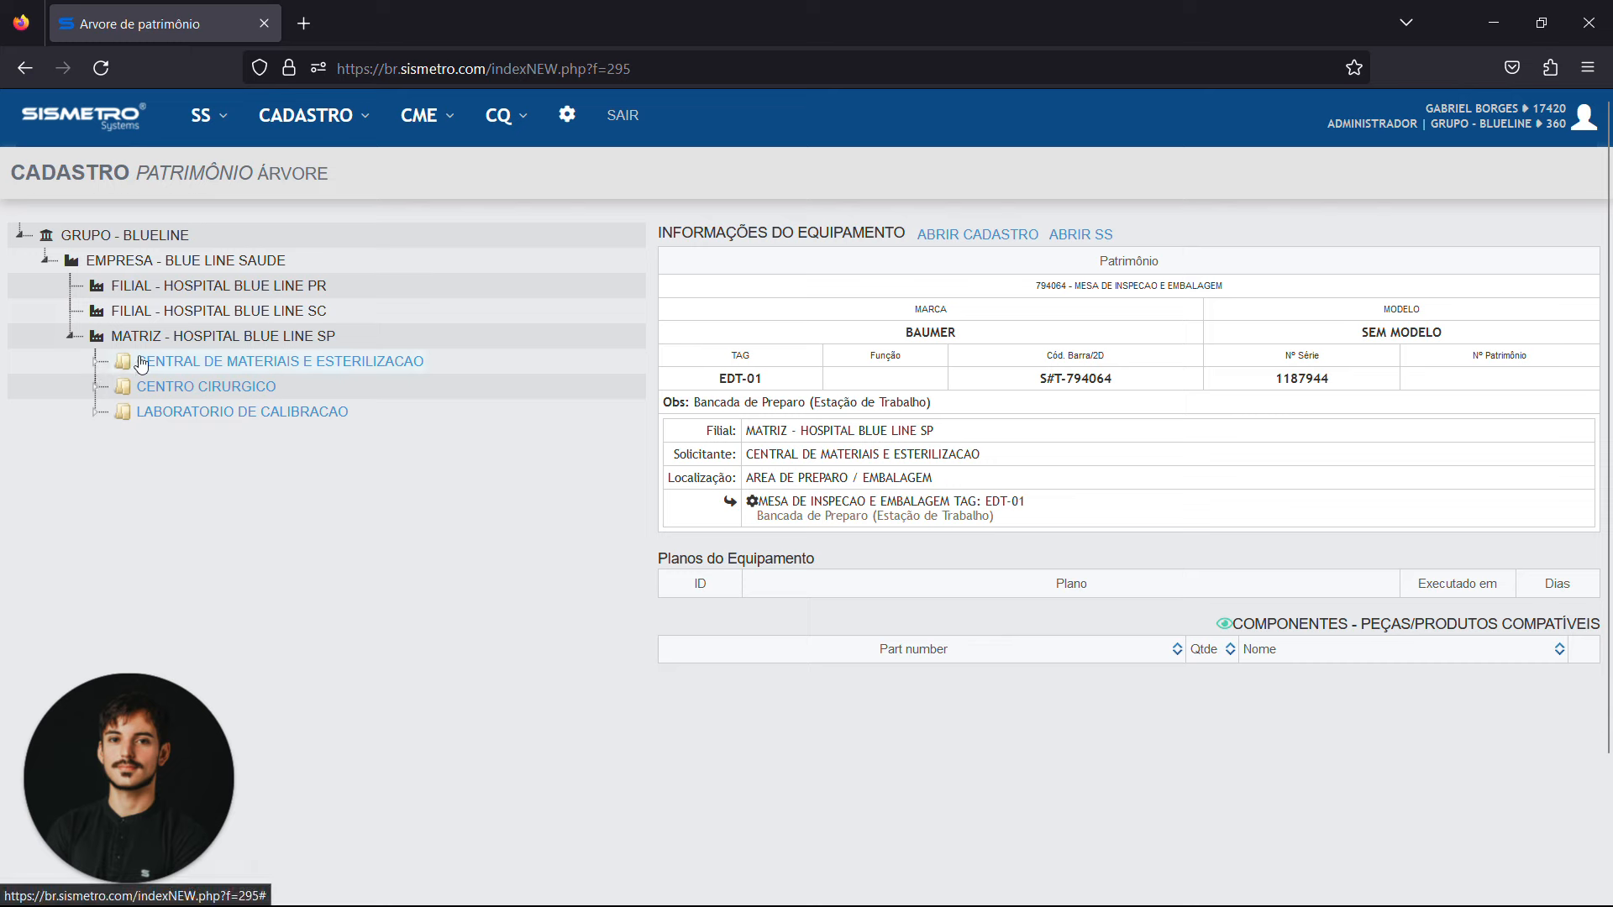
Examine the Centro Cirurgico locations, including the equipment in Sala Cirurgica 01, and collapse the branch
{"action": "left_click", "coordinate": [98, 387]}
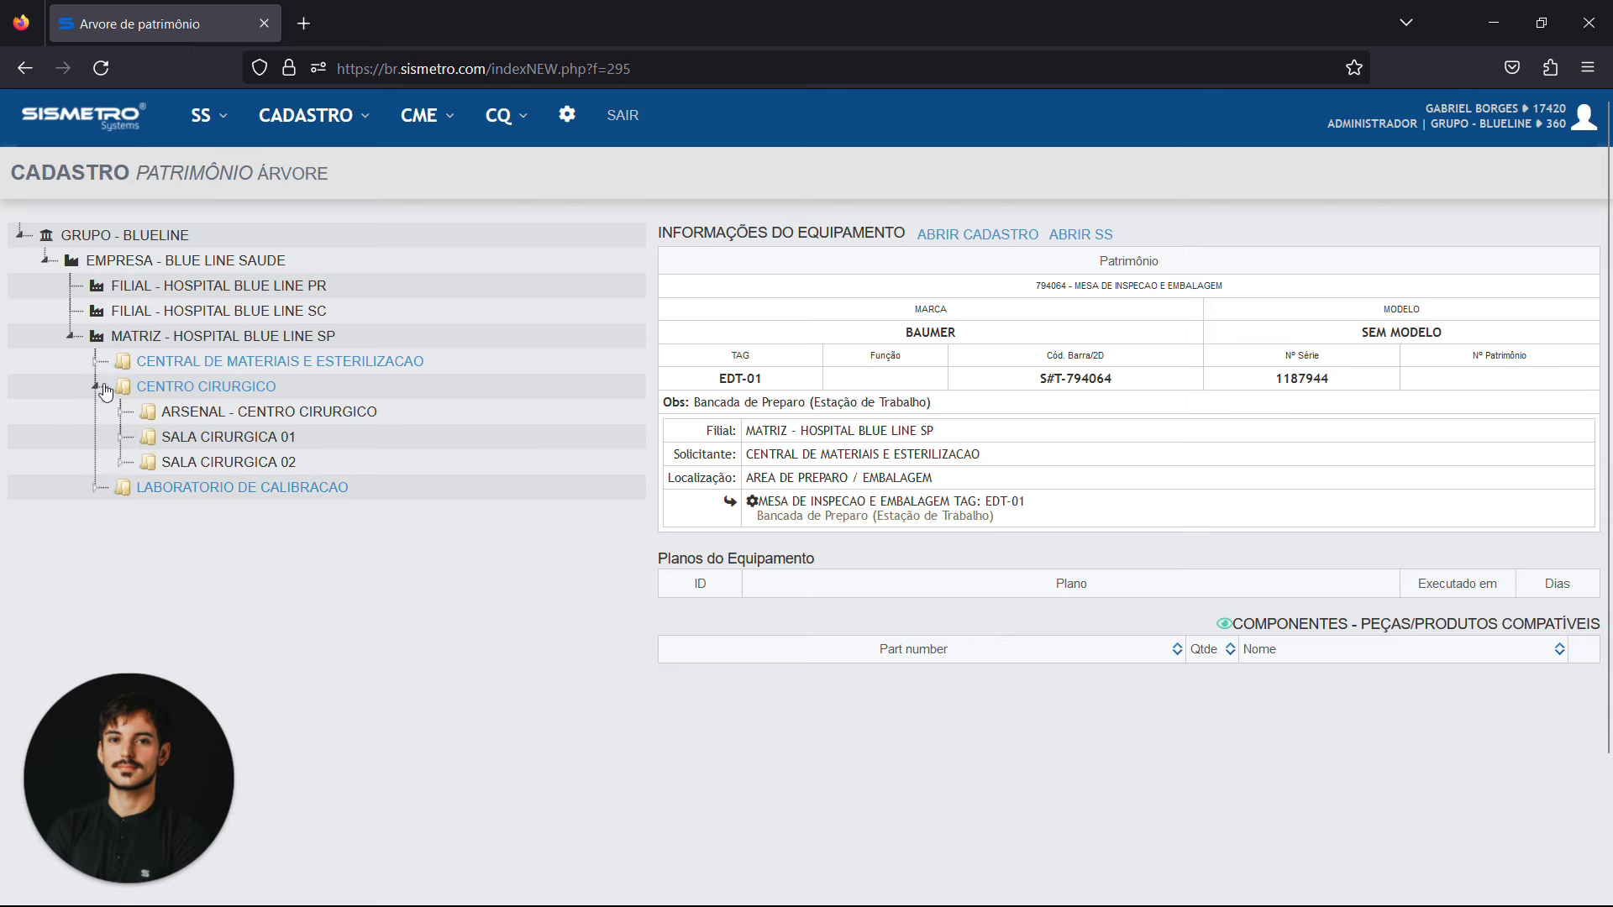
{"action": "left_click", "coordinate": [118, 438]}
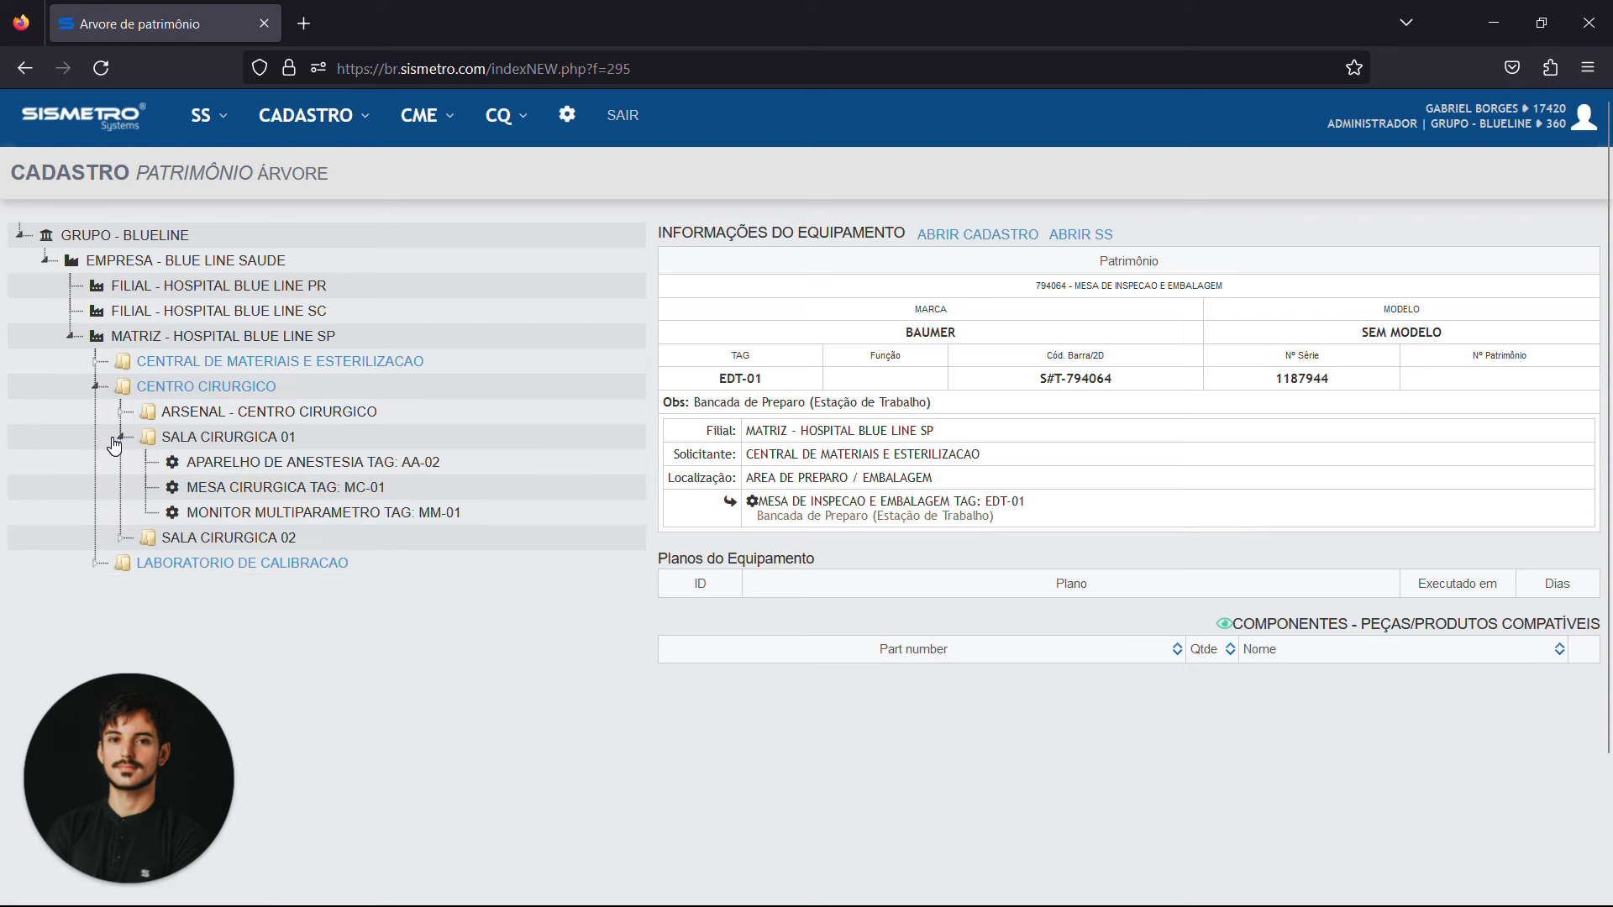
{"action": "left_click", "coordinate": [118, 438]}
{"action": "left_click", "coordinate": [121, 413]}
{"action": "left_click", "coordinate": [121, 413]}
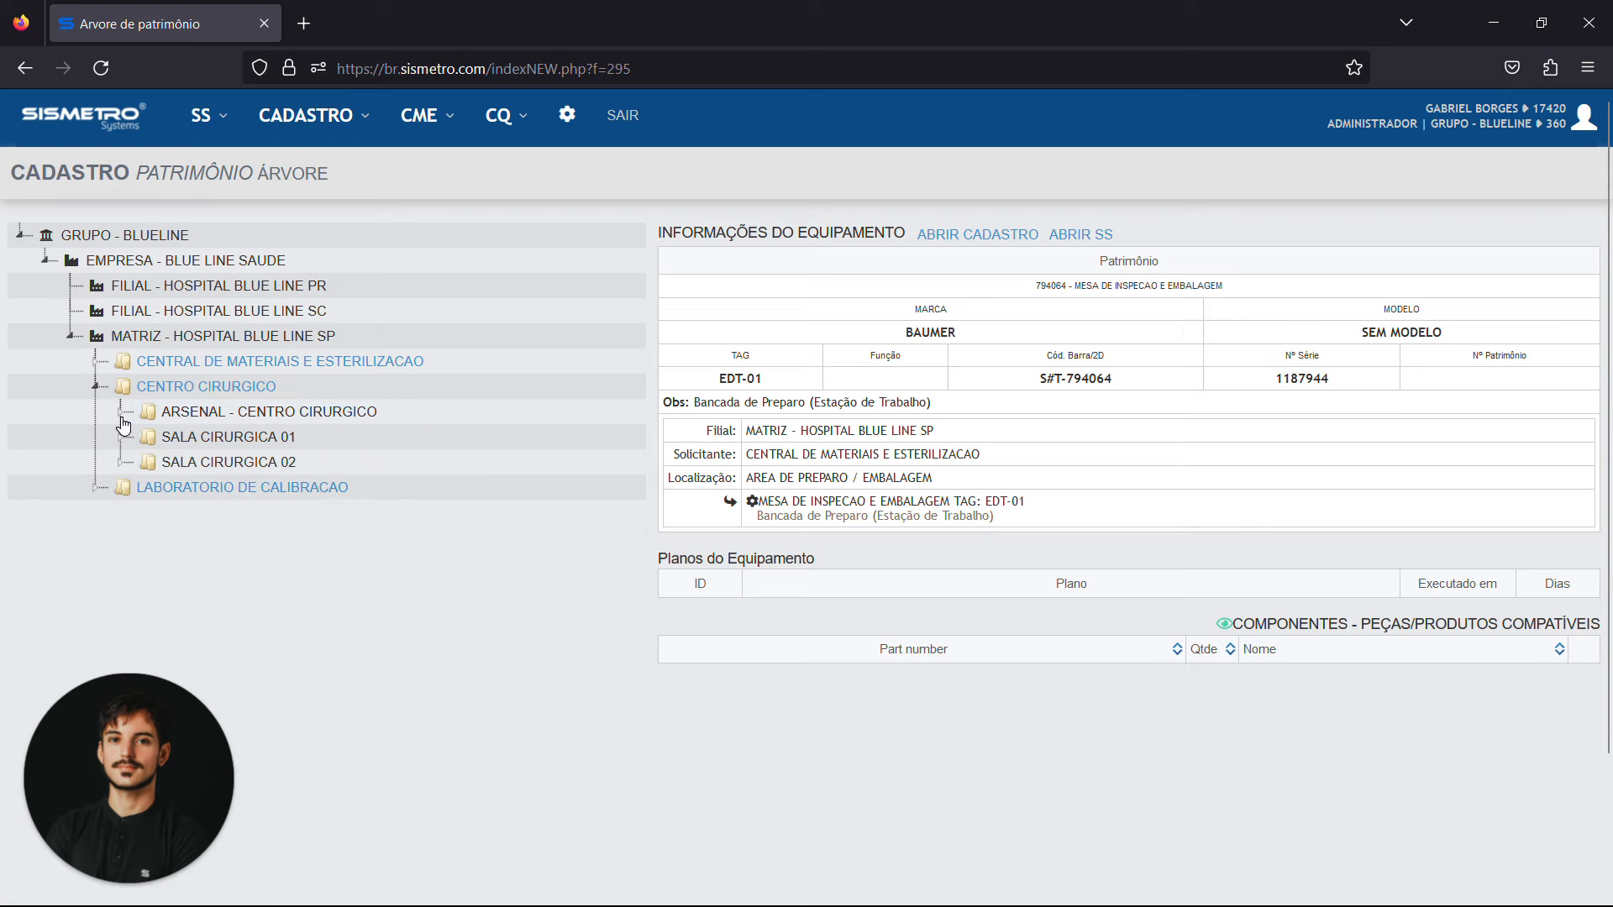
{"action": "left_click", "coordinate": [97, 387]}
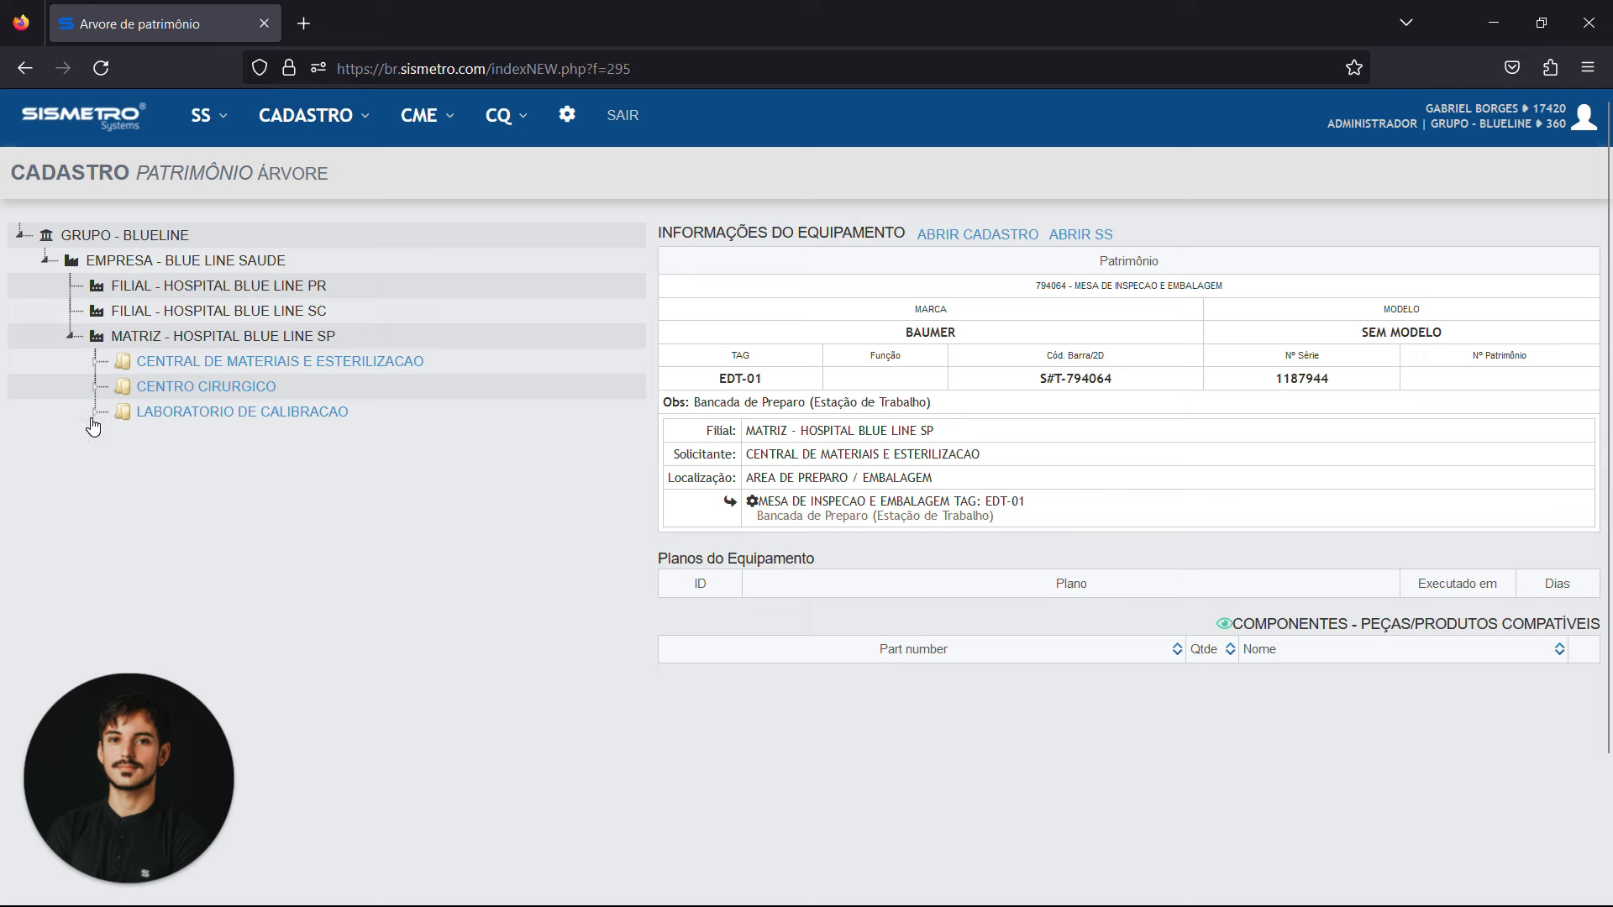
Examine the equipment listed under Laboratorio de Calibracao, and collapse that branch
{"action": "left_click", "coordinate": [97, 413]}
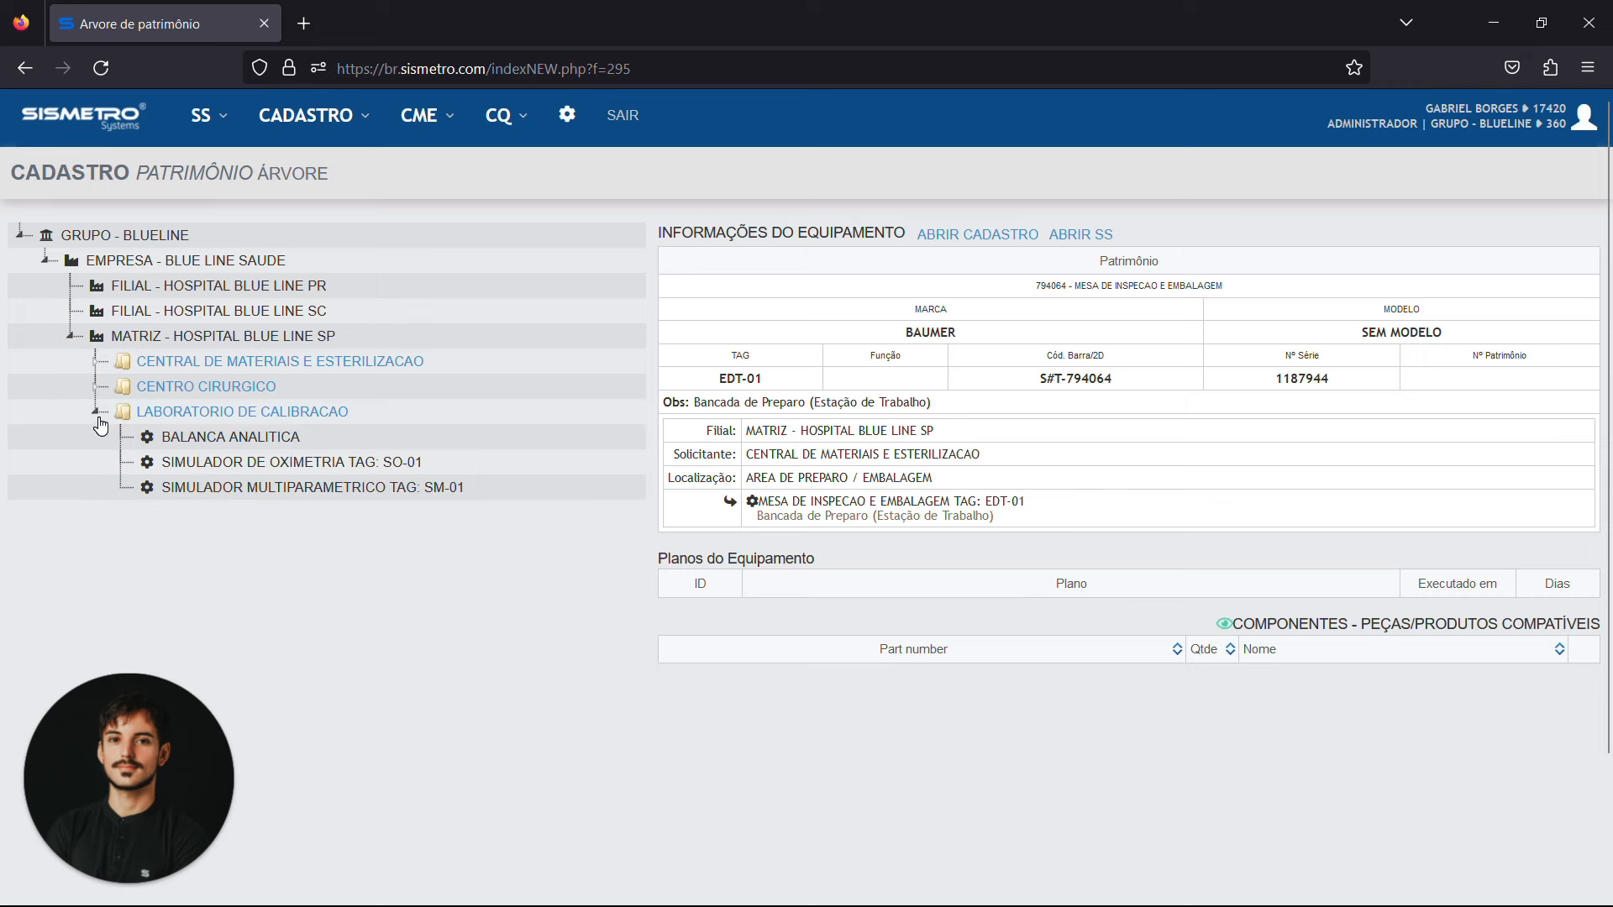
{"action": "left_click", "coordinate": [97, 413]}
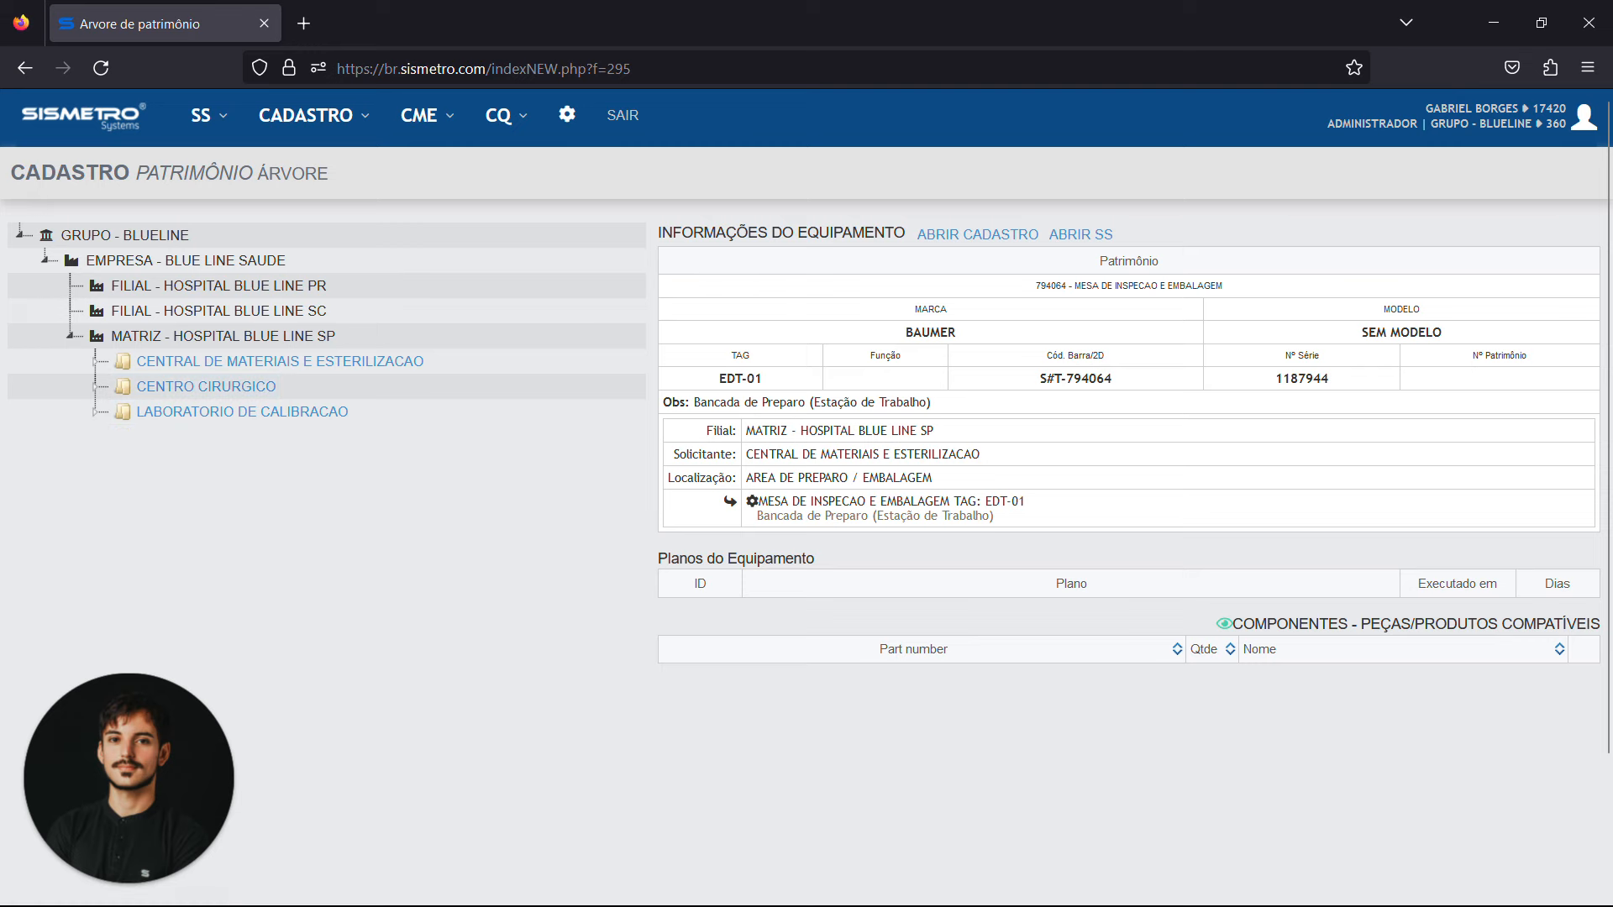
Return to the Sismetro welcome page and look over the available Cadastro options
{"action": "left_click", "coordinate": [106, 132]}
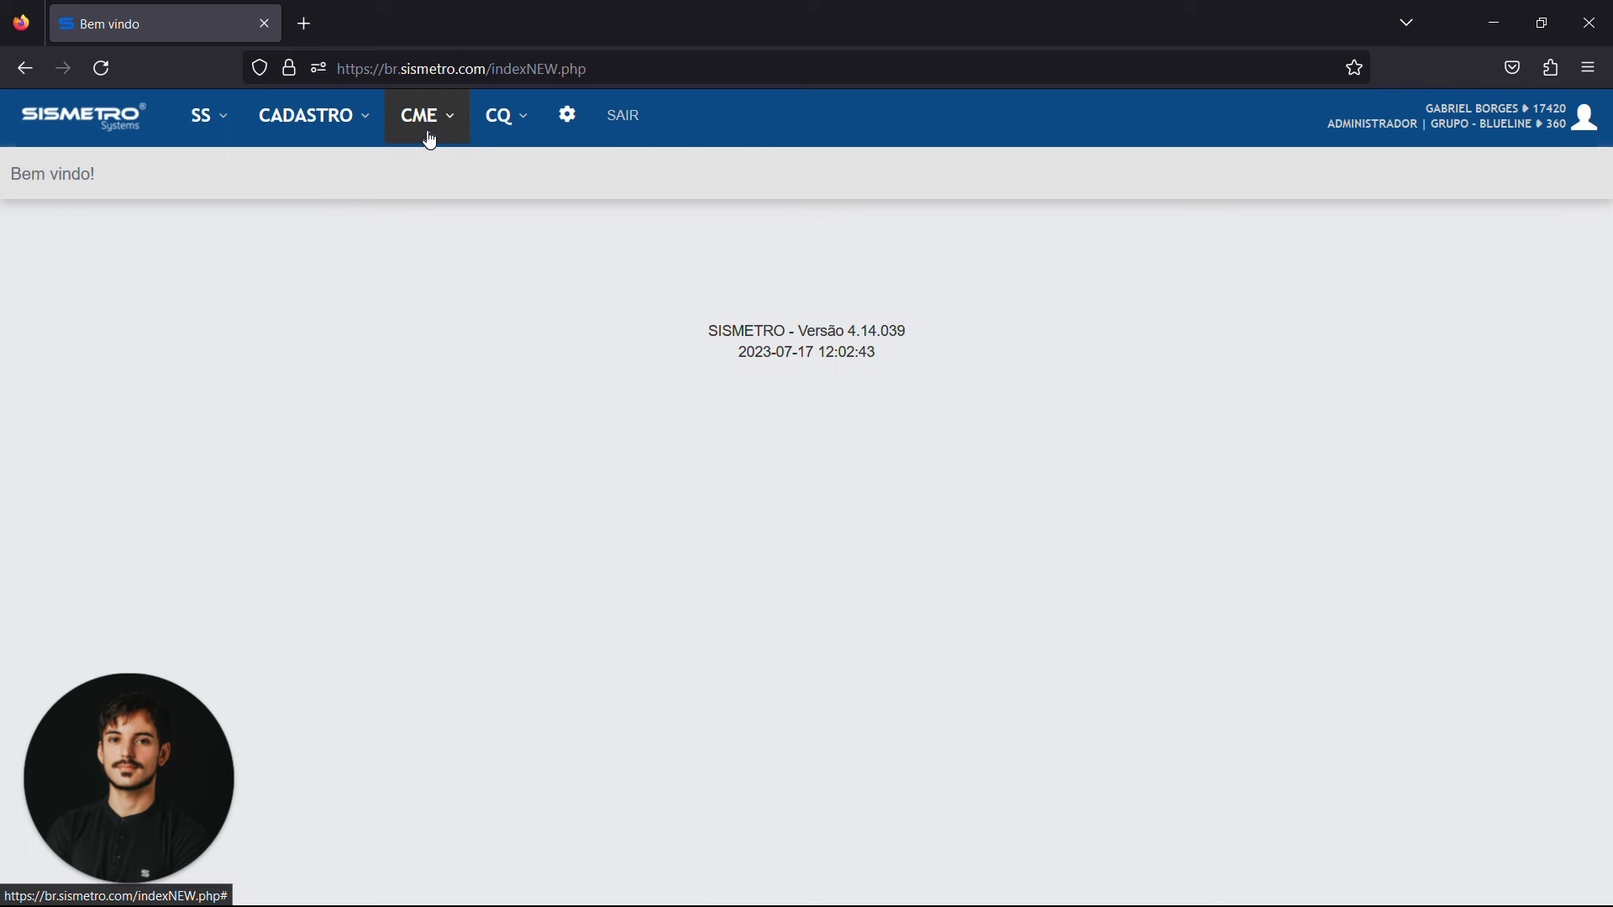
{"action": "left_click", "coordinate": [567, 137]}
{"action": "left_click", "coordinate": [322, 124]}
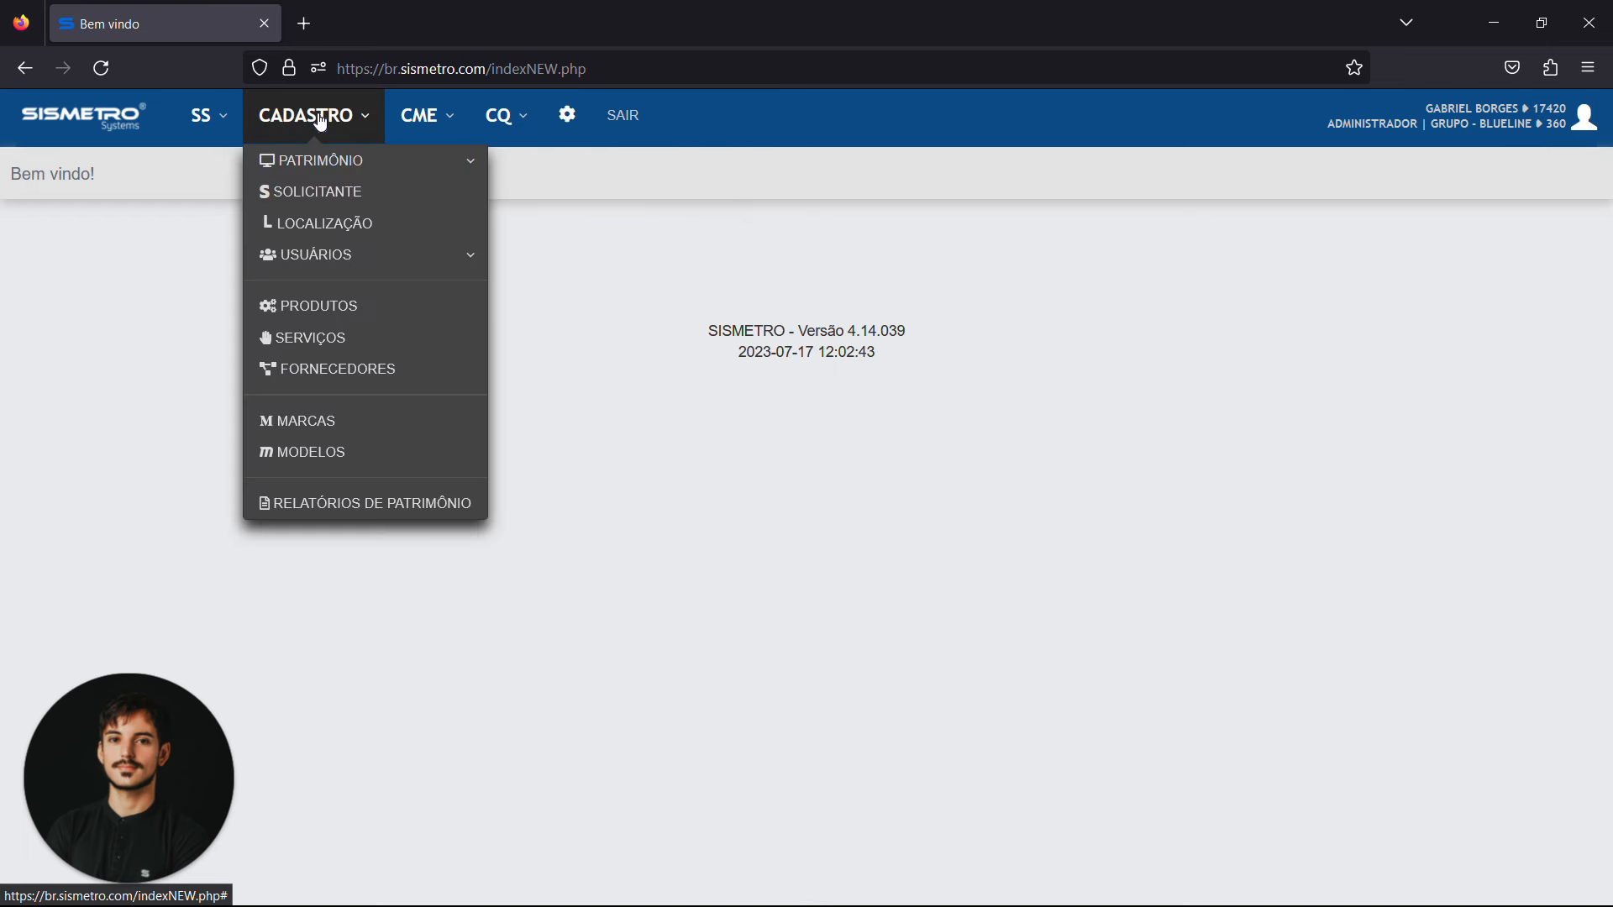
{"action": "left_click", "coordinate": [322, 123]}
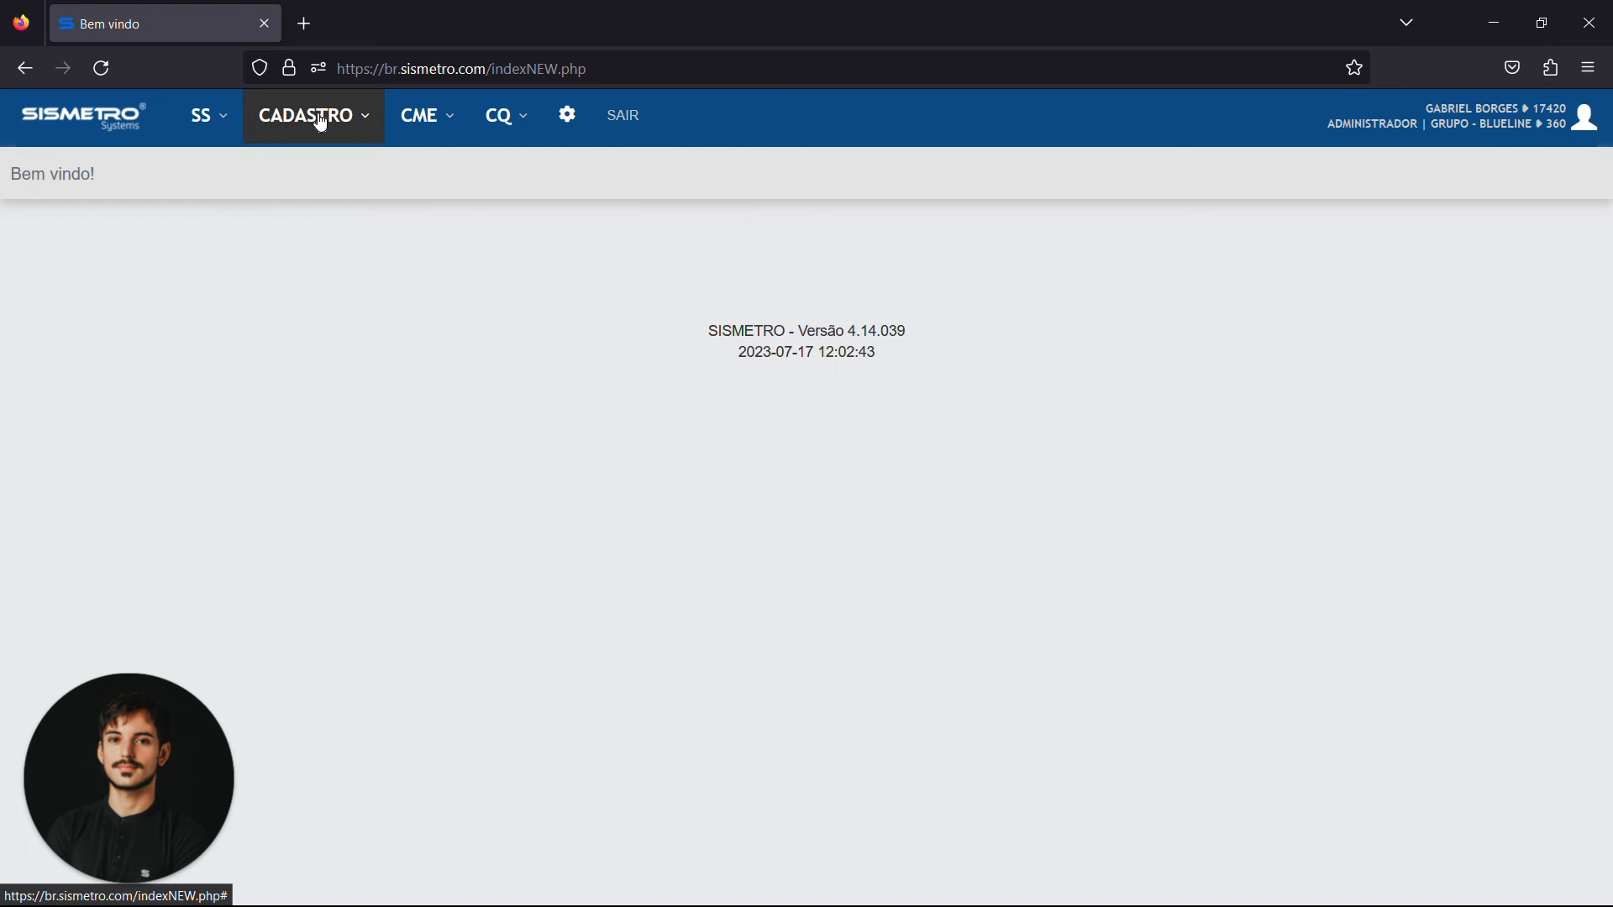
Open the CME Saneante listing from the CME configurations in a separate browser tab
{"action": "left_click", "coordinate": [403, 131]}
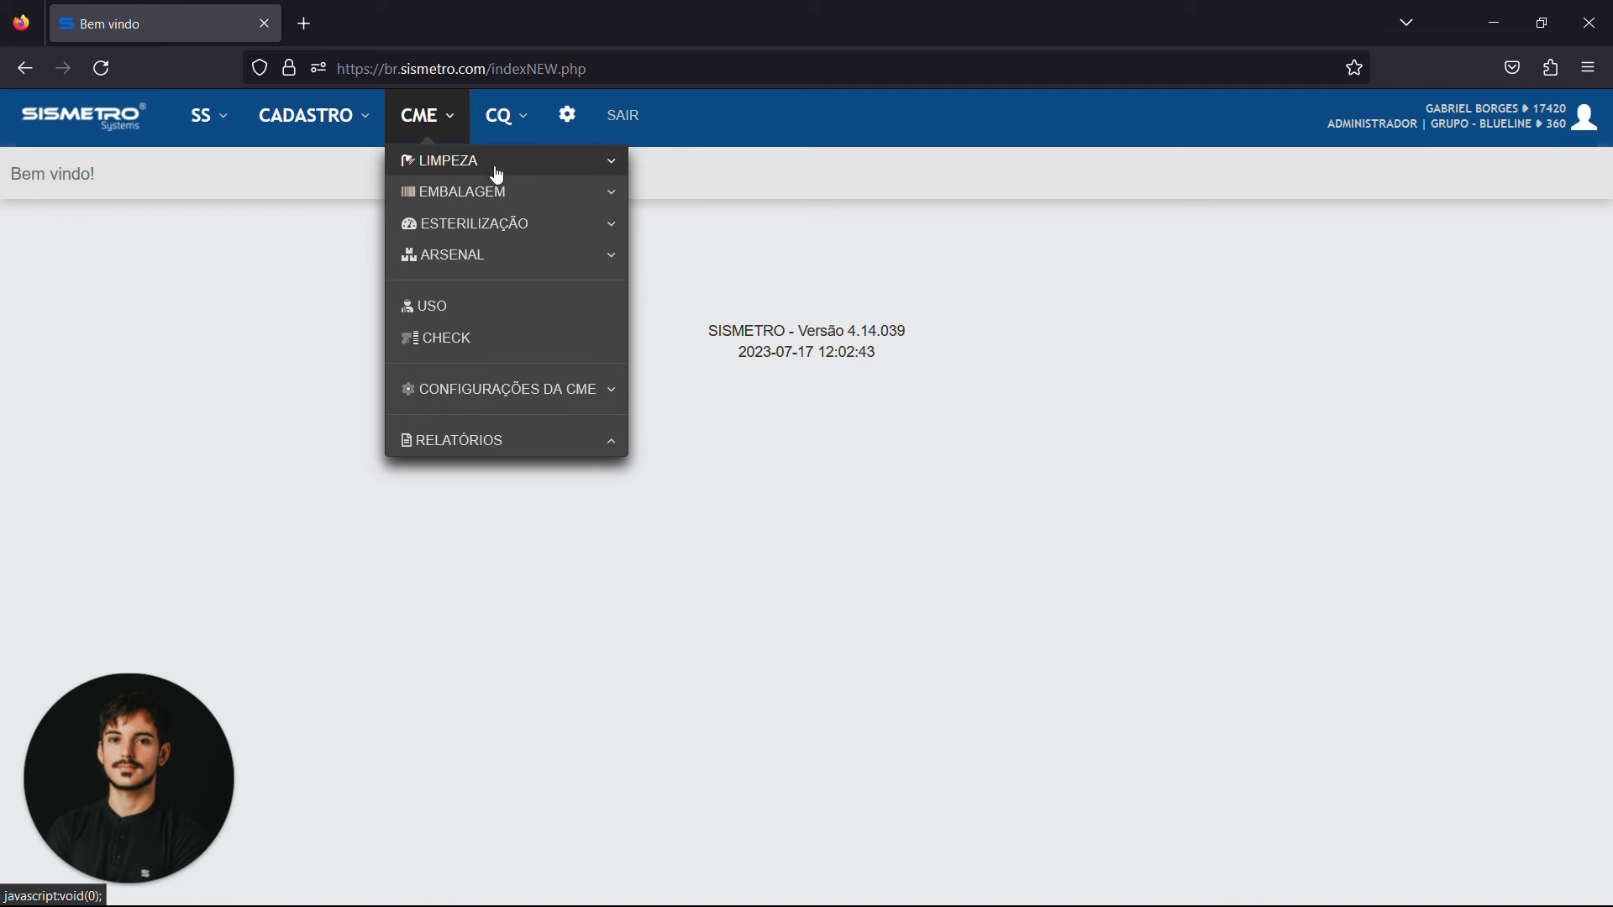
{"action": "left_click", "coordinate": [498, 406]}
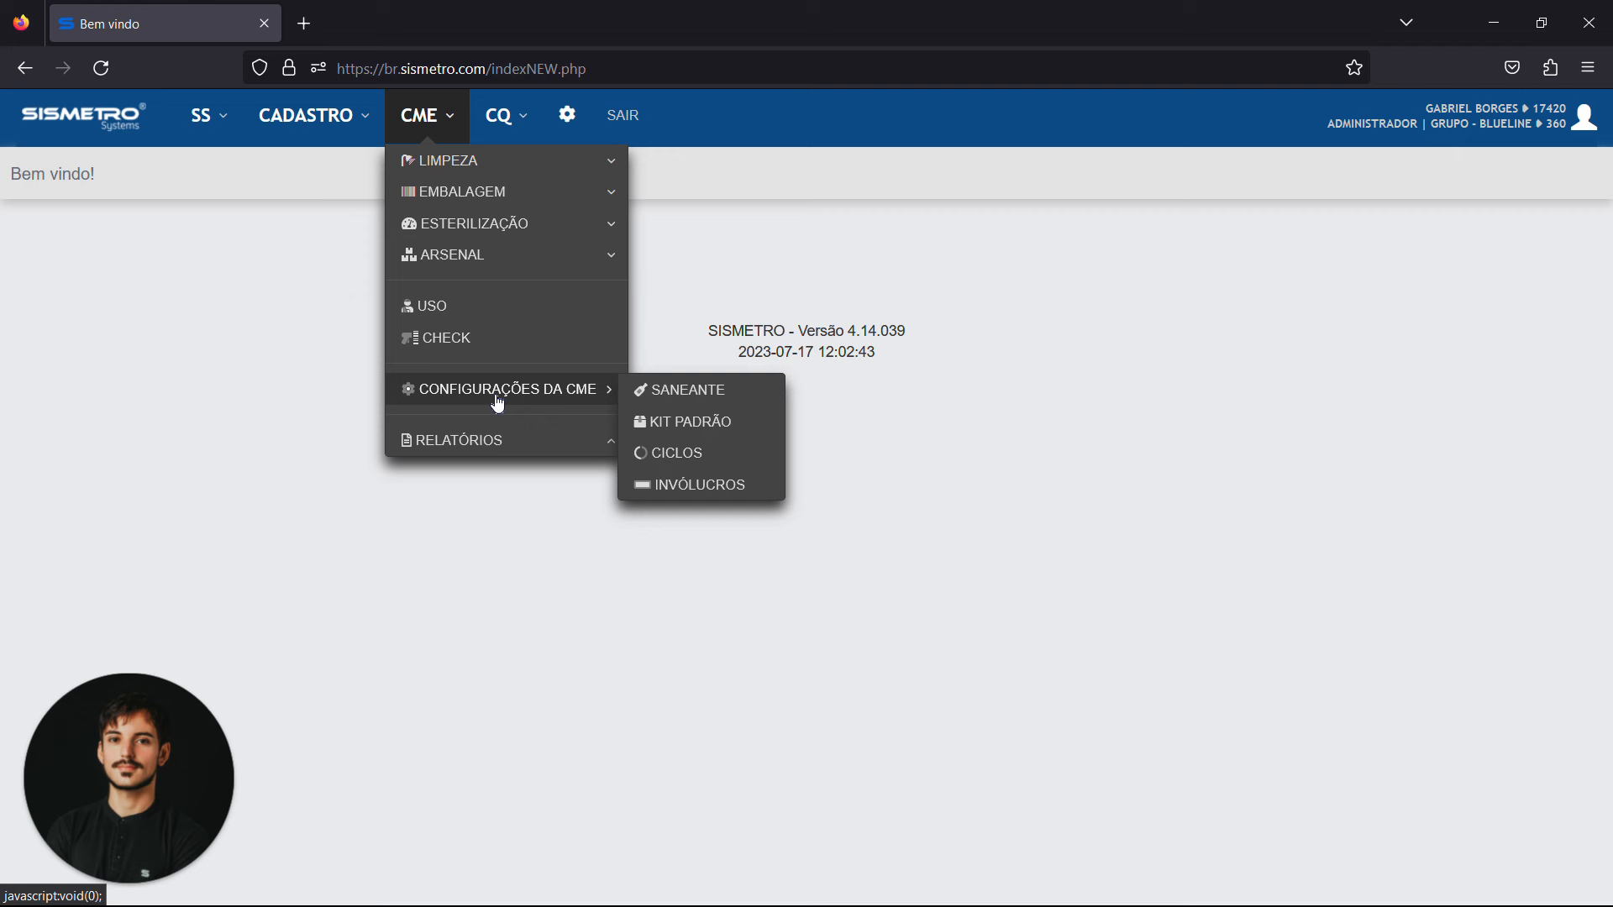
{"action": "left_click", "coordinate": [687, 391]}
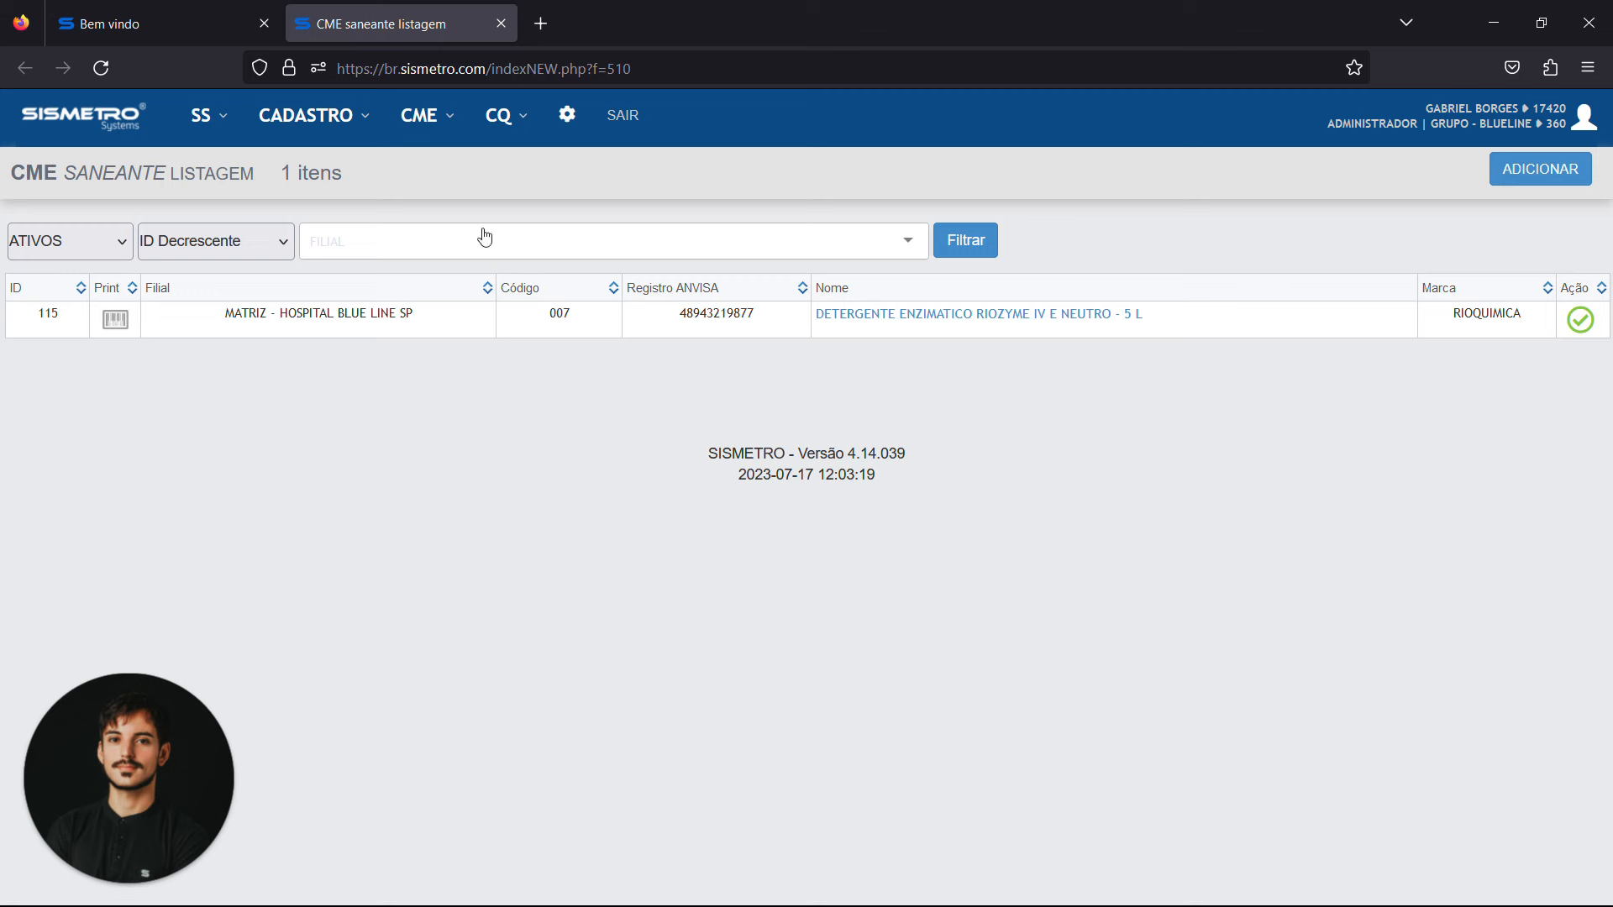
Open the CME Ciclos listing in a separate browser tab and view the equipment linked to the LIMPEZA DE INSTRUMENTAL cycle
{"action": "left_click", "coordinate": [168, 20]}
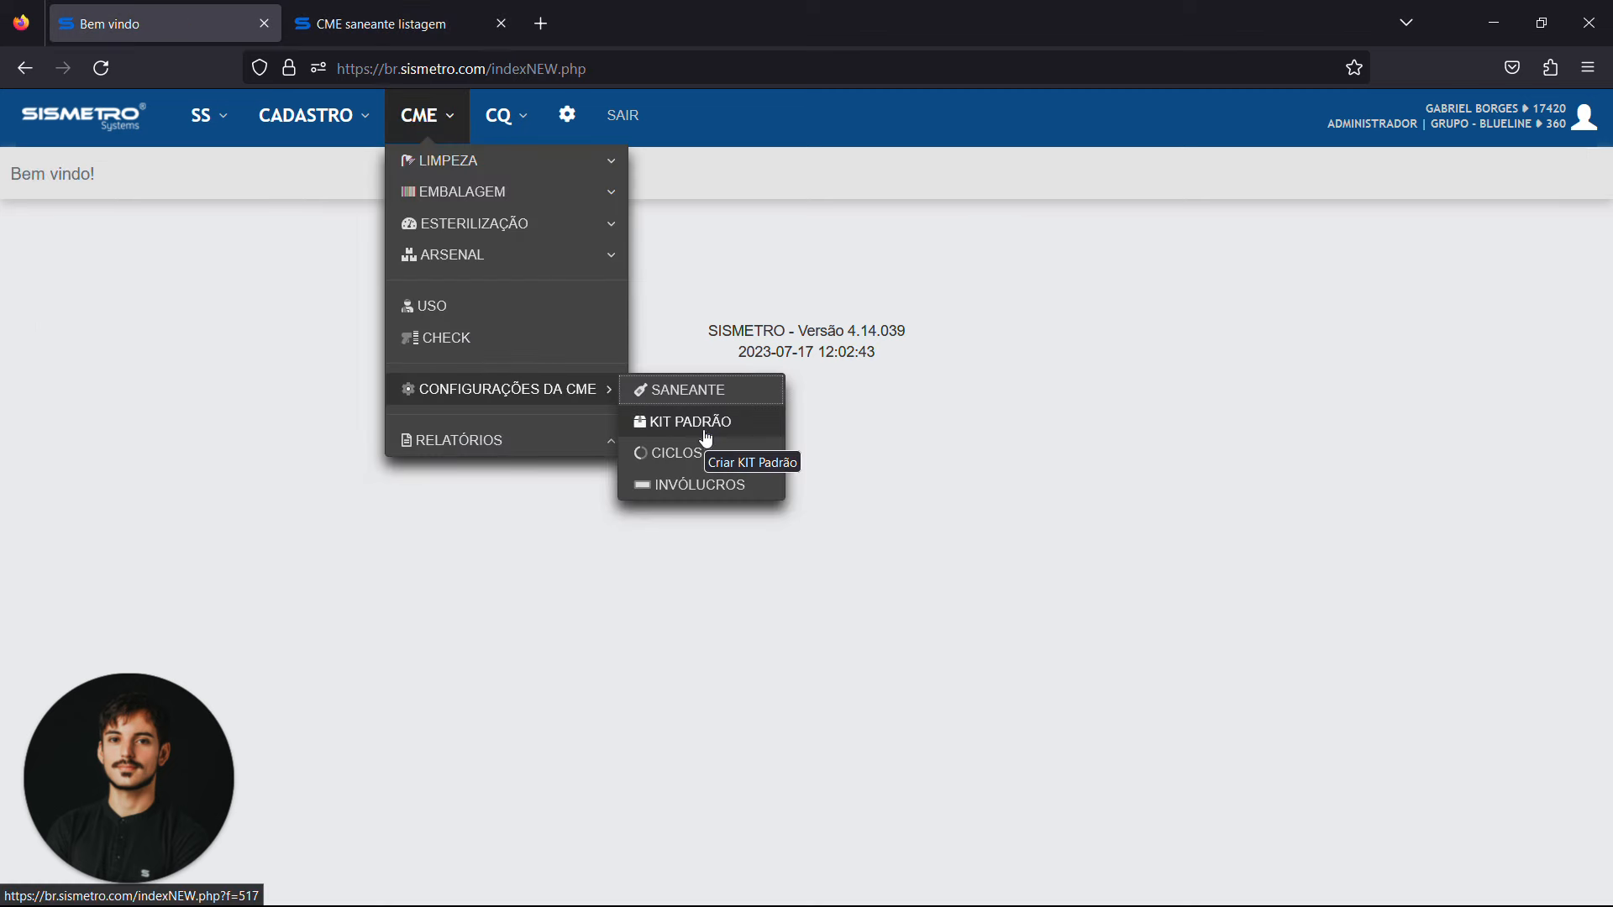
{"action": "left_click", "coordinate": [682, 454]}
{"action": "left_click", "coordinate": [386, 23]}
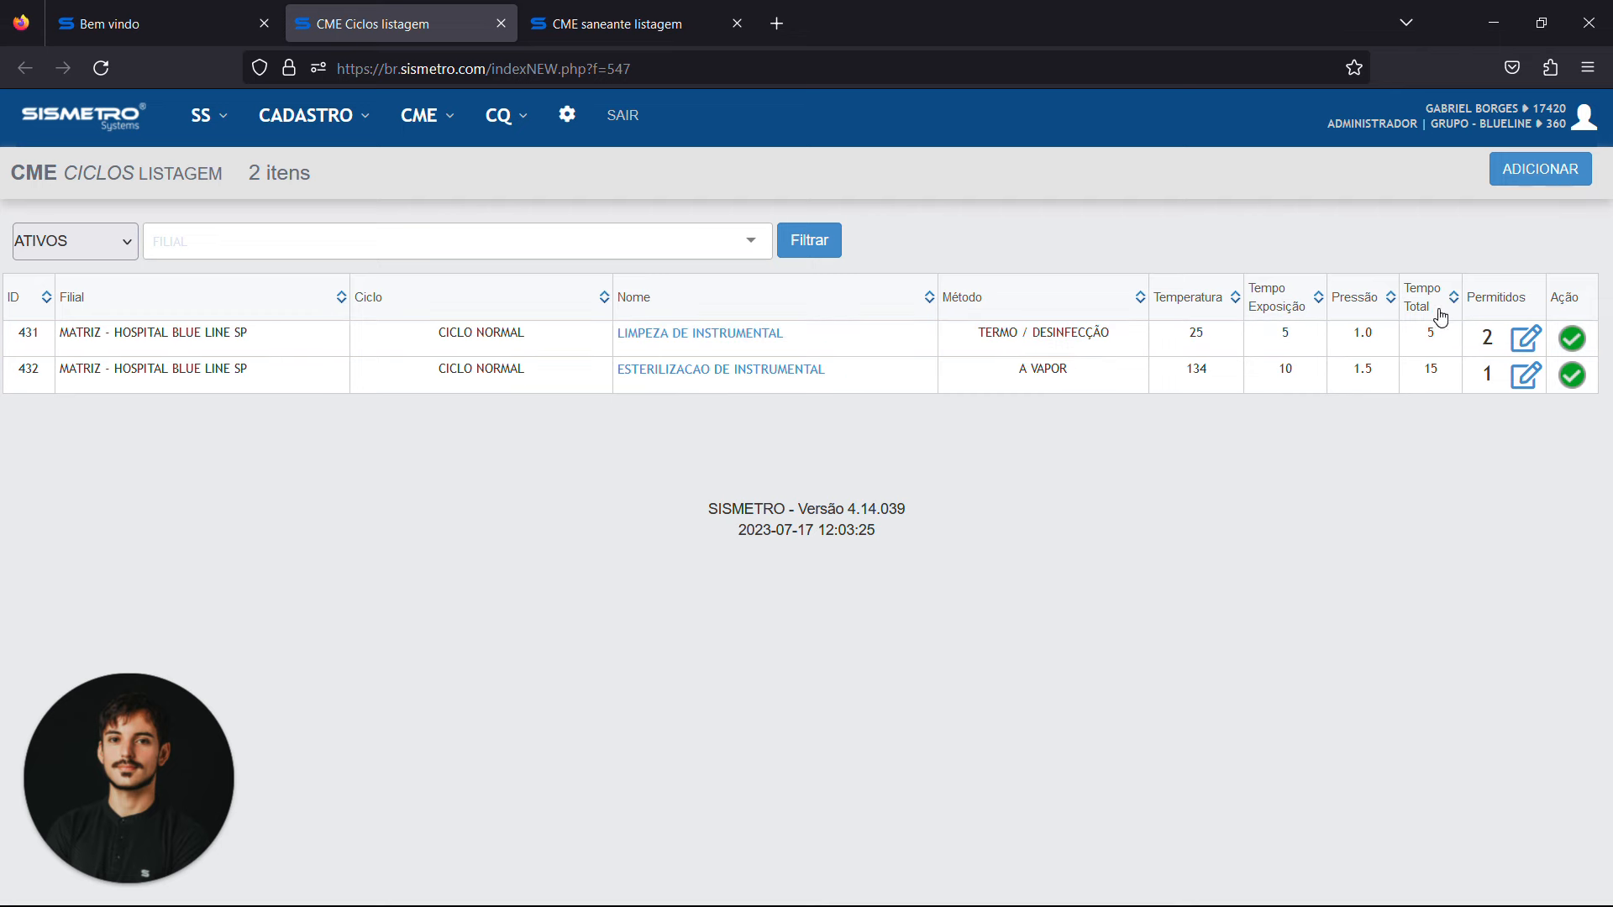
{"action": "left_click", "coordinate": [1523, 340]}
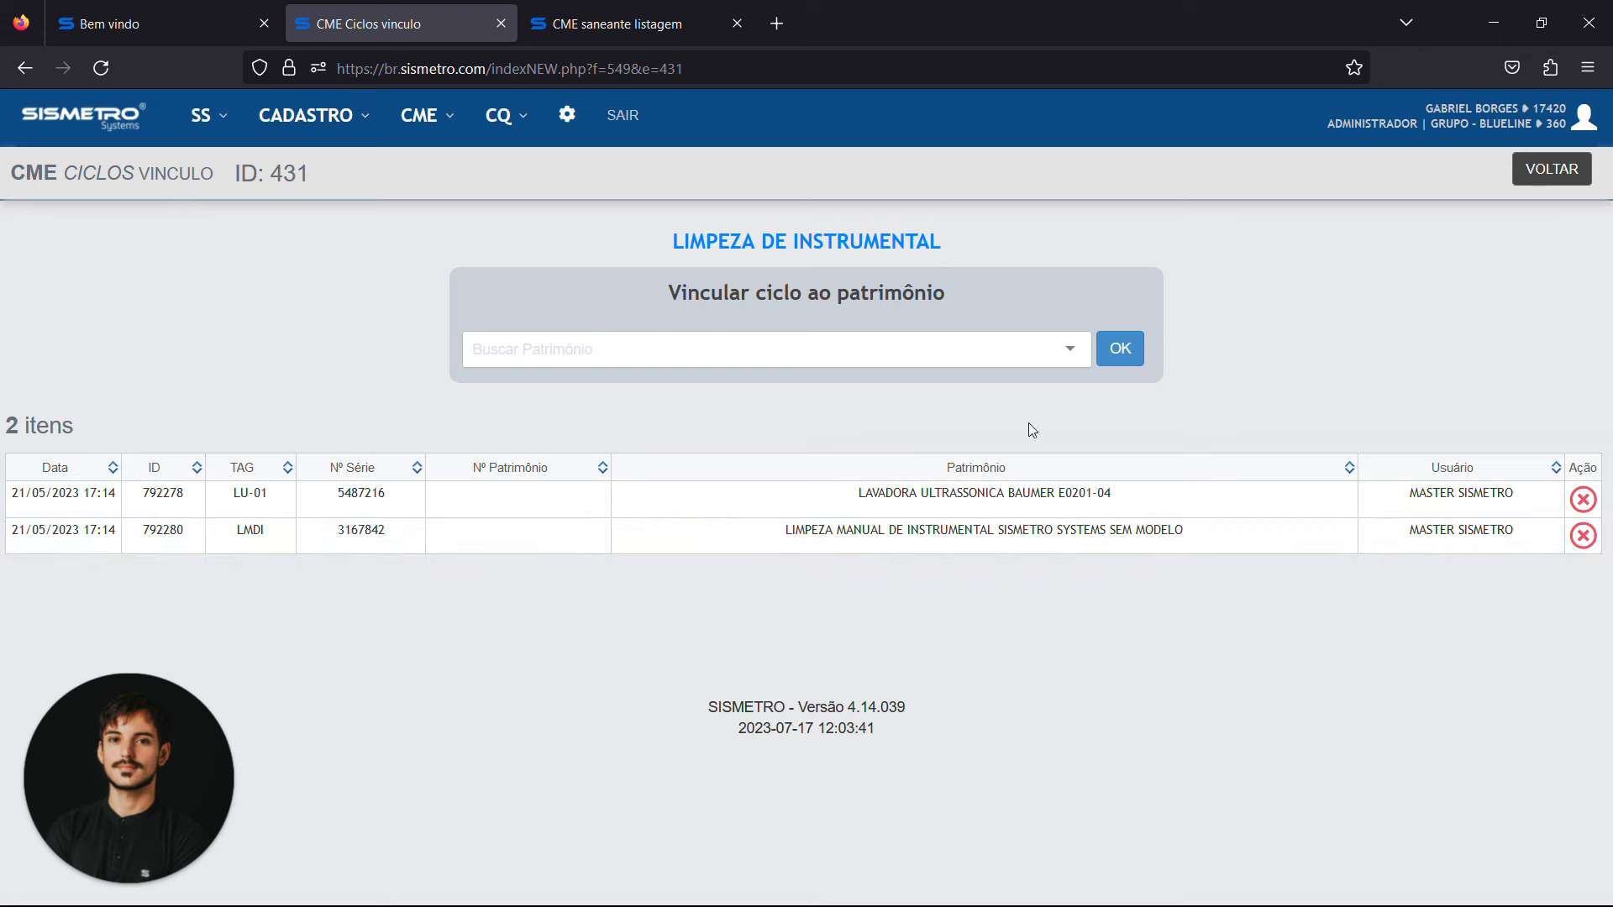
Open the CME Invólucros listing, view the EMBALAGEM - A VAPOR record, and return to the listing without saving
{"action": "left_click", "coordinate": [427, 126]}
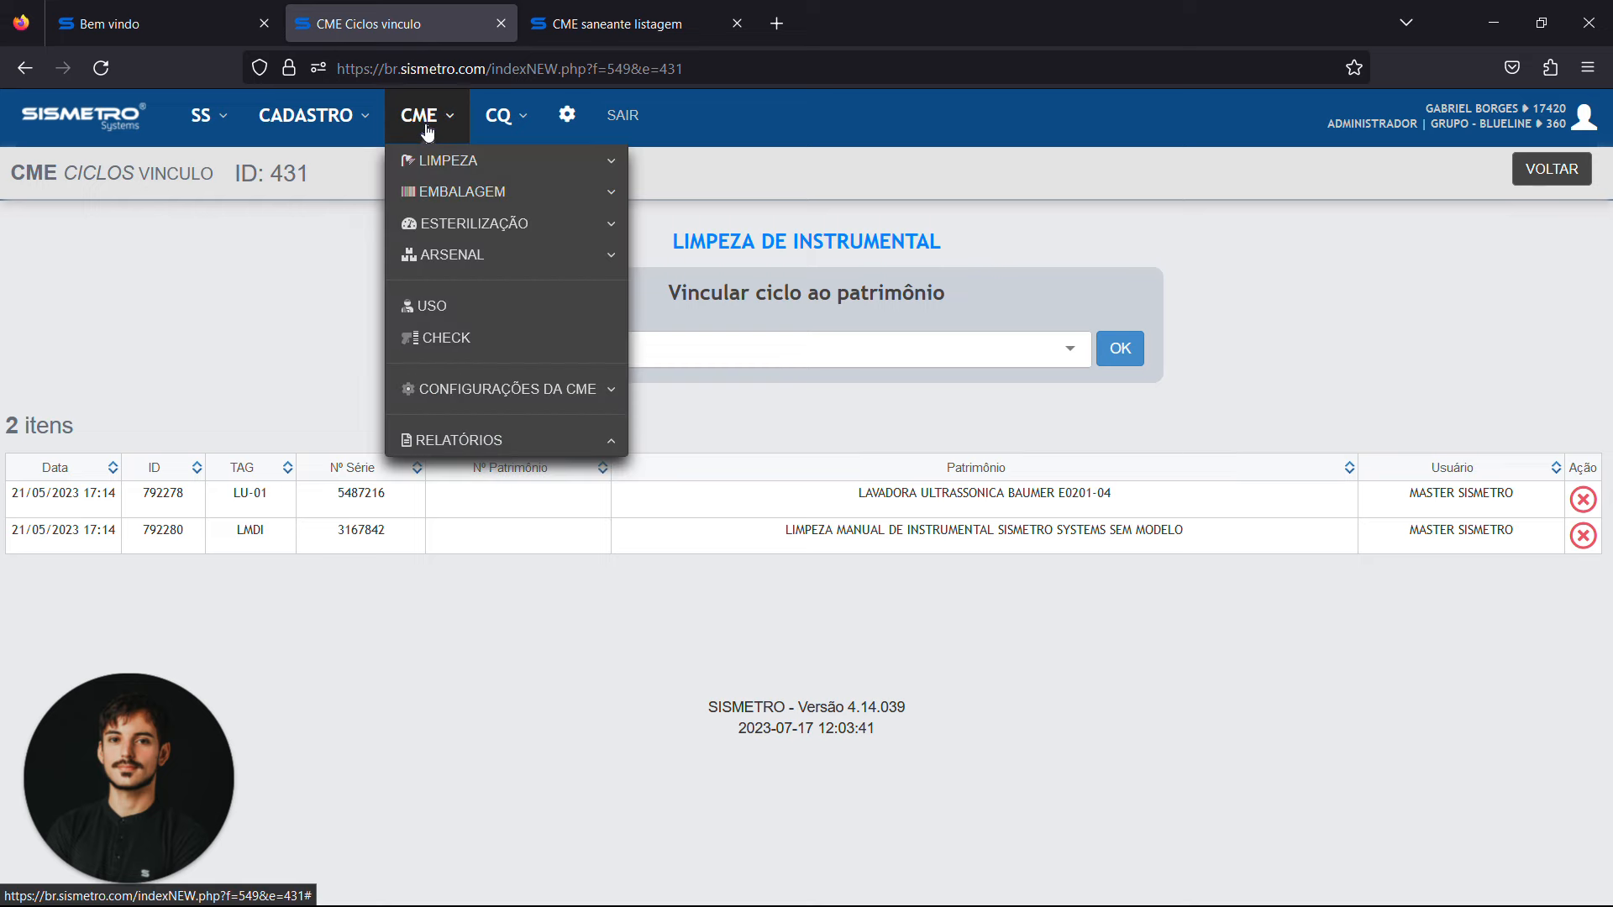
{"action": "left_click", "coordinate": [611, 389]}
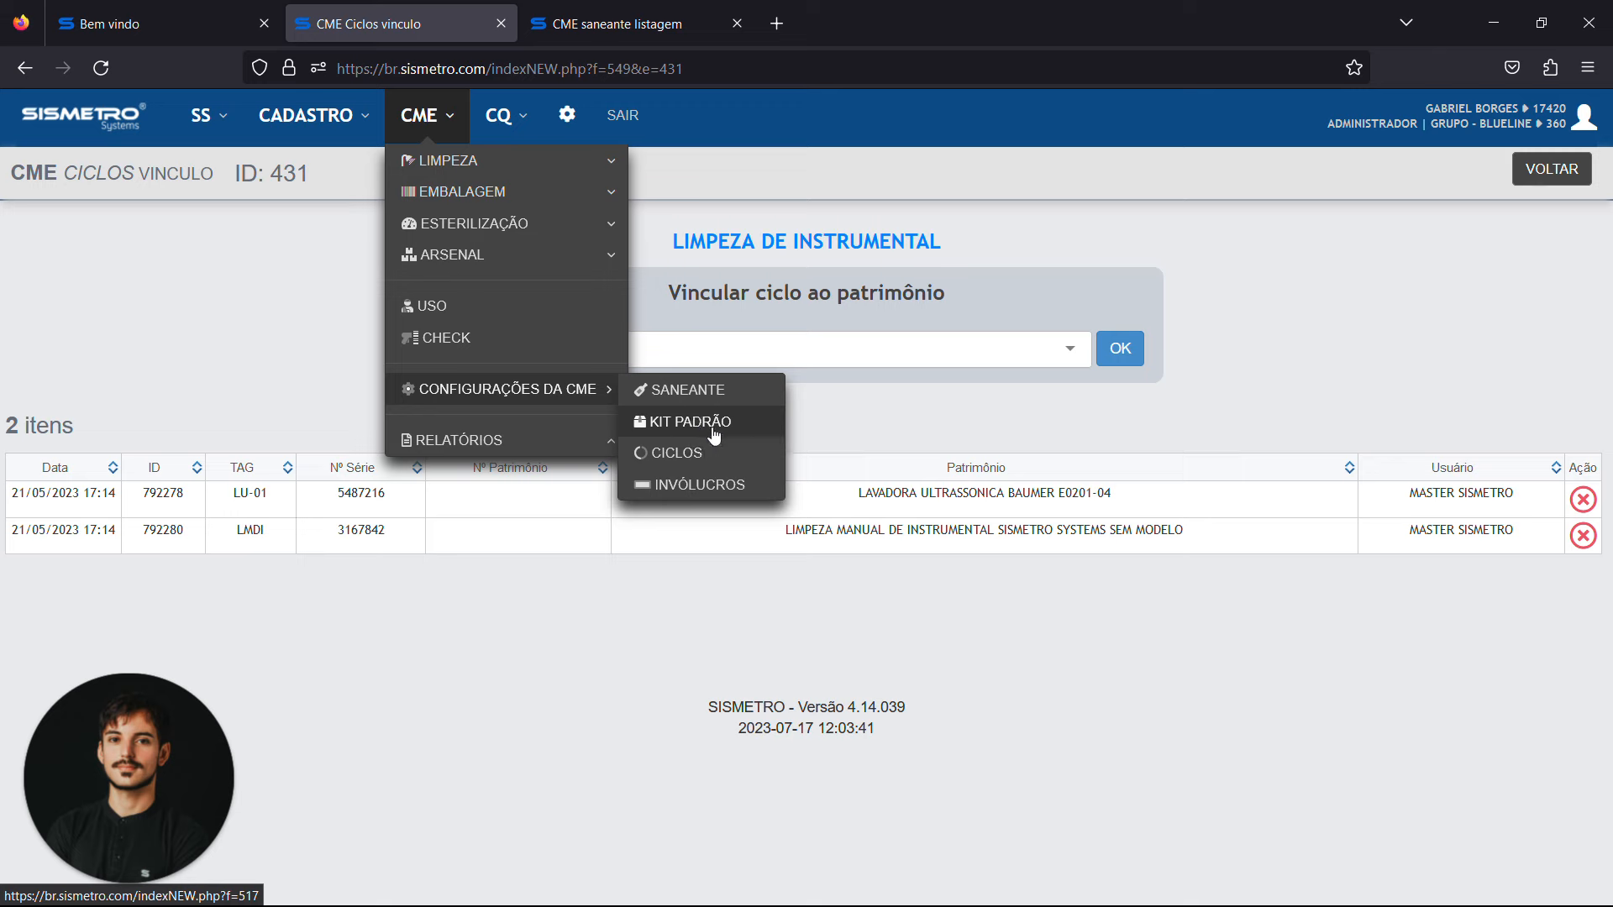
{"action": "left_click", "coordinate": [710, 487]}
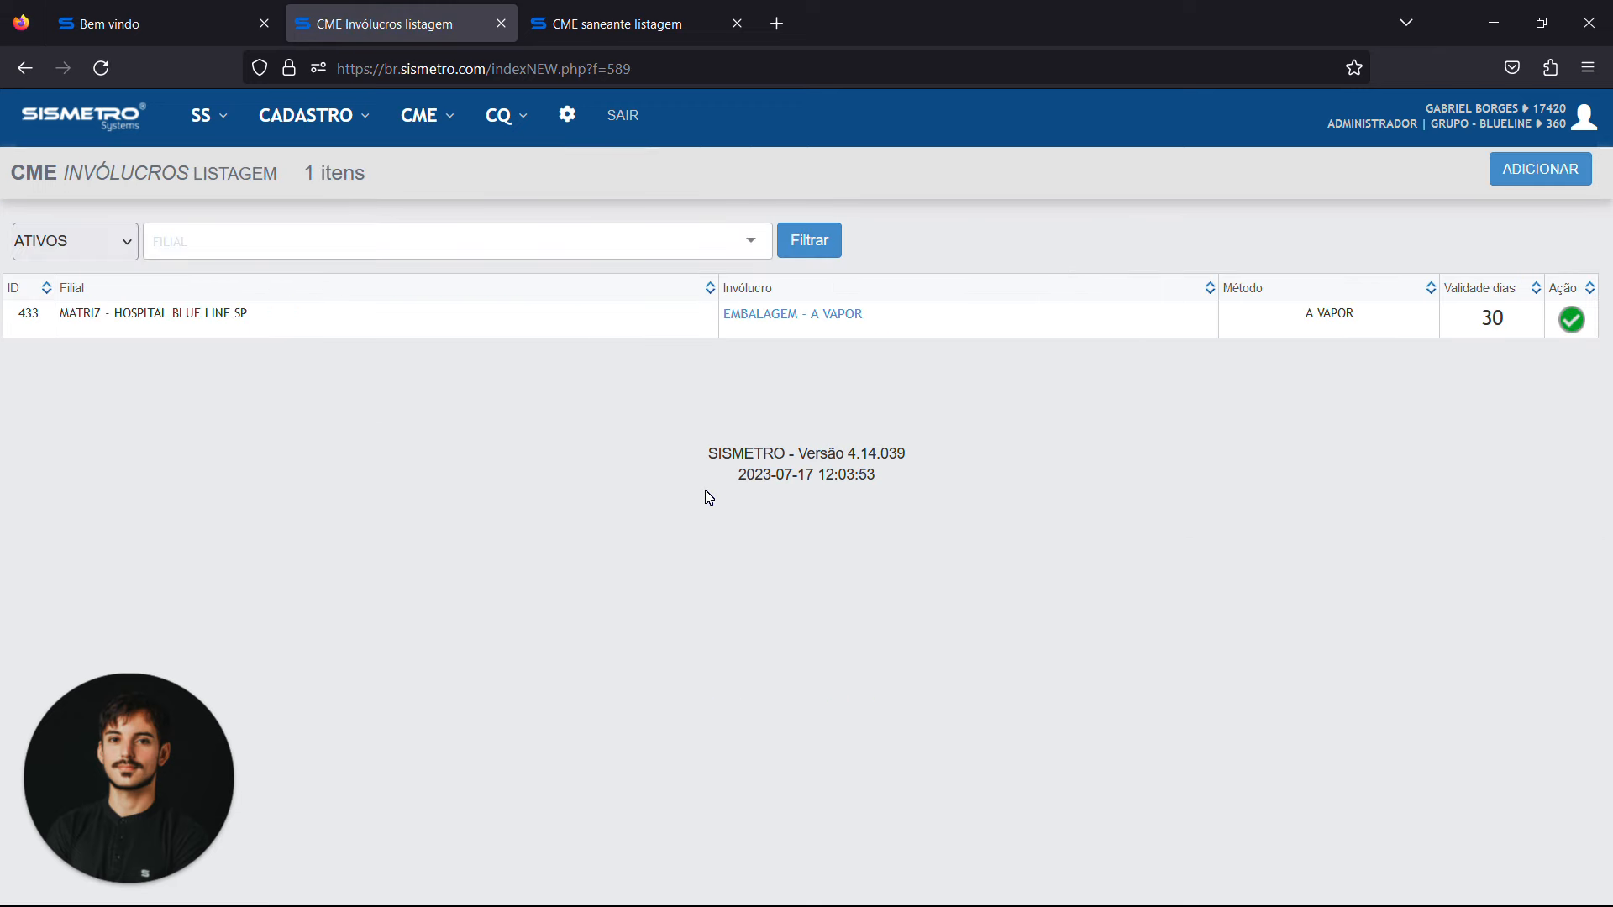
{"action": "left_click", "coordinate": [755, 316]}
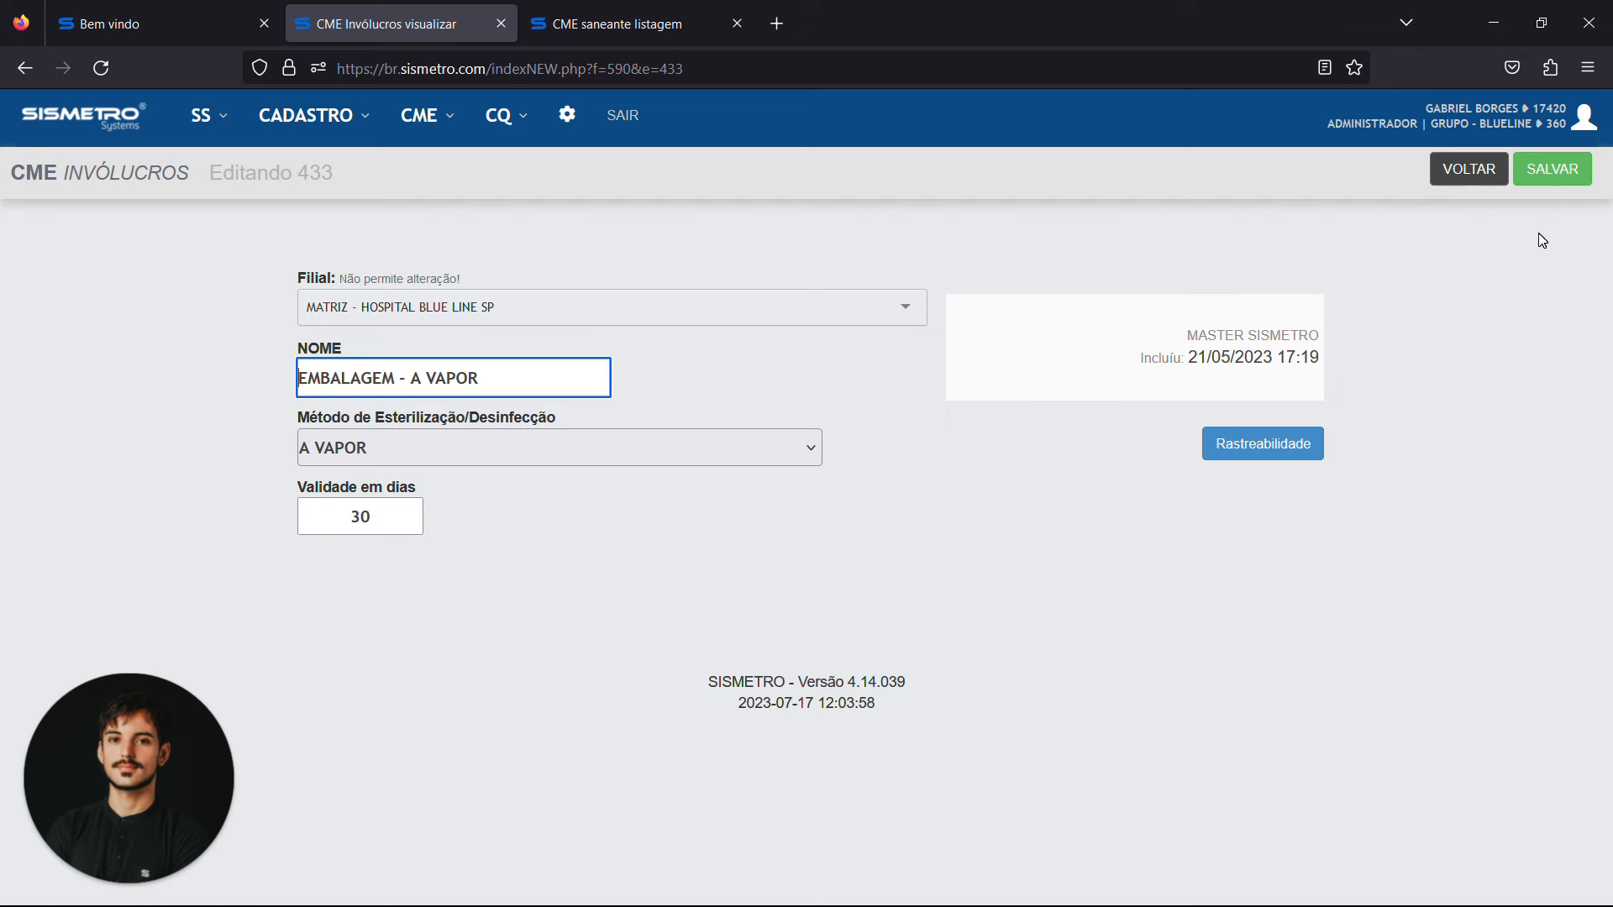
{"action": "left_click", "coordinate": [1483, 187]}
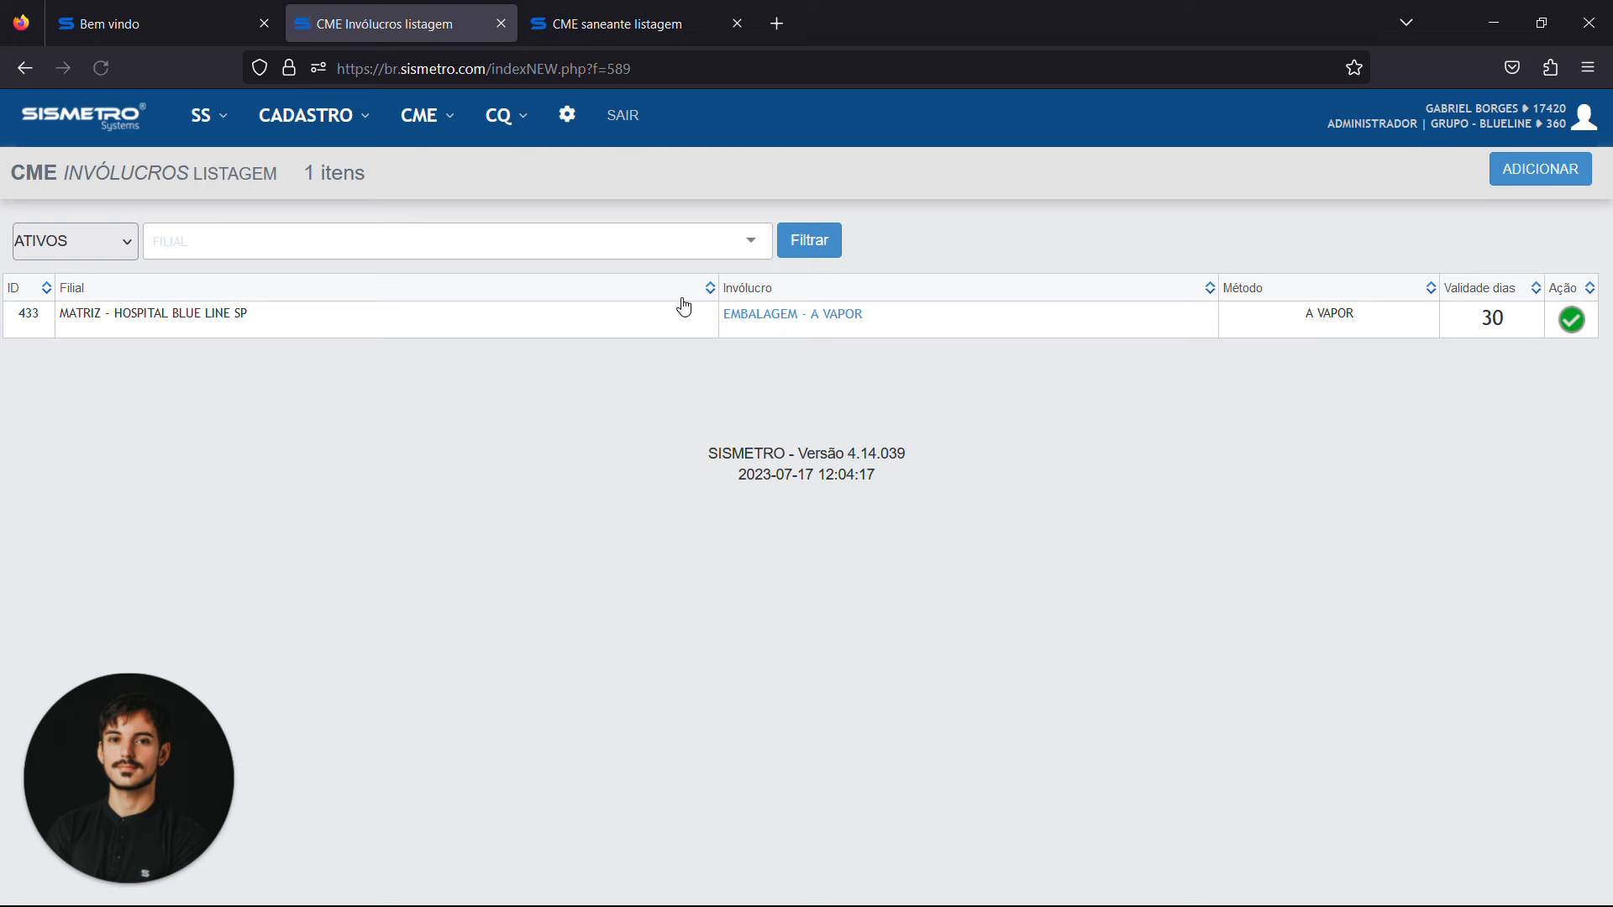
Open the CME Kit Padrão listing and display kit version 1 of CAIXA CIRURGIA - OMBRO
{"action": "left_click", "coordinate": [427, 135]}
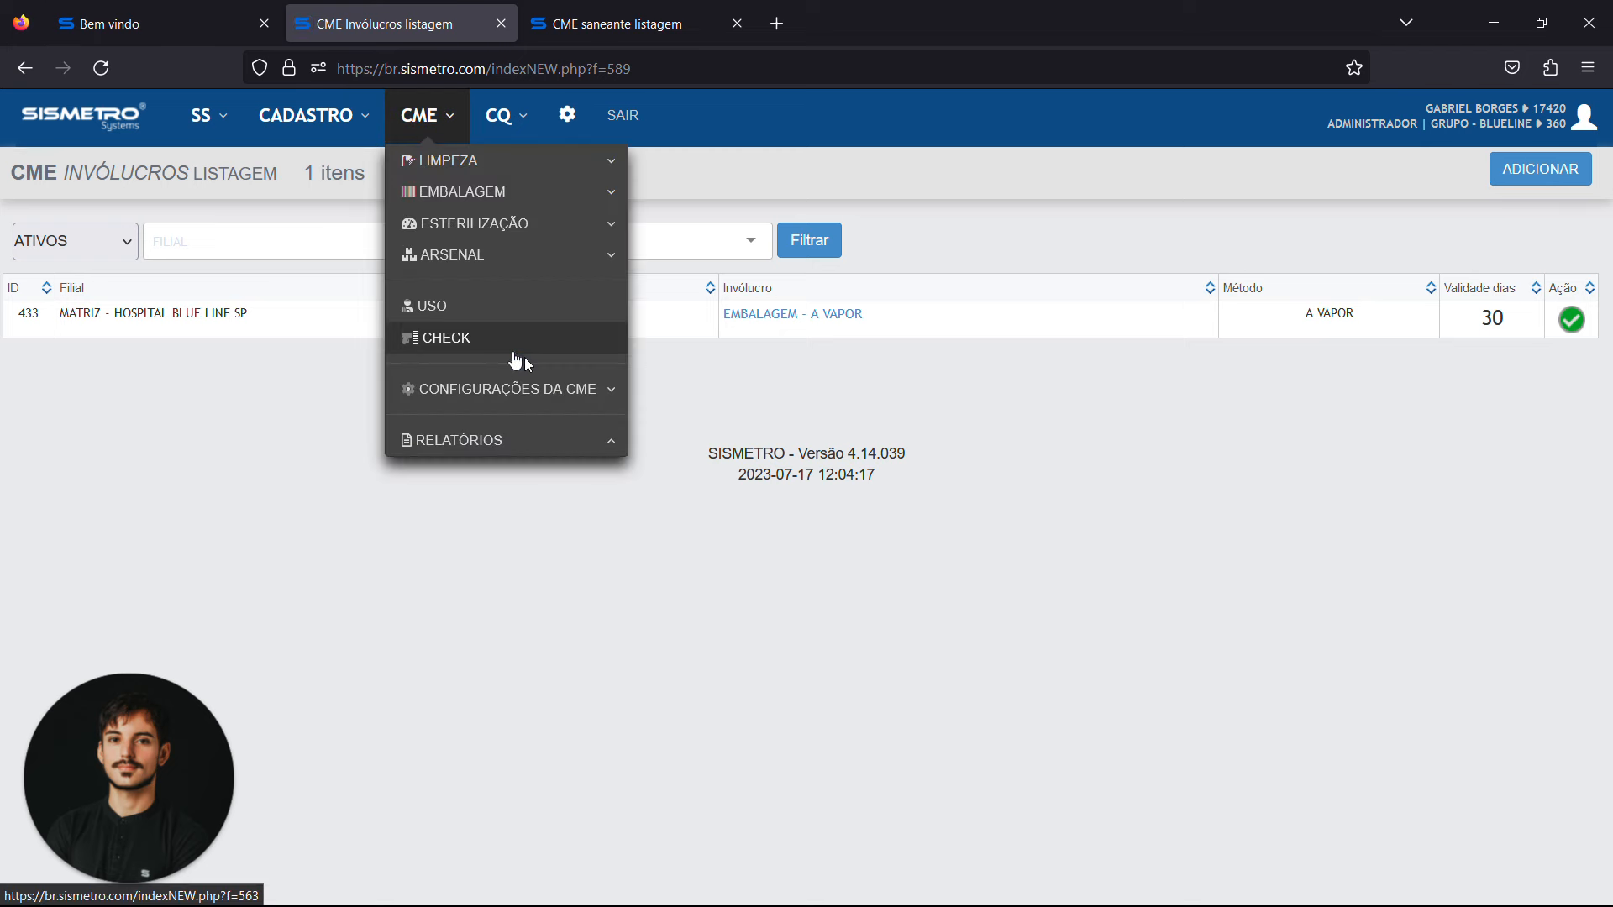
{"action": "left_click", "coordinate": [552, 403]}
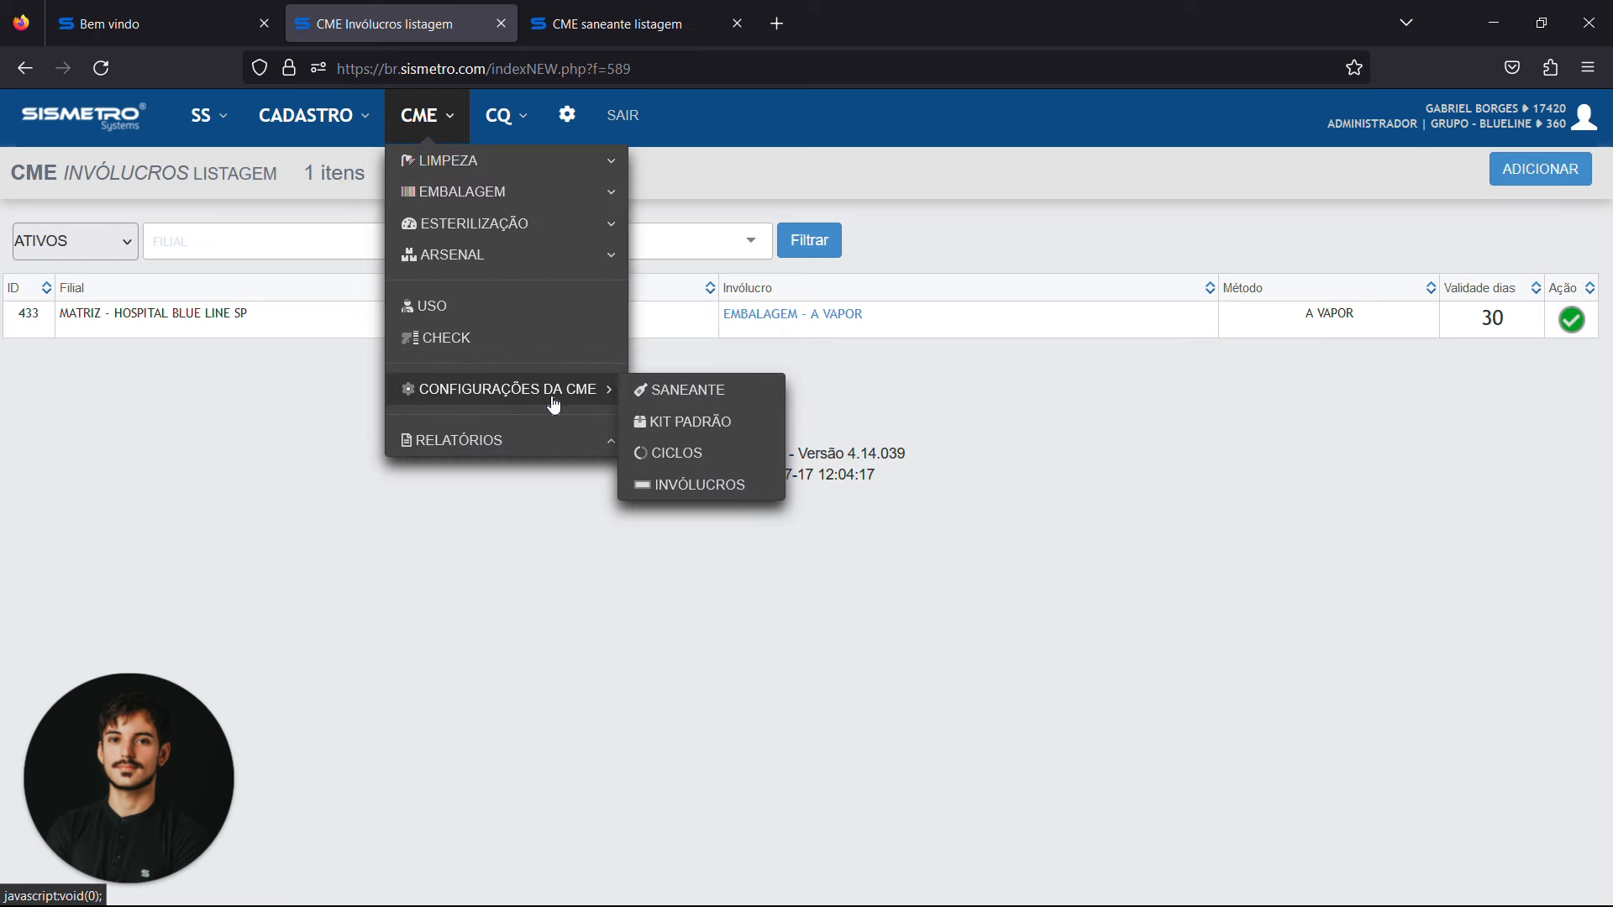
{"action": "left_click", "coordinate": [679, 422]}
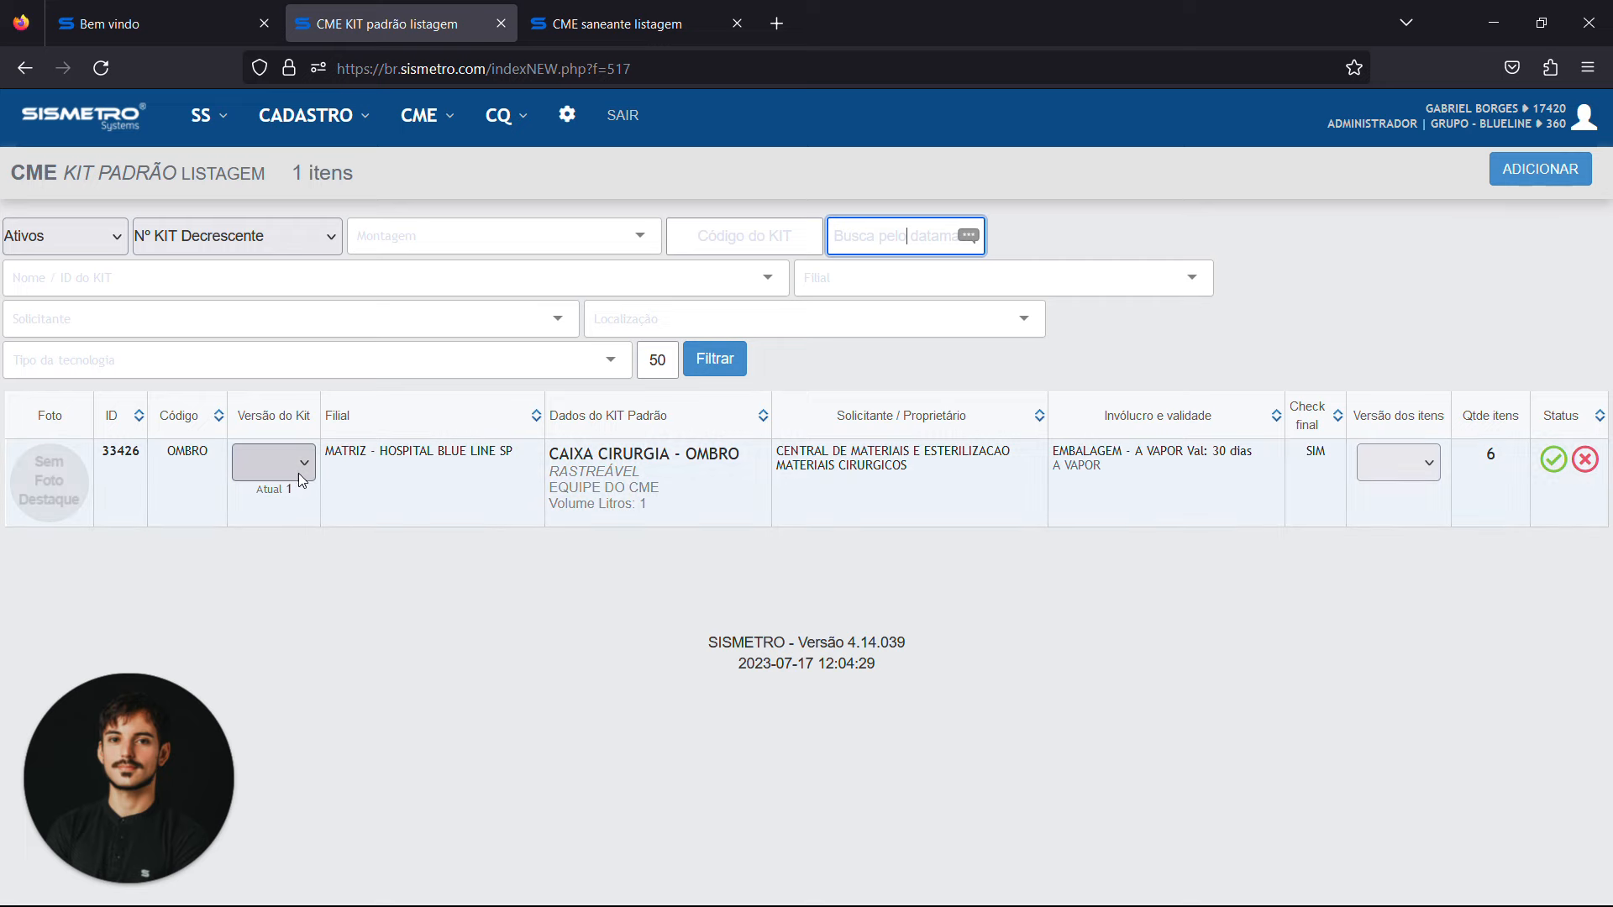
{"action": "left_click", "coordinate": [296, 477]}
{"action": "left_click", "coordinate": [270, 538]}
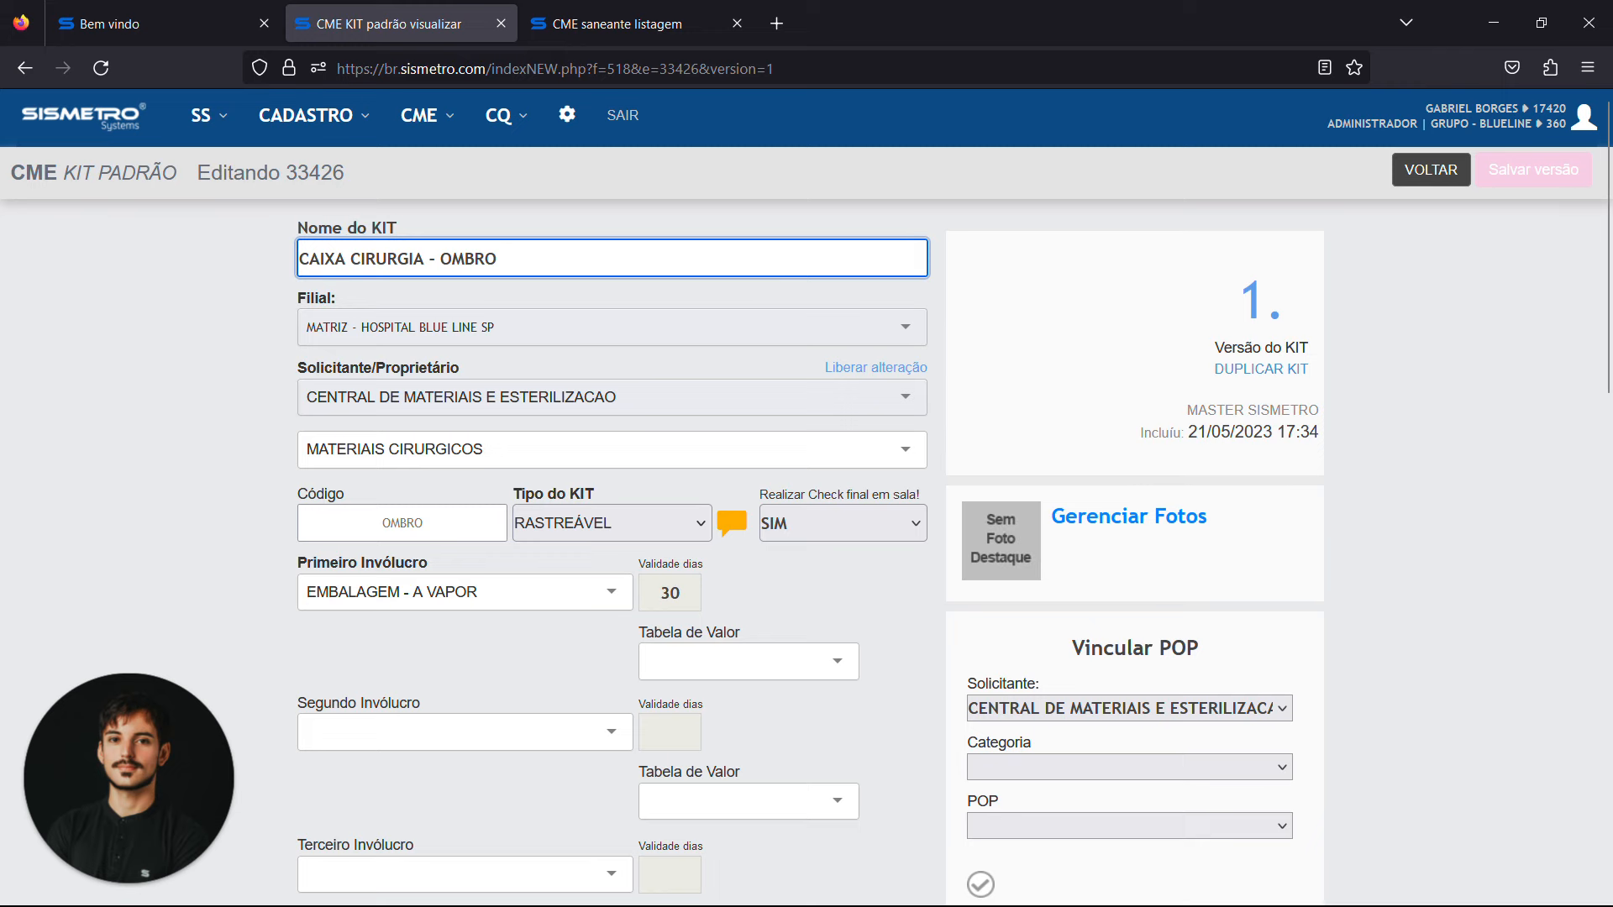
Review the kit type options and the final in-room check options of the kit, keeping RASTREÁVEL and SIM selected
{"action": "scroll", "coordinate": [404, 458], "scroll_direction": "down", "scroll_amount": 2}
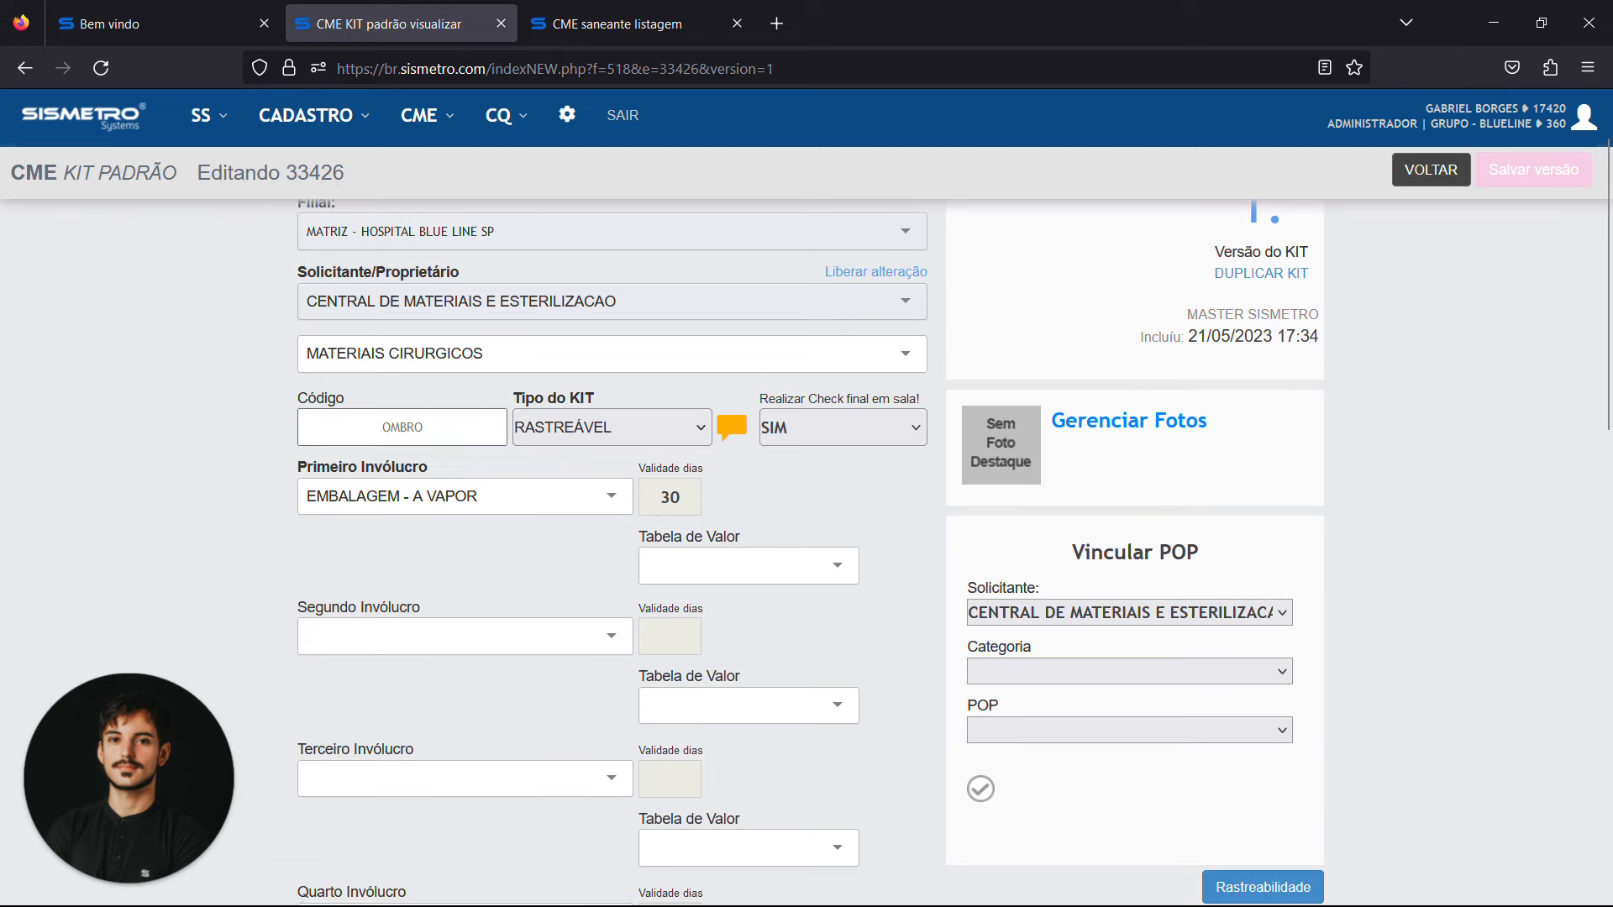
{"action": "left_click", "coordinate": [618, 425]}
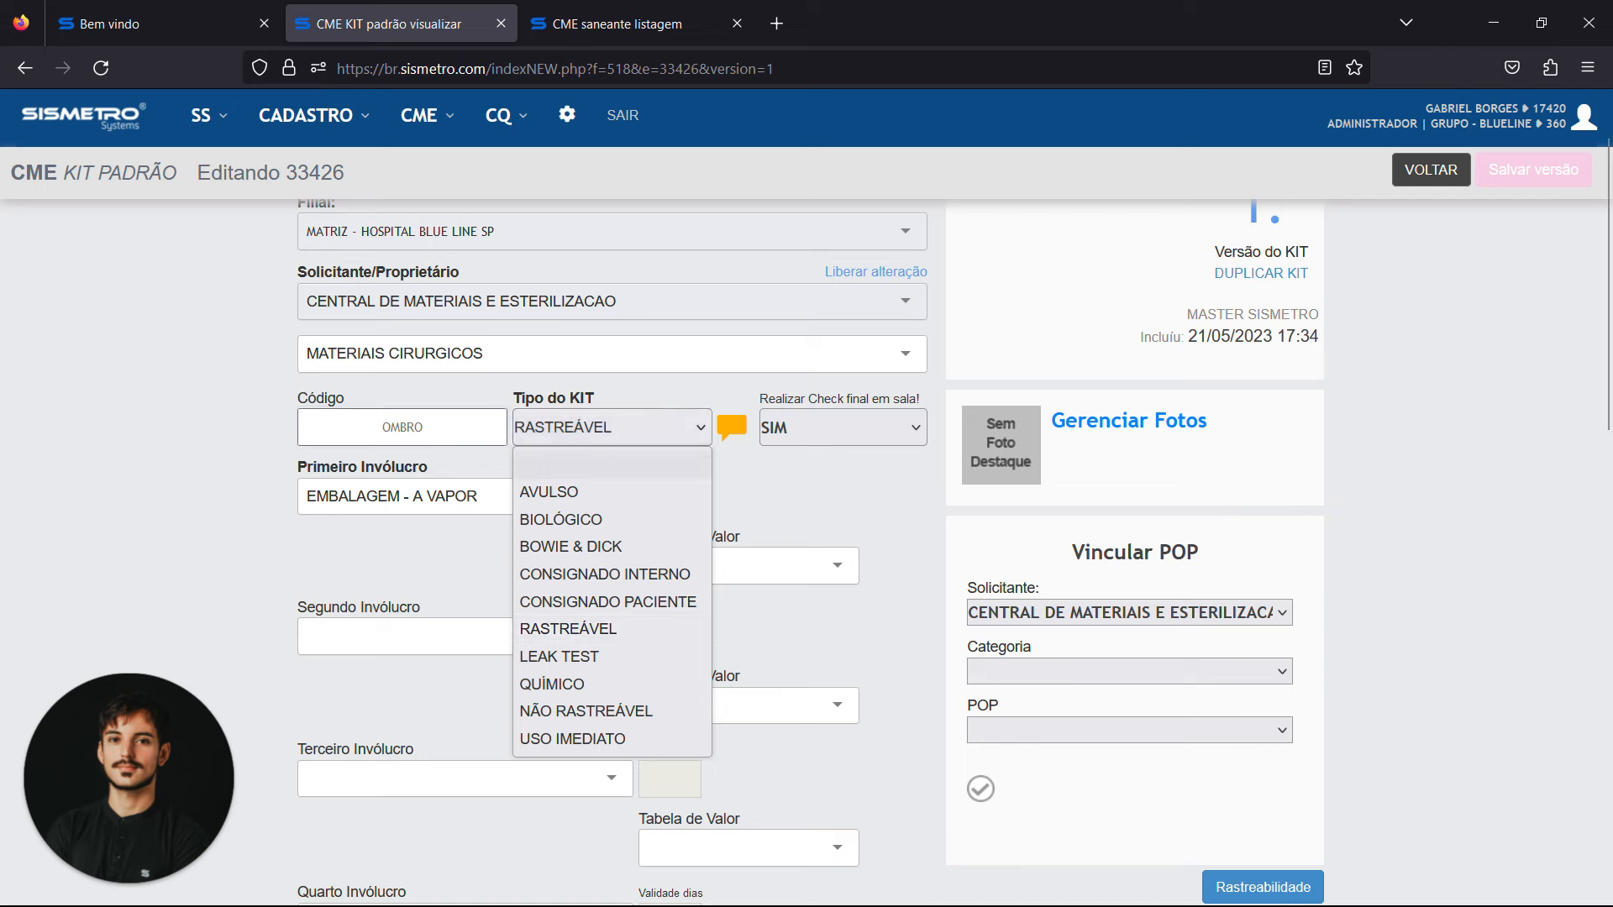
{"action": "left_click", "coordinate": [205, 387]}
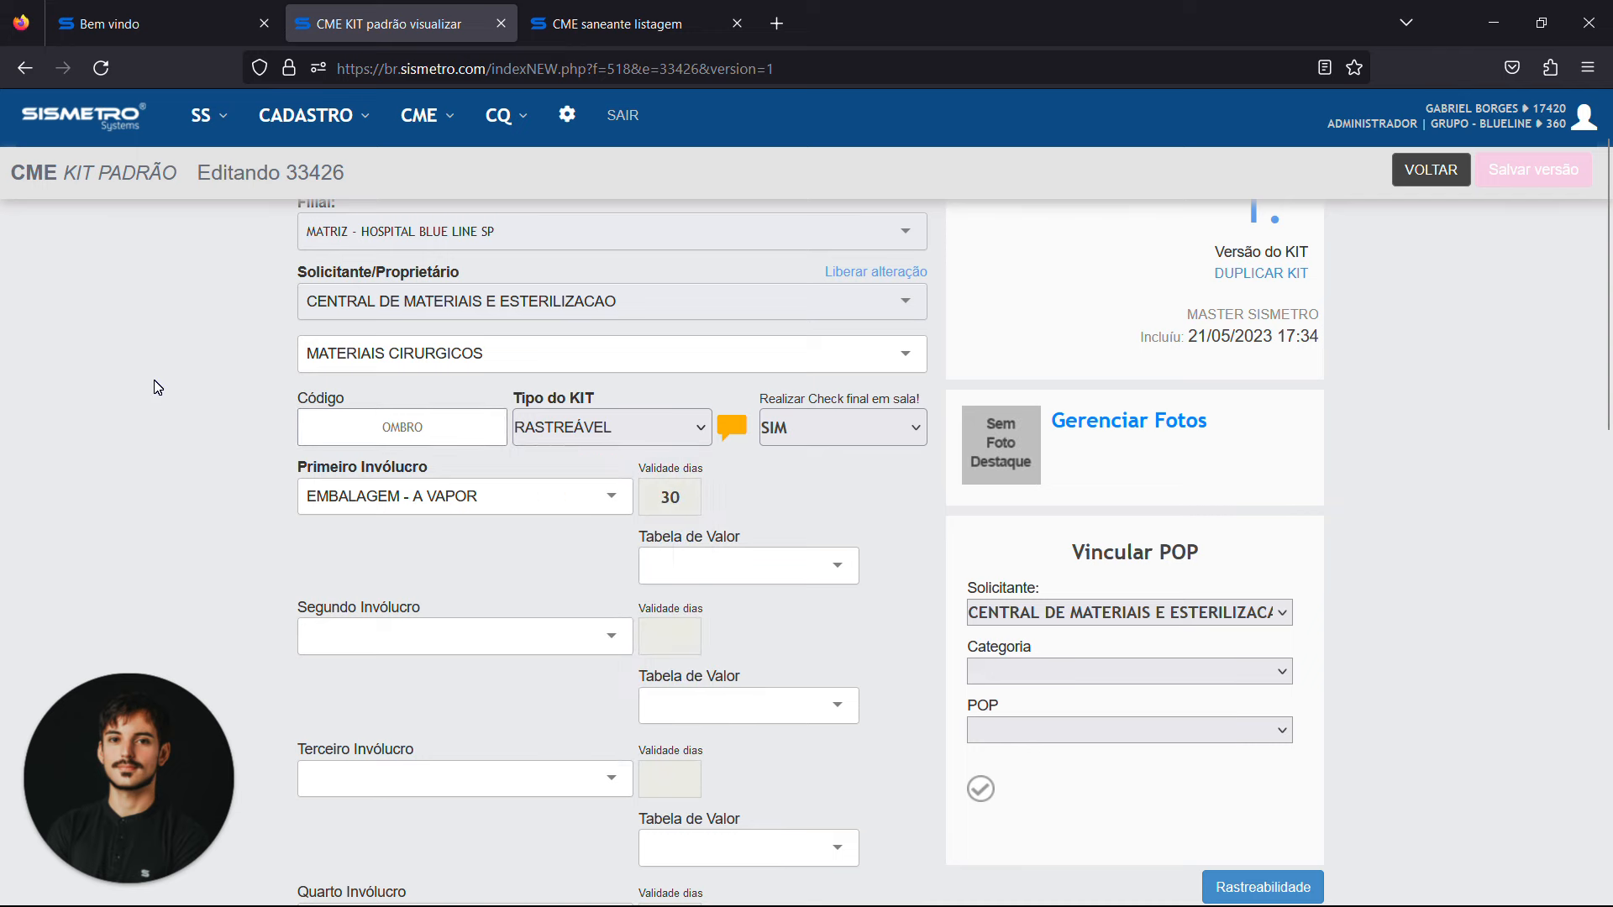
{"action": "scroll", "coordinate": [156, 387], "scroll_direction": "down", "scroll_amount": 3}
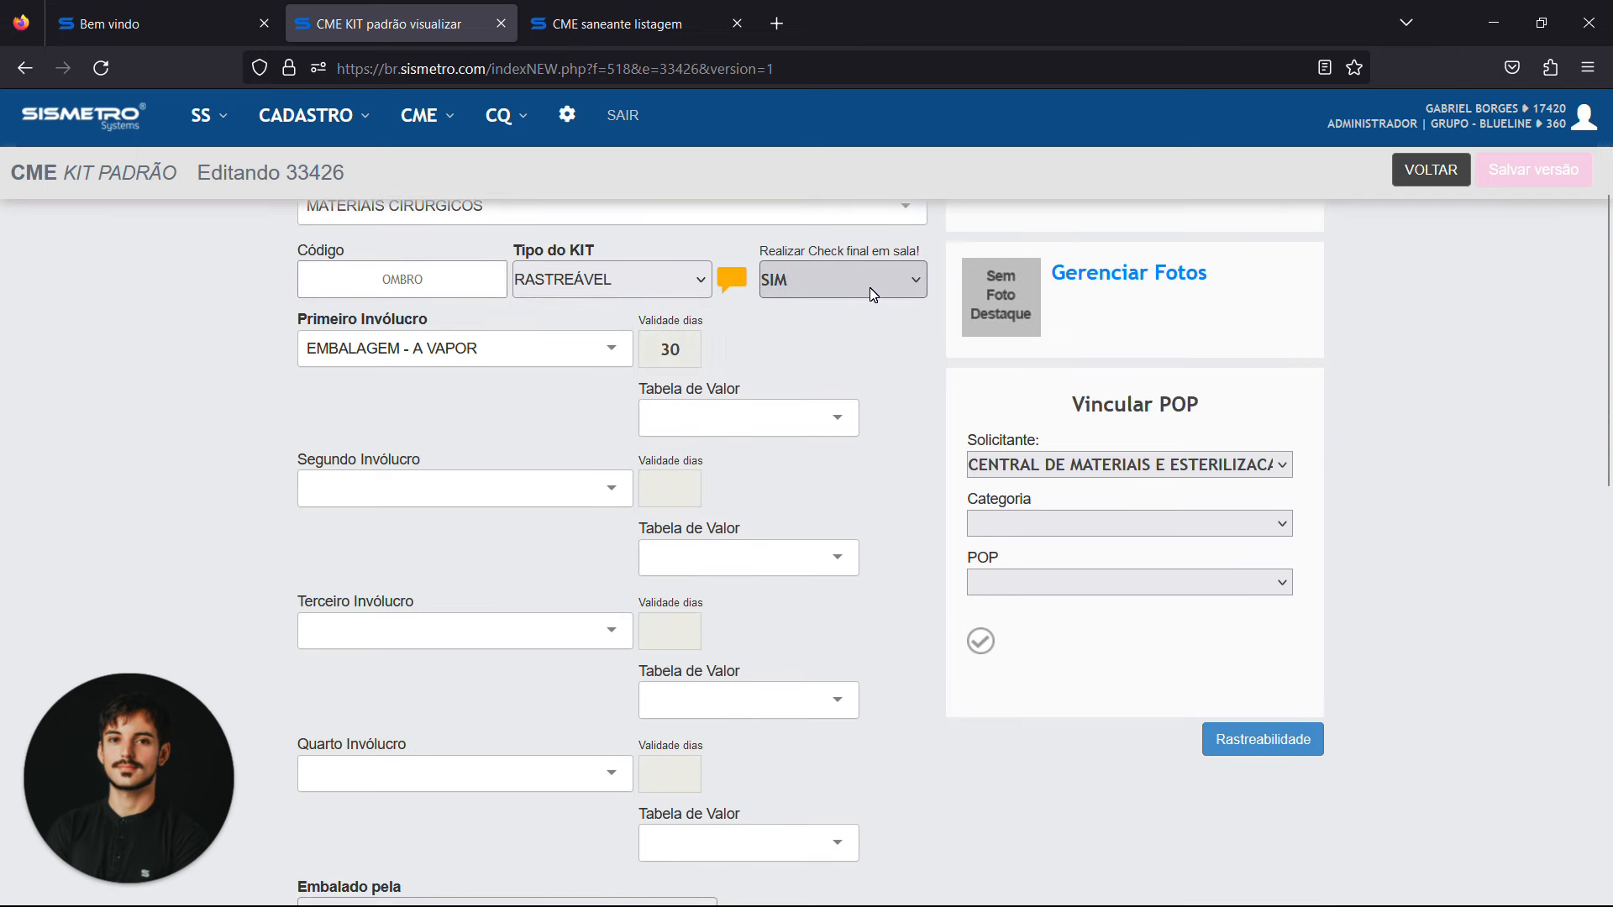
{"action": "left_click", "coordinate": [873, 295]}
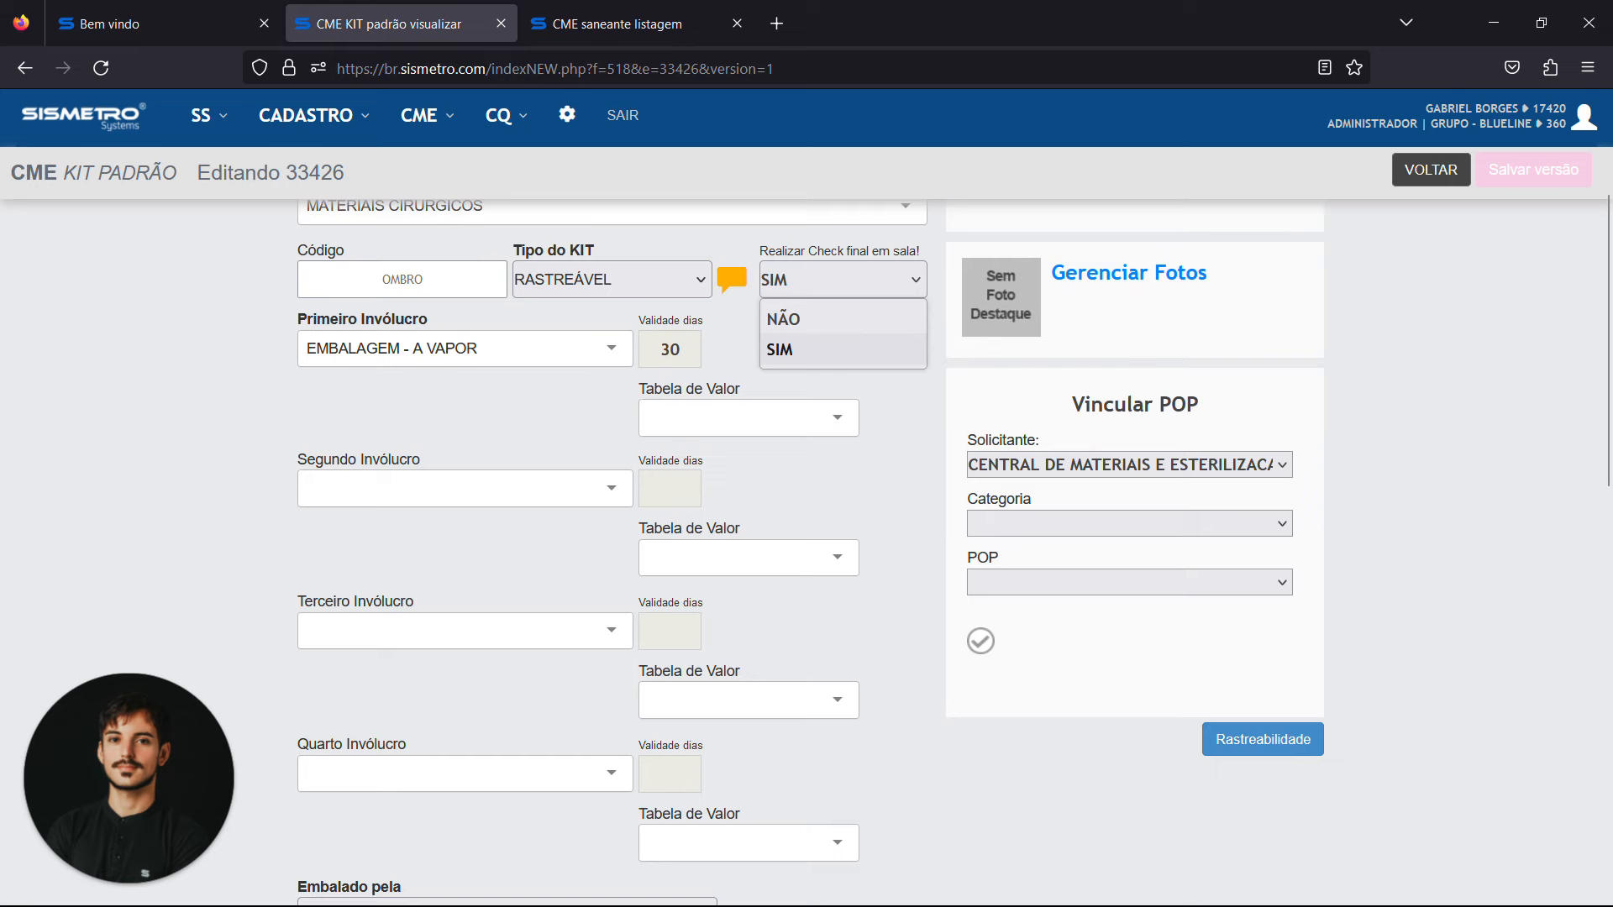
{"action": "left_click", "coordinate": [888, 353]}
Examine the kit's wrapper, packaging team, storage location and dimension fields
{"action": "scroll", "coordinate": [886, 370], "scroll_direction": "down", "scroll_amount": 1}
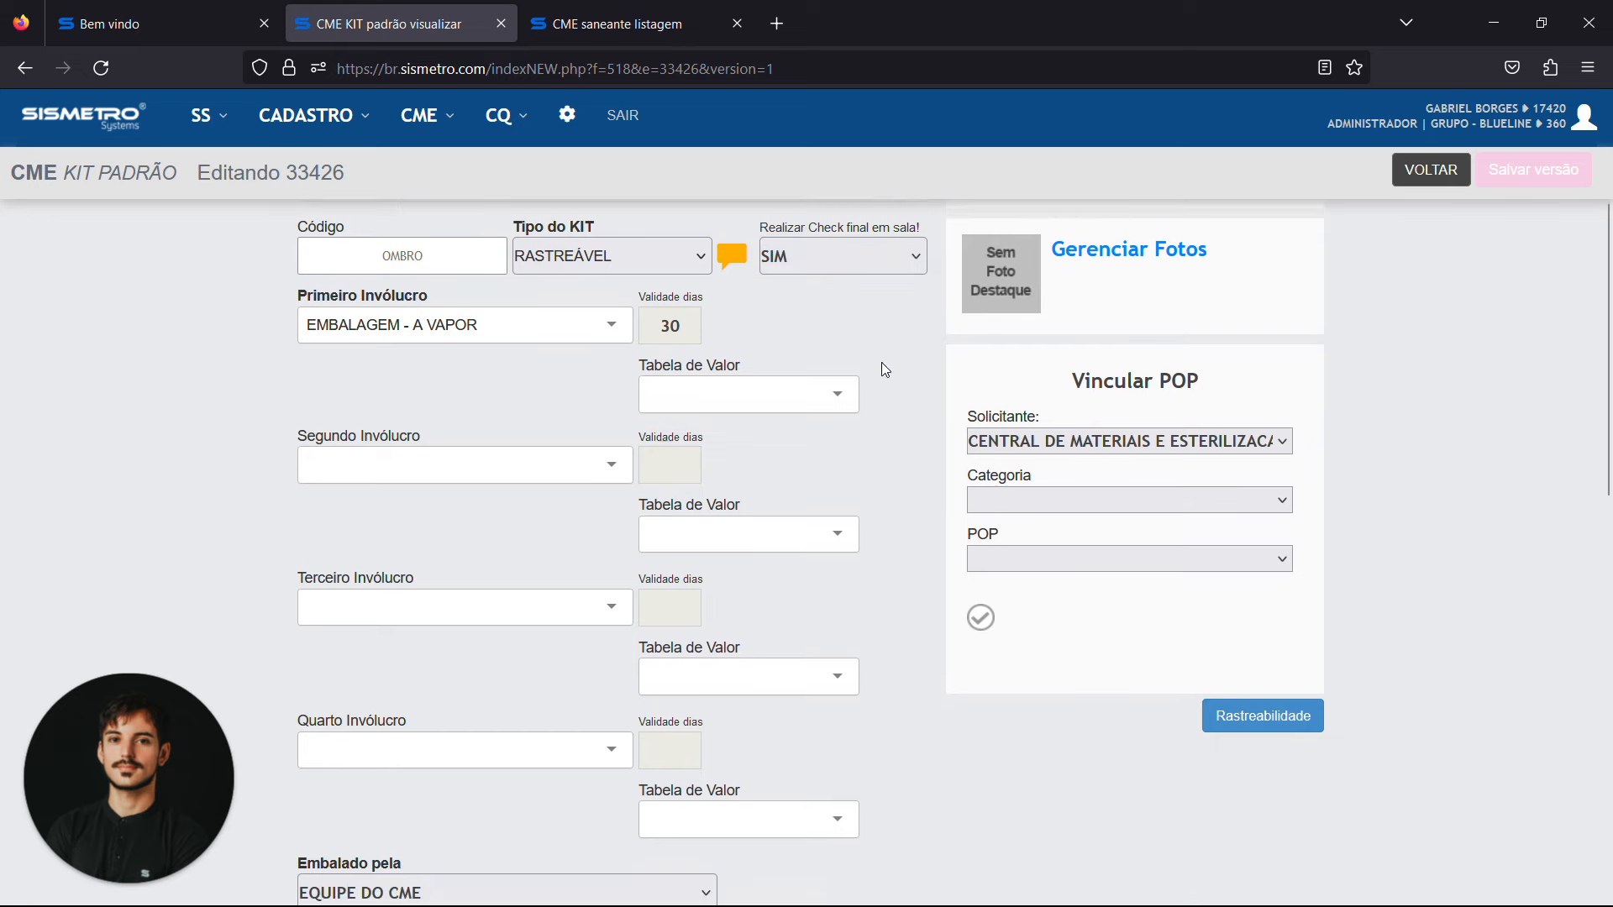
{"action": "scroll", "coordinate": [886, 369], "scroll_direction": "down", "scroll_amount": 1}
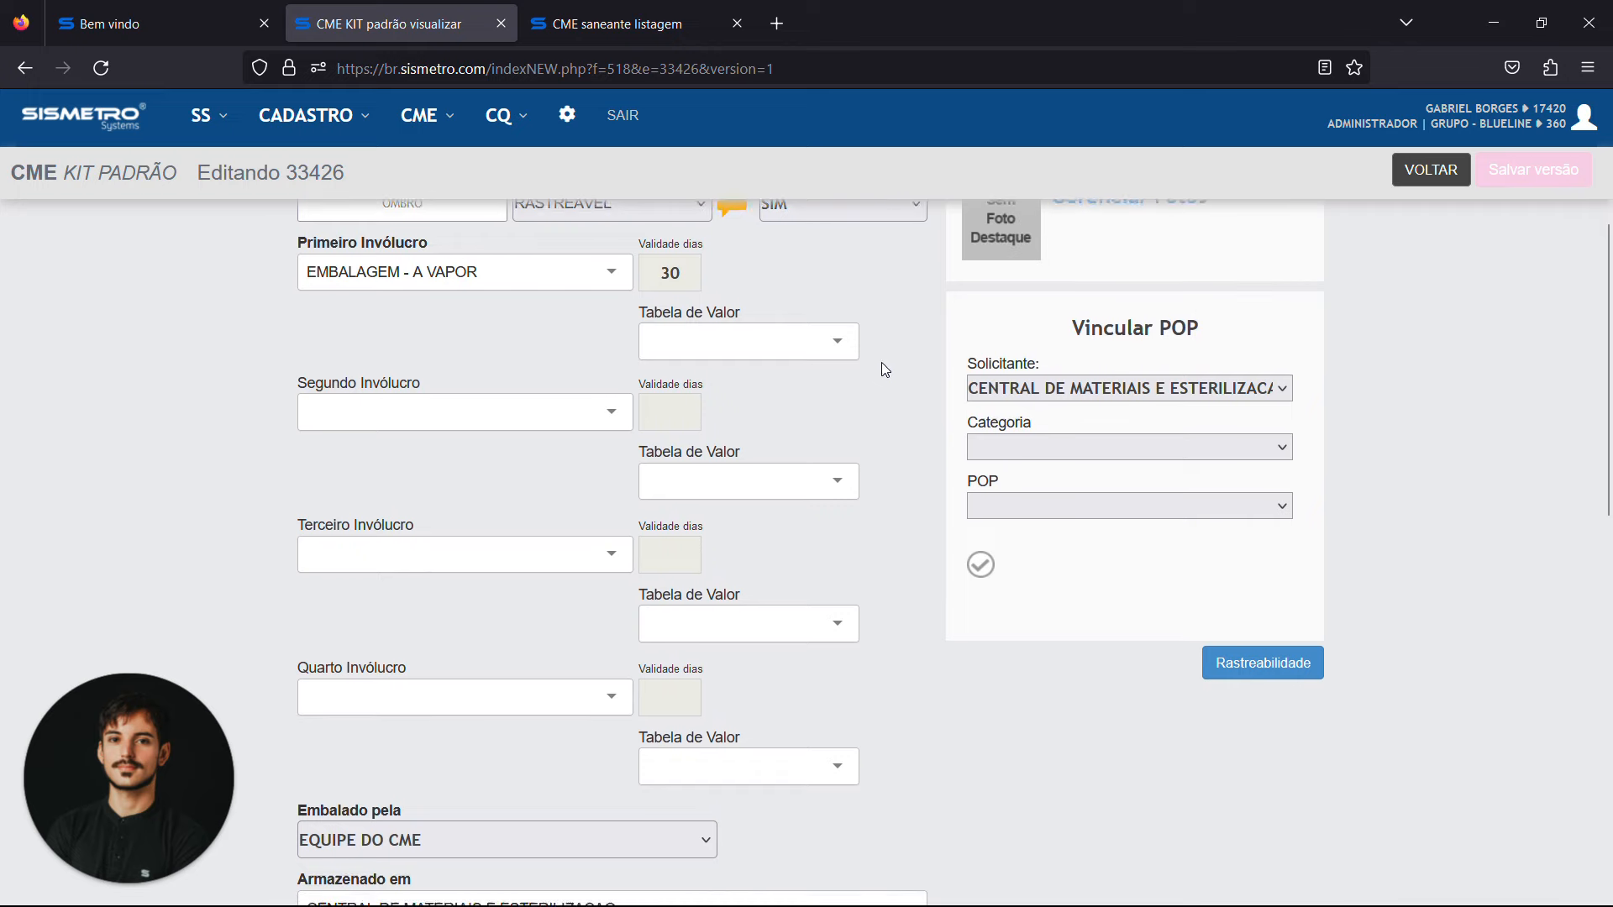
{"action": "scroll", "coordinate": [885, 370], "scroll_direction": "up", "scroll_amount": 1}
{"action": "scroll", "coordinate": [885, 370], "scroll_direction": "down", "scroll_amount": 8}
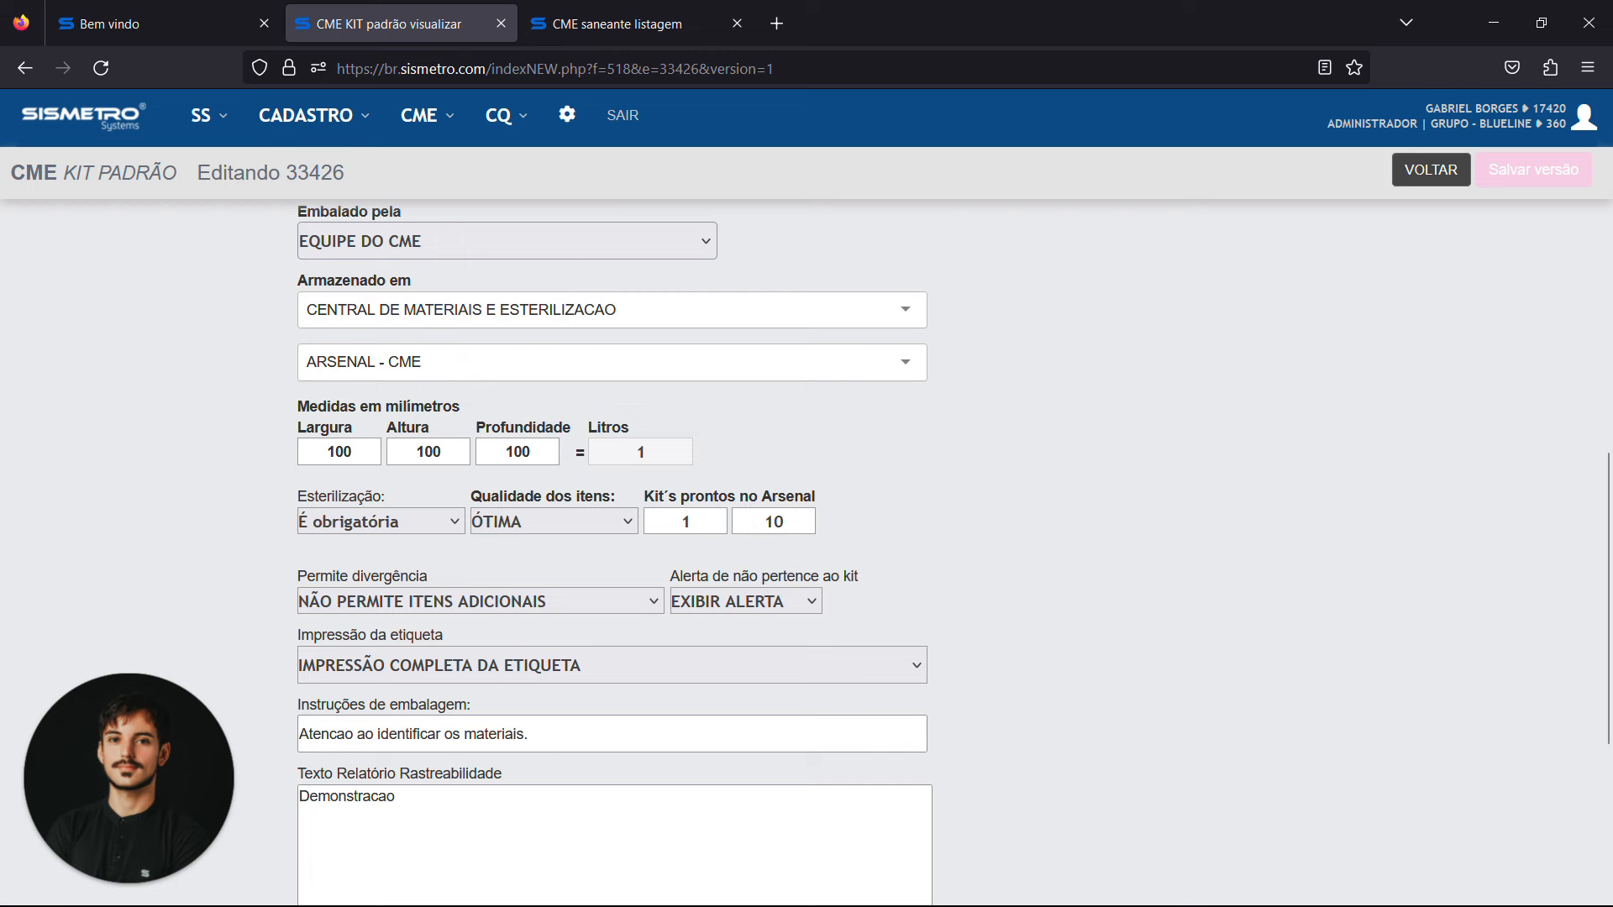
{"action": "double_click", "coordinate": [609, 428]}
{"action": "left_click", "coordinate": [798, 449]}
Examine the kit's arsenal stock, label, packaging instruction and traceability report fields, and return to the kit listing without saving
{"action": "scroll", "coordinate": [798, 448], "scroll_direction": "down", "scroll_amount": 1}
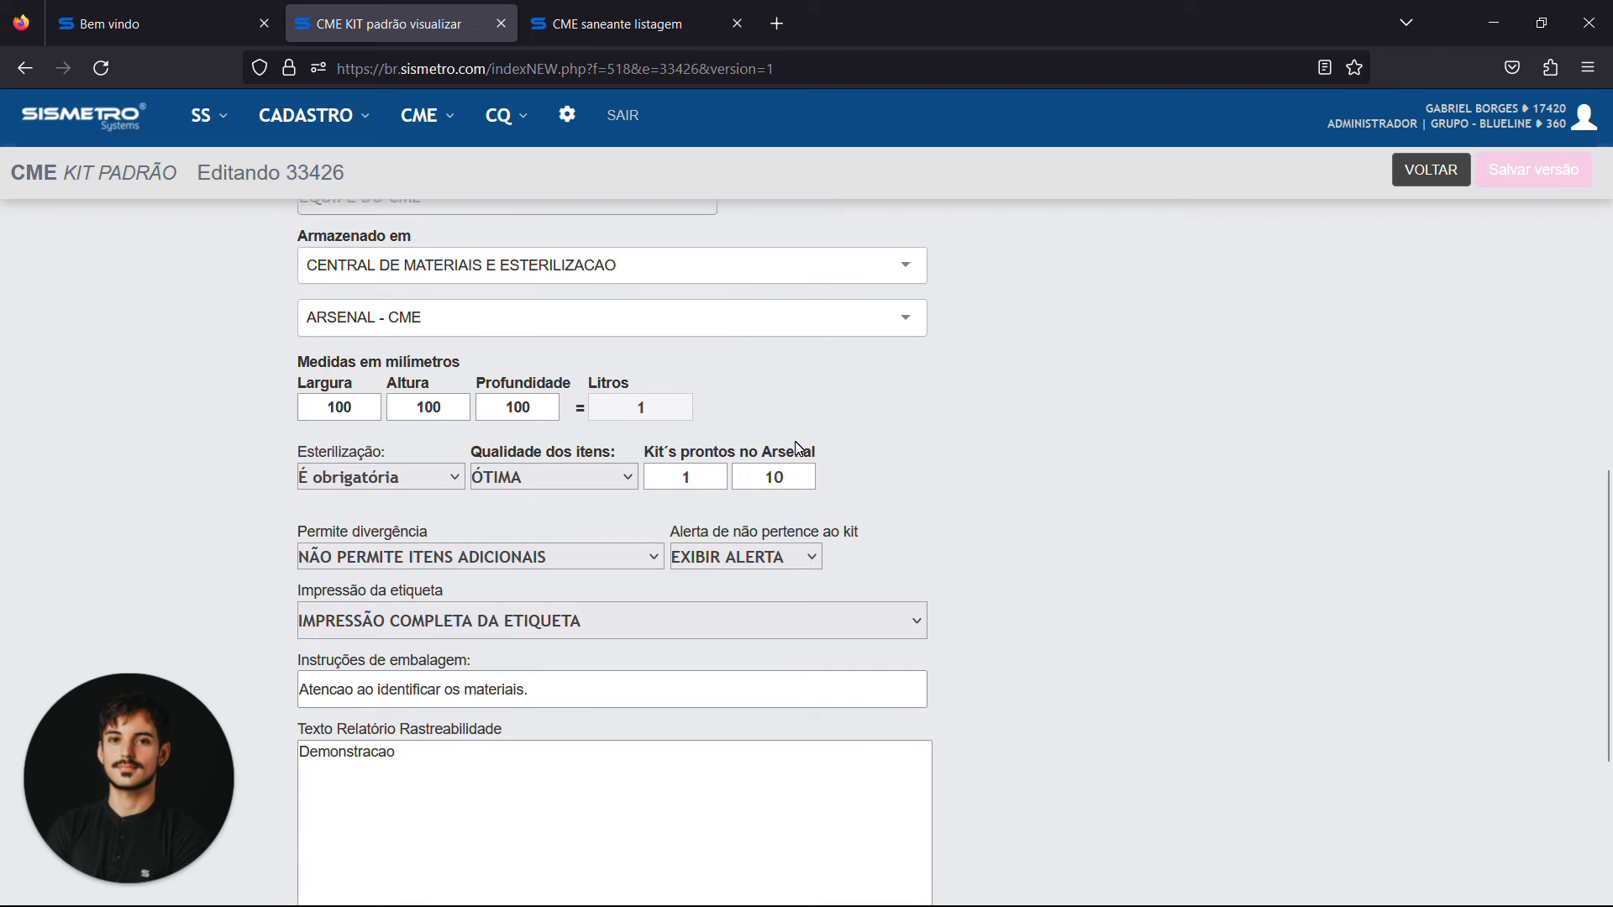
{"action": "scroll", "coordinate": [798, 448], "scroll_direction": "down", "scroll_amount": 3}
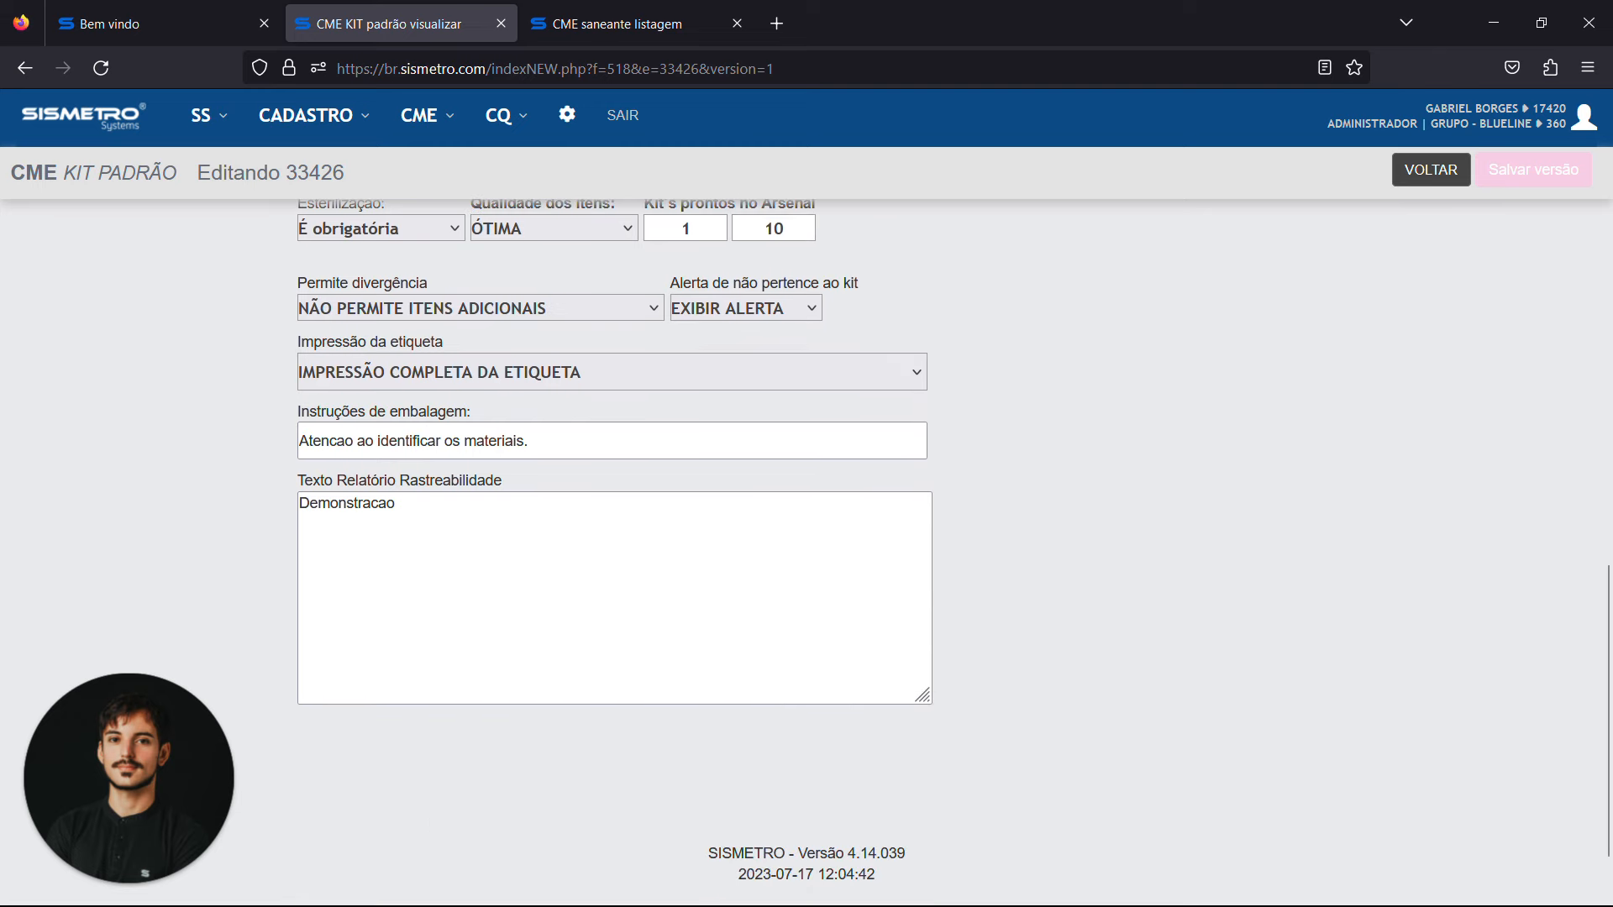
{"action": "left_click", "coordinate": [395, 504]}
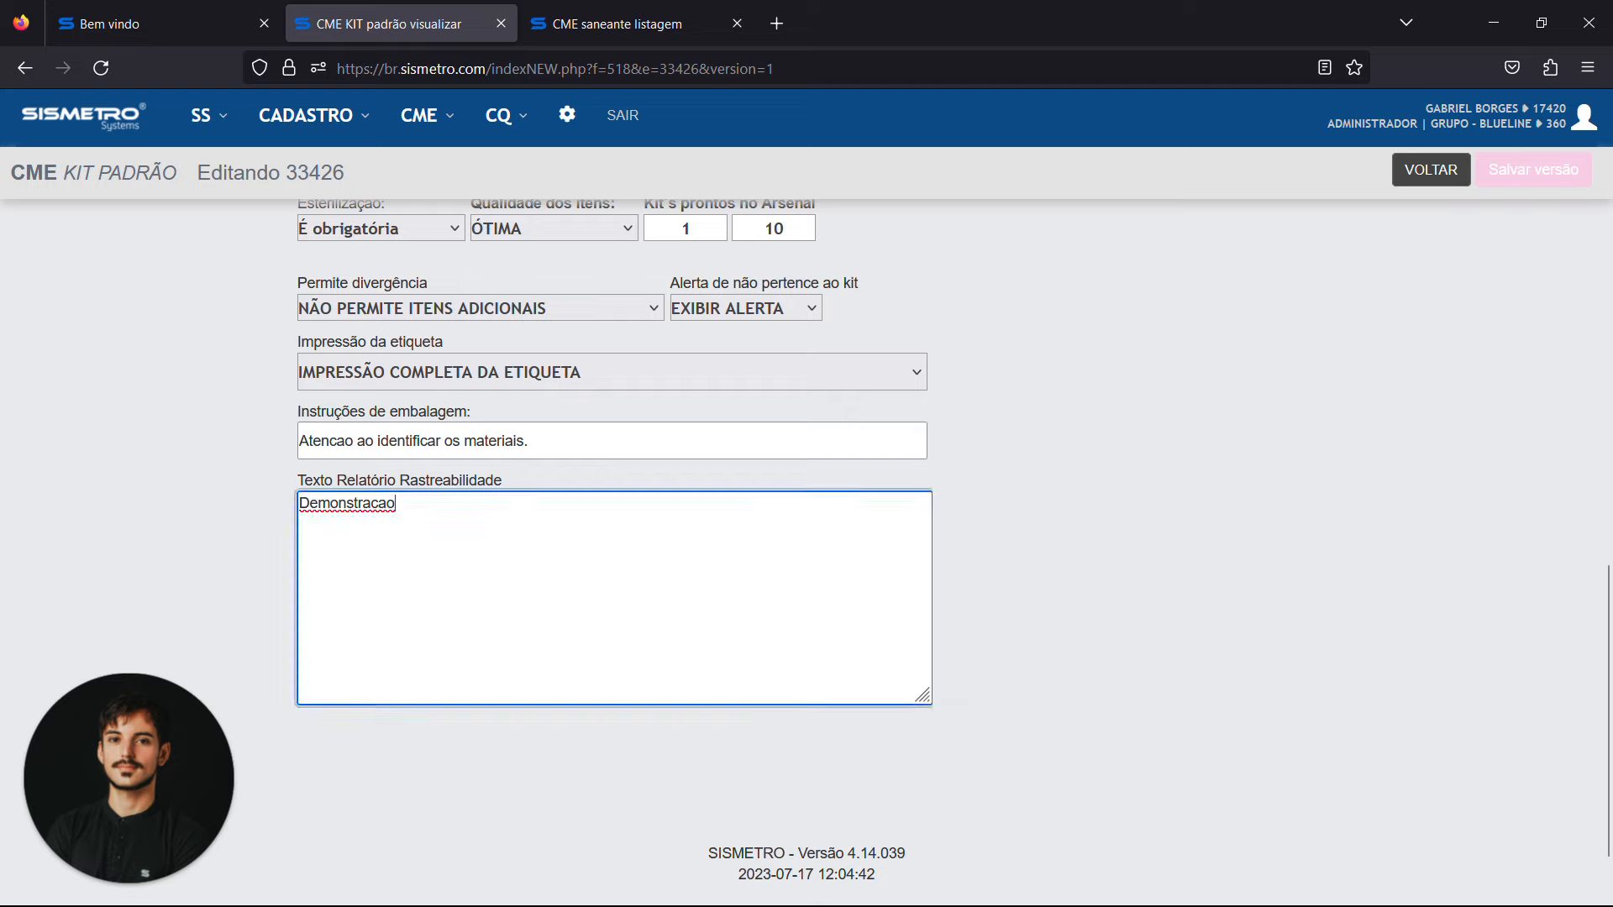
{"action": "scroll", "coordinate": [1138, 487], "scroll_direction": "up", "scroll_amount": 7}
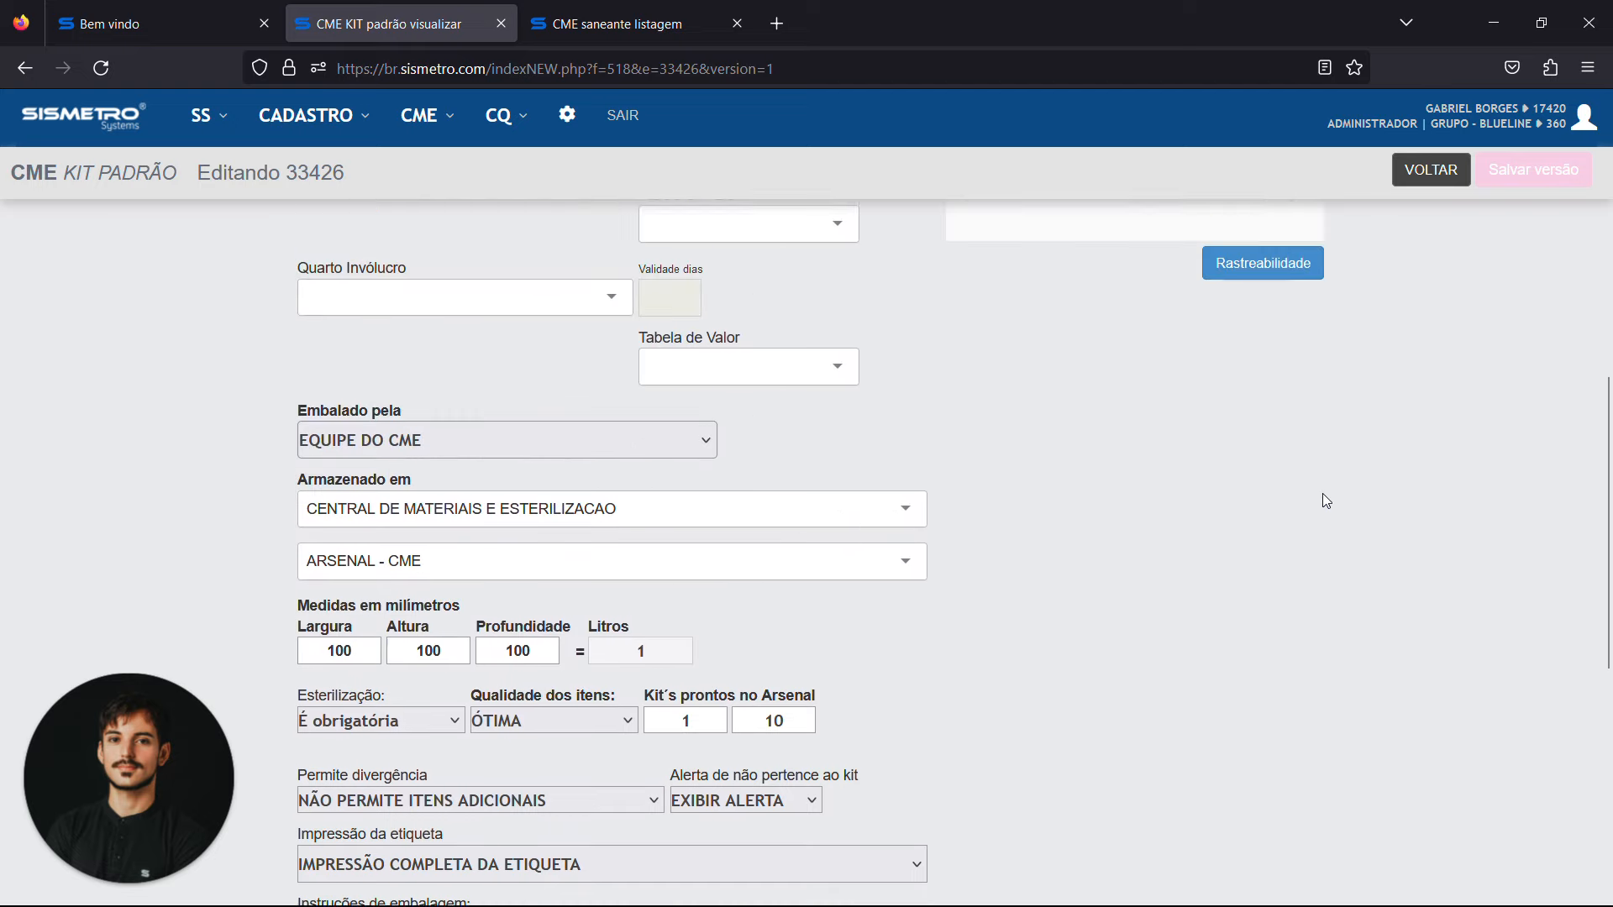
{"action": "scroll", "coordinate": [1326, 501], "scroll_direction": "up", "scroll_amount": 7}
{"action": "left_click", "coordinate": [1430, 178]}
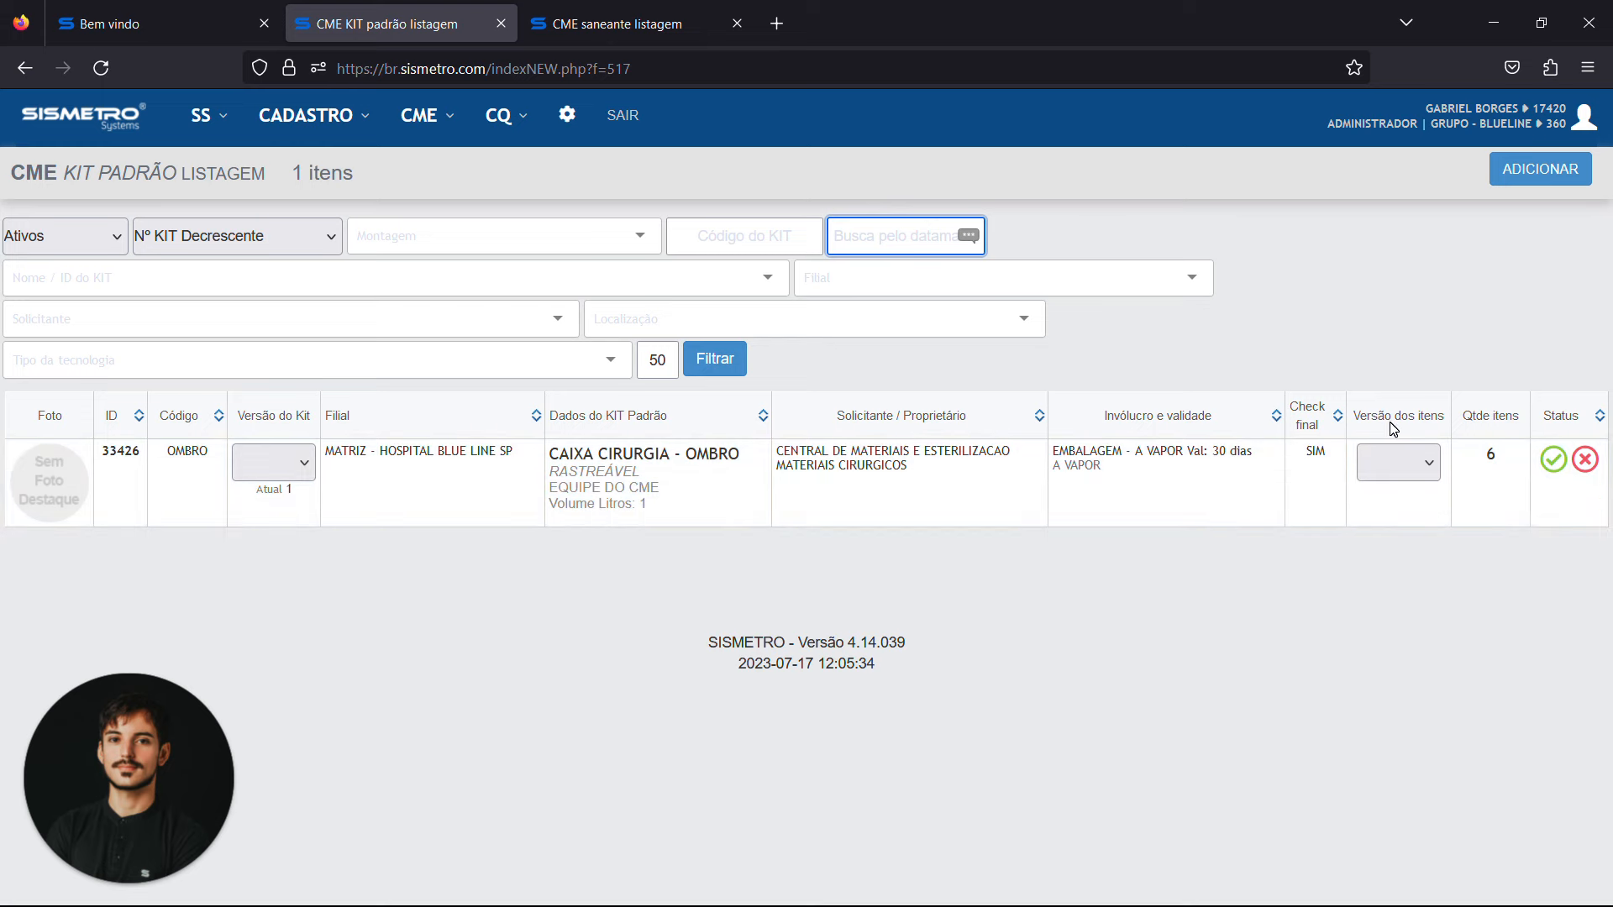
Open item version 0 of the CAIXA CIRURGIA - OMBRO kit and examine its instruments, types, Datamatrix codes and quantities
{"action": "left_click", "coordinate": [1400, 462]}
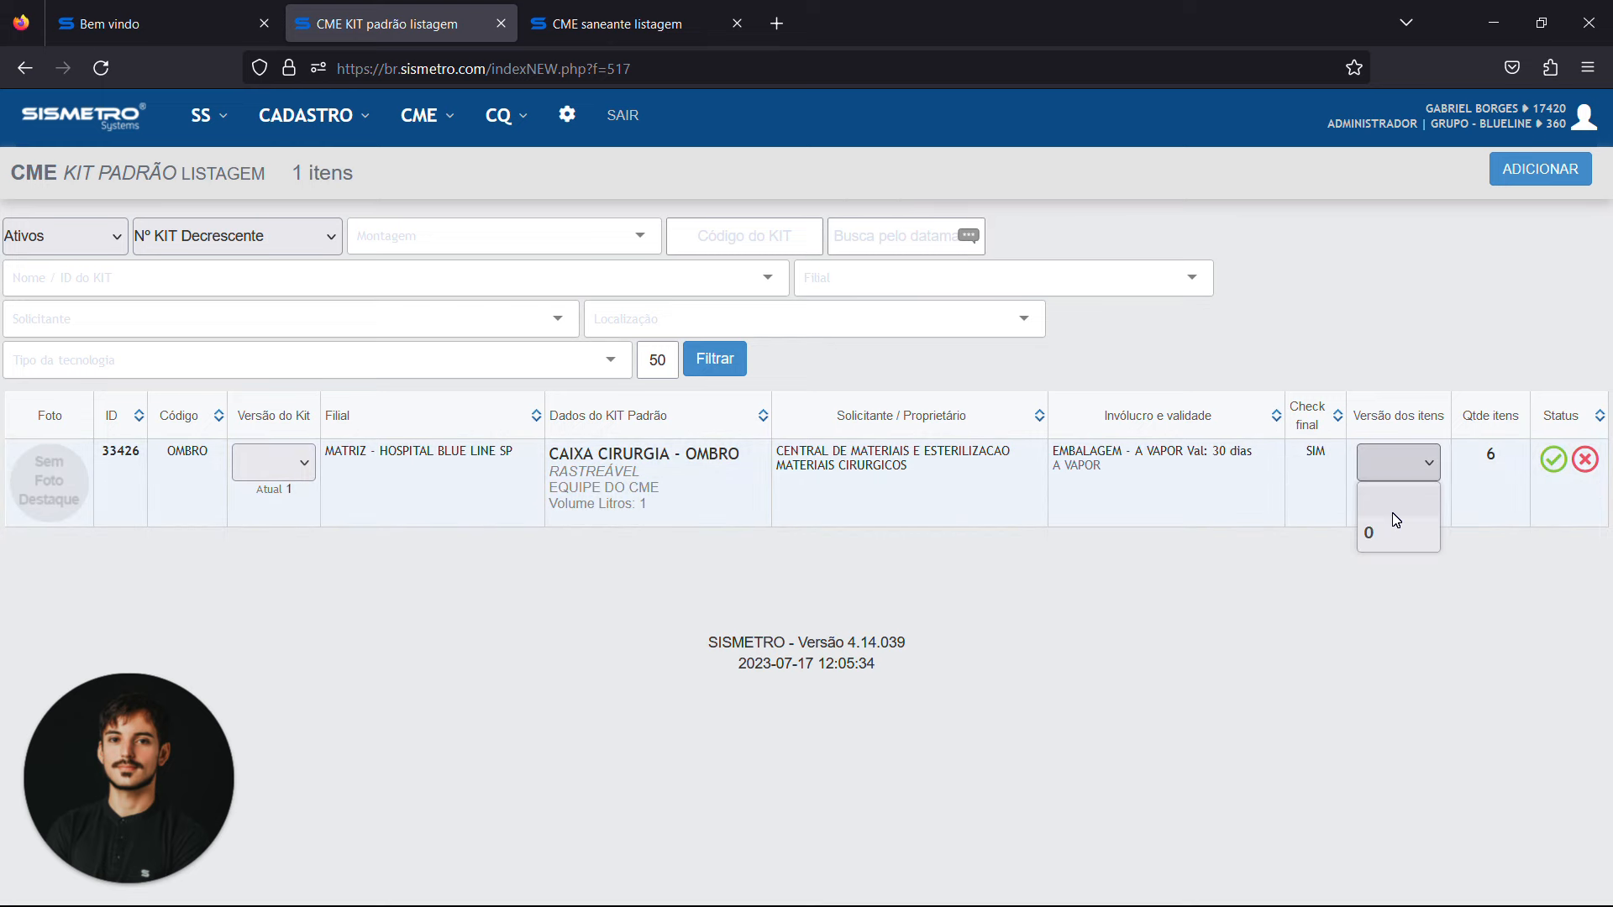
{"action": "left_click", "coordinate": [1388, 508]}
{"action": "left_click", "coordinate": [1396, 447]}
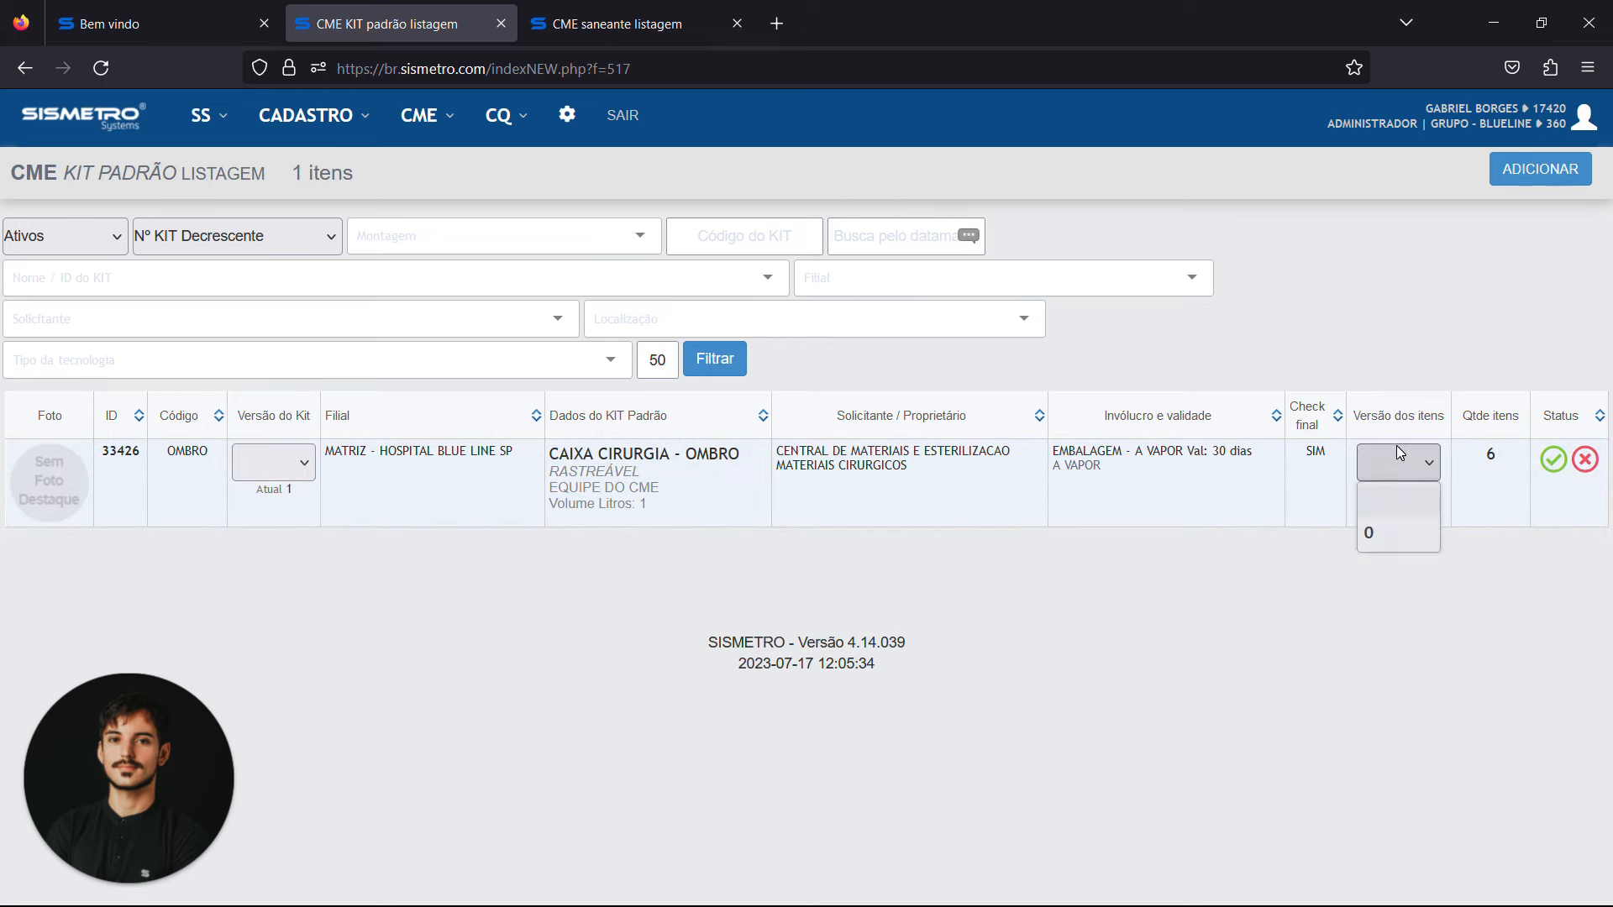
{"action": "left_click", "coordinate": [1393, 537]}
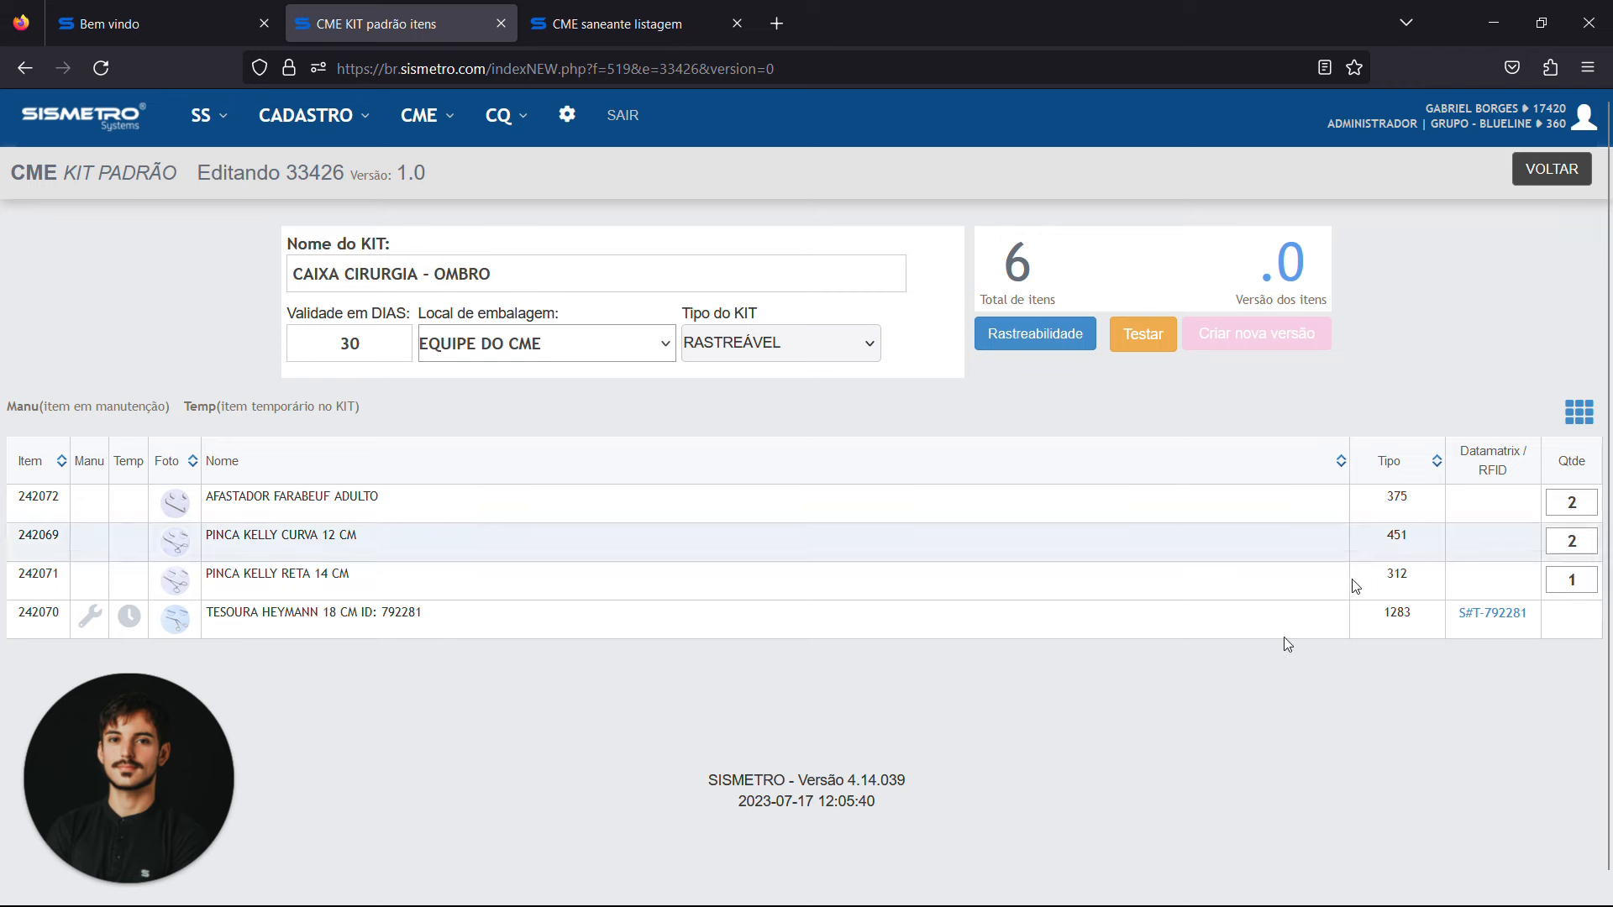
{"action": "scroll", "coordinate": [428, 758], "scroll_direction": "down", "scroll_amount": 1}
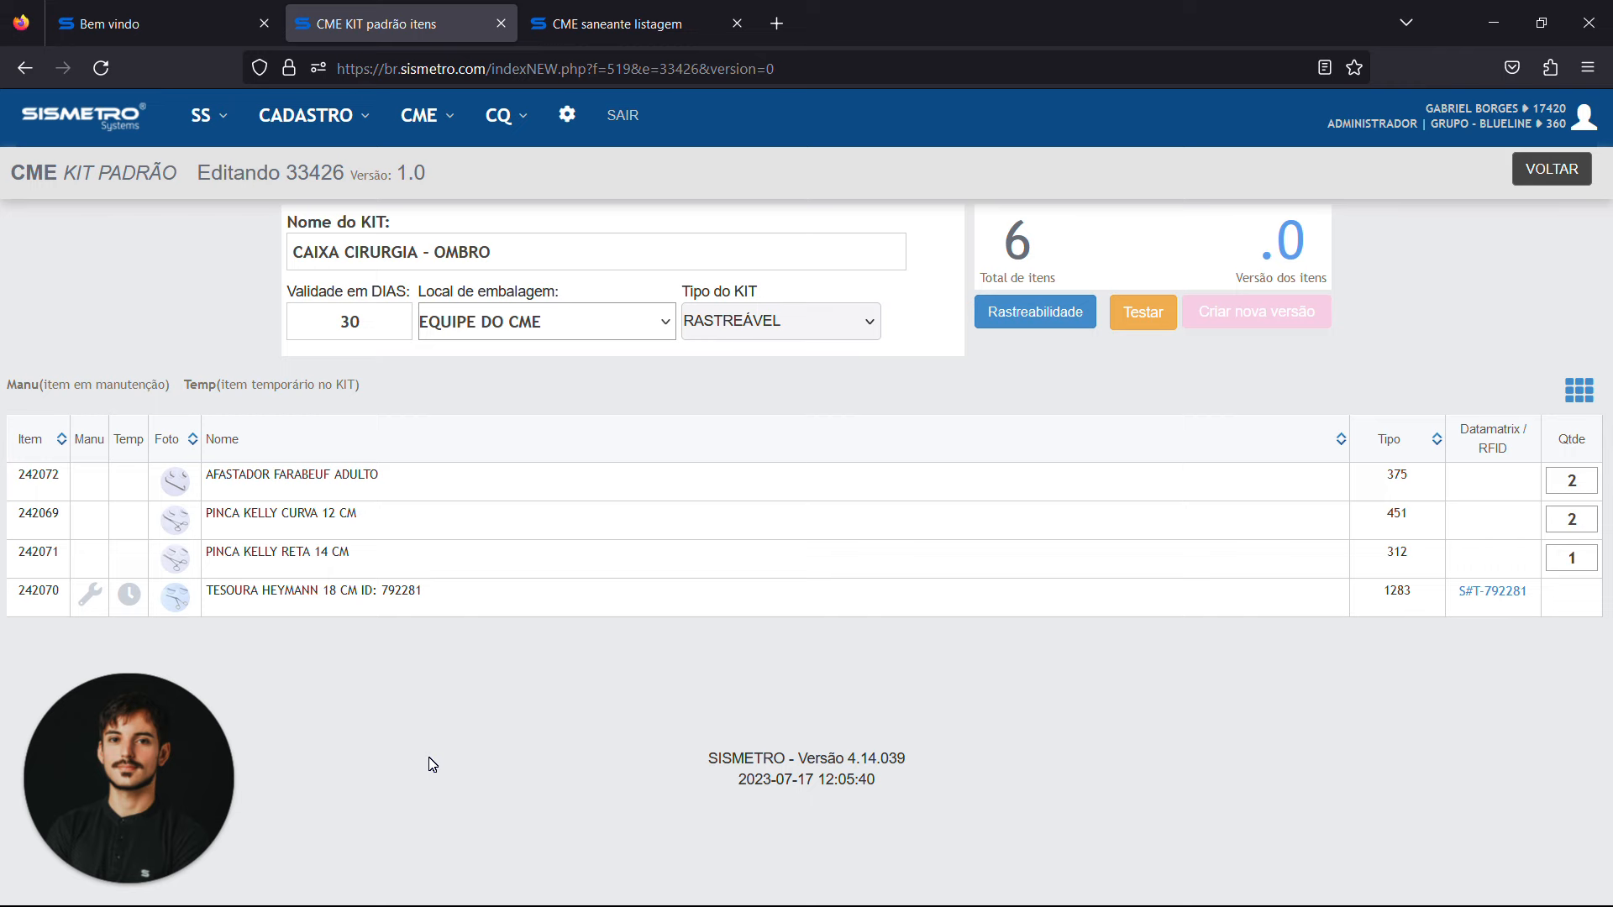
{"action": "scroll", "coordinate": [395, 714], "scroll_direction": "up", "scroll_amount": 1}
{"action": "scroll", "coordinate": [255, 620], "scroll_direction": "down", "scroll_amount": 1}
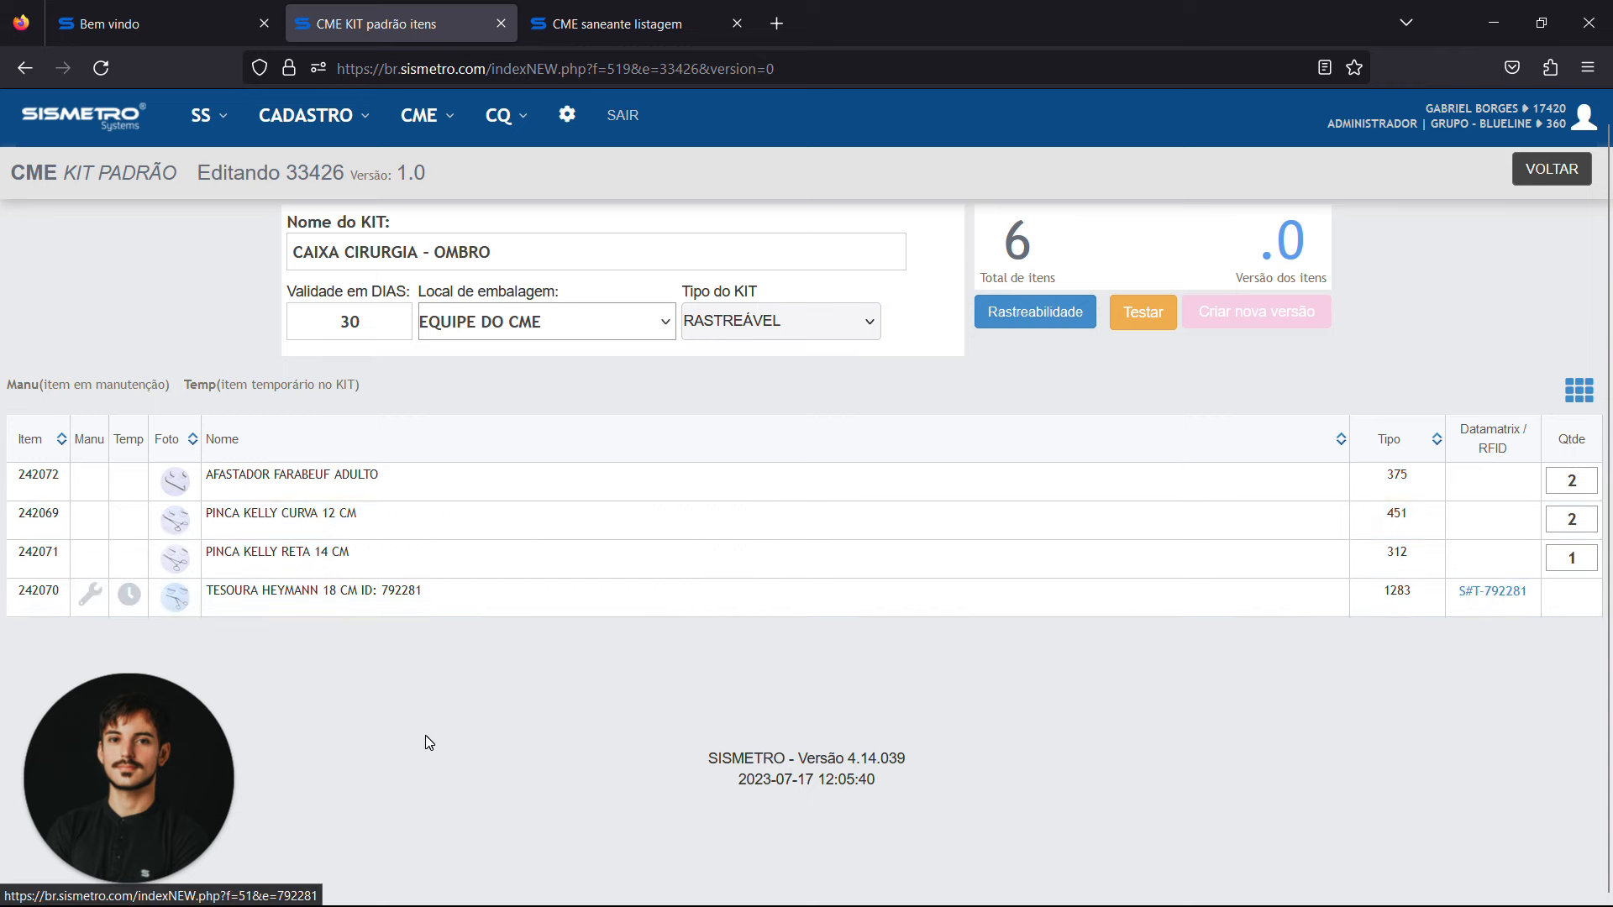
Examine the TESOURA HEYMANN 18 CM row, and view the enlarged photos of this instrument and the PINCA KELLY RETA 14 CM
{"action": "left_click_drag", "start_coordinate": [206, 591], "coordinate": [421, 591]}
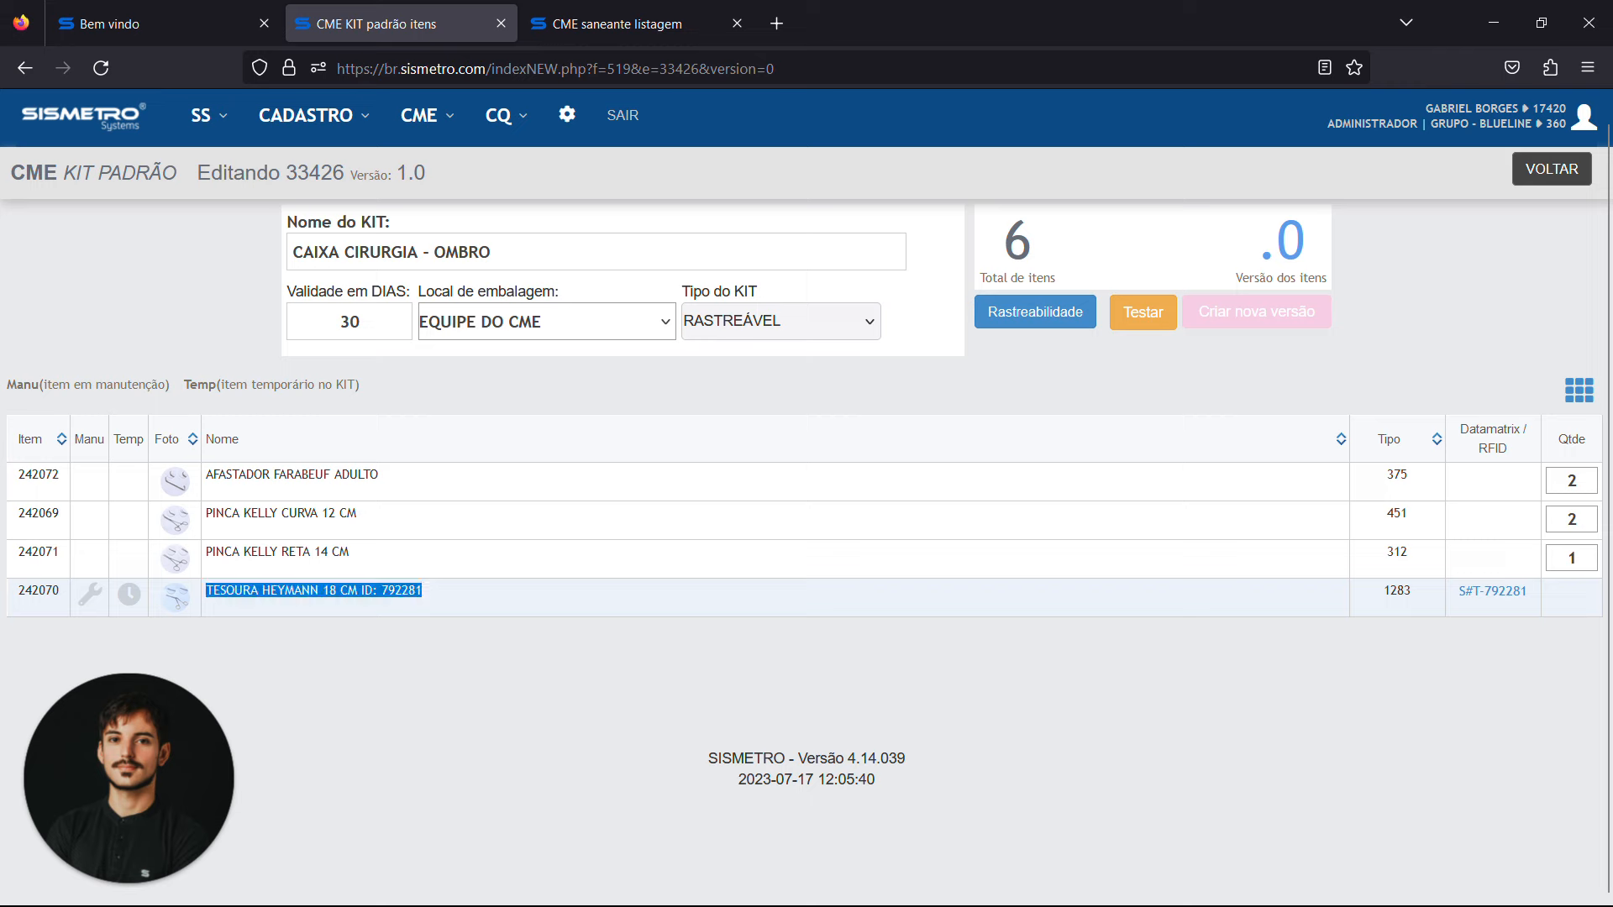
{"action": "left_click", "coordinate": [973, 699]}
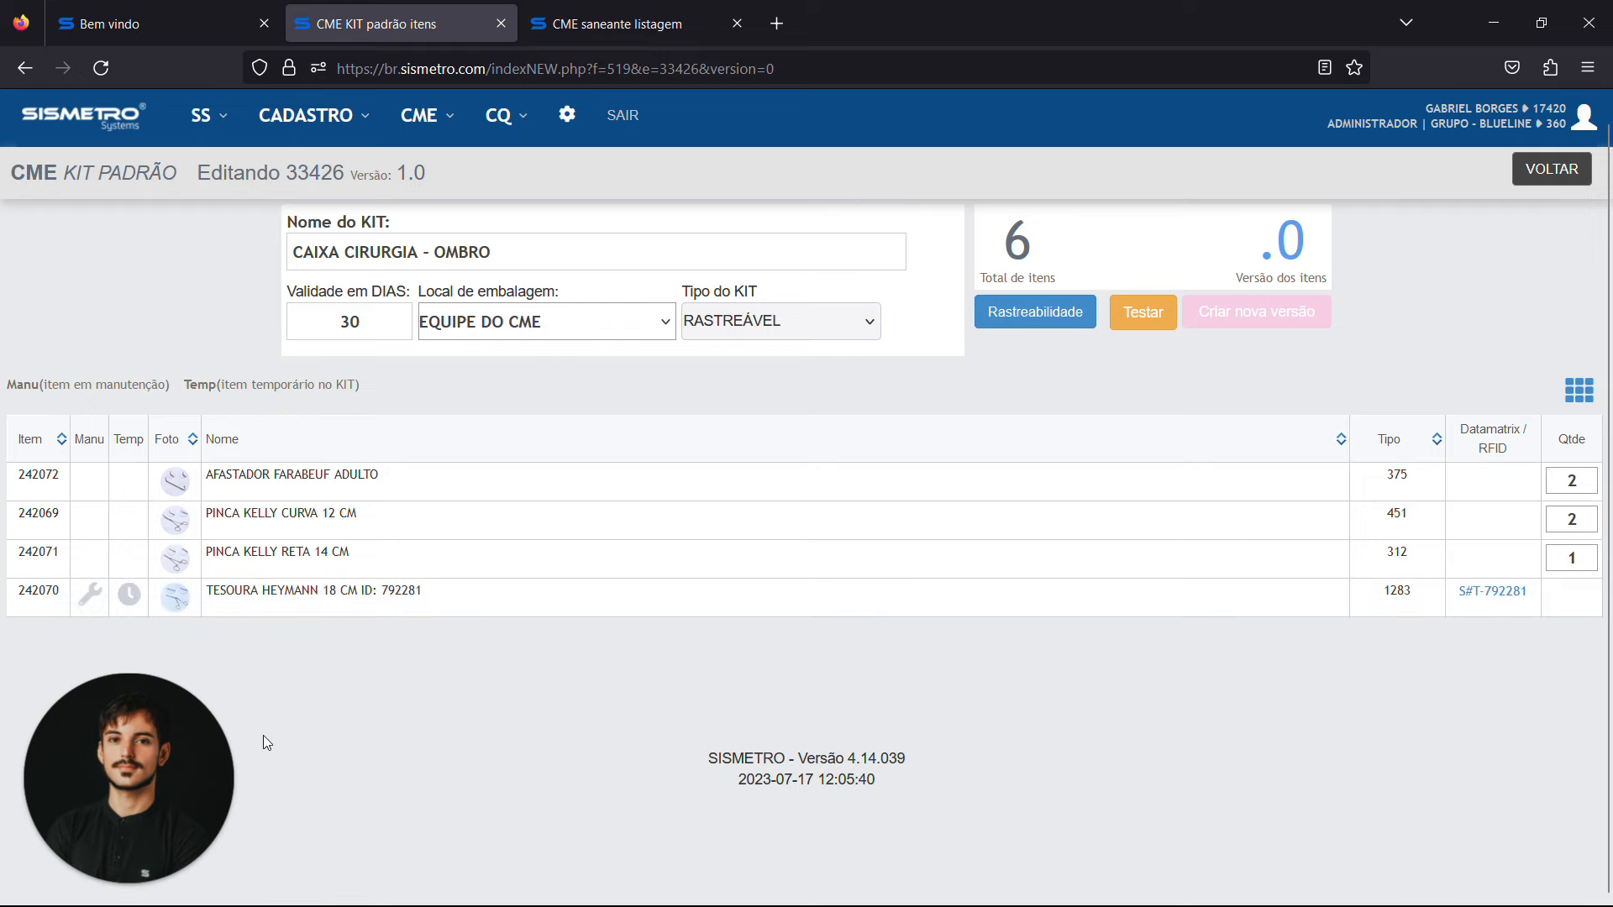
{"action": "left_click", "coordinate": [179, 613]}
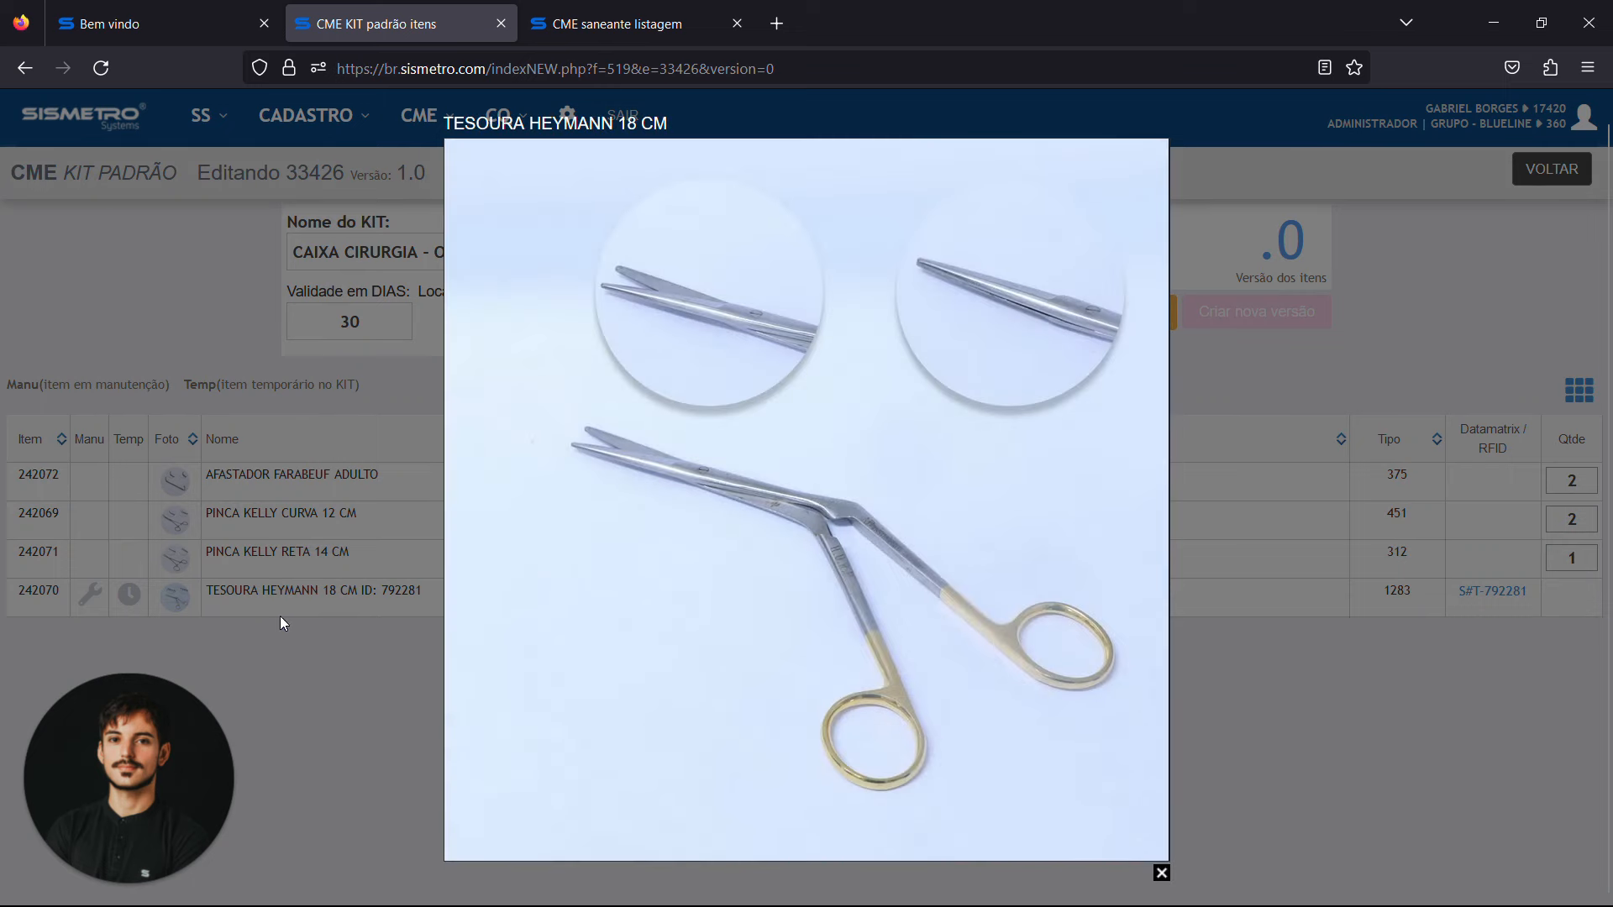
{"action": "left_click", "coordinate": [1162, 873]}
{"action": "left_click", "coordinate": [186, 561]}
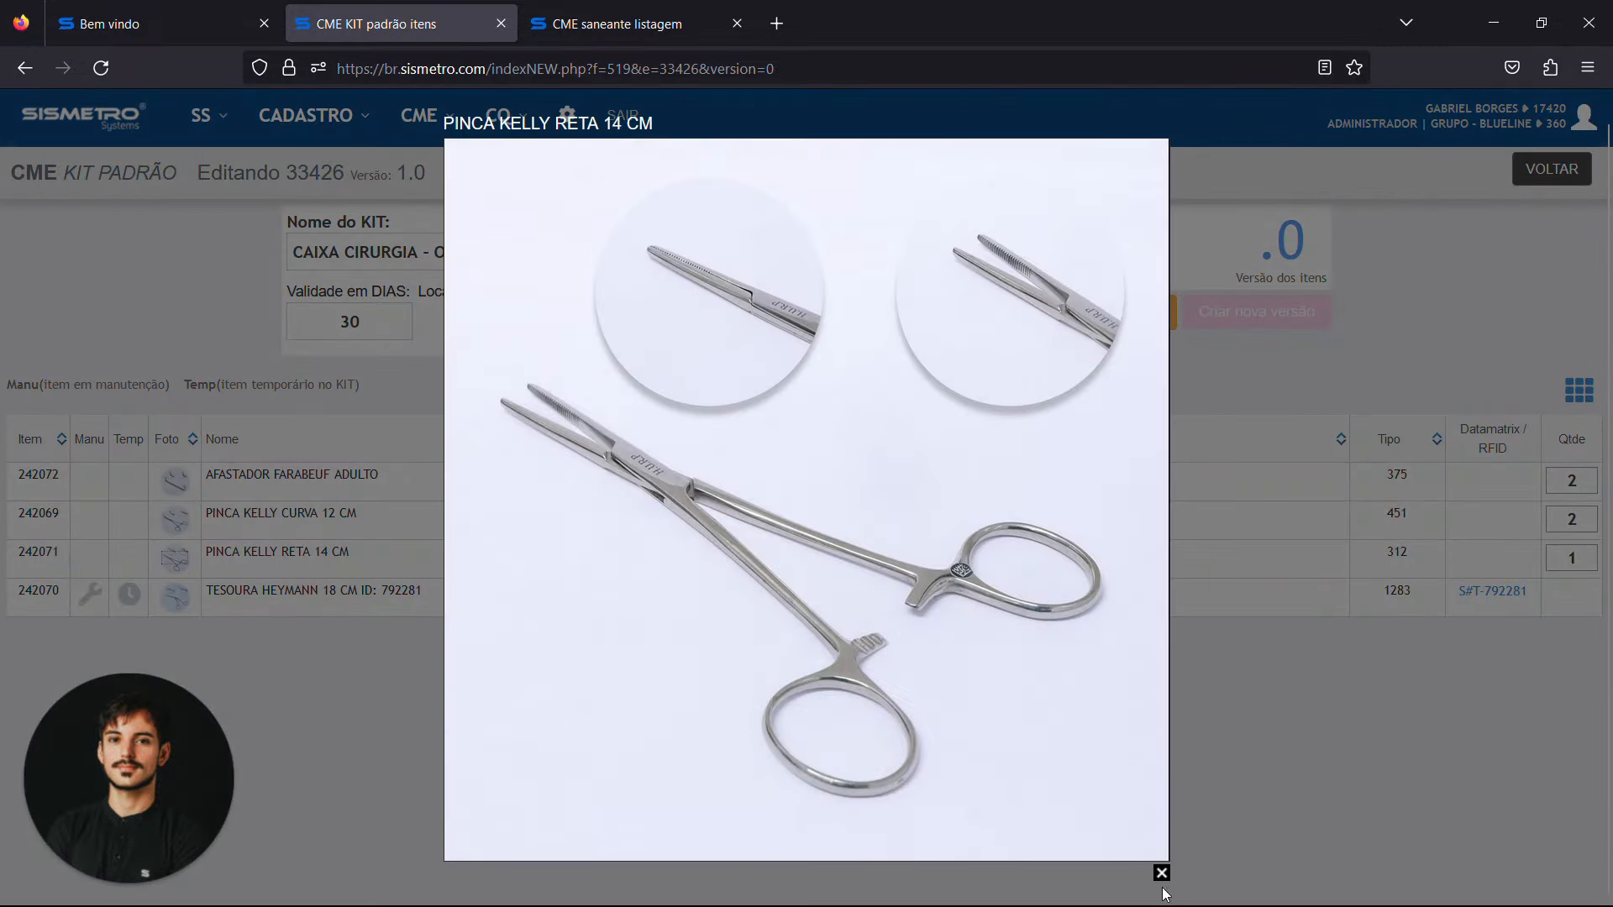
{"action": "left_click", "coordinate": [1162, 873]}
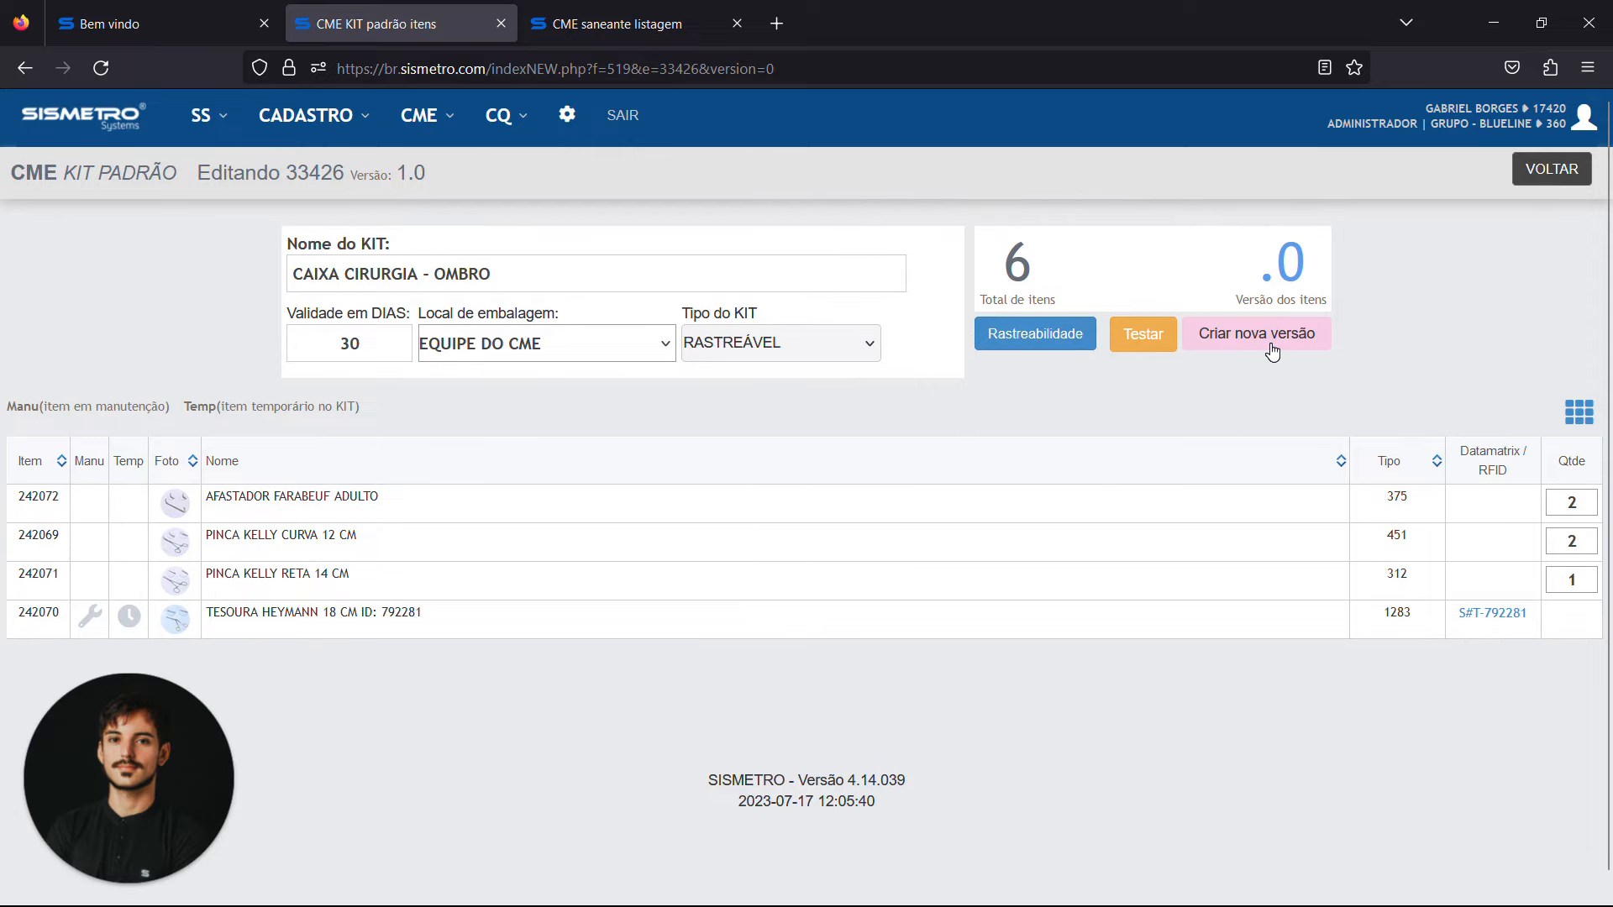
Create a new item version of the CAIXA CIRURGIA - OMBRO kit
{"action": "left_click", "coordinate": [1250, 338]}
{"action": "left_click", "coordinate": [1304, 341]}
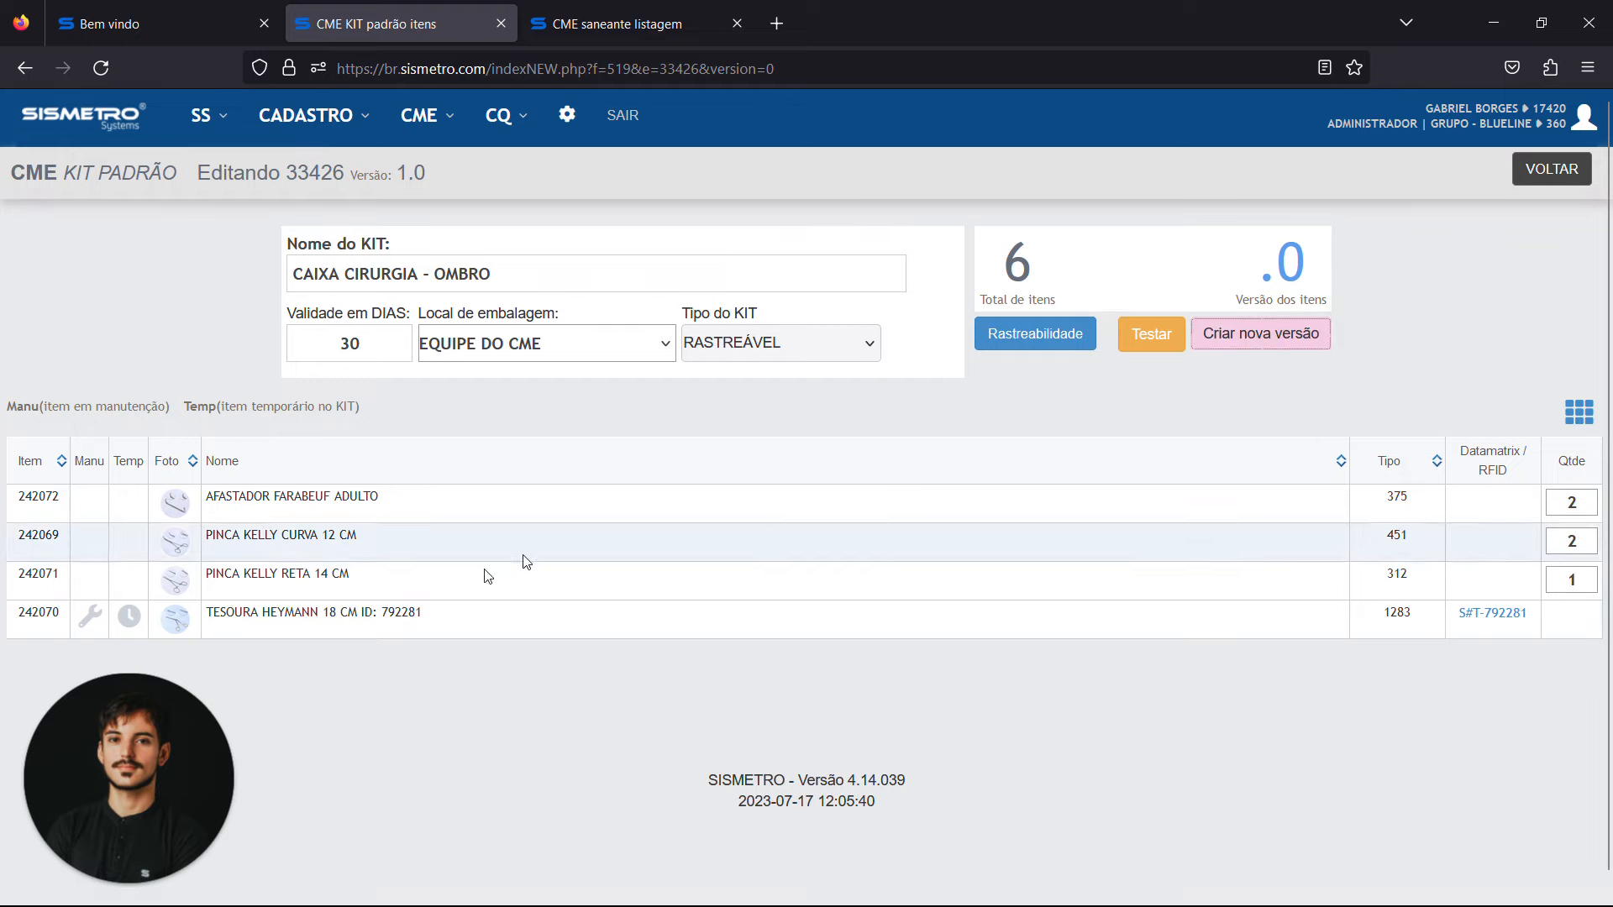
{"action": "left_click", "coordinate": [1273, 343]}
{"action": "left_click", "coordinate": [676, 636]}
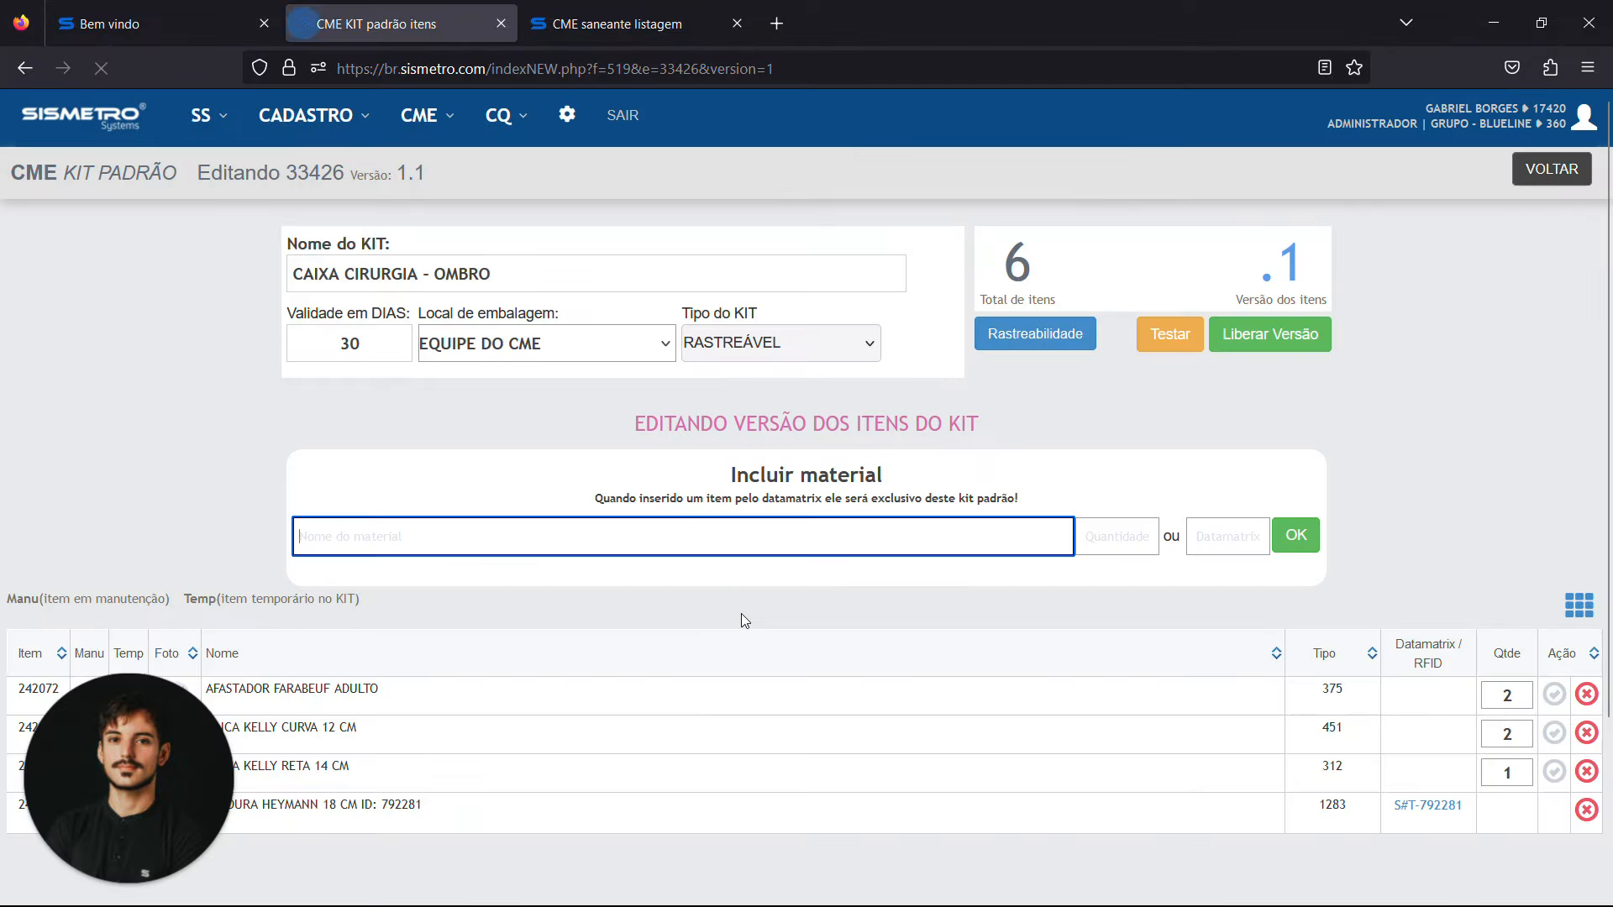
Remove the TESOURA HEYMANN 18 CM from the new version of the kit's items
{"action": "scroll", "coordinate": [743, 617], "scroll_direction": "down", "scroll_amount": 1}
{"action": "scroll", "coordinate": [743, 620], "scroll_direction": "up", "scroll_amount": 1}
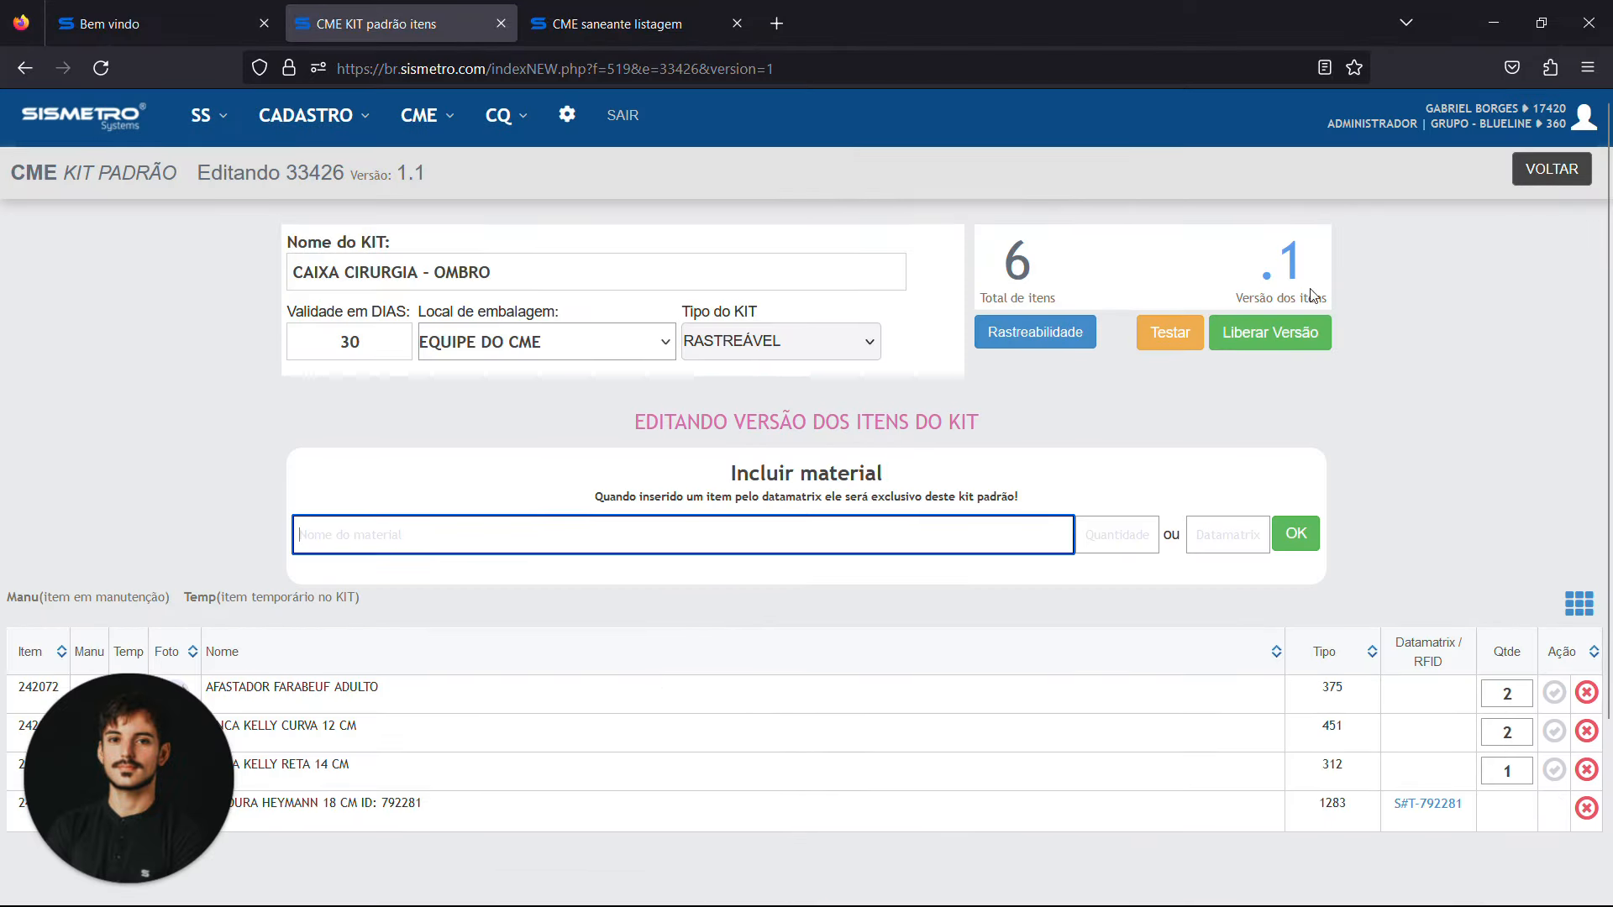
{"action": "left_click", "coordinate": [1587, 809]}
{"action": "left_click", "coordinate": [672, 630]}
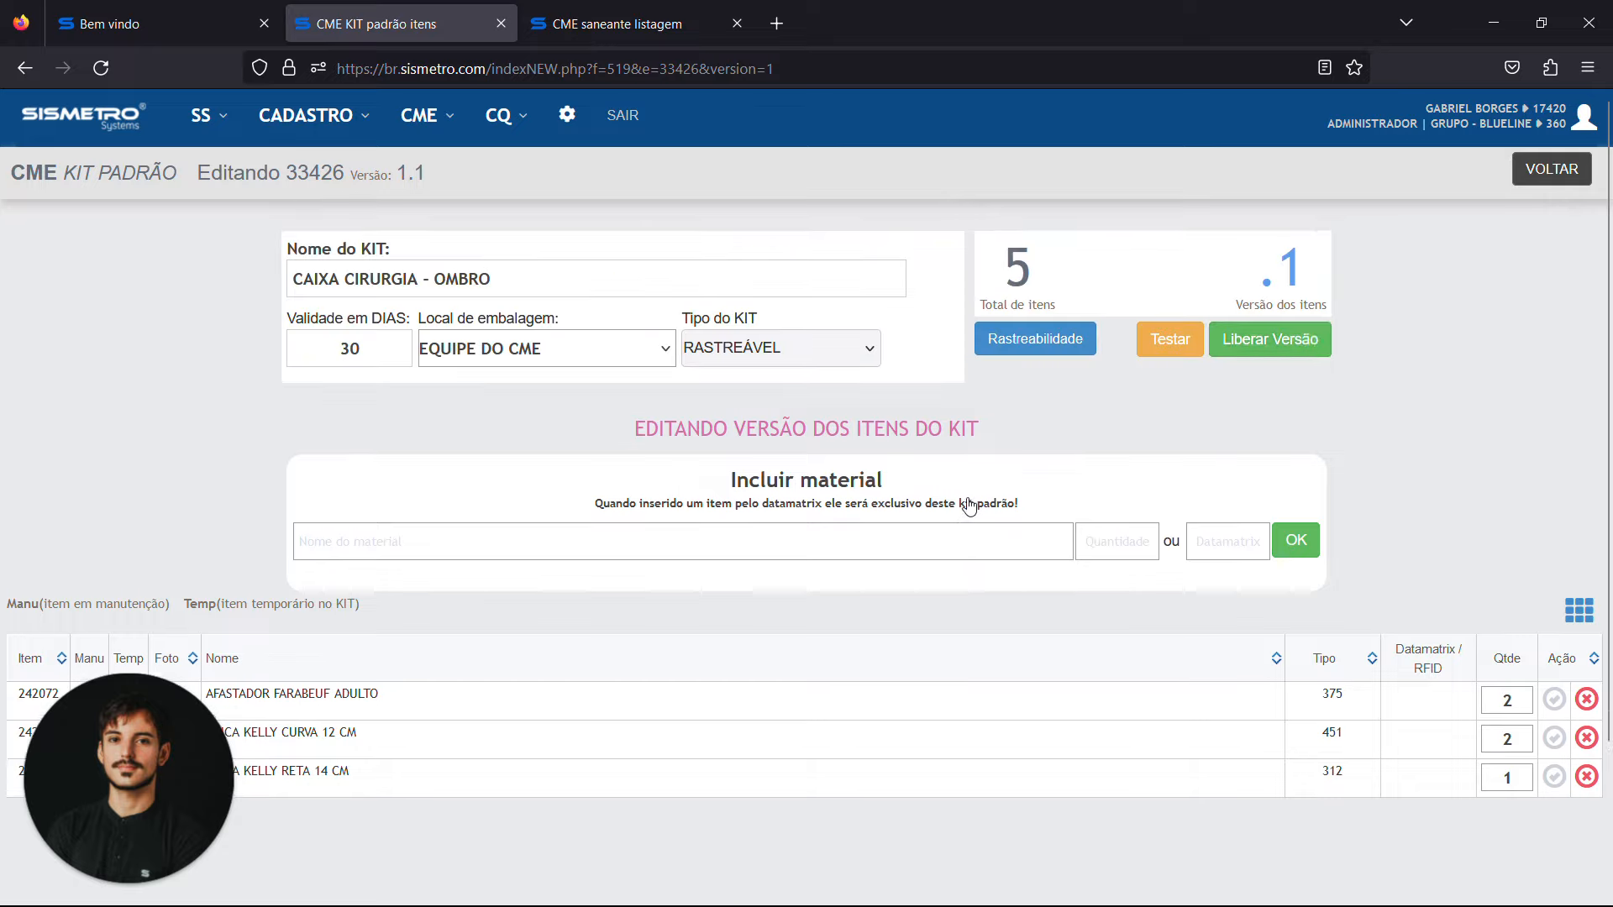
Release the edited item version of the CAIXA CIRURGIA - OMBRO kit
{"action": "left_click", "coordinate": [1281, 338]}
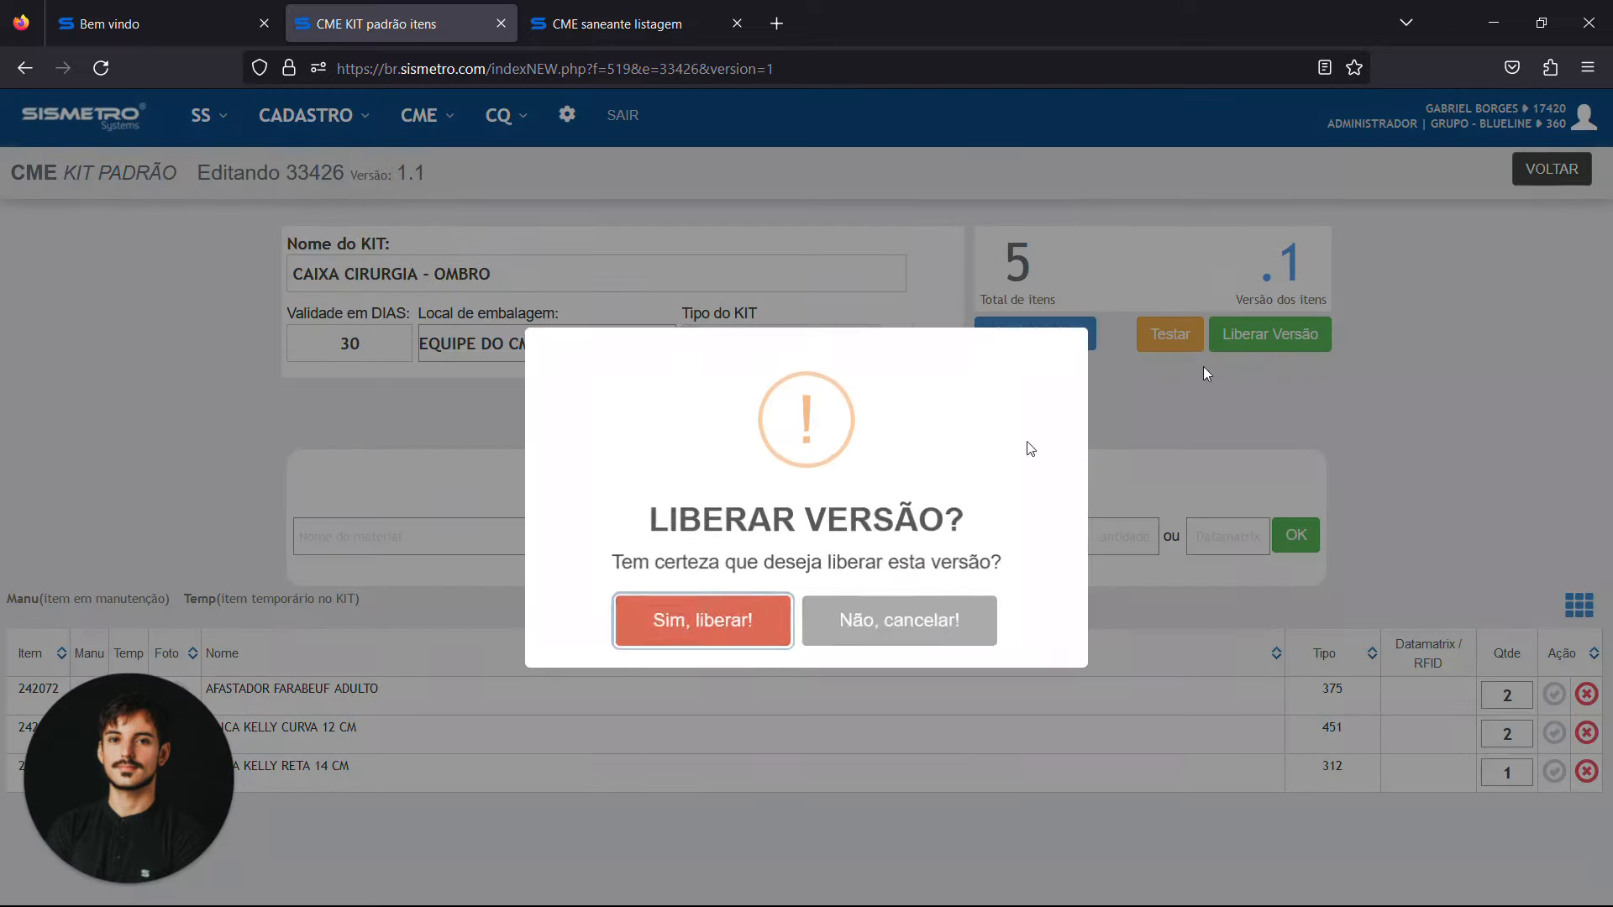
{"action": "left_click", "coordinate": [663, 631]}
{"action": "left_click", "coordinate": [806, 592]}
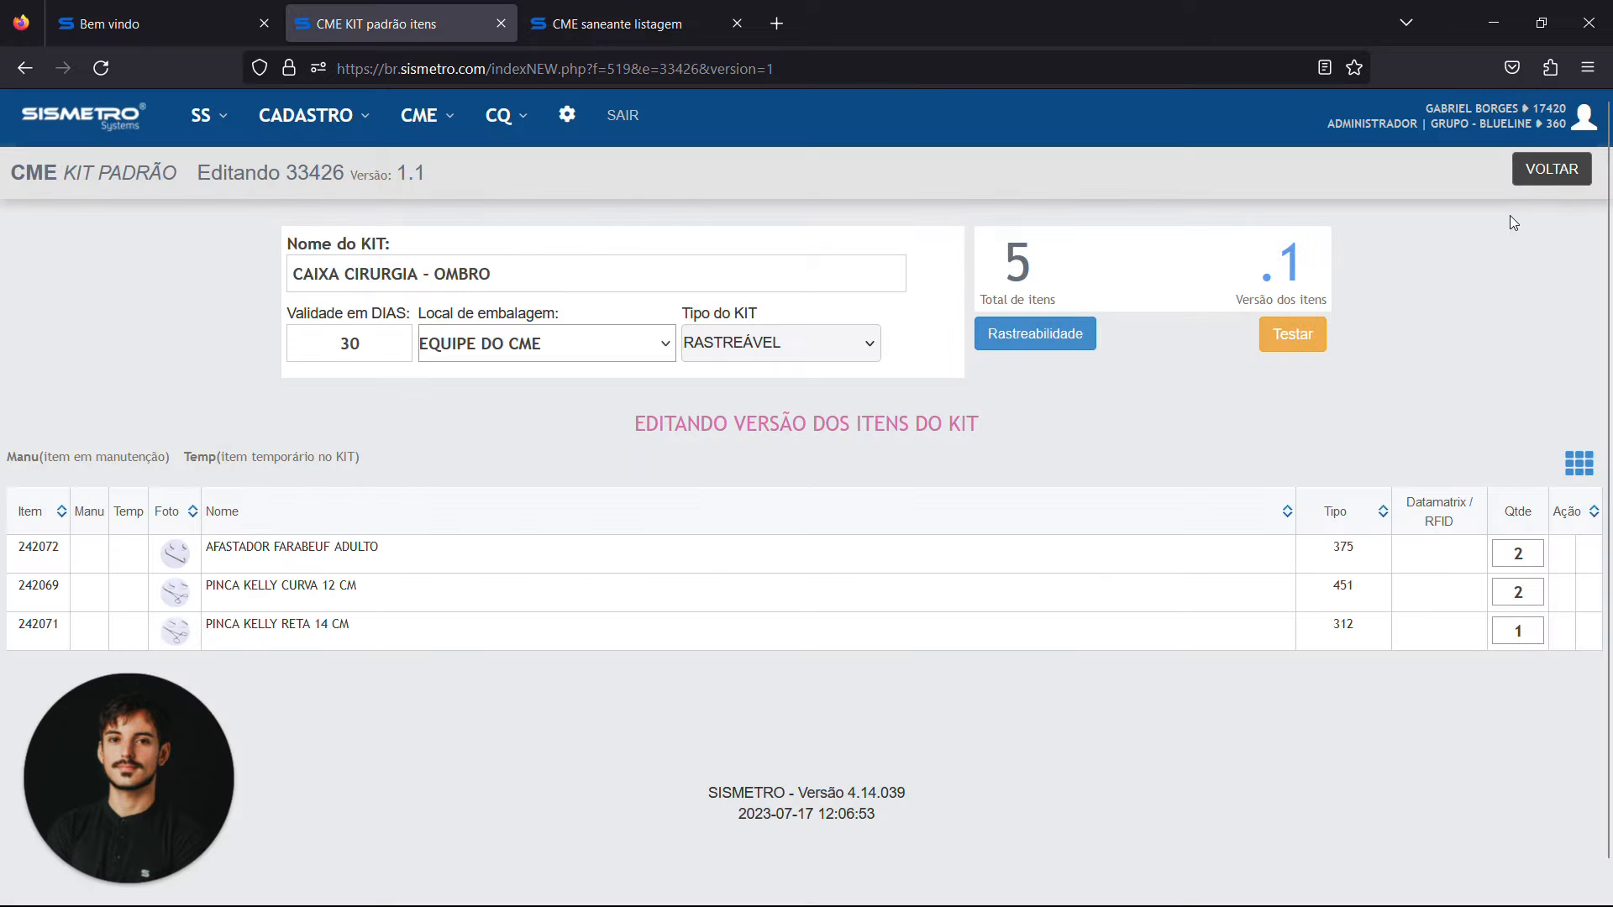
Return to the standard kit listing and review the available kit versions and item versions of CAIXA CIRURGIA - OMBRO
{"action": "left_click", "coordinate": [1549, 170]}
{"action": "left_click", "coordinate": [1406, 462]}
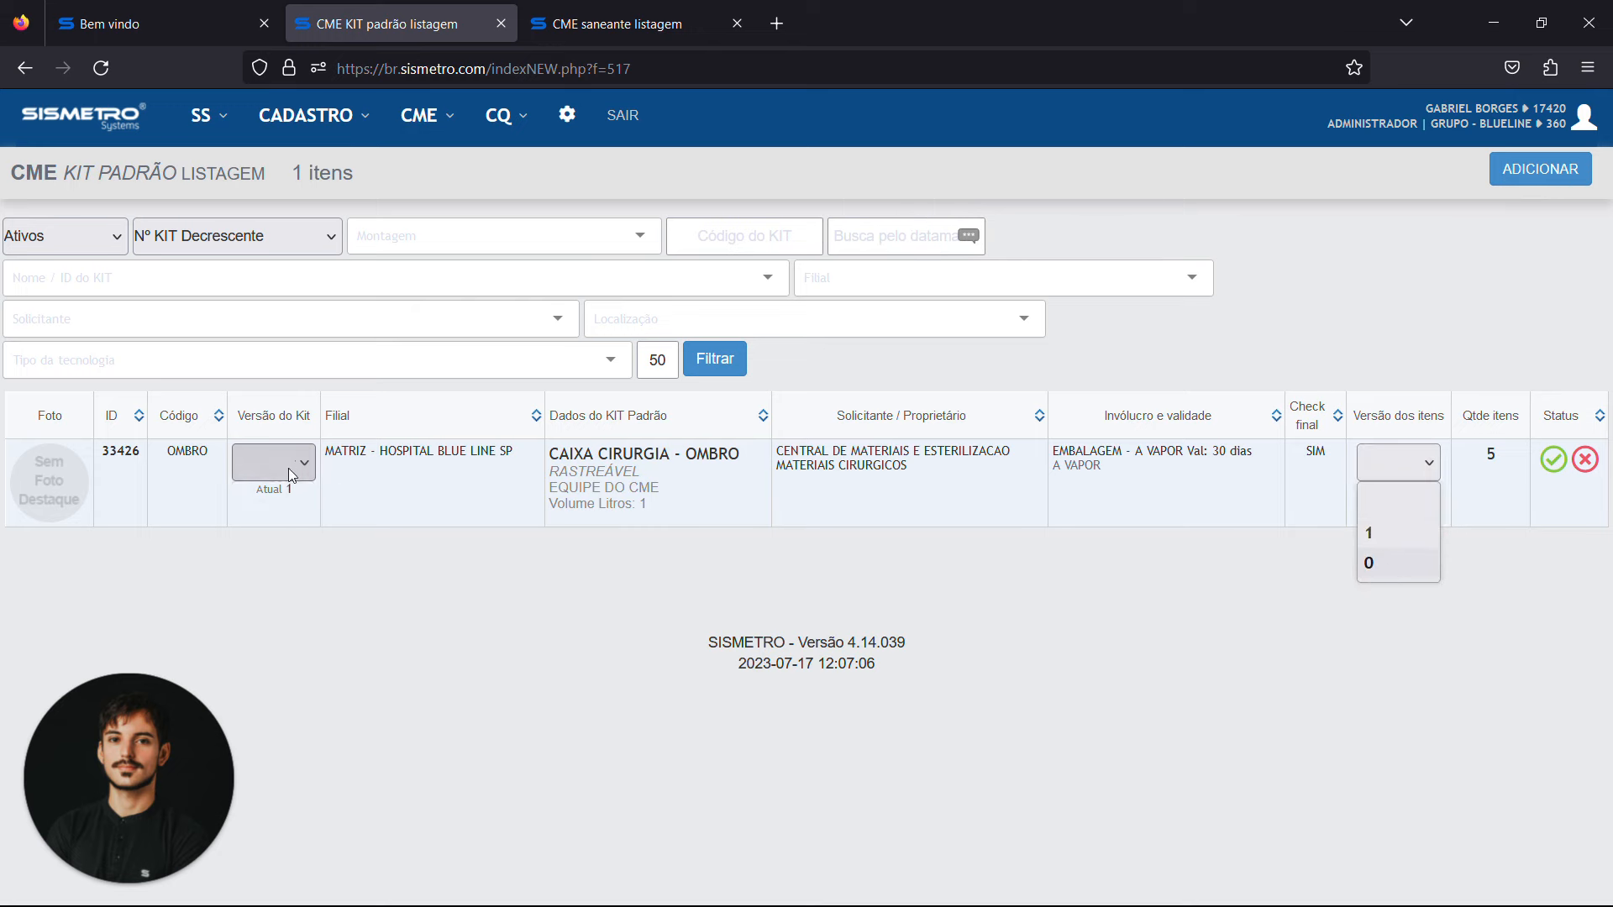
{"action": "left_click", "coordinate": [289, 467]}
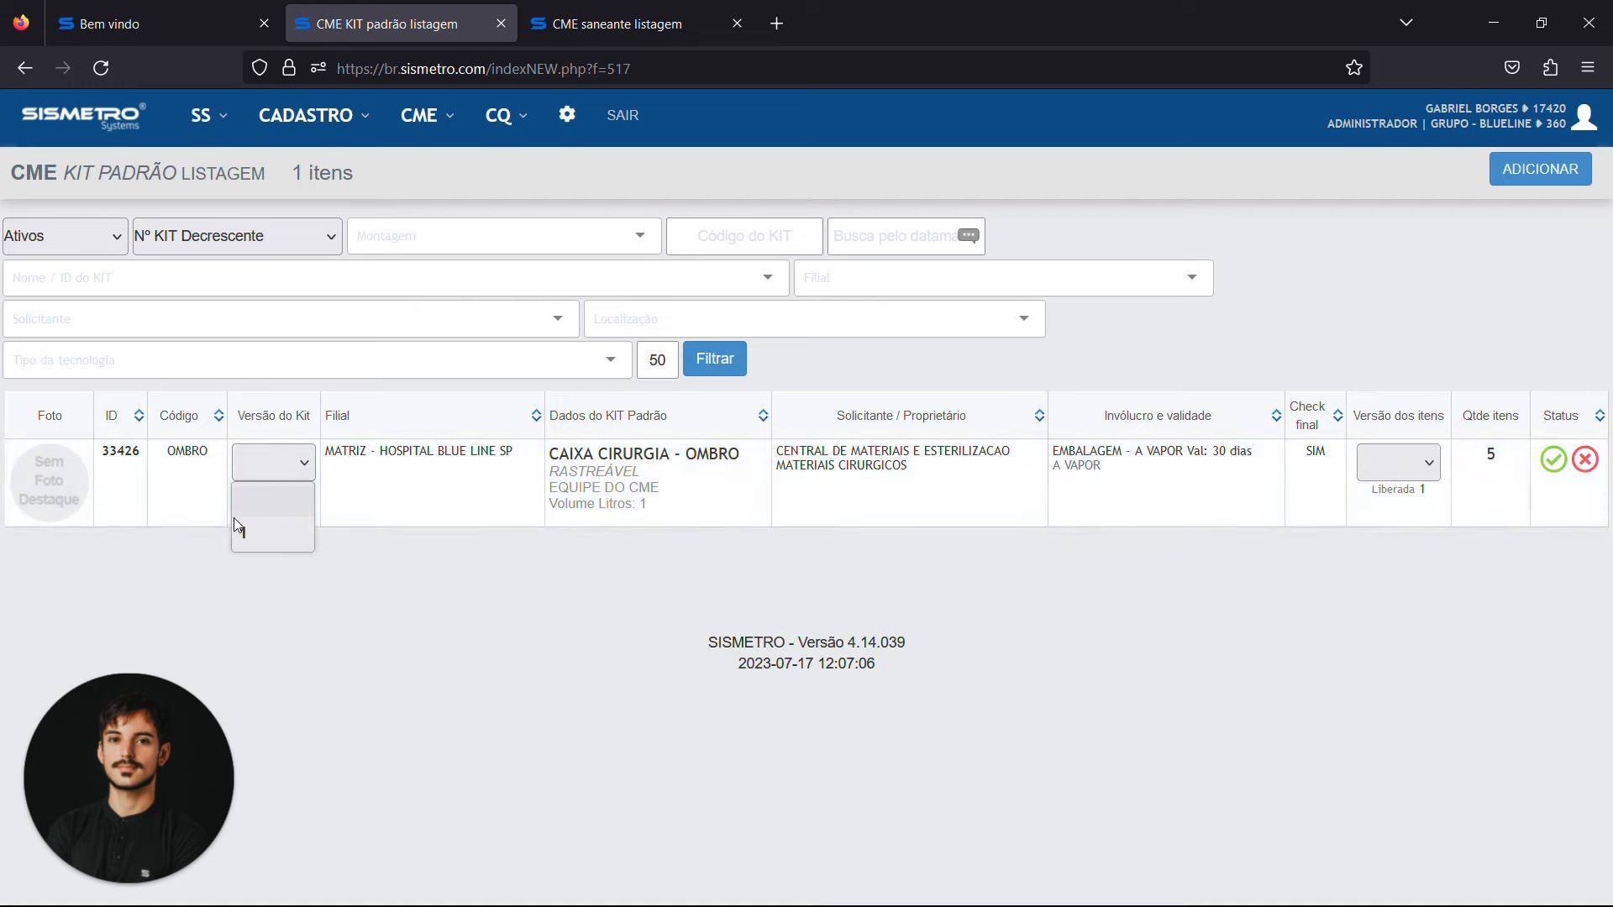
{"action": "left_click", "coordinate": [1391, 460]}
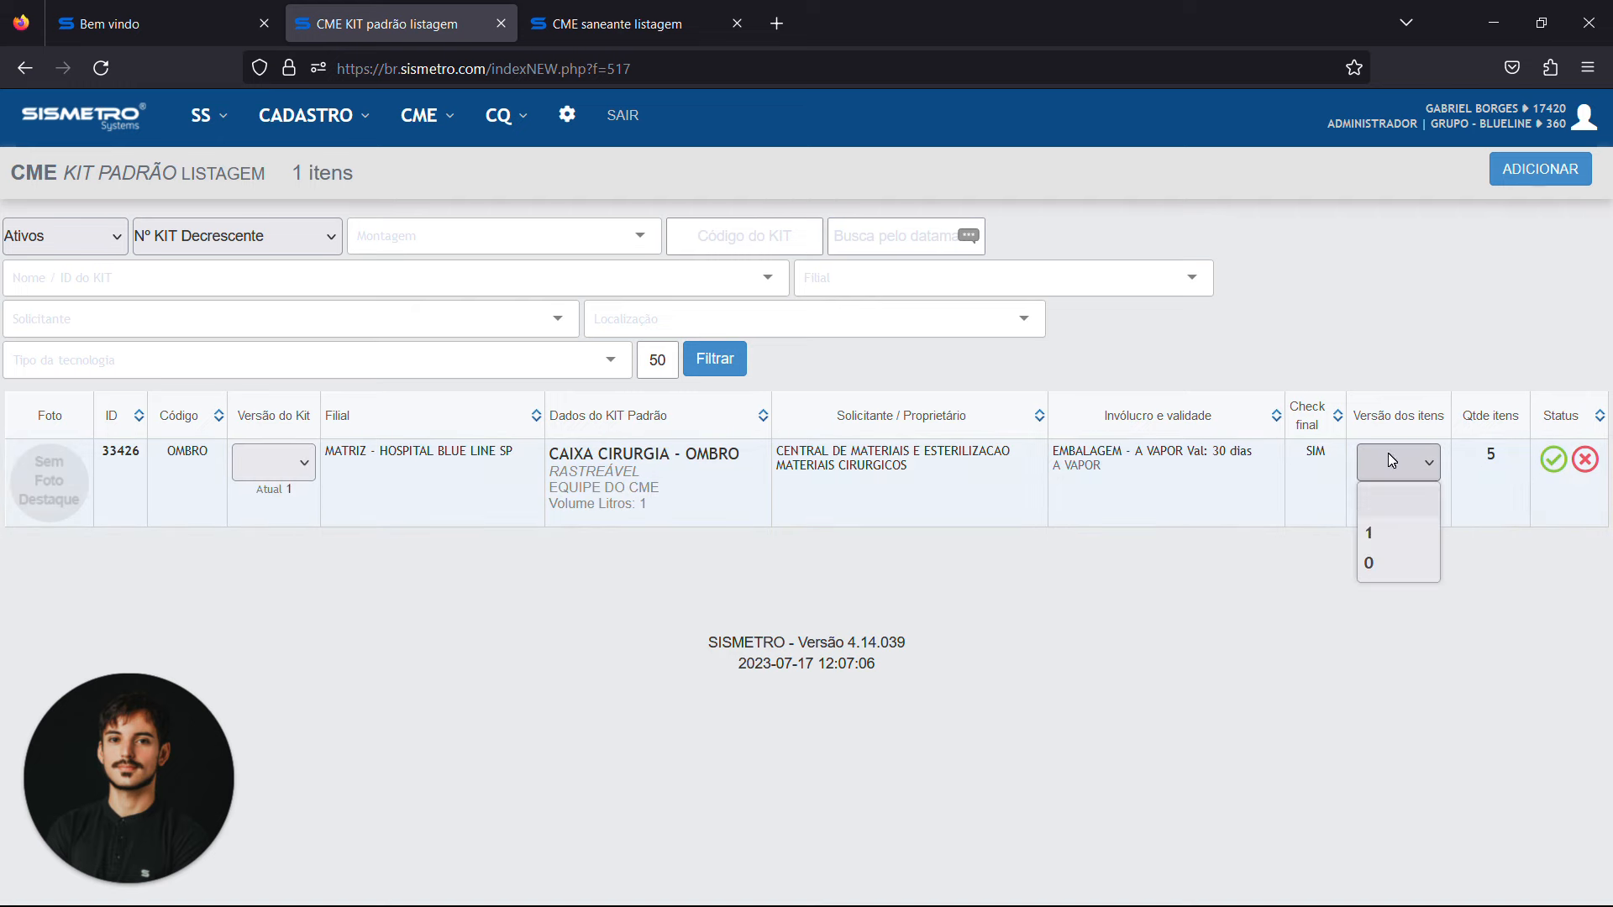
{"action": "left_click", "coordinate": [1388, 544]}
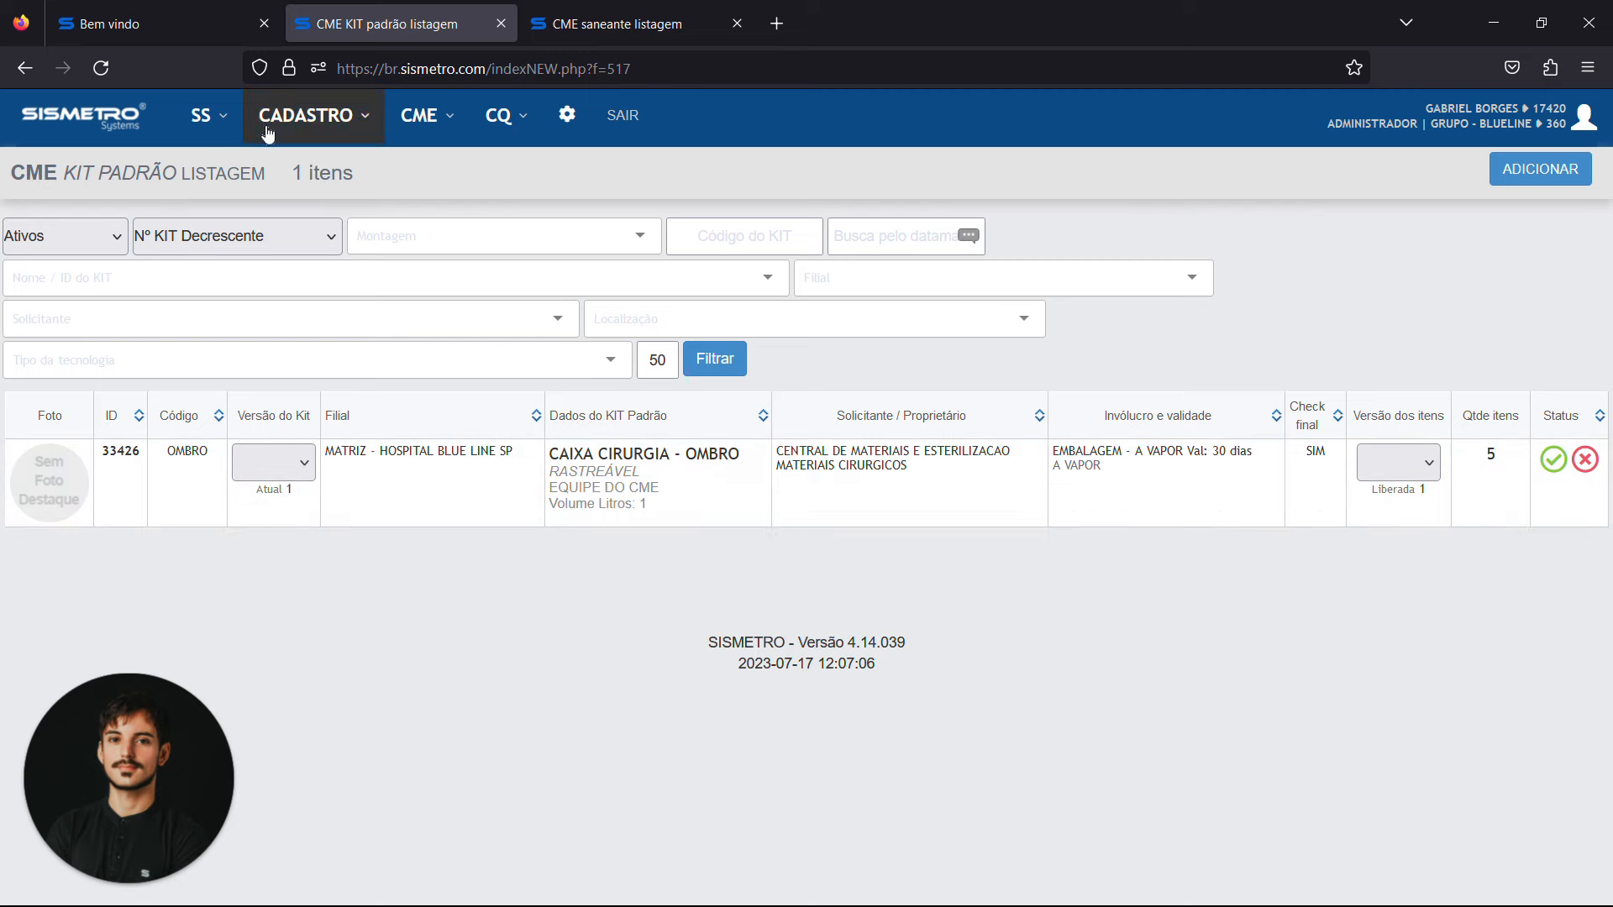
Open the PATRIMÔNIO asset listing
{"action": "left_click", "coordinate": [311, 122]}
{"action": "mouse_move", "coordinate": [369, 161]}
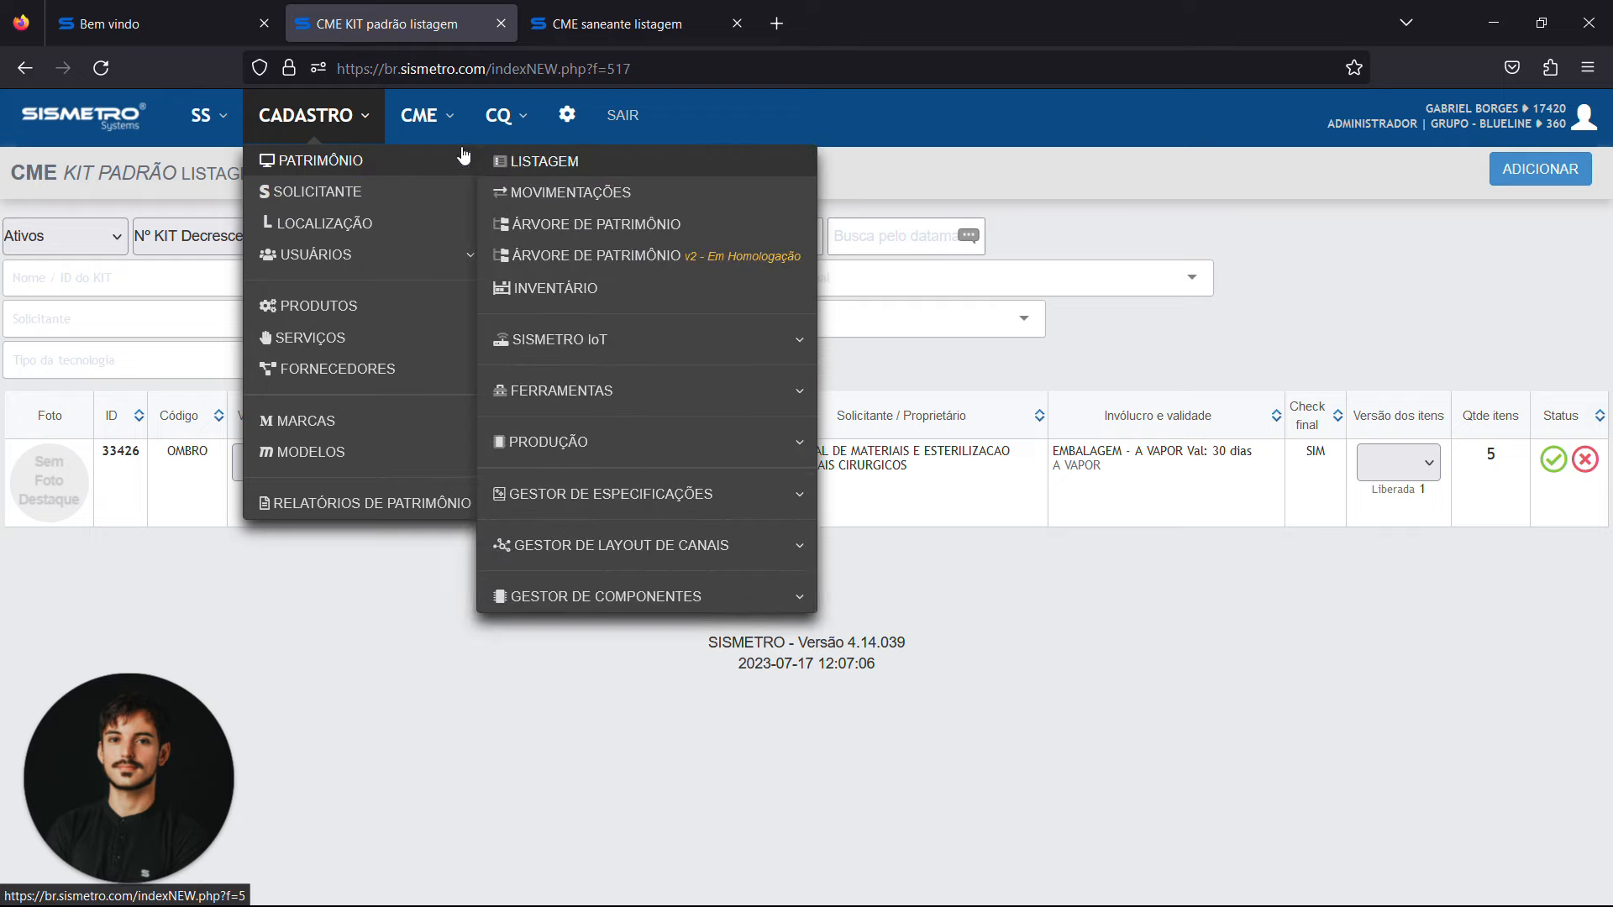
{"action": "left_click", "coordinate": [552, 167]}
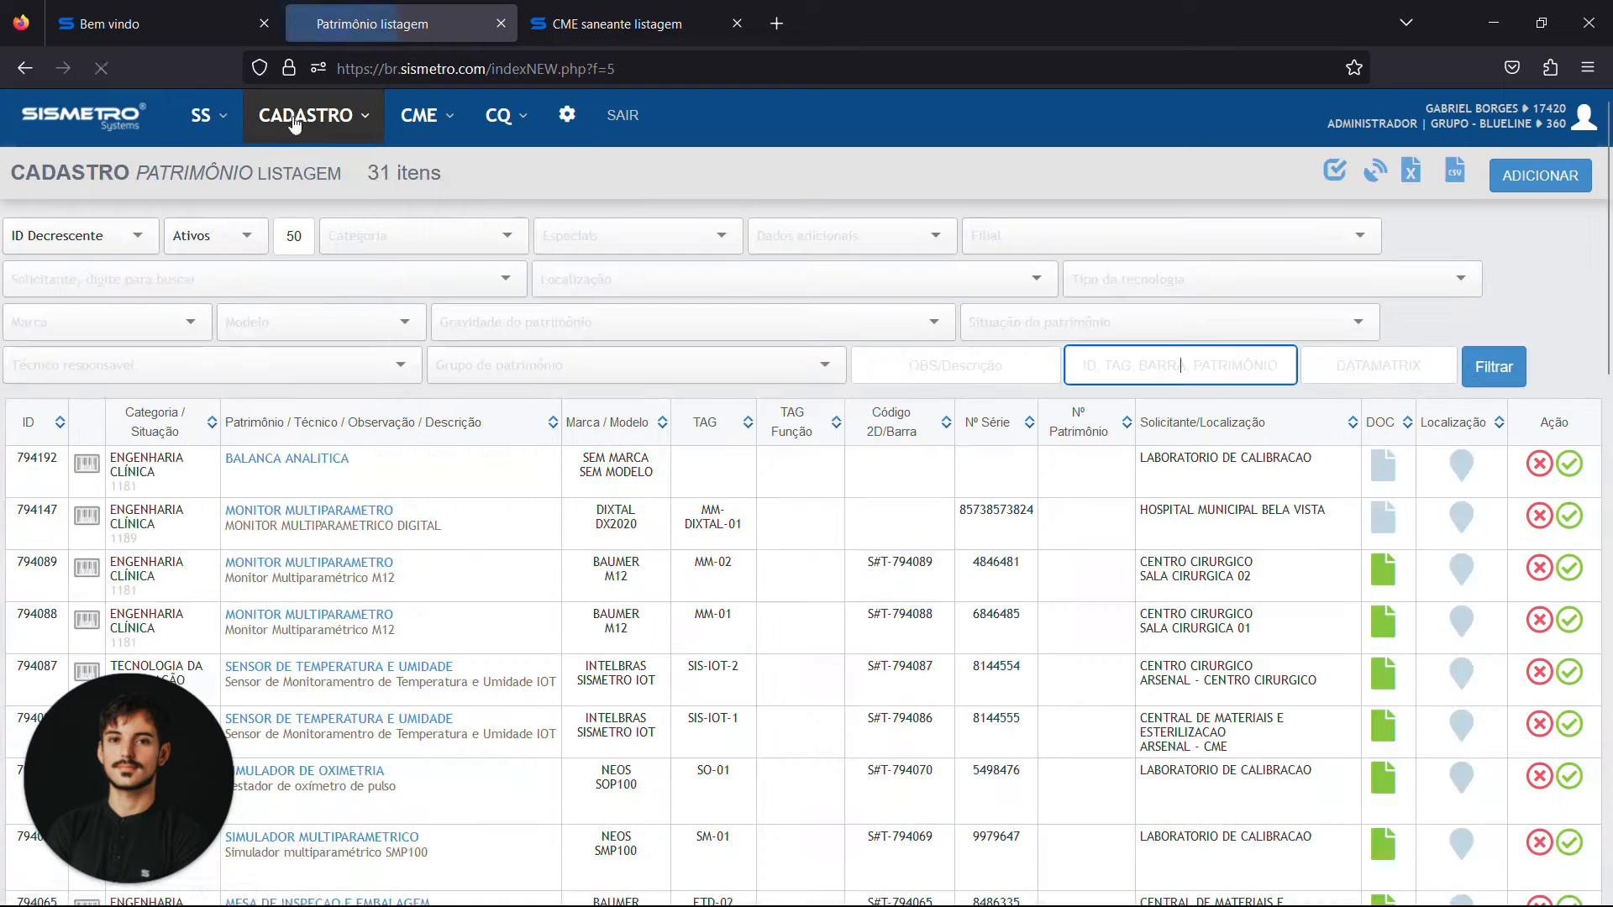
Try to filter the asset listing by the INSTRUMENTAÇÃO category, and return to the unfiltered listing
{"action": "left_click", "coordinate": [416, 236]}
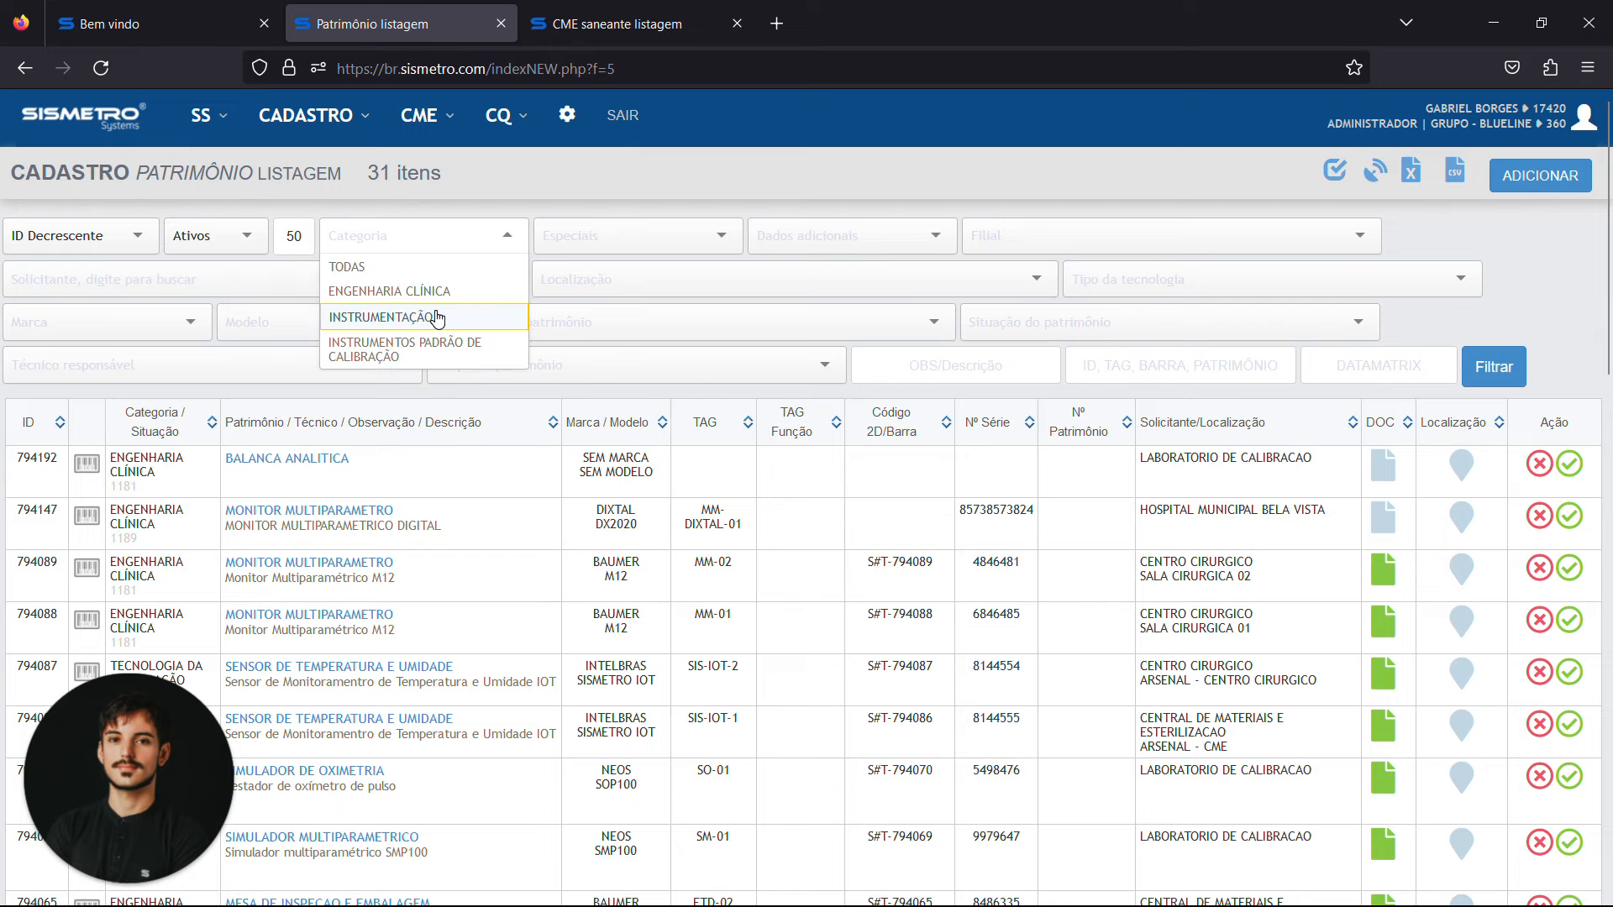
{"action": "left_click", "coordinate": [436, 317]}
{"action": "left_click", "coordinate": [1509, 360]}
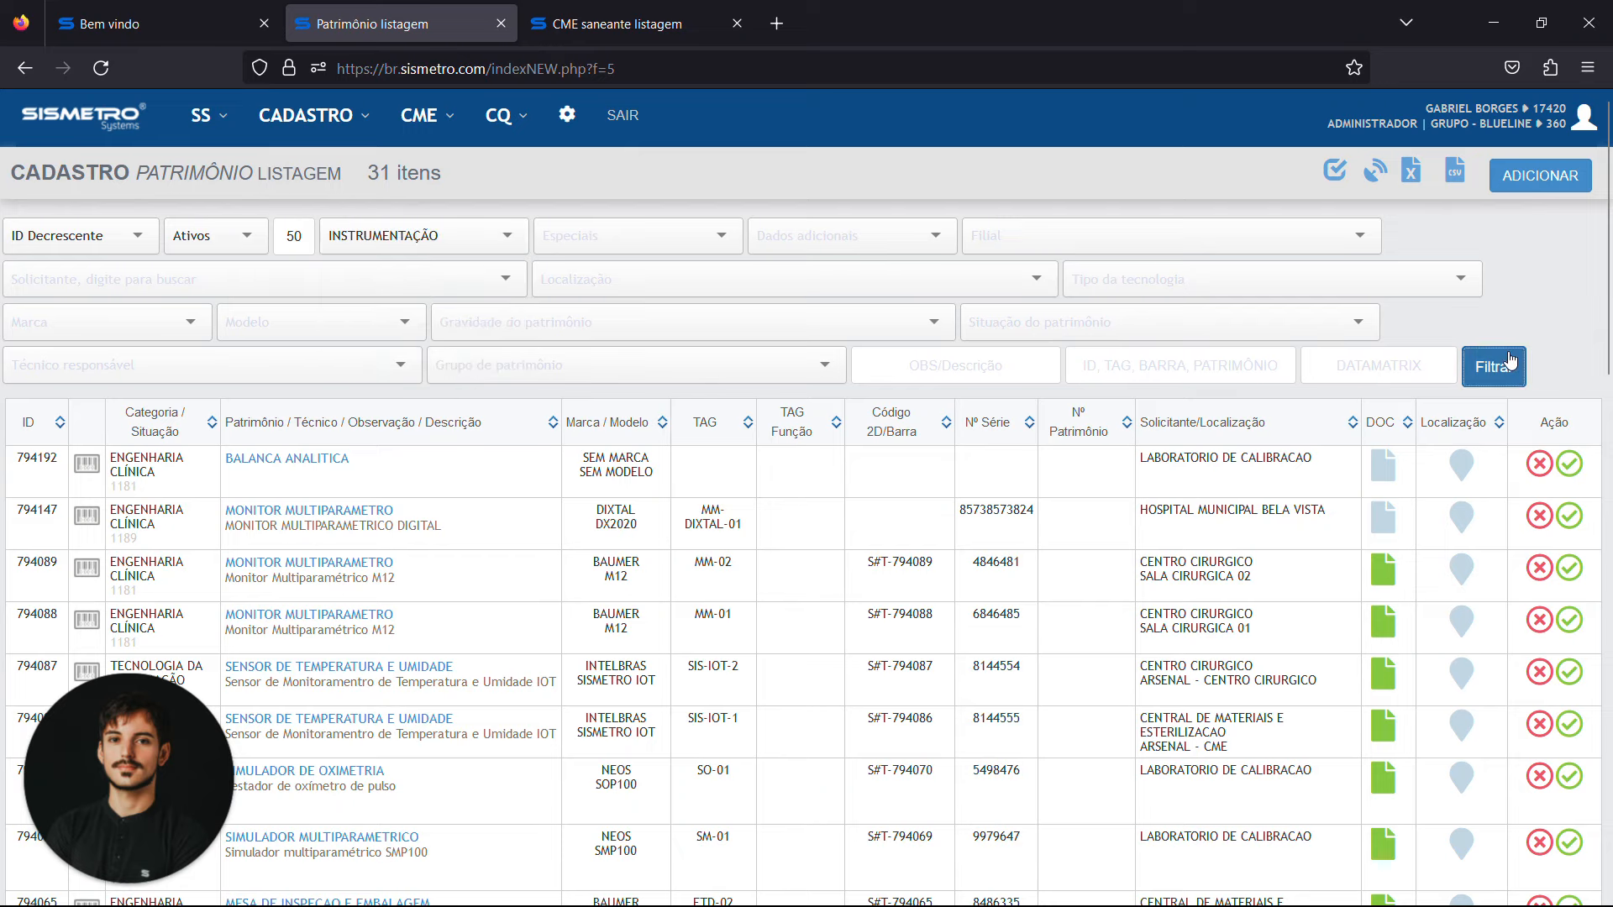
{"action": "left_click", "coordinate": [25, 68]}
Examine the MATERIAL CIRÚRGICO assets in the listing, including their category and 2D/bar codes
{"action": "scroll", "coordinate": [568, 483], "scroll_direction": "down", "scroll_amount": 4}
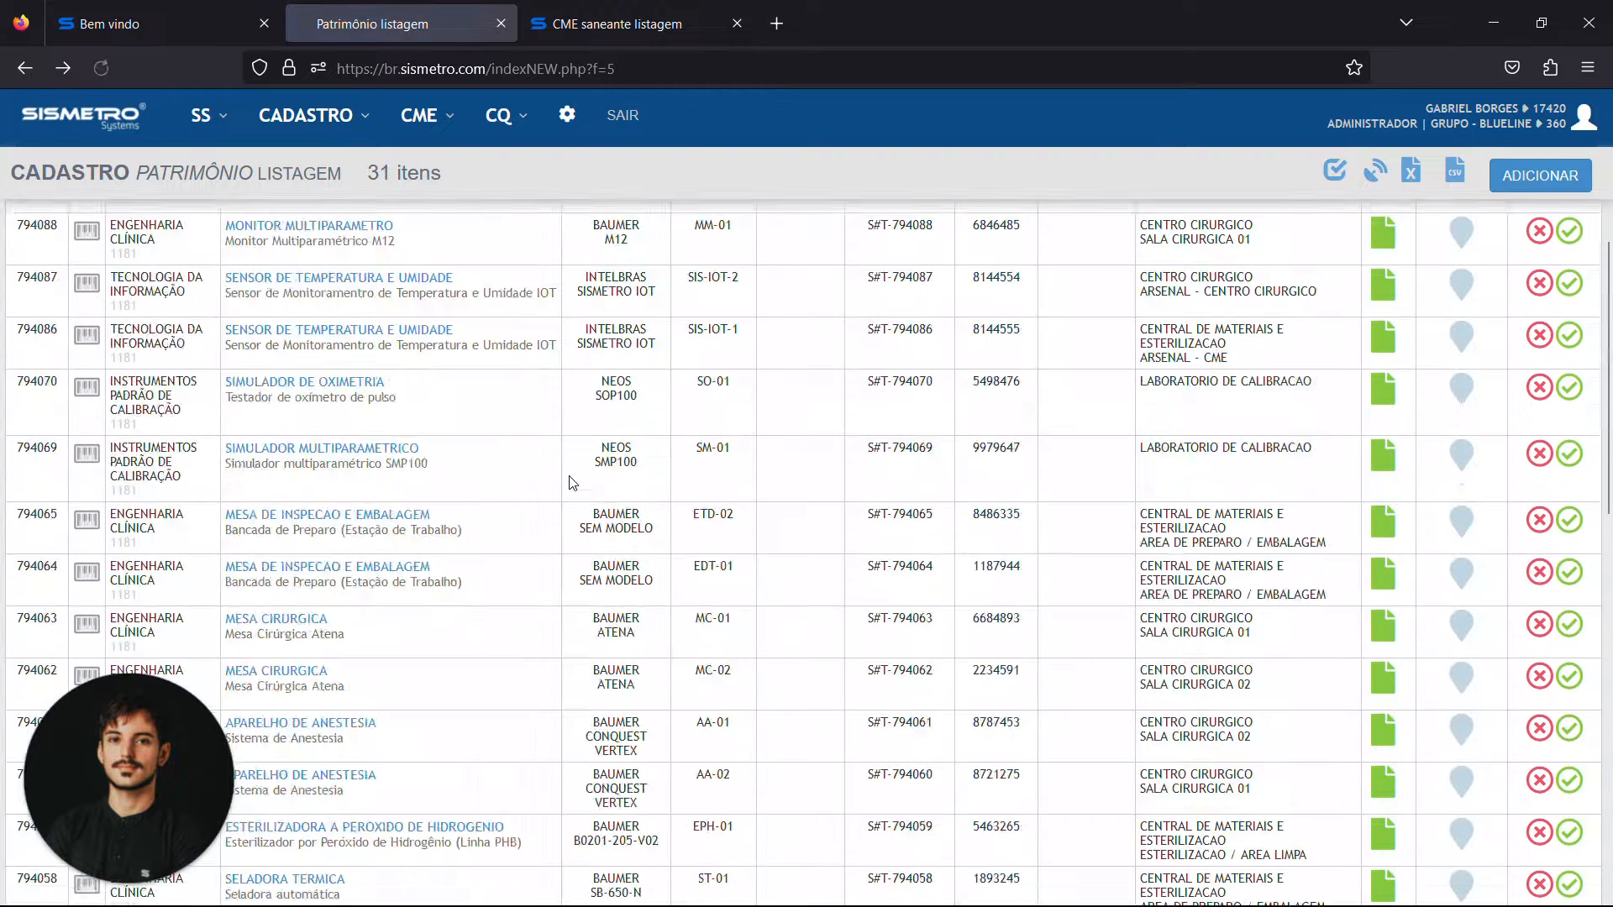
{"action": "scroll", "coordinate": [569, 482], "scroll_direction": "down", "scroll_amount": 10}
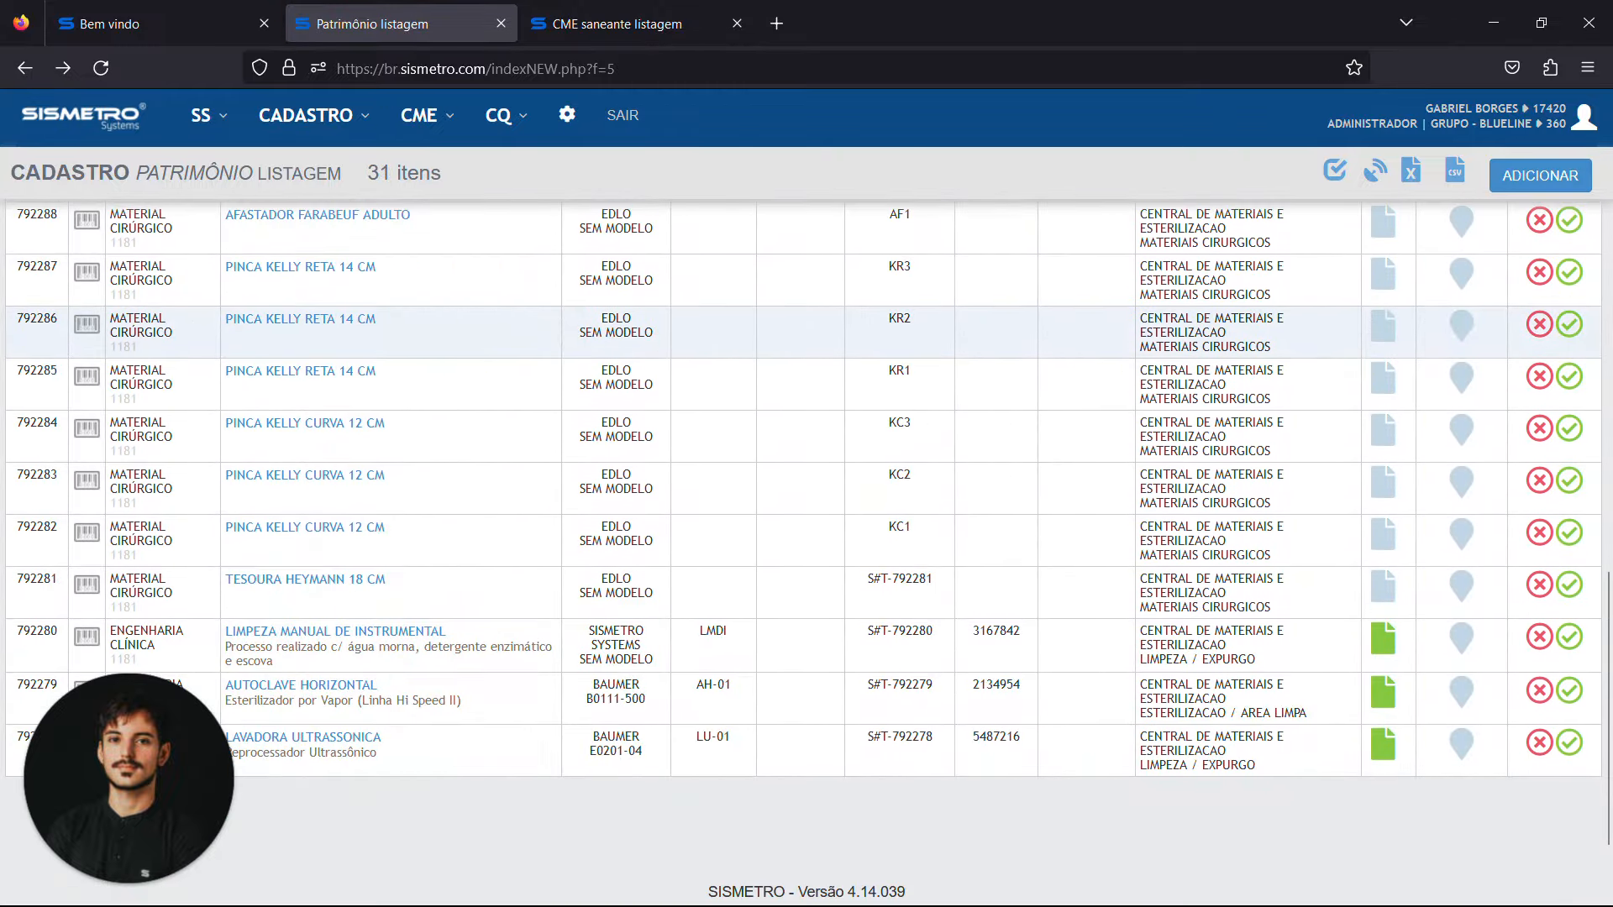
{"action": "left_click_drag", "start_coordinate": [110, 317], "coordinate": [283, 339]}
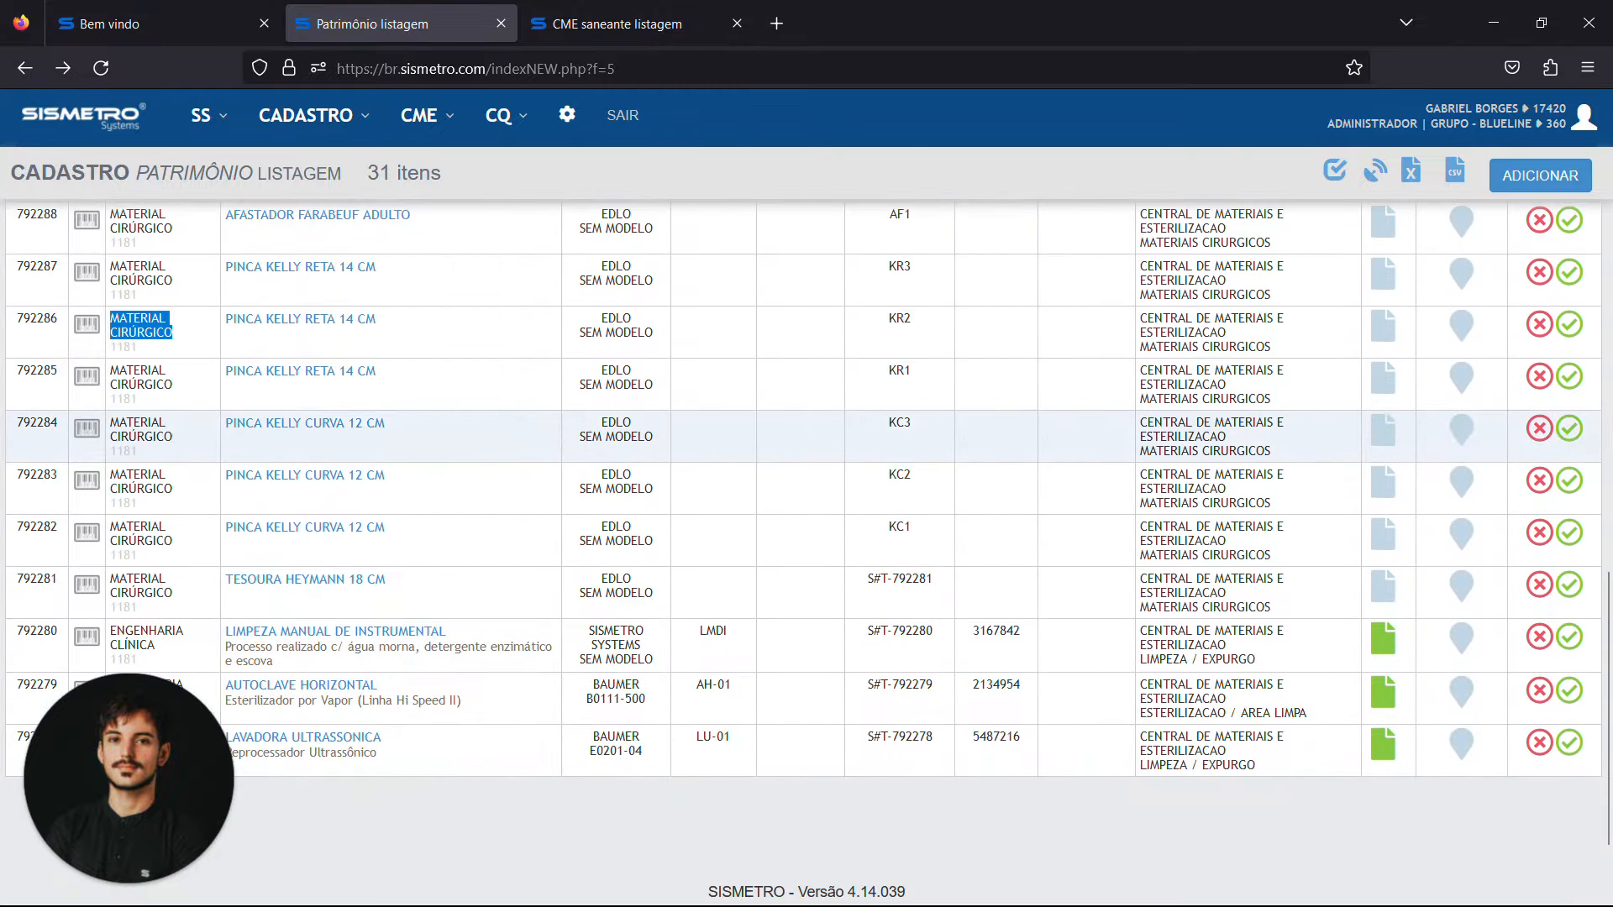
{"action": "scroll", "coordinate": [224, 416], "scroll_direction": "up", "scroll_amount": 2}
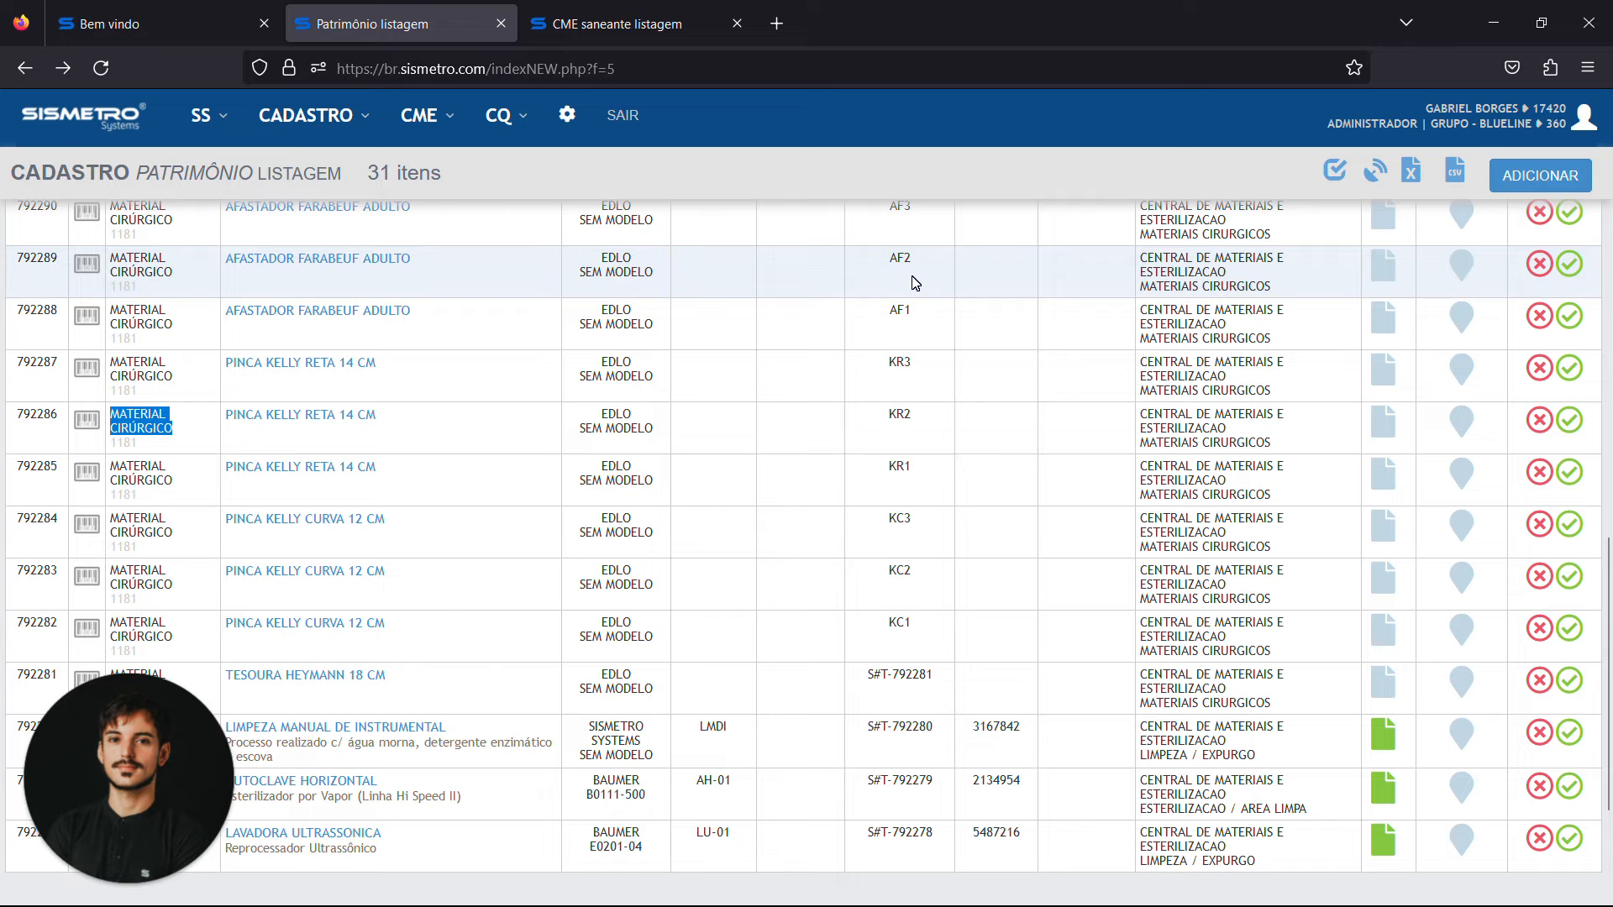
{"action": "scroll", "coordinate": [915, 283], "scroll_direction": "up", "scroll_amount": 10}
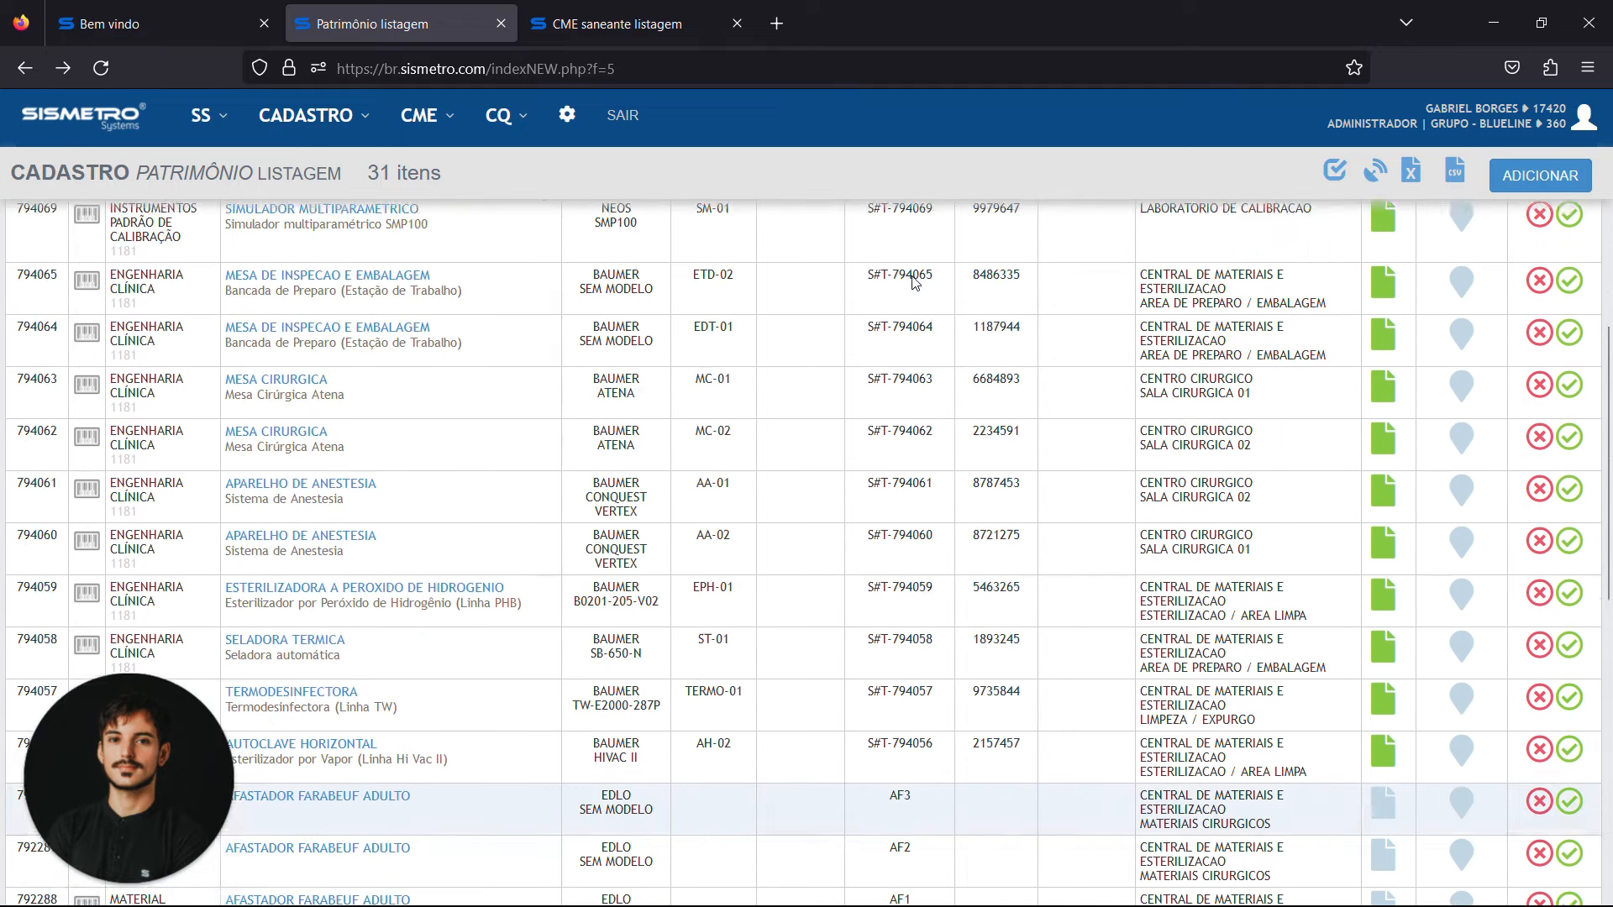
{"action": "scroll", "coordinate": [915, 282], "scroll_direction": "up", "scroll_amount": 10}
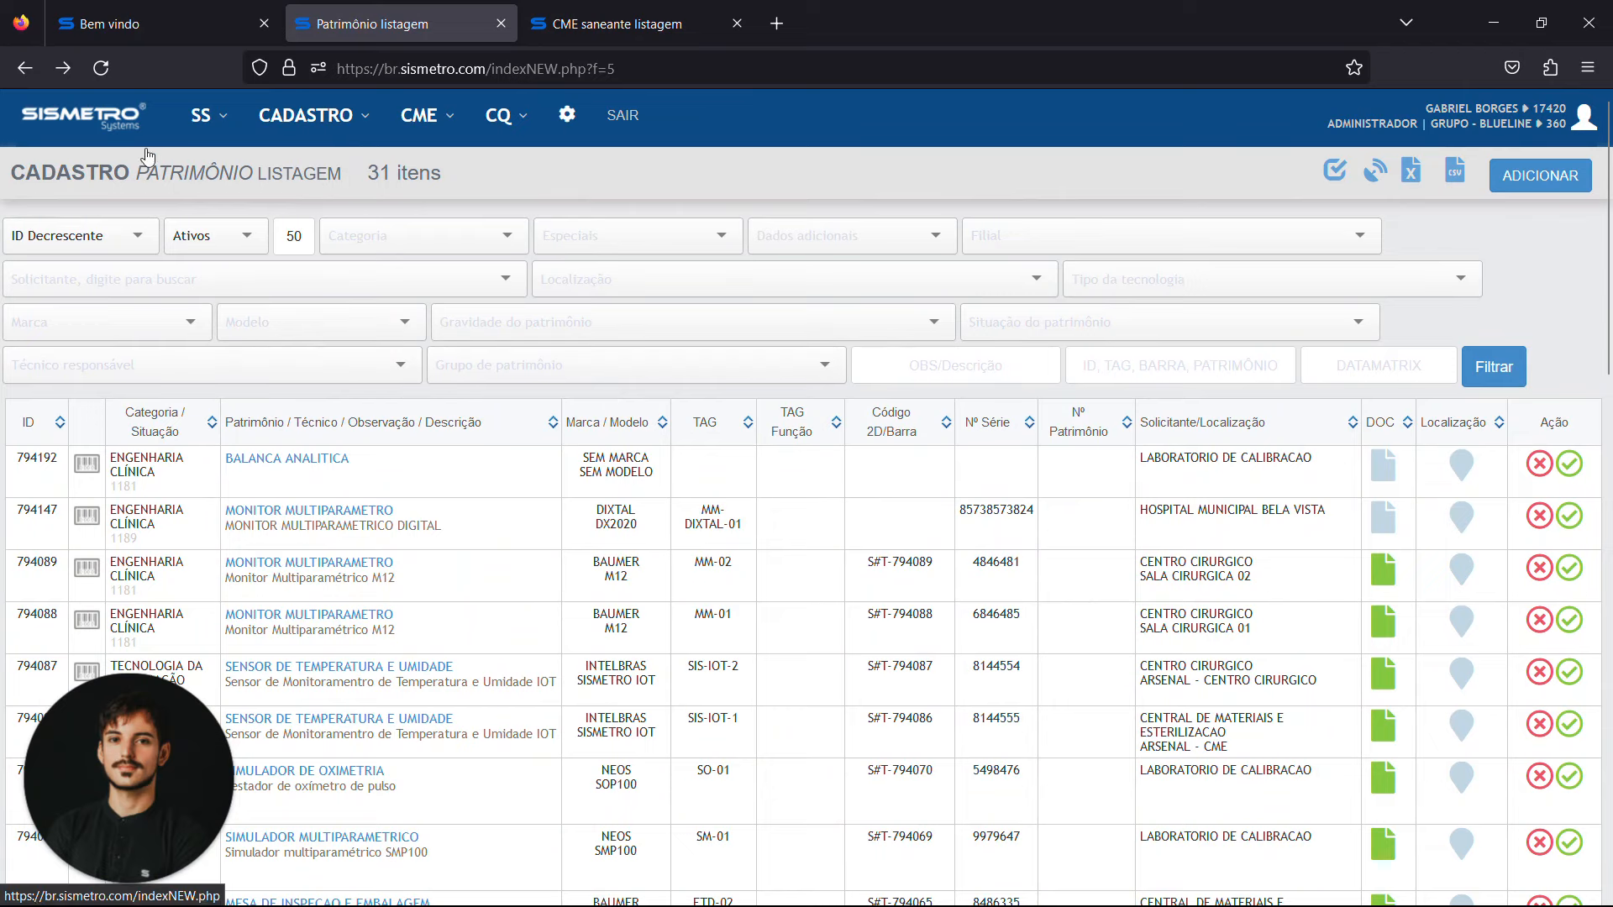
Review the CME options for LIMPEZA, EMBALAGEM and ESTERILIZAÇÃO, and close the saneante listing page
{"action": "left_click", "coordinate": [441, 133]}
{"action": "left_click", "coordinate": [511, 164]}
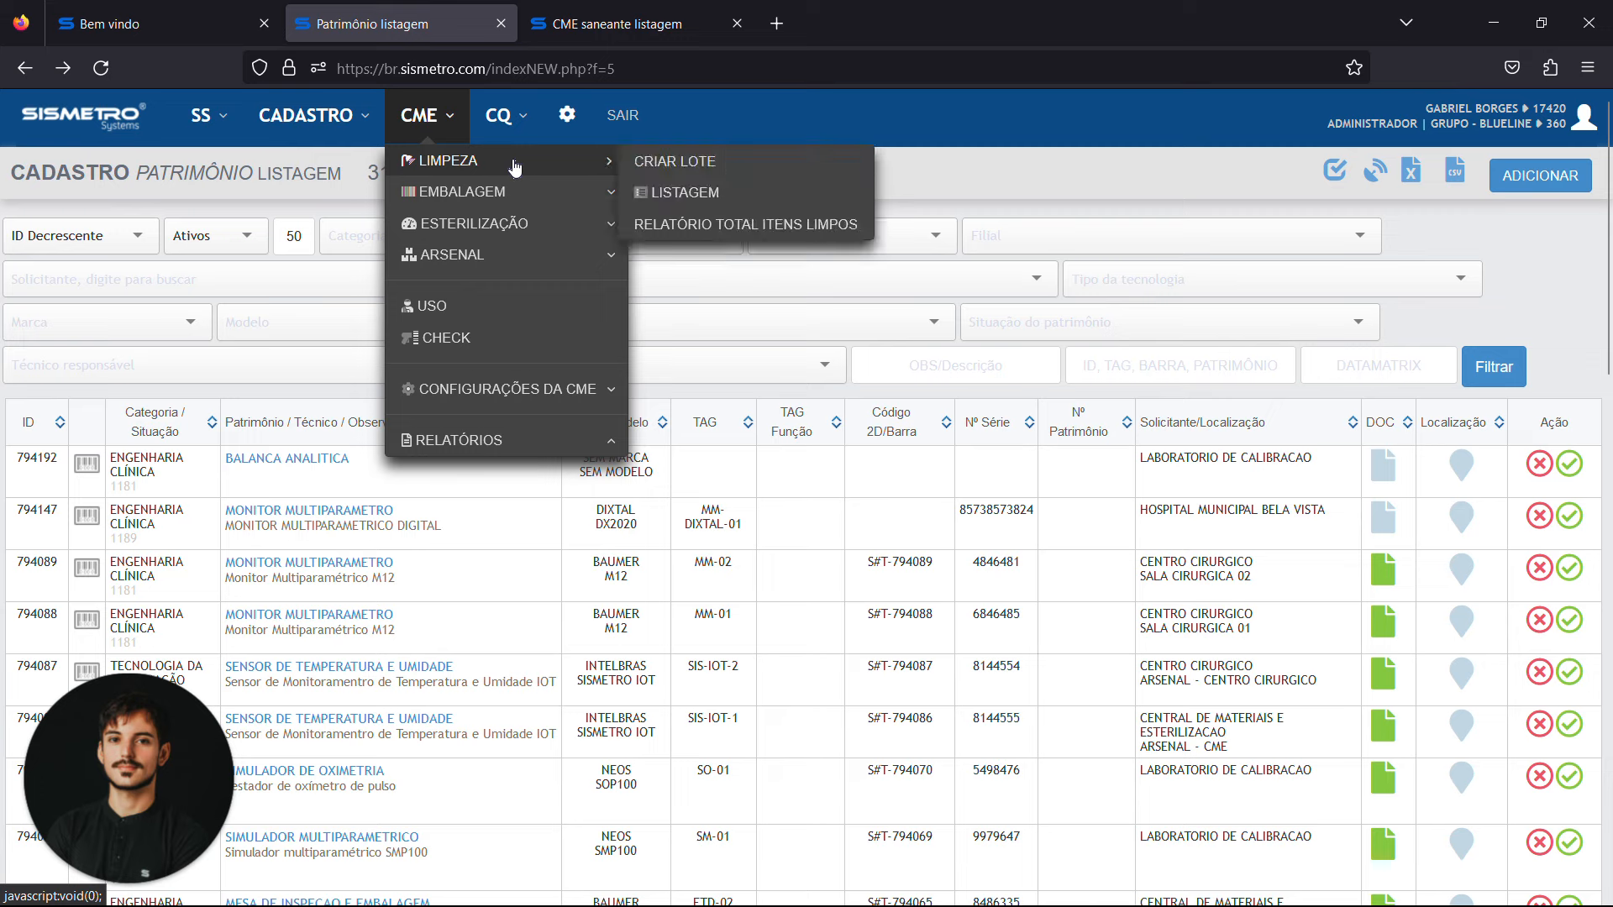
{"action": "left_click", "coordinate": [737, 23]}
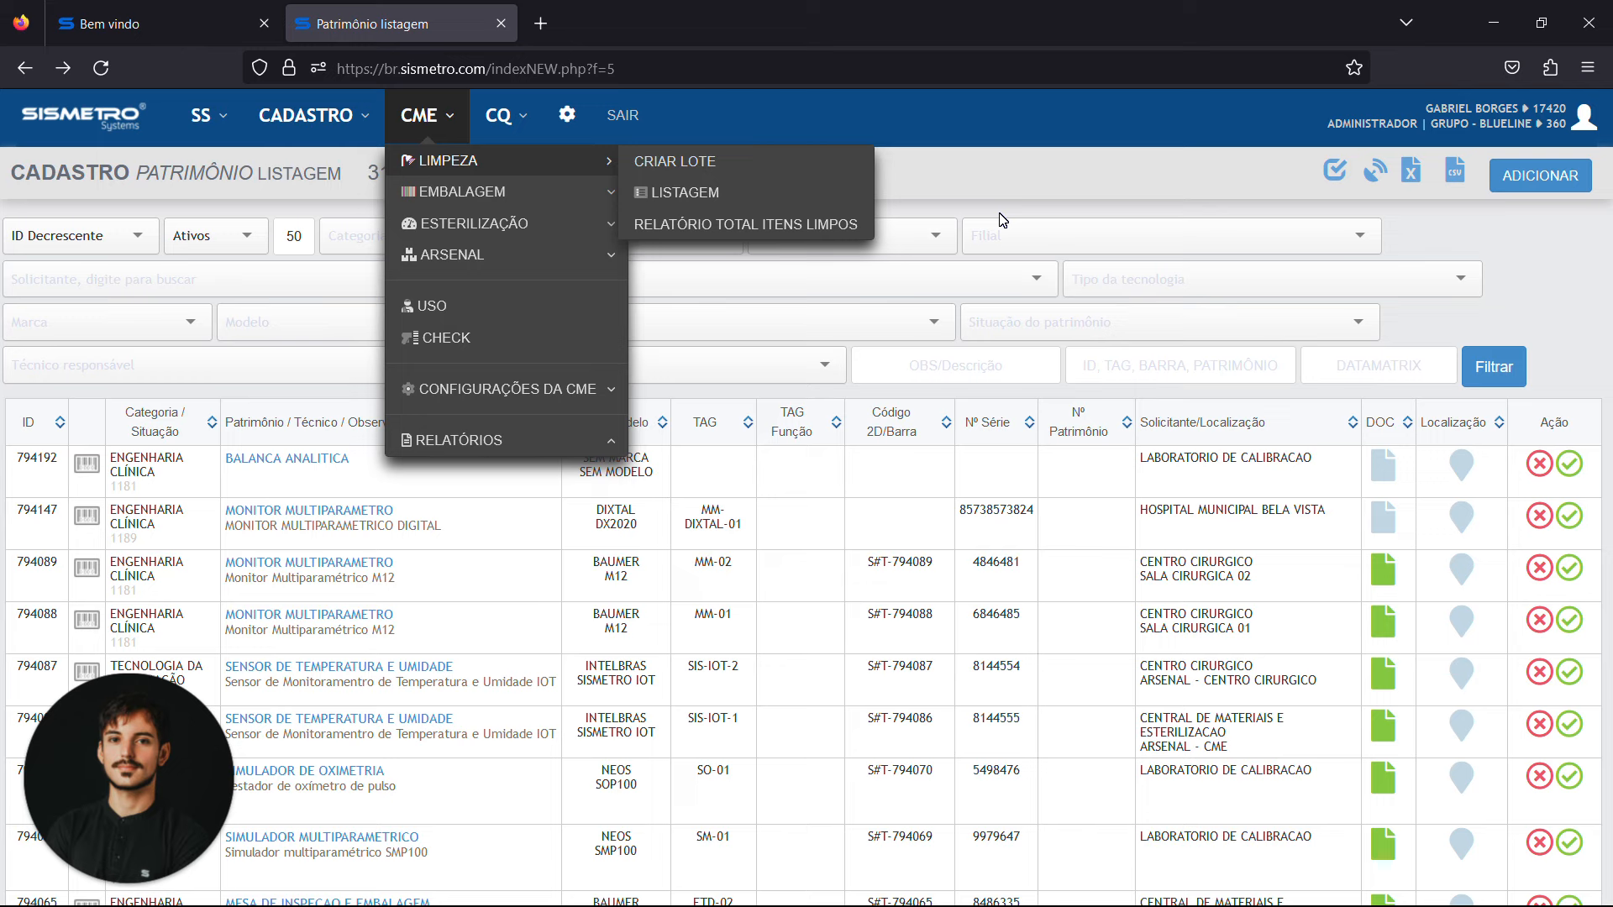
{"action": "left_click", "coordinate": [525, 174]}
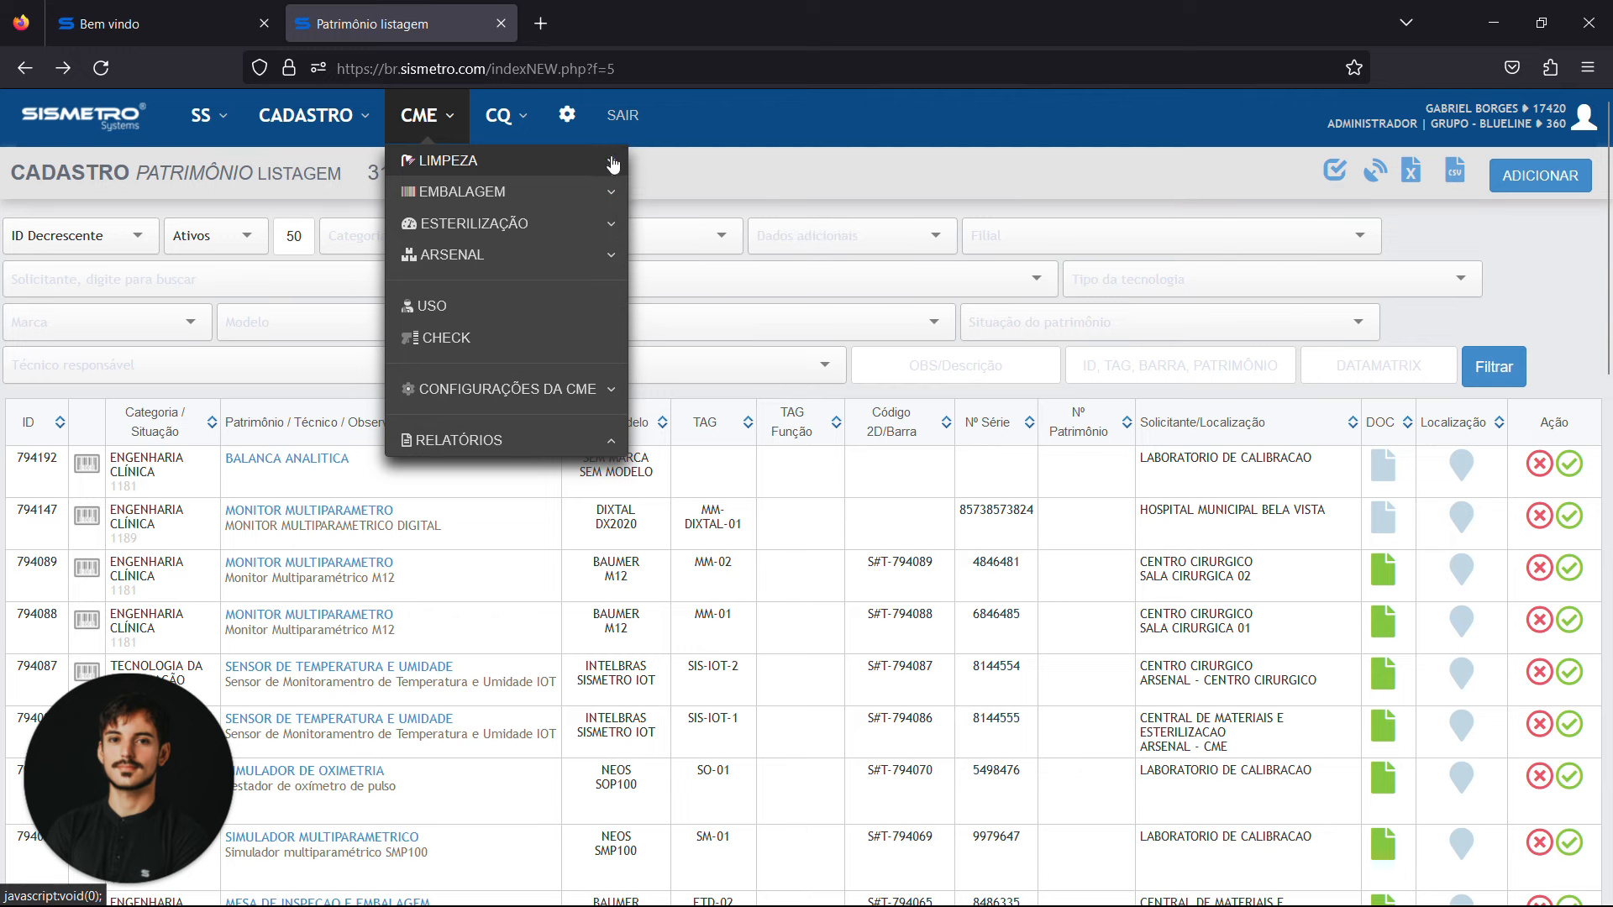
{"action": "left_click", "coordinate": [569, 169]}
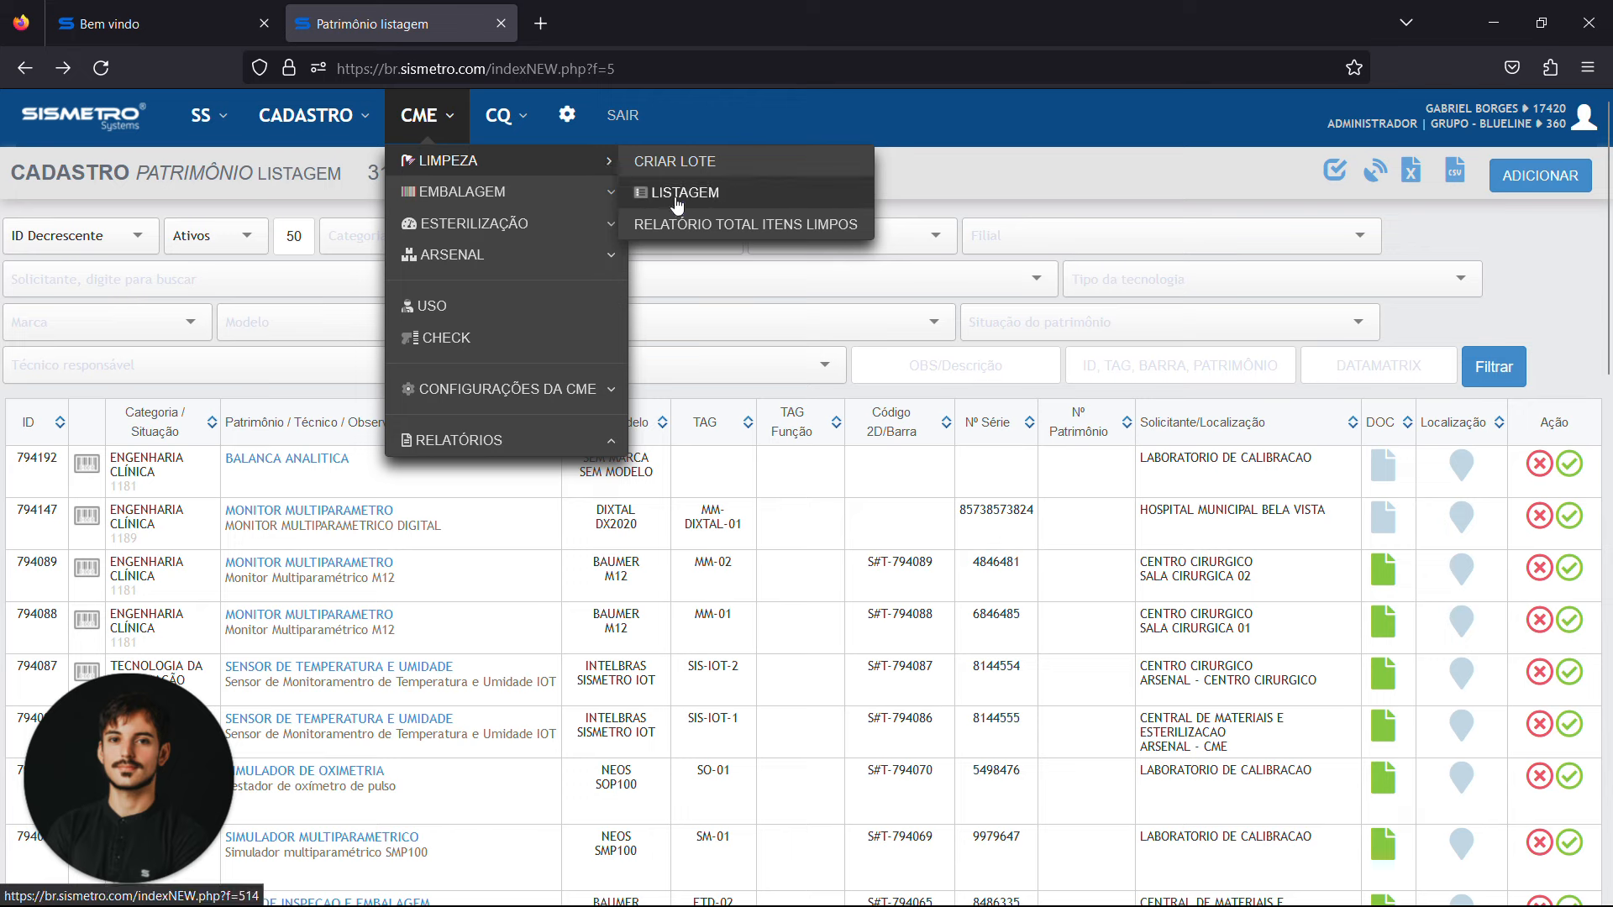
{"action": "left_click", "coordinate": [598, 172]}
{"action": "left_click", "coordinate": [593, 192]}
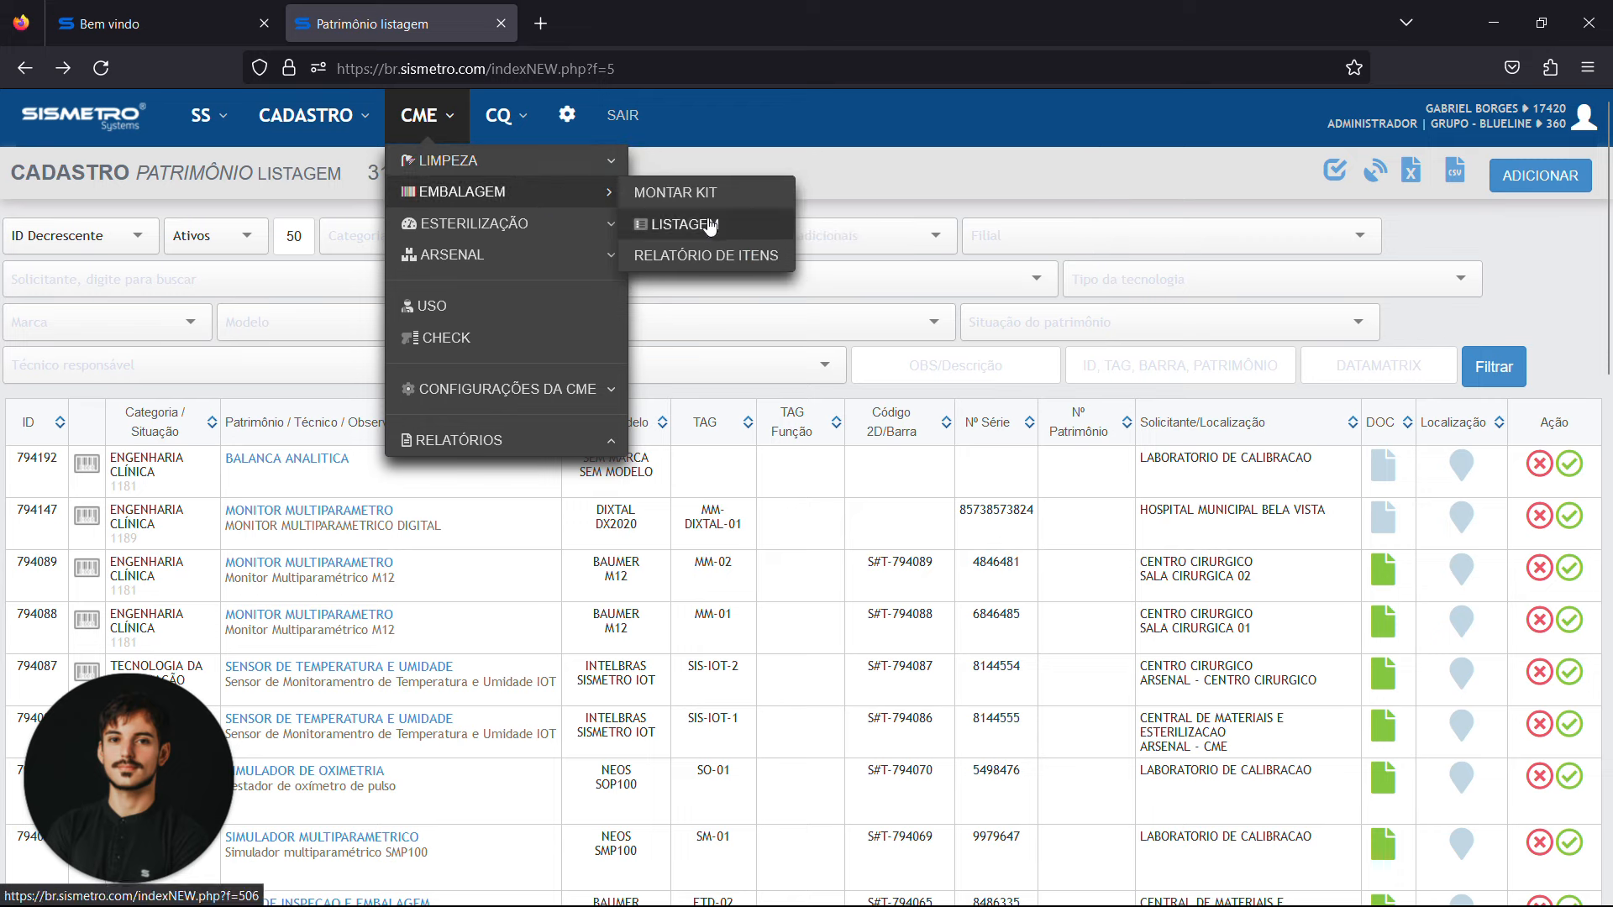
{"action": "left_click", "coordinate": [563, 200]}
{"action": "left_click", "coordinate": [542, 223]}
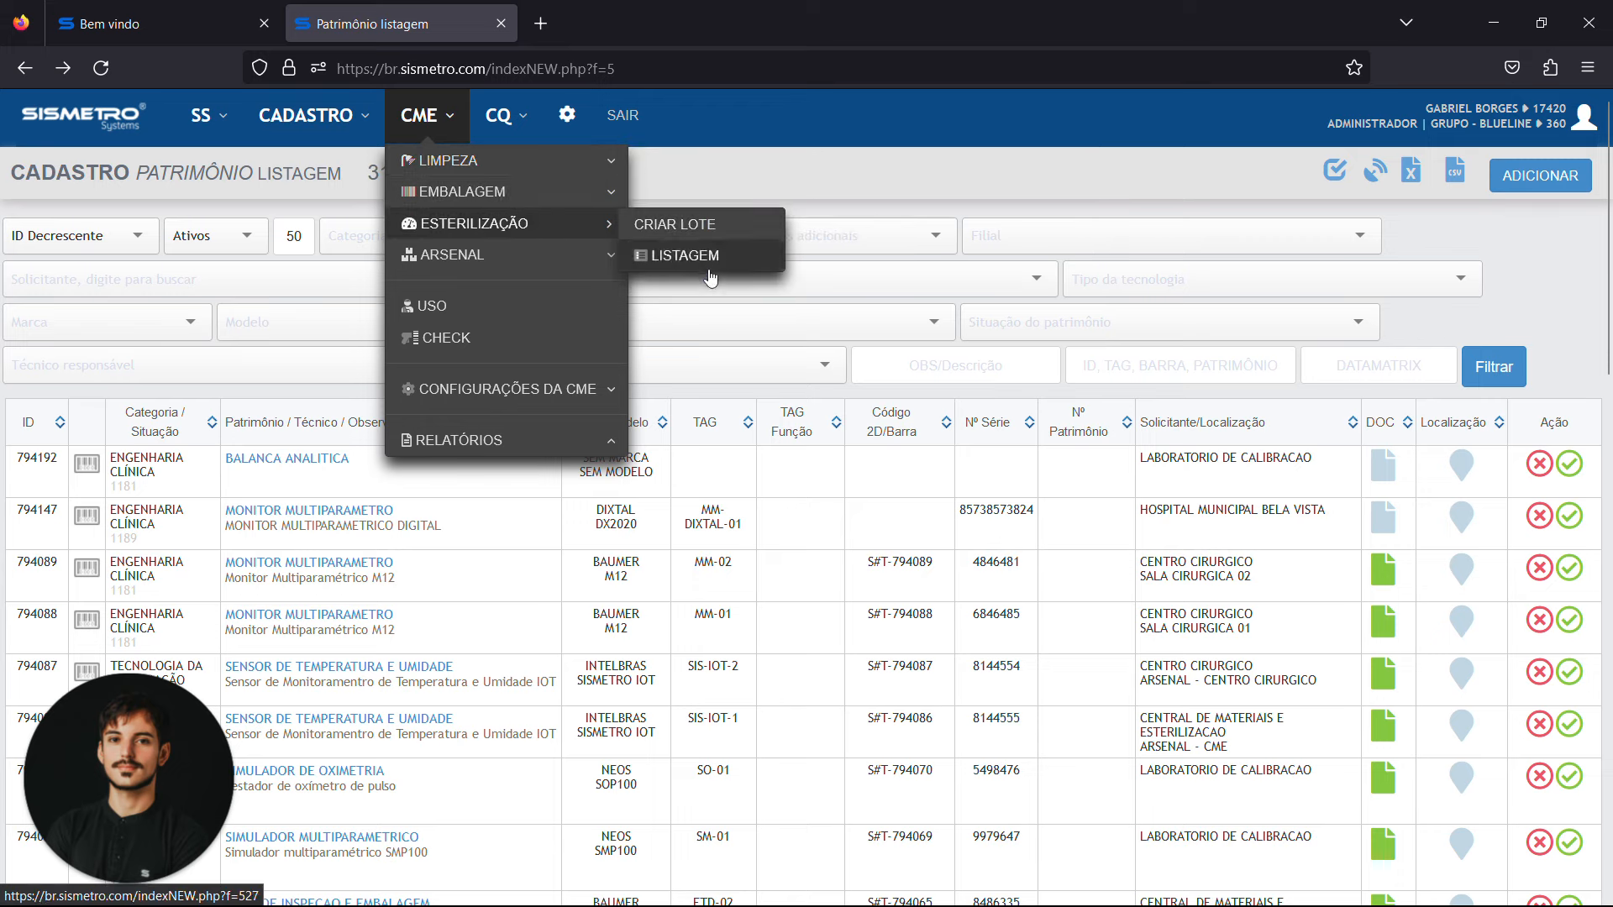
{"action": "left_click", "coordinate": [507, 223]}
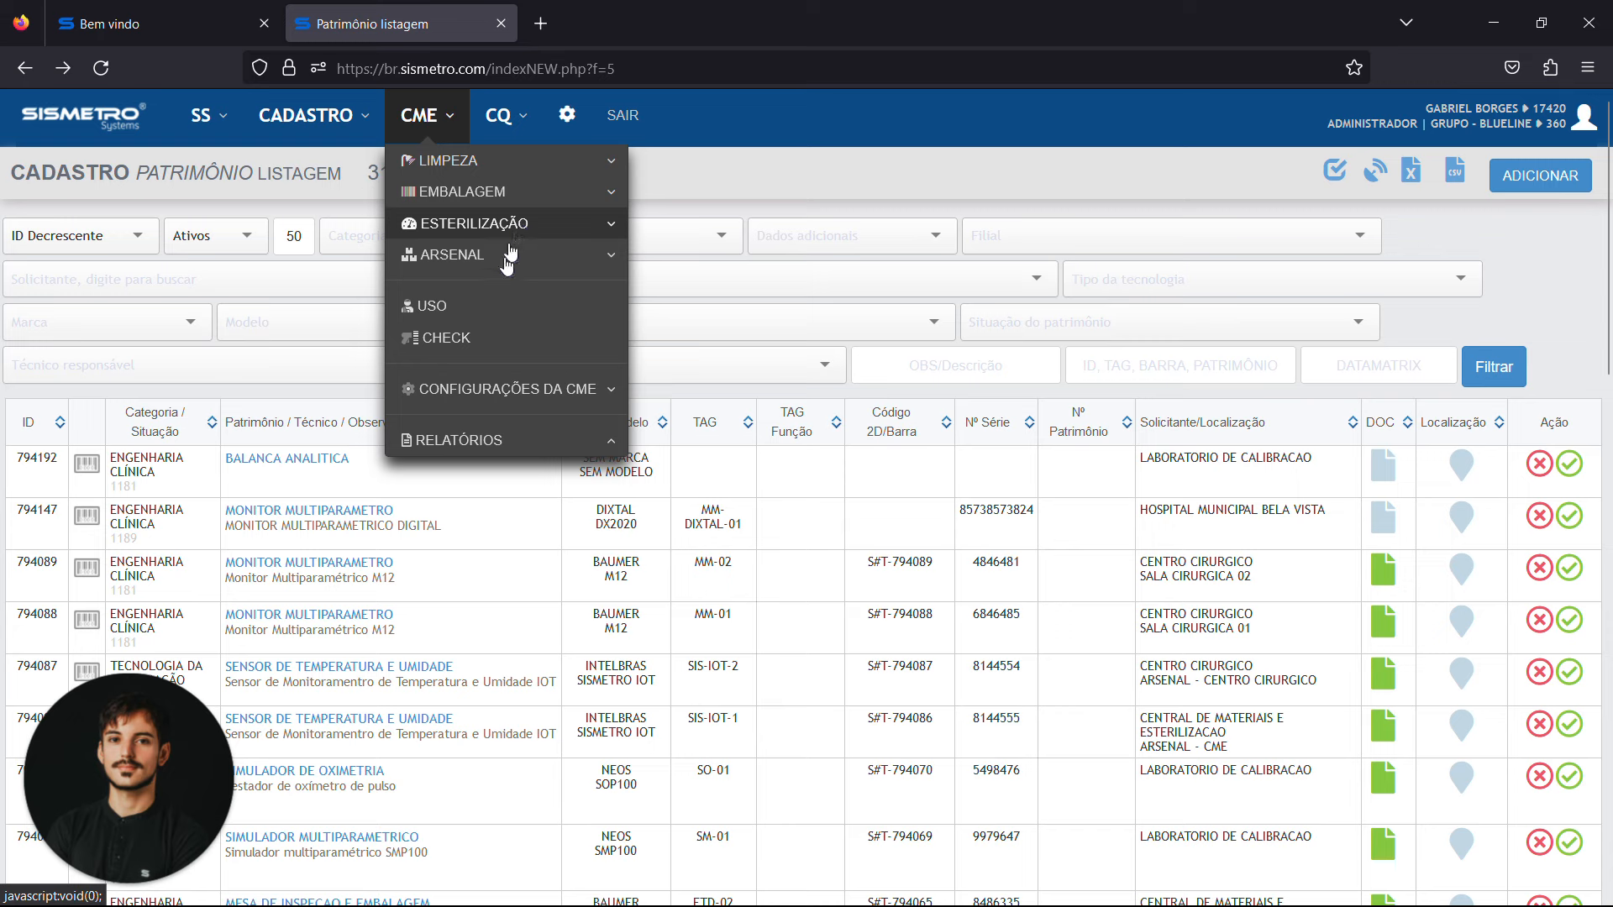
Open the form for creating a new CME cleaning batch in a separate browser tab
{"action": "left_click", "coordinate": [552, 178]}
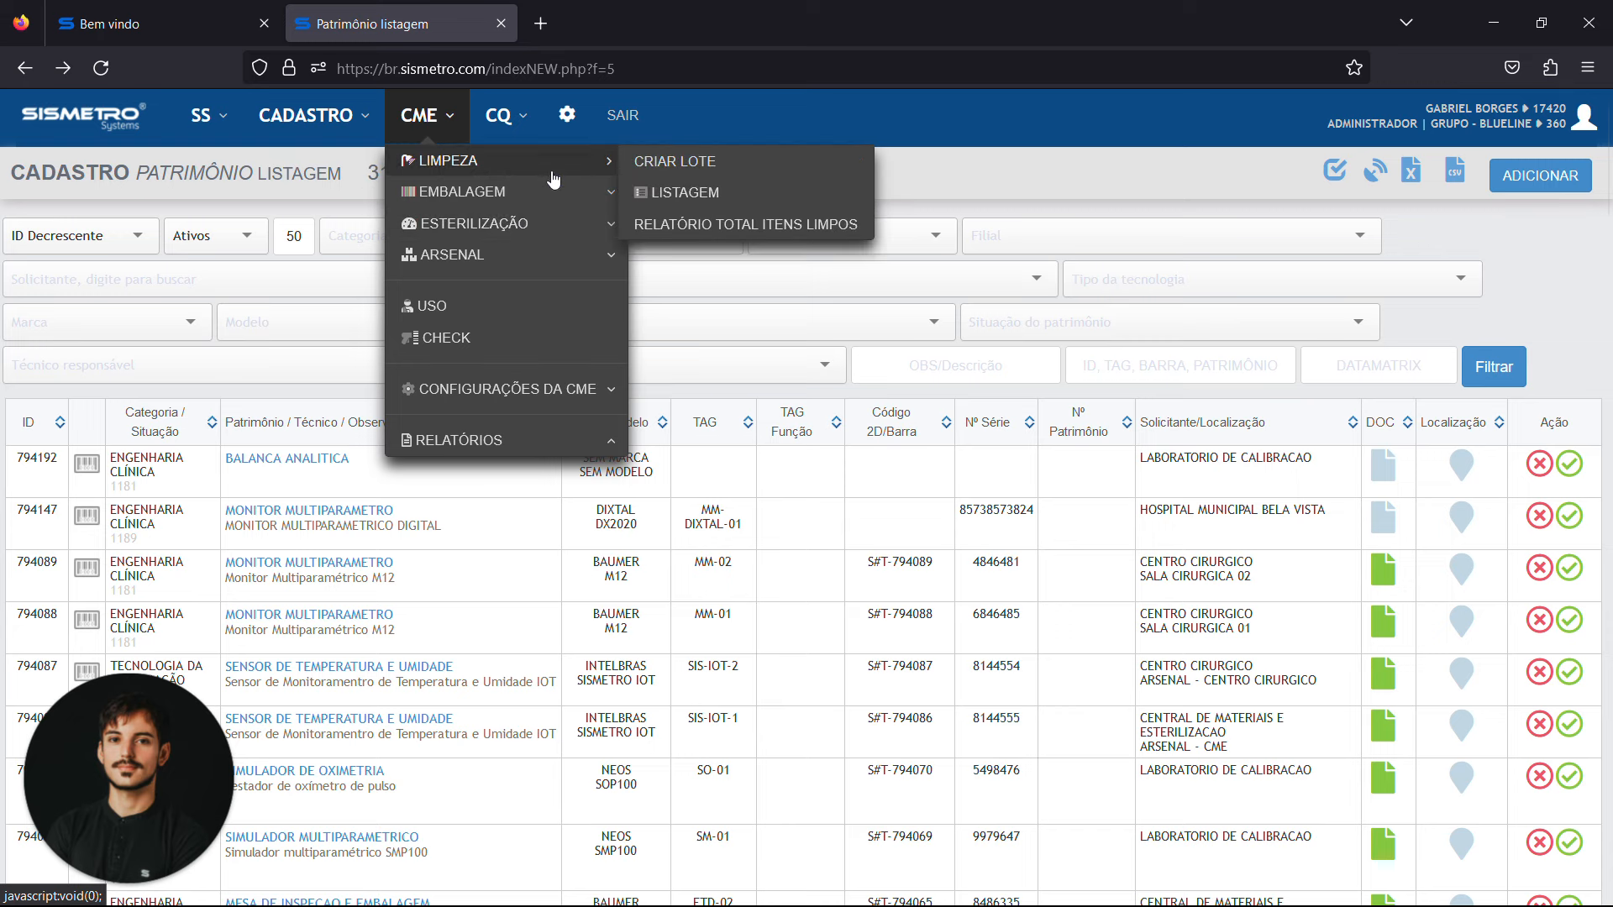
{"action": "middle_click", "coordinate": [702, 161]}
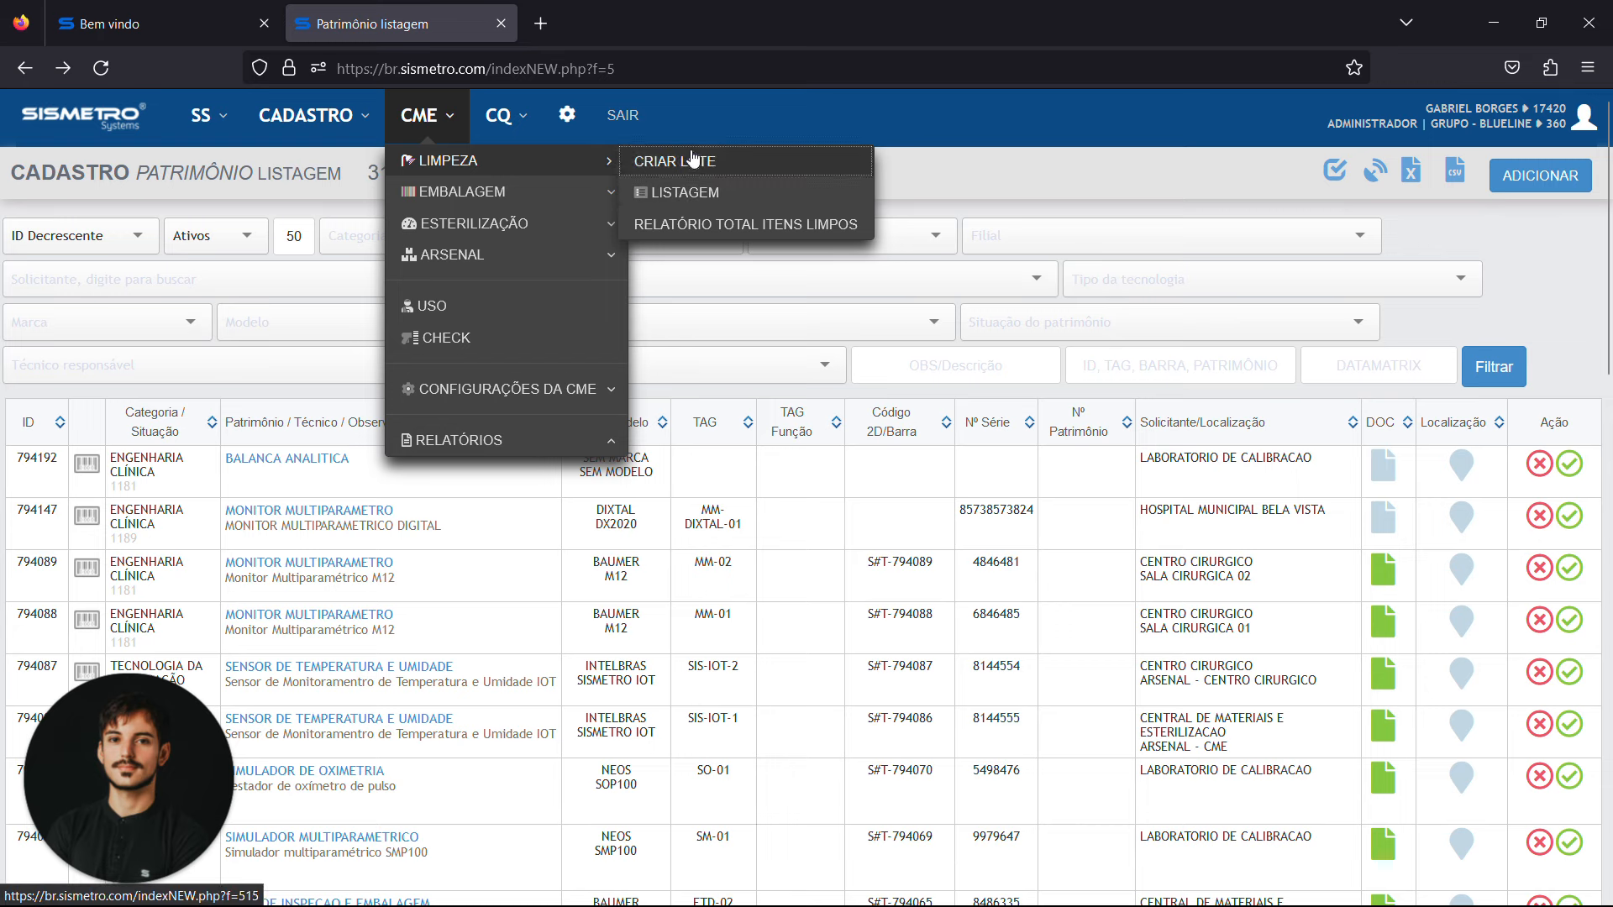
{"action": "left_click", "coordinate": [608, 32]}
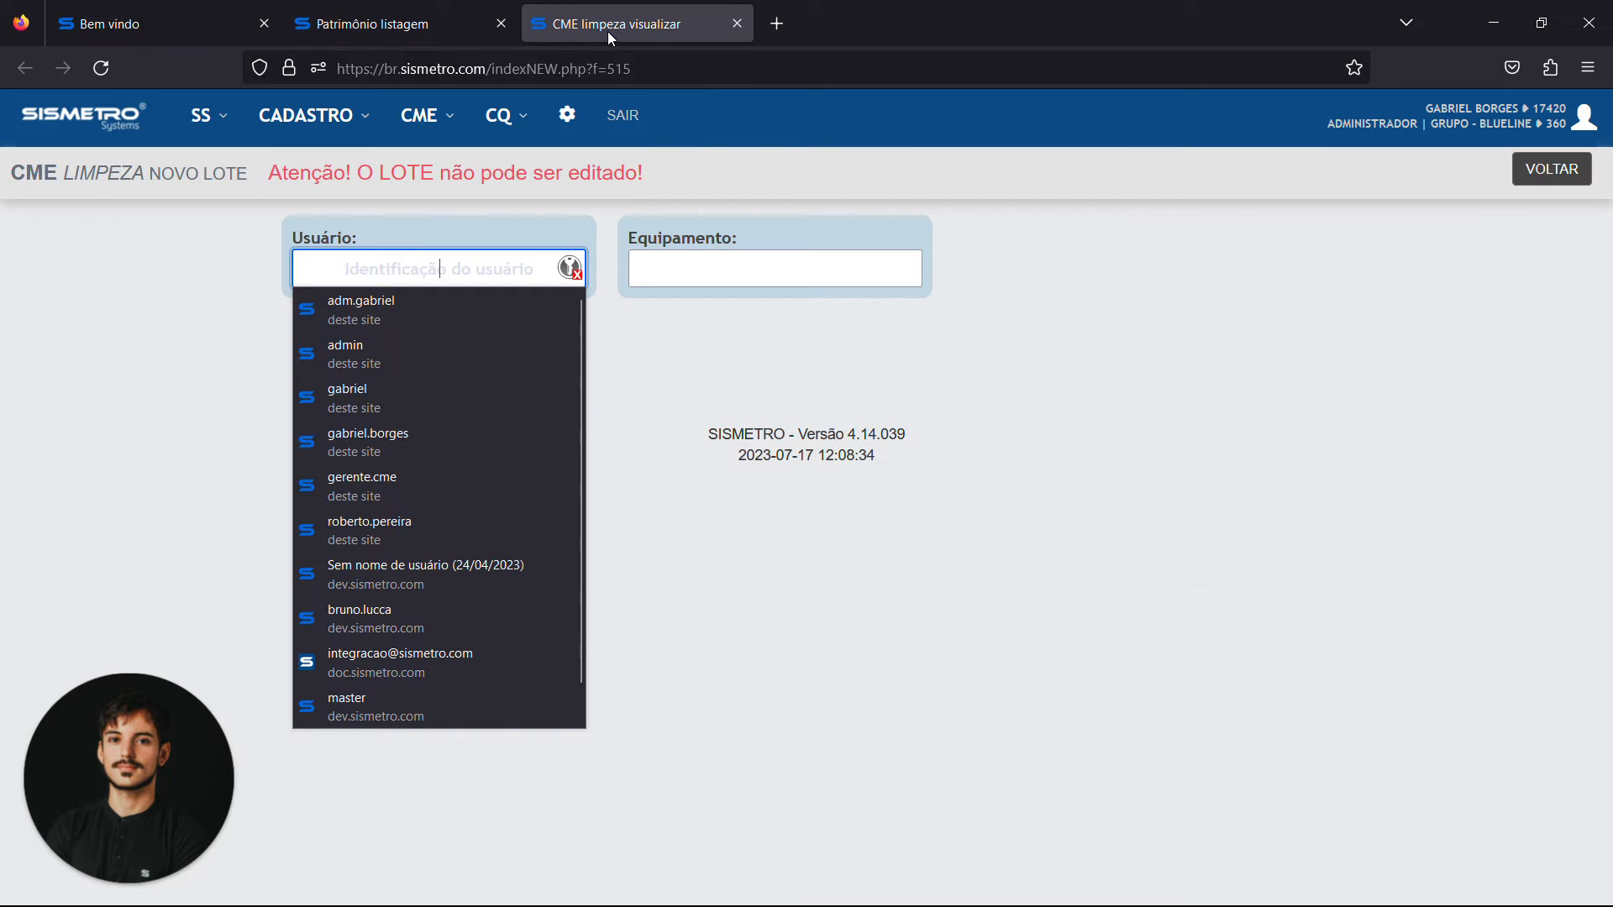
Enter the user's identification code in the Usuário field of the new cleaning batch
{"action": "left_click", "coordinate": [210, 299]}
{"action": "left_click", "coordinate": [446, 282]}
{"action": "type", "text": "•"}
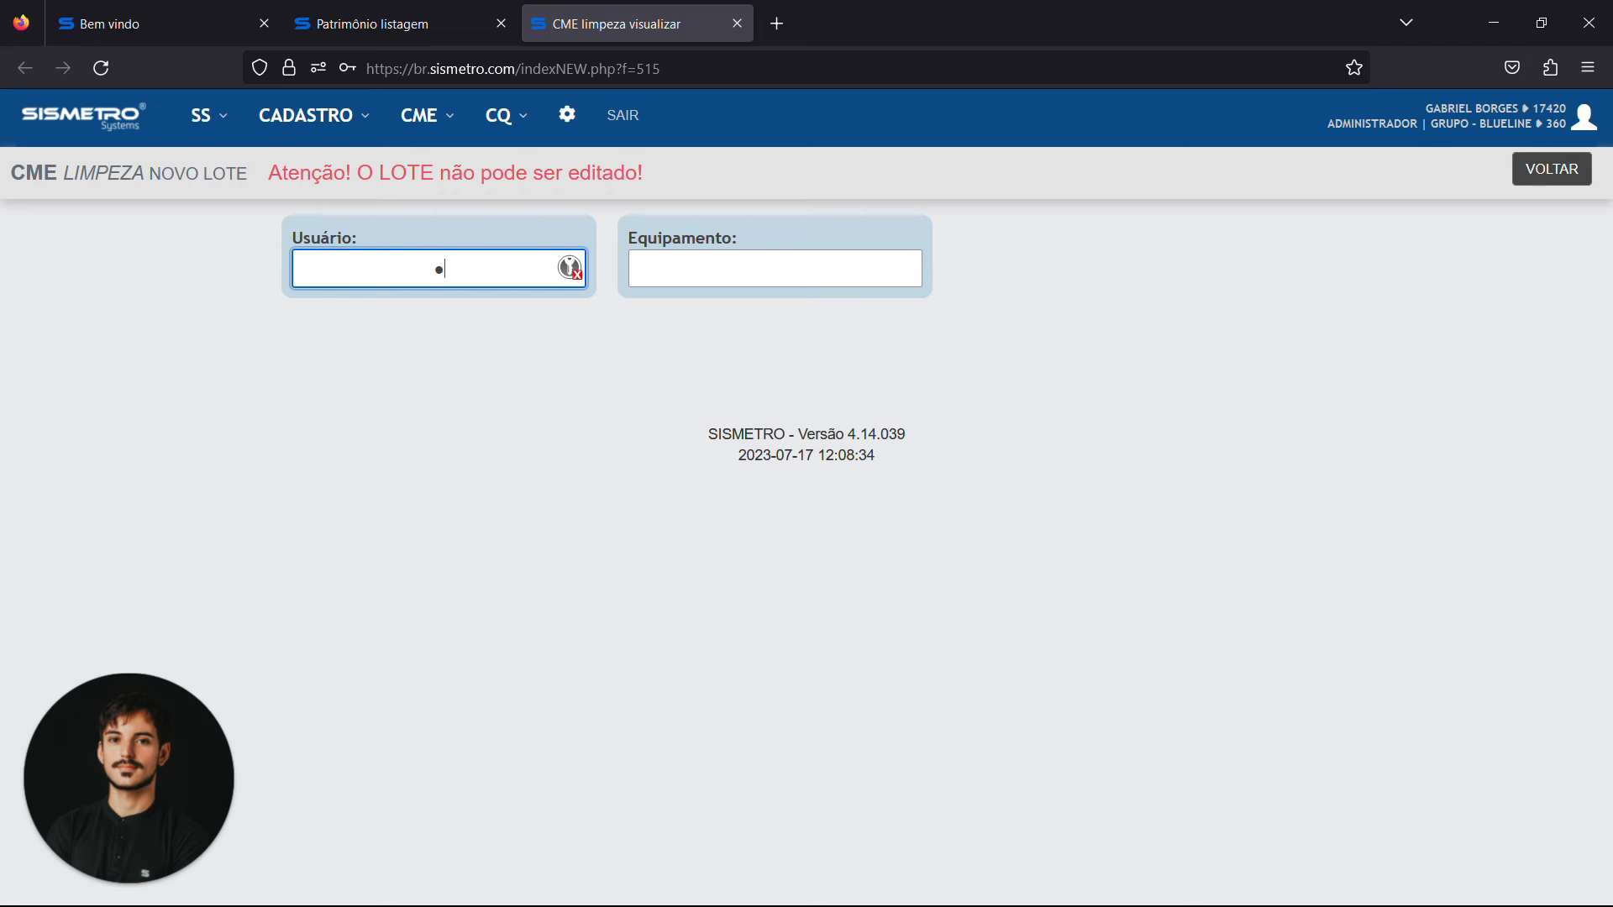
{"action": "type", "text": "••••"}
{"action": "key", "text": "Tab"}
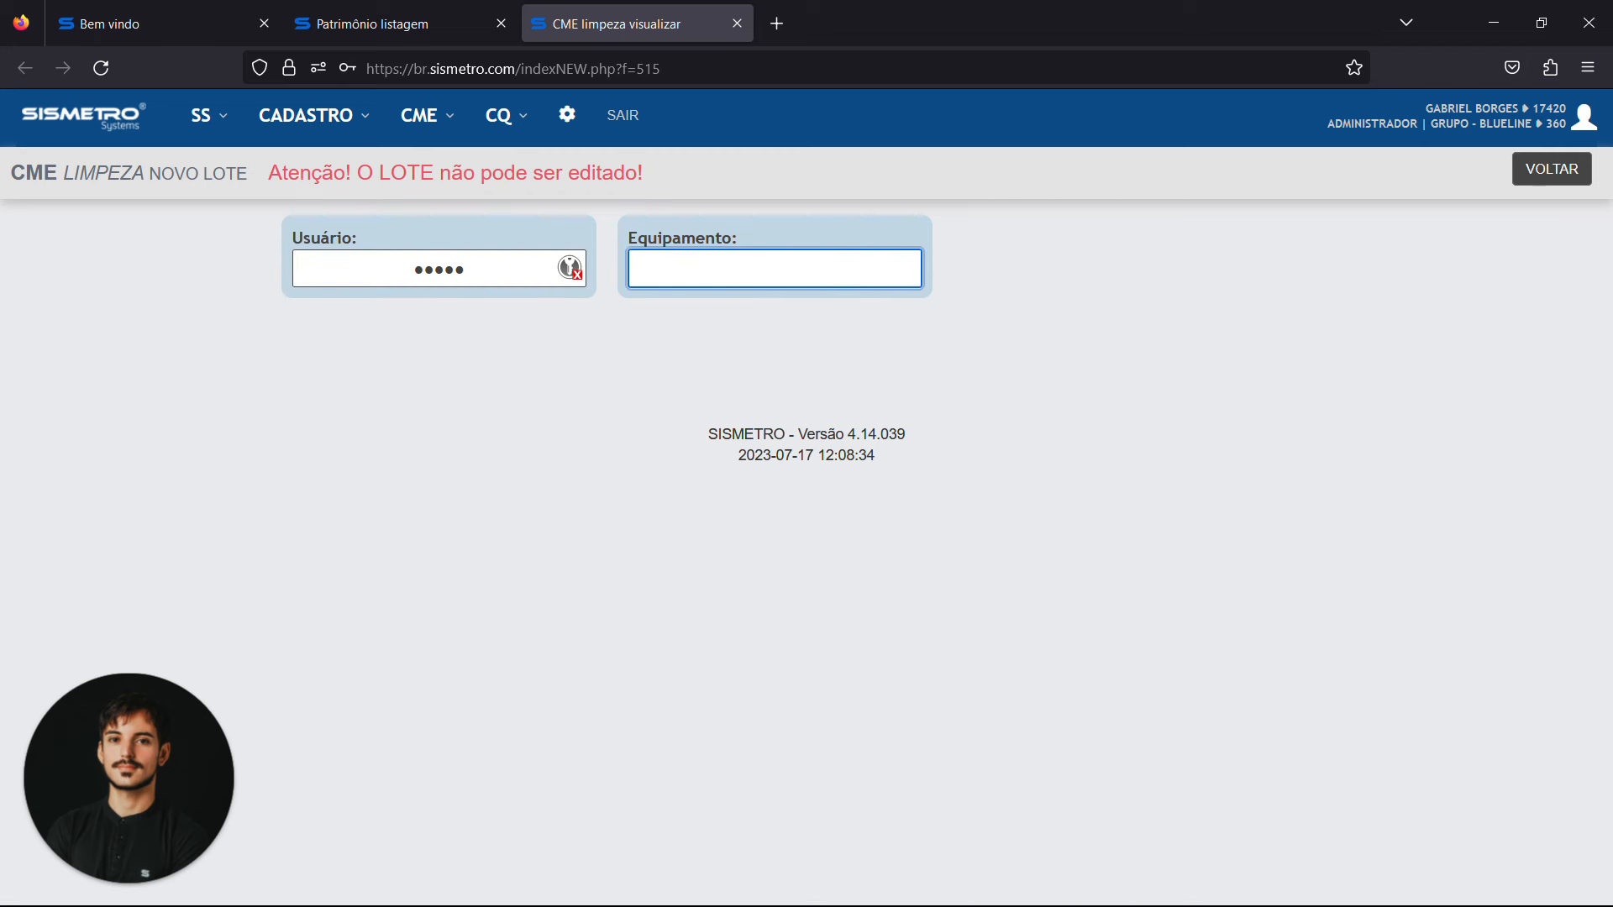
{"action": "key", "text": "shift+Tab"}
{"action": "double_click", "coordinate": [321, 239]}
{"action": "left_click", "coordinate": [465, 269]}
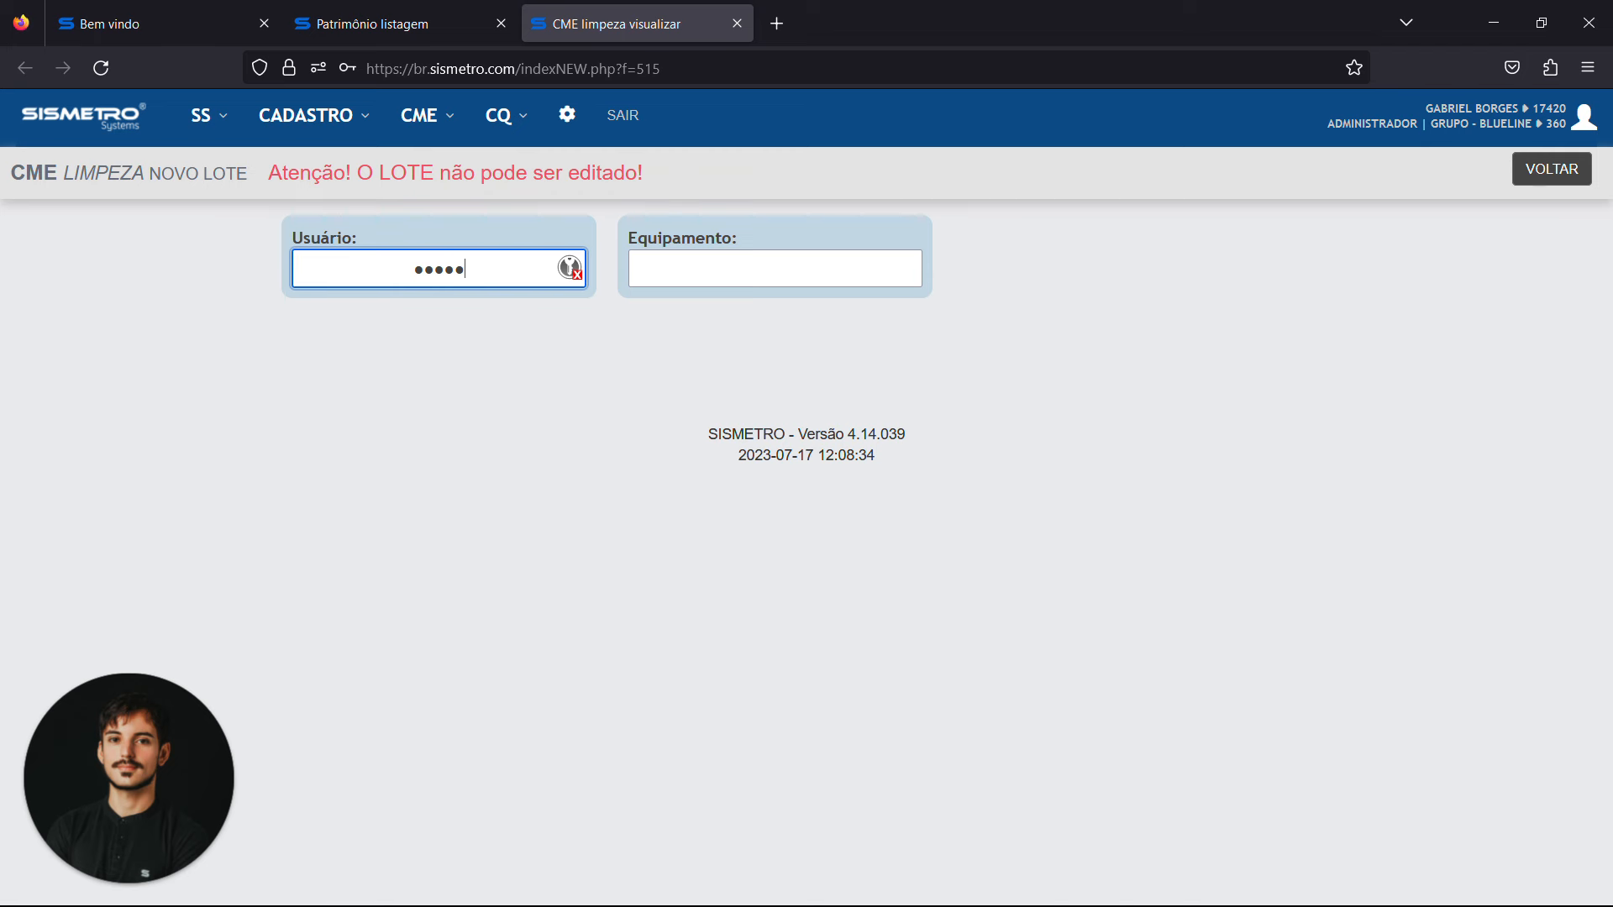
Filter the asset listing by the ENGENHARIA CLÍNICA category and locate the LIMPEZA MANUAL DE INSTRUMENTAL entry
{"action": "left_click", "coordinate": [774, 268]}
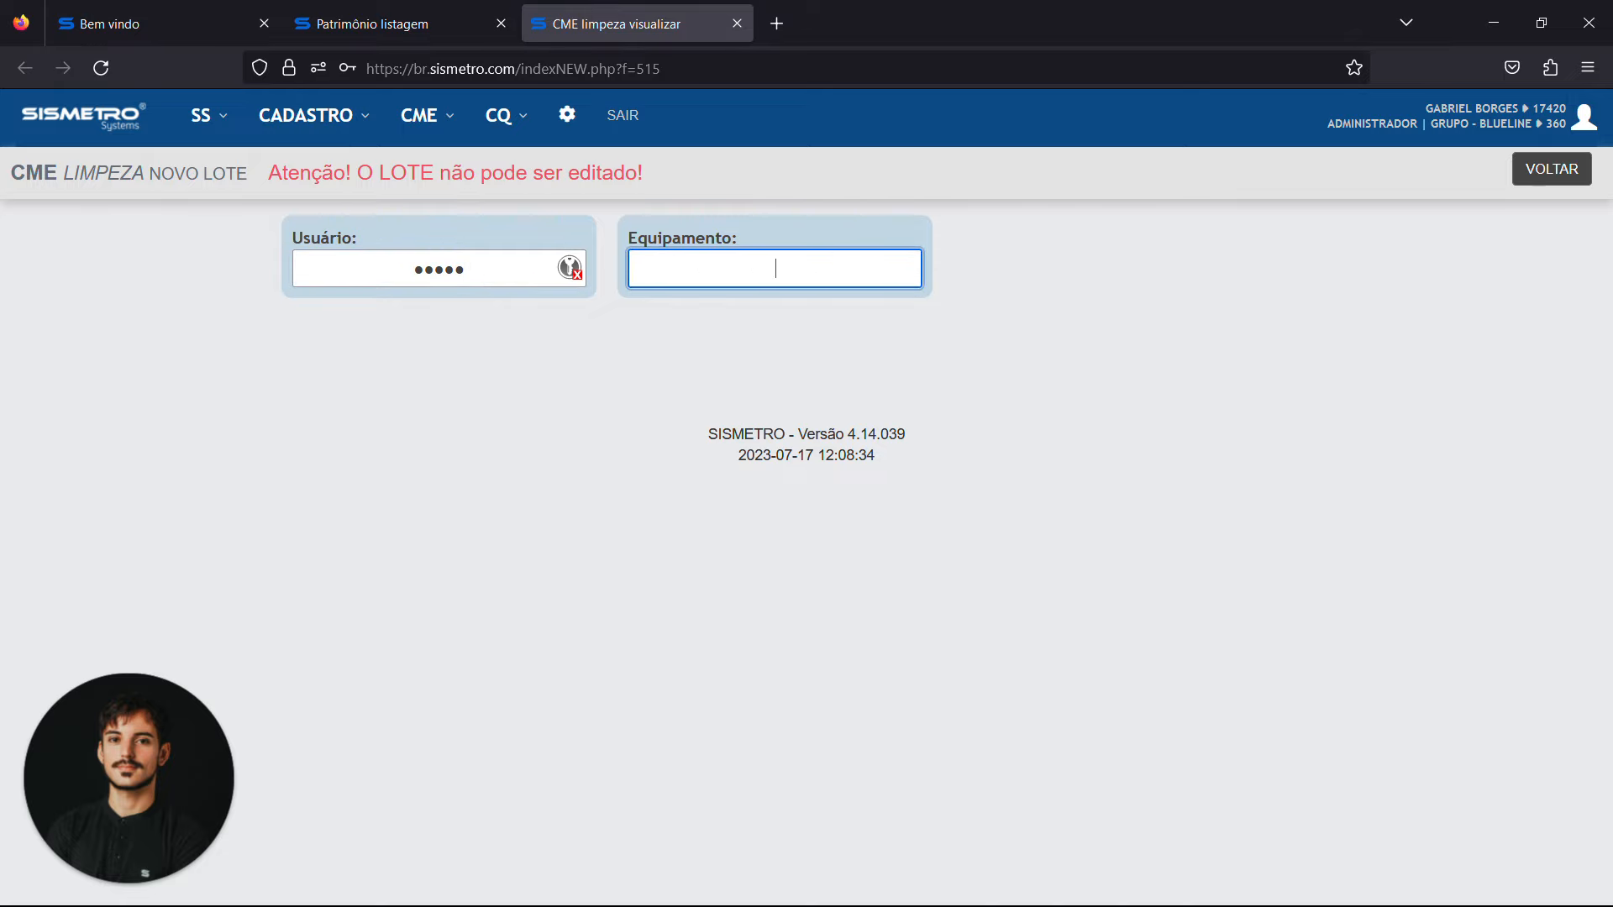
{"action": "left_click", "coordinate": [374, 24]}
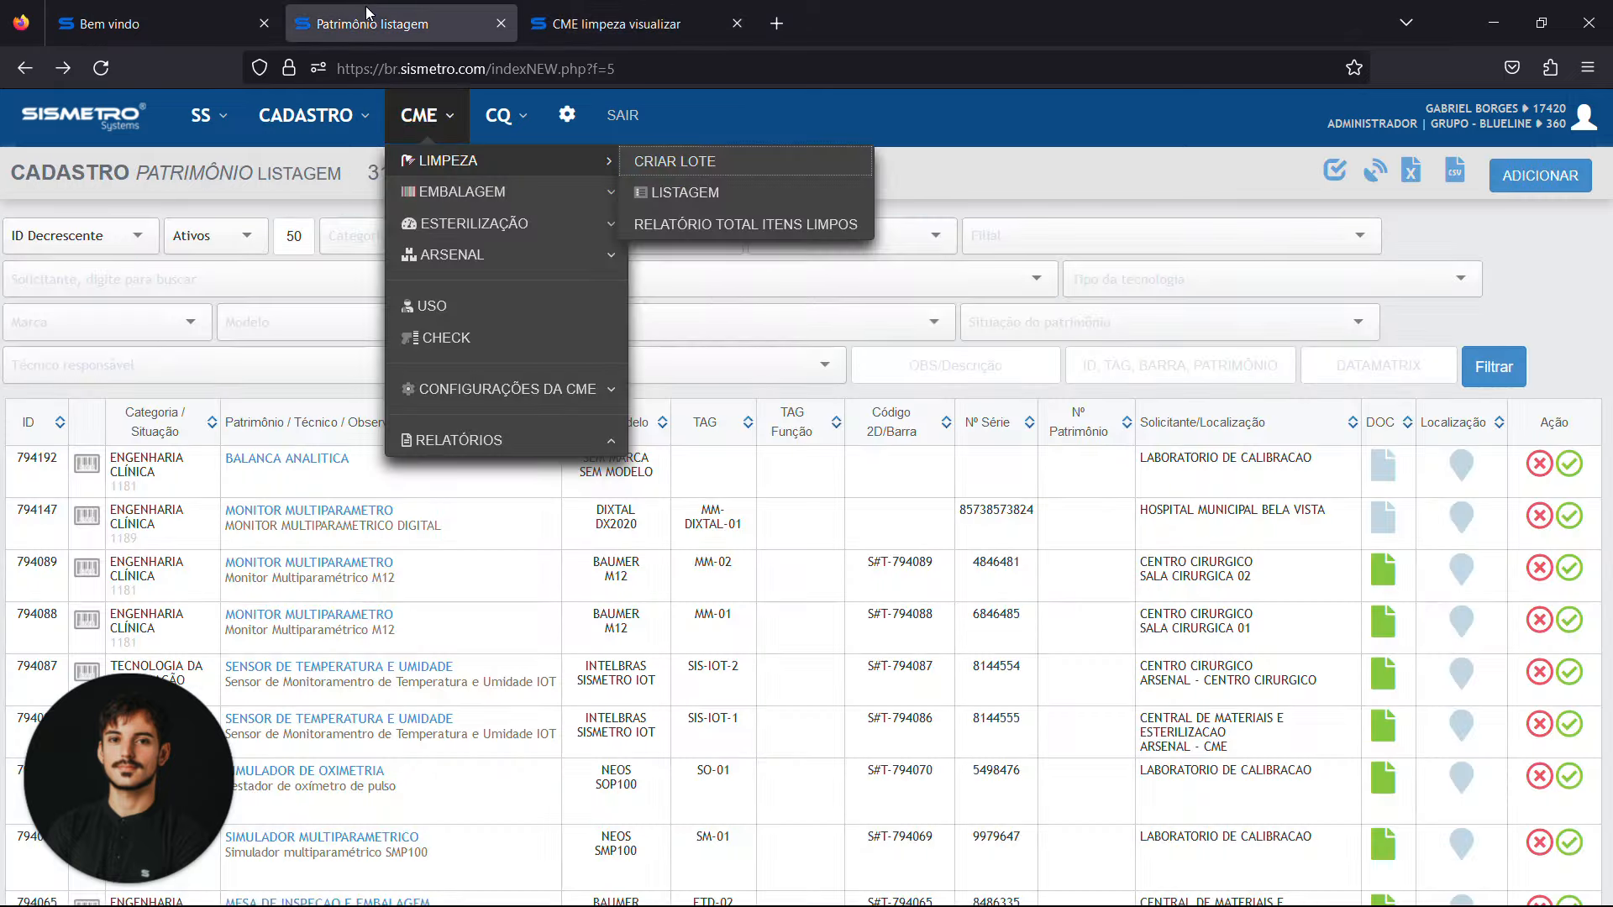
{"action": "left_click", "coordinate": [319, 192]}
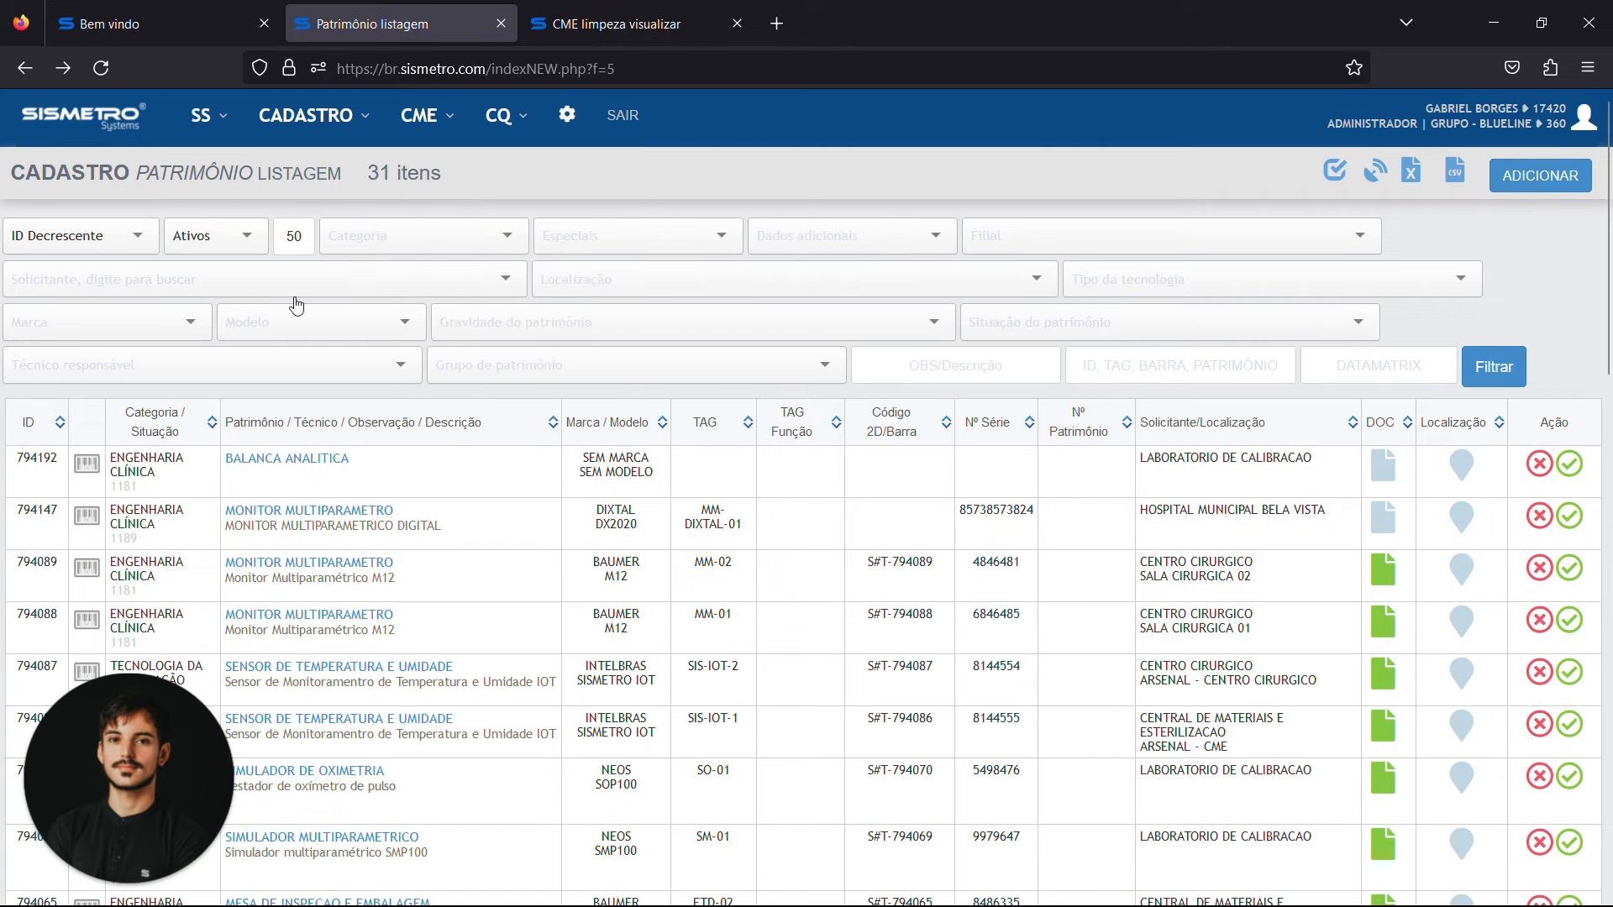
{"action": "left_click", "coordinate": [461, 225]}
{"action": "left_click", "coordinate": [463, 294]}
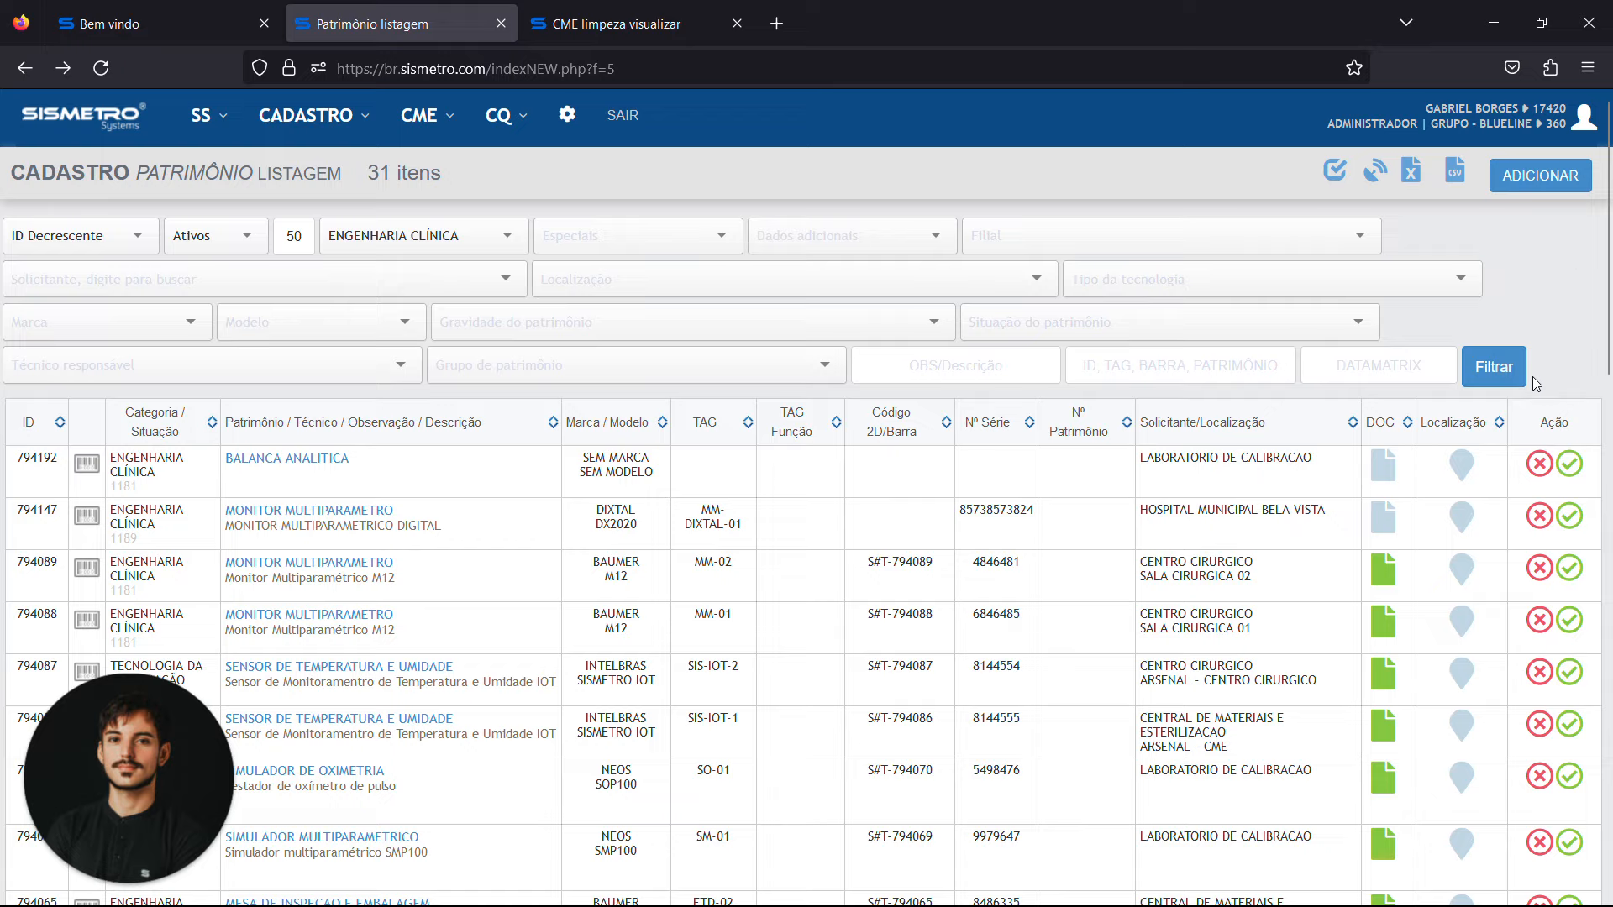
{"action": "left_click", "coordinate": [1499, 370]}
{"action": "scroll", "coordinate": [277, 377], "scroll_direction": "down", "scroll_amount": 5}
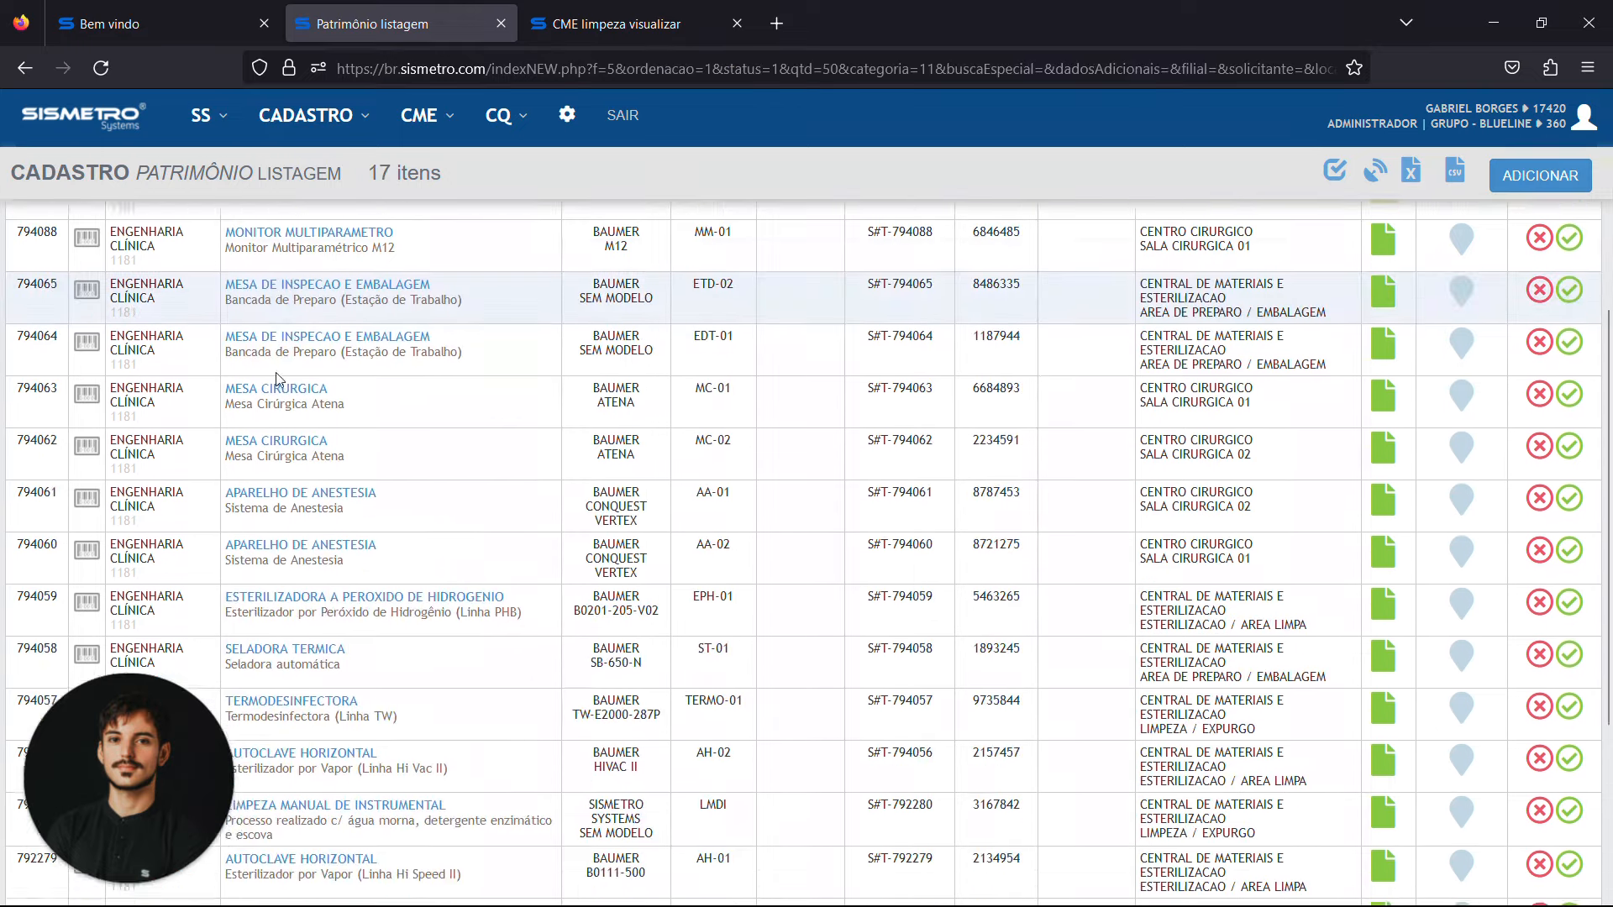
{"action": "scroll", "coordinate": [277, 377], "scroll_direction": "down", "scroll_amount": 4}
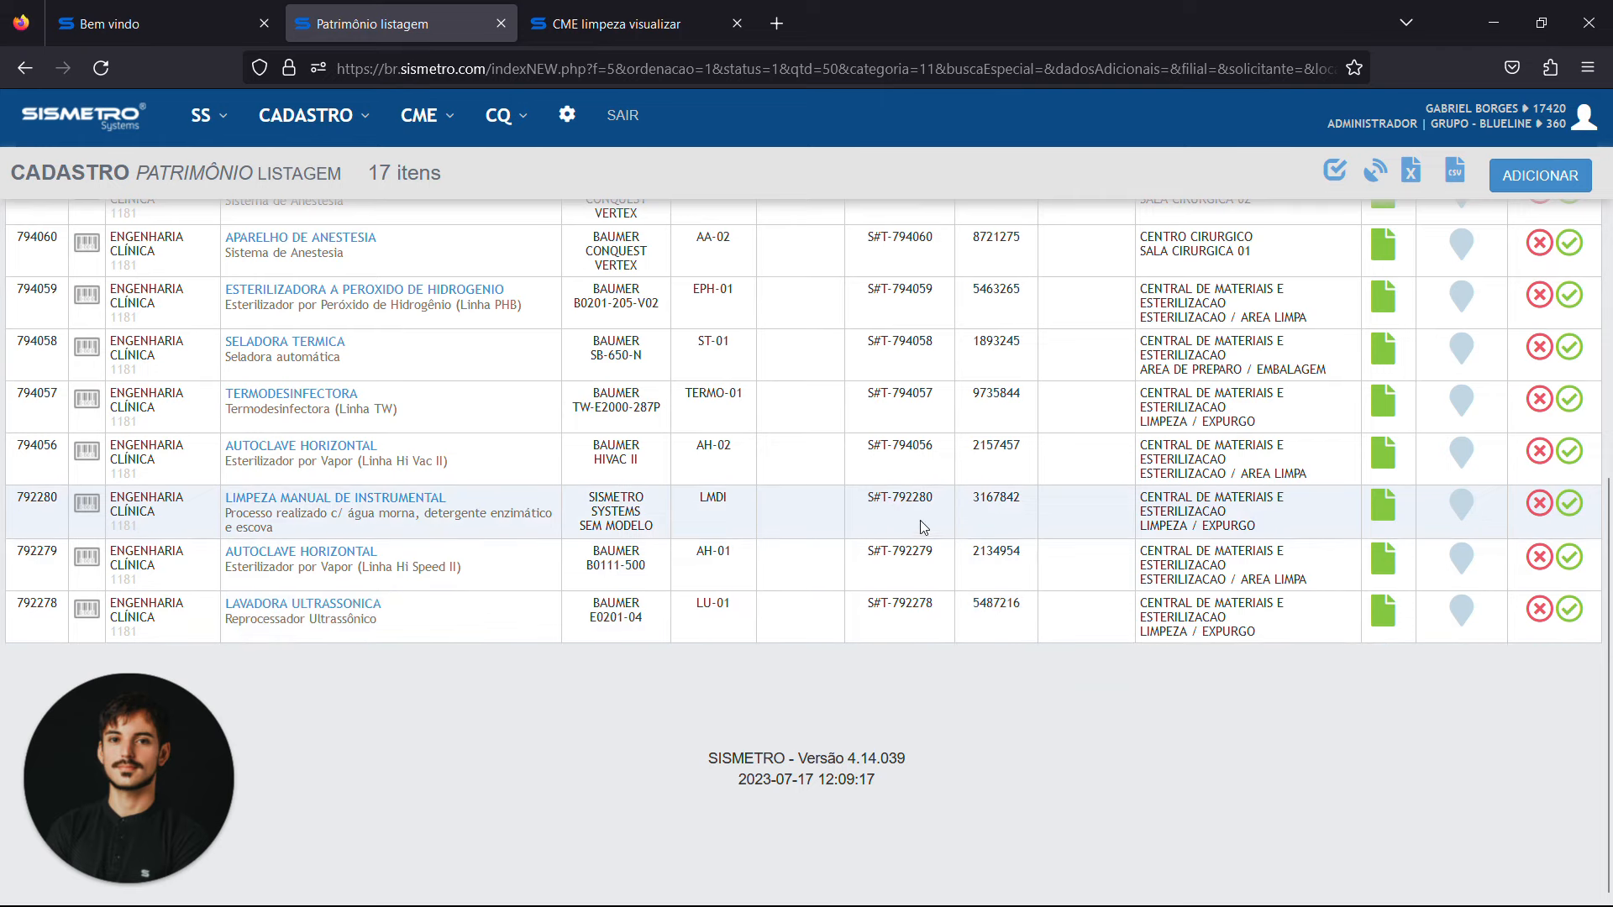
Copy the 2D code S#T-792280 into the batch's Equipamento field, and choose LIMPEZA DE INSTRUMENTAL as the cycle
{"action": "triple_click", "coordinate": [900, 497]}
{"action": "key", "text": "ctrl+c"}
{"action": "left_click", "coordinate": [564, 10]}
{"action": "key", "text": "ctrl+v"}
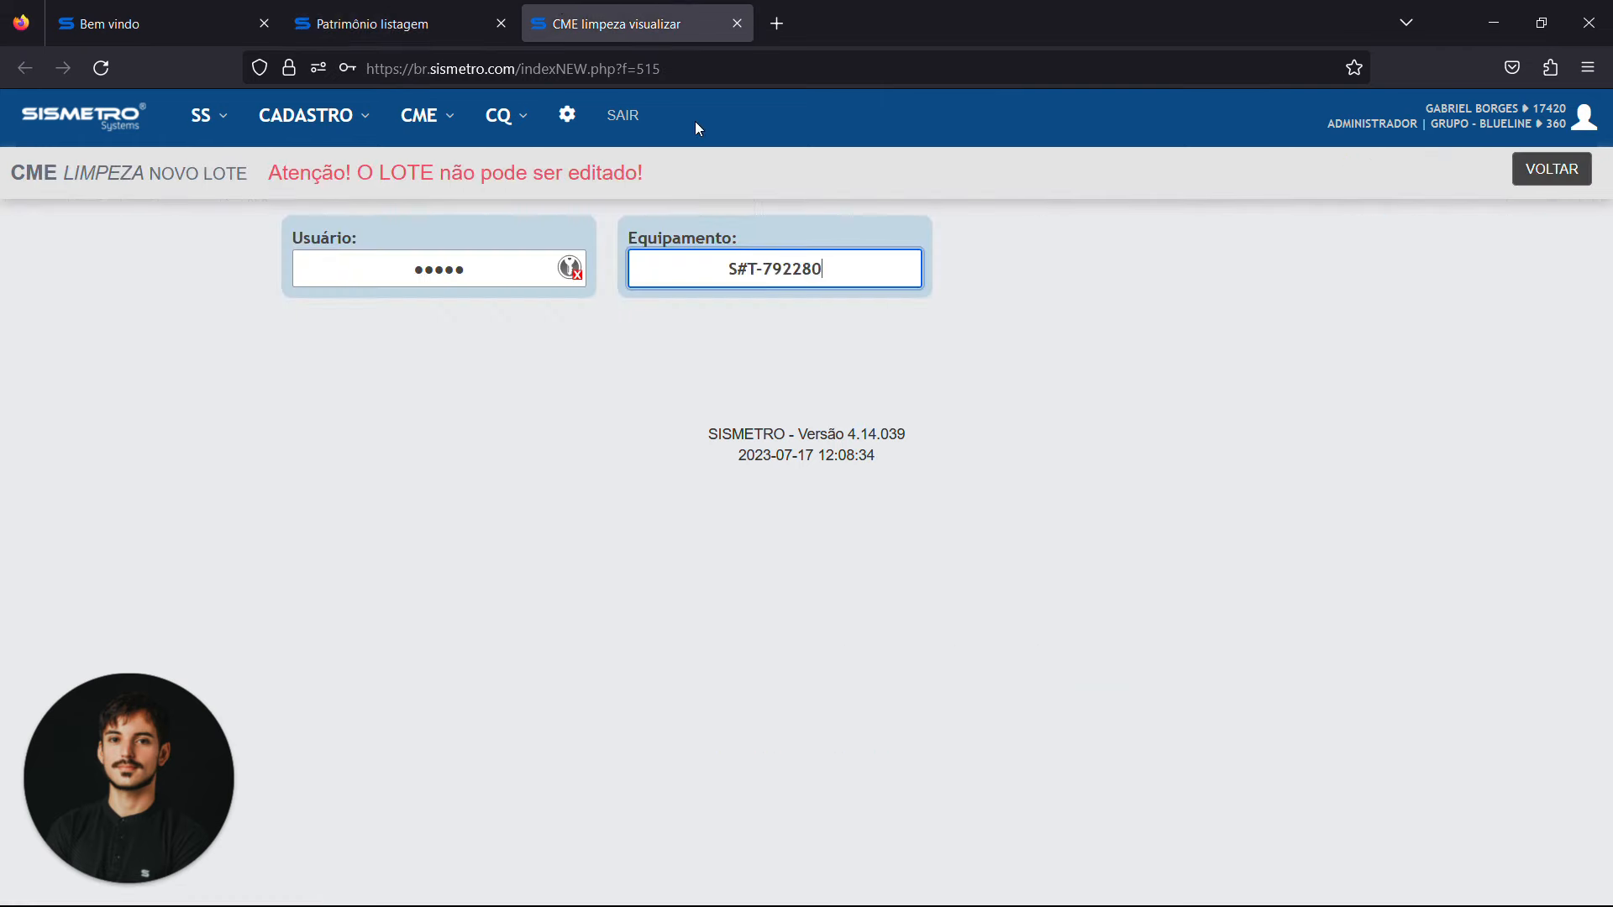
{"action": "key", "text": "Return"}
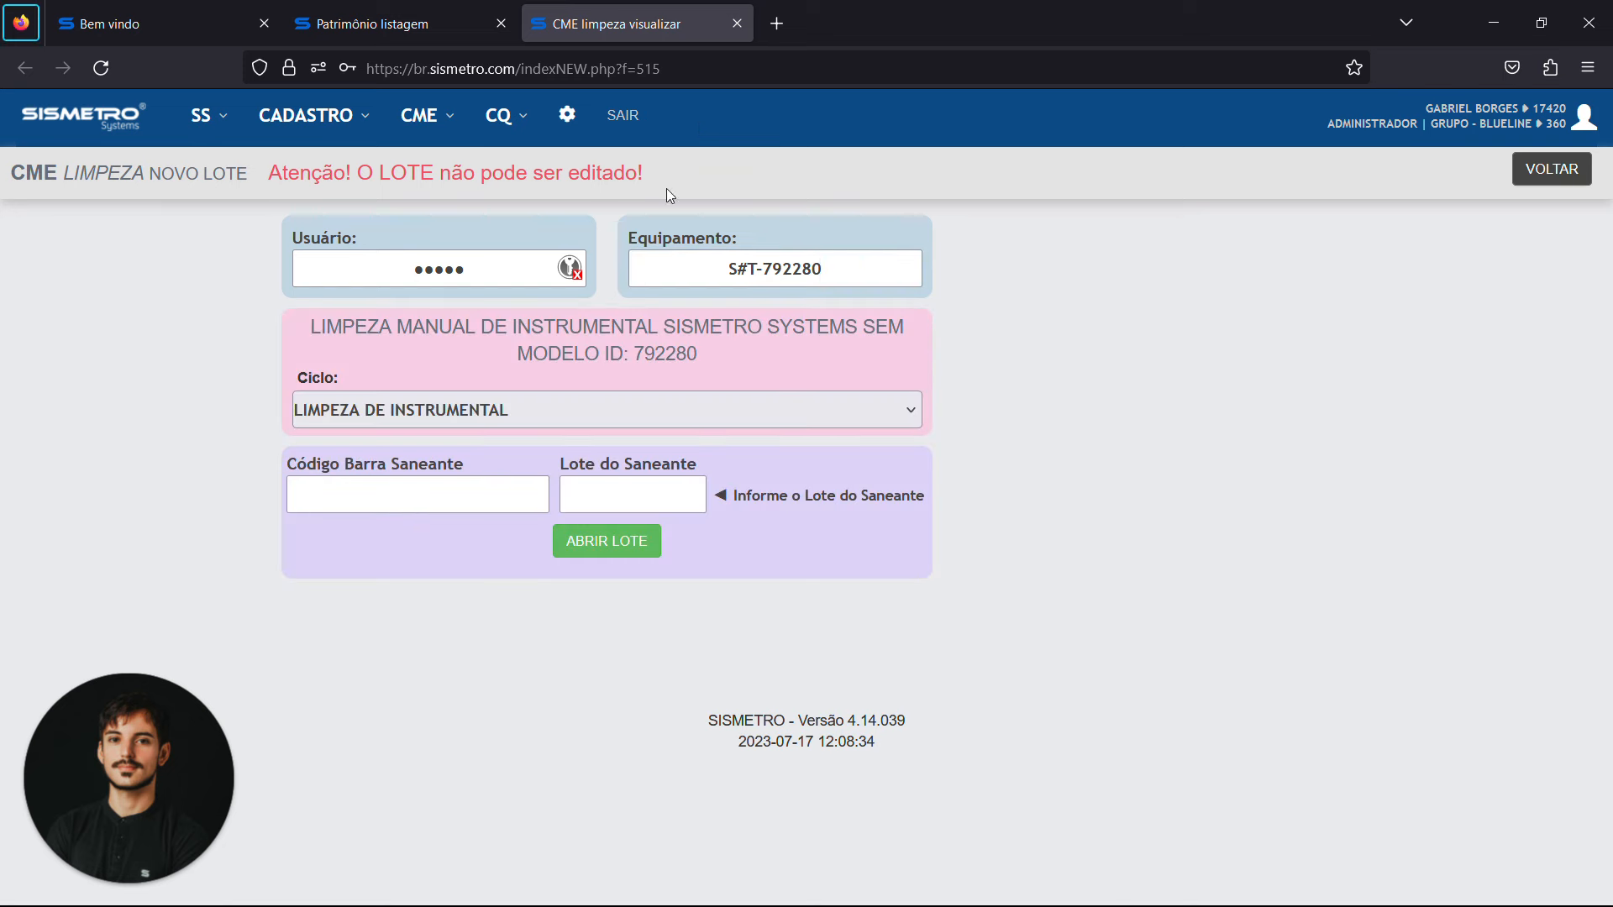
{"action": "left_click", "coordinate": [457, 411]}
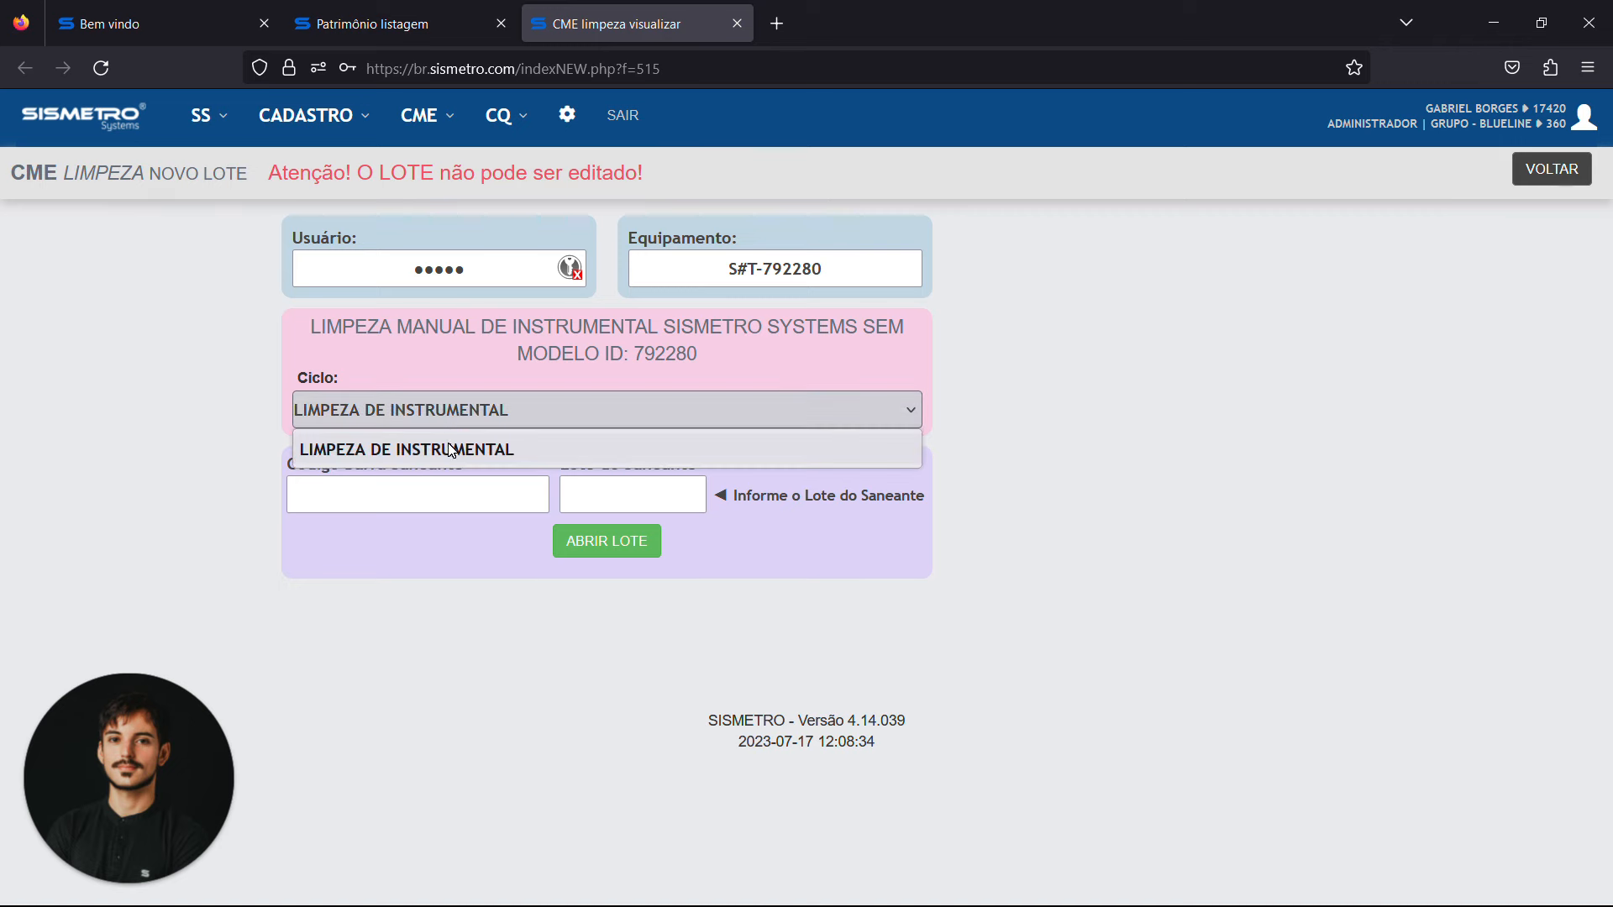
{"action": "left_click", "coordinate": [451, 451]}
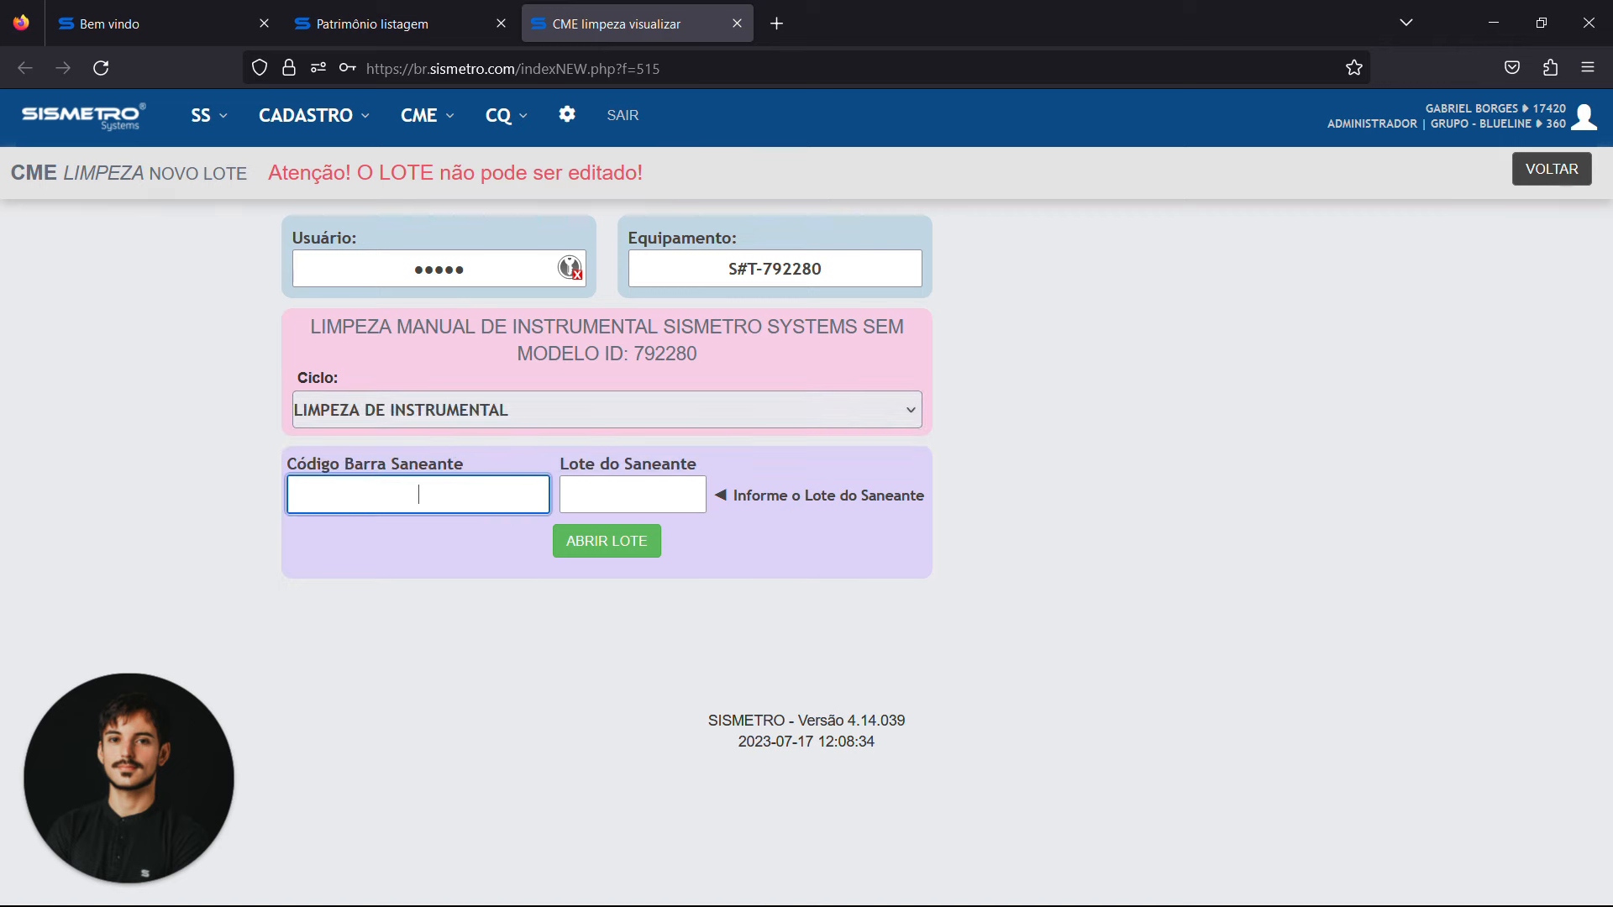
Look up the enzymatic detergent's code in the CME saneante listing in a separate tab, and open its printable code label
{"action": "left_click", "coordinate": [567, 117]}
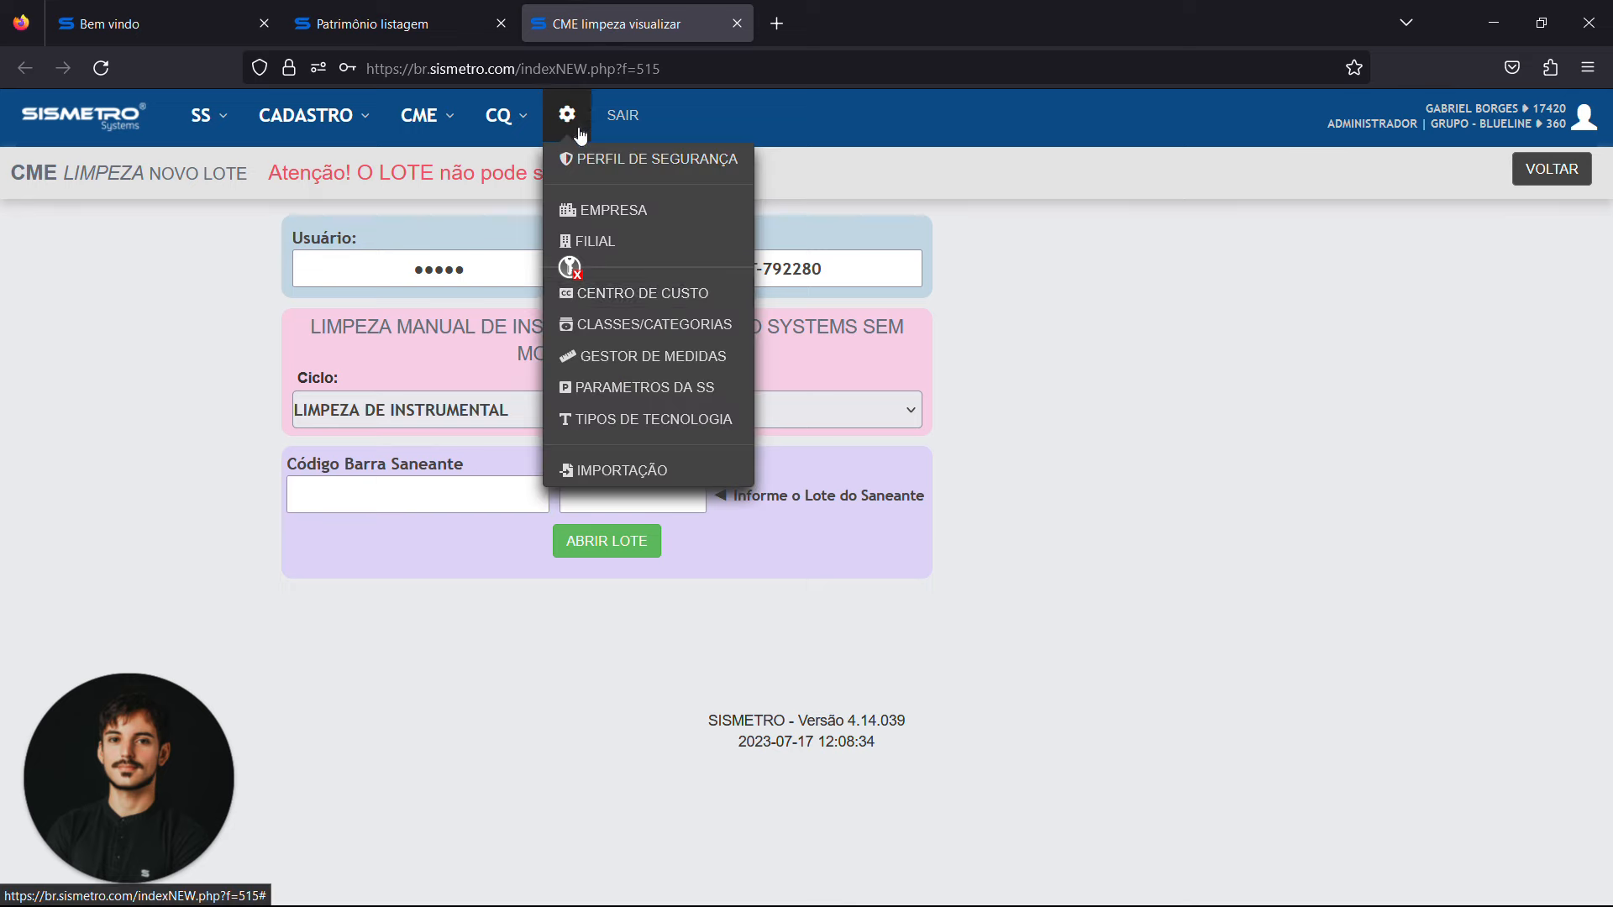
{"action": "left_click", "coordinate": [424, 117]}
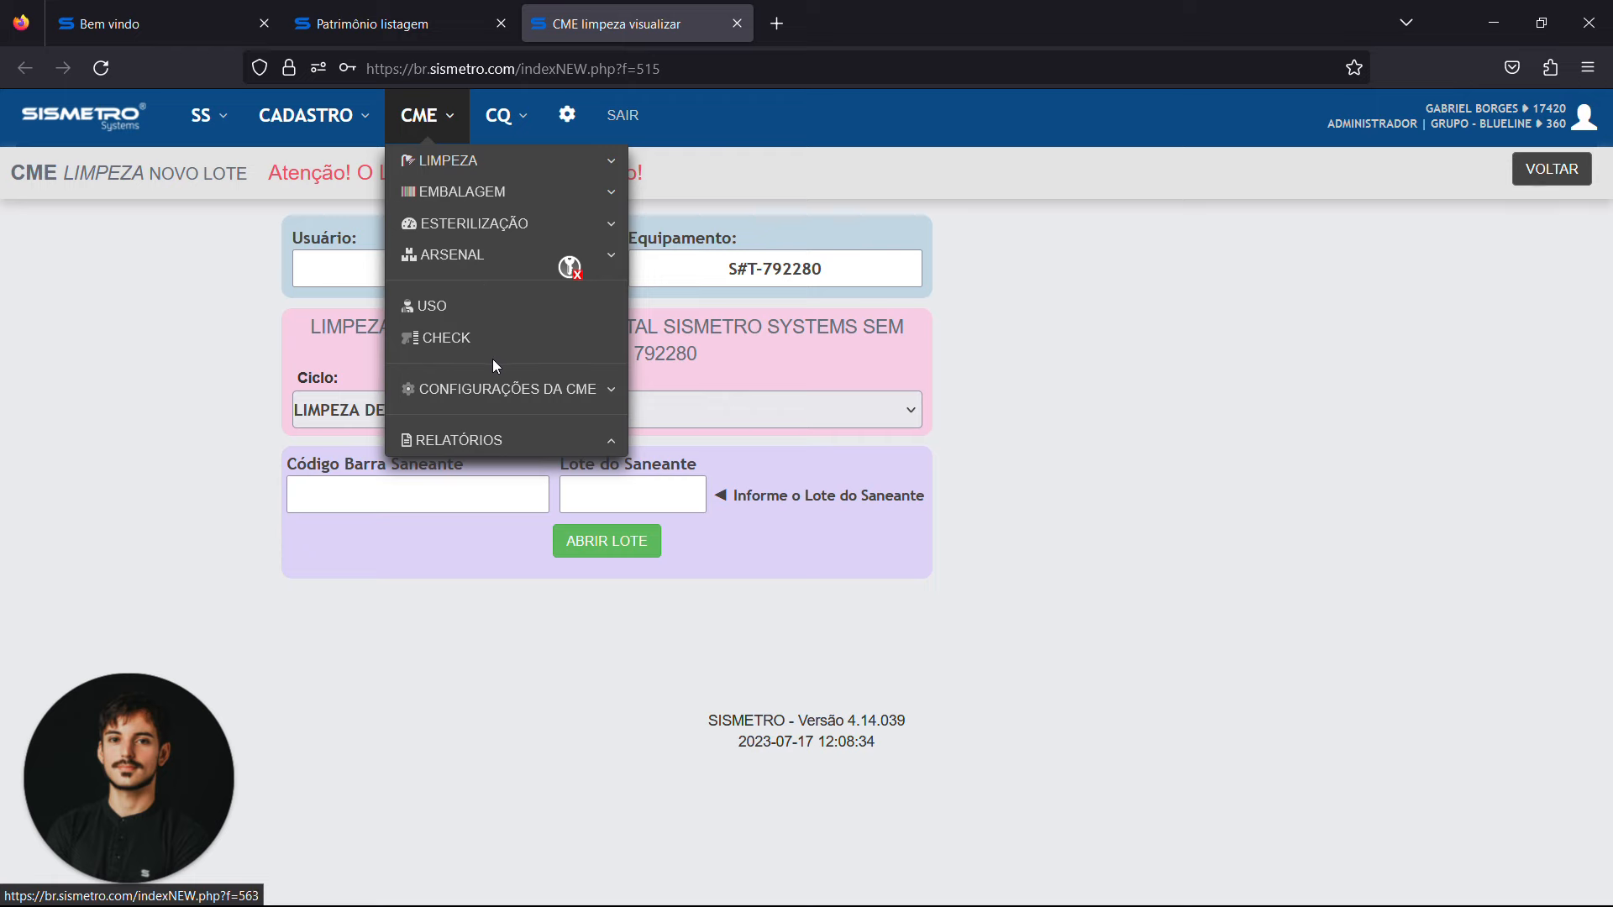
{"action": "middle_click", "coordinate": [504, 389]}
{"action": "middle_click", "coordinate": [730, 392]}
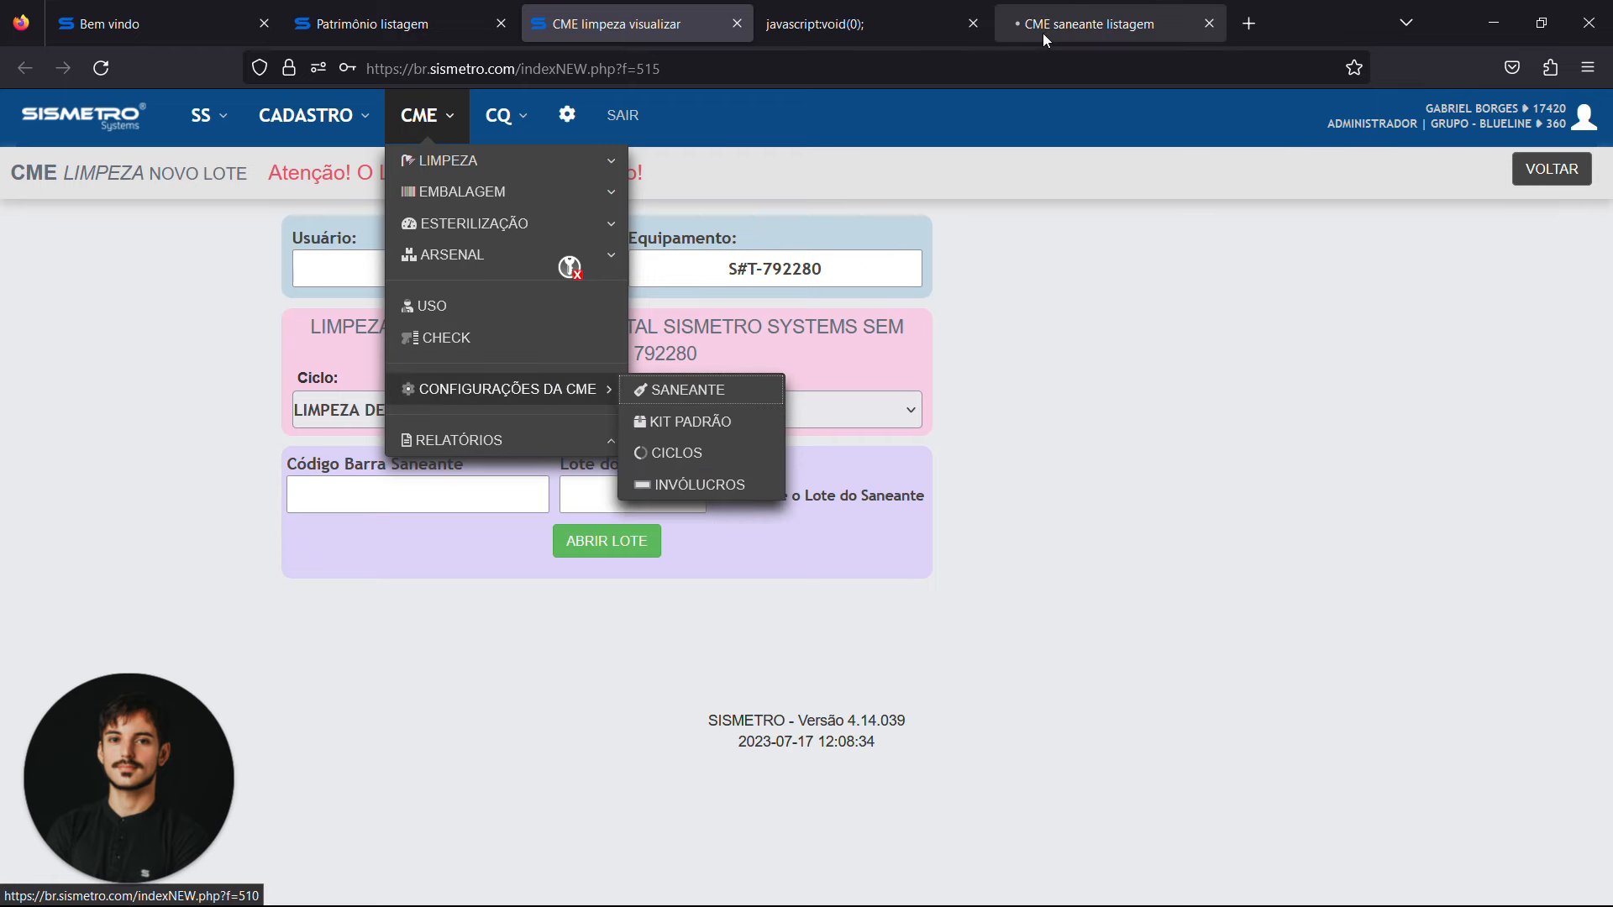
{"action": "left_click", "coordinate": [966, 27]}
{"action": "left_click", "coordinate": [984, 27]}
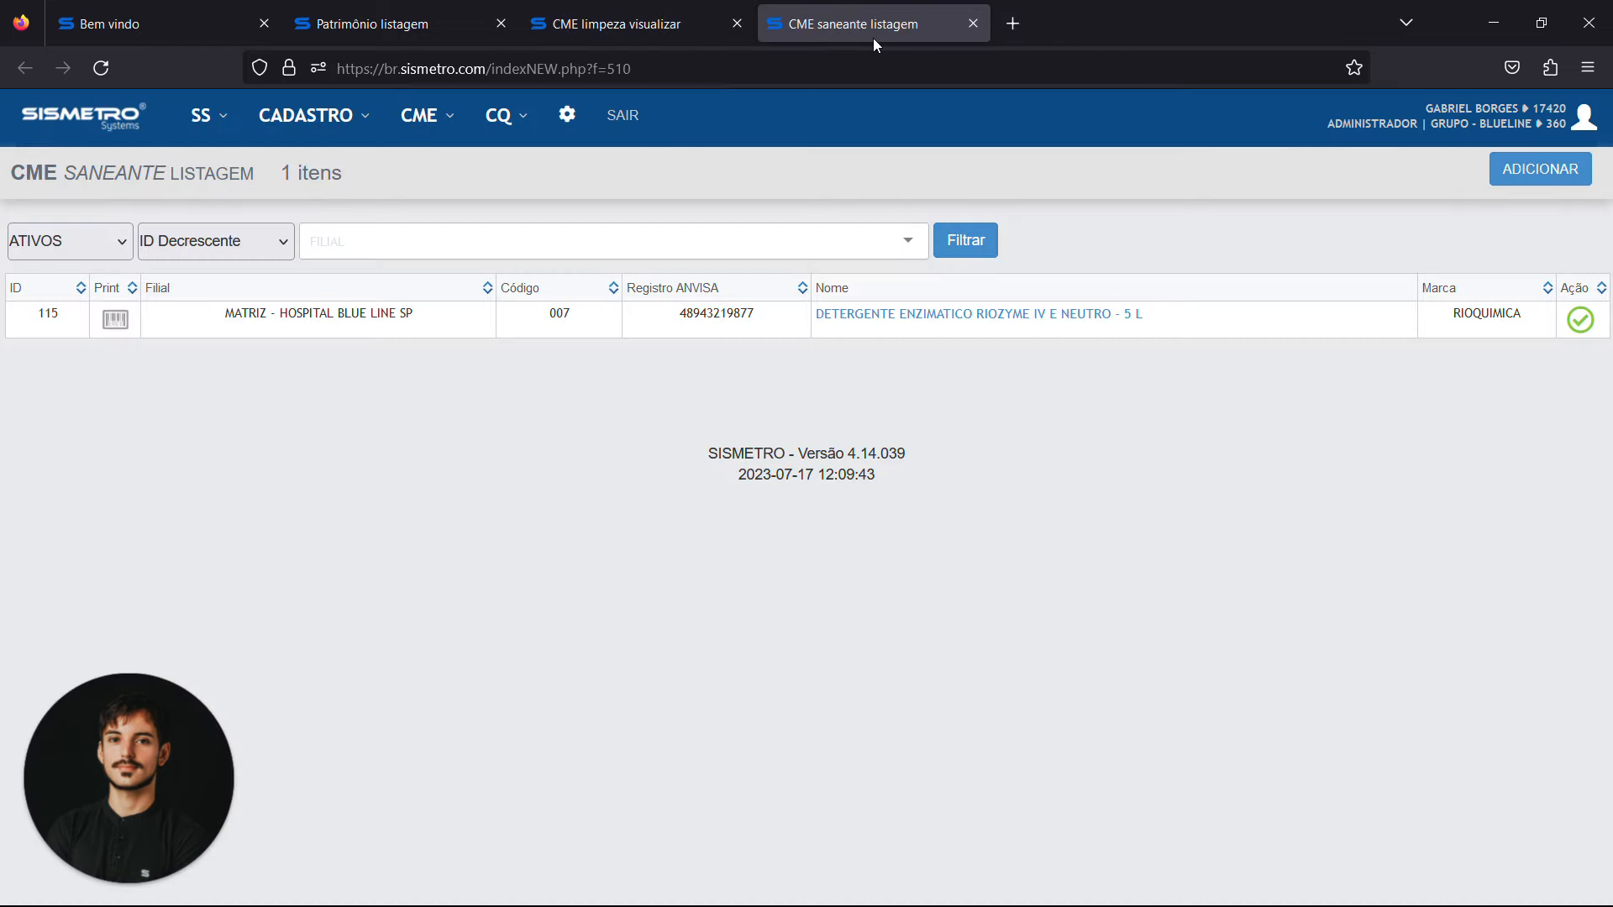
{"action": "left_click", "coordinate": [115, 320]}
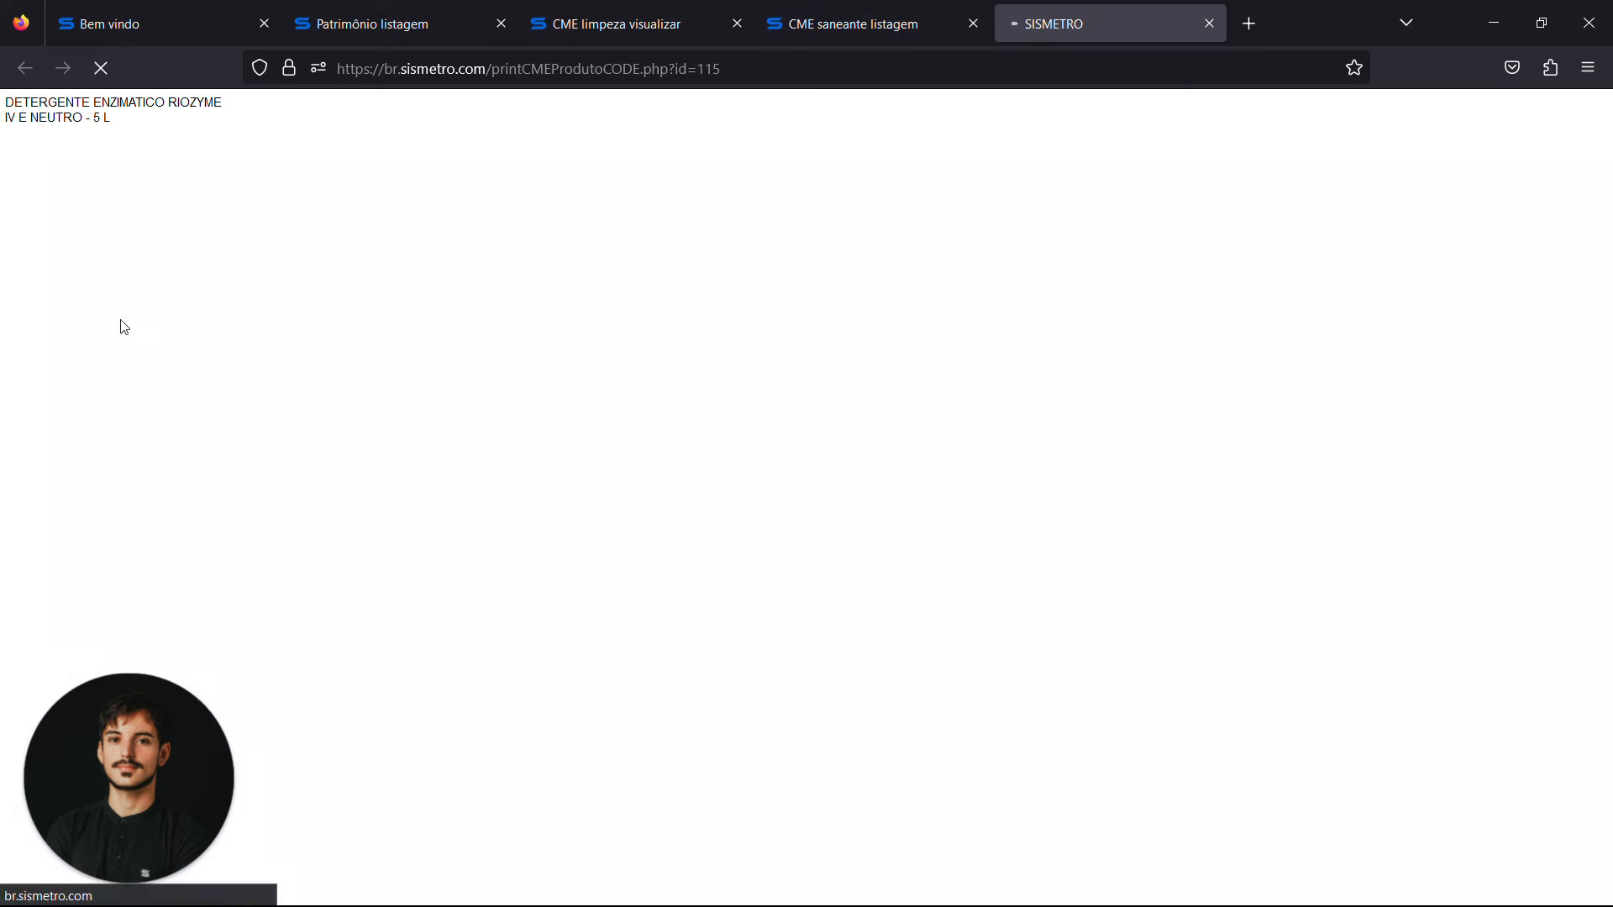
{"action": "left_click", "coordinate": [901, 10]}
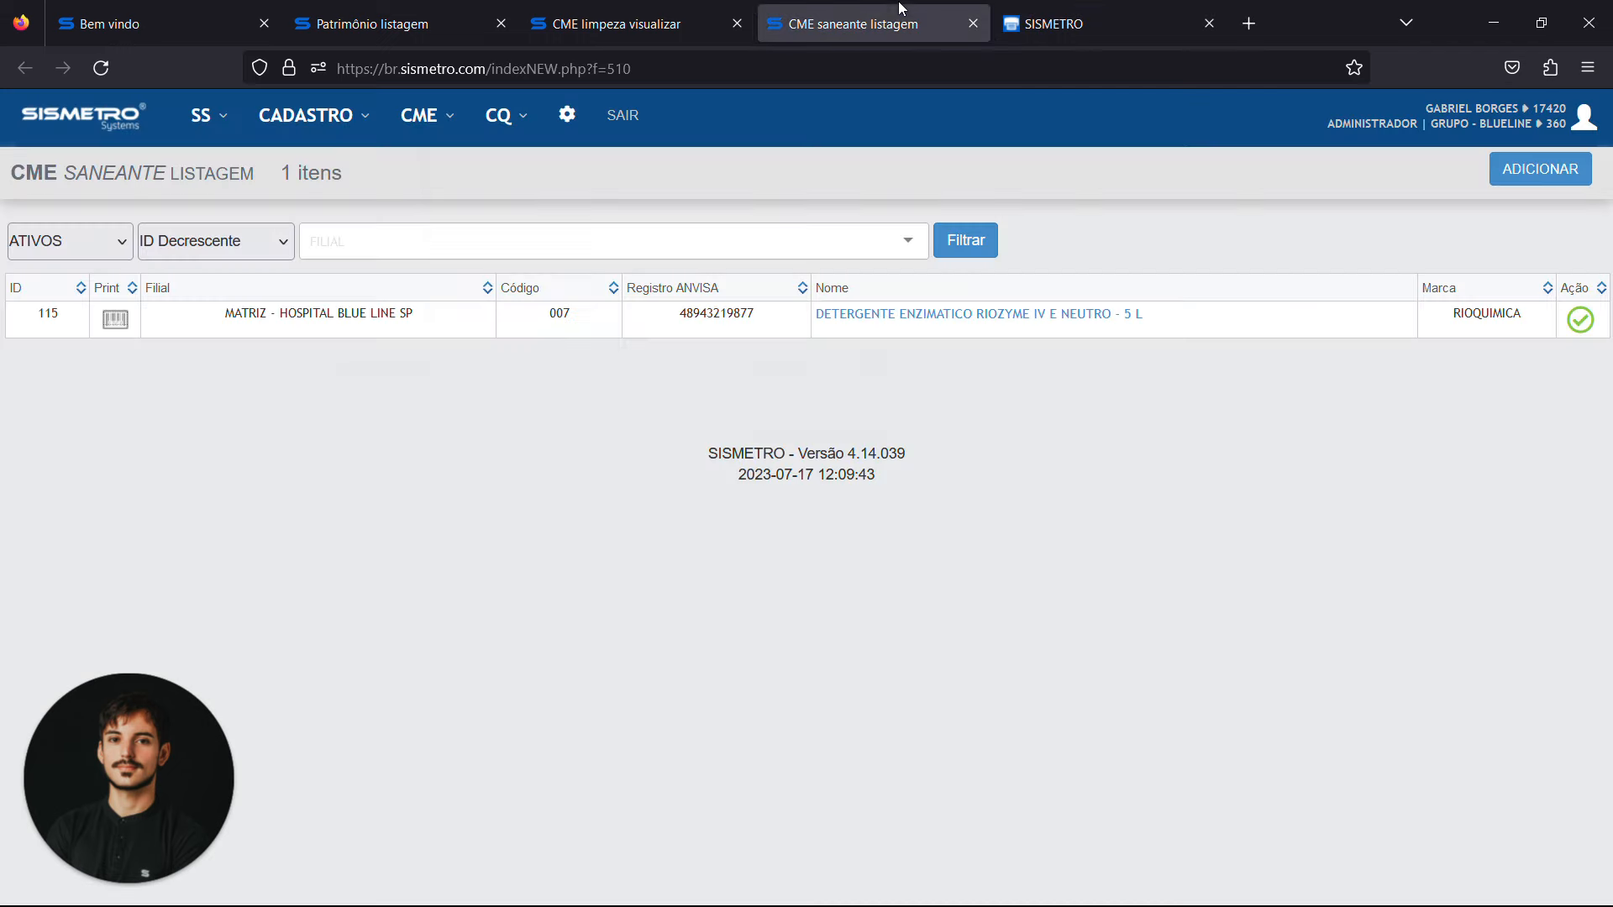
Fill in the cleaning batch's saneante barcode as 007 and the saneante lot as 0101
{"action": "left_click", "coordinate": [752, 7]}
{"action": "left_click", "coordinate": [418, 494]}
{"action": "type", "text": "0"}
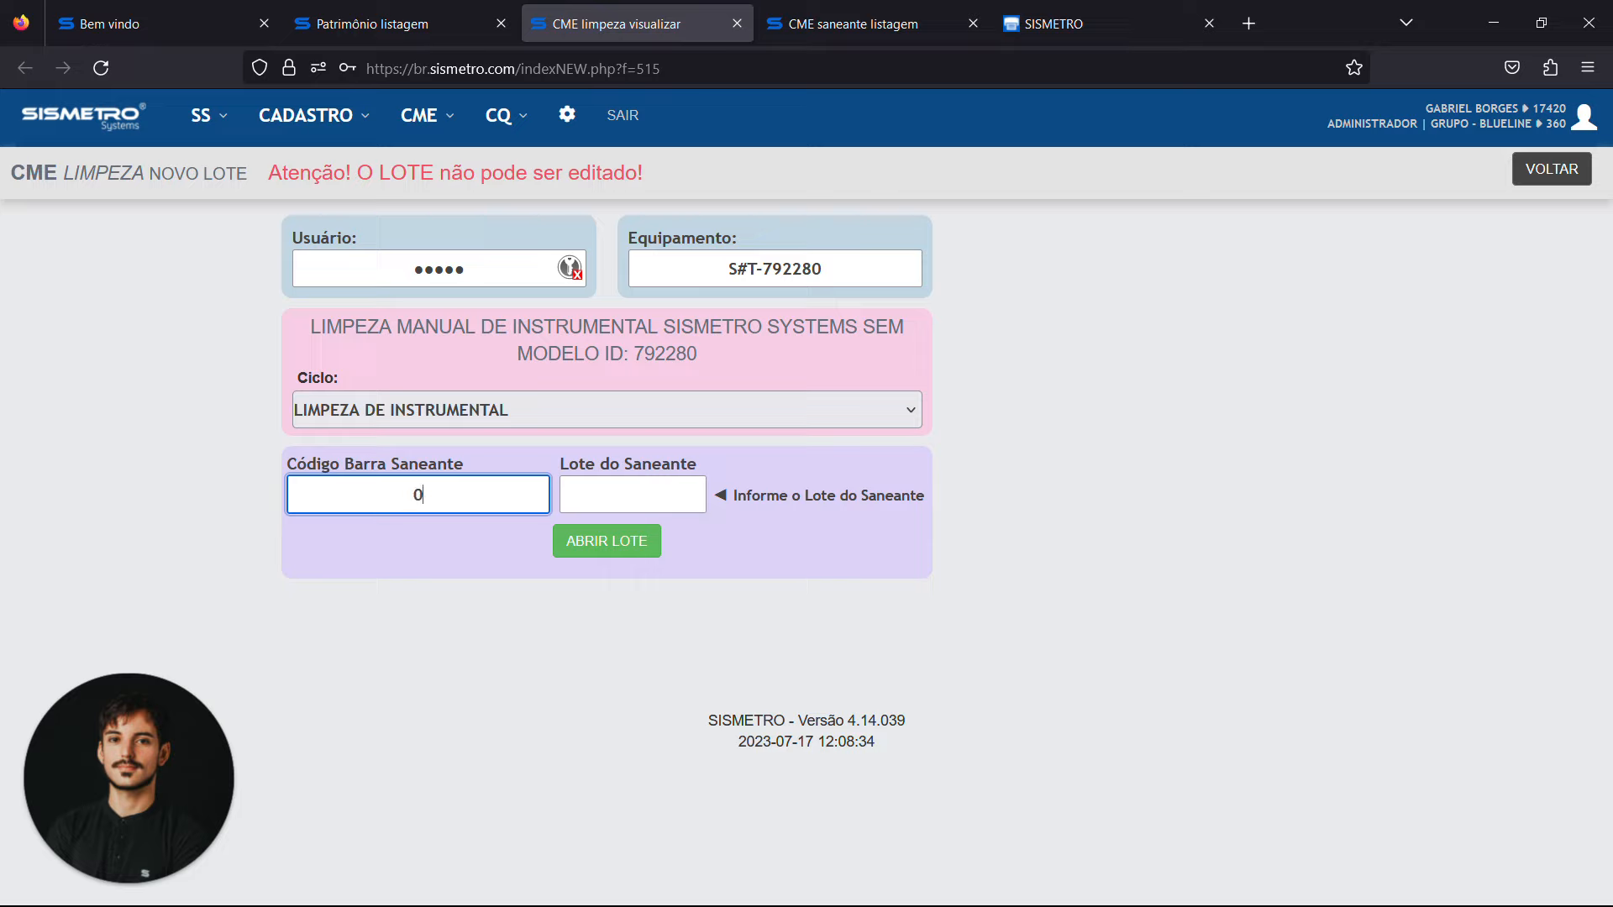
{"action": "type", "text": "07"}
{"action": "key", "text": "Tab"}
{"action": "type", "text": "0101"}
{"action": "key", "text": "Tab"}
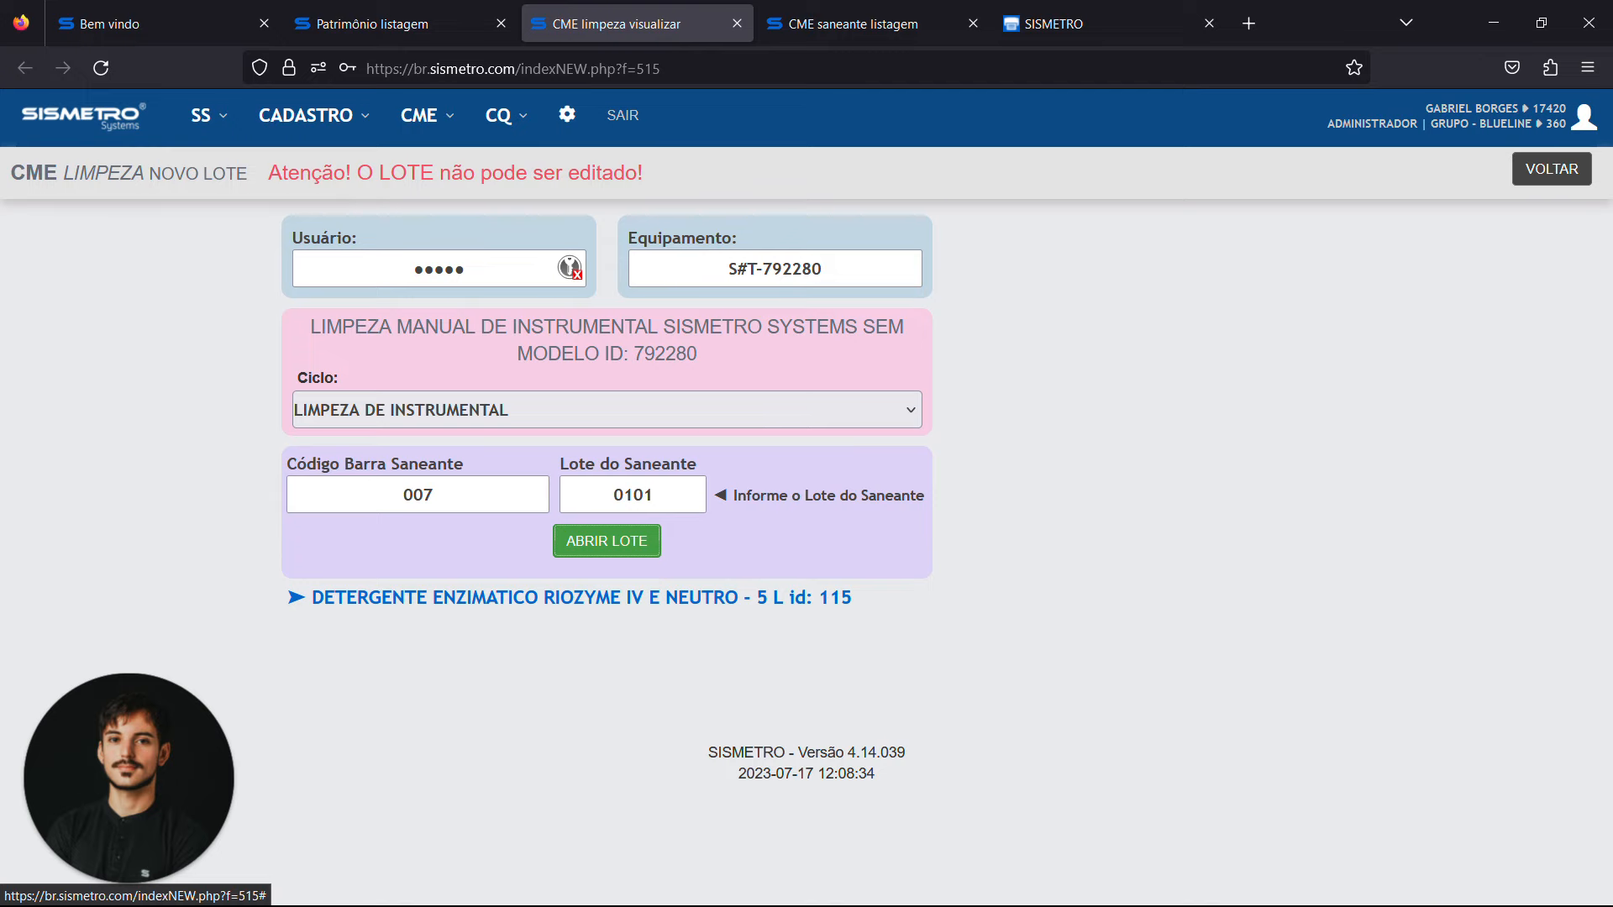
Open the cleaning batch, decline saving the password in the browser, and review the batch's header details
{"action": "left_click", "coordinate": [629, 540]}
{"action": "left_click", "coordinate": [648, 582]}
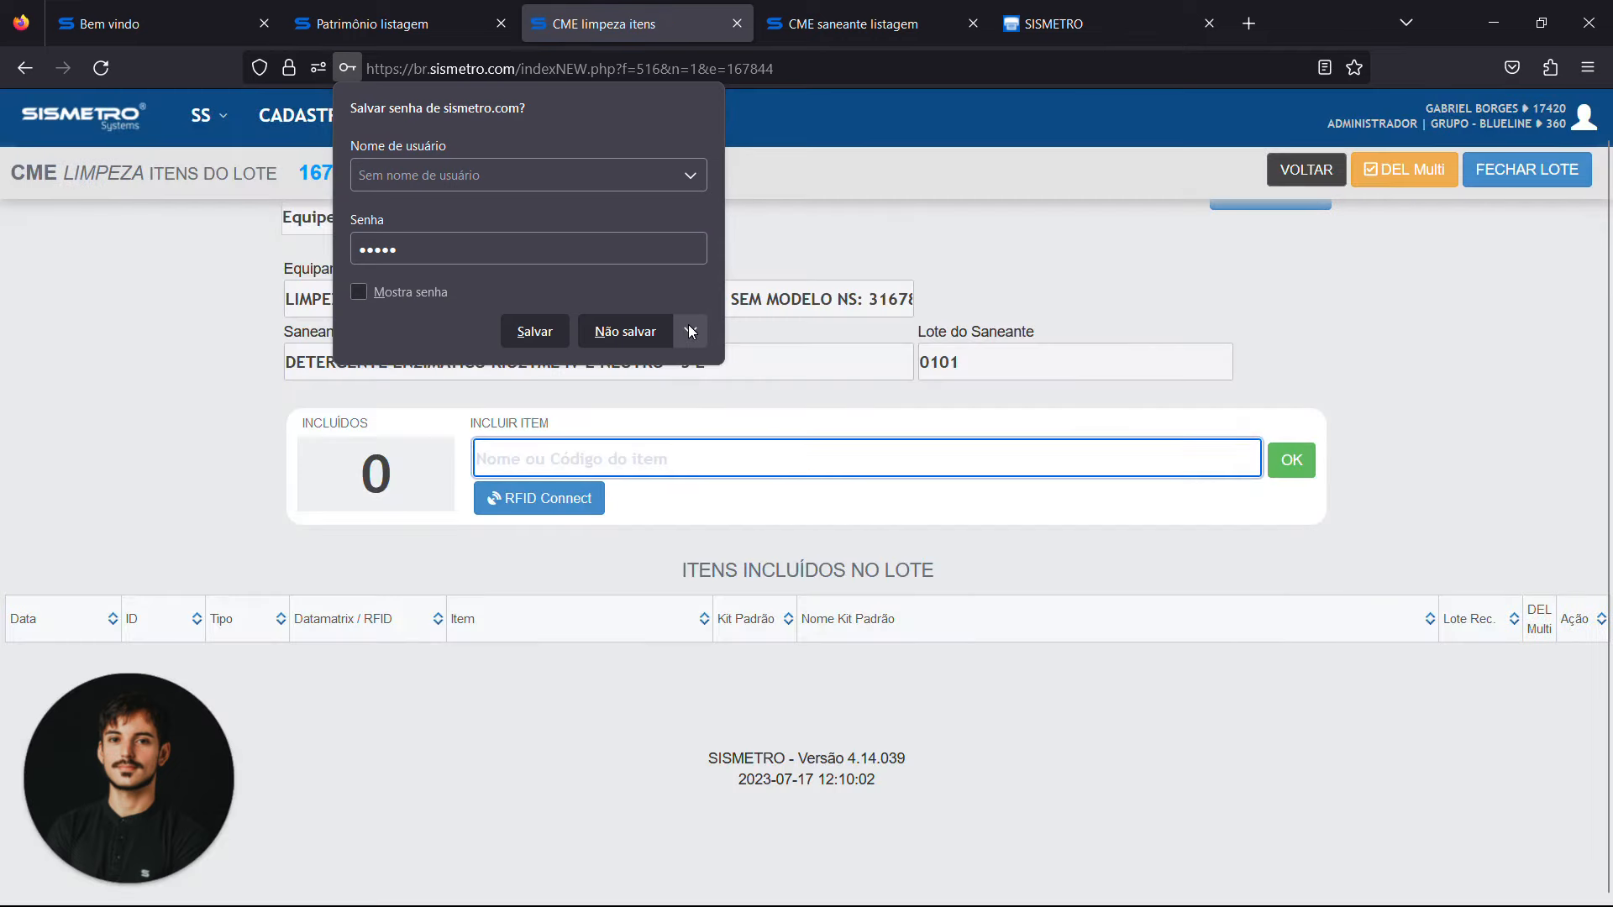
{"action": "left_click", "coordinate": [612, 328]}
{"action": "scroll", "coordinate": [611, 323], "scroll_direction": "up", "scroll_amount": 1}
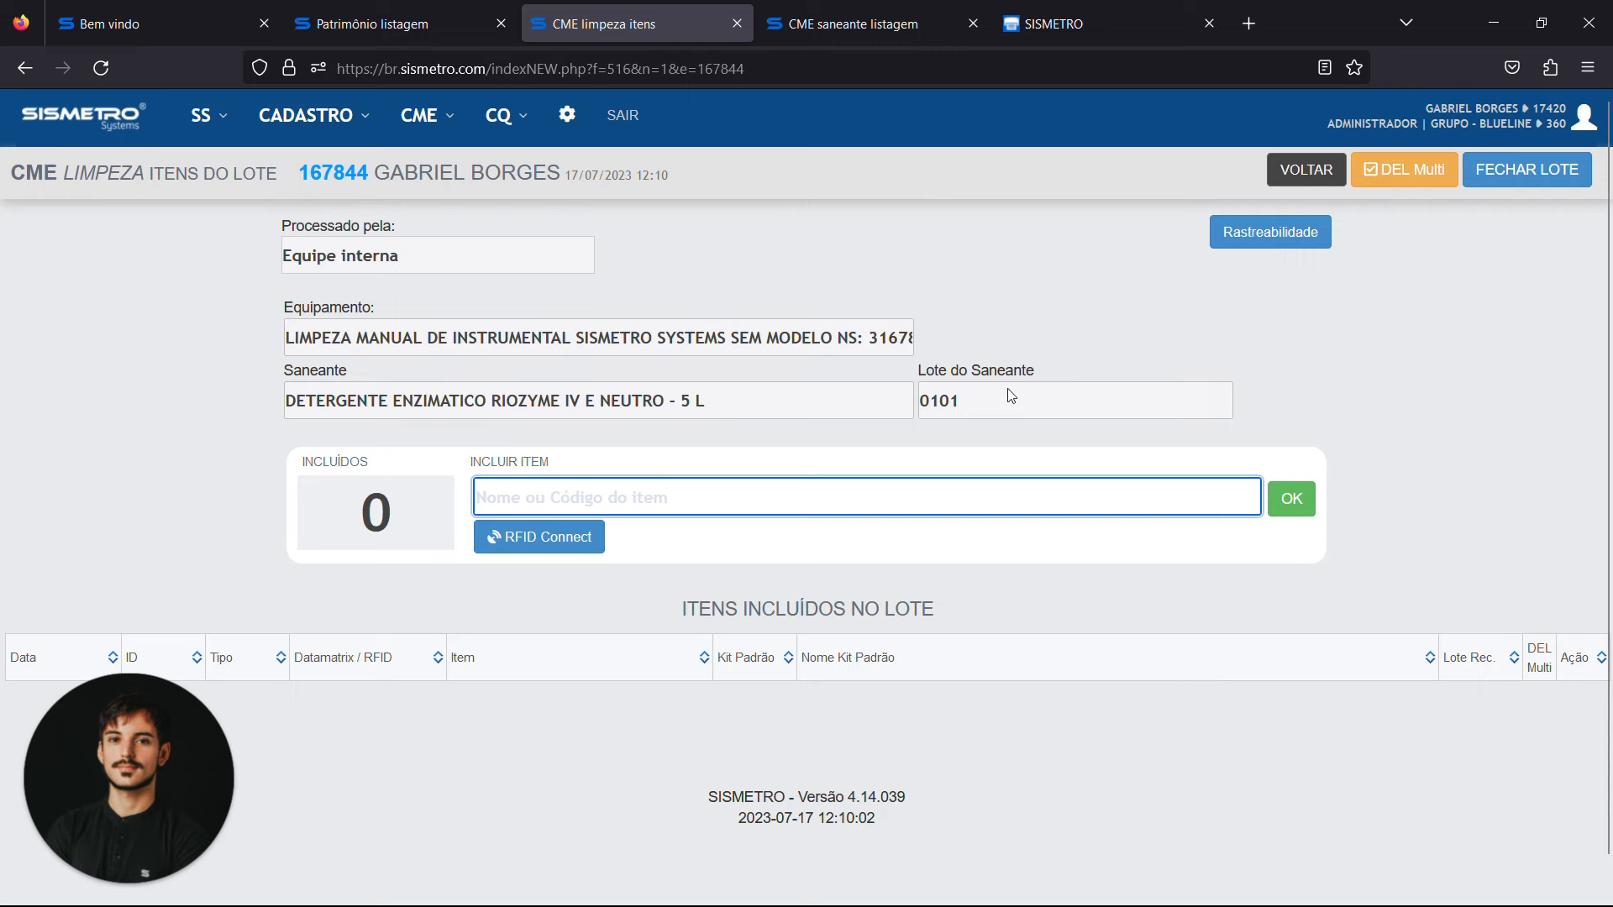
{"action": "triple_click", "coordinate": [515, 173]}
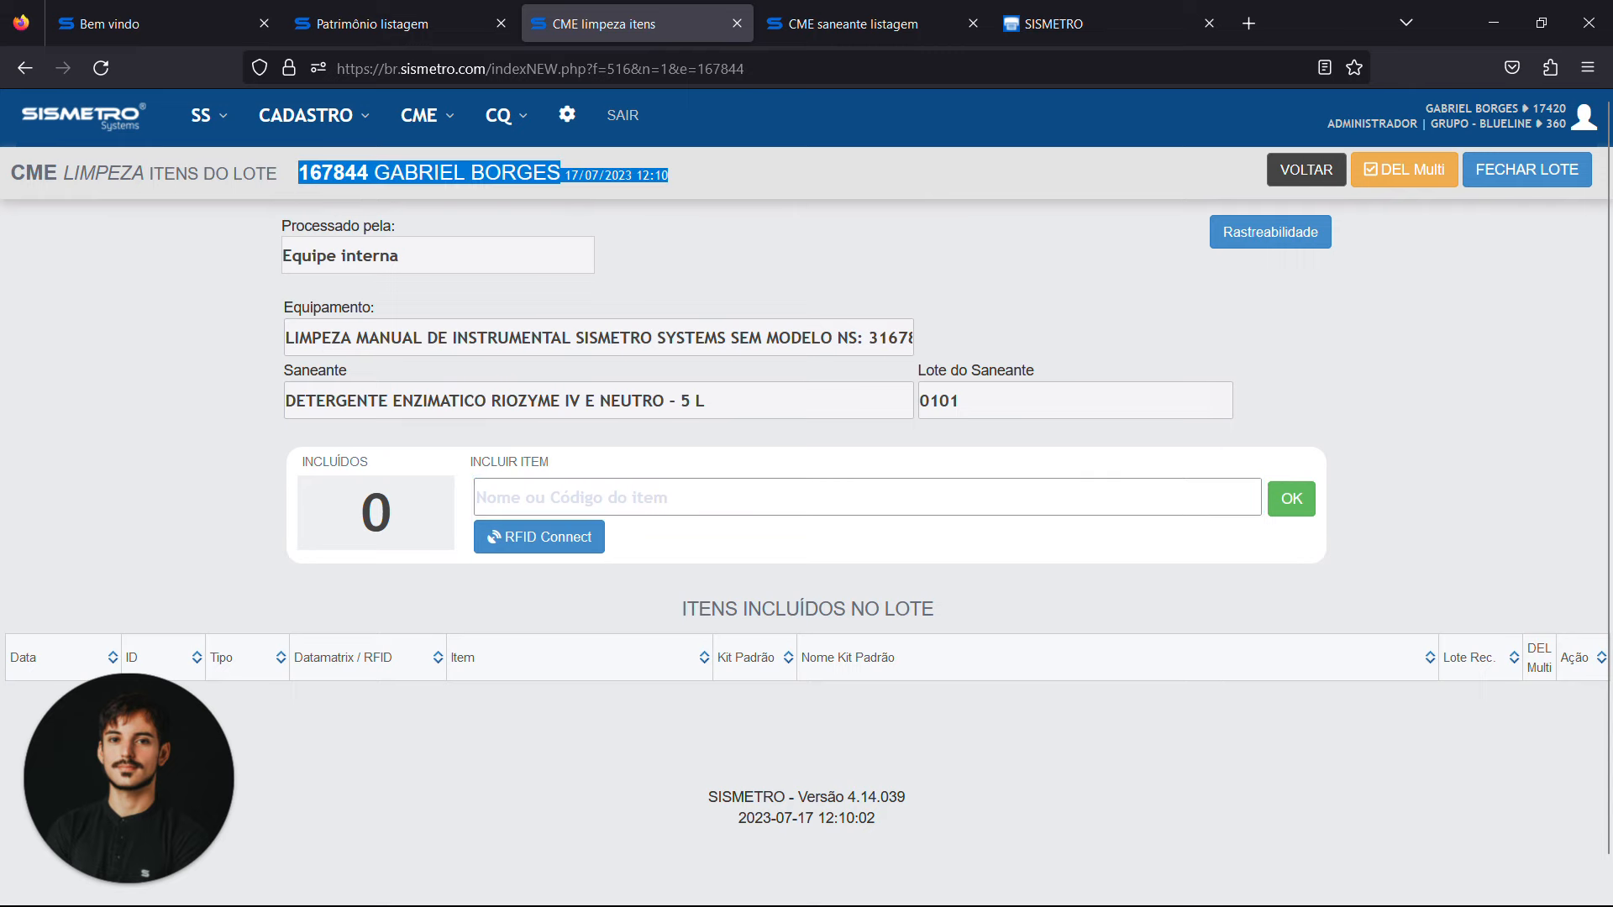
{"action": "left_click", "coordinate": [758, 319]}
{"action": "scroll", "coordinate": [1364, 398], "scroll_direction": "down", "scroll_amount": 1}
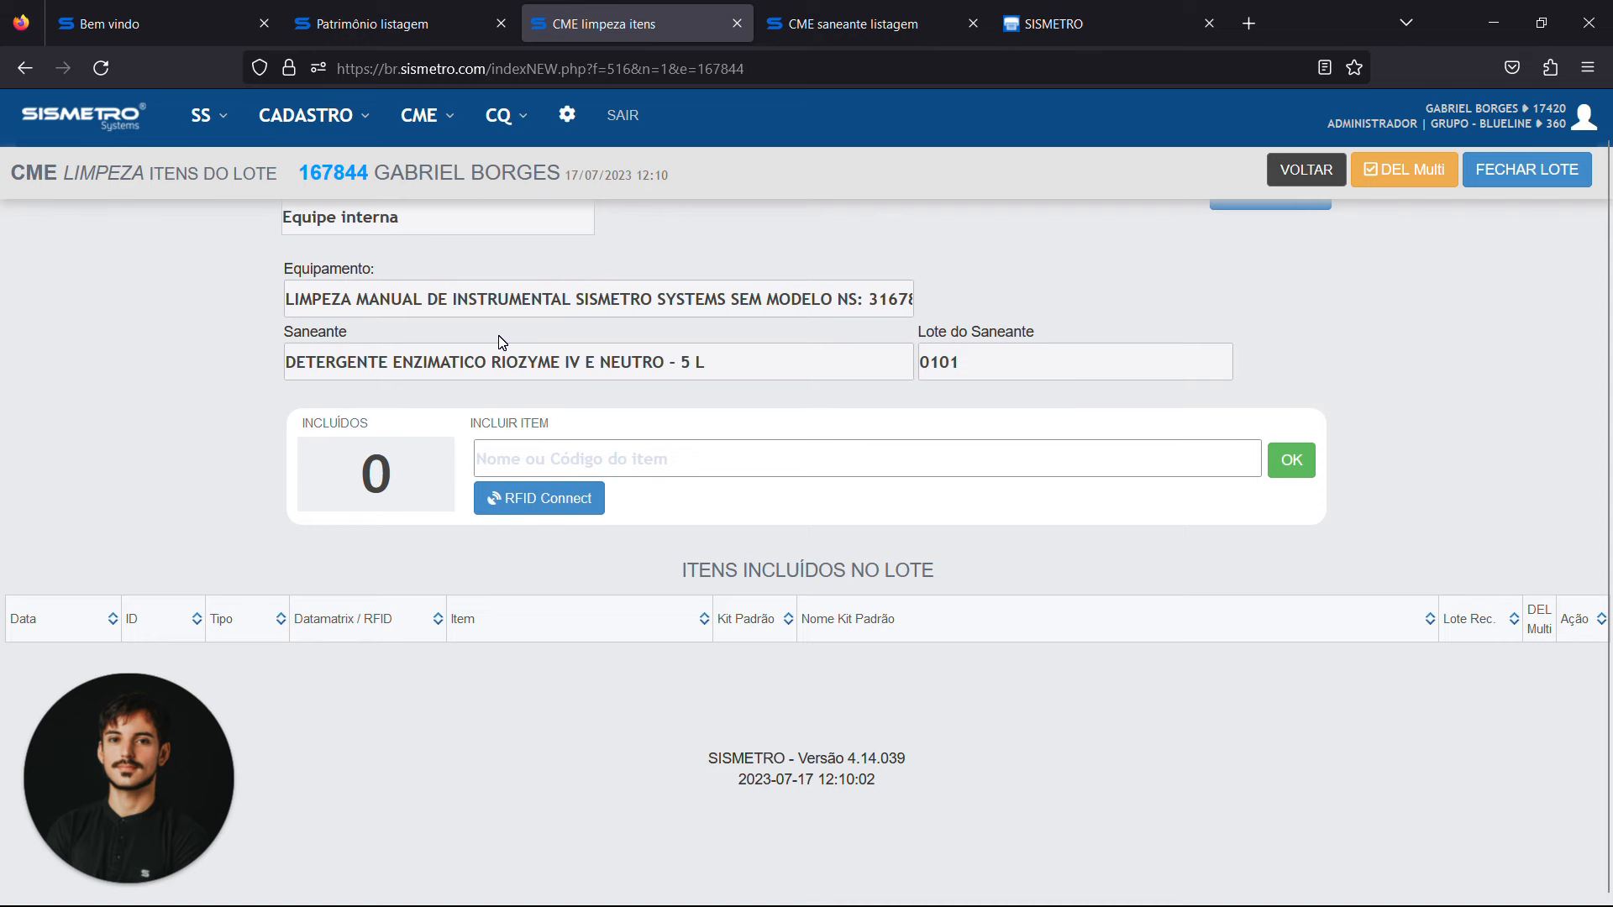
Remove the category filter from the asset listing and look up the 2D codes of the MATERIAL CIRÚRGICO items
{"action": "left_click", "coordinate": [395, 24]}
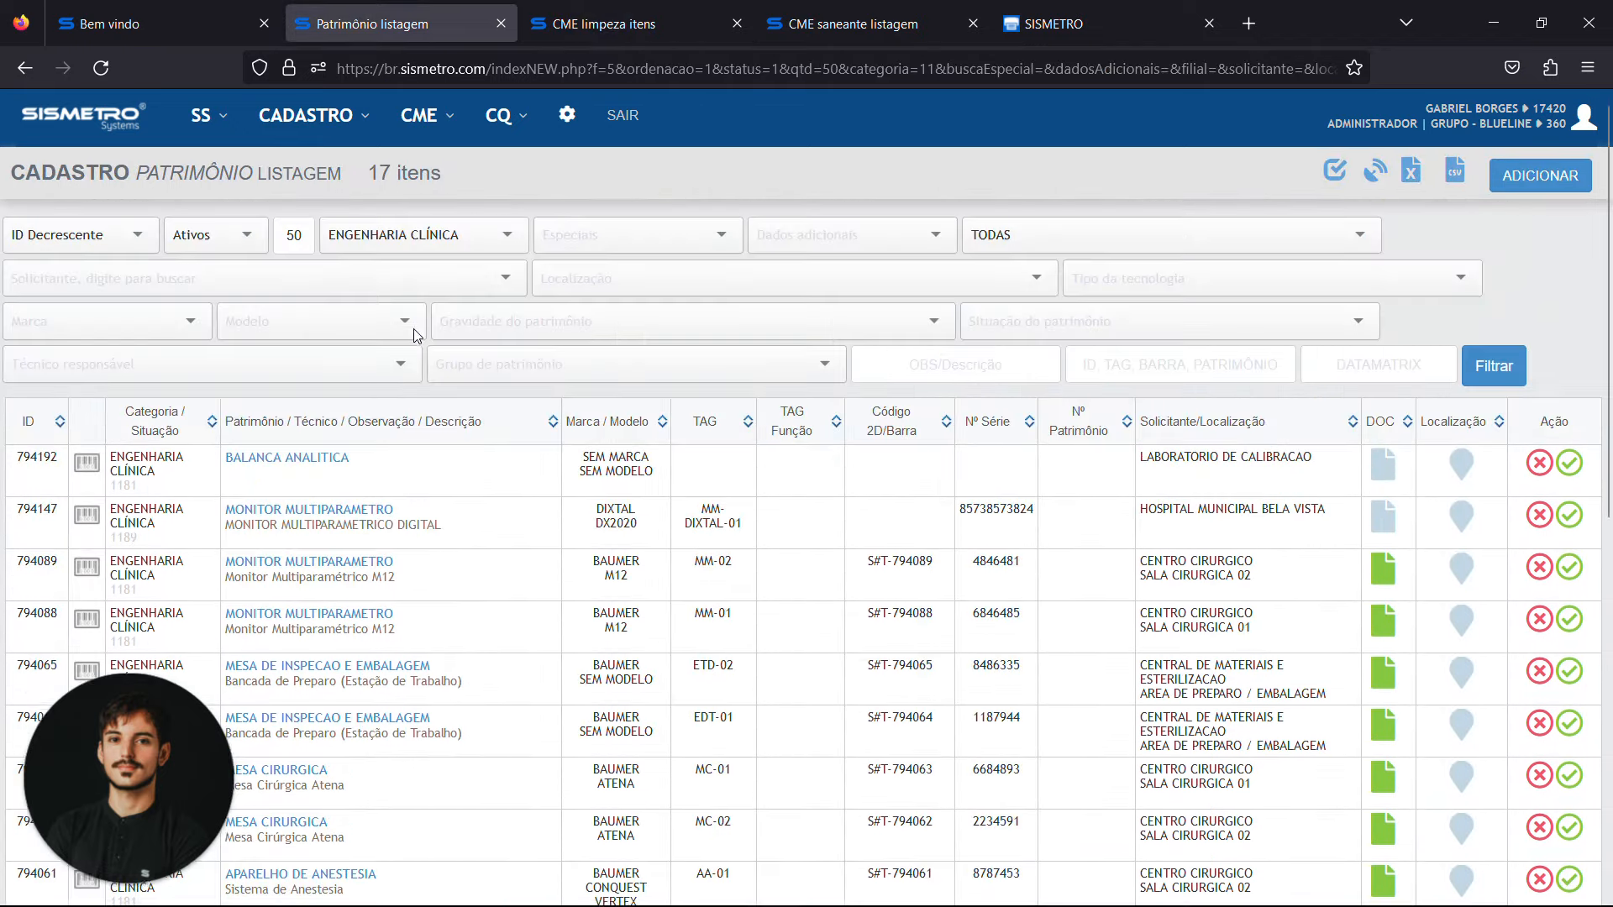
{"action": "left_click", "coordinate": [411, 236]}
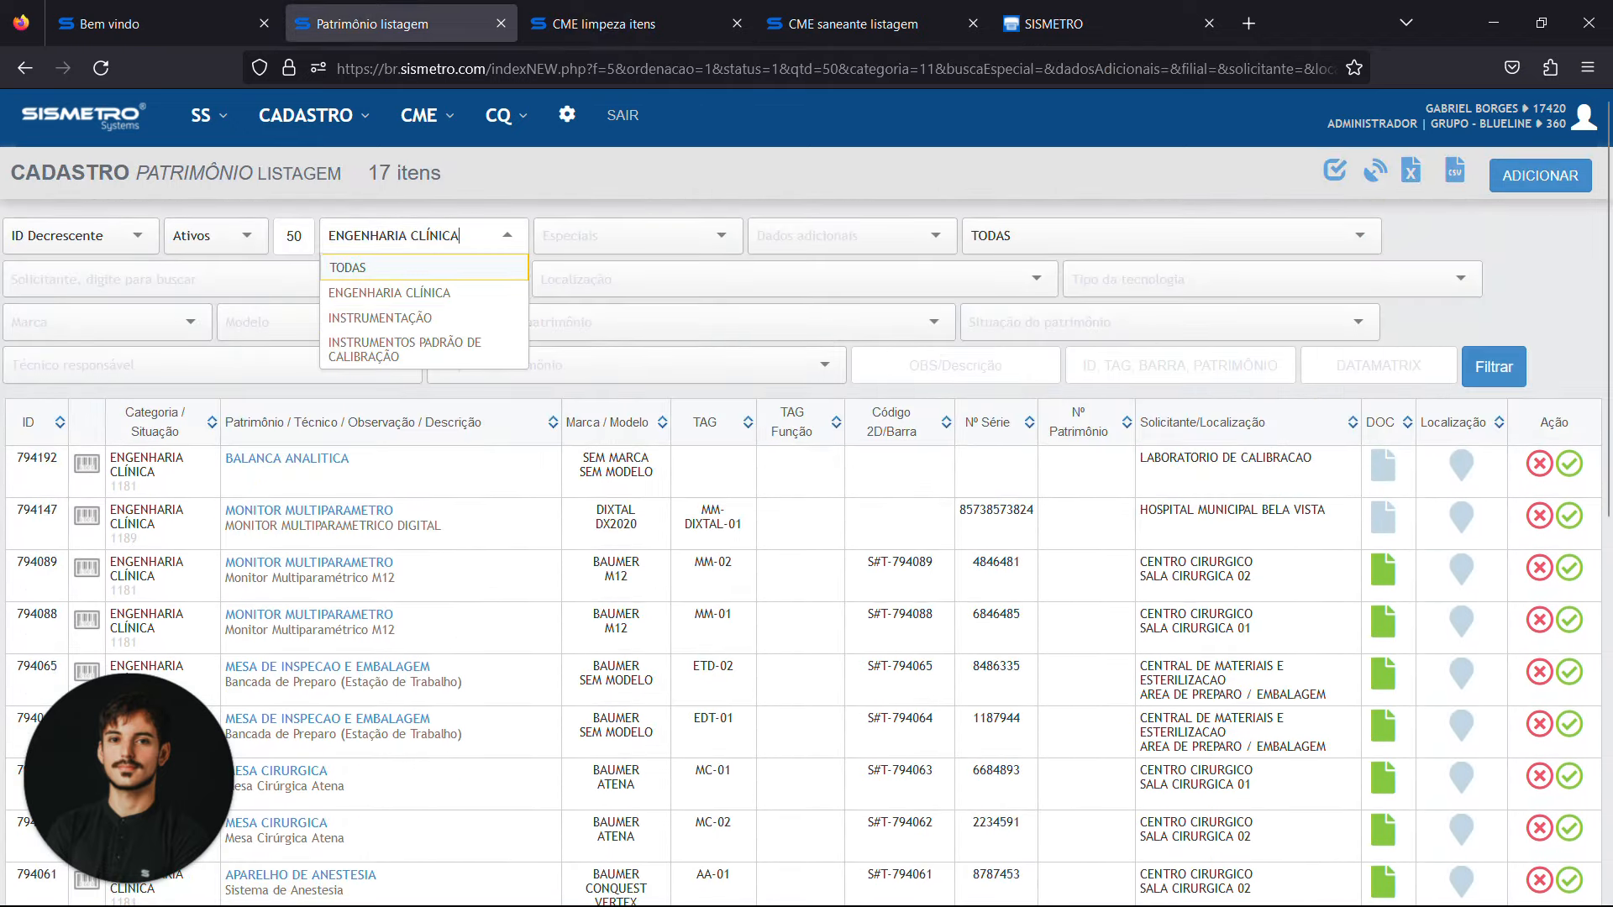
{"action": "key", "text": "ctrl+a"}
{"action": "key", "text": "BackSpace"}
{"action": "left_click", "coordinate": [1494, 366]}
{"action": "scroll", "coordinate": [1055, 748], "scroll_direction": "down", "scroll_amount": 10}
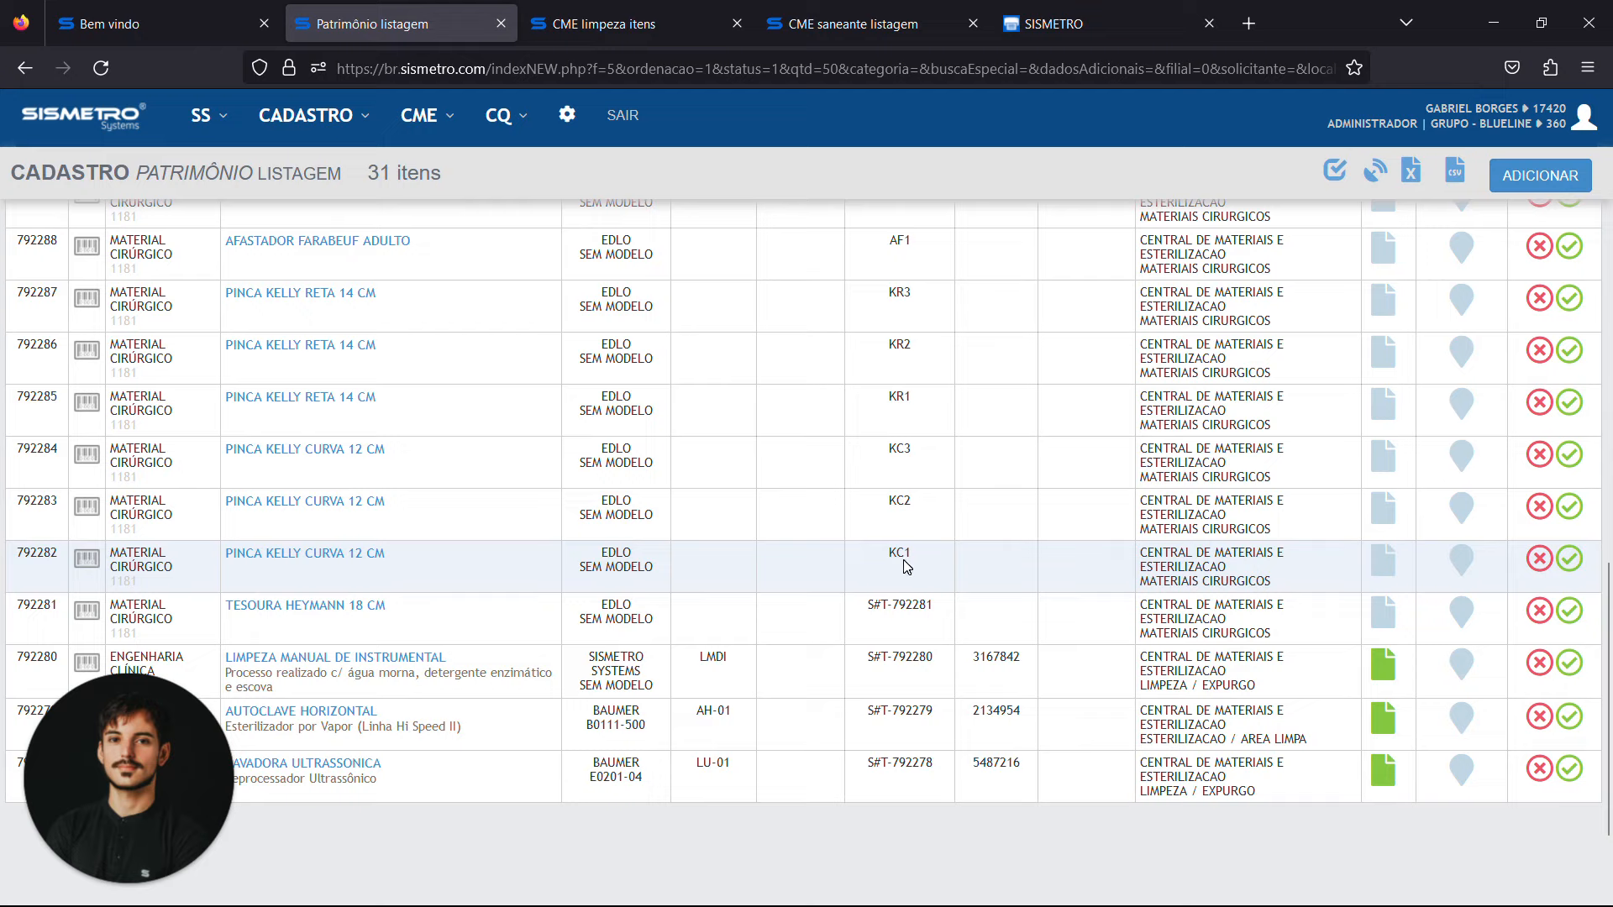
{"action": "scroll", "coordinate": [906, 564], "scroll_direction": "up", "scroll_amount": 1}
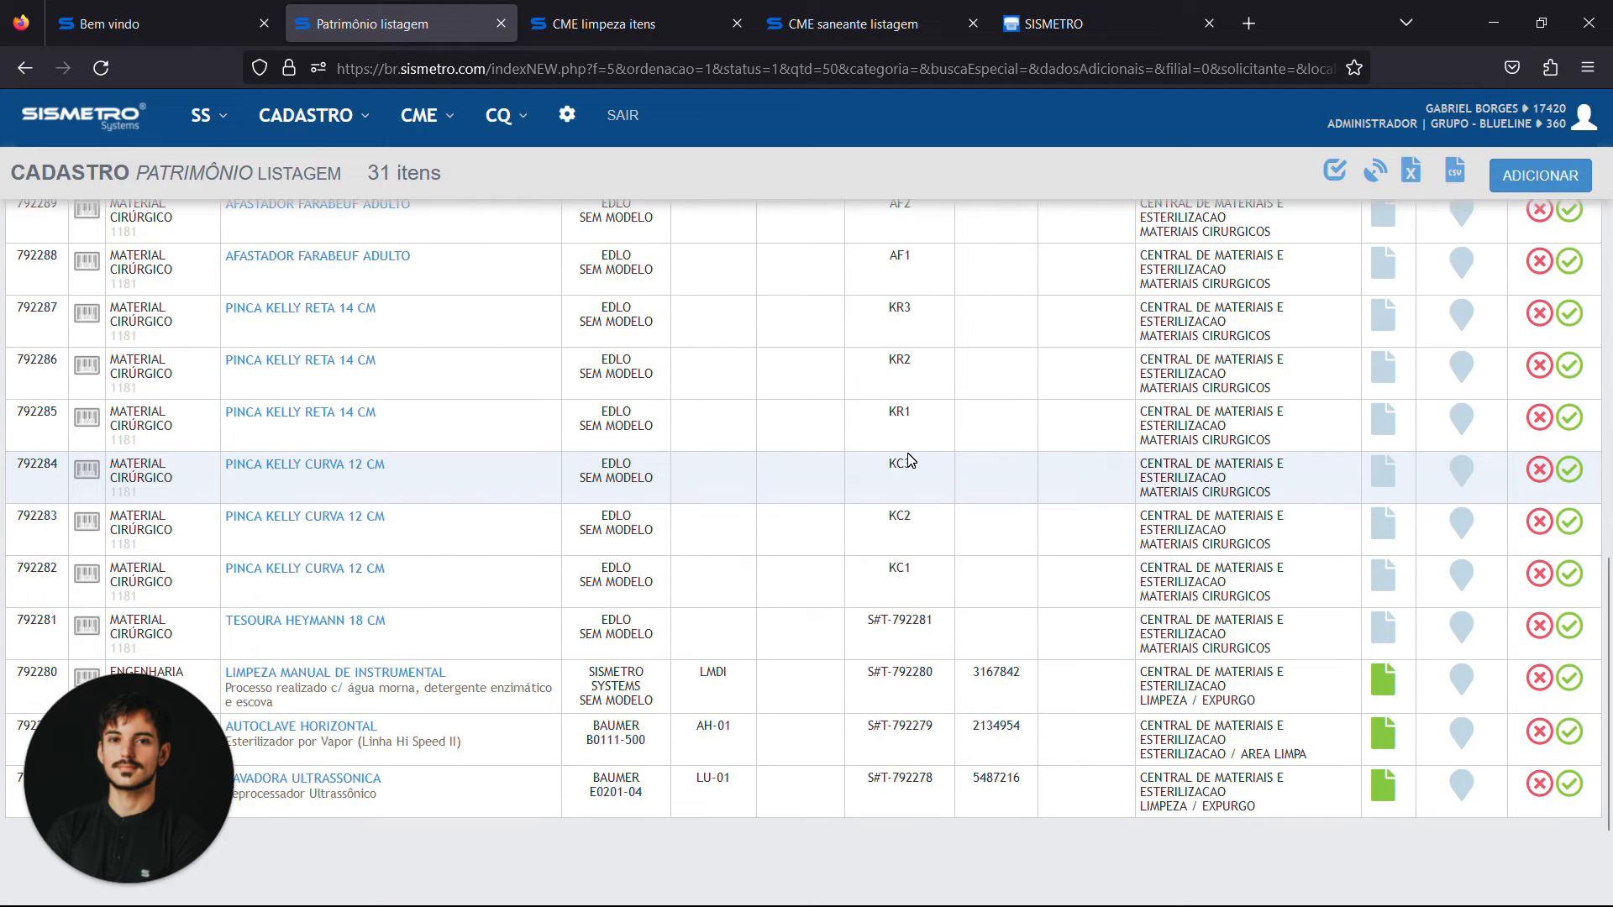
Return to the open cleaning batch and include the curved Kelly forceps with codes kc1, kc2 and kc3
{"action": "left_click", "coordinate": [1098, 9]}
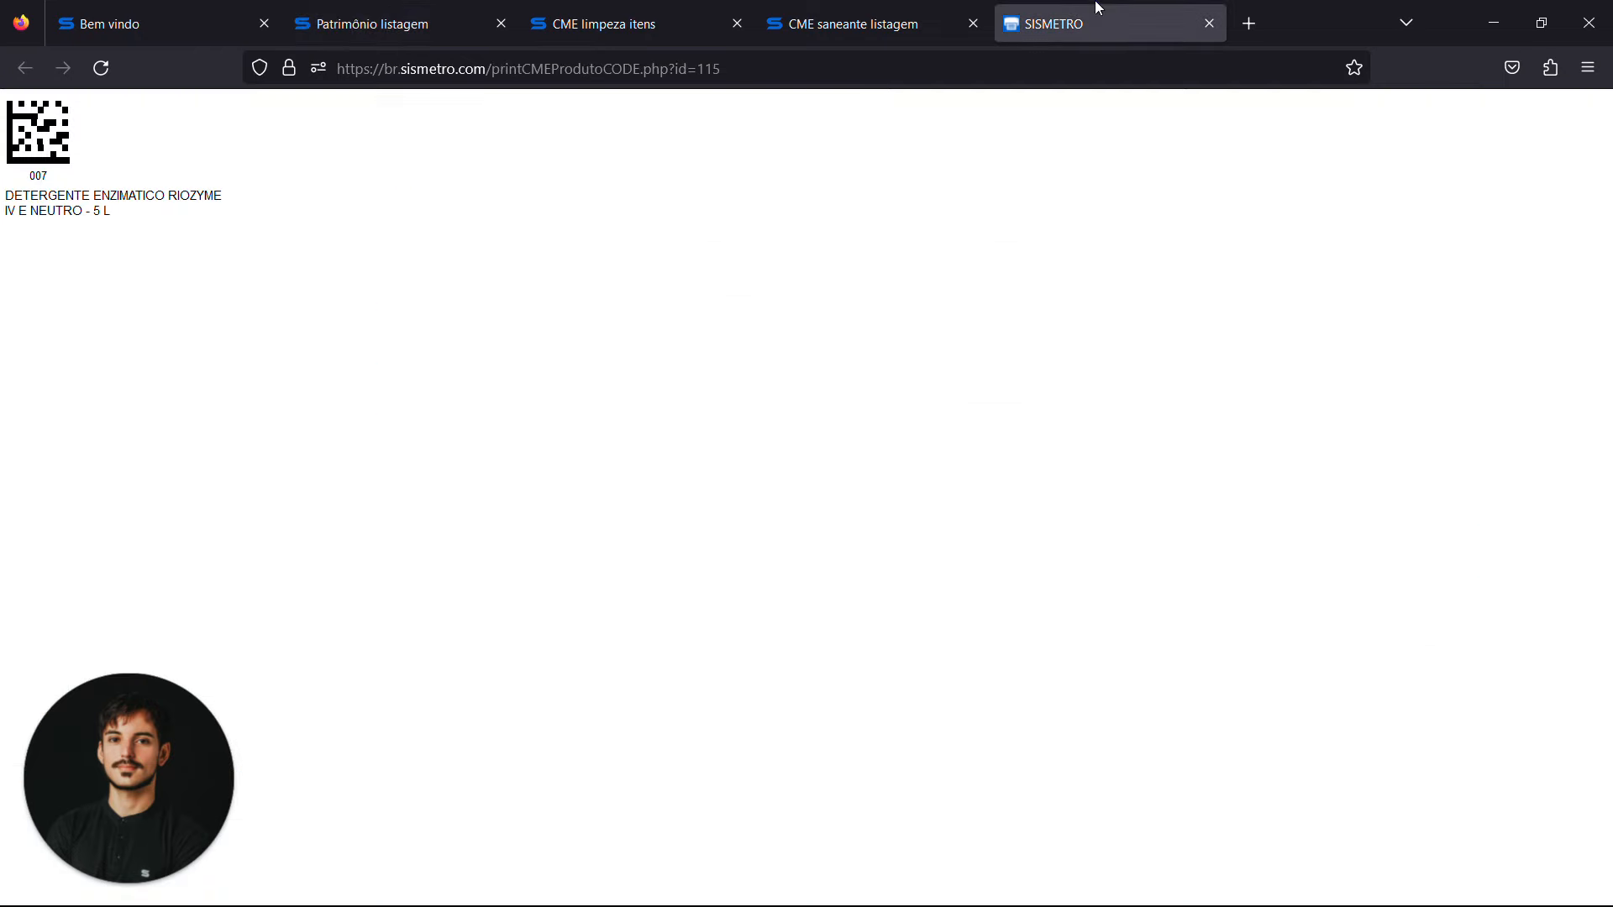
{"action": "left_click", "coordinate": [874, 7]}
{"action": "left_click", "coordinate": [601, 10]}
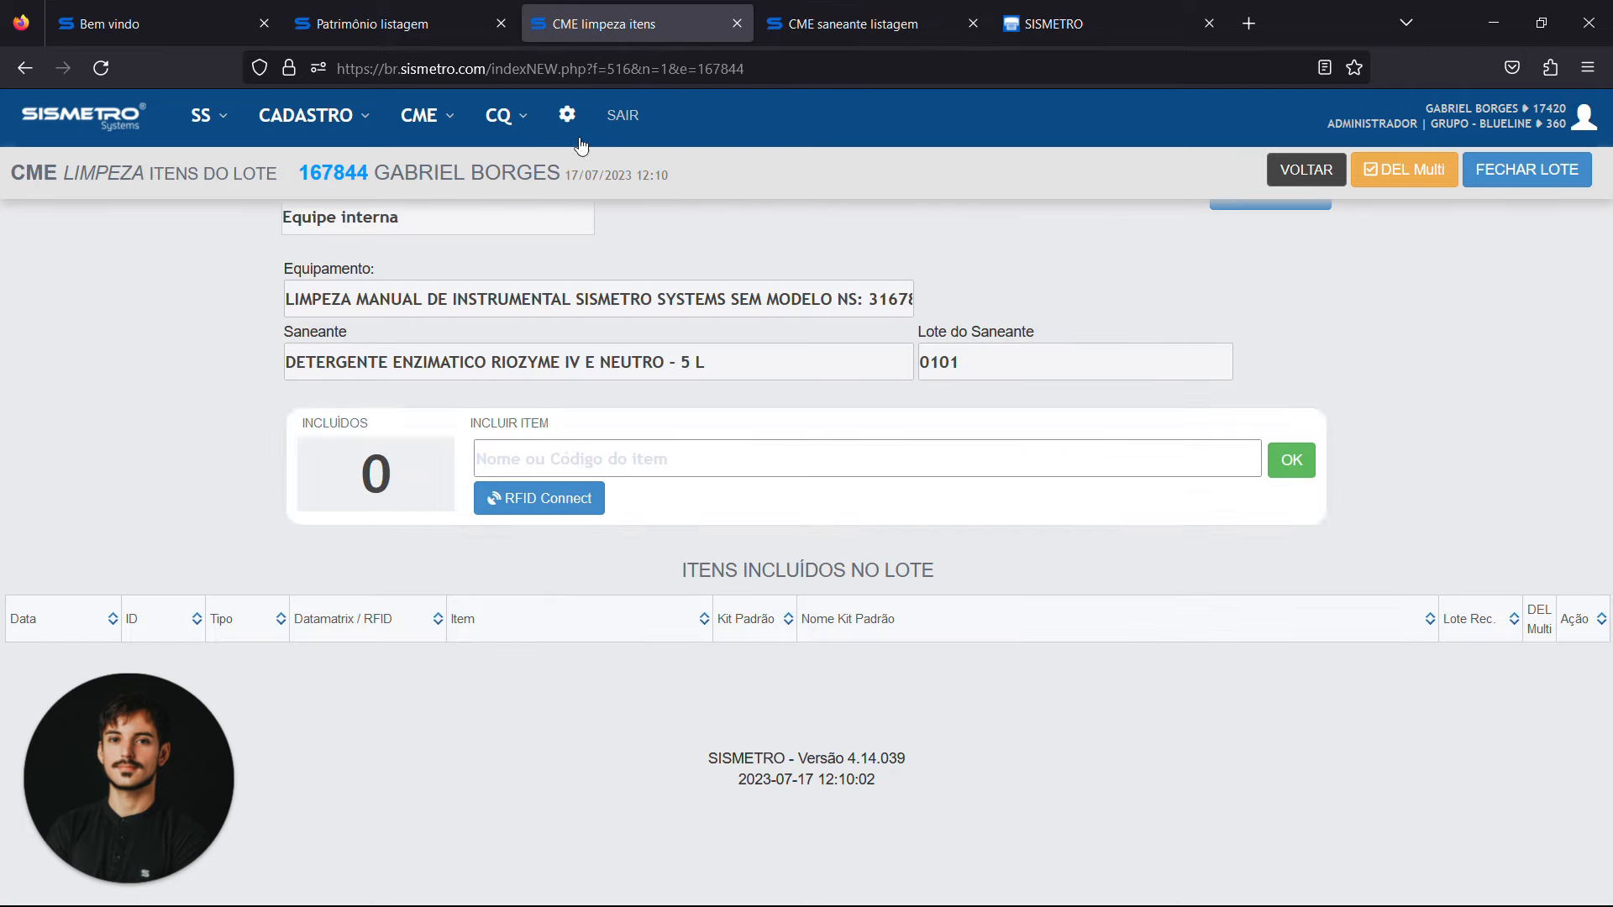
{"action": "type", "text": "kc1"}
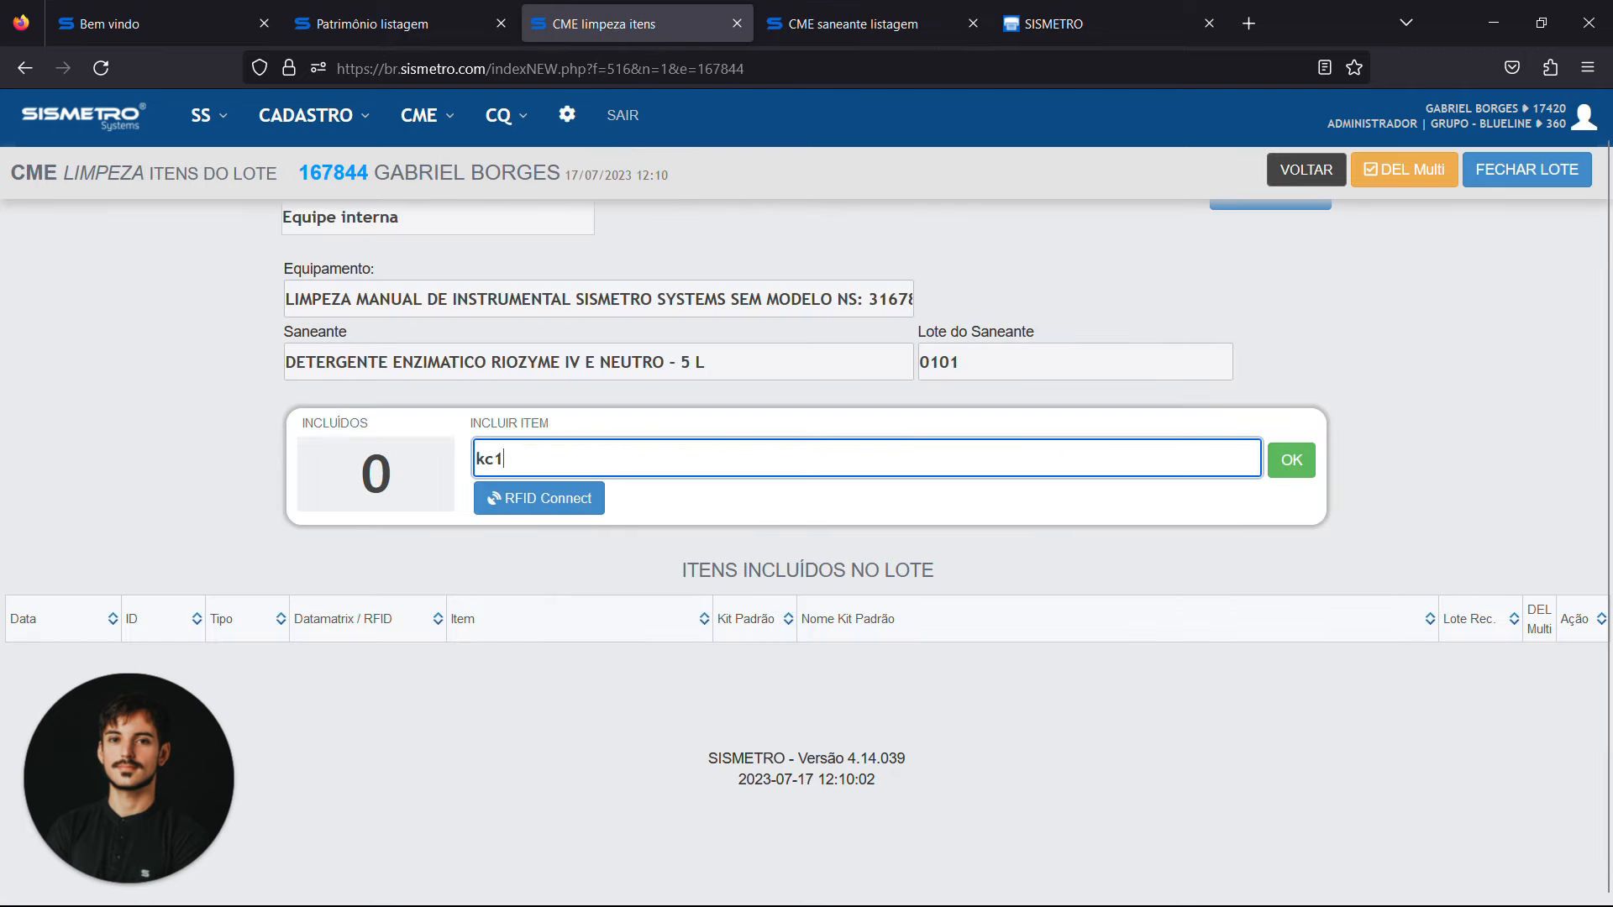
{"action": "key", "text": "Return"}
{"action": "type", "text": "kc2"}
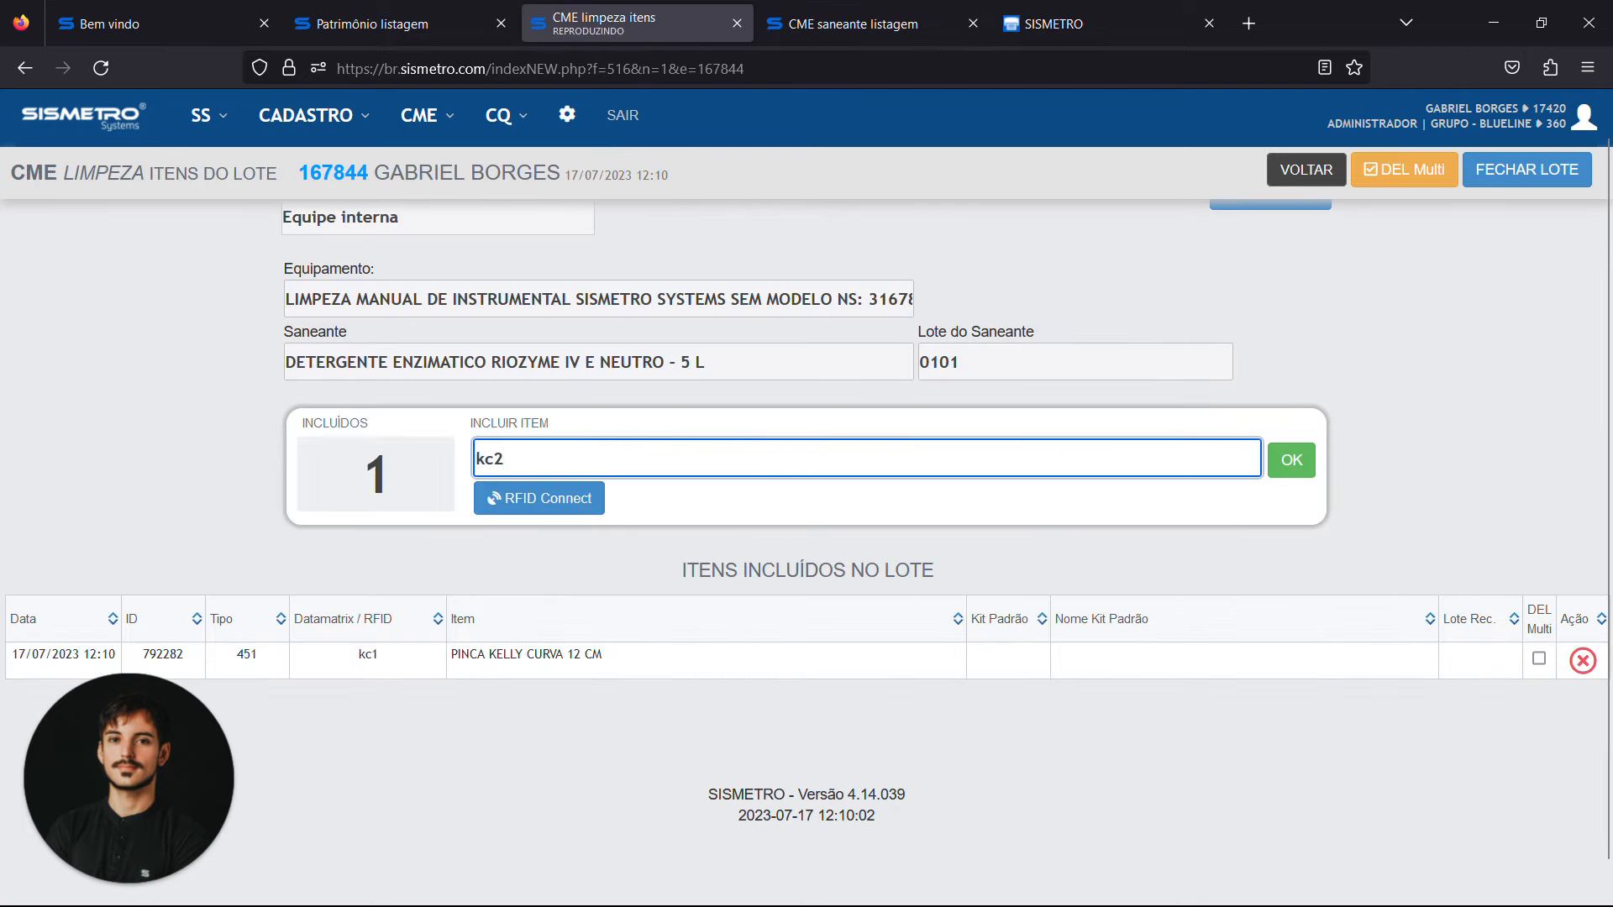
{"action": "key", "text": "Return"}
{"action": "type", "text": "kc3"}
{"action": "key", "text": "Return"}
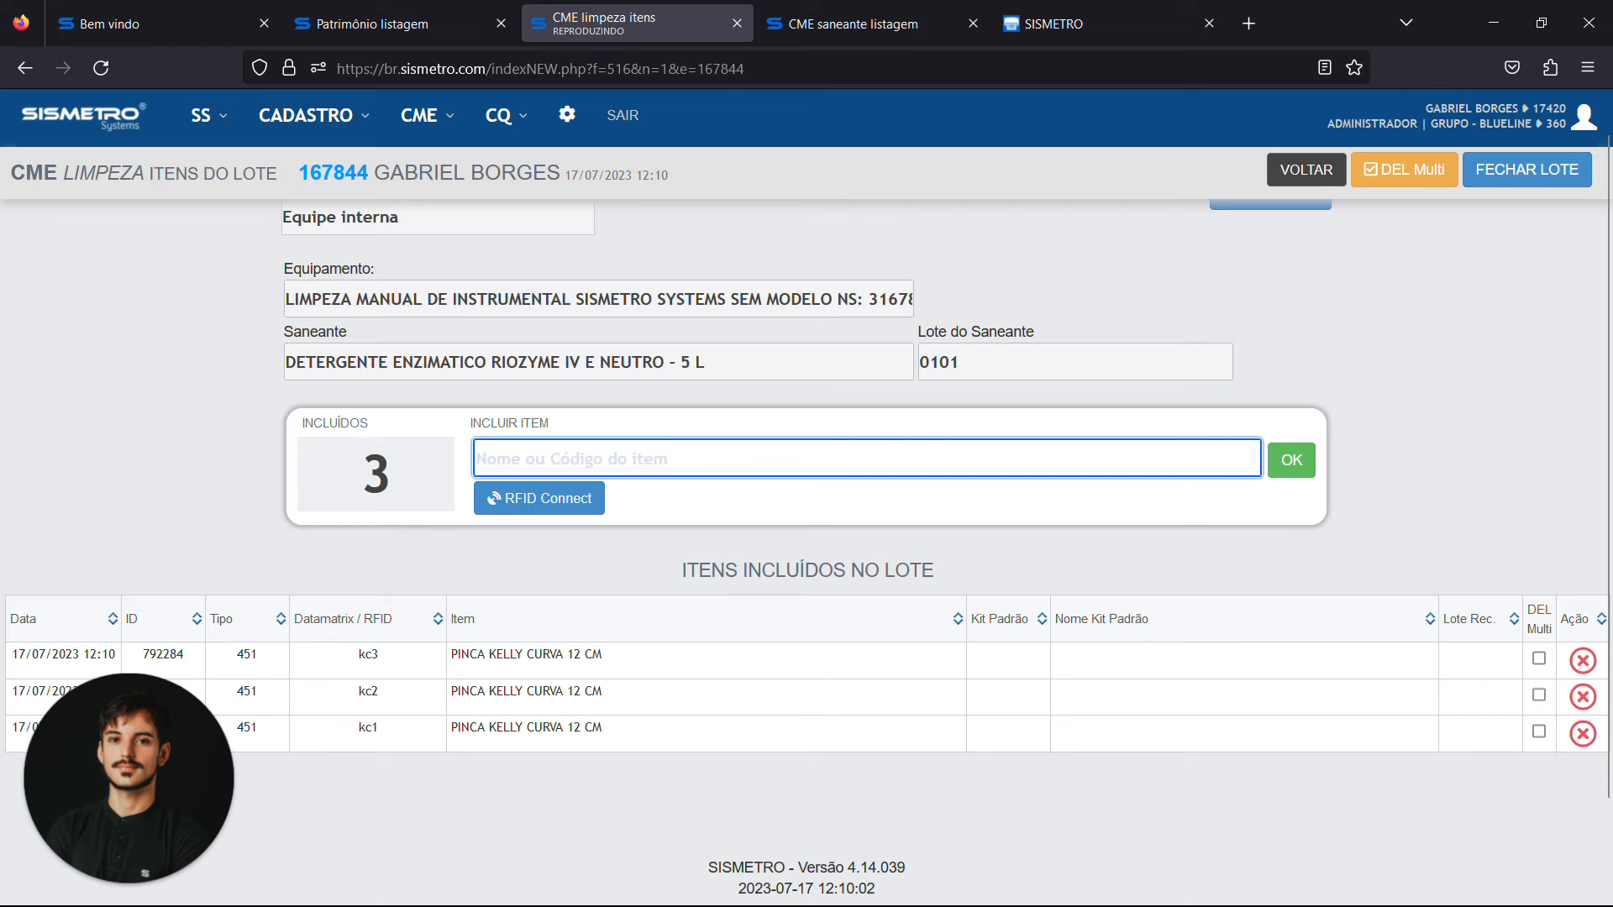
Include the straight Kelly forceps with codes kr1, kr2 and kr3 in the cleaning batch
{"action": "type", "text": "kr1"}
{"action": "key", "text": "Return"}
{"action": "type", "text": "kr2"}
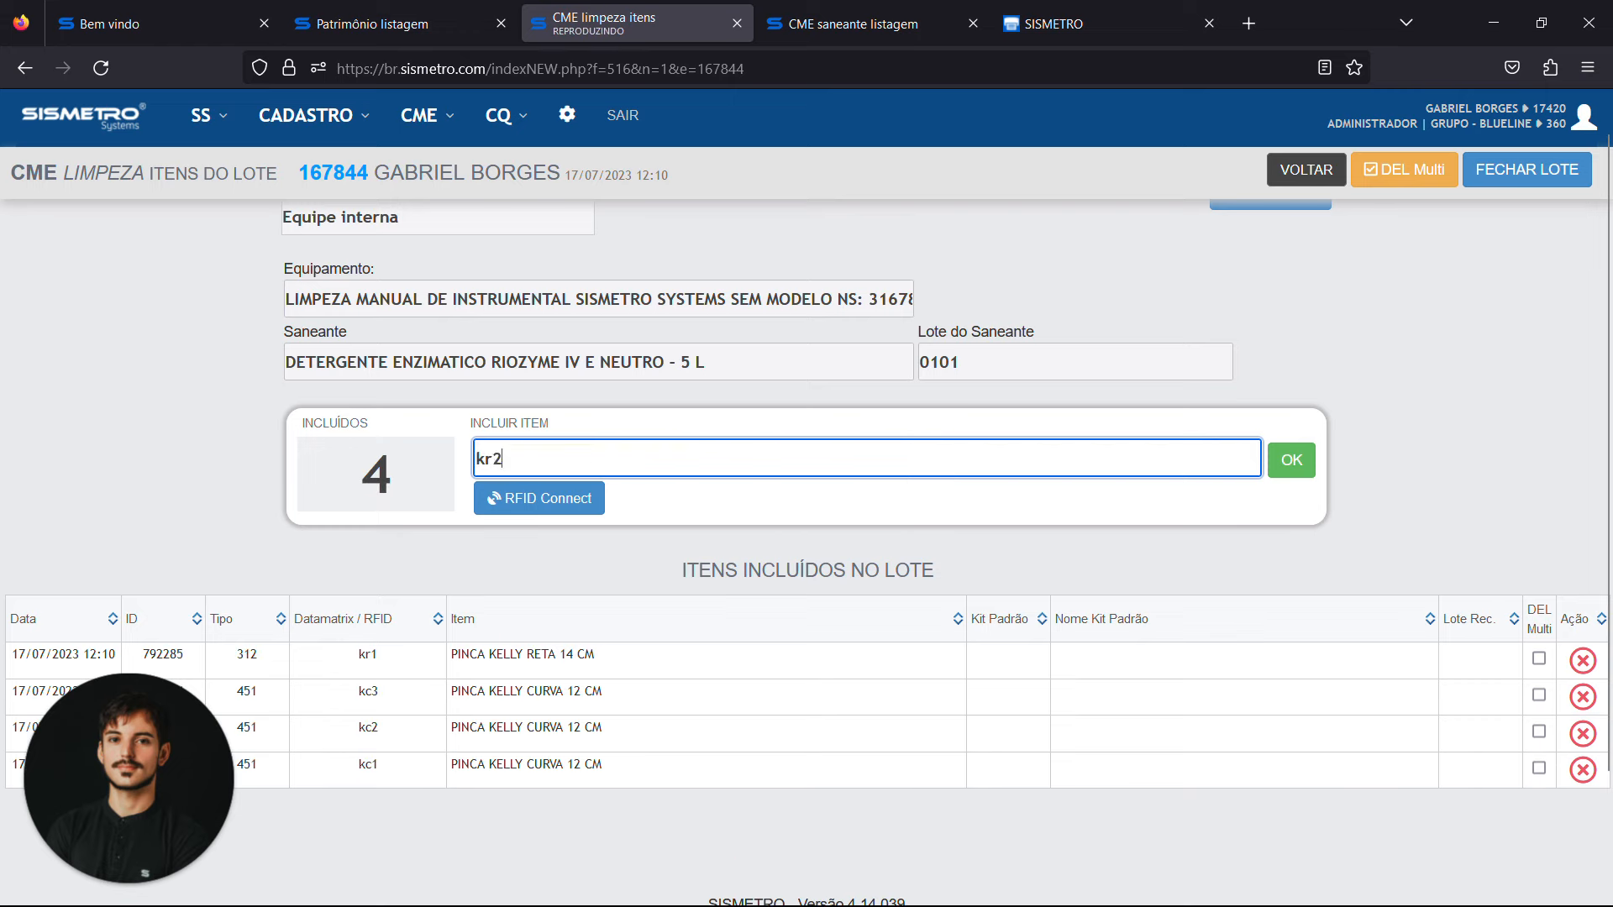
{"action": "key", "text": "Return"}
{"action": "type", "text": "kr3"}
{"action": "key", "text": "Return"}
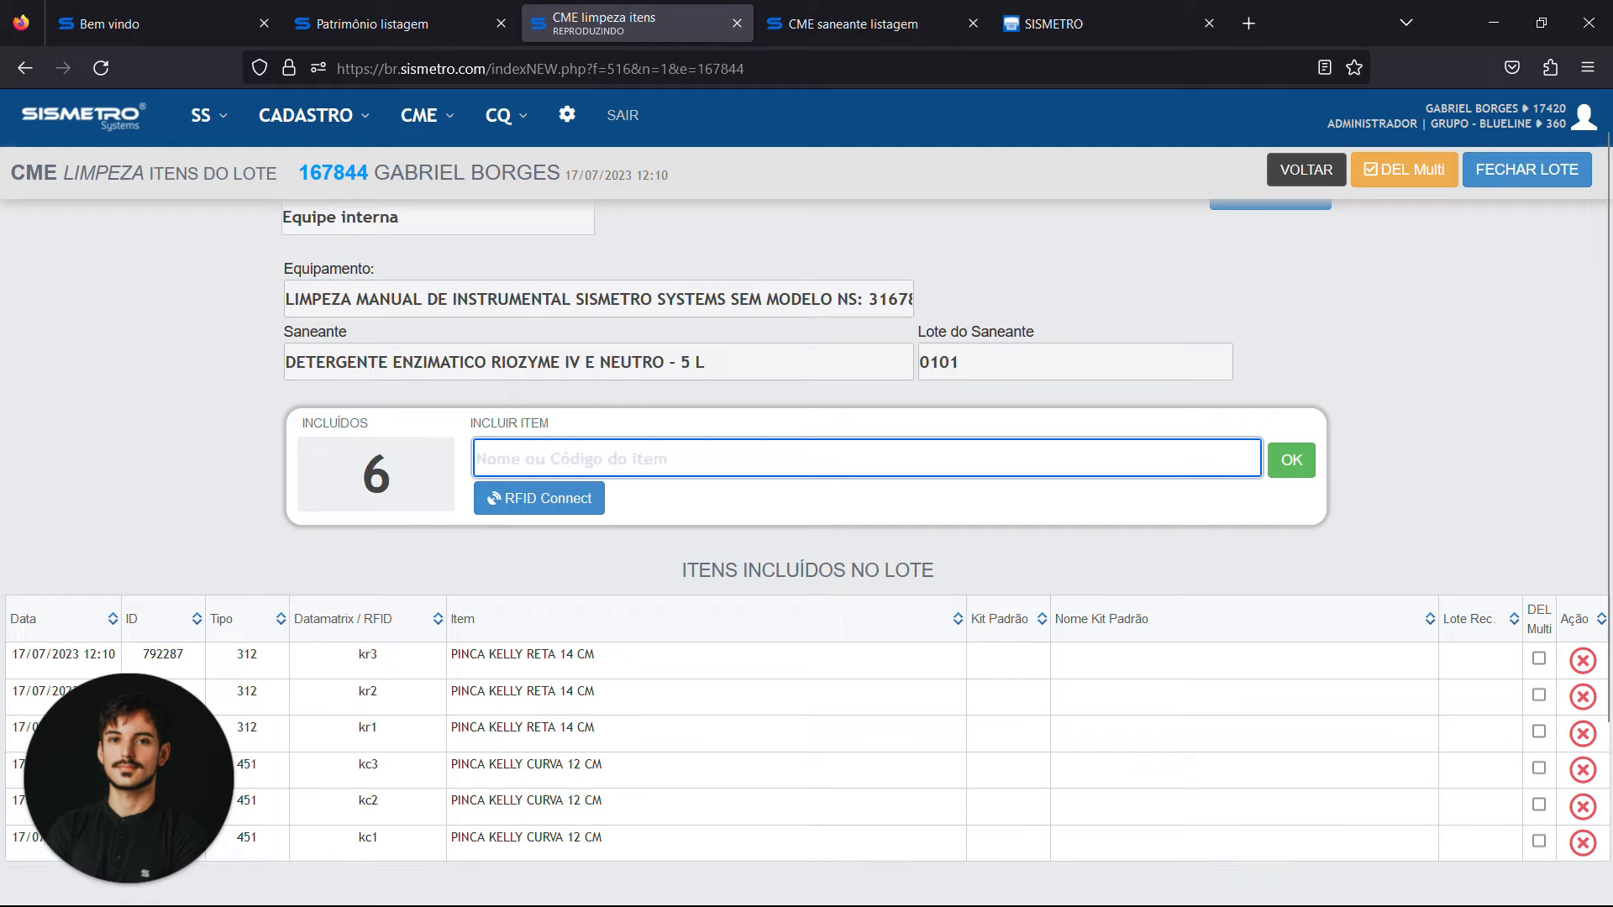
Open version 1 of the CAIXA CIRURGIA - OMBRO standard kit and review its instruments and quantities
{"action": "left_click", "coordinate": [159, 23]}
{"action": "left_click", "coordinate": [395, 24]}
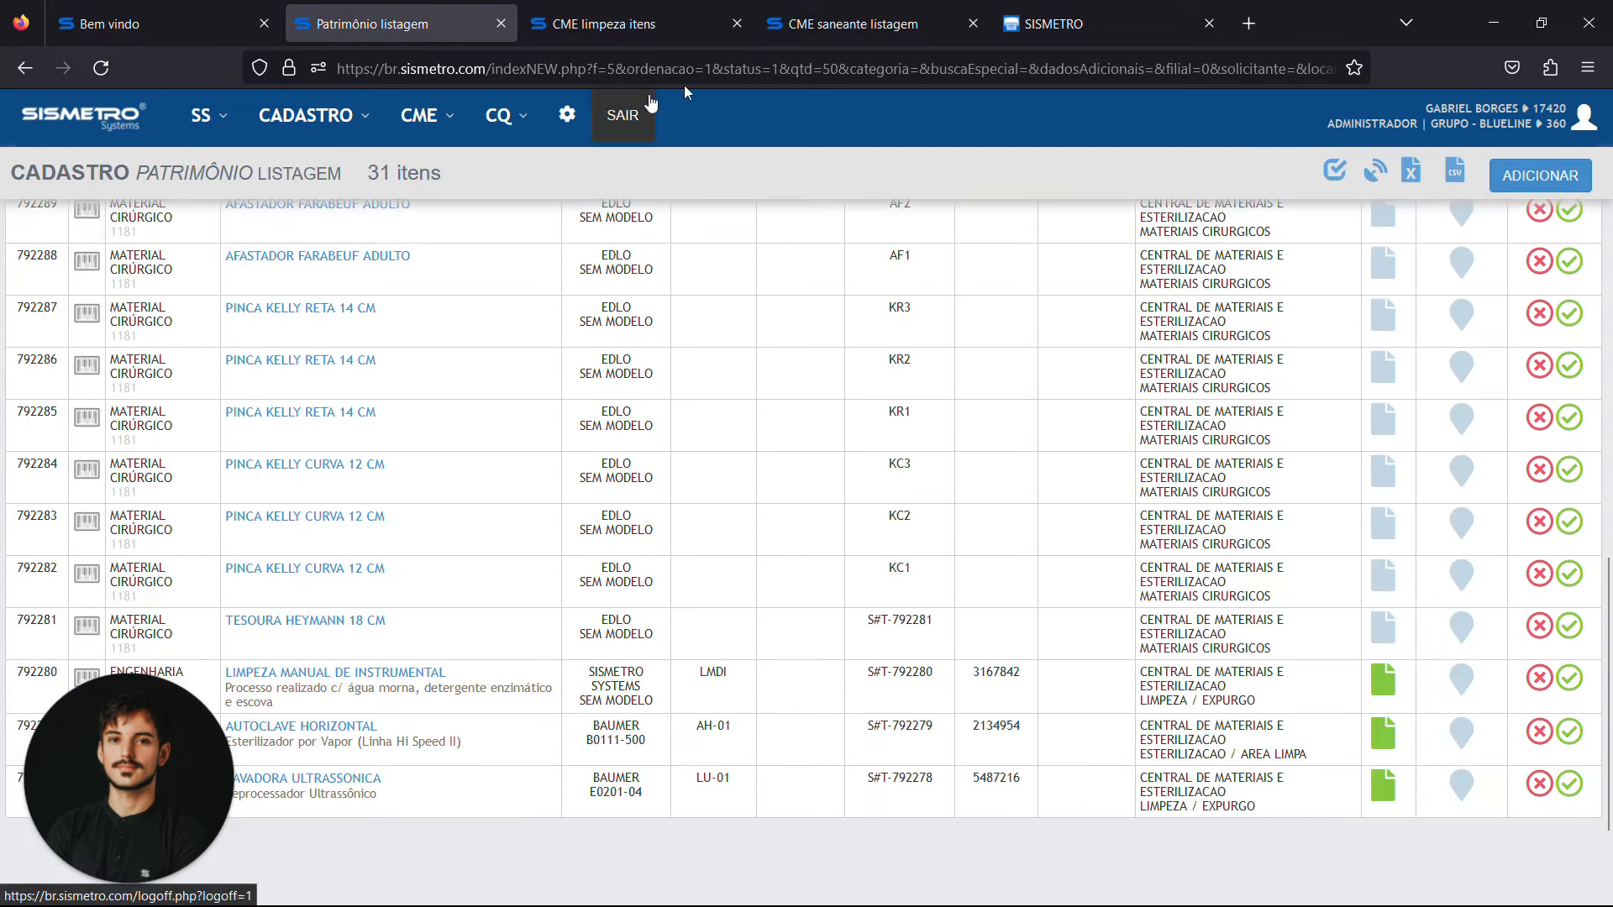
{"action": "left_click", "coordinate": [898, 9]}
{"action": "left_click", "coordinate": [454, 117]}
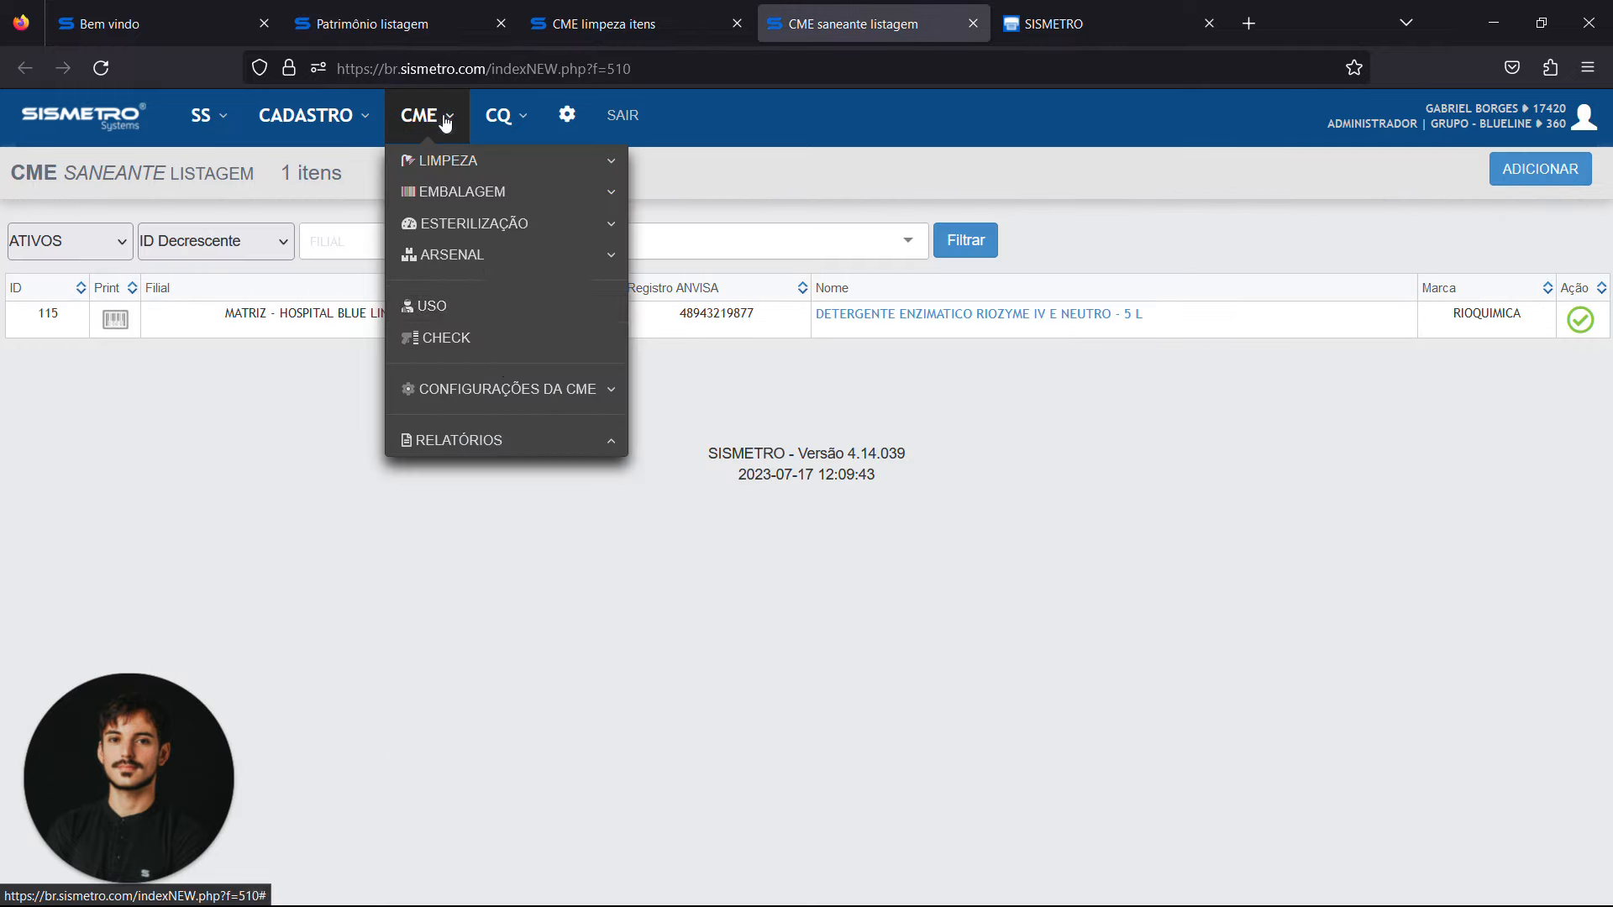
{"action": "left_click", "coordinate": [577, 389]}
{"action": "left_click", "coordinate": [756, 424]}
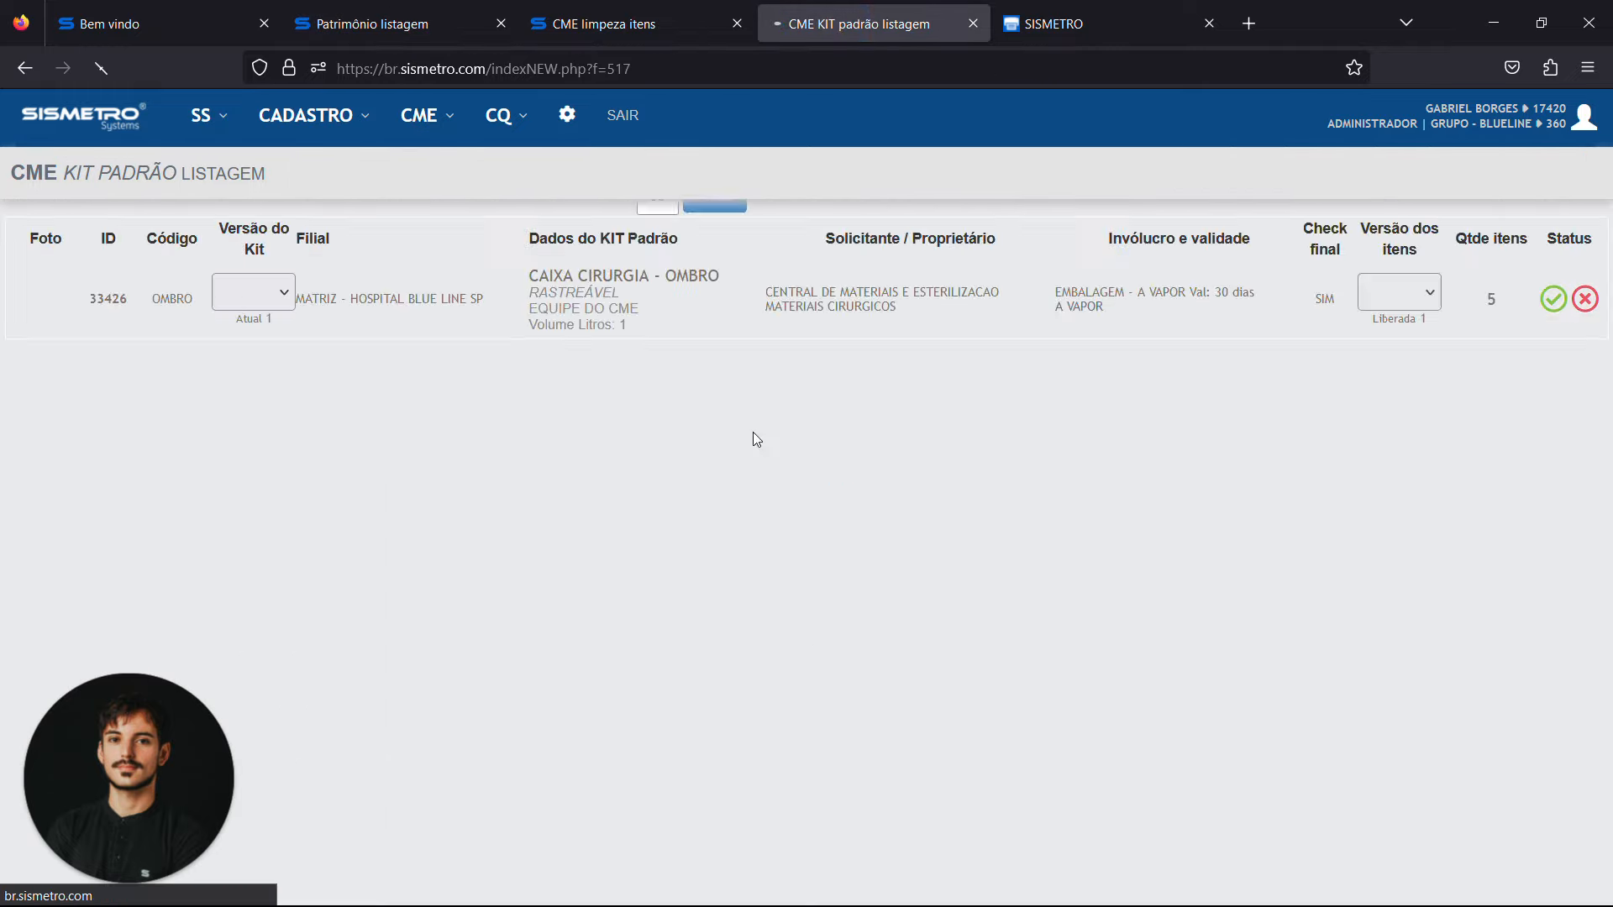
{"action": "left_click", "coordinate": [1398, 462]}
{"action": "left_click", "coordinate": [1383, 536]}
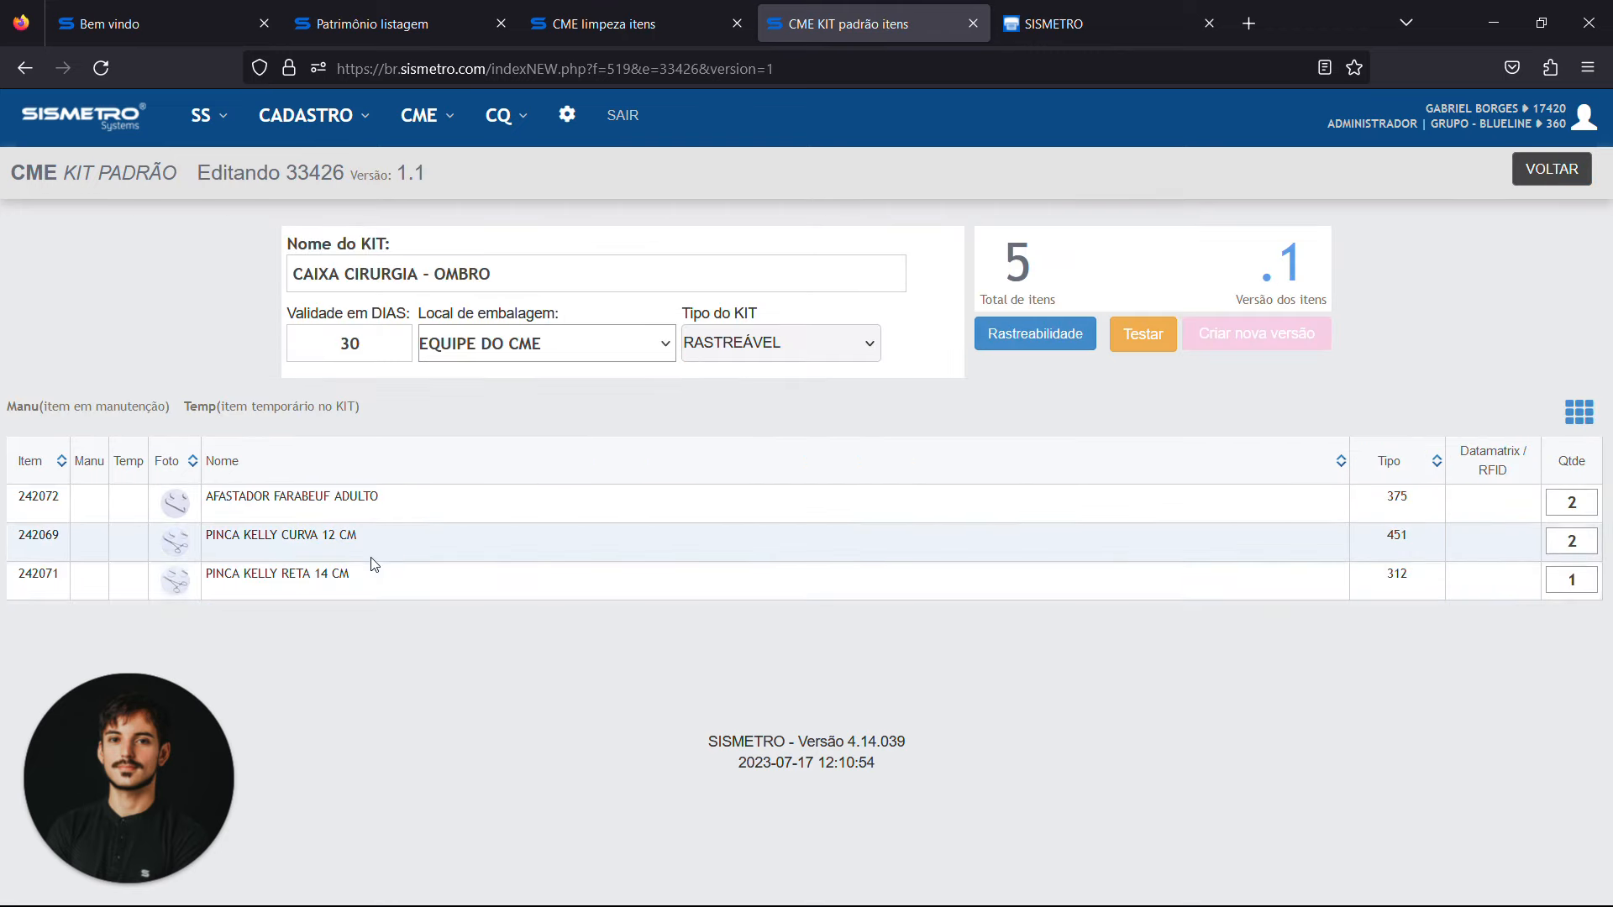
Return to the open cleaning batch, include the Farabeuf retractors with codes af1 and af2, and review the included items
{"action": "left_click", "coordinate": [1209, 23]}
{"action": "left_click", "coordinate": [604, 23]}
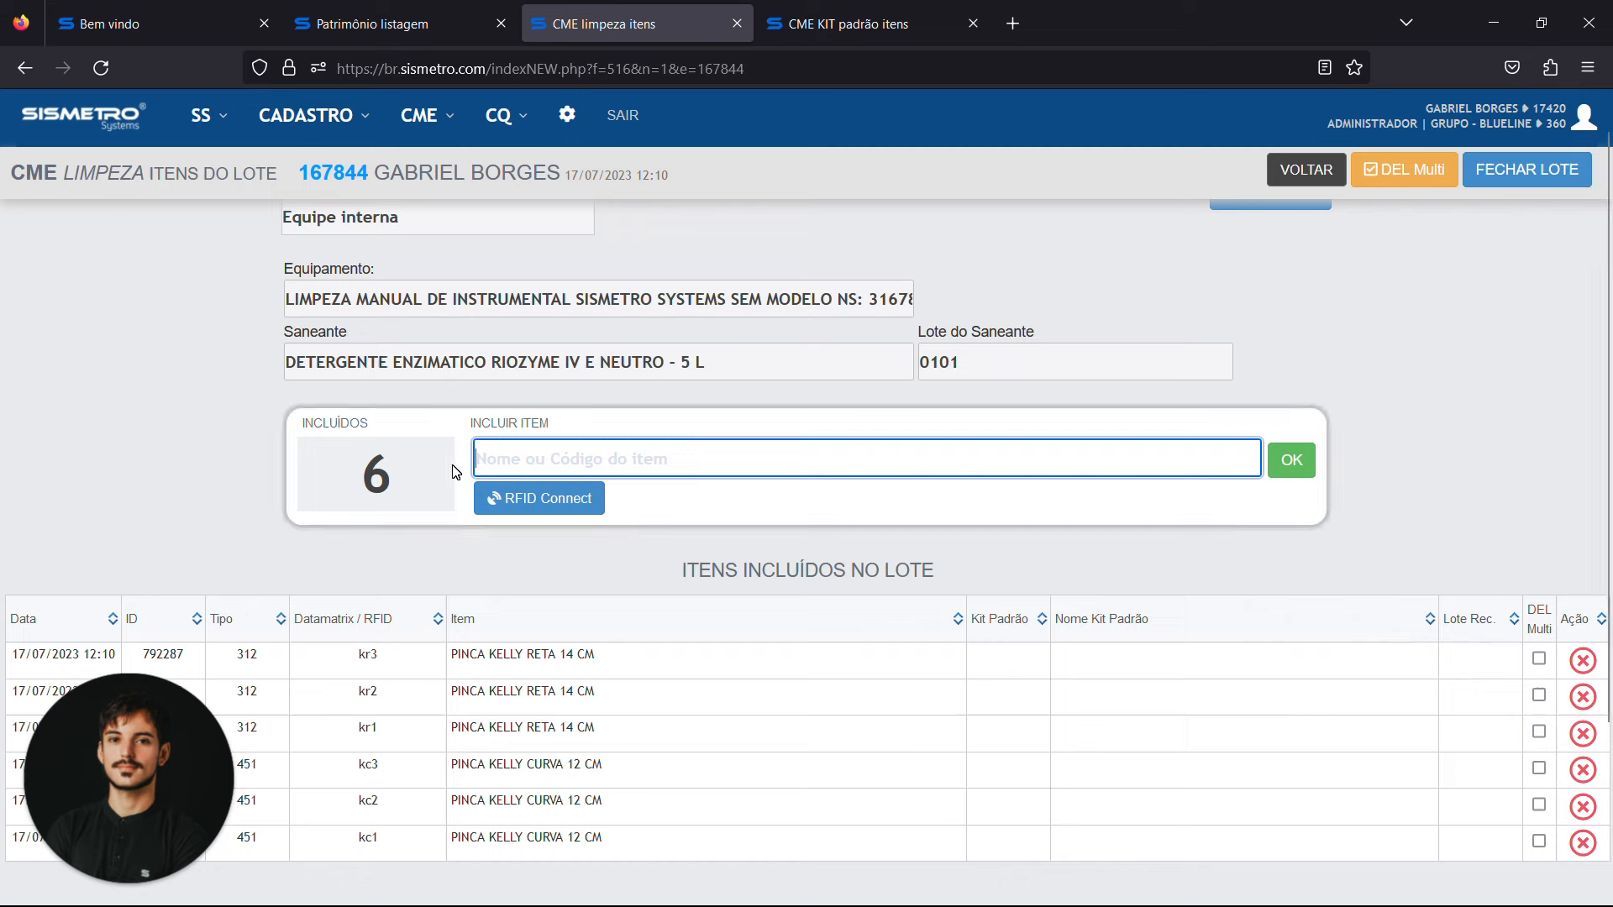
{"action": "type", "text": "af1"}
{"action": "key", "text": "Return"}
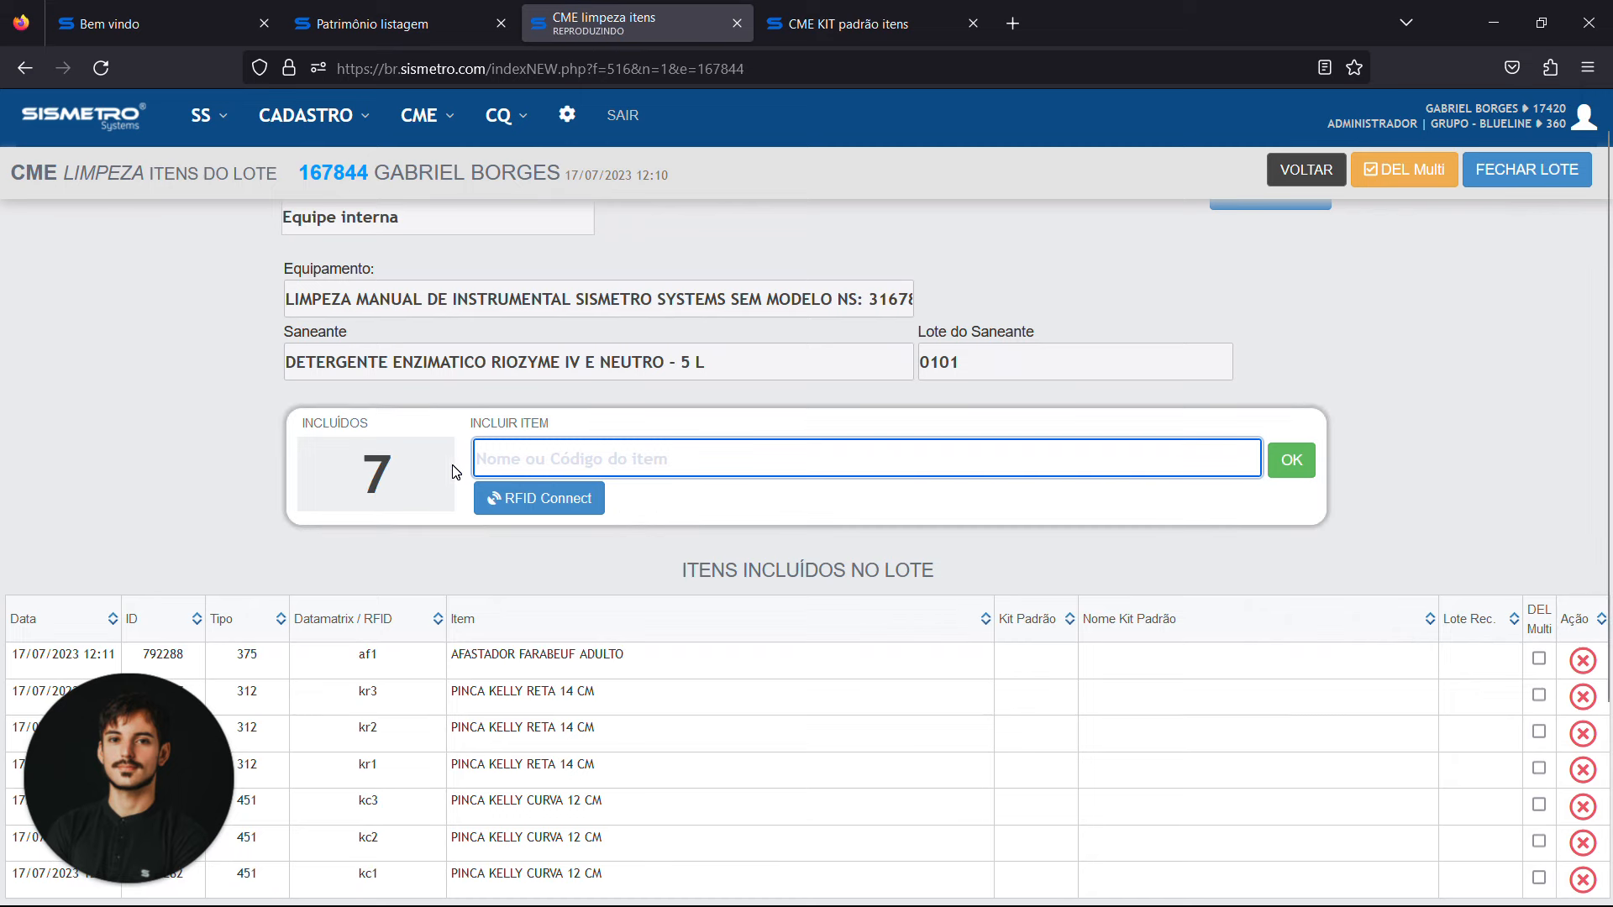
{"action": "type", "text": "af2"}
{"action": "key", "text": "Return"}
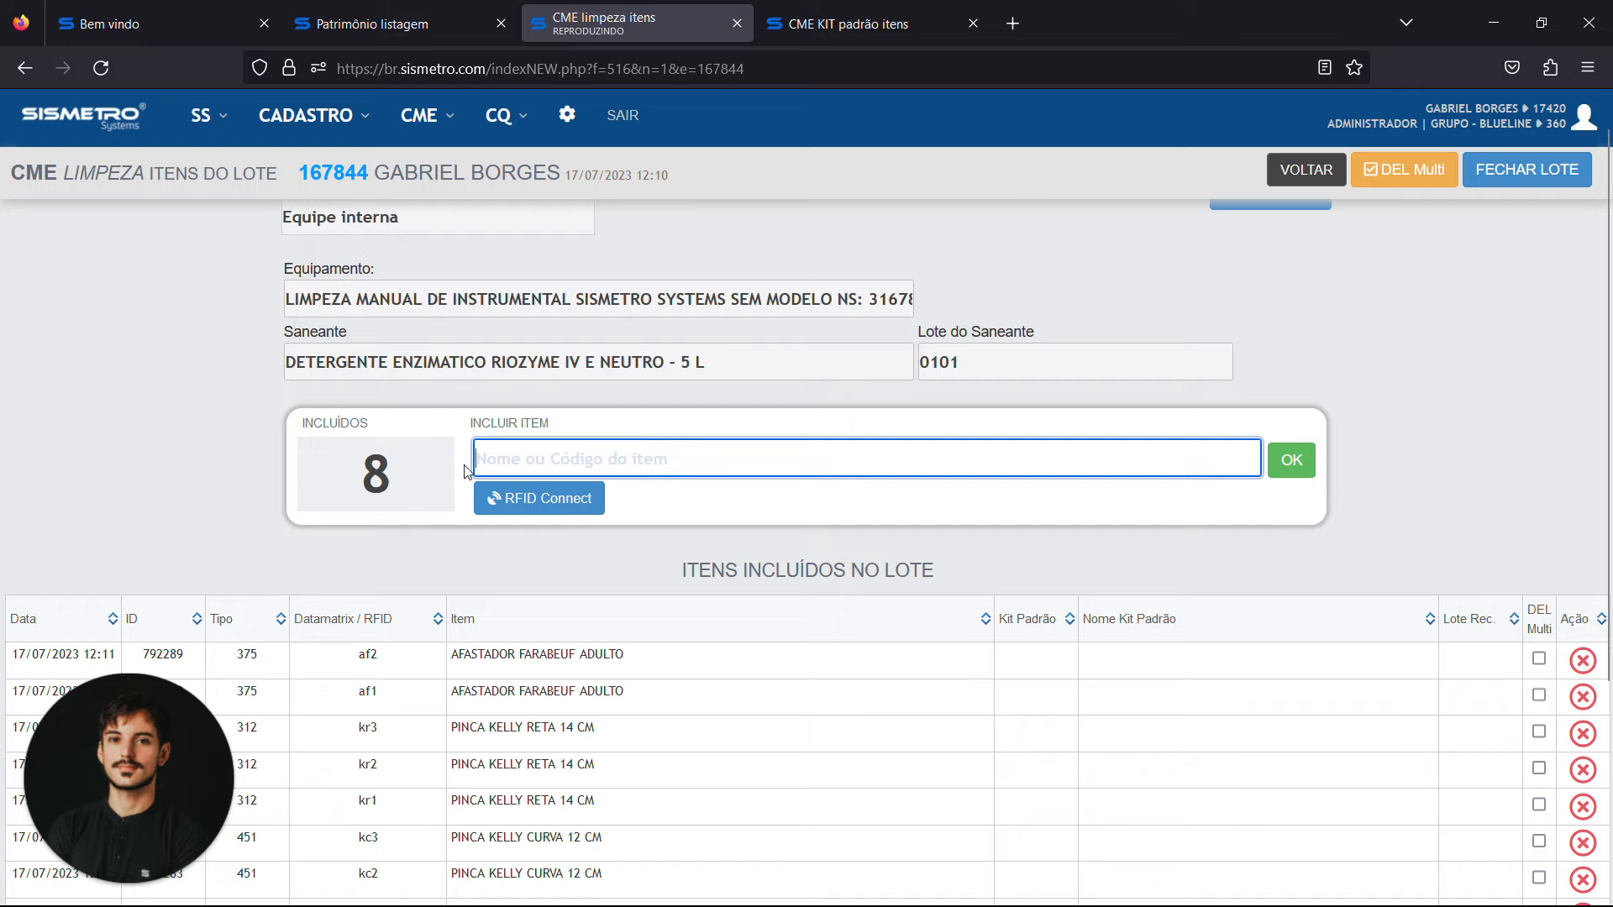
{"action": "scroll", "coordinate": [1244, 473], "scroll_direction": "down", "scroll_amount": 3}
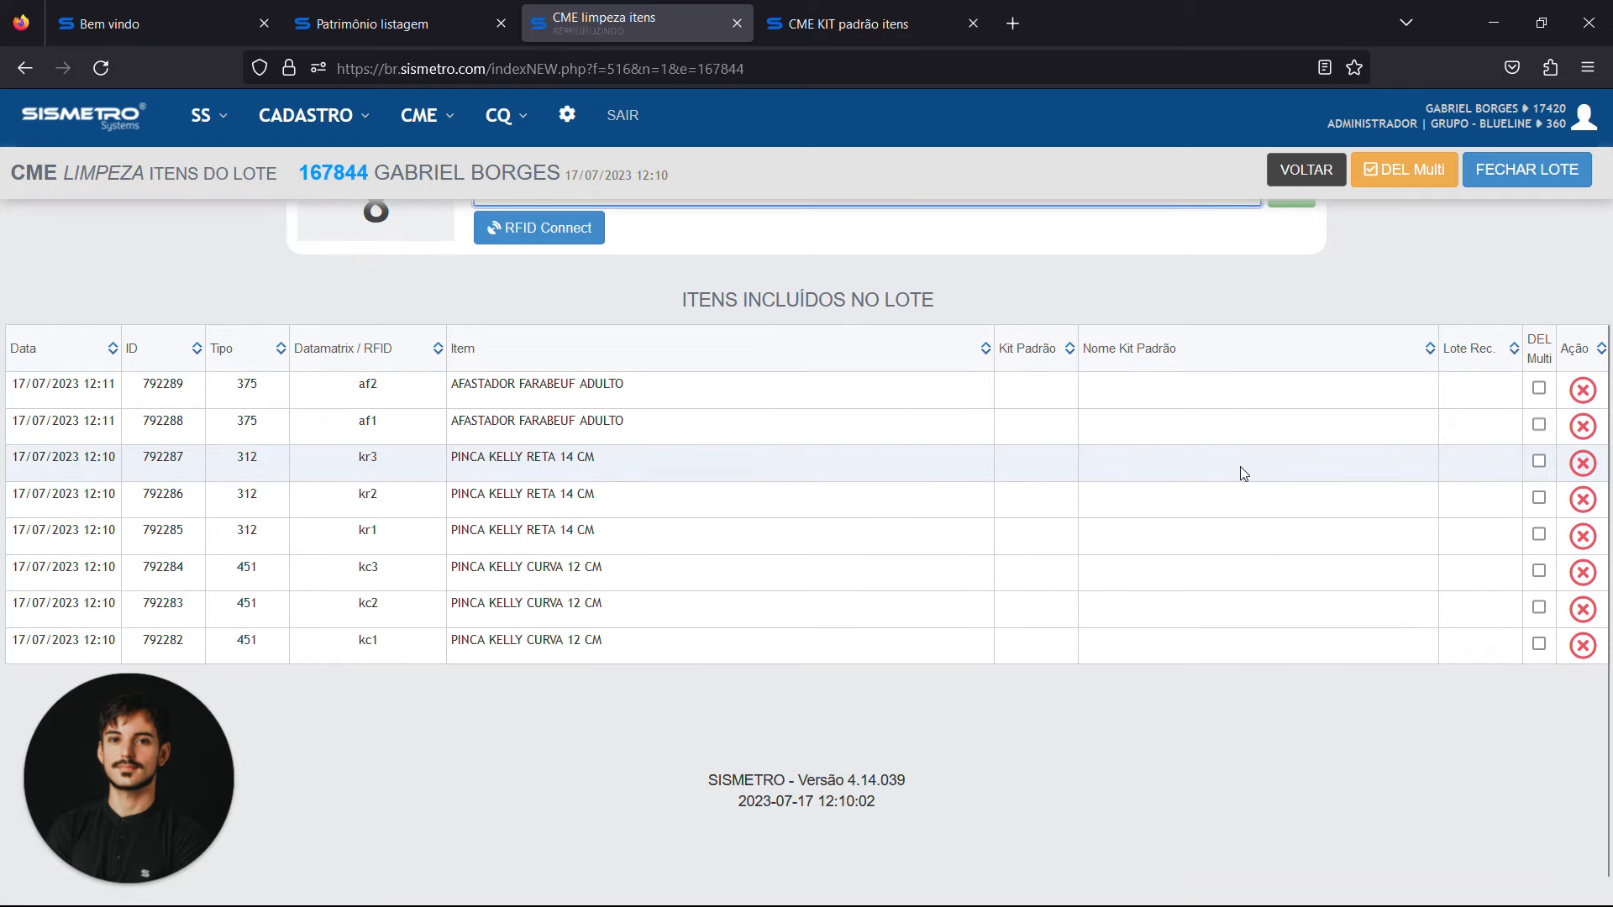
{"action": "scroll", "coordinate": [1243, 473], "scroll_direction": "up", "scroll_amount": 2}
{"action": "scroll", "coordinate": [1244, 473], "scroll_direction": "up", "scroll_amount": 2}
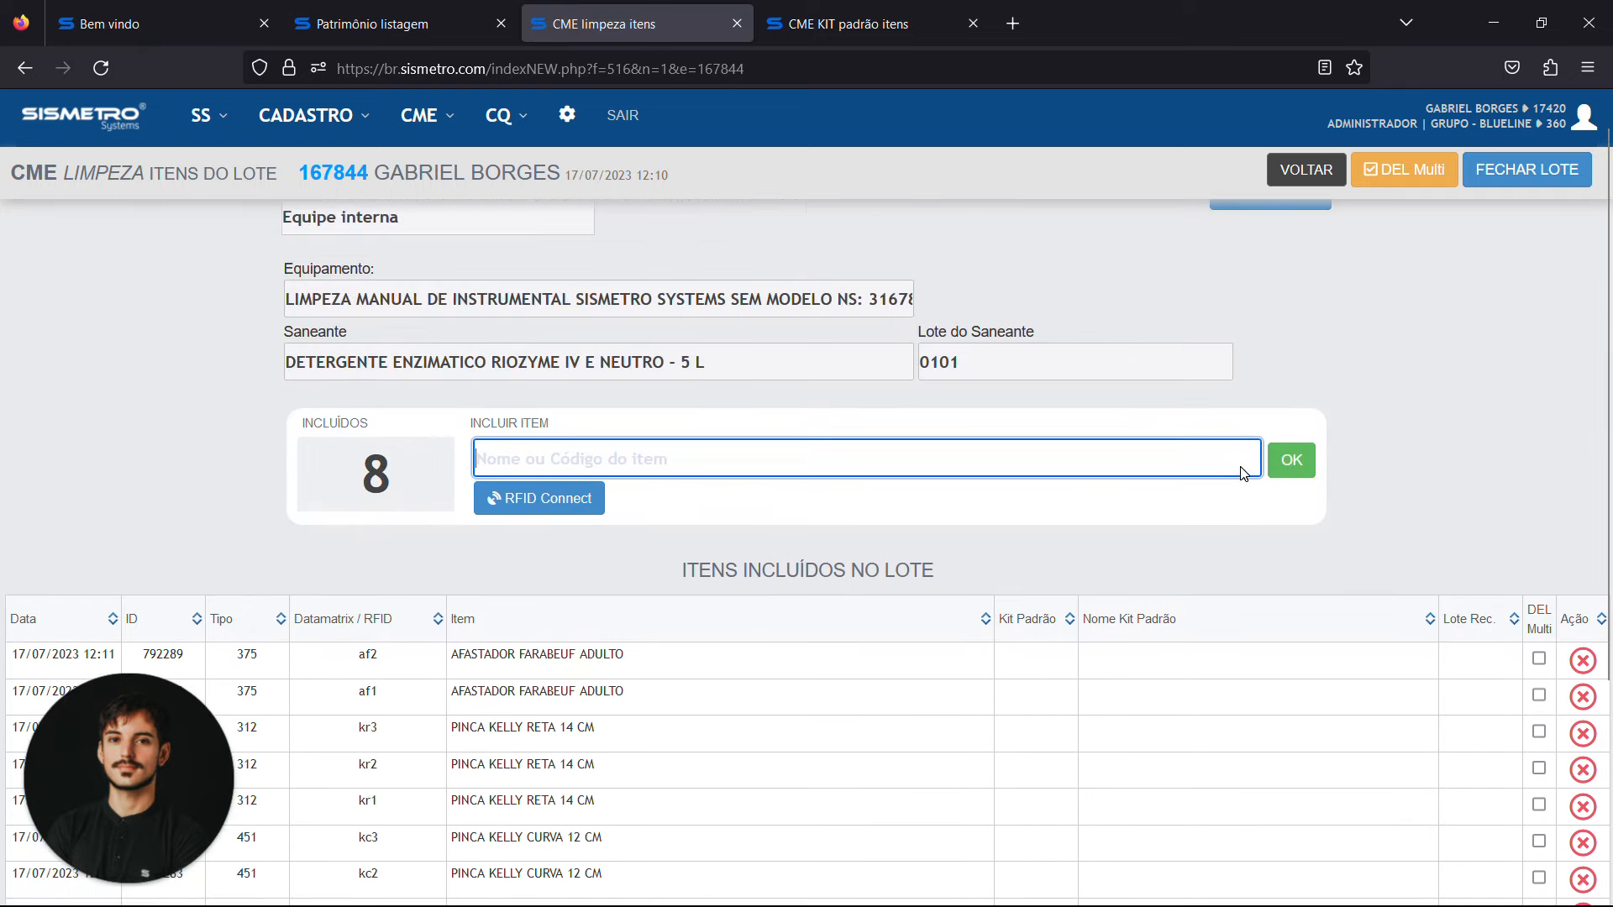
Close the cleaning batch with the user identification code and return to the cleaning listing
{"action": "left_click", "coordinate": [1529, 171]}
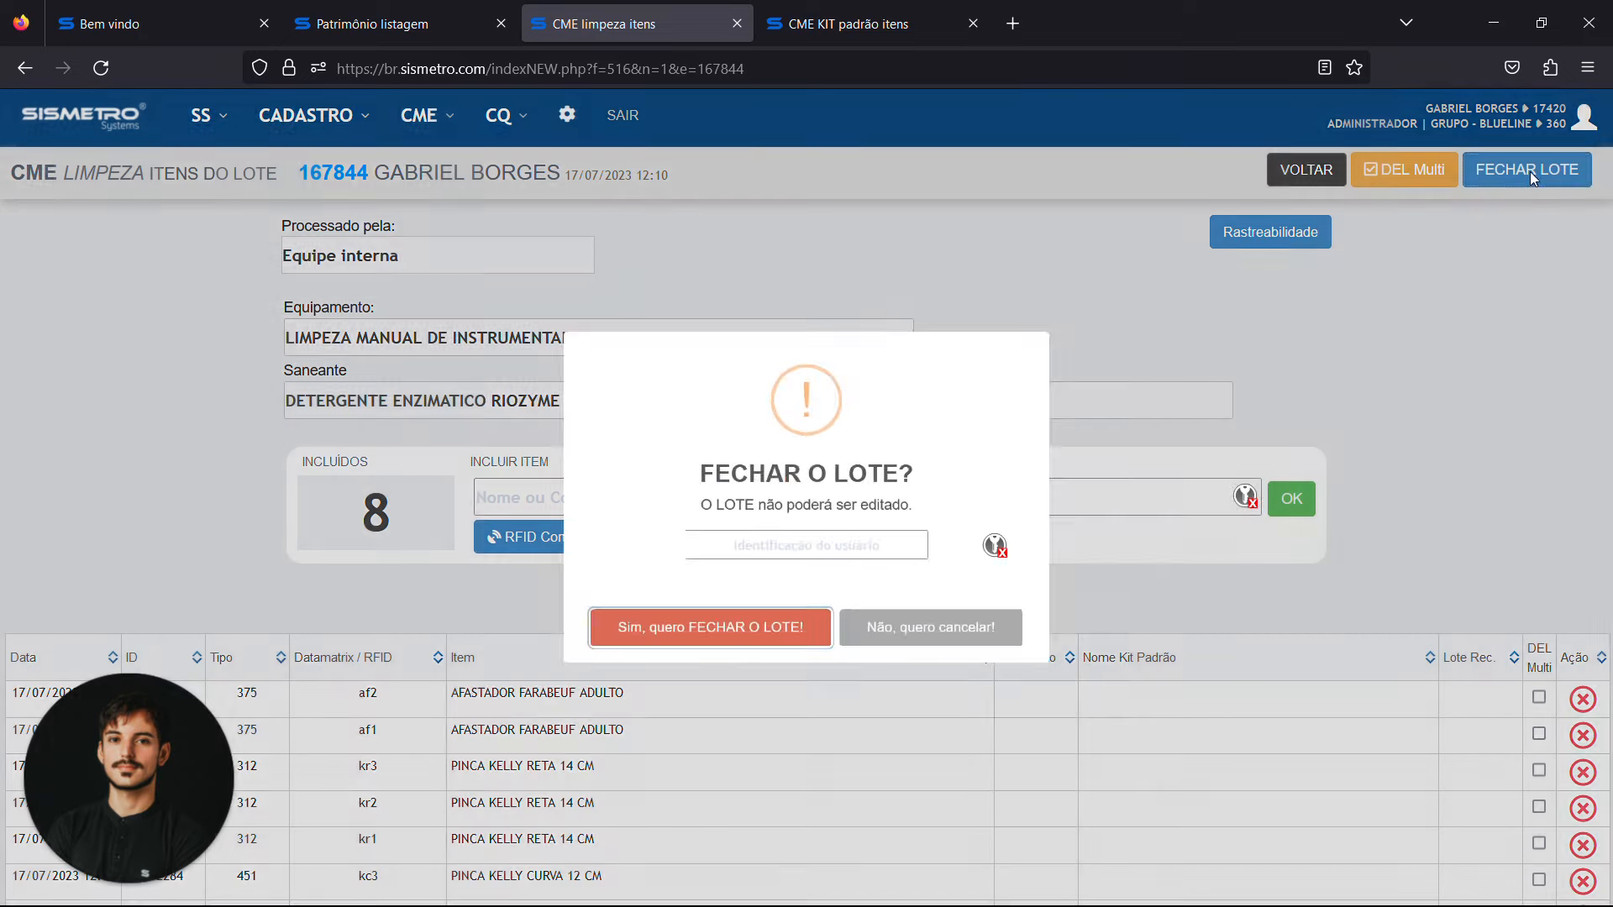
{"action": "type", "text": "1••••"}
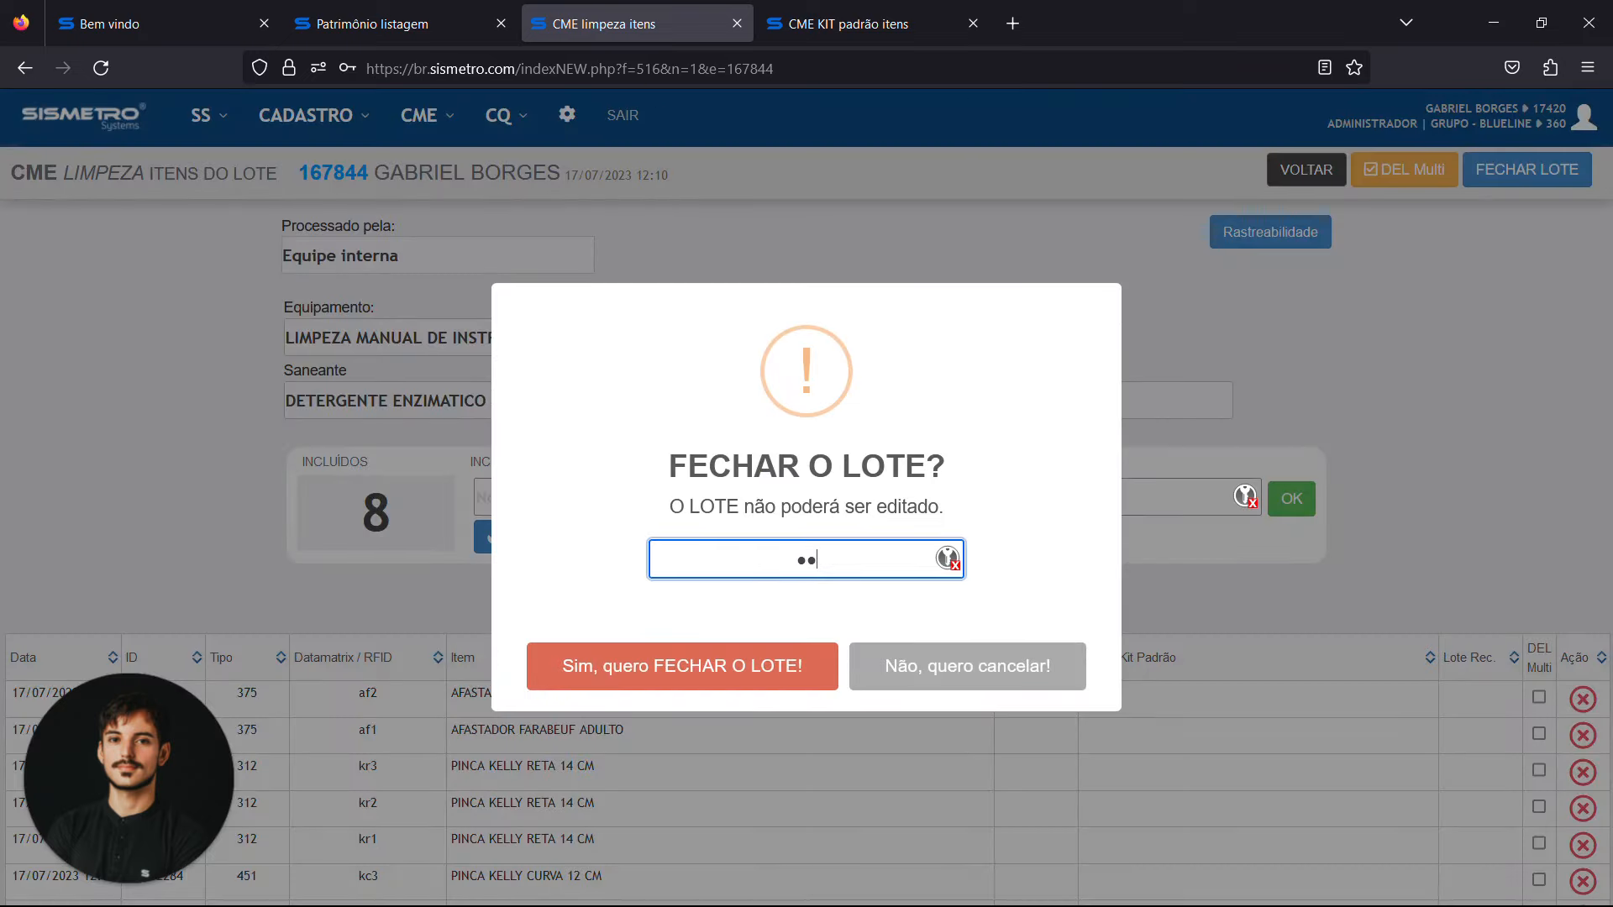
{"action": "key", "text": "Tab"}
{"action": "key", "text": "Return"}
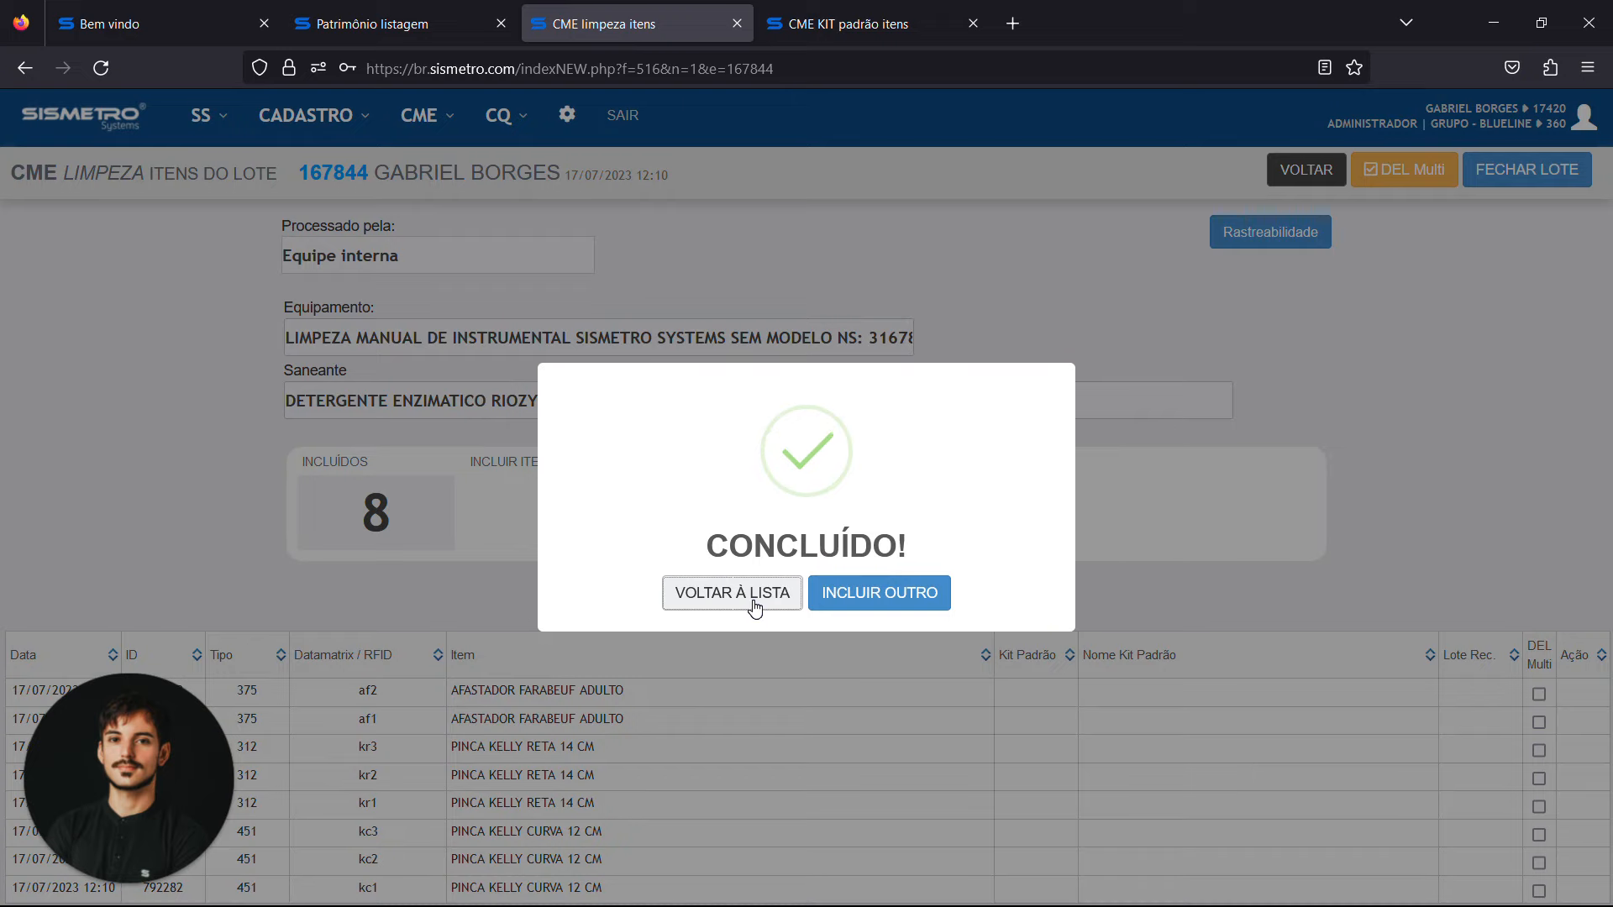
{"action": "left_click", "coordinate": [753, 602]}
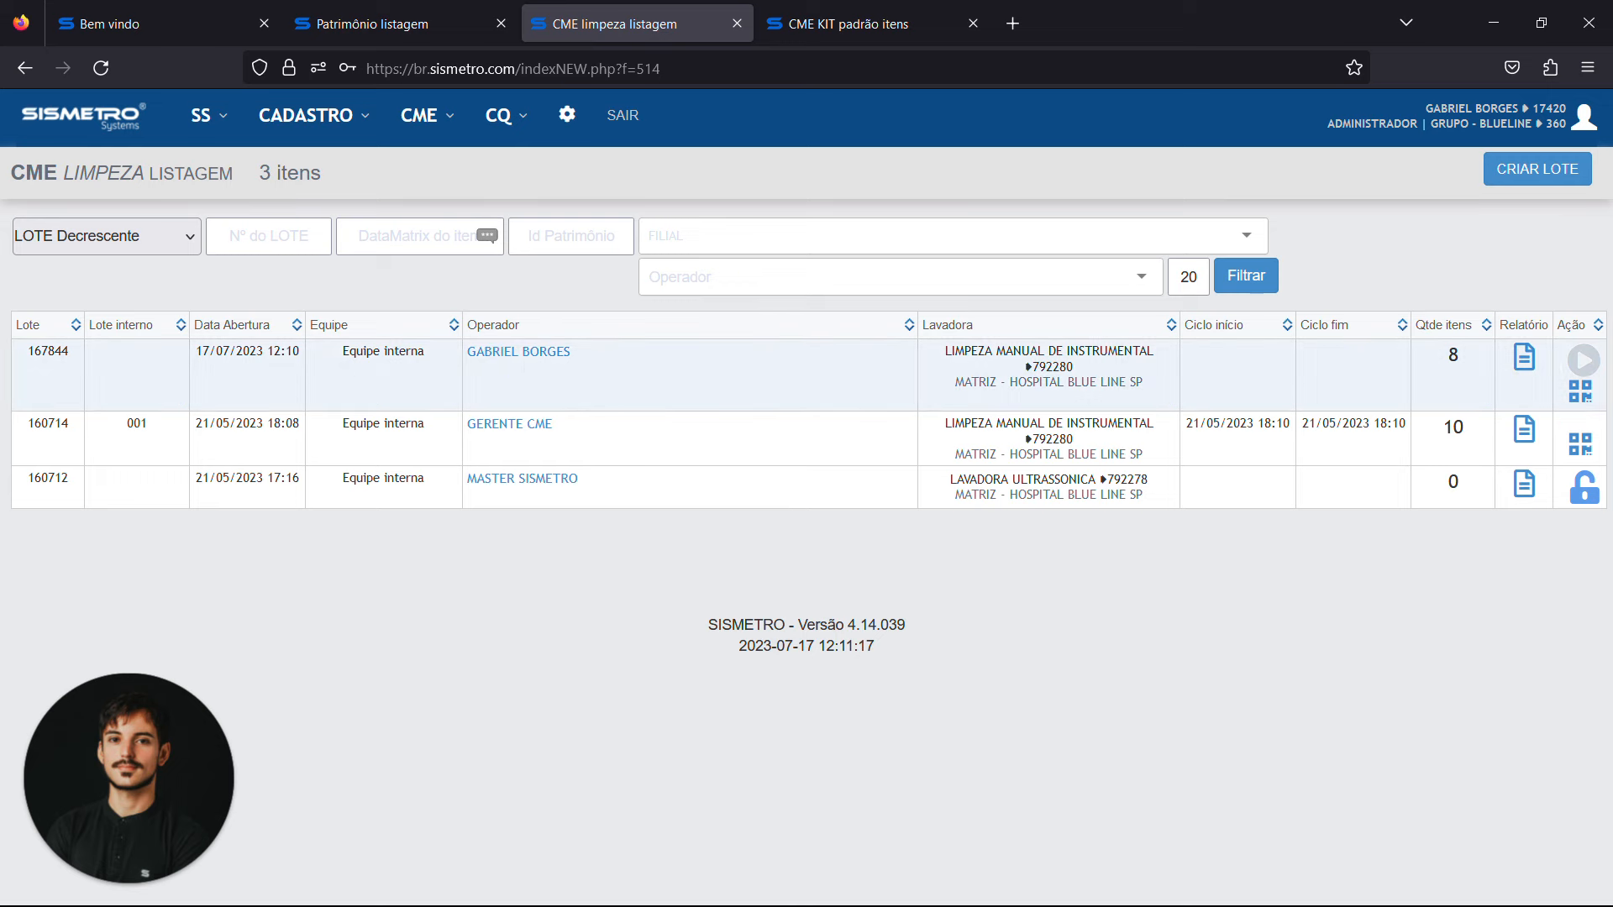
Start the cleaning cycle of the newest batch, authorizing it with the user identification code
{"action": "left_click", "coordinate": [1583, 359]}
{"action": "left_click", "coordinate": [808, 559]}
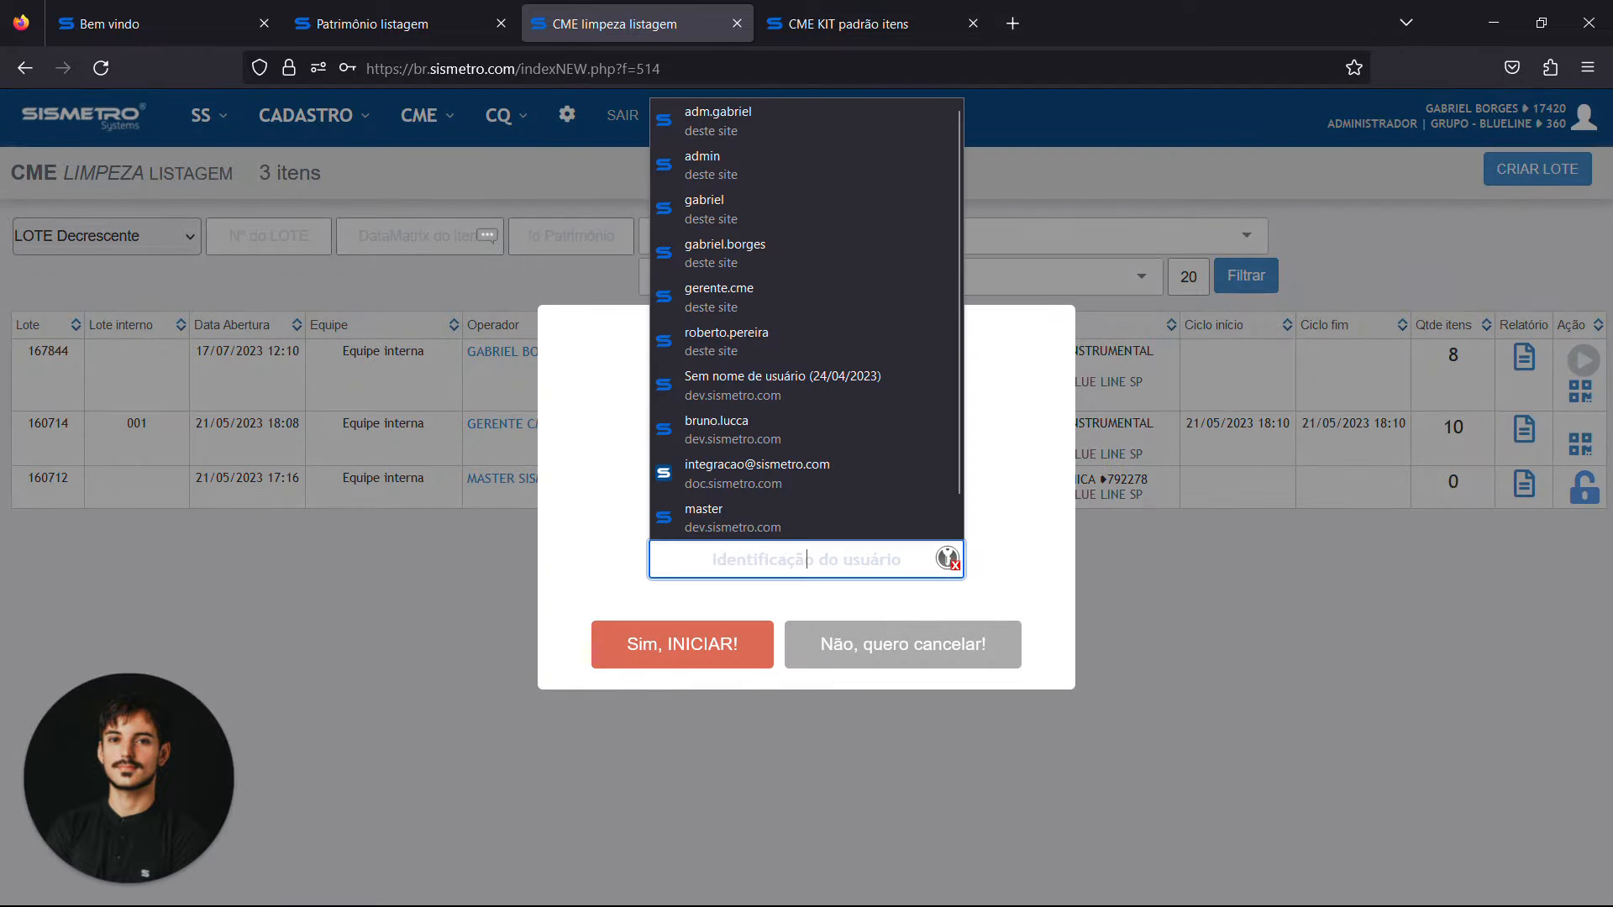
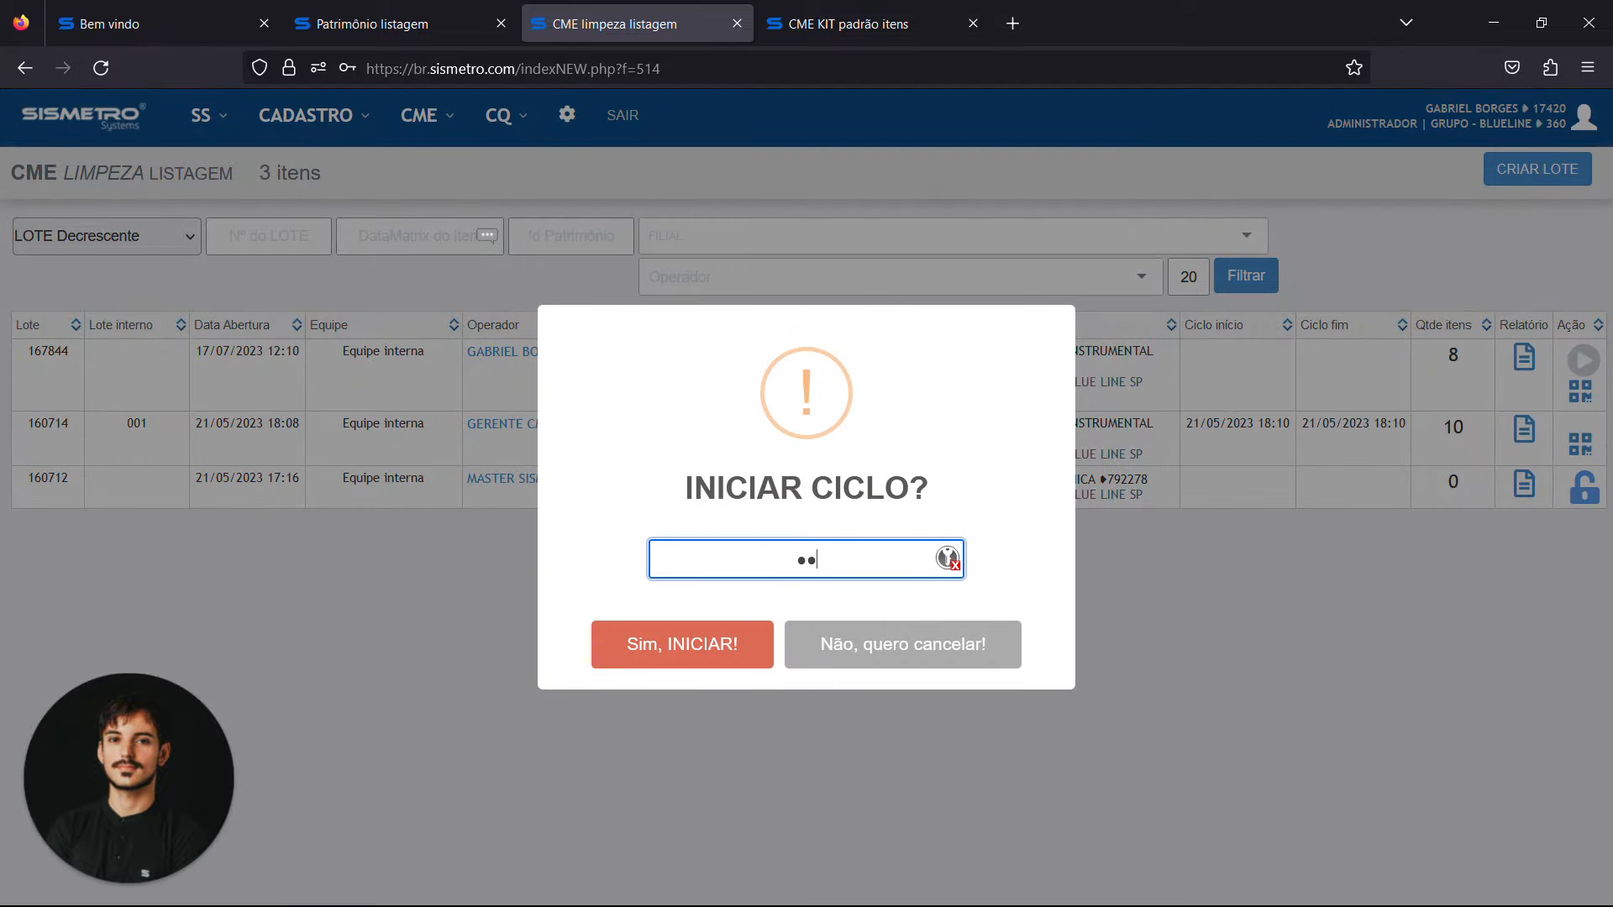
{"action": "key", "text": "Tab"}
{"action": "key", "text": "Return"}
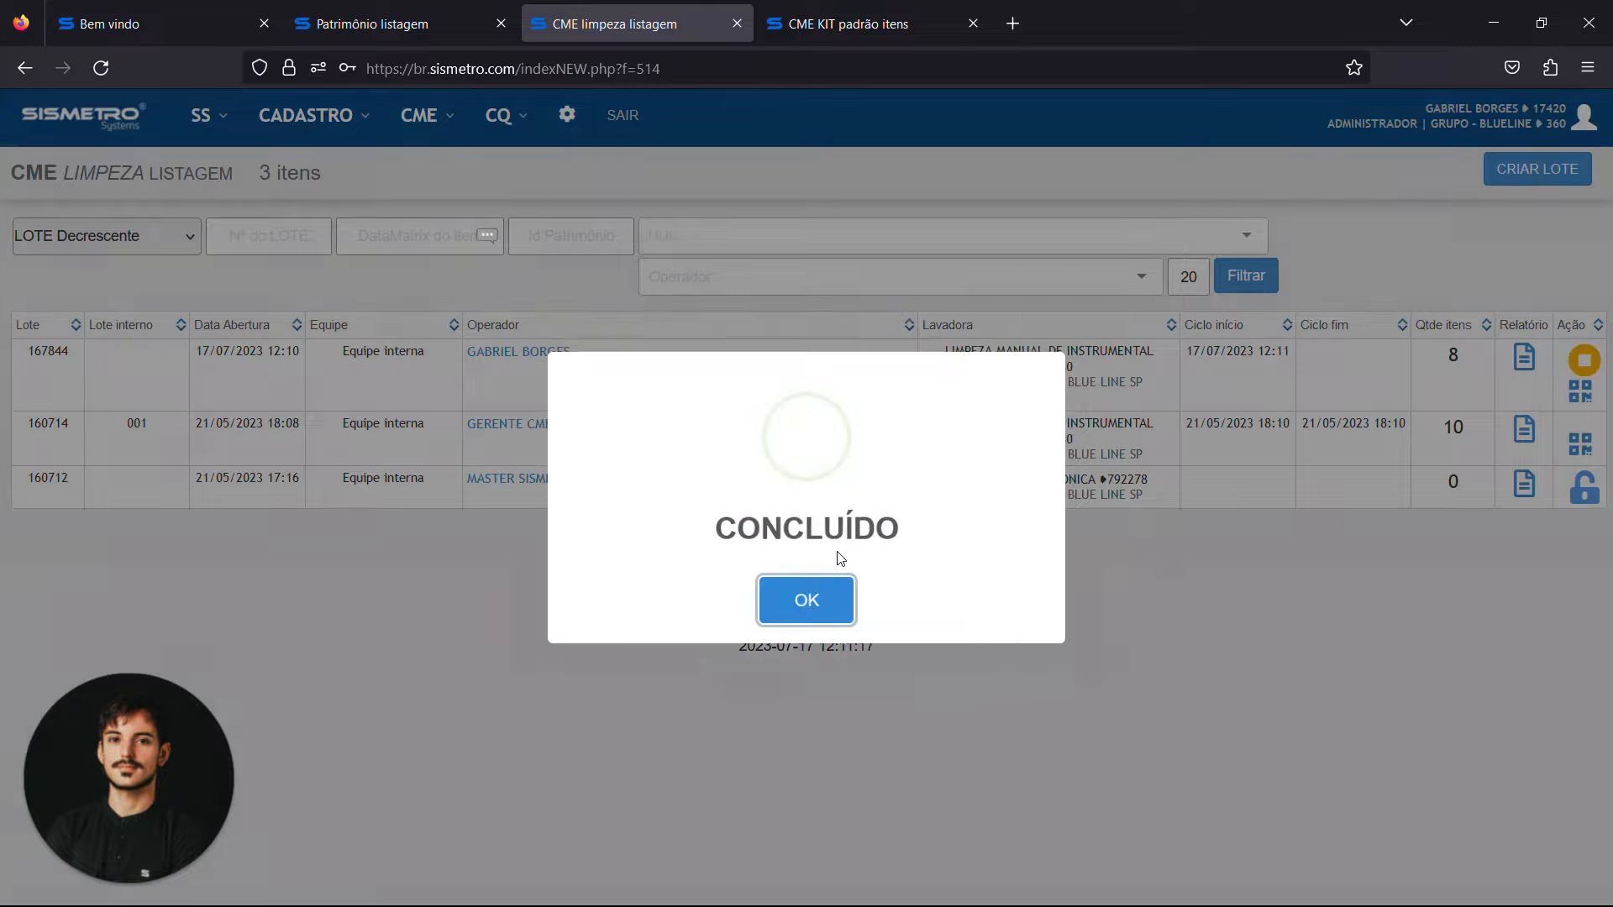
{"action": "left_click", "coordinate": [819, 616]}
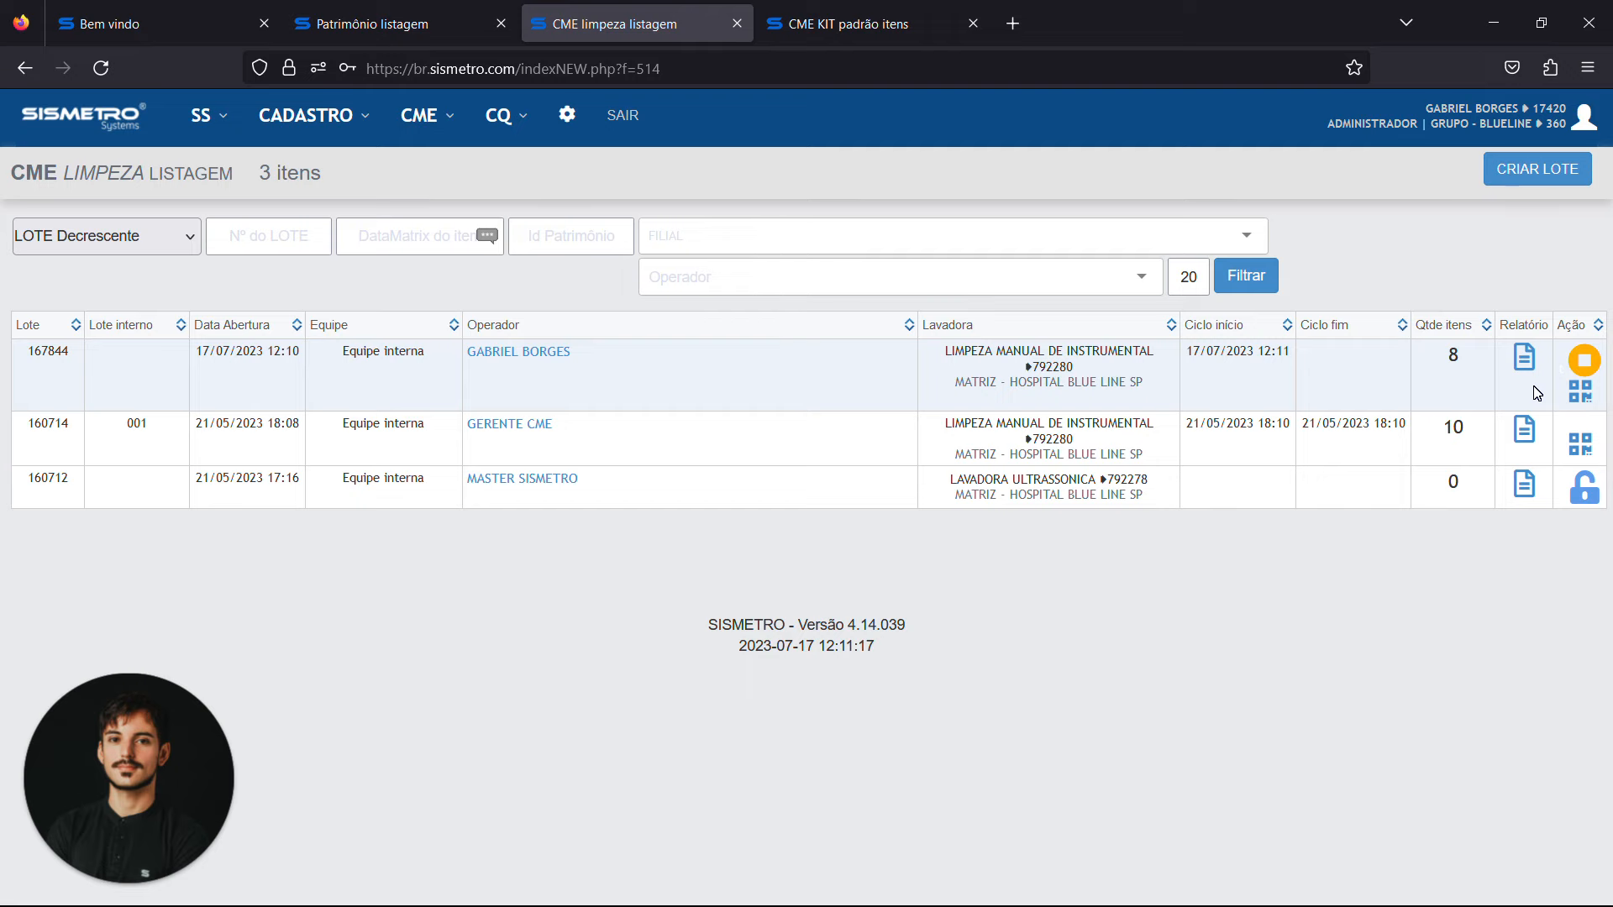
Finalize the batch's cleaning cycle with the user identification code and an internal batch number
{"action": "left_click", "coordinate": [1601, 370]}
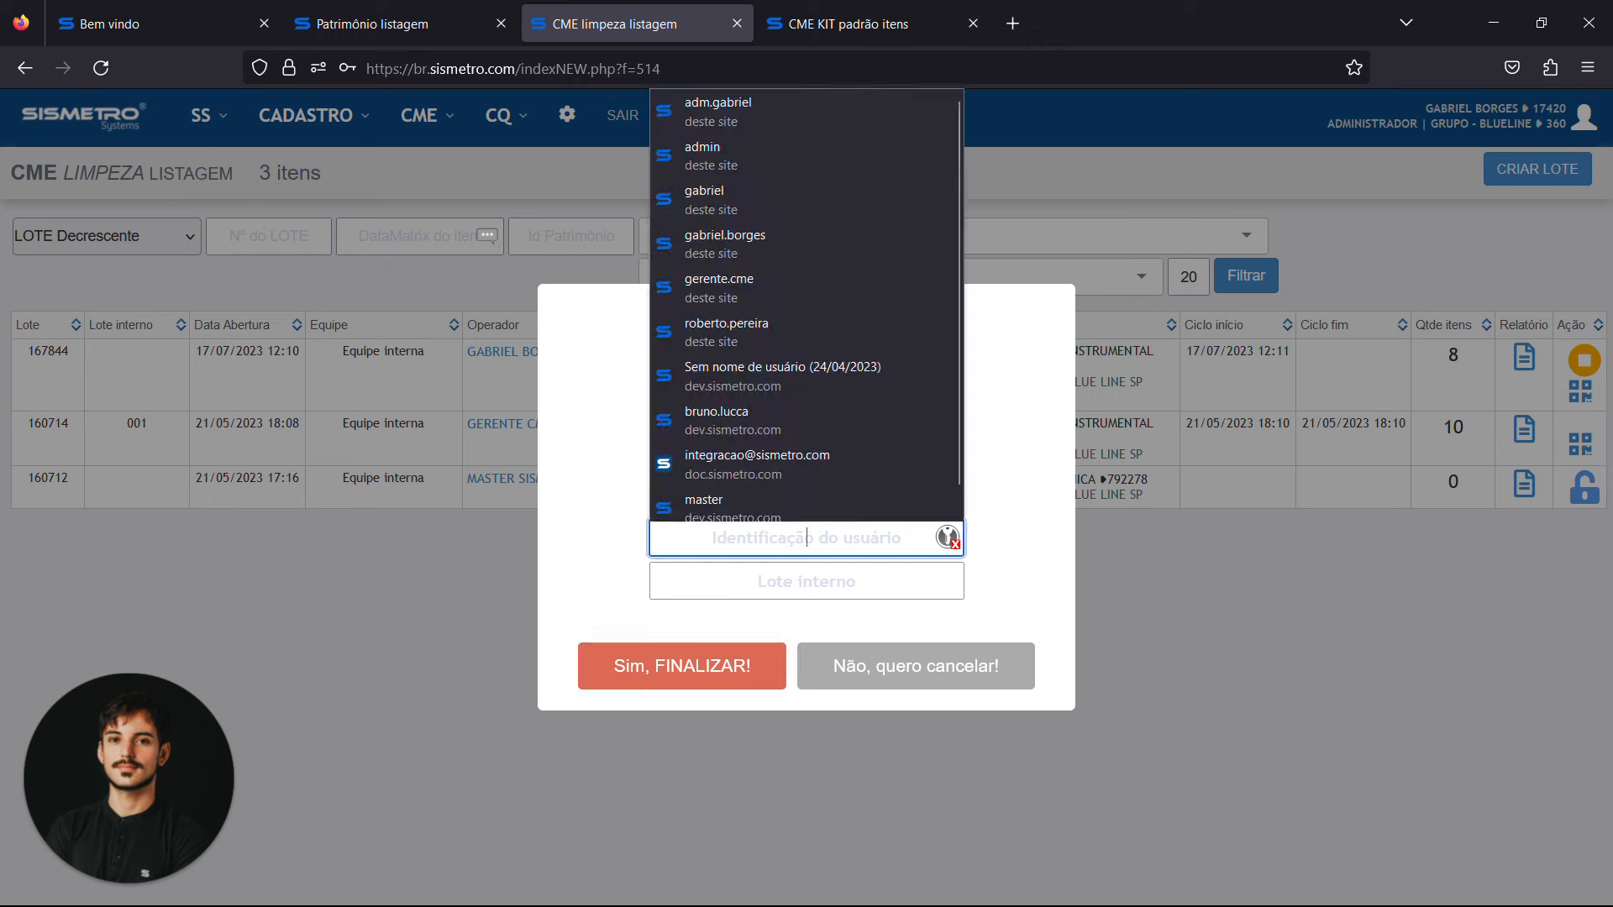
{"action": "type", "text": "•••••"}
{"action": "key", "text": "Tab"}
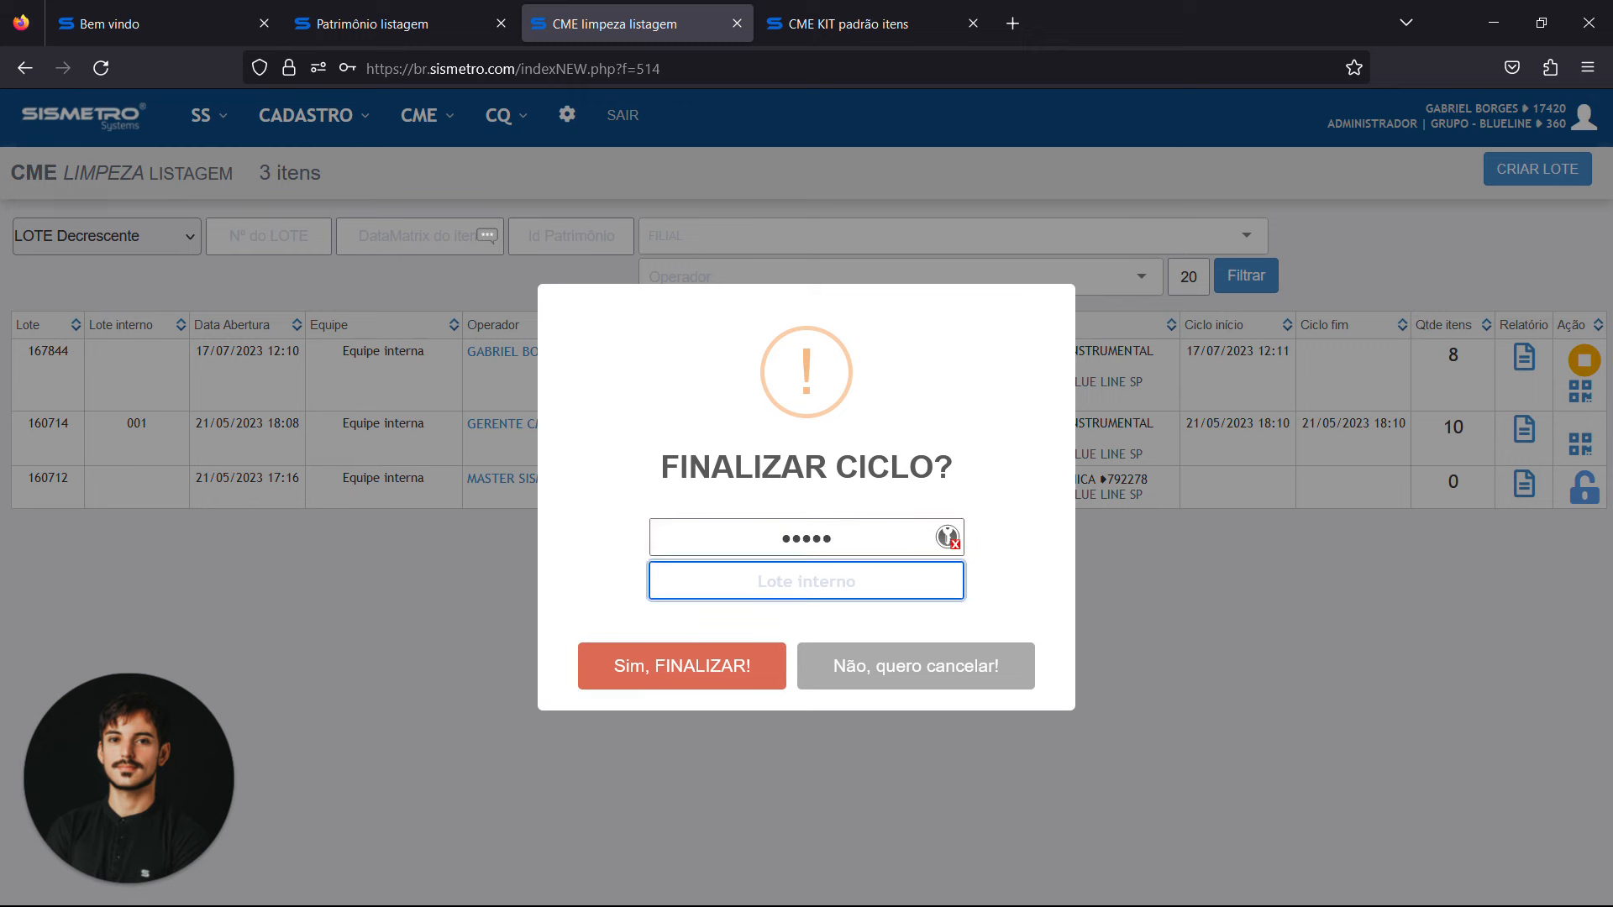
{"action": "type", "text": "001"}
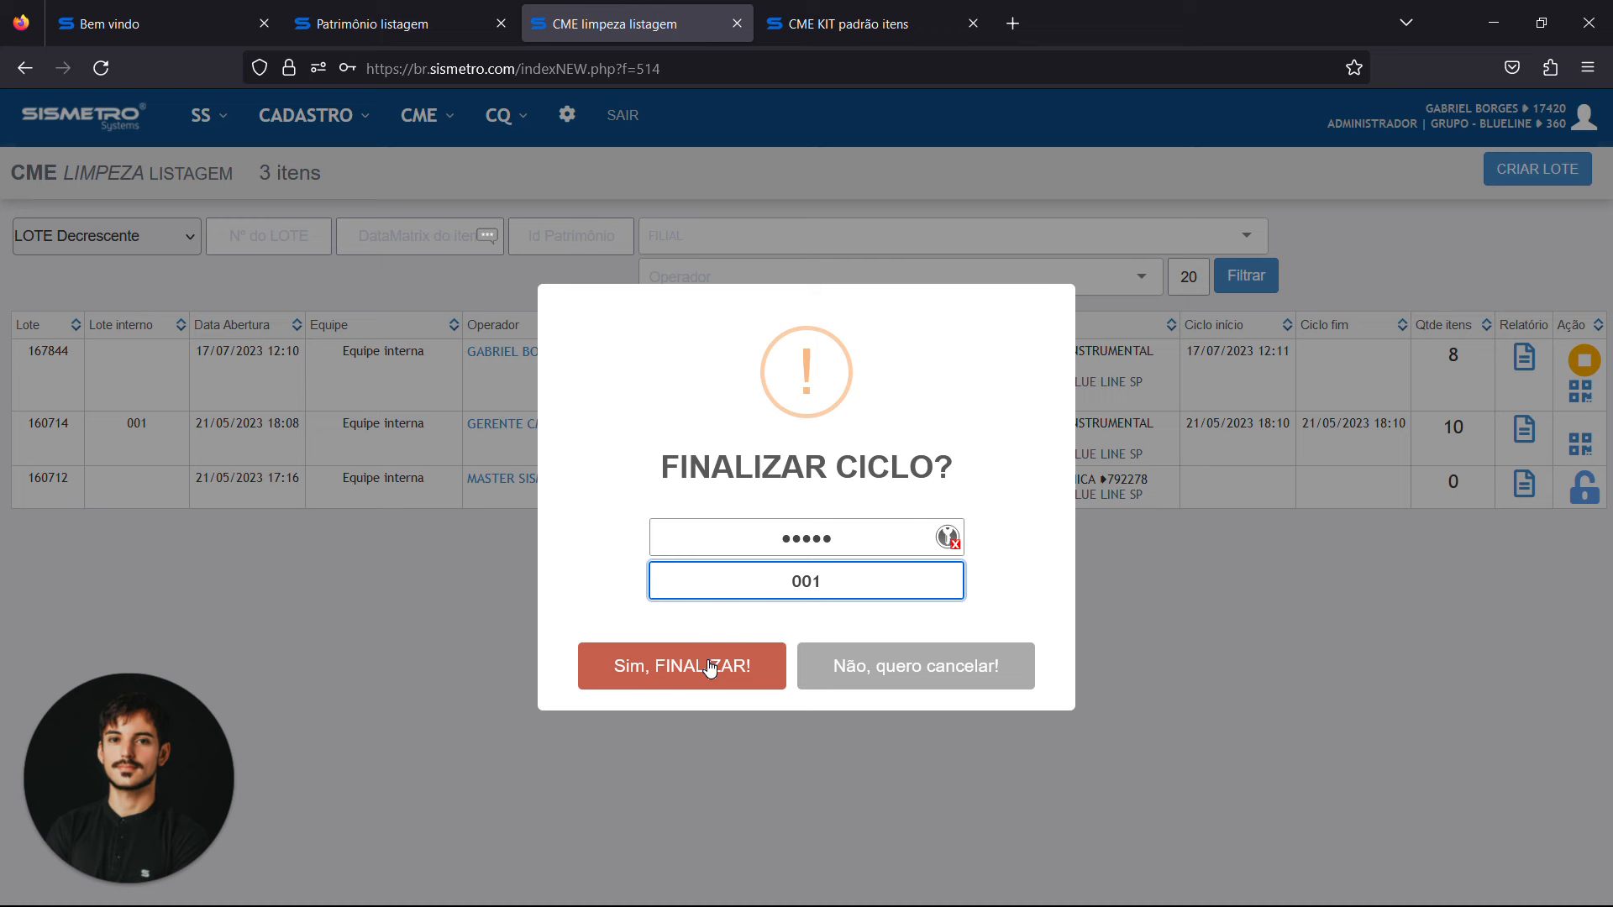
{"action": "type", "text": "9"}
{"action": "key", "text": "BackSpace"}
{"action": "key", "text": "BackSpace"}
{"action": "type", "text": "9"}
{"action": "left_click", "coordinate": [642, 677]}
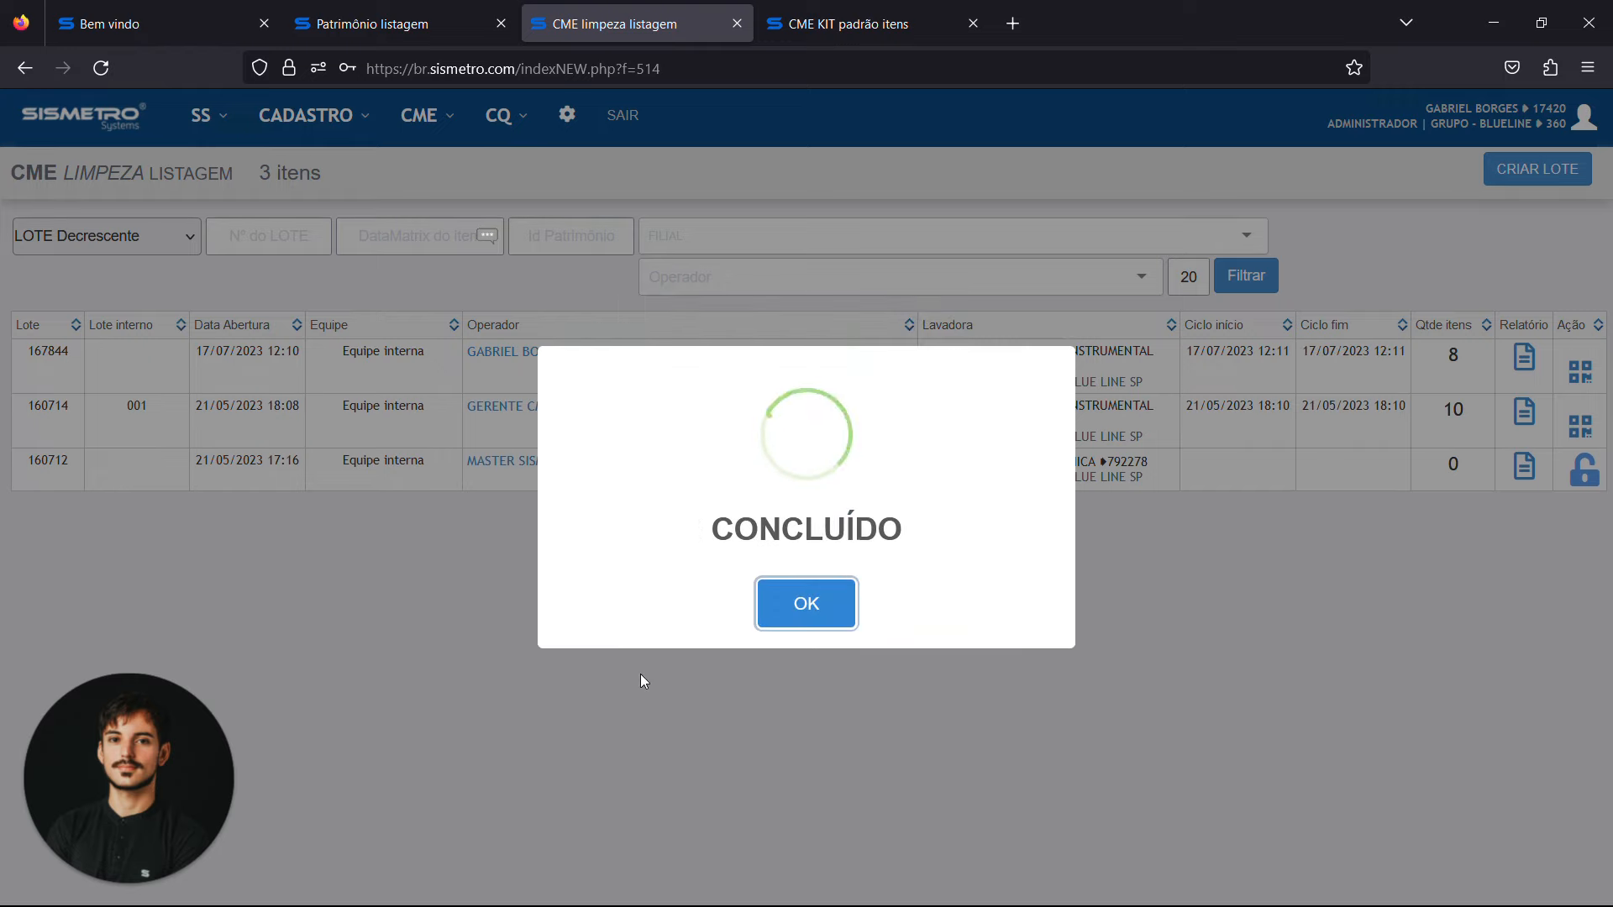
{"action": "left_click", "coordinate": [801, 616]}
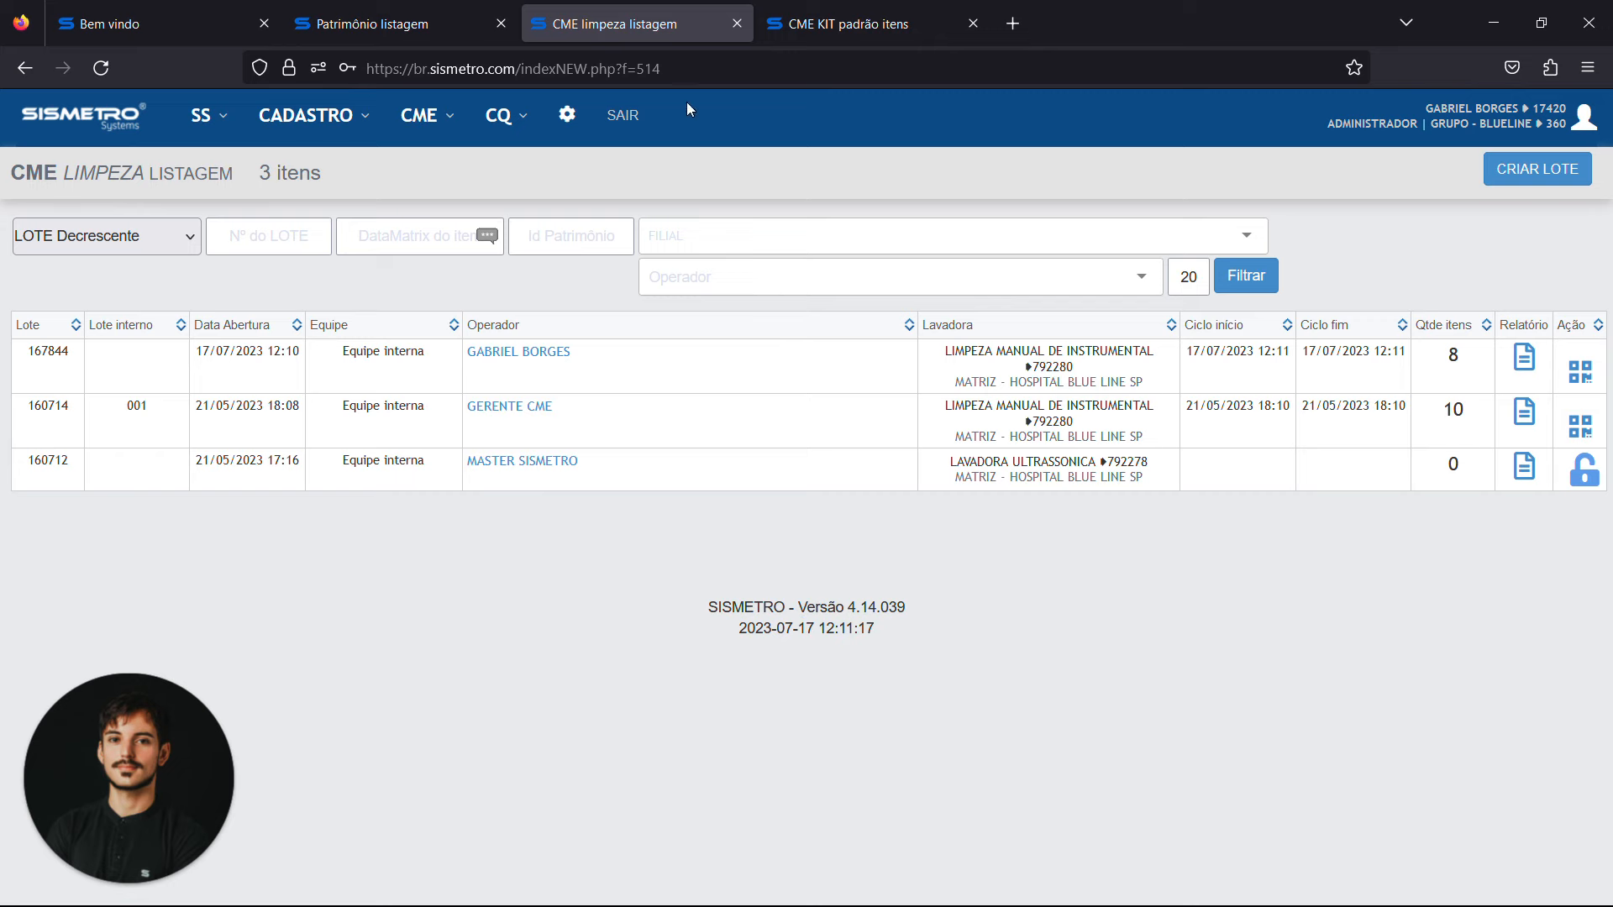
Open the CME packaging form for assembling a kit and enter the user identification code
{"action": "left_click", "coordinate": [436, 134]}
{"action": "left_click", "coordinate": [483, 172]}
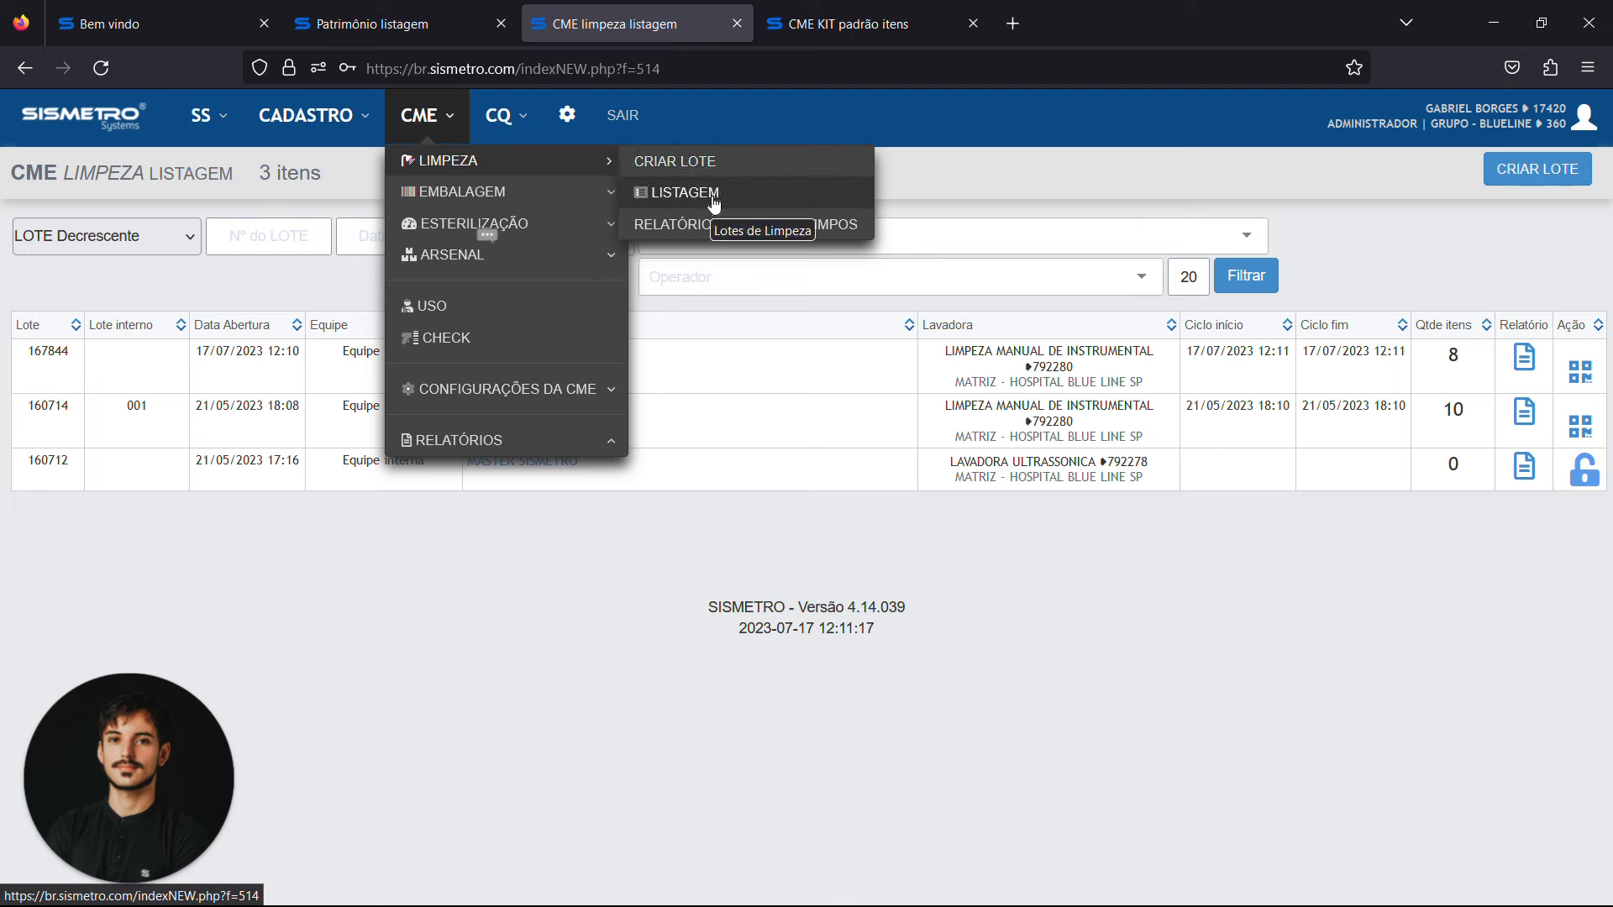
{"action": "left_click", "coordinate": [584, 172]}
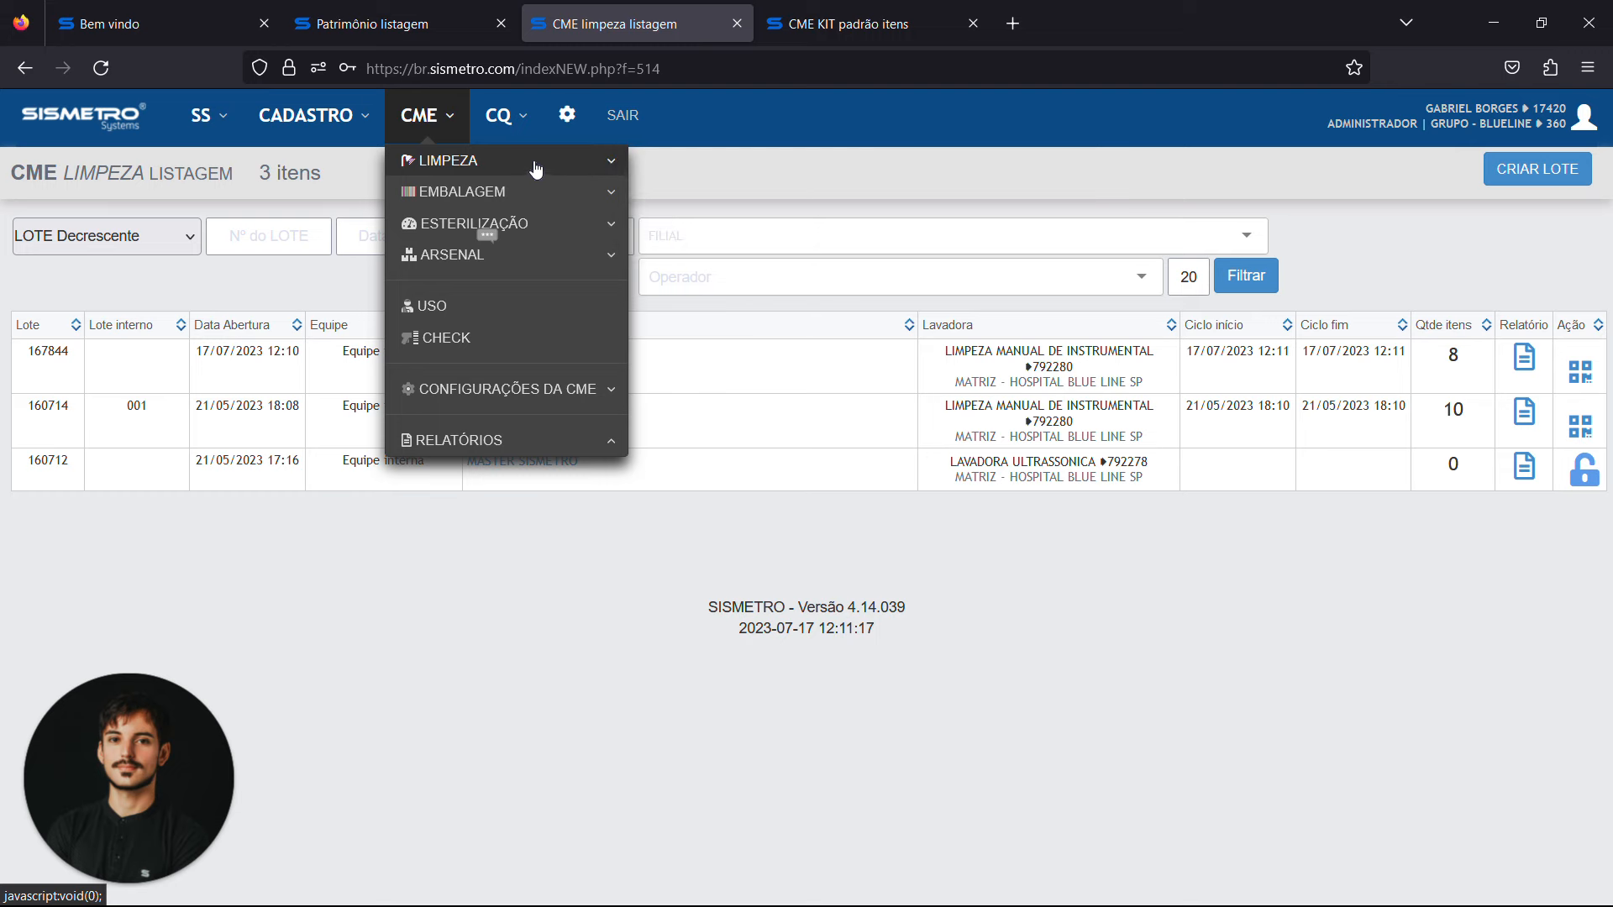
{"action": "left_click", "coordinate": [506, 195]}
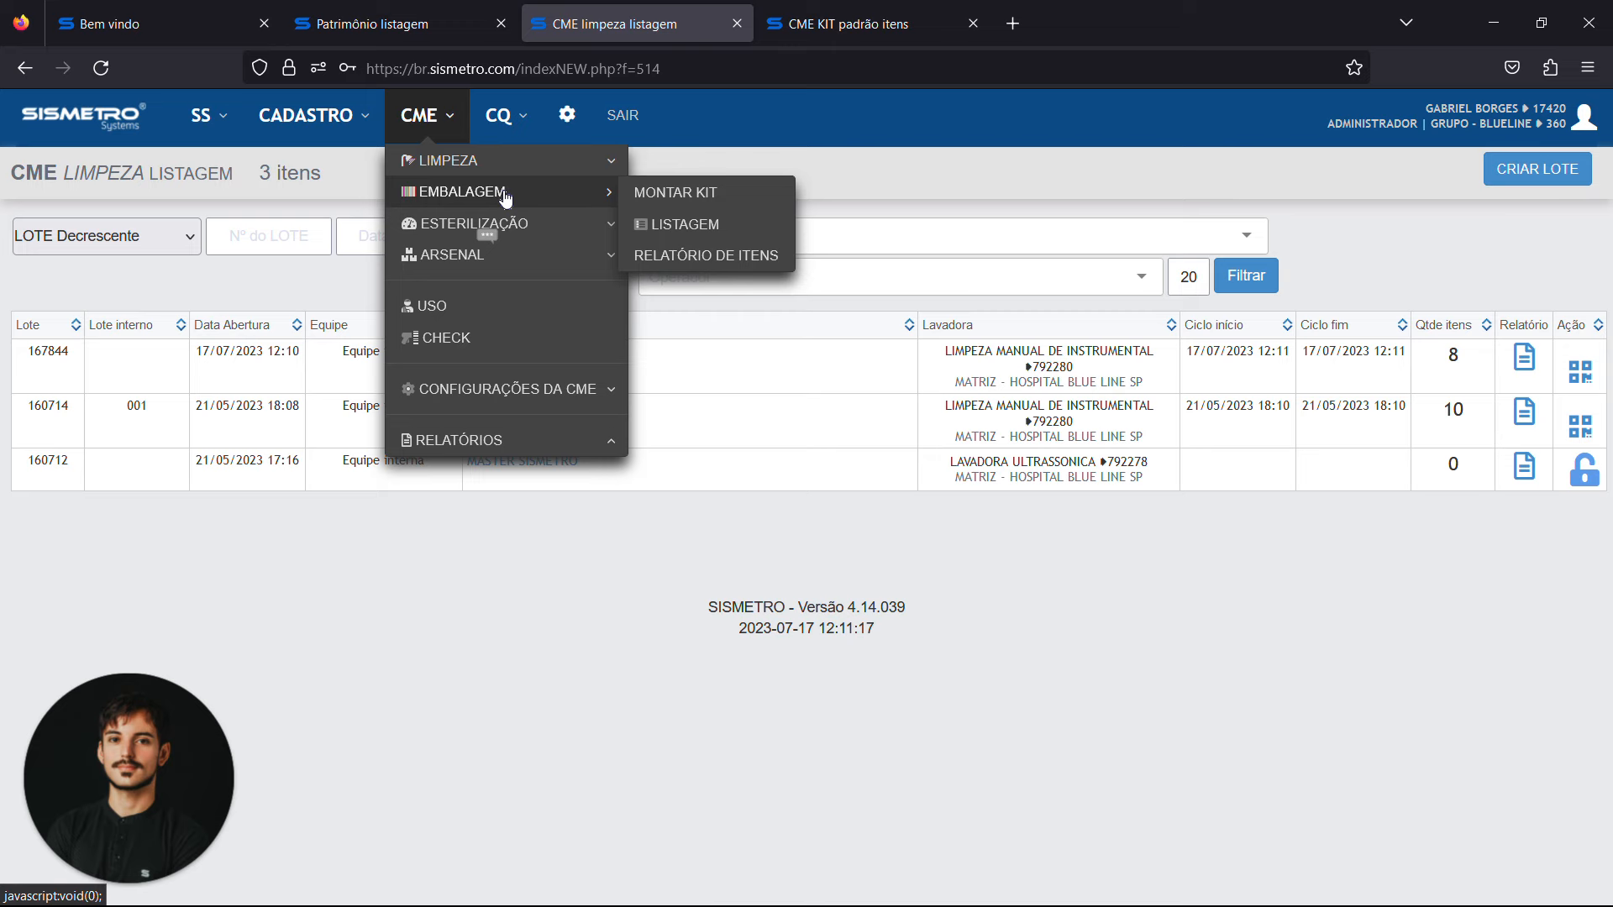
{"action": "left_click", "coordinate": [683, 194]}
{"action": "left_click", "coordinate": [87, 294]}
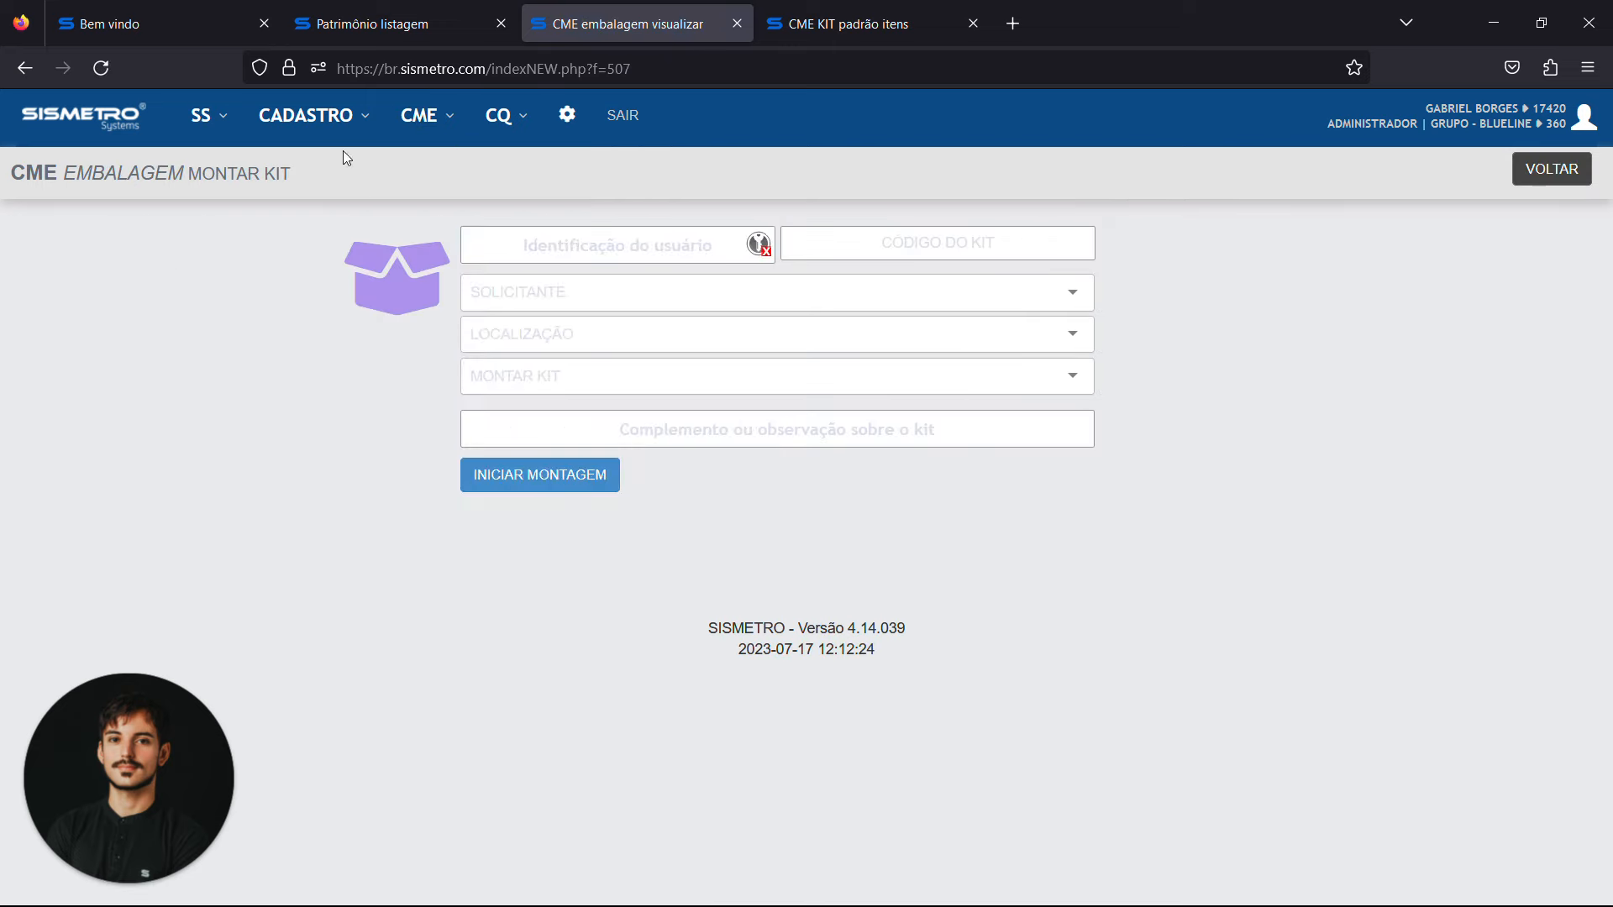
{"action": "left_click", "coordinate": [619, 245]}
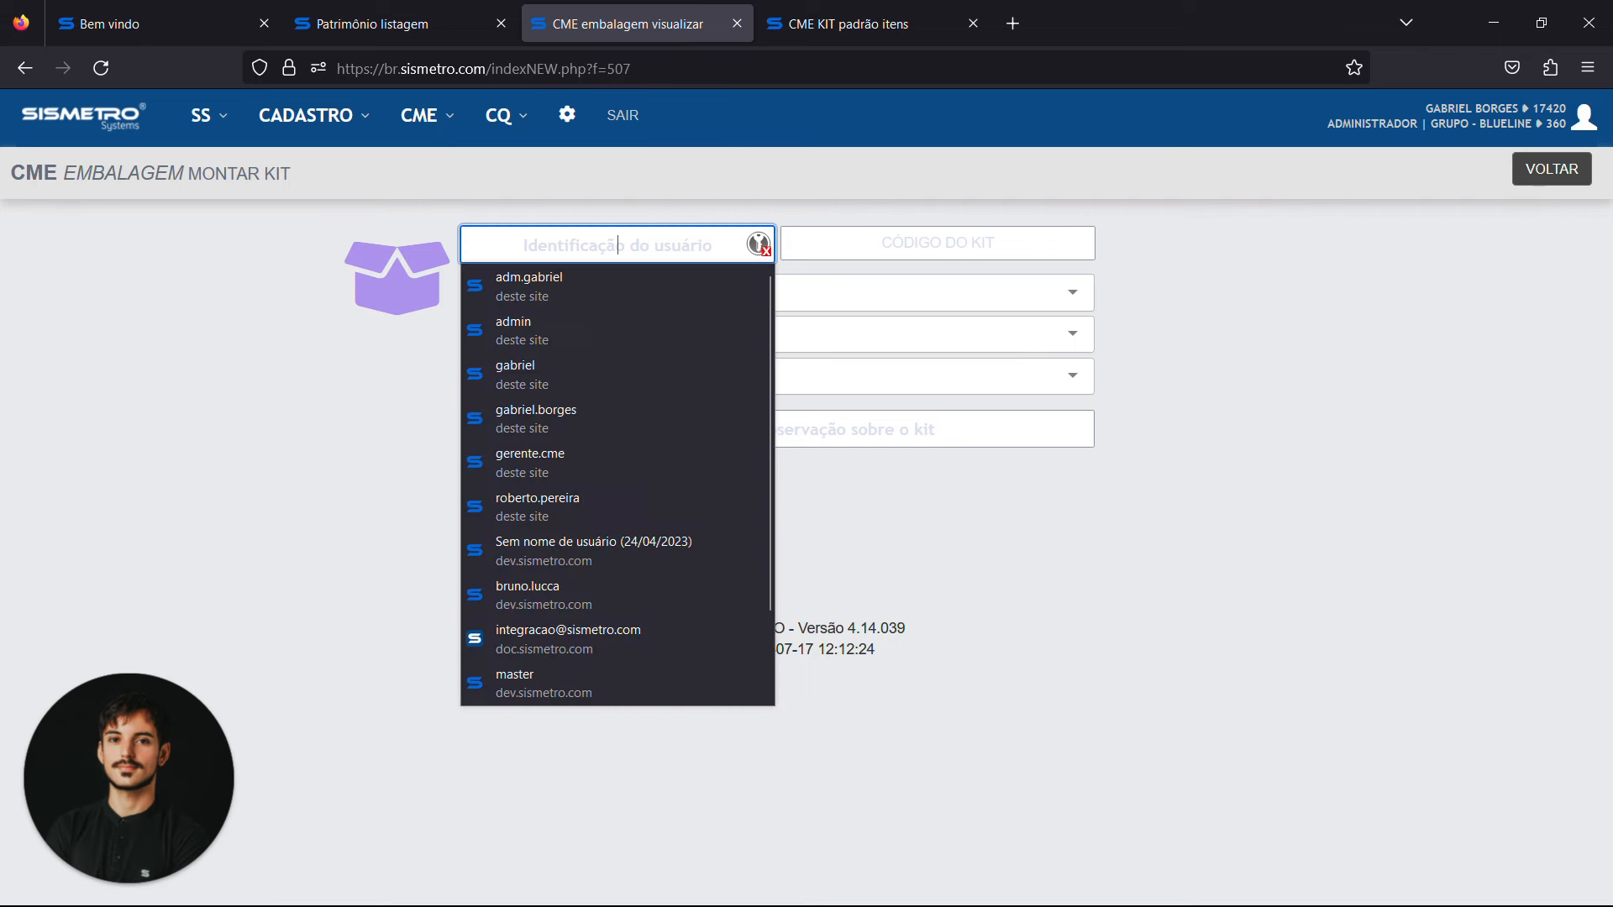
{"action": "type", "text": "•••••"}
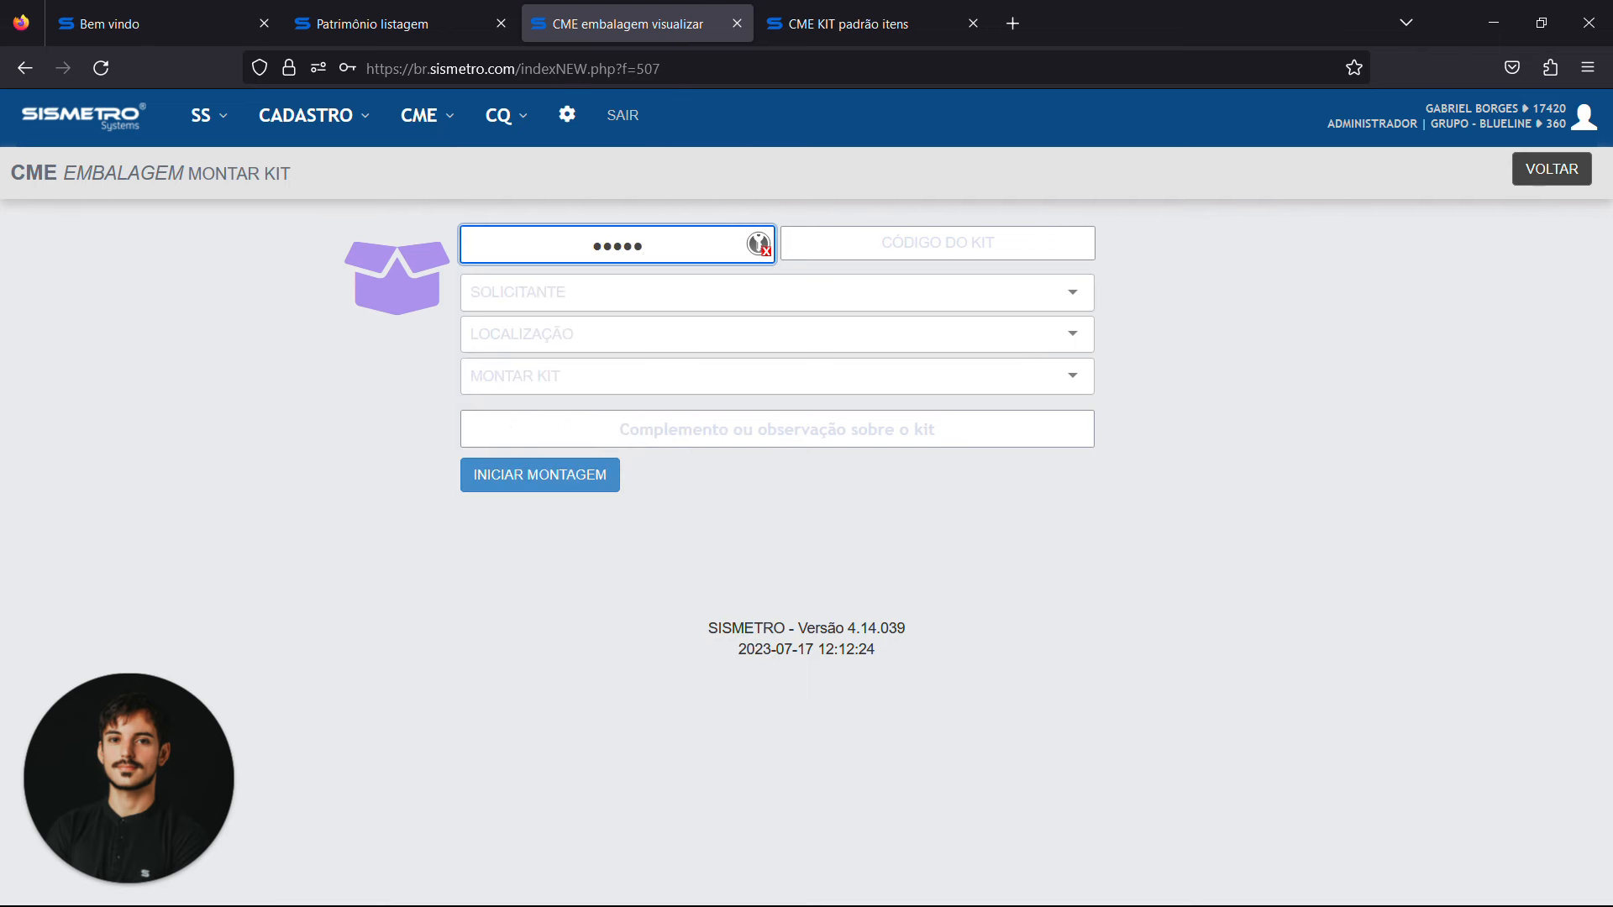
{"action": "key", "text": "Tab"}
Look up the surgical kit's code in the standard kit listing and enter OMBRO as the code of the kit to assemble
{"action": "key", "text": "ctrl+Tab"}
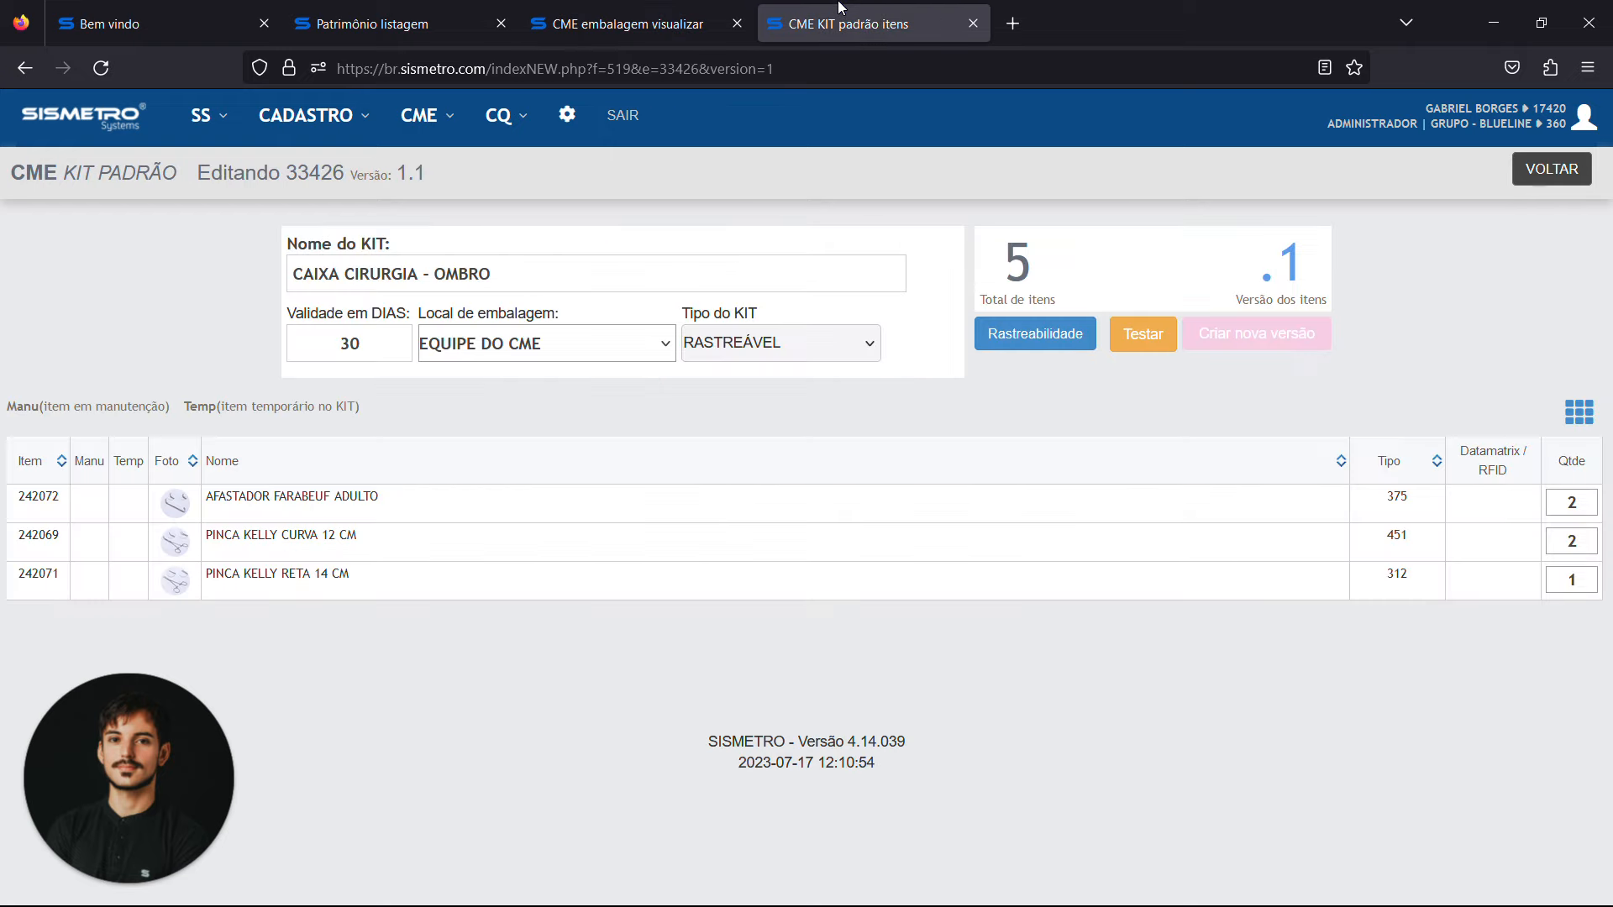
{"action": "left_click", "coordinate": [1537, 186]}
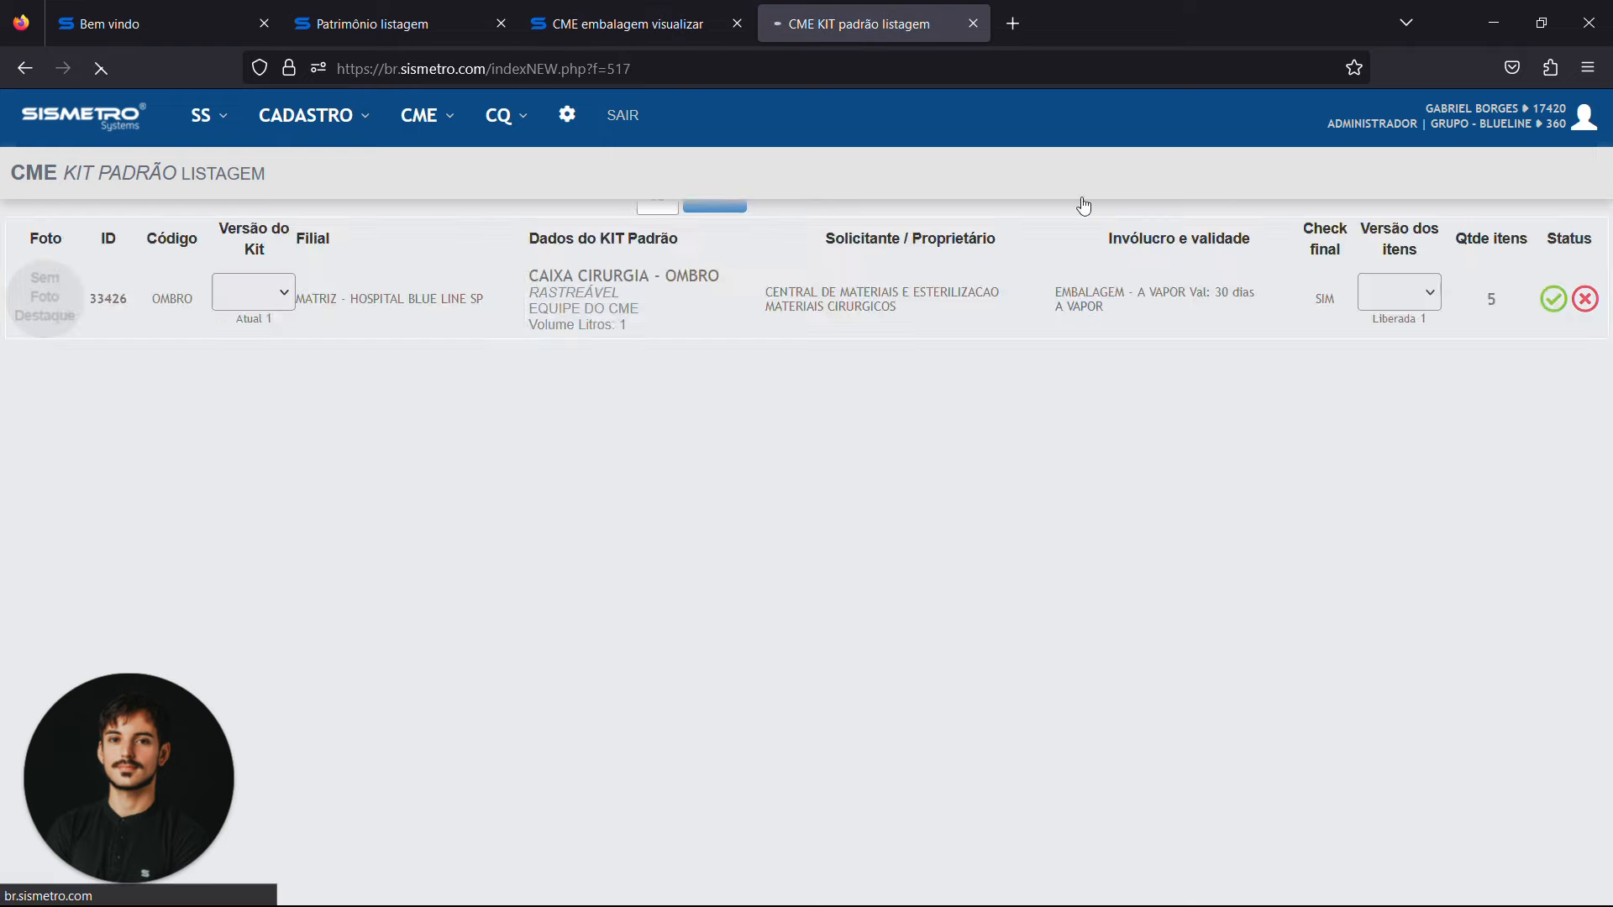
{"action": "double_click", "coordinate": [191, 452]}
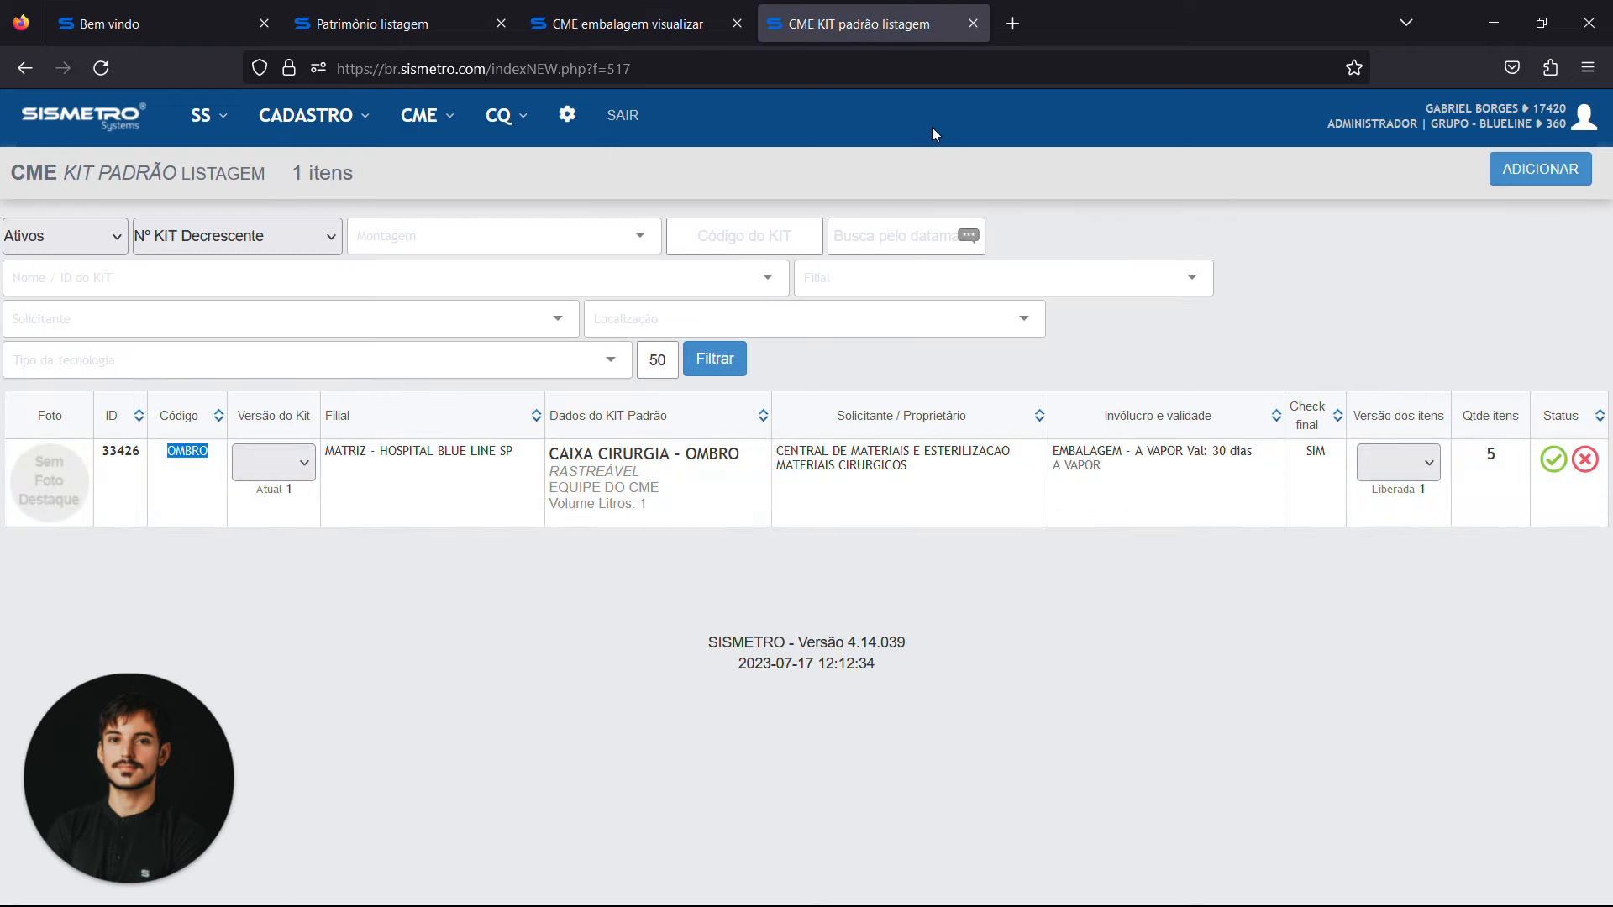
{"action": "left_click", "coordinate": [645, 28]}
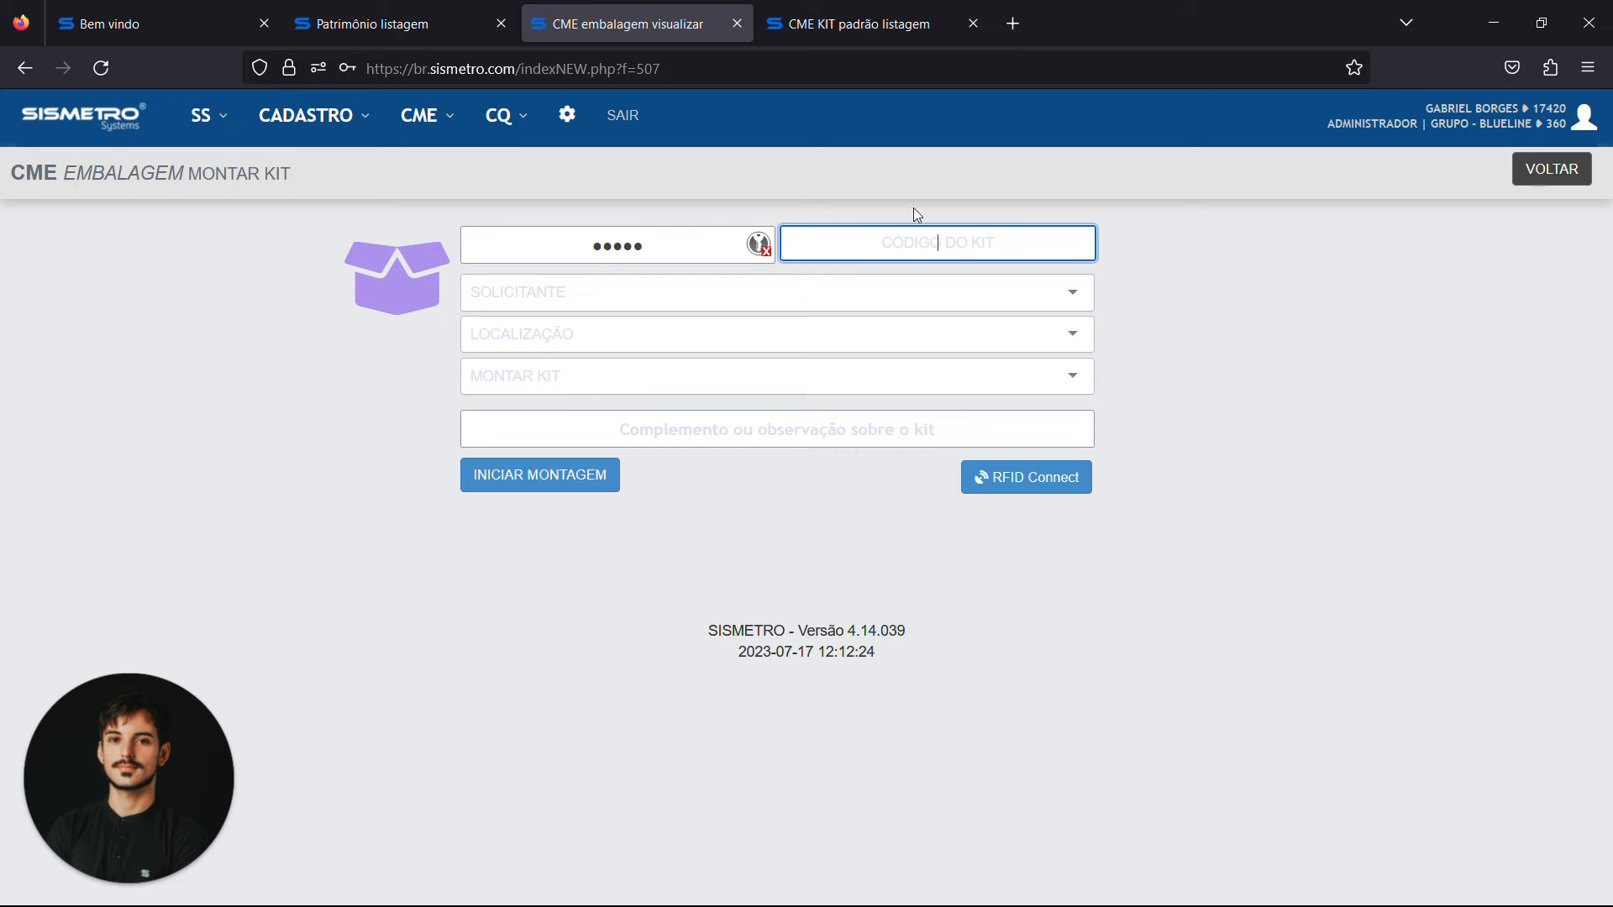
{"action": "type", "text": "OMBRO"}
{"action": "key", "text": "Return"}
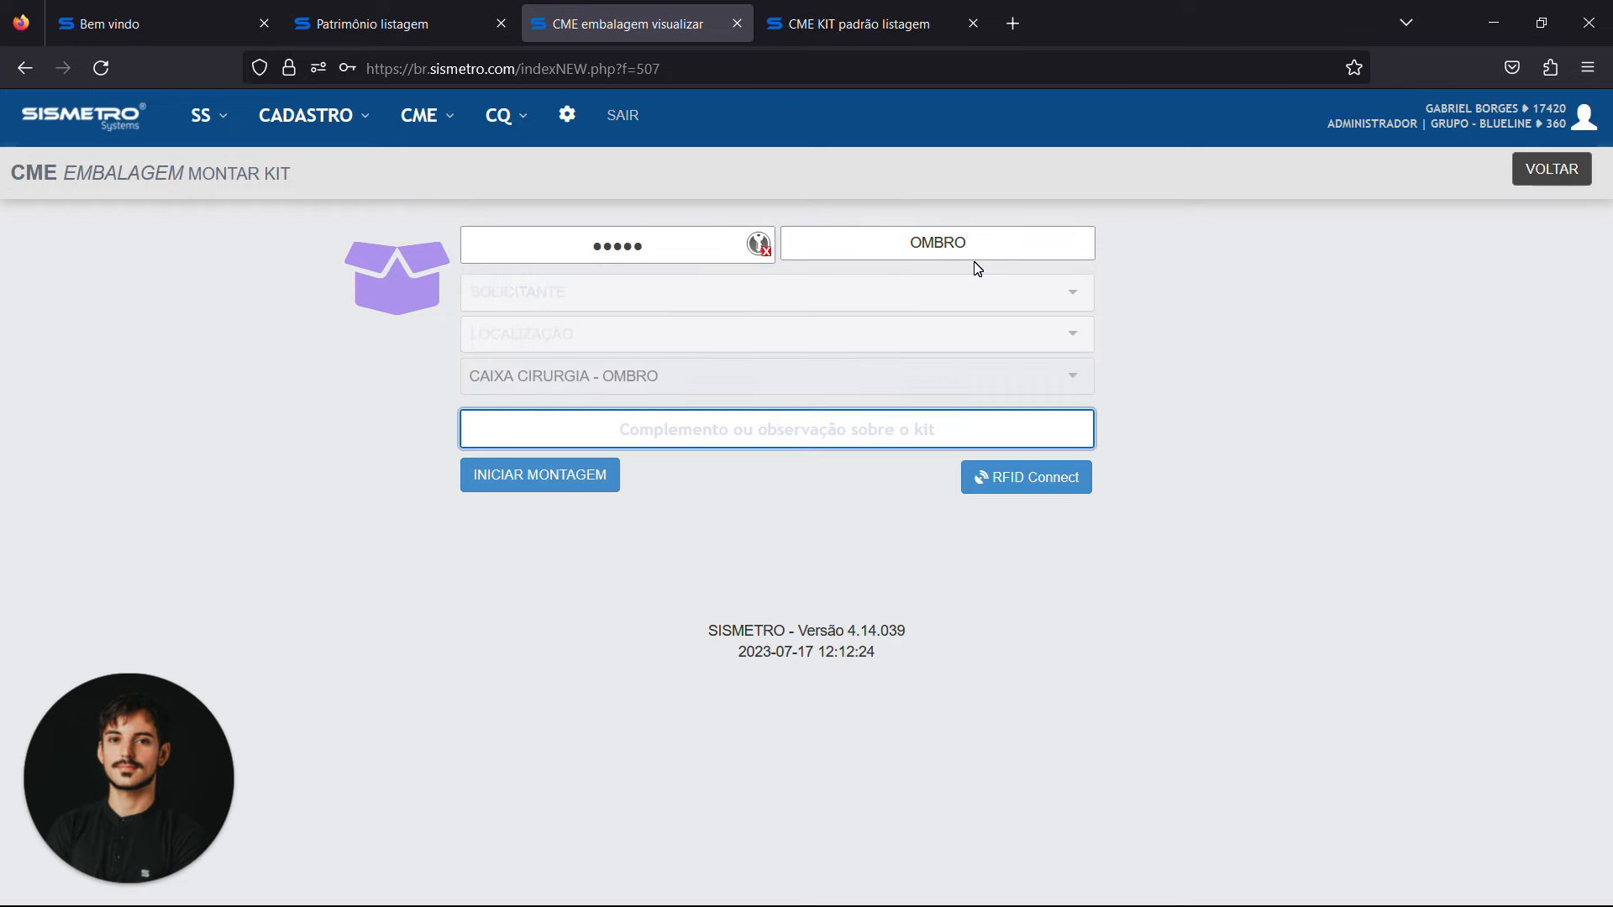
{"action": "triple_click", "coordinate": [545, 398]}
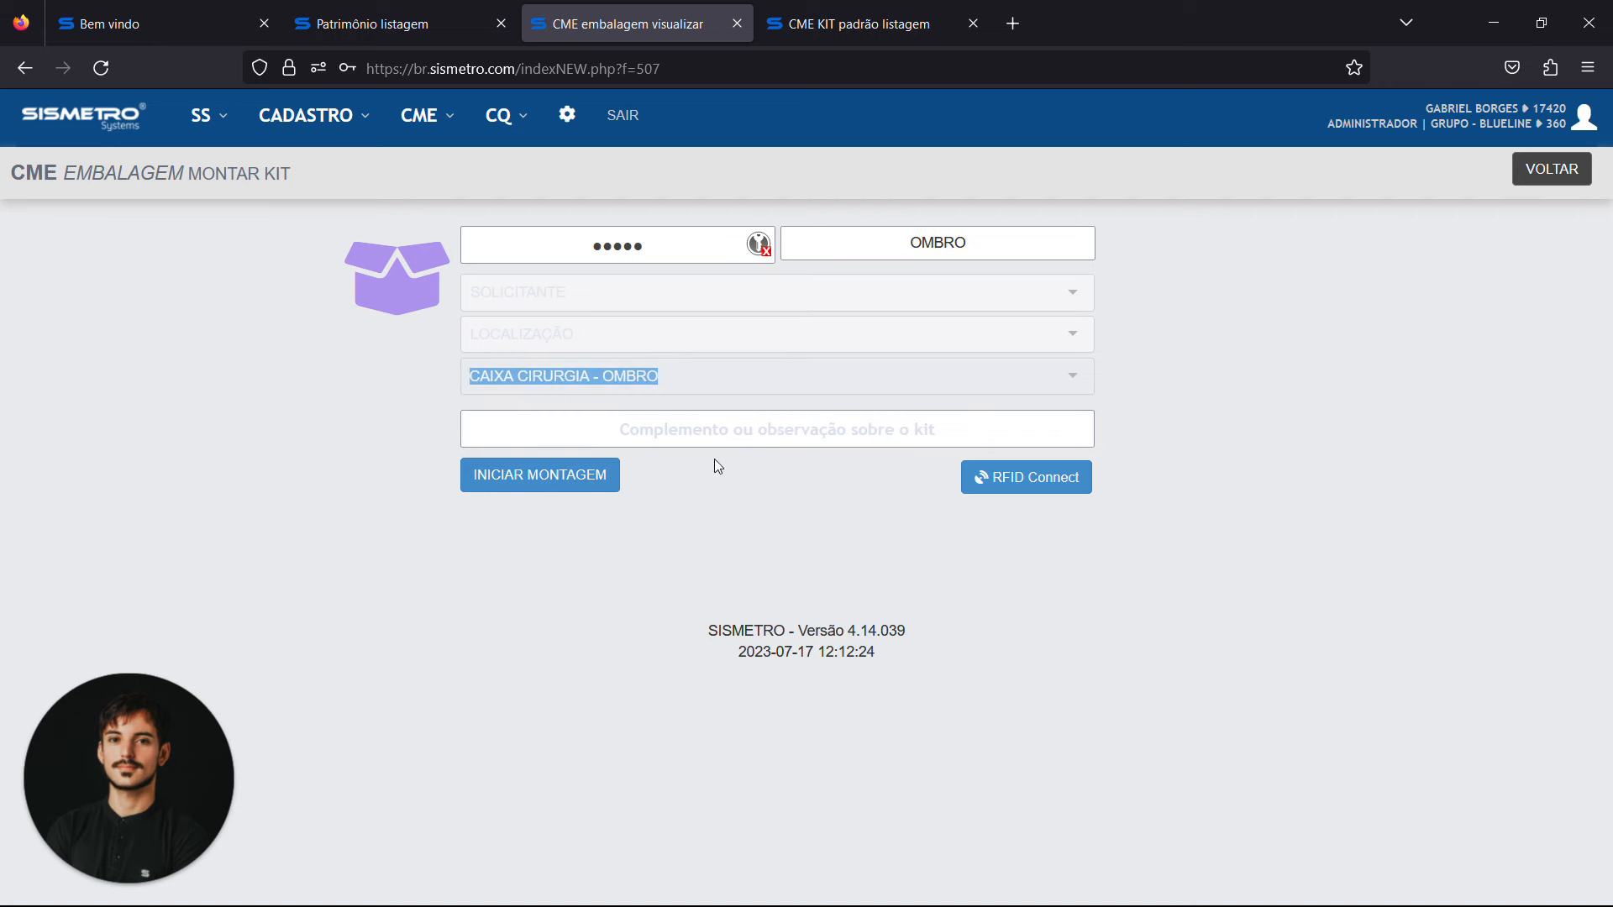
{"action": "left_click", "coordinate": [756, 431]}
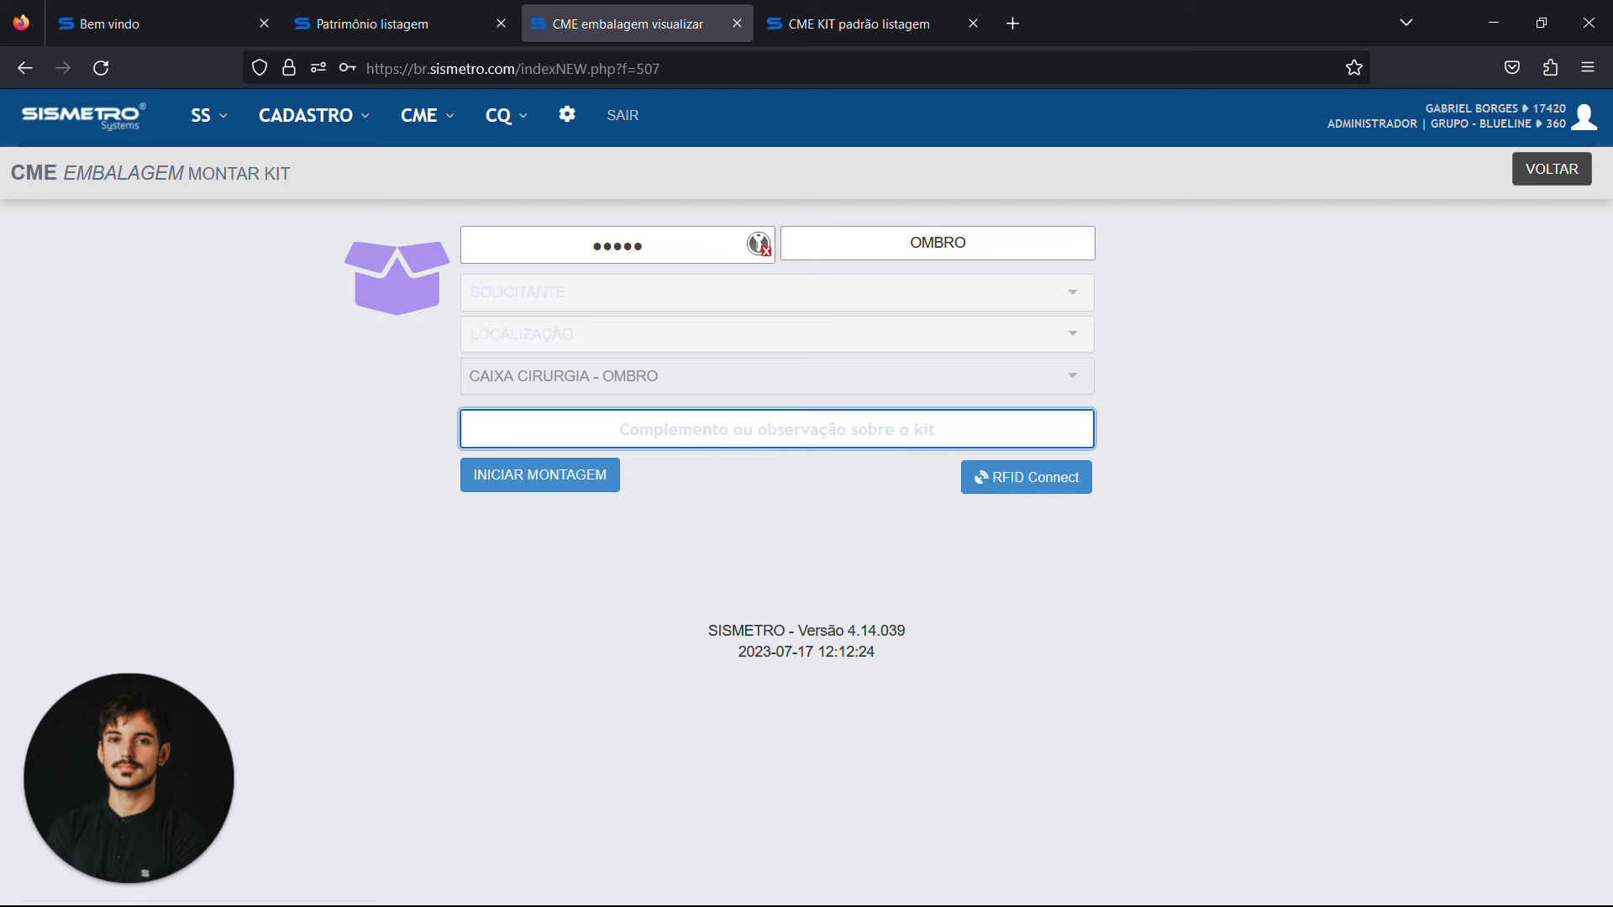
Enter Demonstracao as the kit's complement note, start its assembly and decline saving the password
{"action": "key", "text": "Caps_Lock"}
{"action": "type", "text": "Dem"}
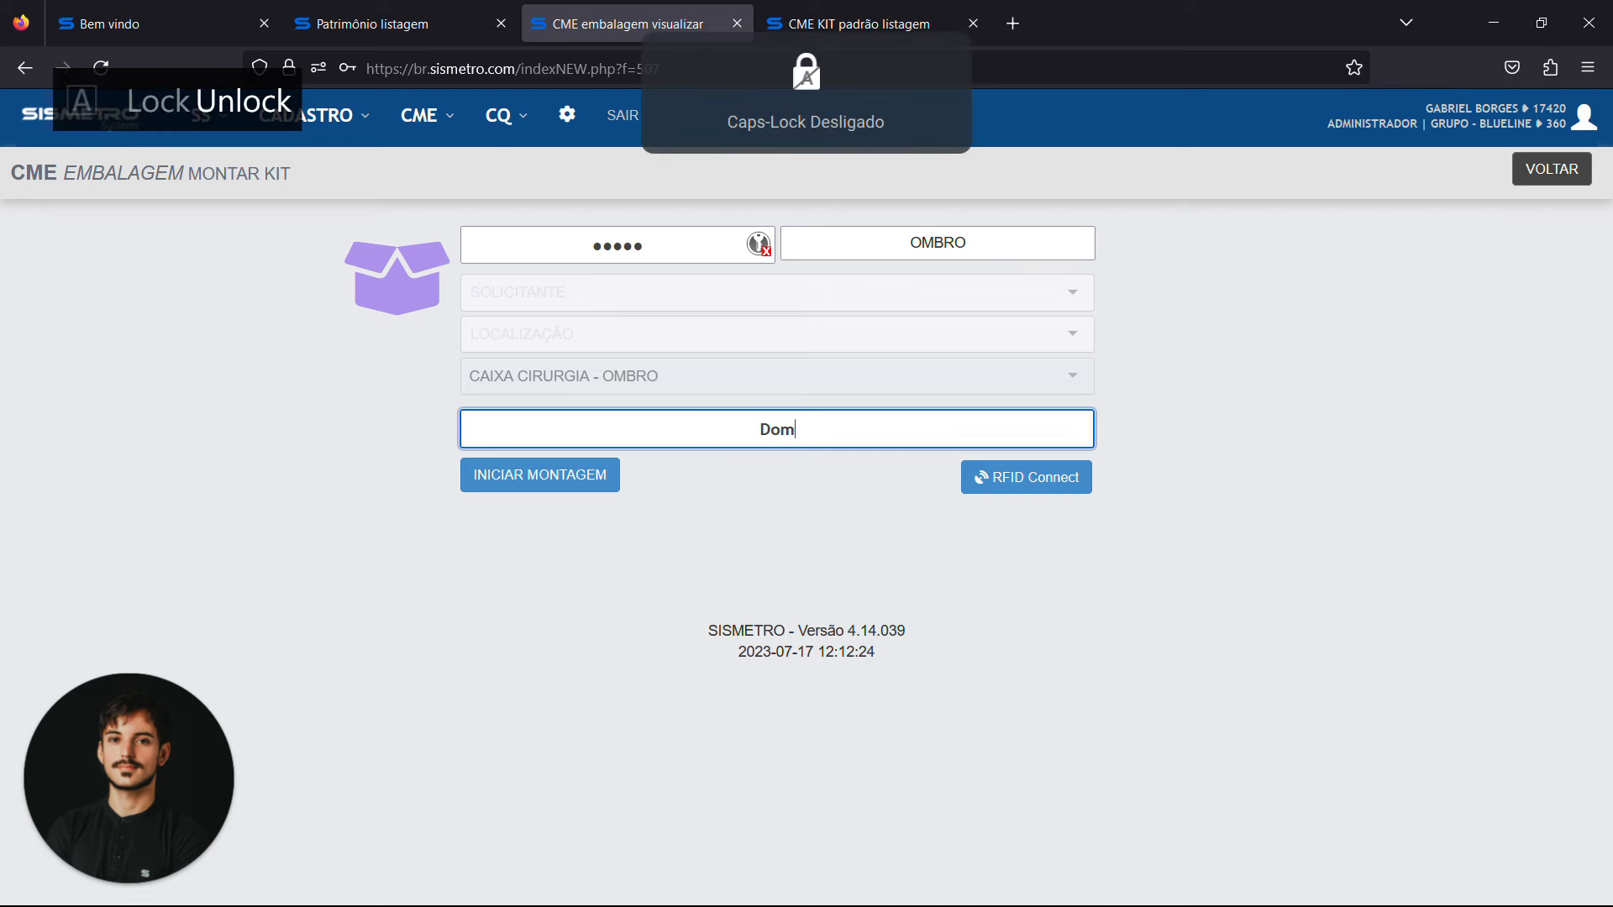
{"action": "type", "text": "onstracao"}
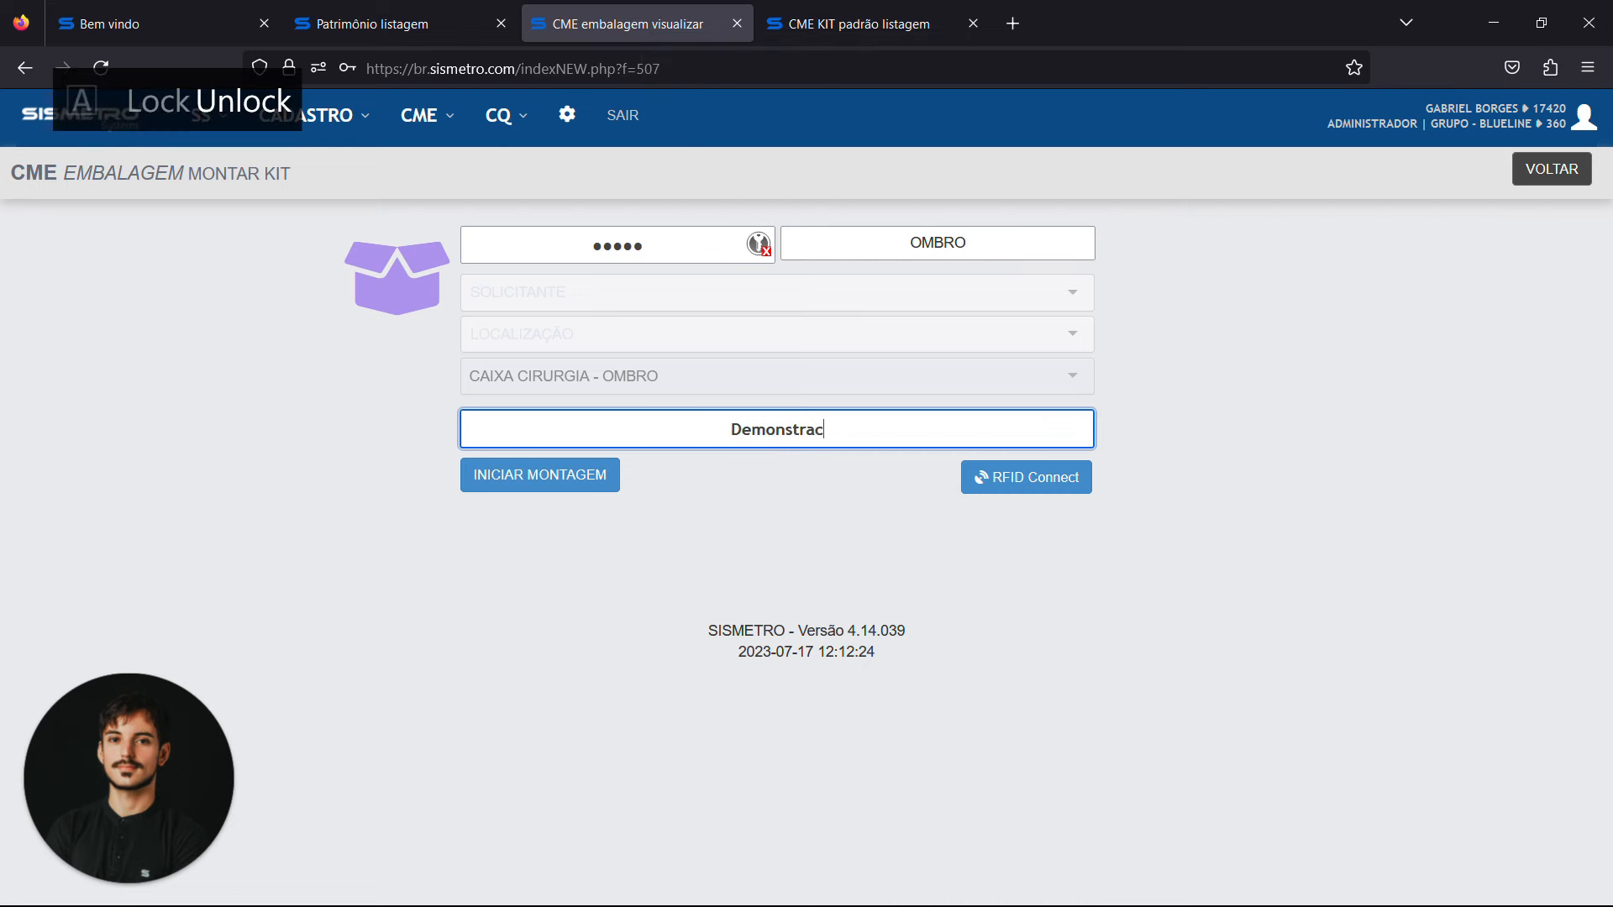
{"action": "left_click", "coordinate": [571, 489]}
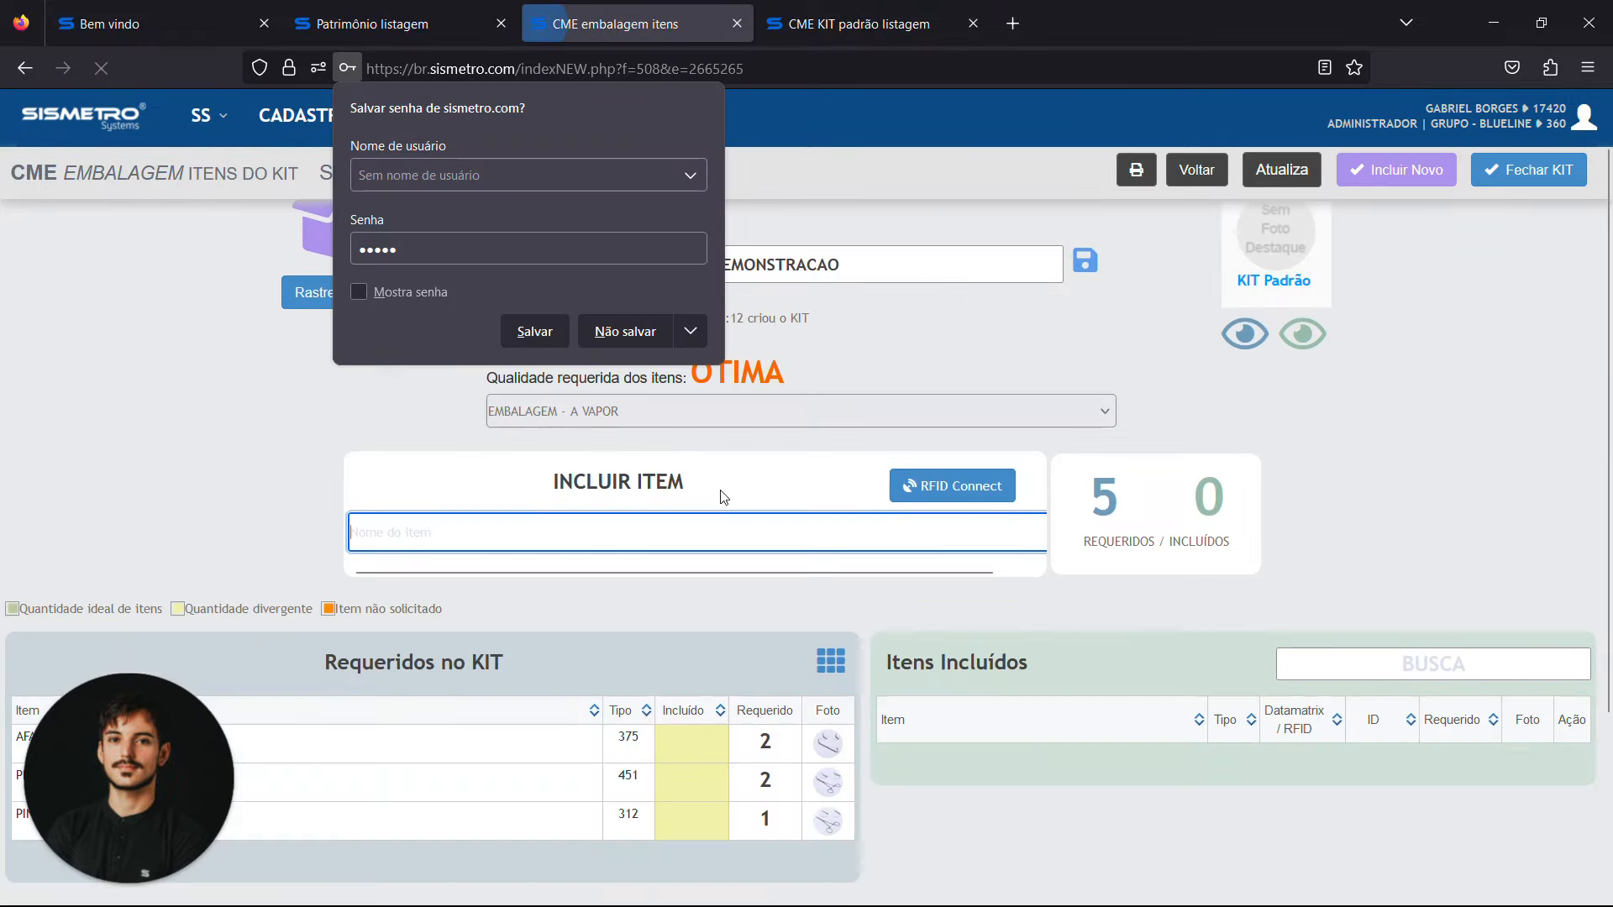
{"action": "left_click", "coordinate": [647, 333]}
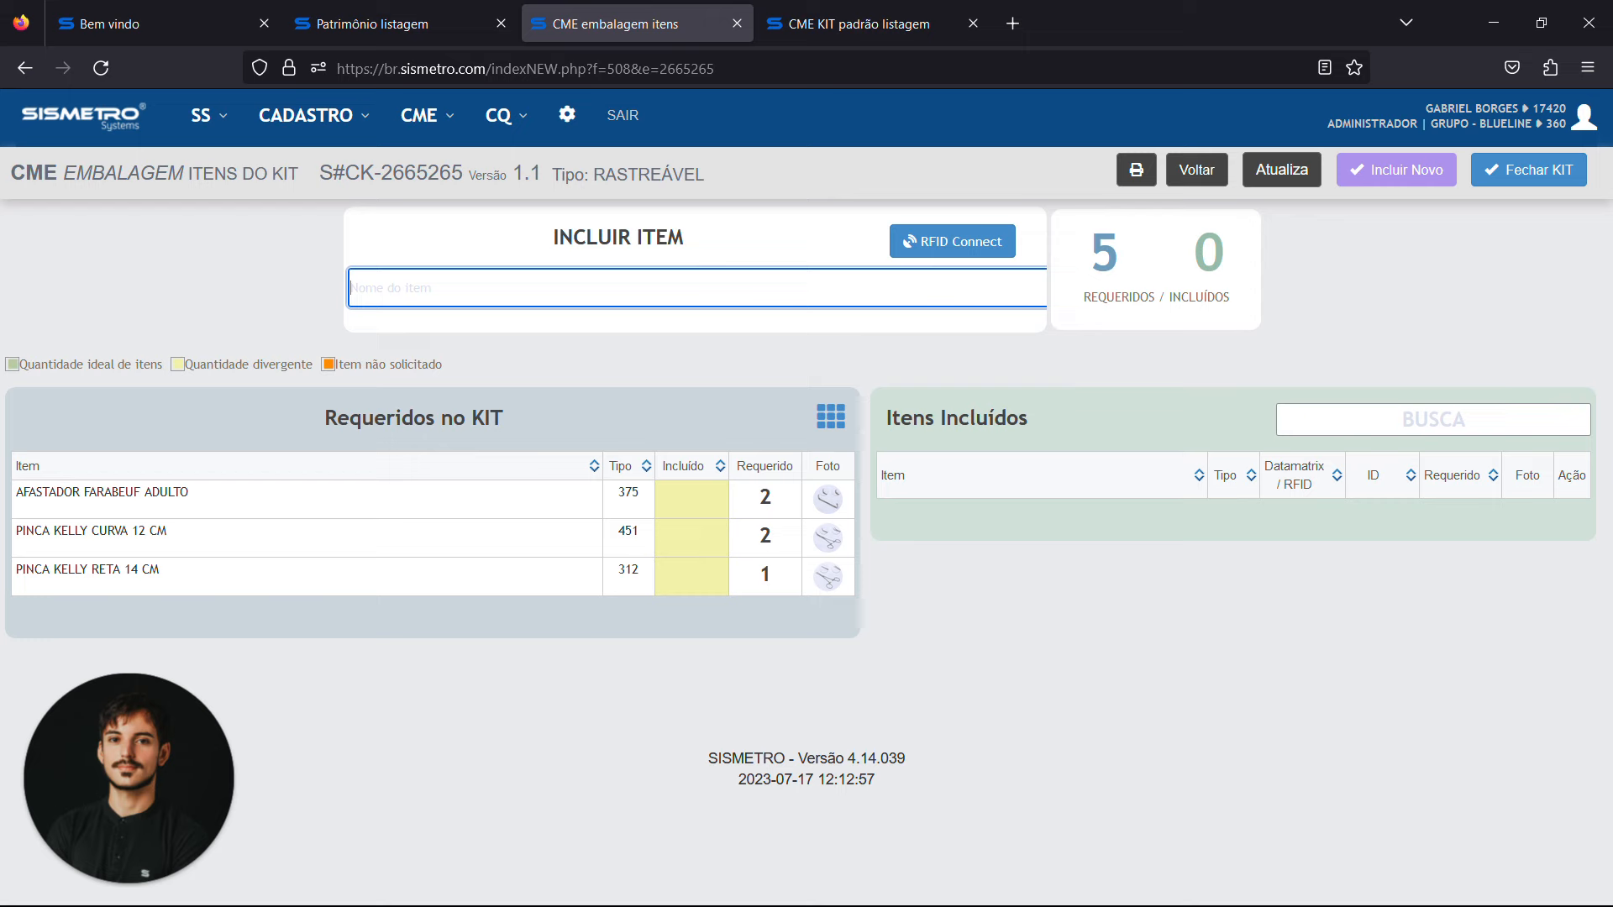
Include the two adult Farabeuf retractors in the kit by their codes AF1 and AF2
{"action": "type", "text": "af"}
{"action": "key", "text": "BackSpace"}
{"action": "key", "text": "BackSpace"}
{"action": "key", "text": "Caps_Lock"}
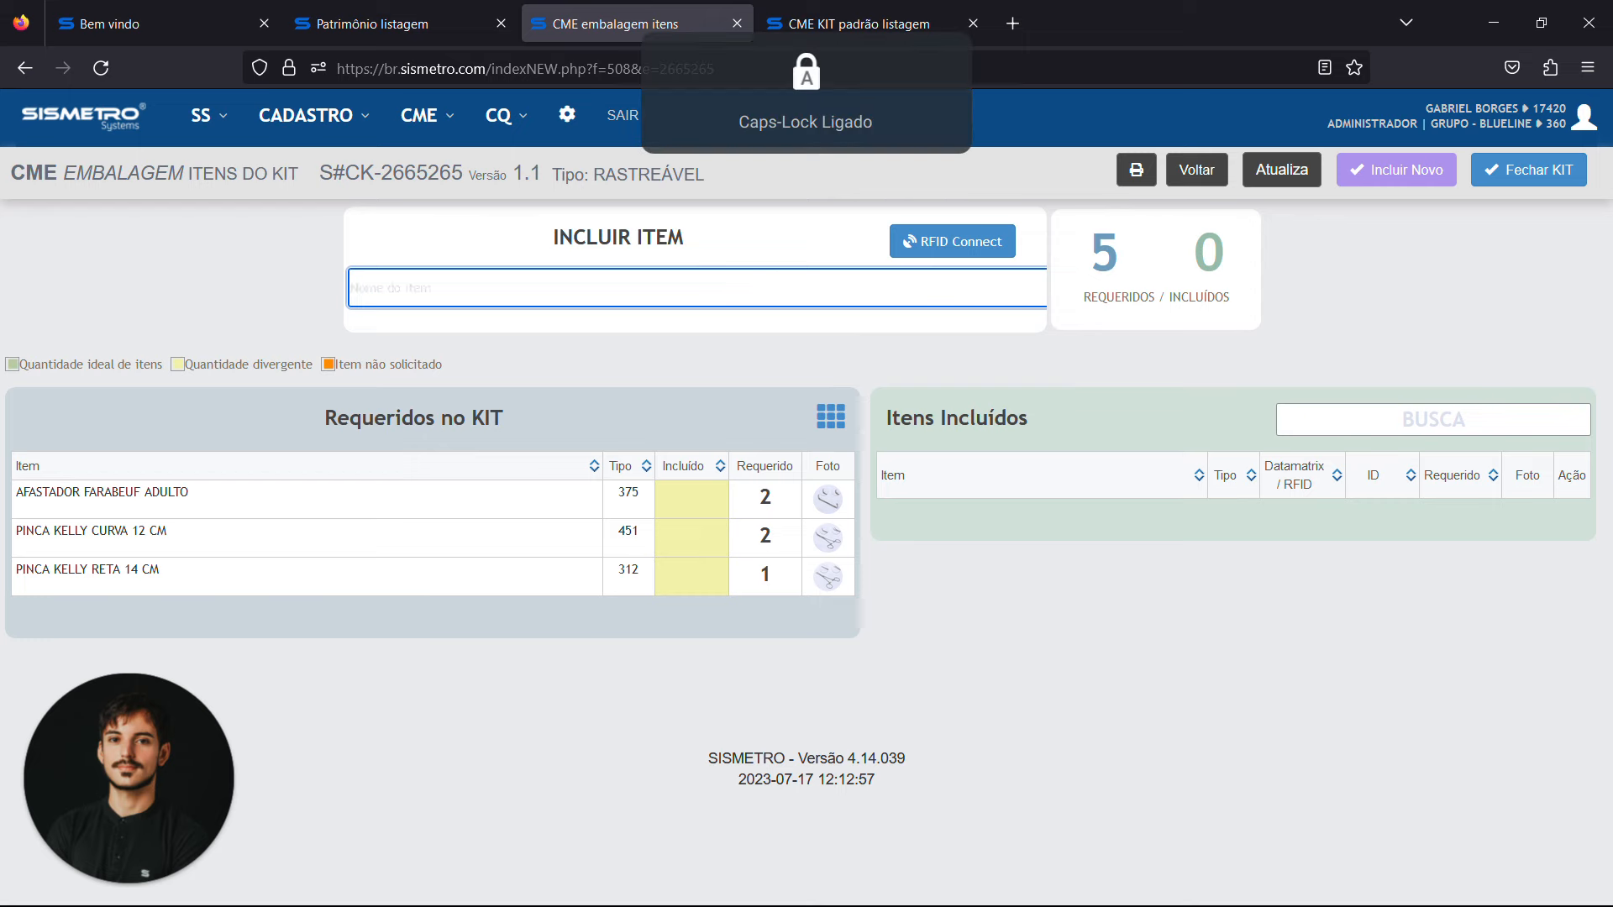
{"action": "type", "text": "AF"}
{"action": "key", "text": "BackSpace"}
{"action": "key", "text": "BackSpace"}
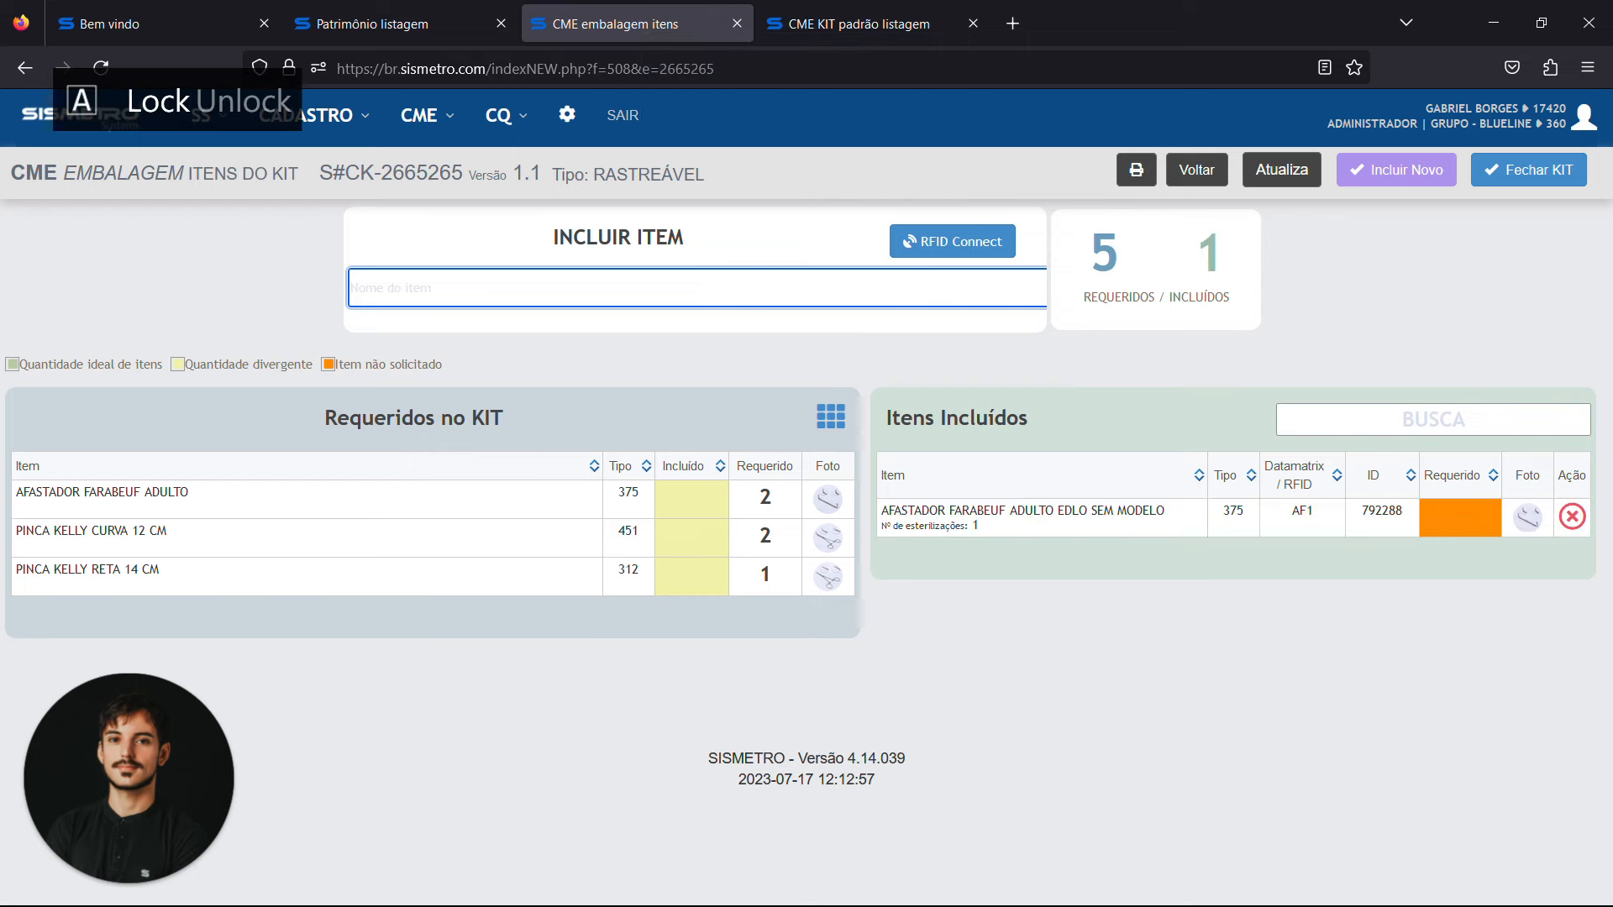
{"action": "type", "text": "F2"}
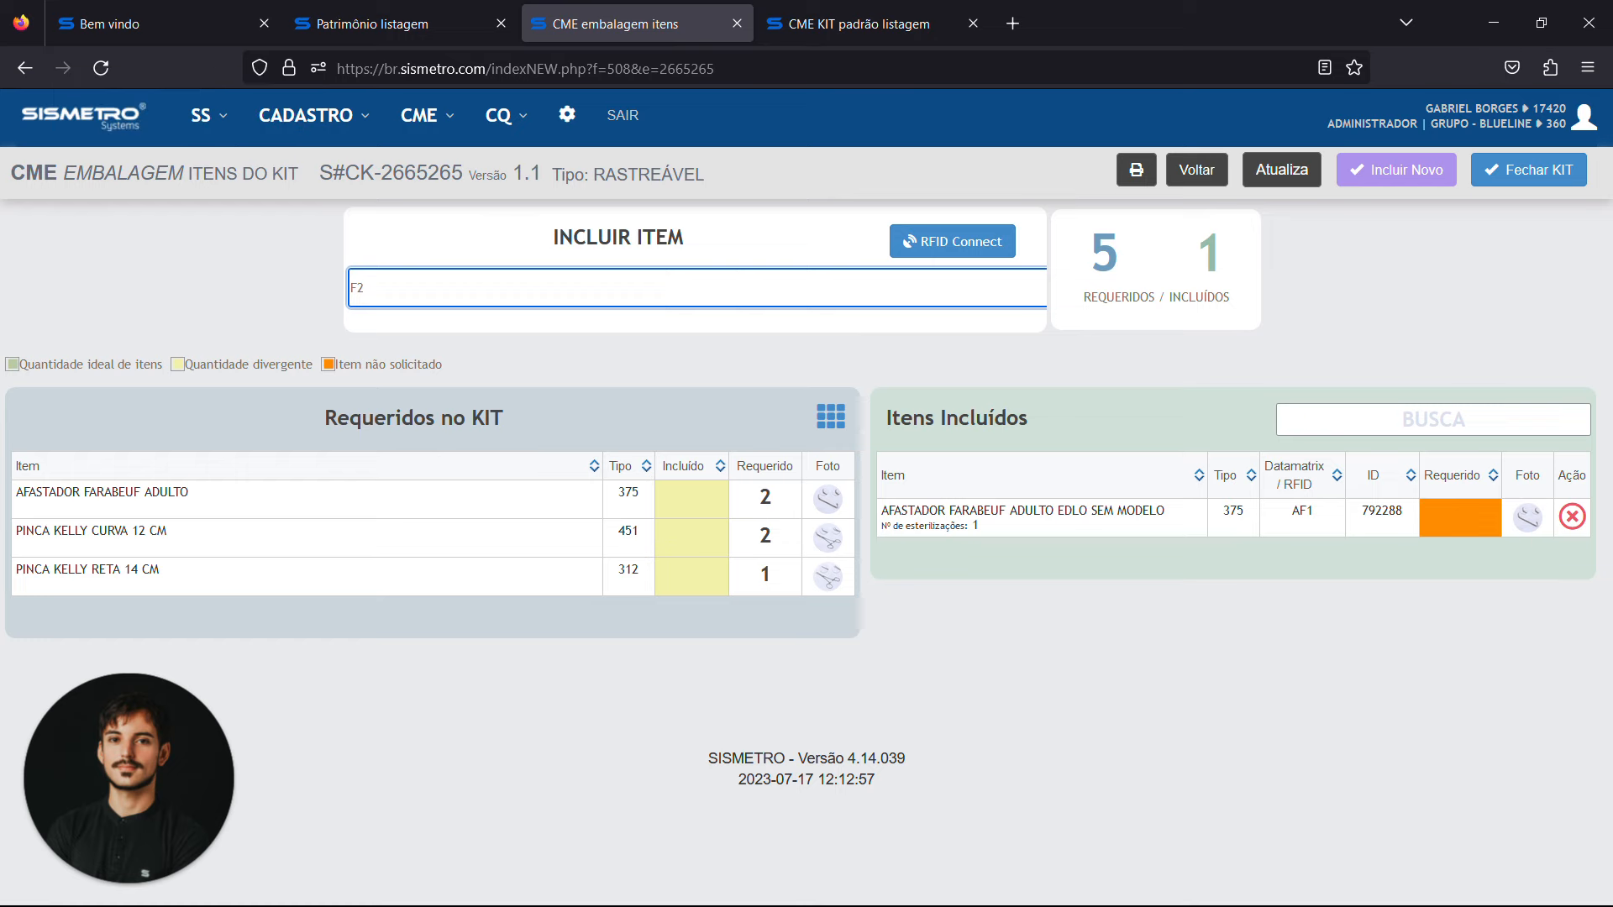
{"action": "key", "text": "BackSpace"}
{"action": "key", "text": "BackSpace"}
{"action": "type", "text": "AF2"}
{"action": "key", "text": "Return"}
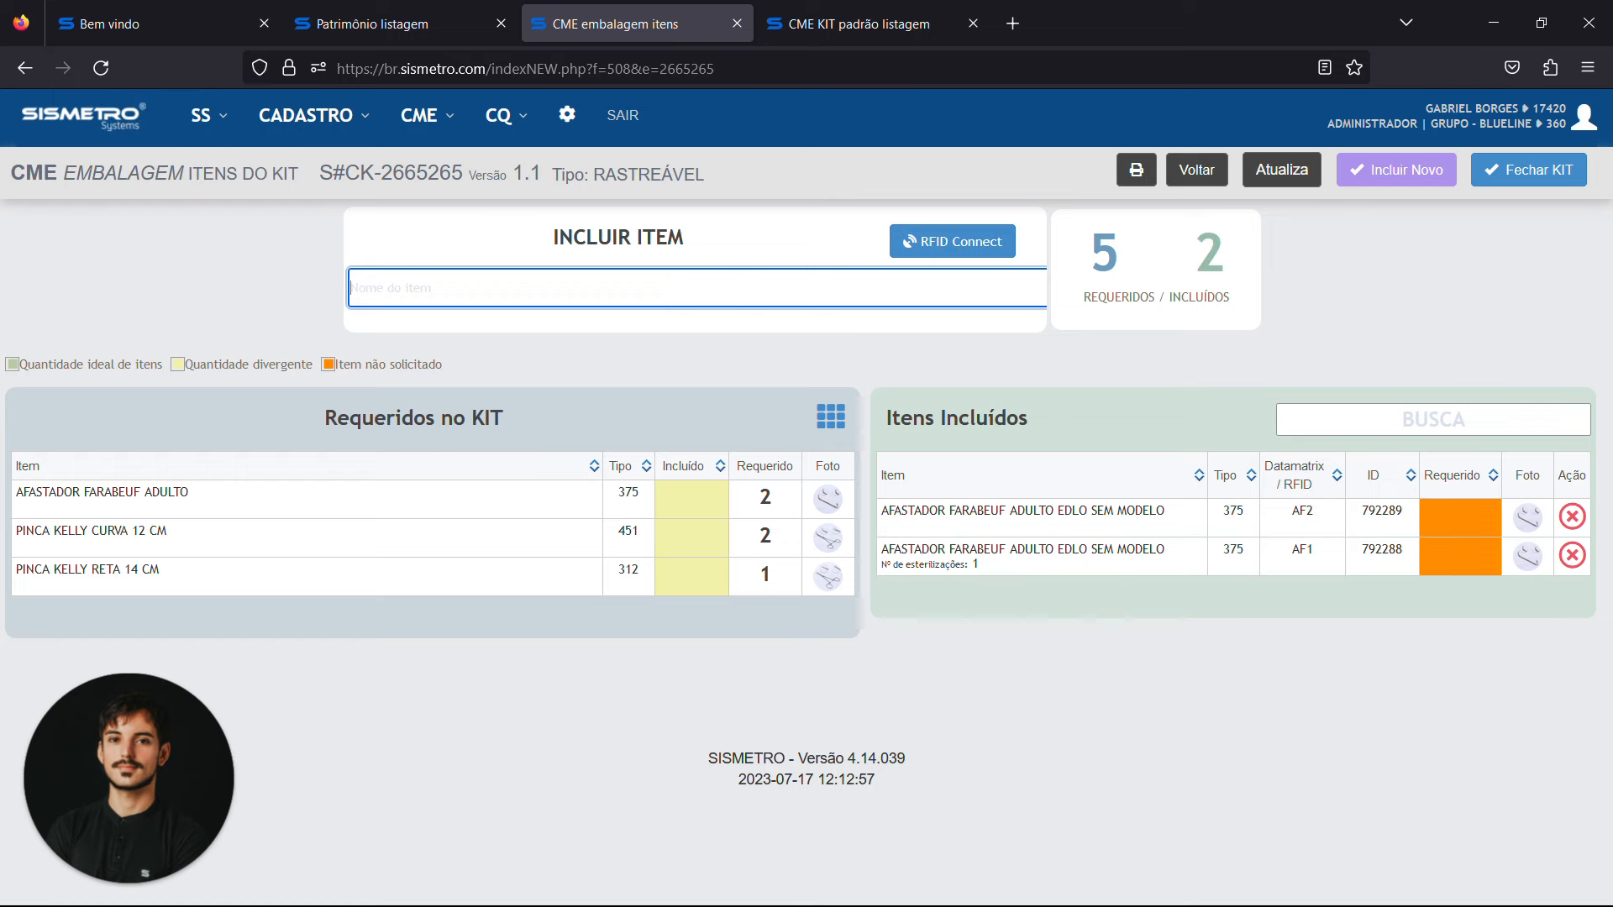
Include the Kelly forceps KC1, KC2 and KR1 in the kit and reload the kit page
{"action": "type", "text": "KC1"}
{"action": "key", "text": "Return"}
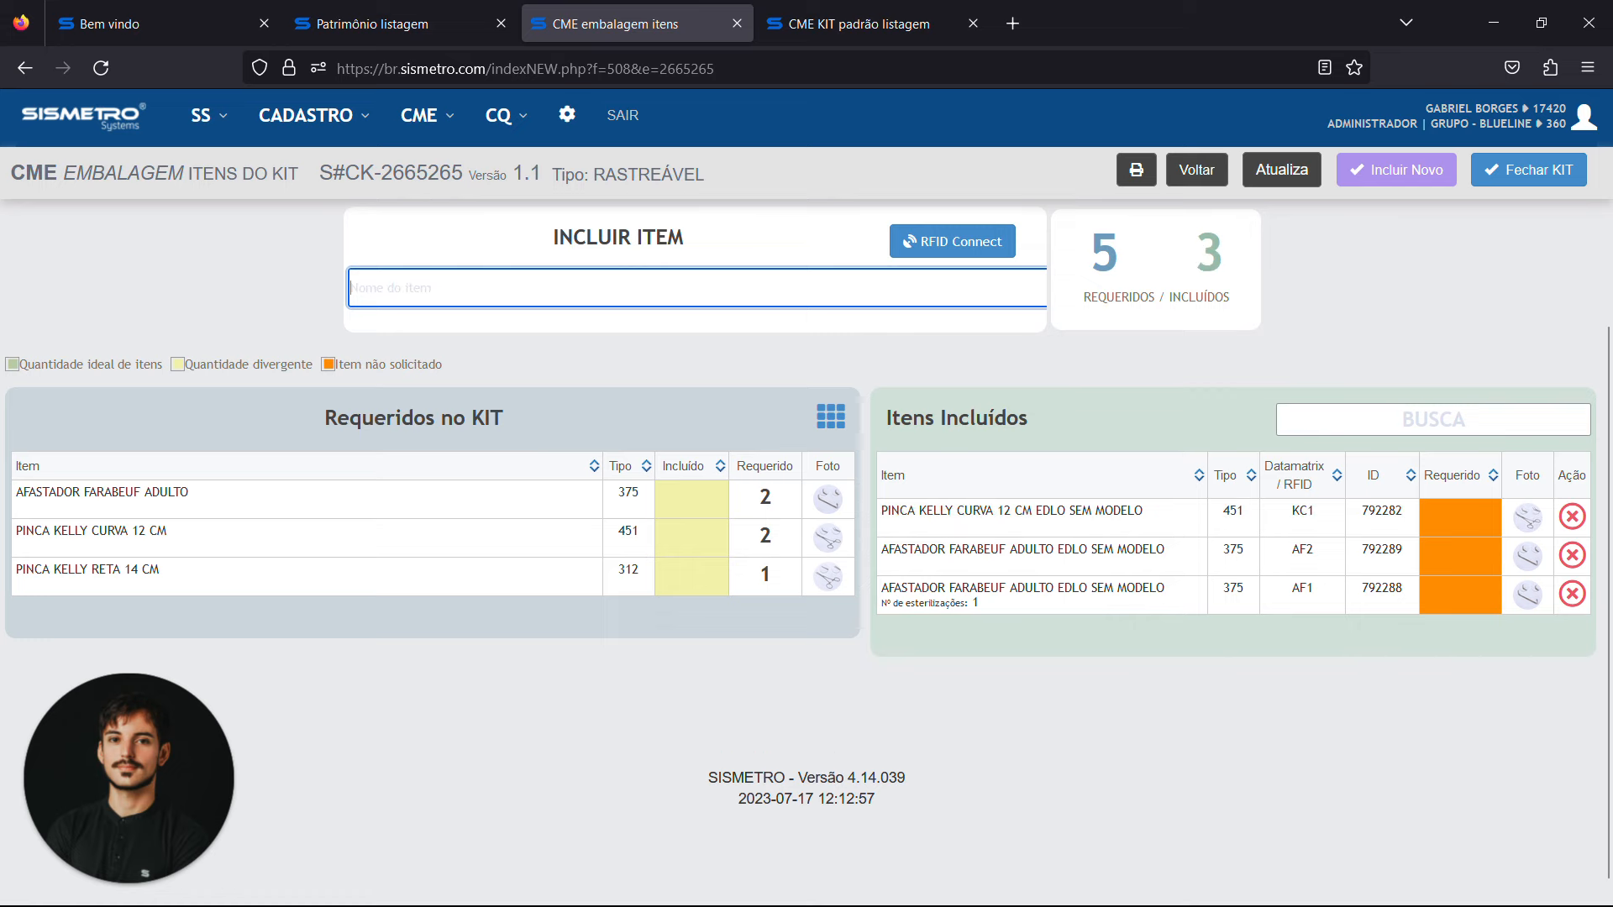
{"action": "type", "text": "KC2"}
{"action": "key", "text": "Return"}
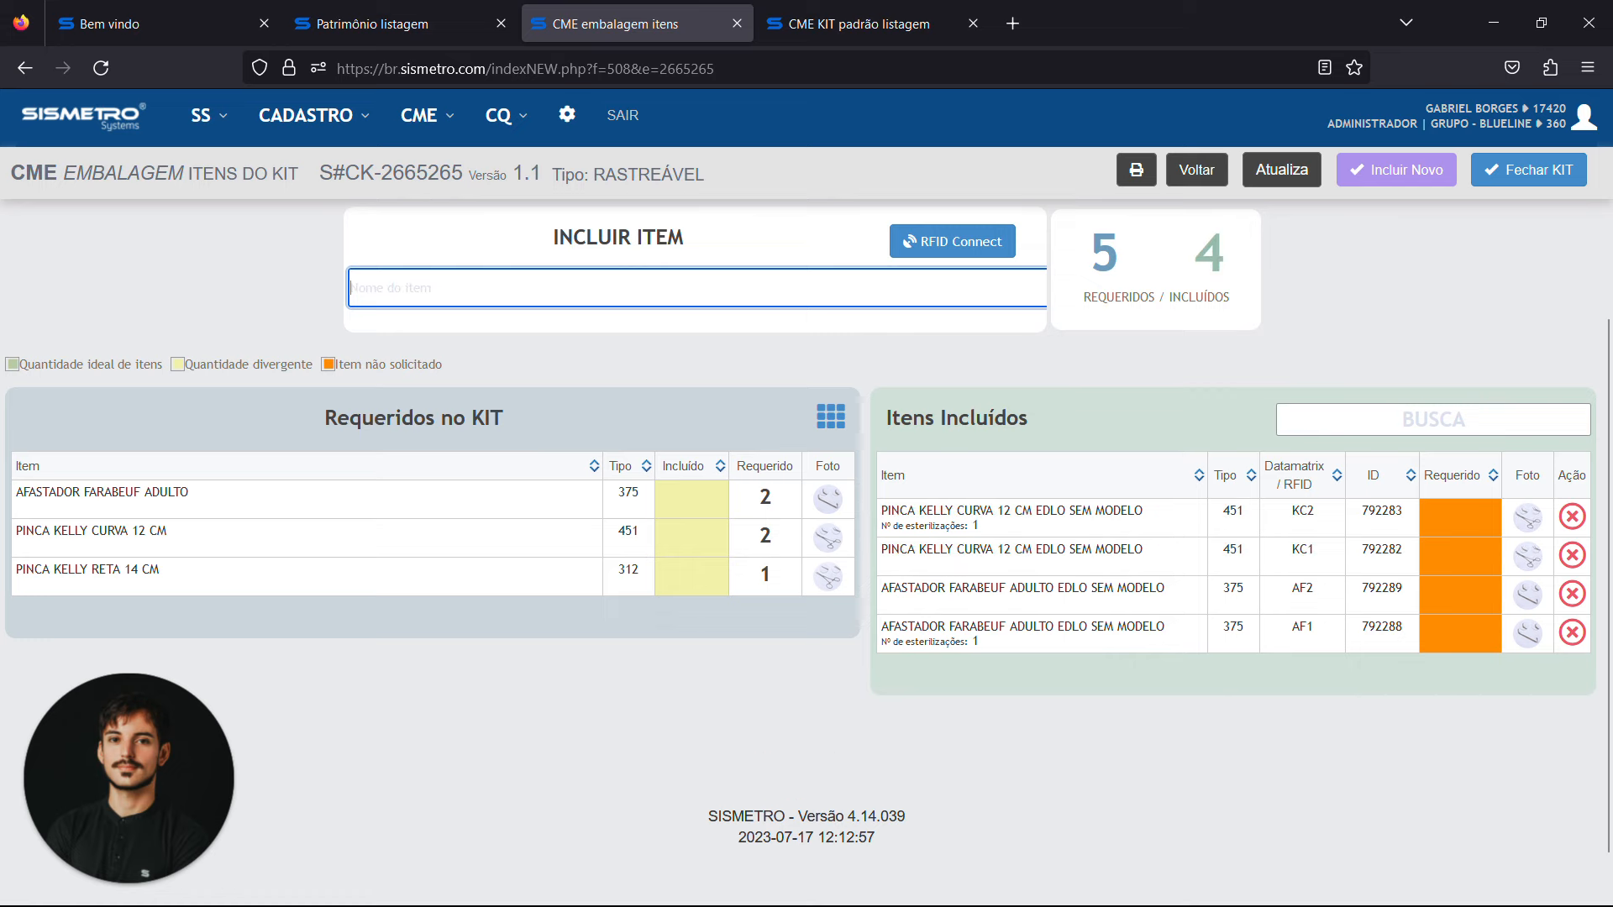
{"action": "type", "text": "KR1"}
{"action": "key", "text": "Return"}
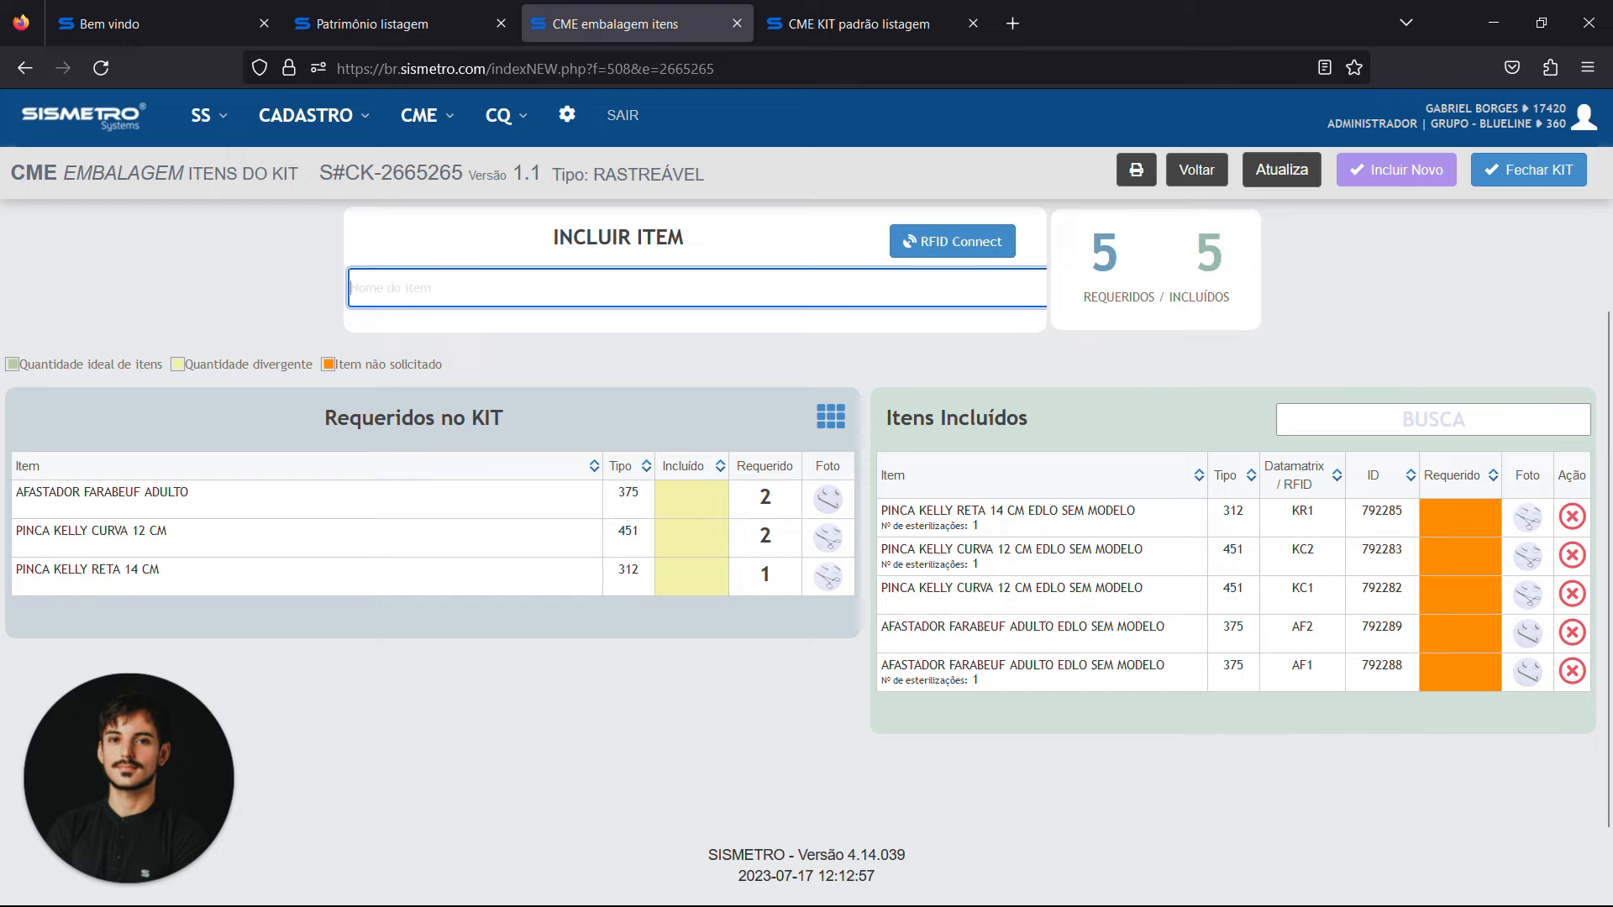
{"action": "left_click", "coordinate": [100, 68]}
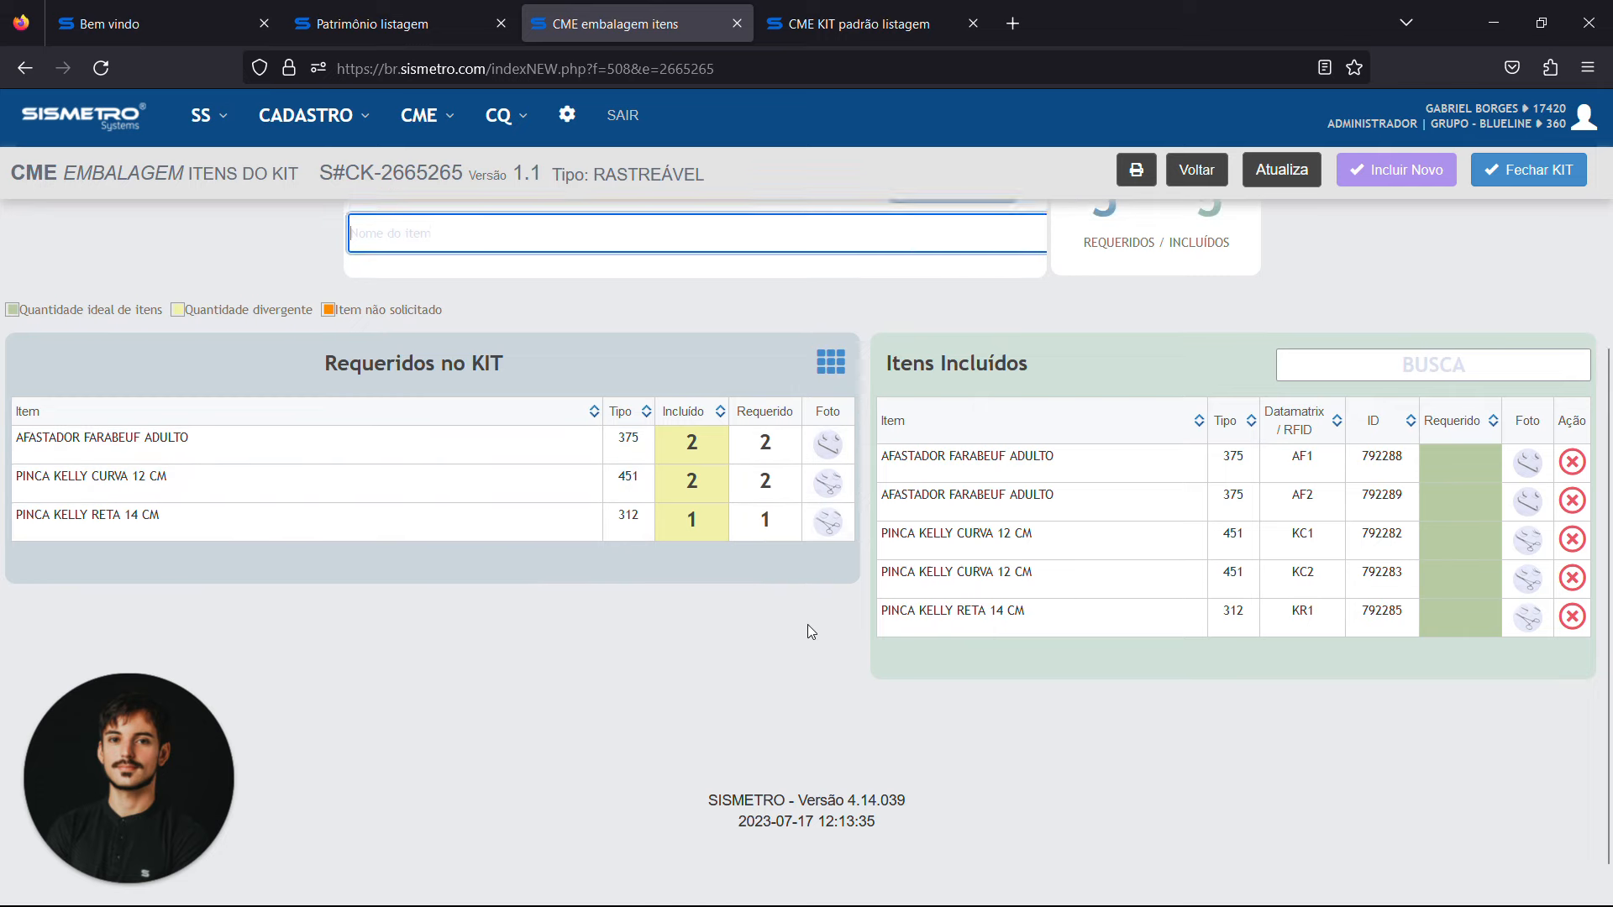
Choose EMBALAGEM - A VAPOR as the kit's wrapping and review the required and included items
{"action": "scroll", "coordinate": [808, 623], "scroll_direction": "up", "scroll_amount": 5}
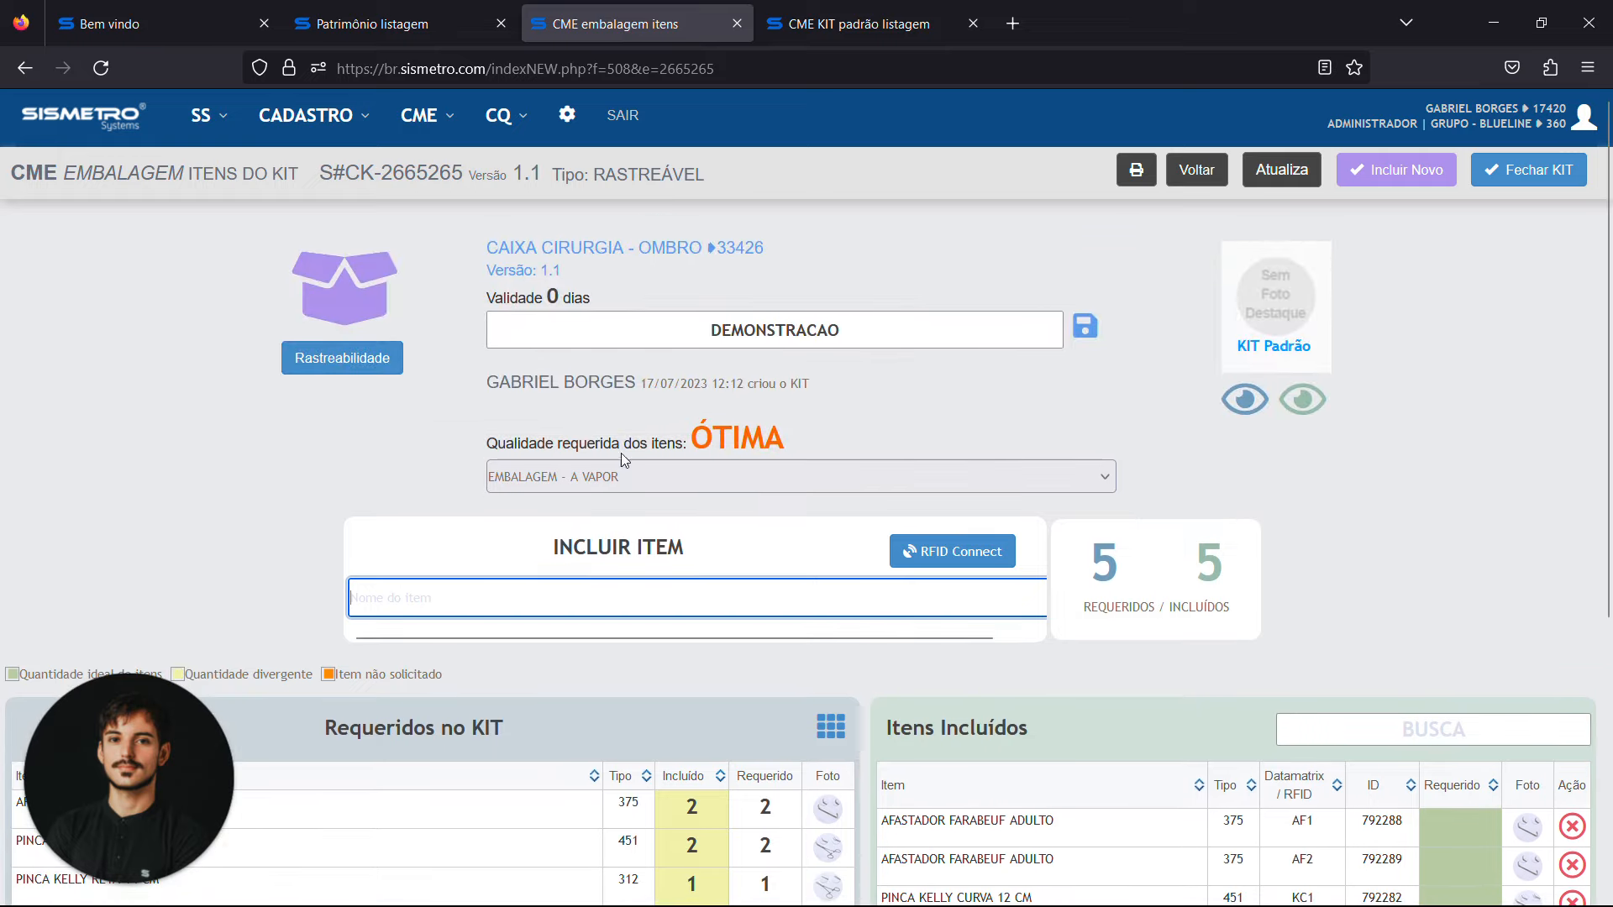
{"action": "left_click", "coordinate": [581, 471]}
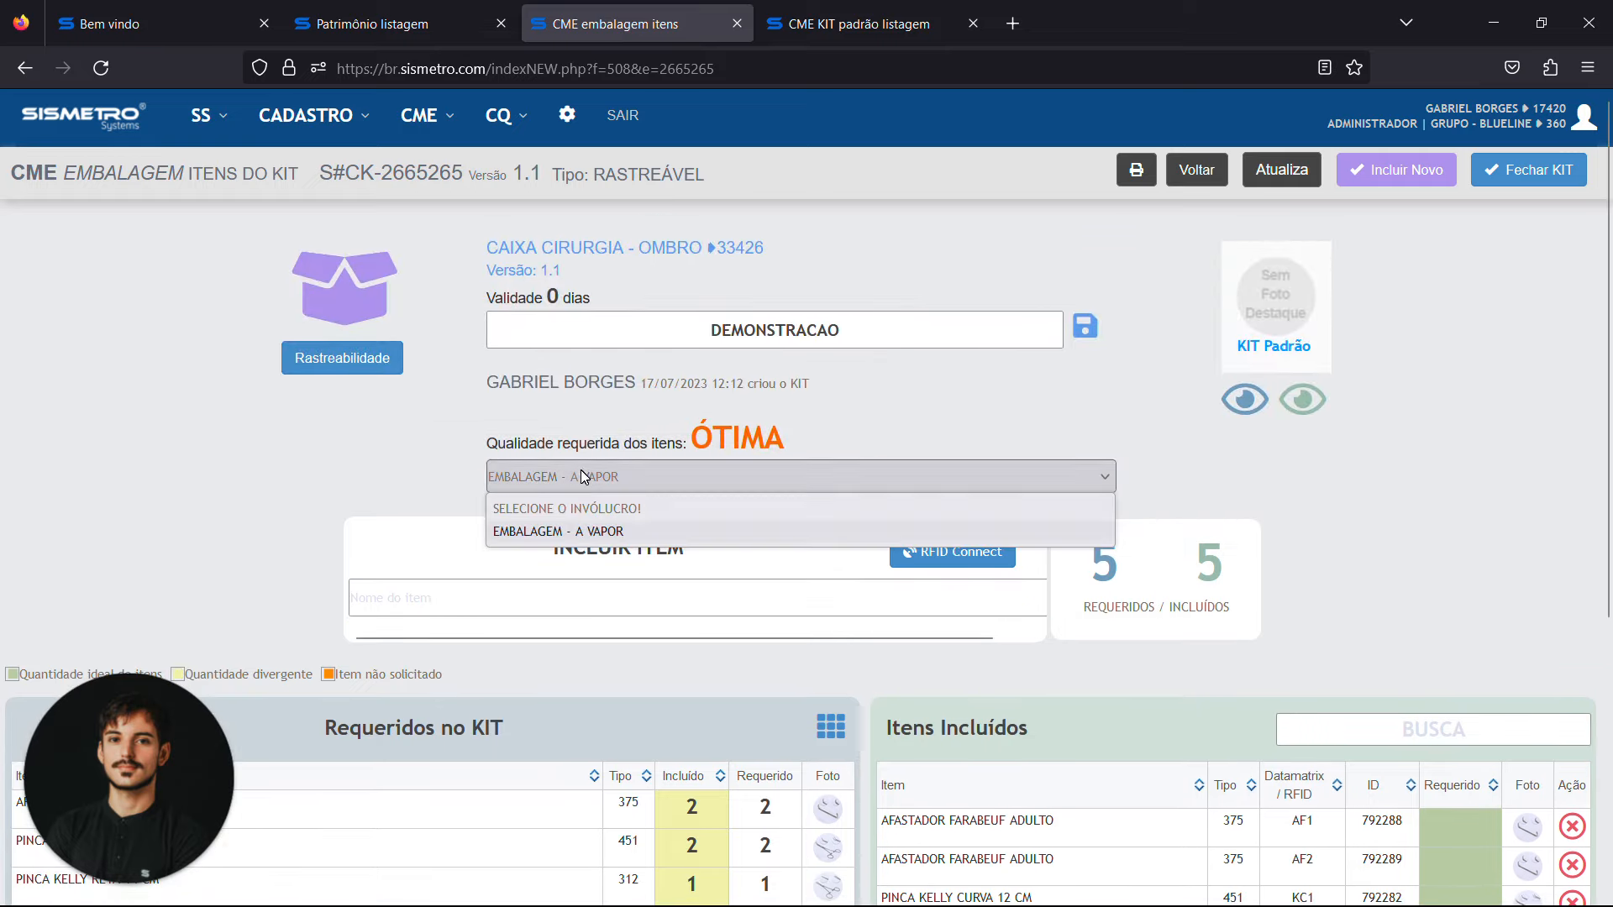
{"action": "left_click", "coordinate": [596, 532]}
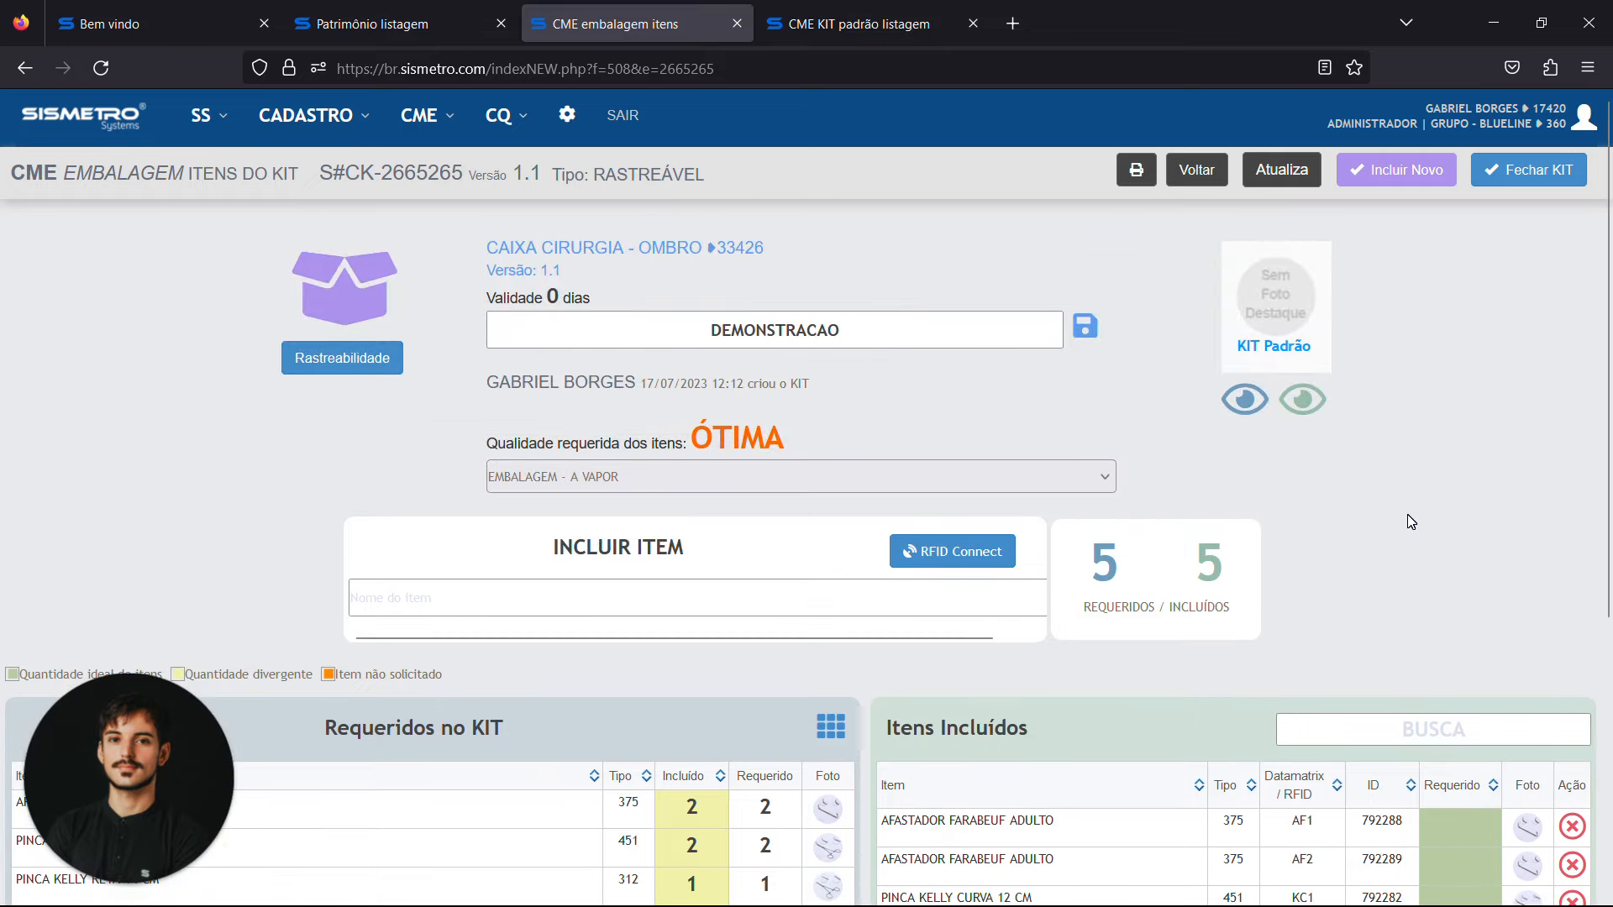
{"action": "scroll", "coordinate": [1408, 514], "scroll_direction": "down", "scroll_amount": 4}
{"action": "scroll", "coordinate": [1551, 294], "scroll_direction": "up", "scroll_amount": 5}
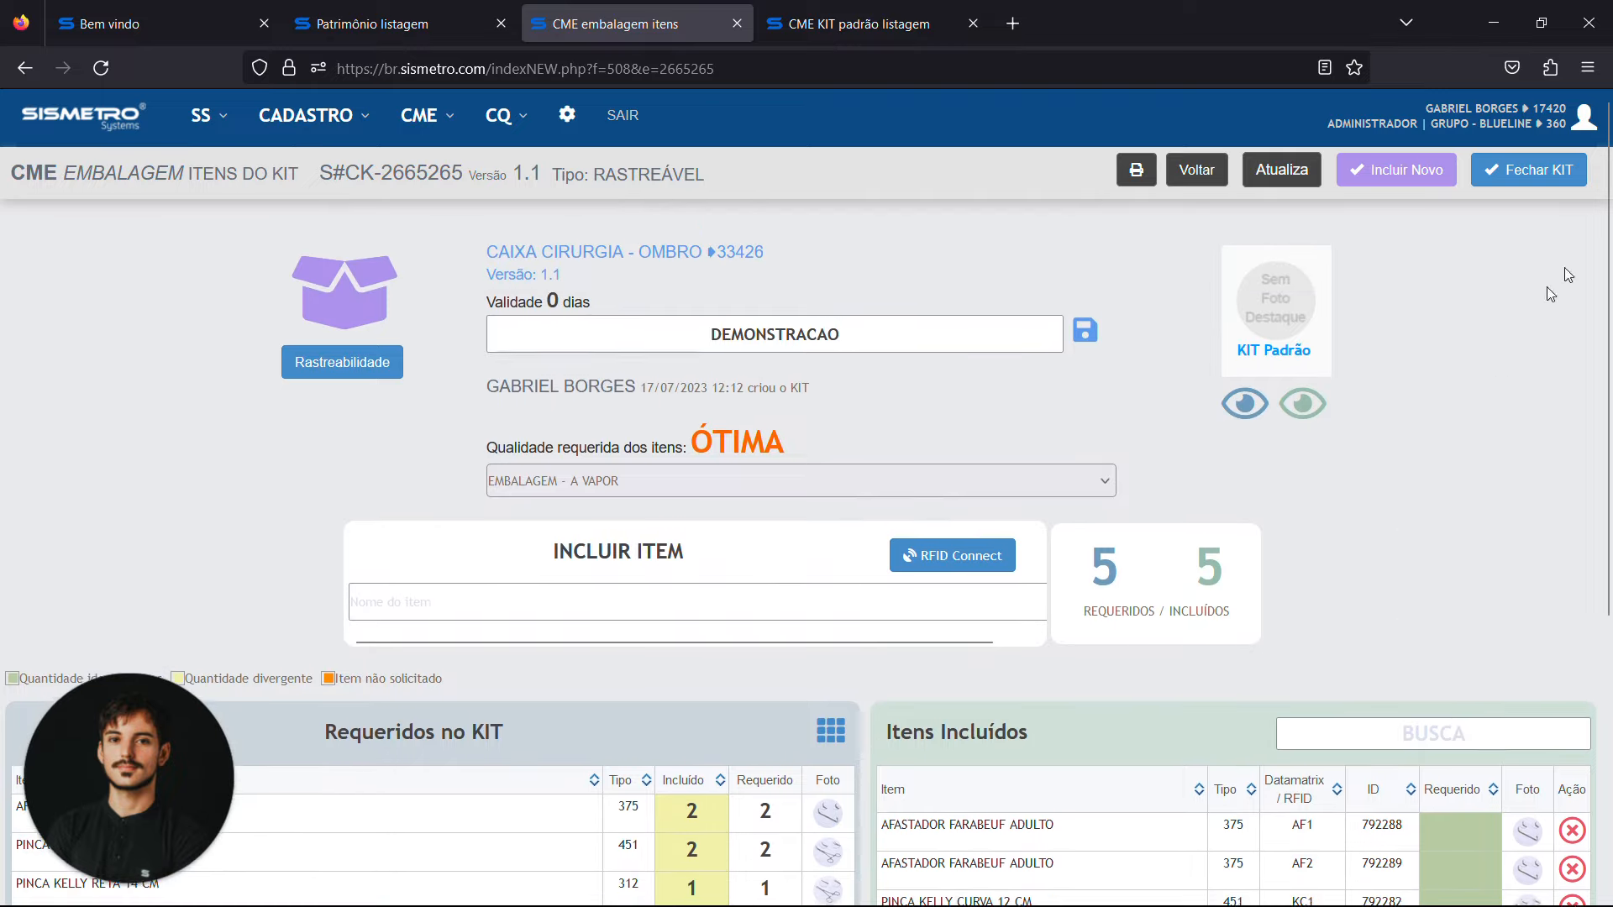
Close the kit, authorizing it with the user identification code
{"action": "left_click", "coordinate": [1528, 170]}
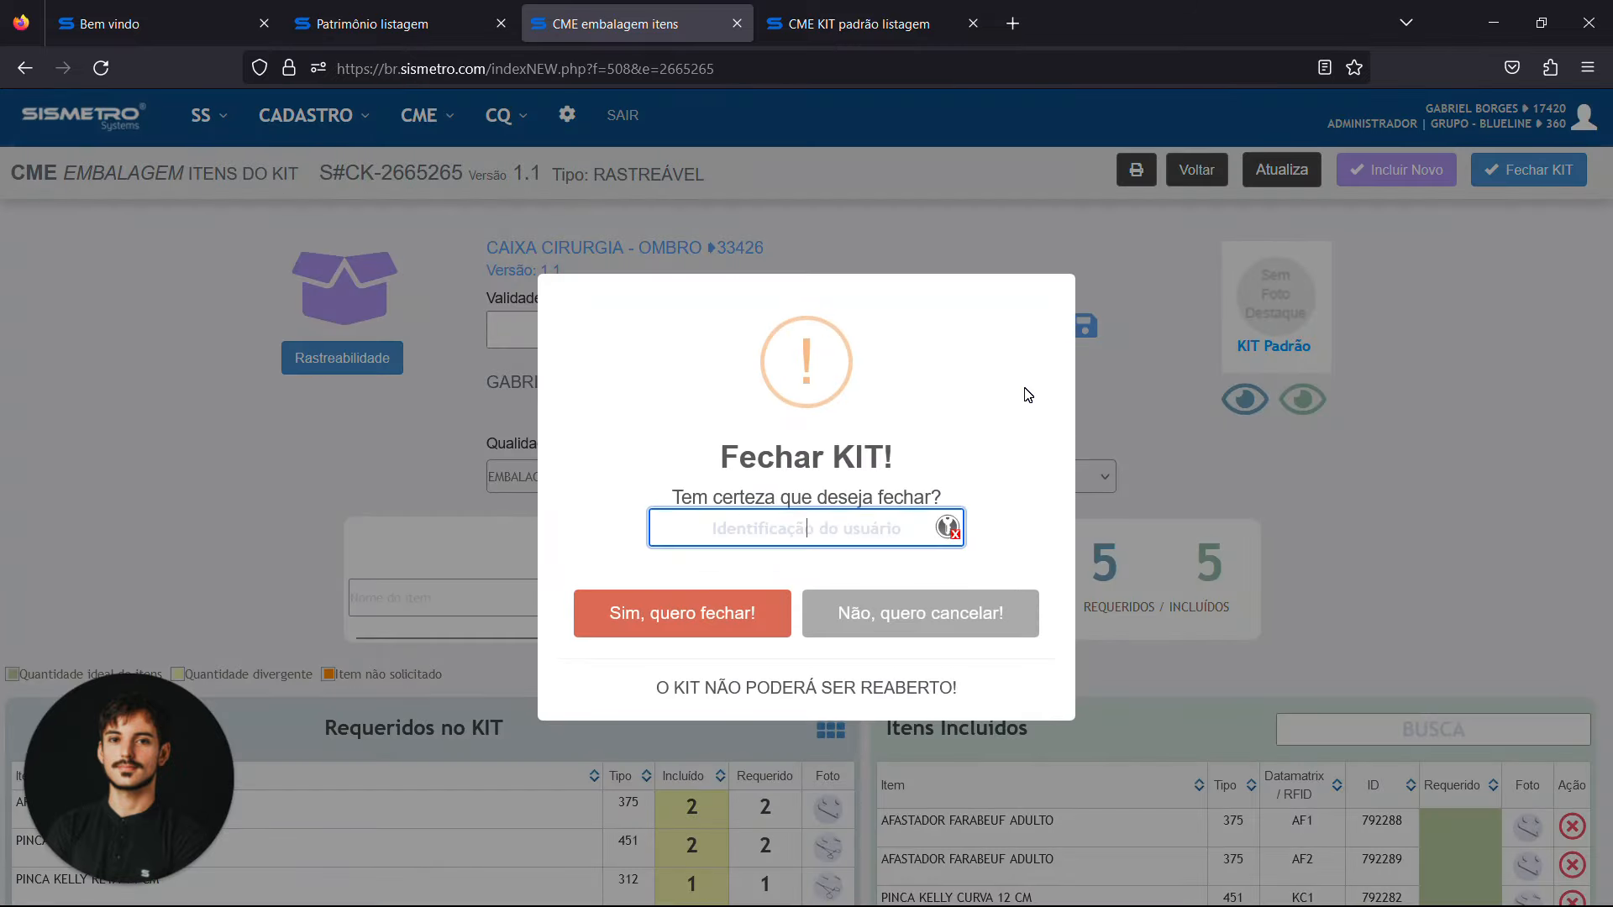
{"action": "key", "text": "Return"}
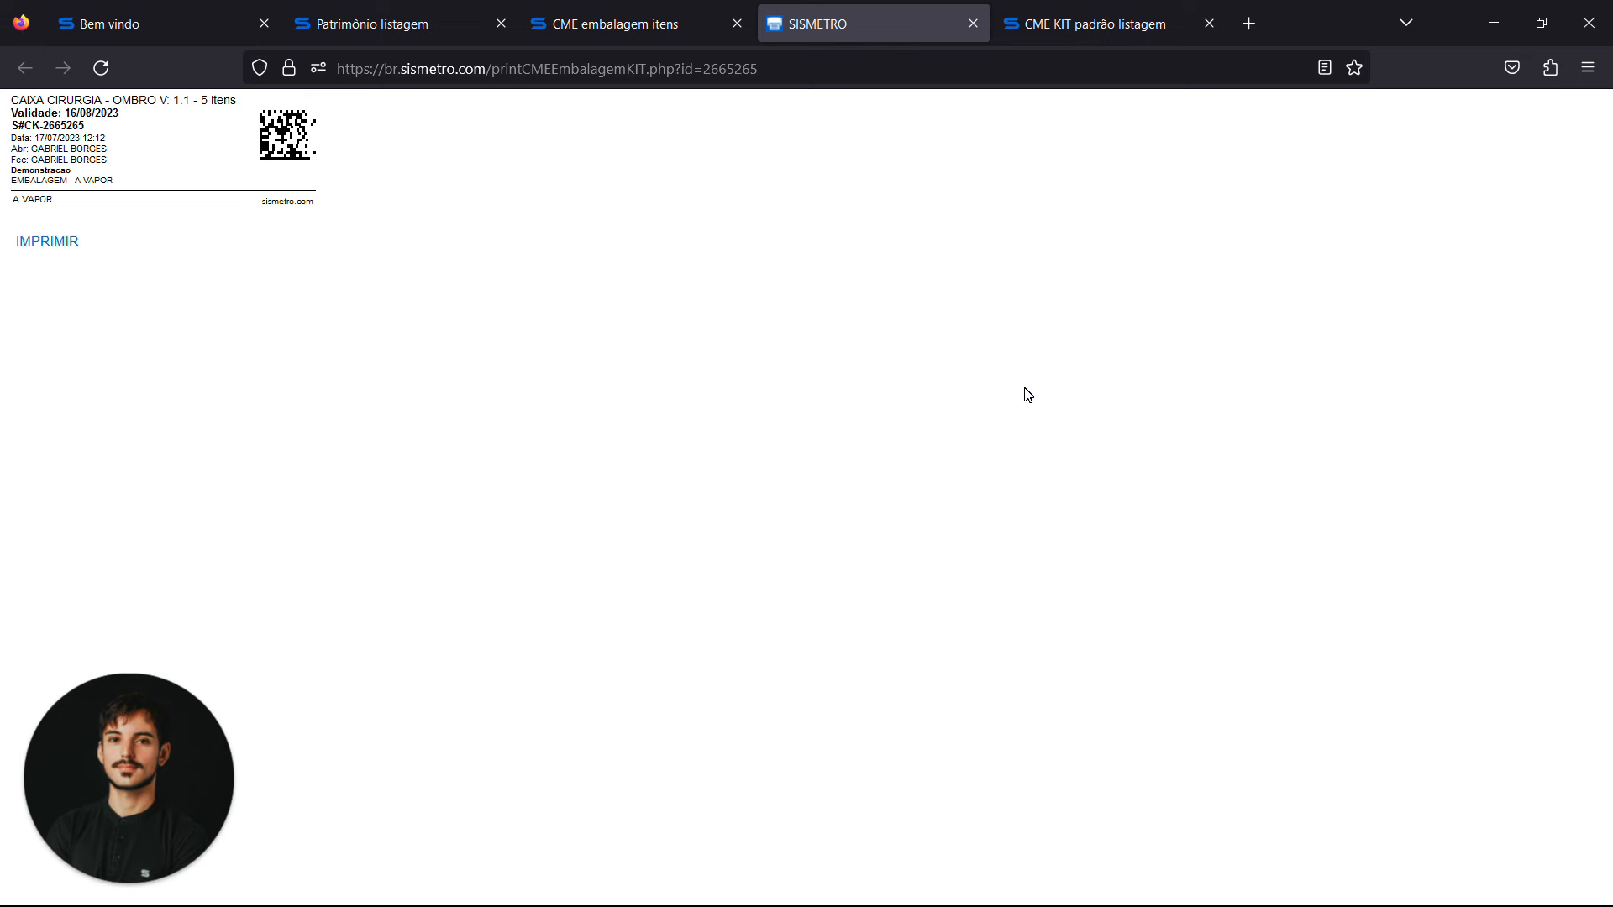
Preview the printout of the closed kit's label and close the label page without printing
{"action": "key", "text": "ctrl+p"}
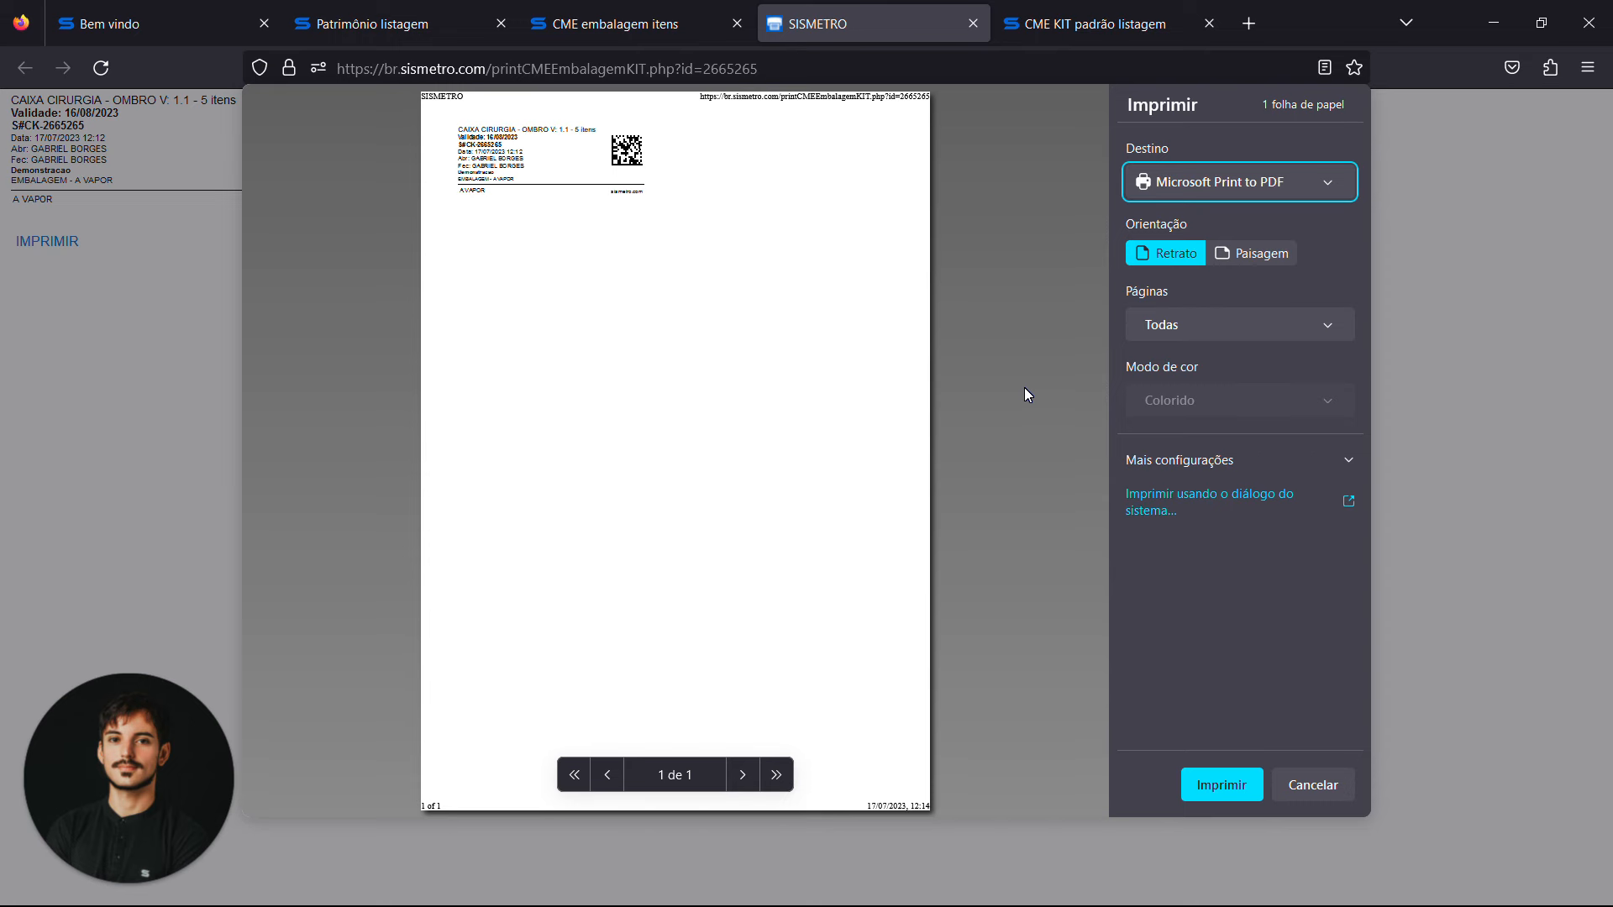
{"action": "left_click", "coordinate": [1070, 436]}
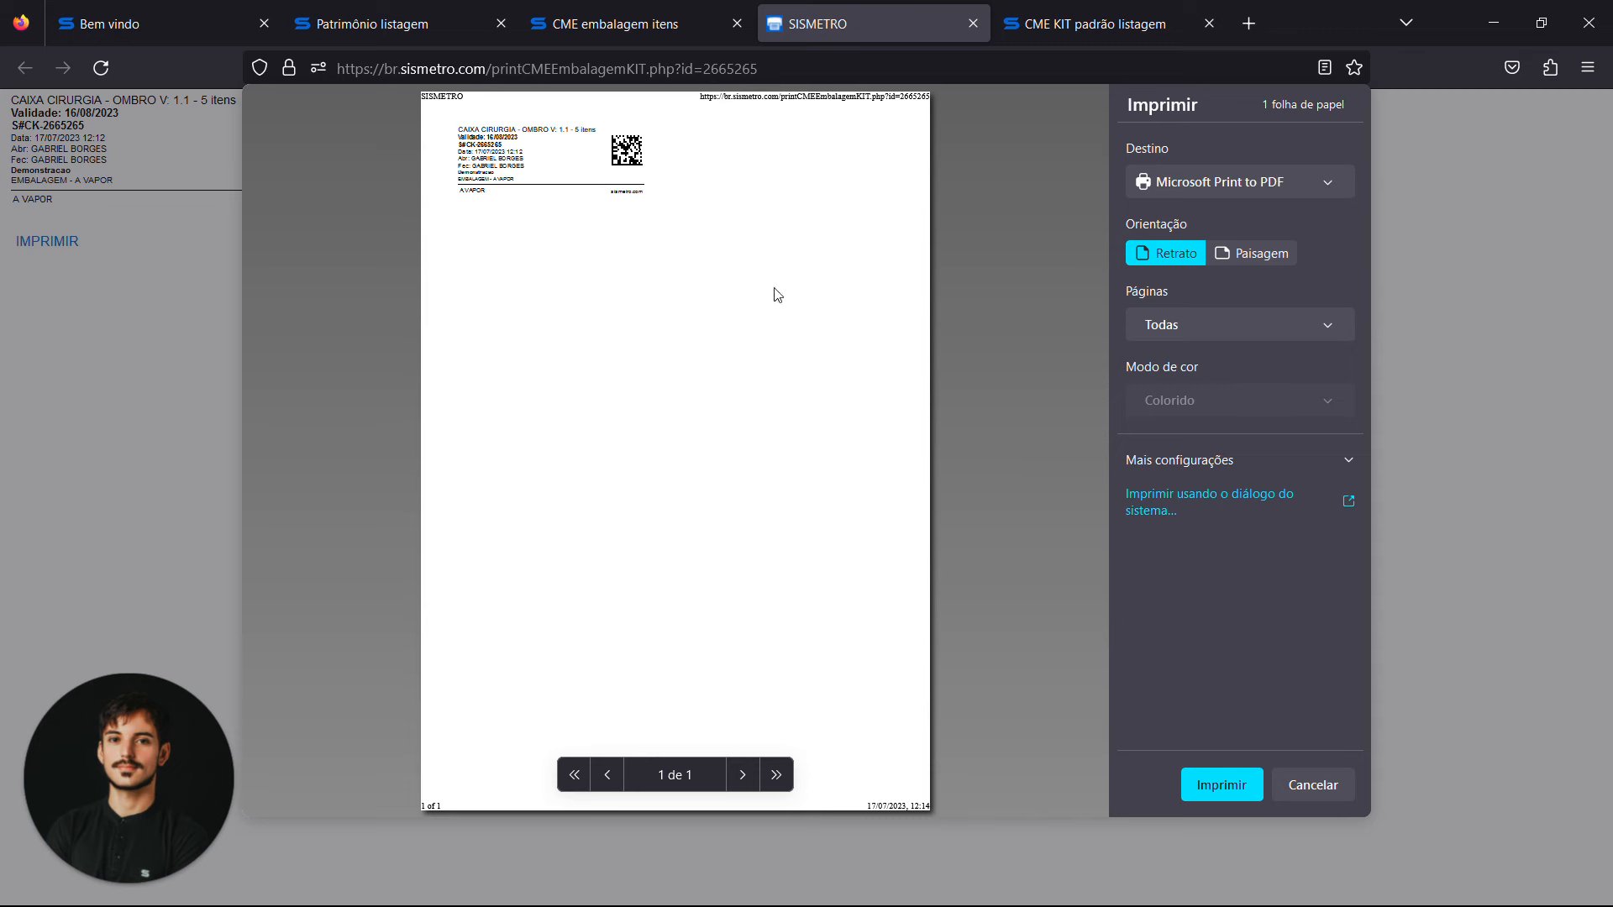
{"action": "left_click", "coordinate": [973, 24]}
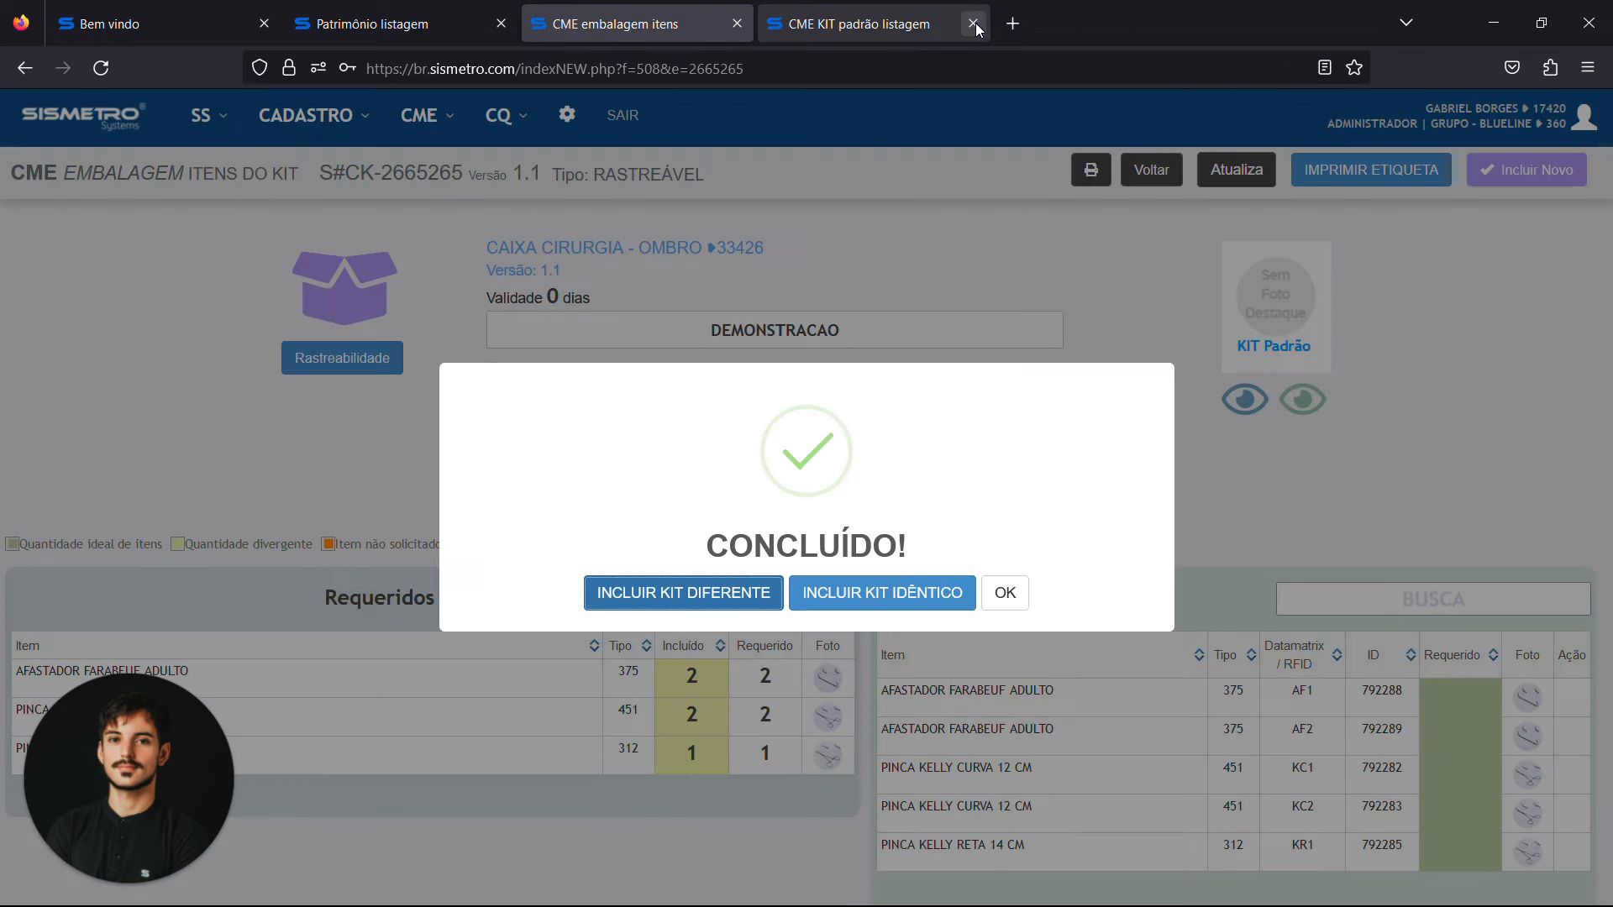
Close the standard kit listing, dismiss the completion notice and return to the packaging listing
{"action": "left_click", "coordinate": [974, 24]}
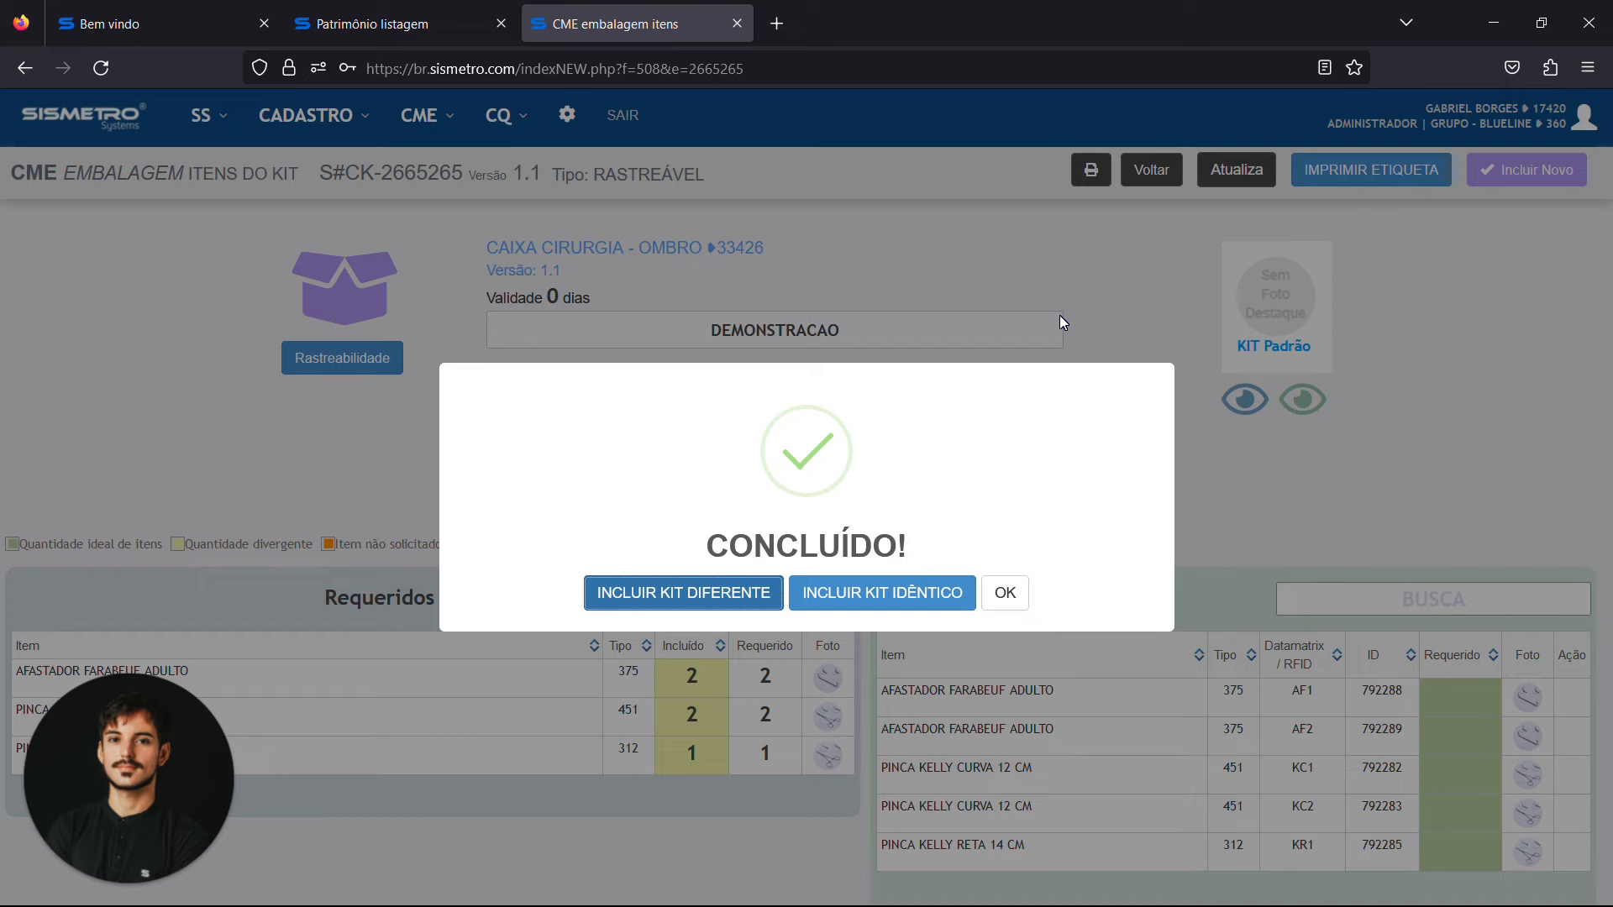
{"action": "left_click", "coordinate": [1005, 593]}
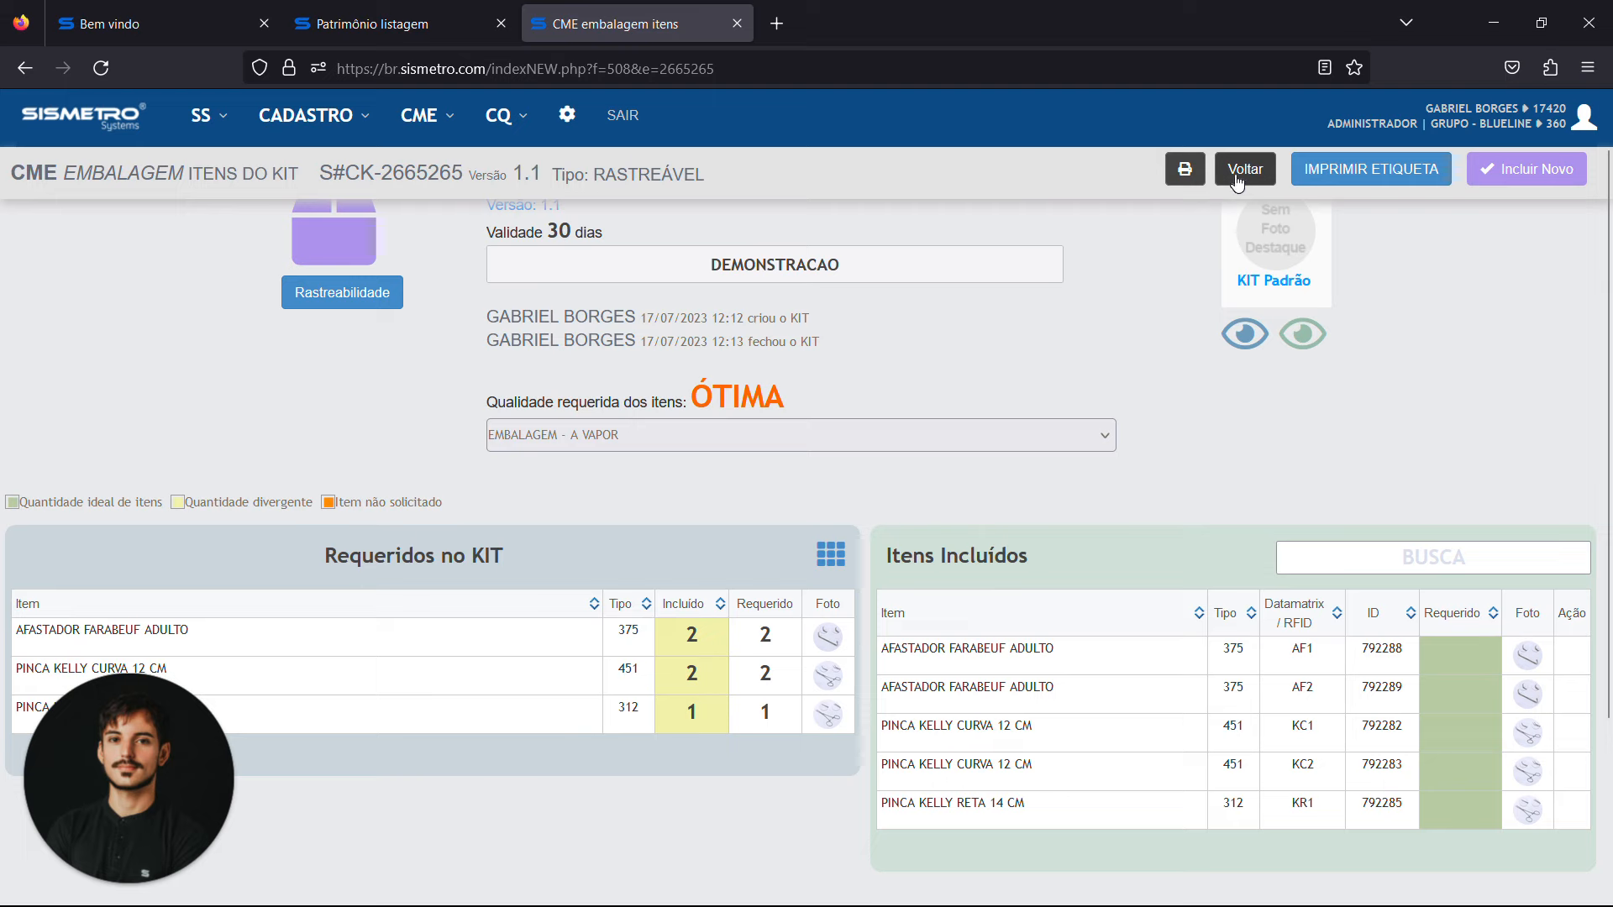
{"action": "left_click", "coordinate": [1234, 174]}
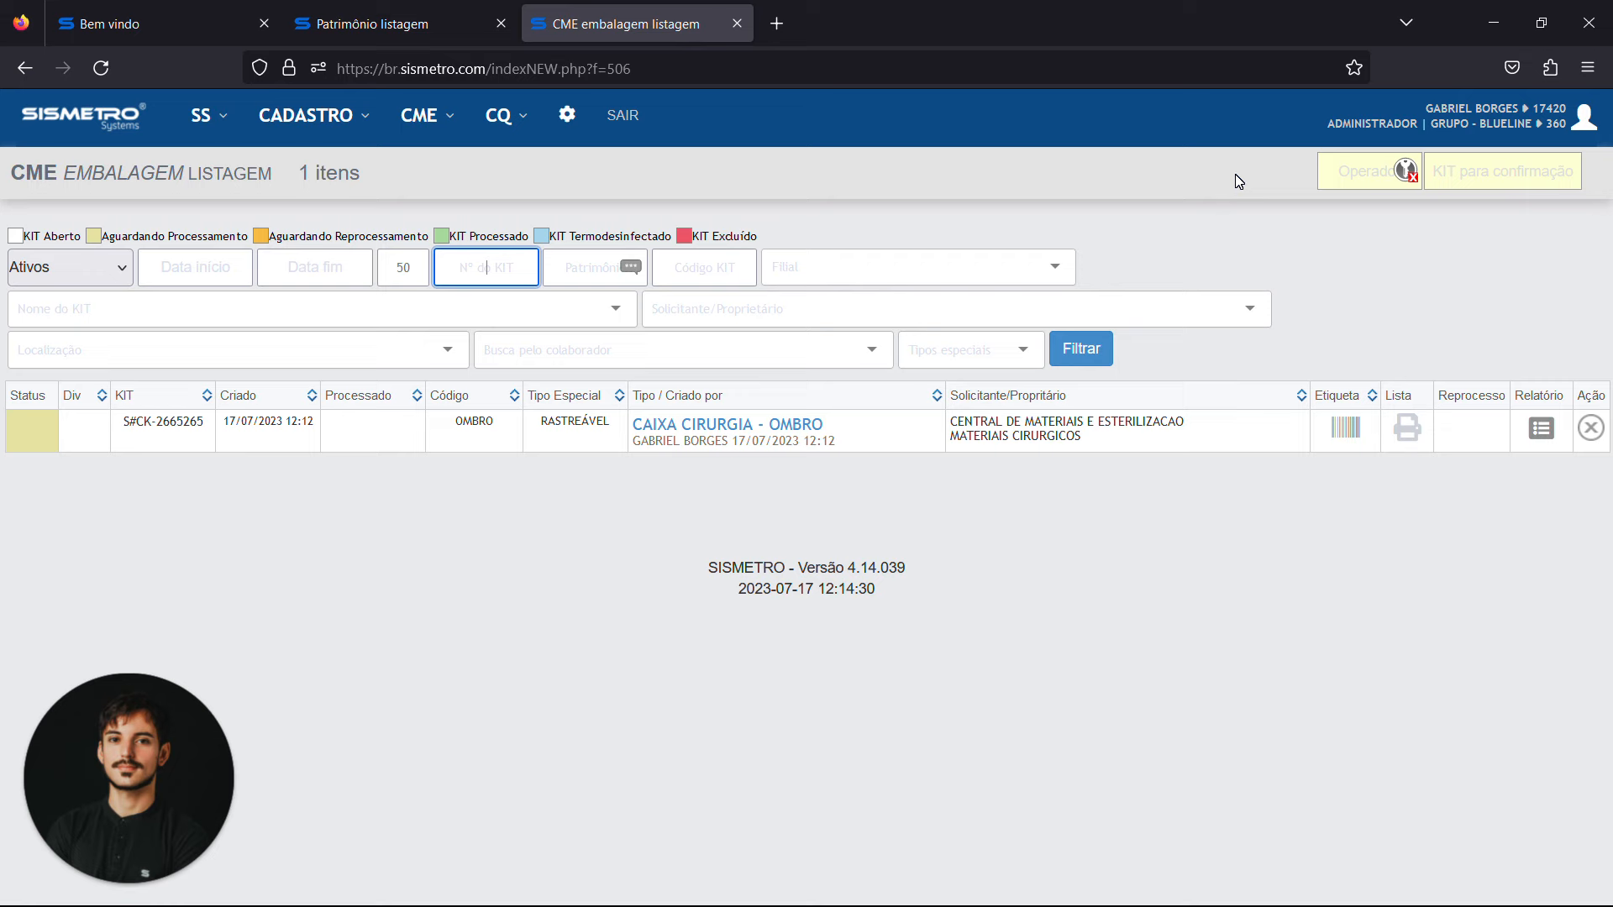
Point out the awaiting-processing status, view the kit's label from the packaging listing and return to the listing
{"action": "double_click", "coordinate": [207, 236]}
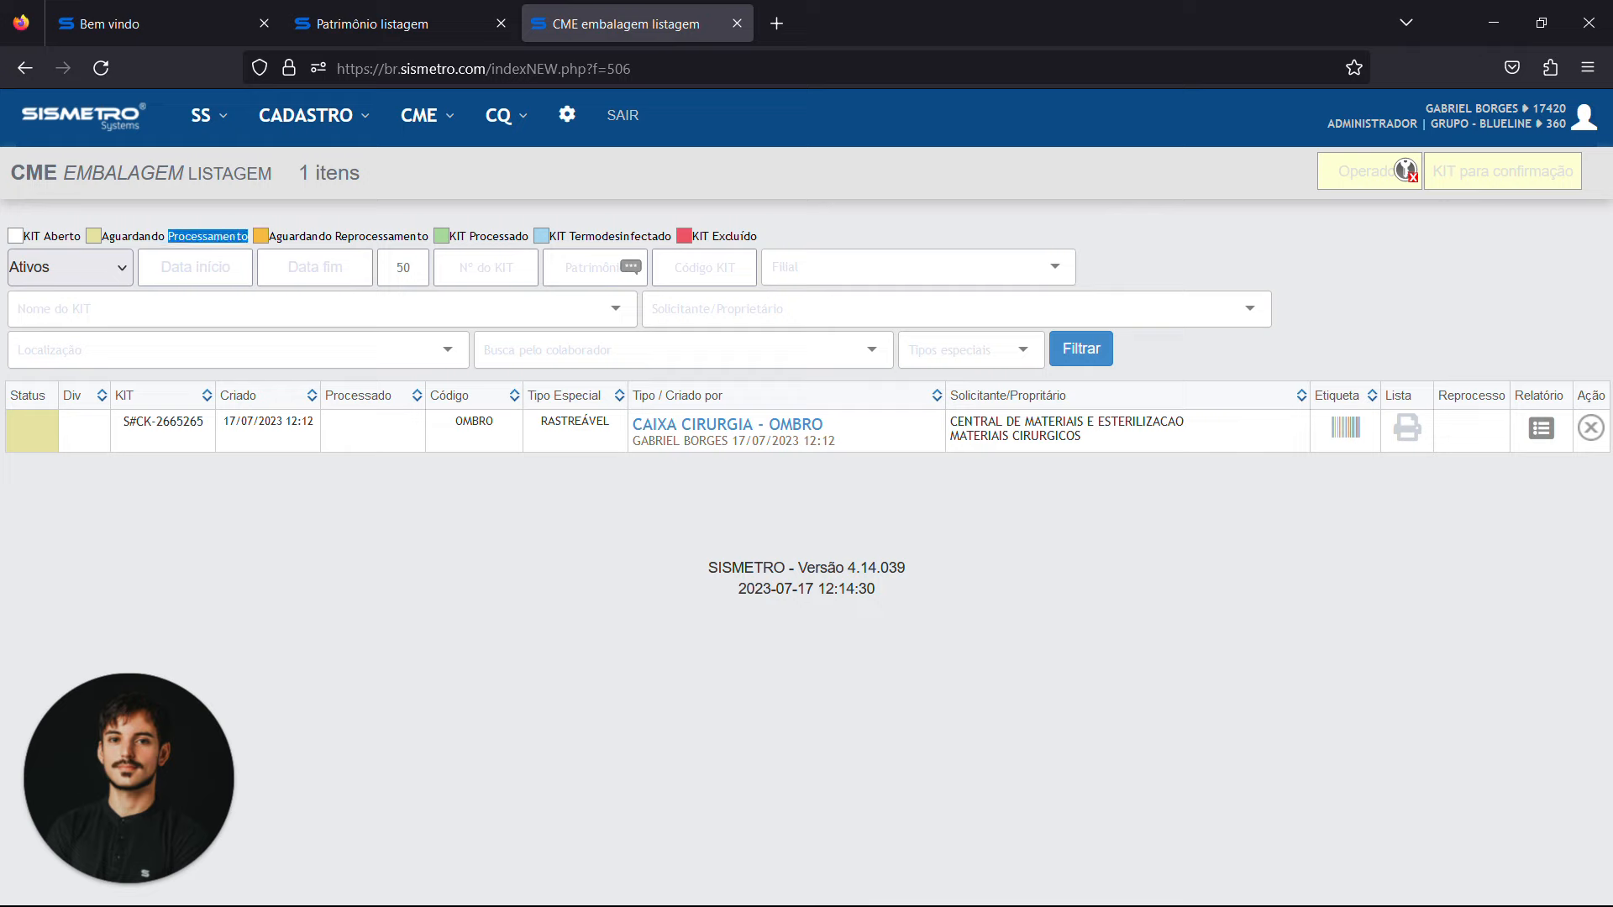
{"action": "triple_click", "coordinate": [208, 236]}
{"action": "left_click", "coordinate": [1347, 428]}
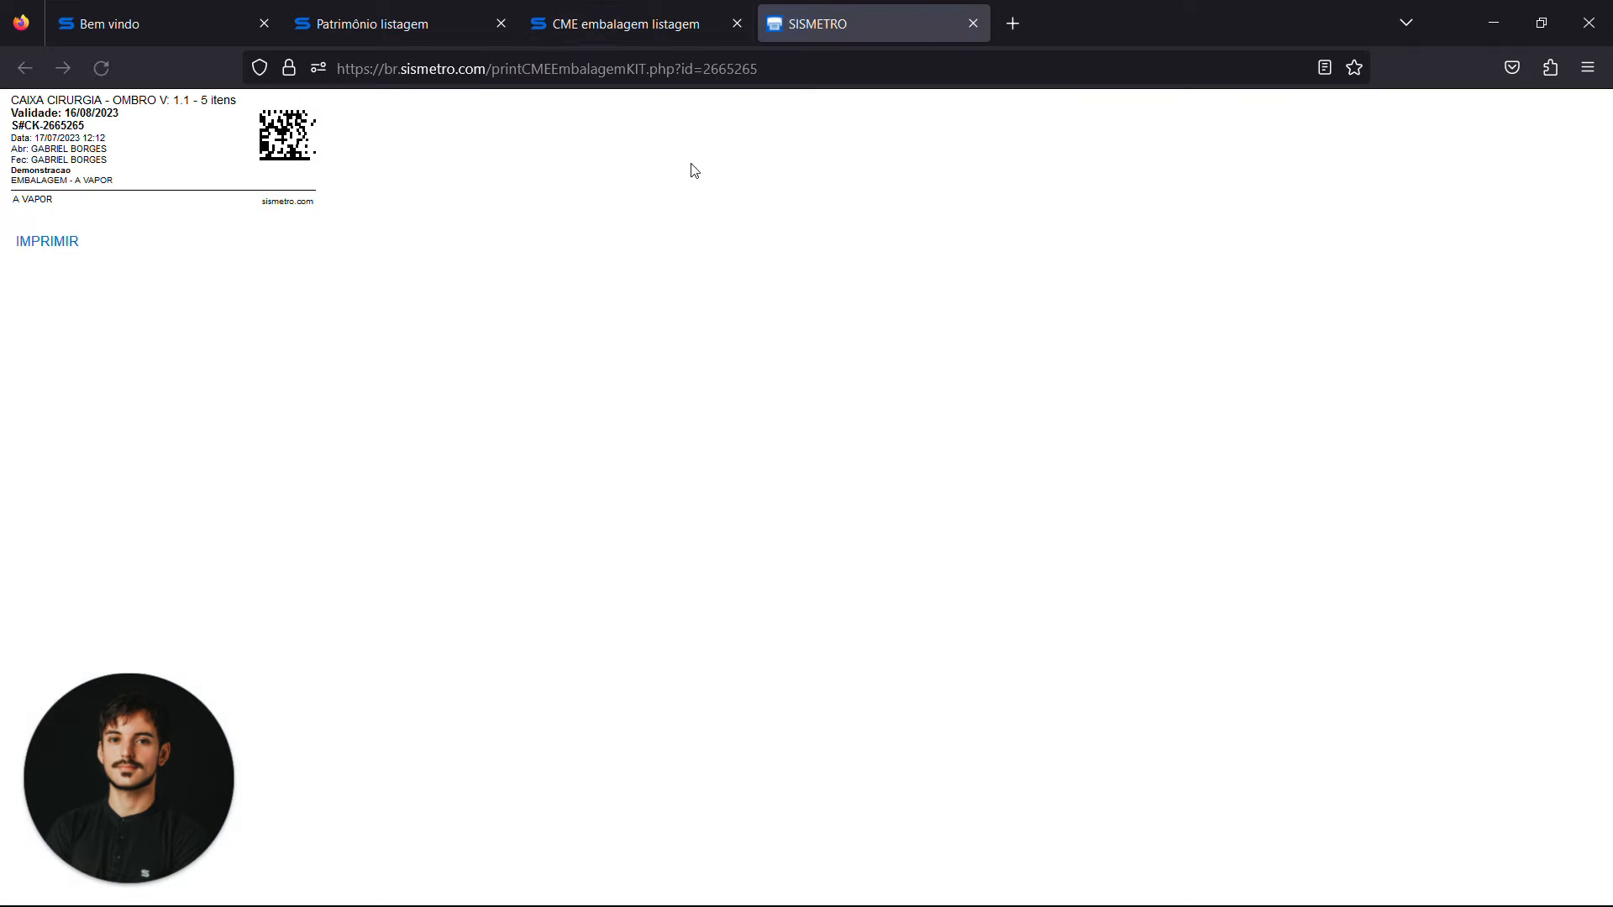
{"action": "left_click", "coordinate": [645, 22]}
{"action": "left_click", "coordinate": [602, 539]}
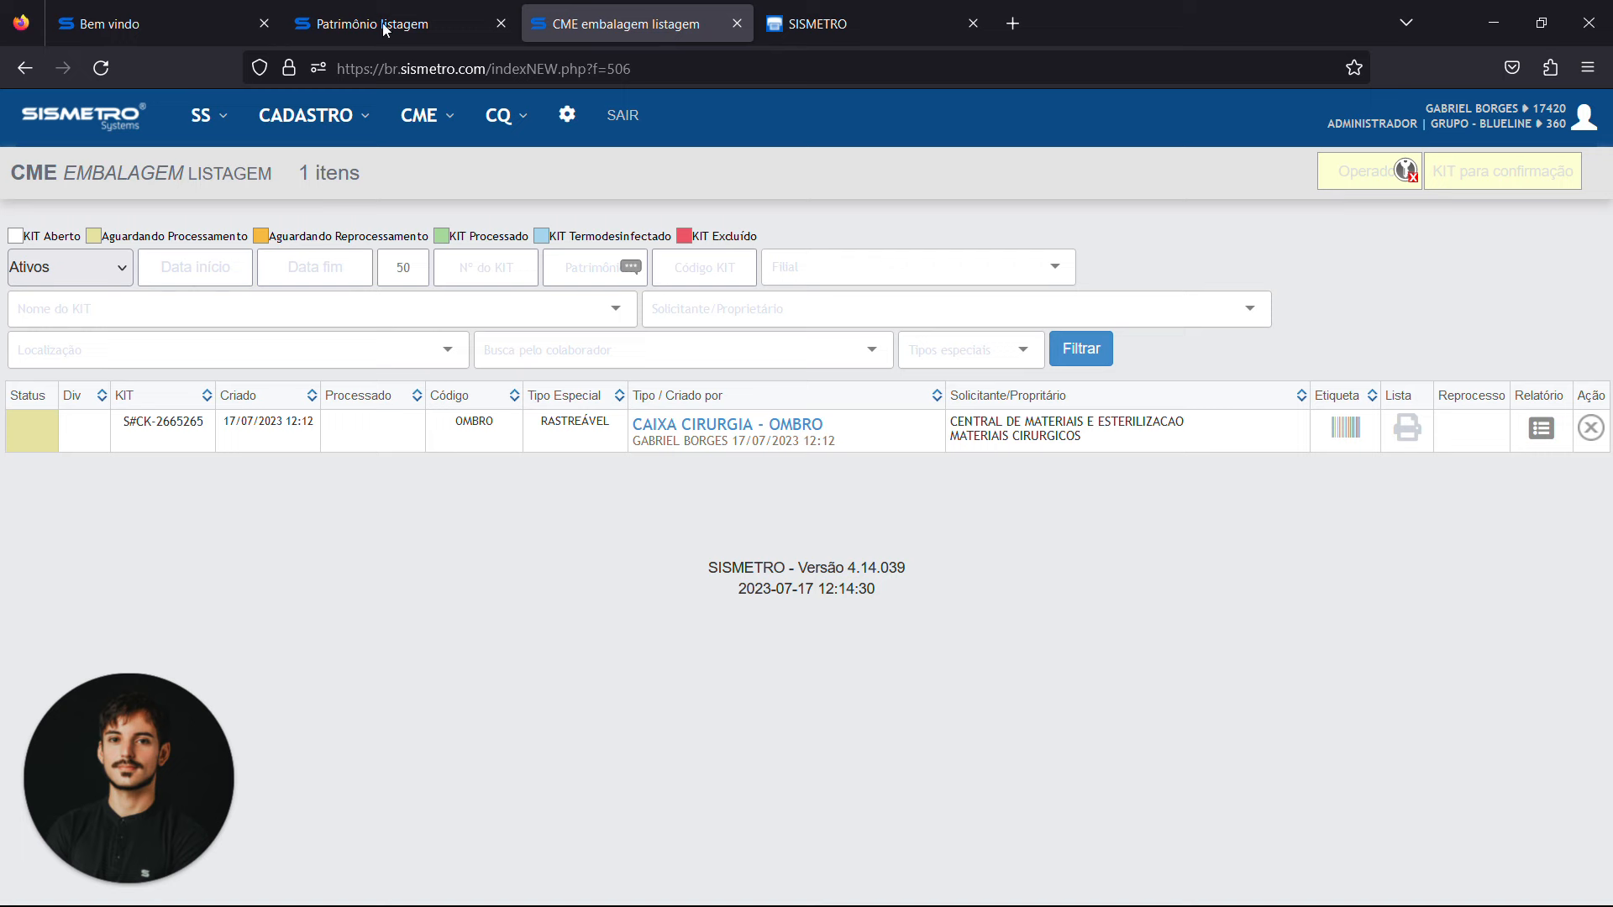
Open the form for creating a CME sterilization batch and enter the operator's identification code
{"action": "left_click", "coordinate": [446, 132]}
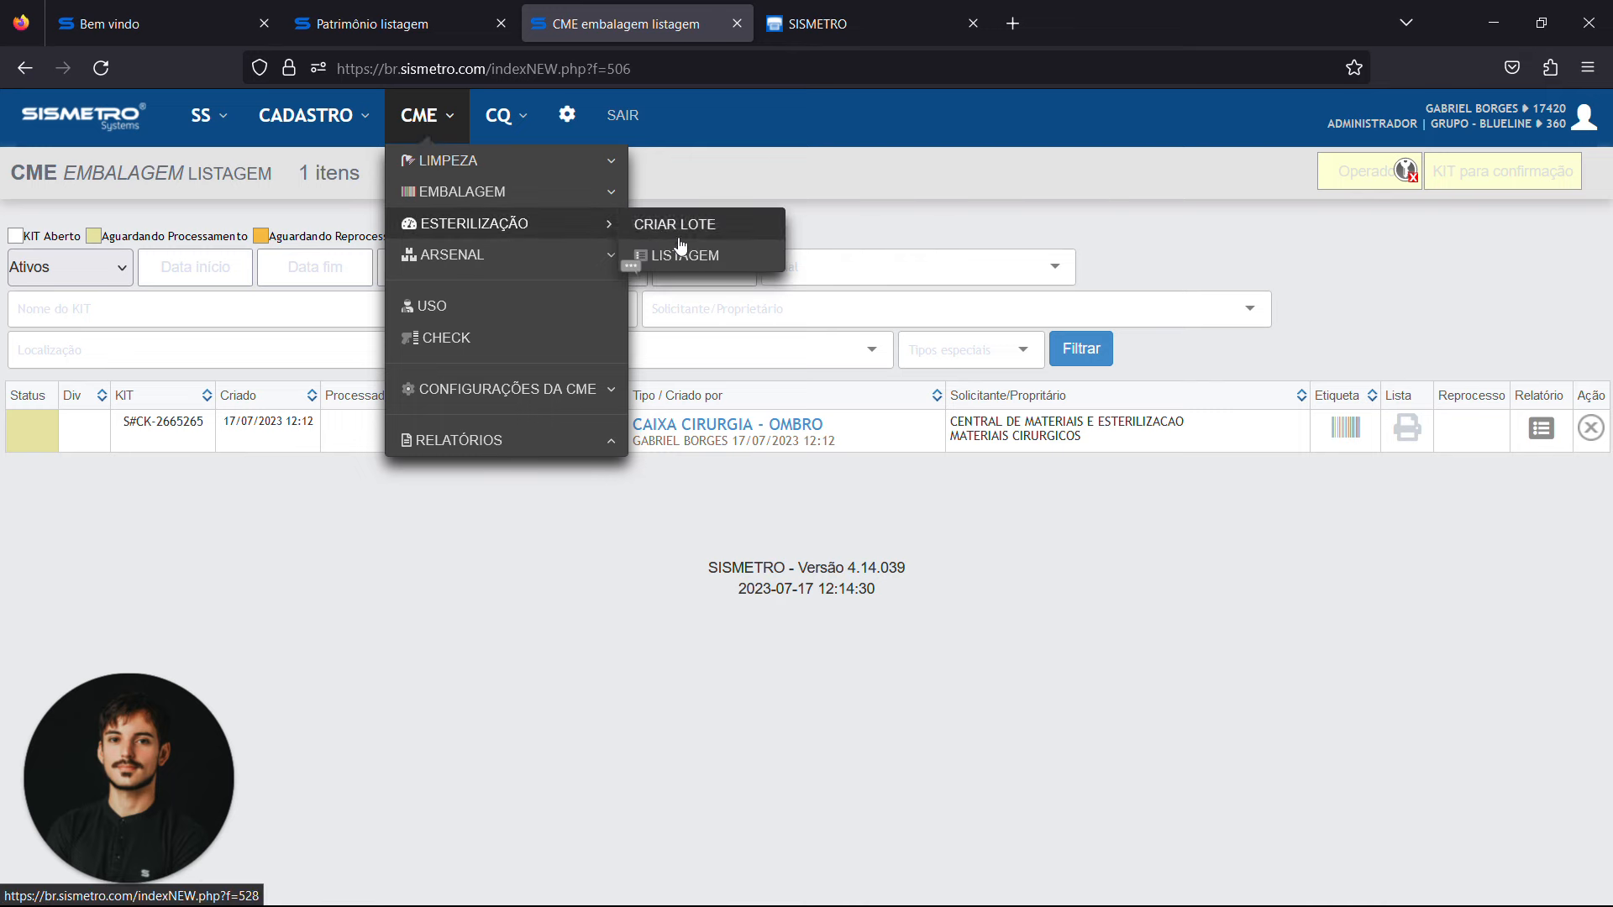
{"action": "left_click", "coordinate": [706, 226]}
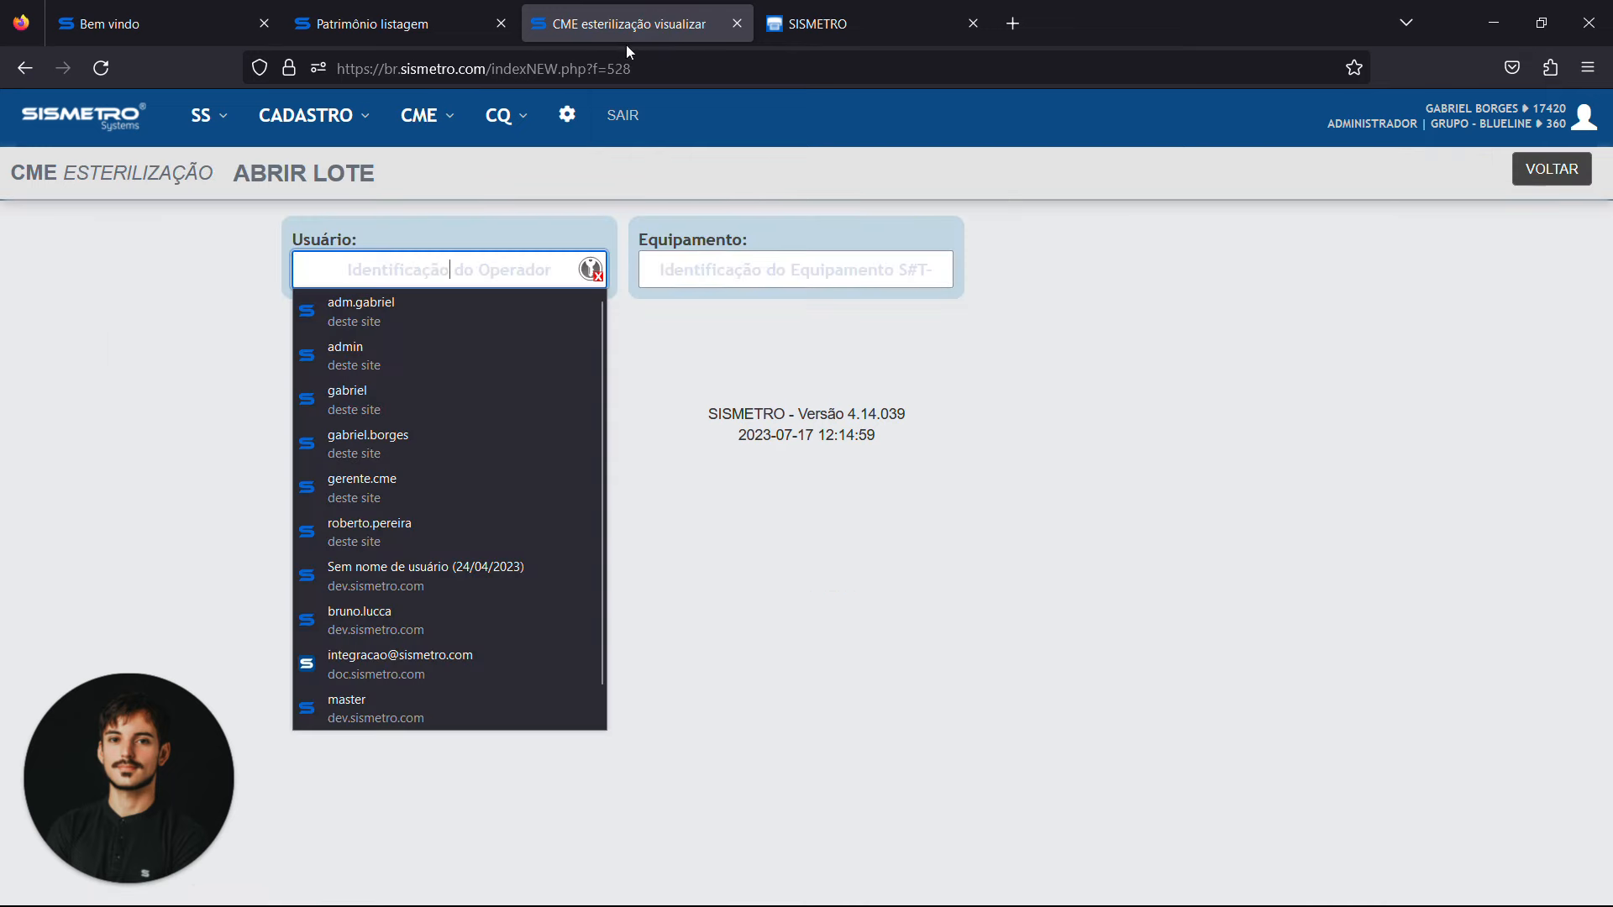
{"action": "type", "text": "•••••"}
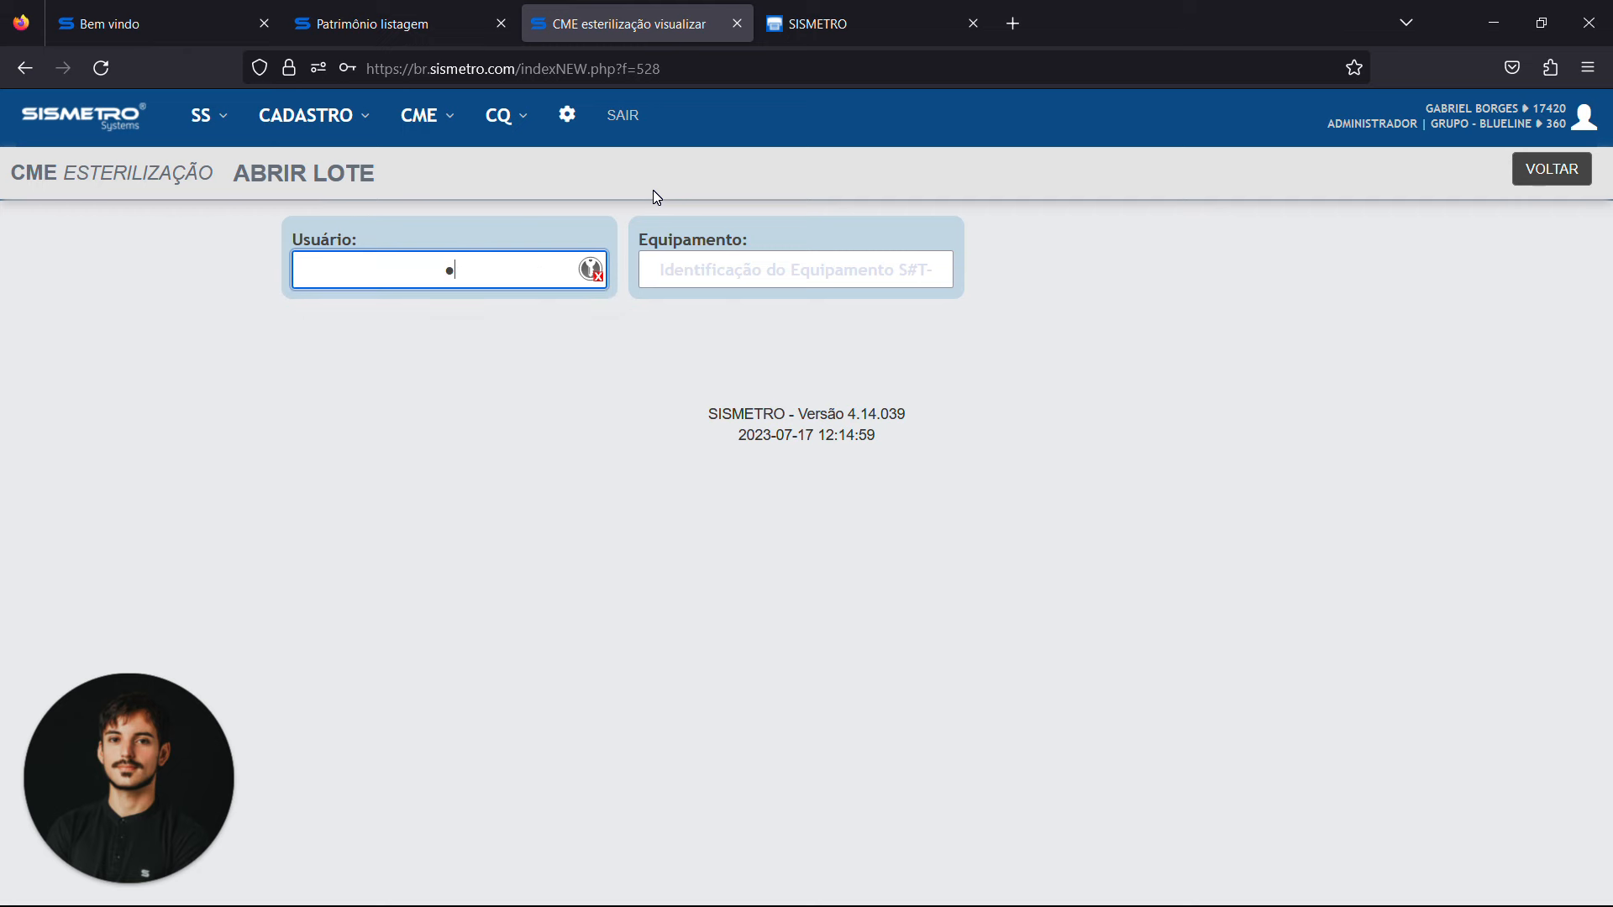
{"action": "key", "text": "Tab"}
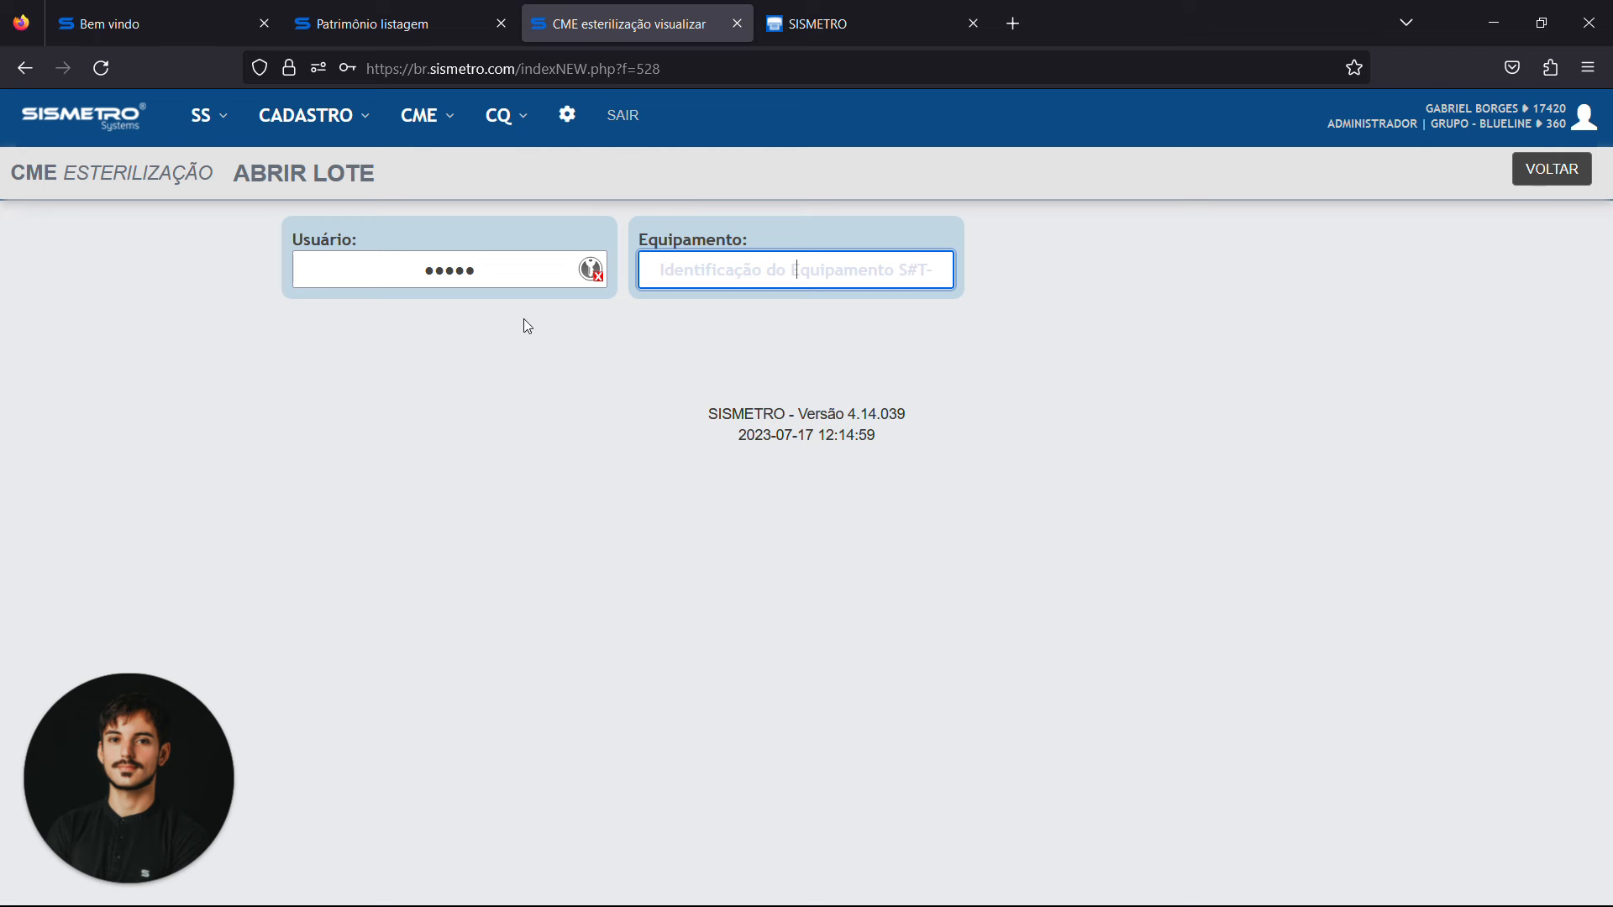
Copy the horizontal autoclave's tag S#T-792279 from the asset listing and enter it as the sterilization batch's equipment
{"action": "left_click", "coordinate": [353, 23]}
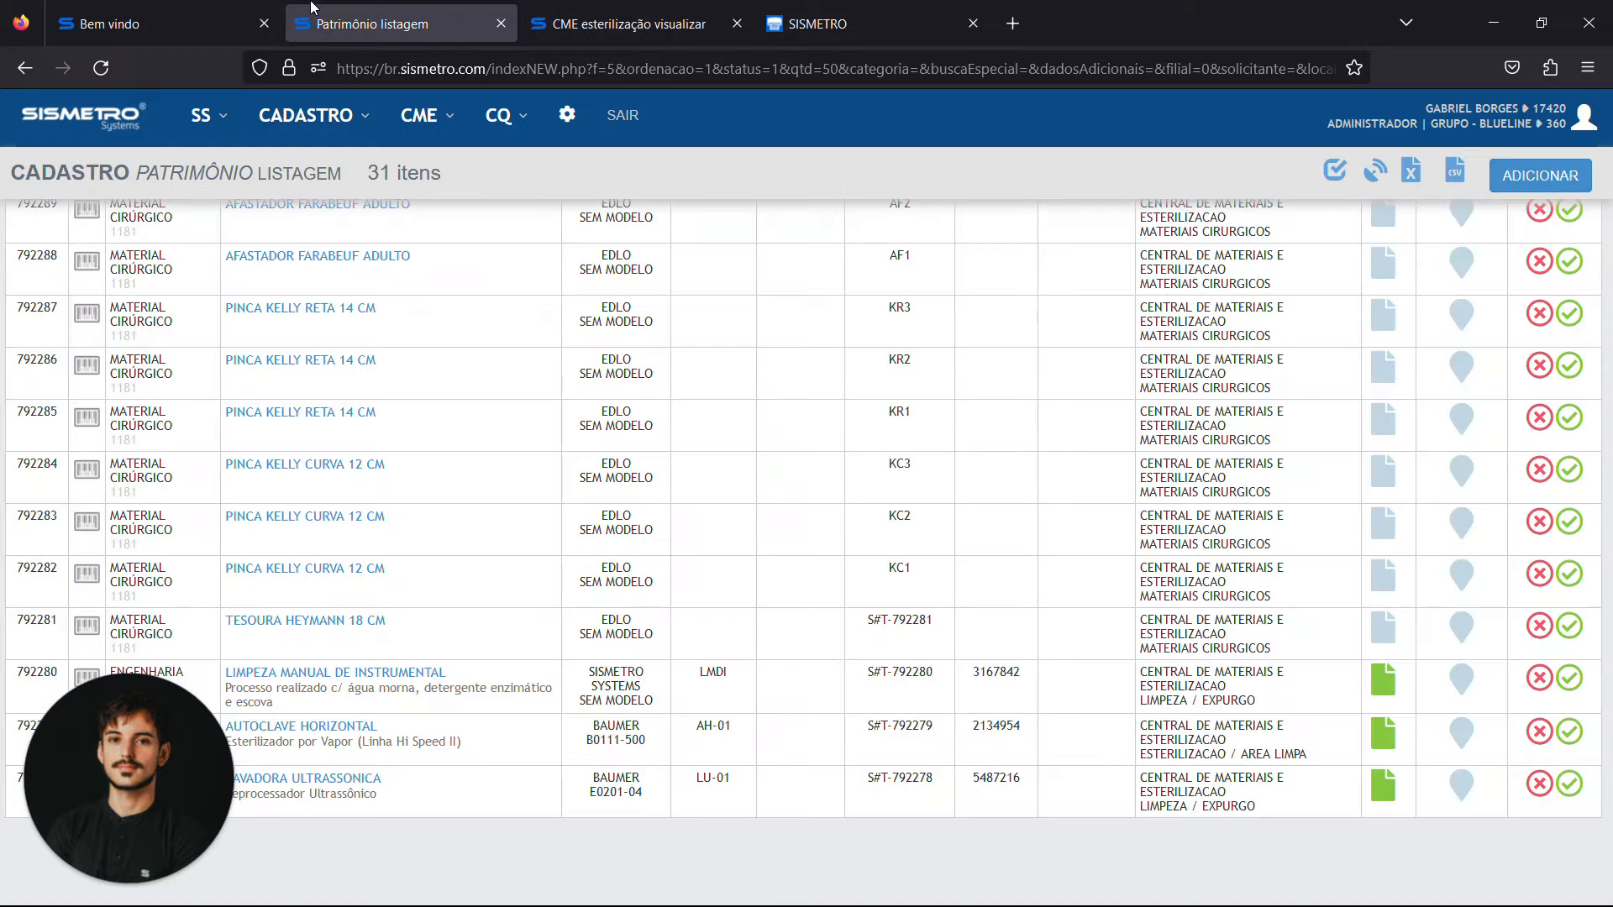
{"action": "scroll", "coordinate": [550, 572], "scroll_direction": "down", "scroll_amount": 2}
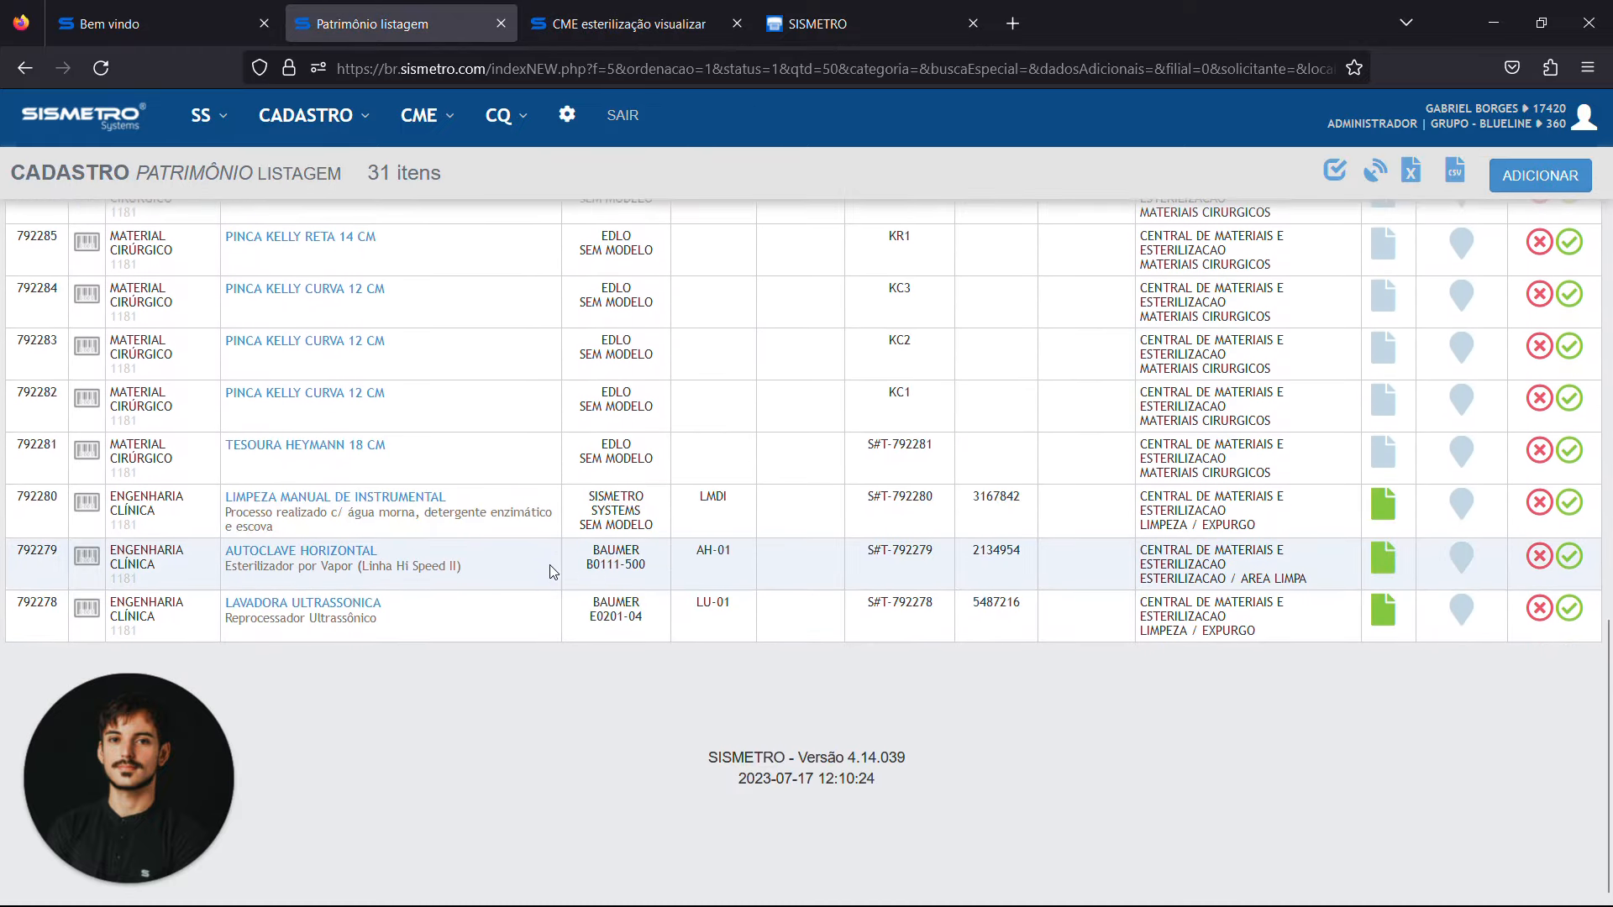
{"action": "left_click", "coordinate": [594, 24]}
{"action": "left_click", "coordinate": [353, 23]}
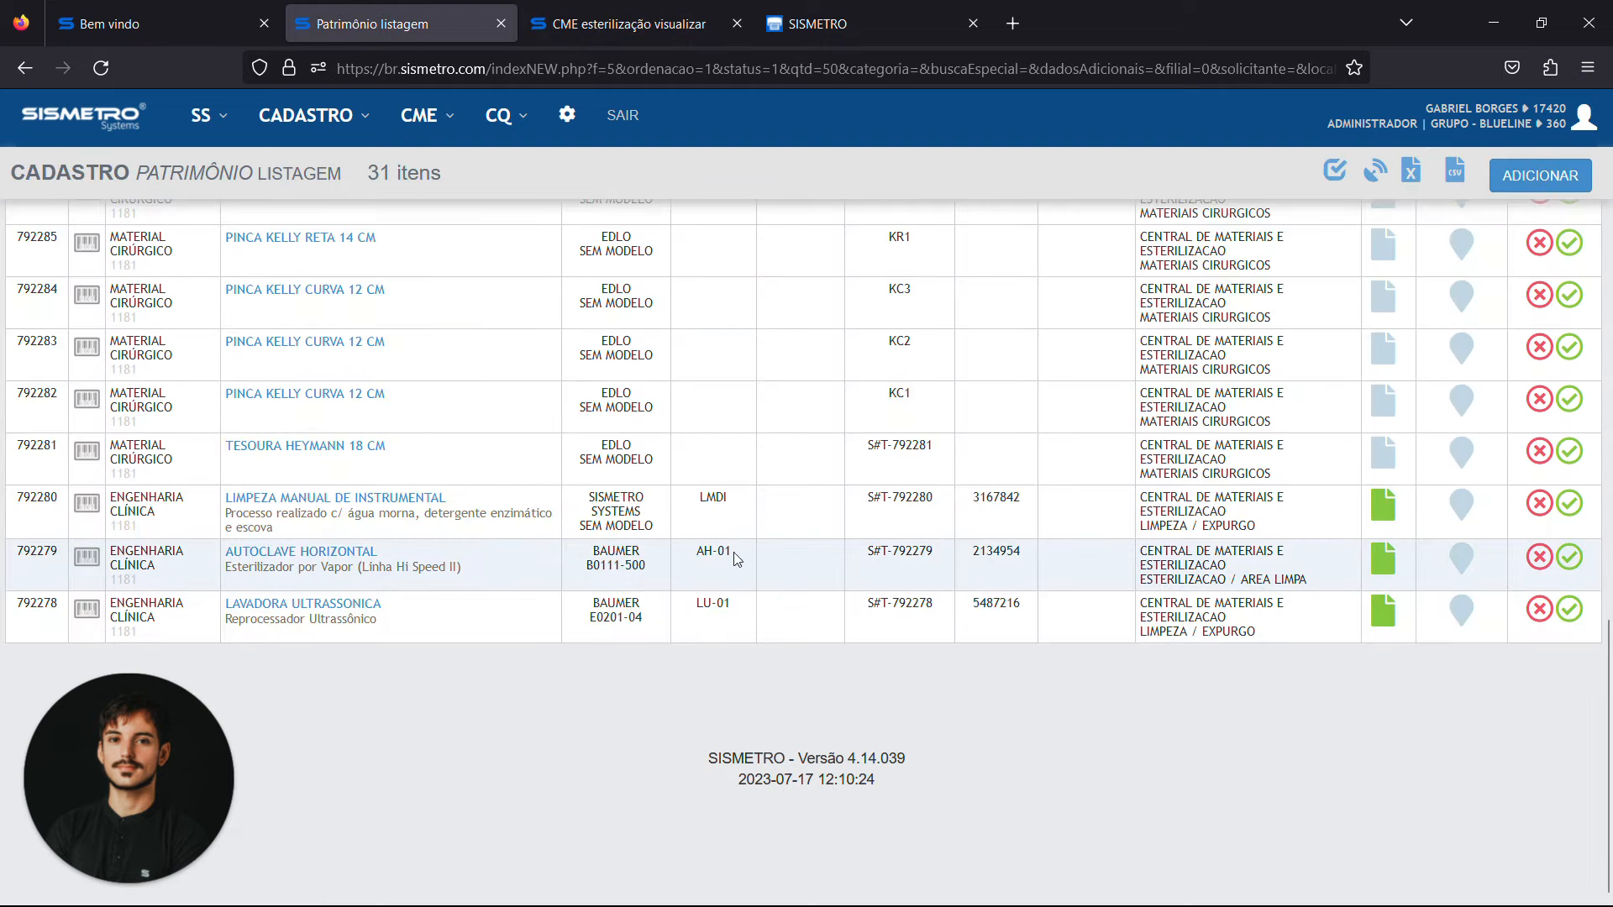
{"action": "triple_click", "coordinate": [900, 551]}
{"action": "key", "text": "ctrl+c"}
{"action": "left_click", "coordinate": [643, 9]}
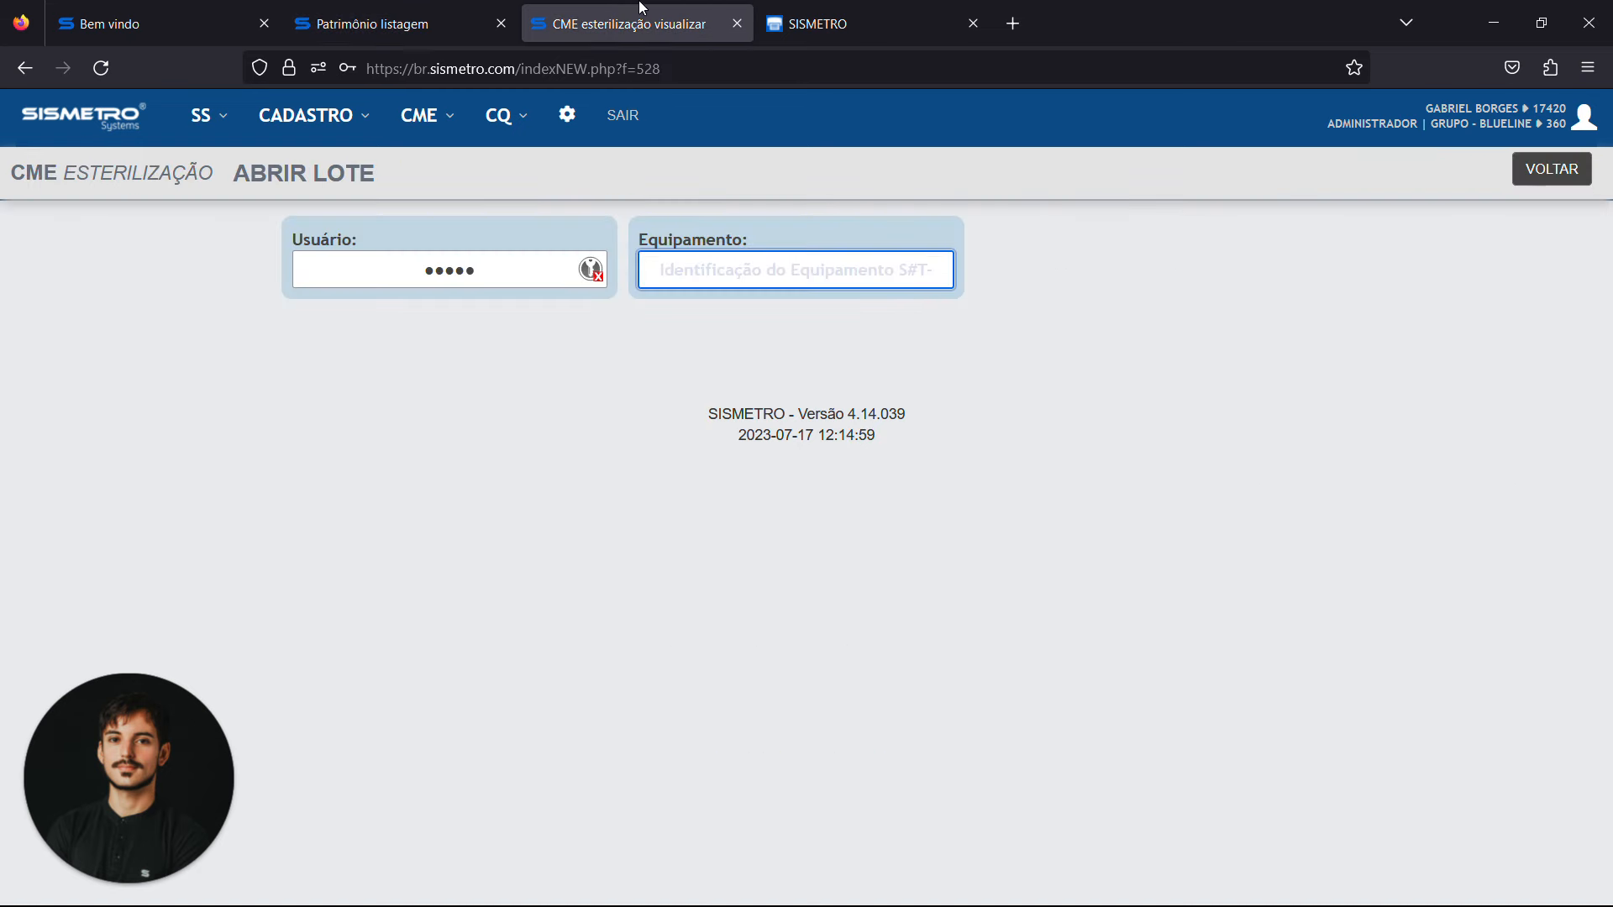
{"action": "key", "text": "ctrl+v"}
{"action": "key", "text": "Return"}
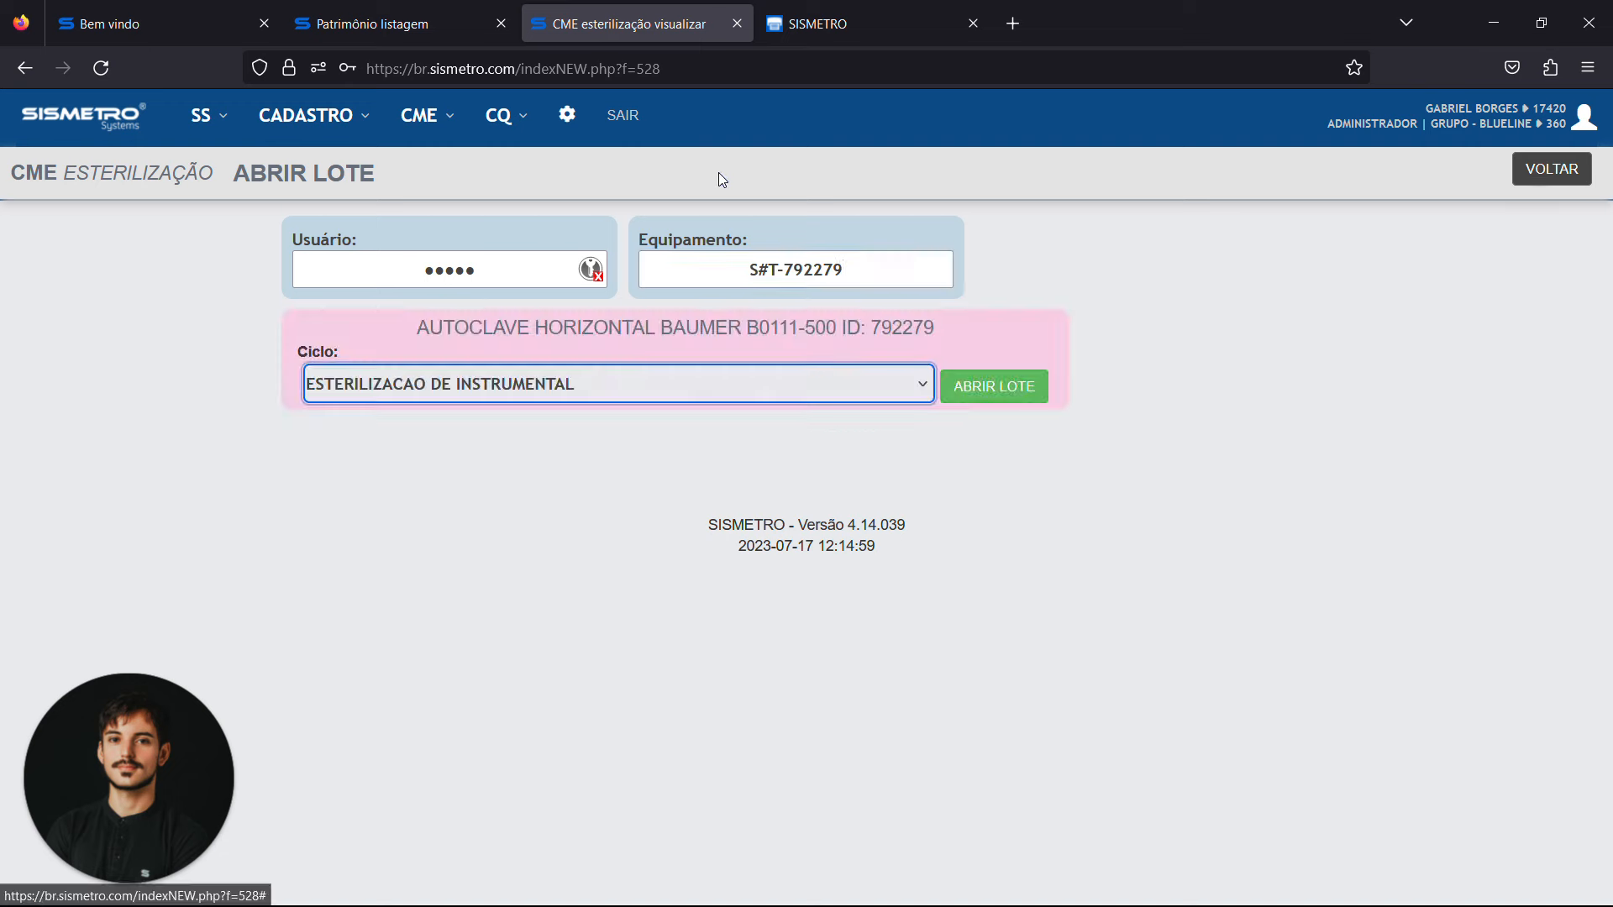
Open the autoclave batch with the ESTERILIZACAO DE INSTRUMENTAL cycle and decline saving the password in the browser
{"action": "triple_click", "coordinate": [675, 327]}
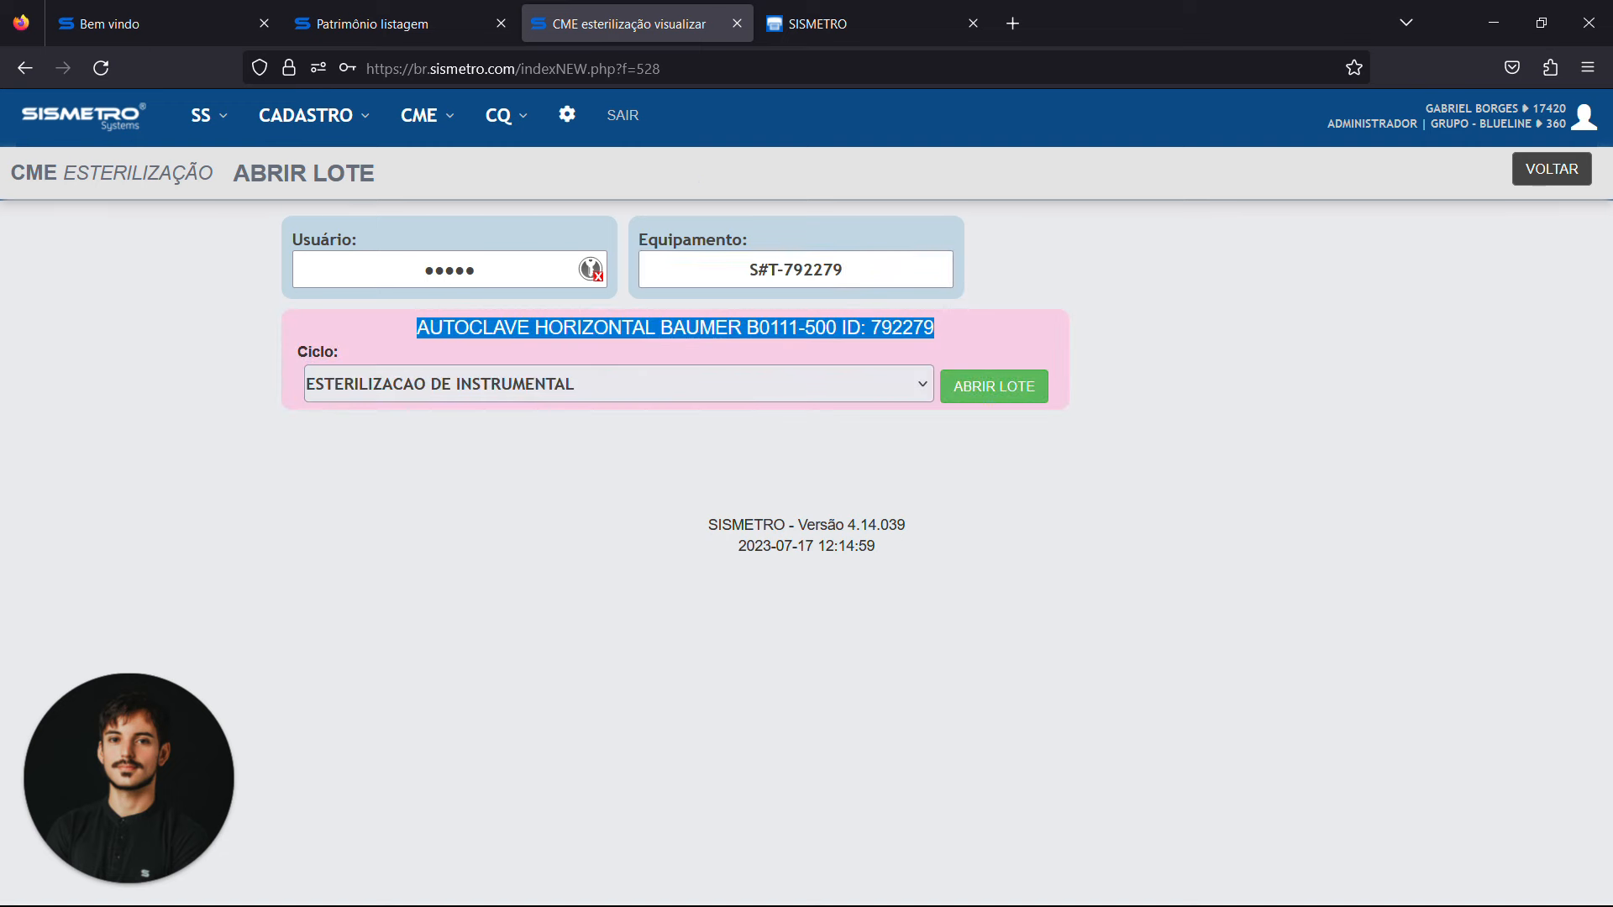
{"action": "left_click", "coordinate": [671, 382]}
{"action": "left_click", "coordinate": [600, 422]}
{"action": "left_click", "coordinate": [830, 482]}
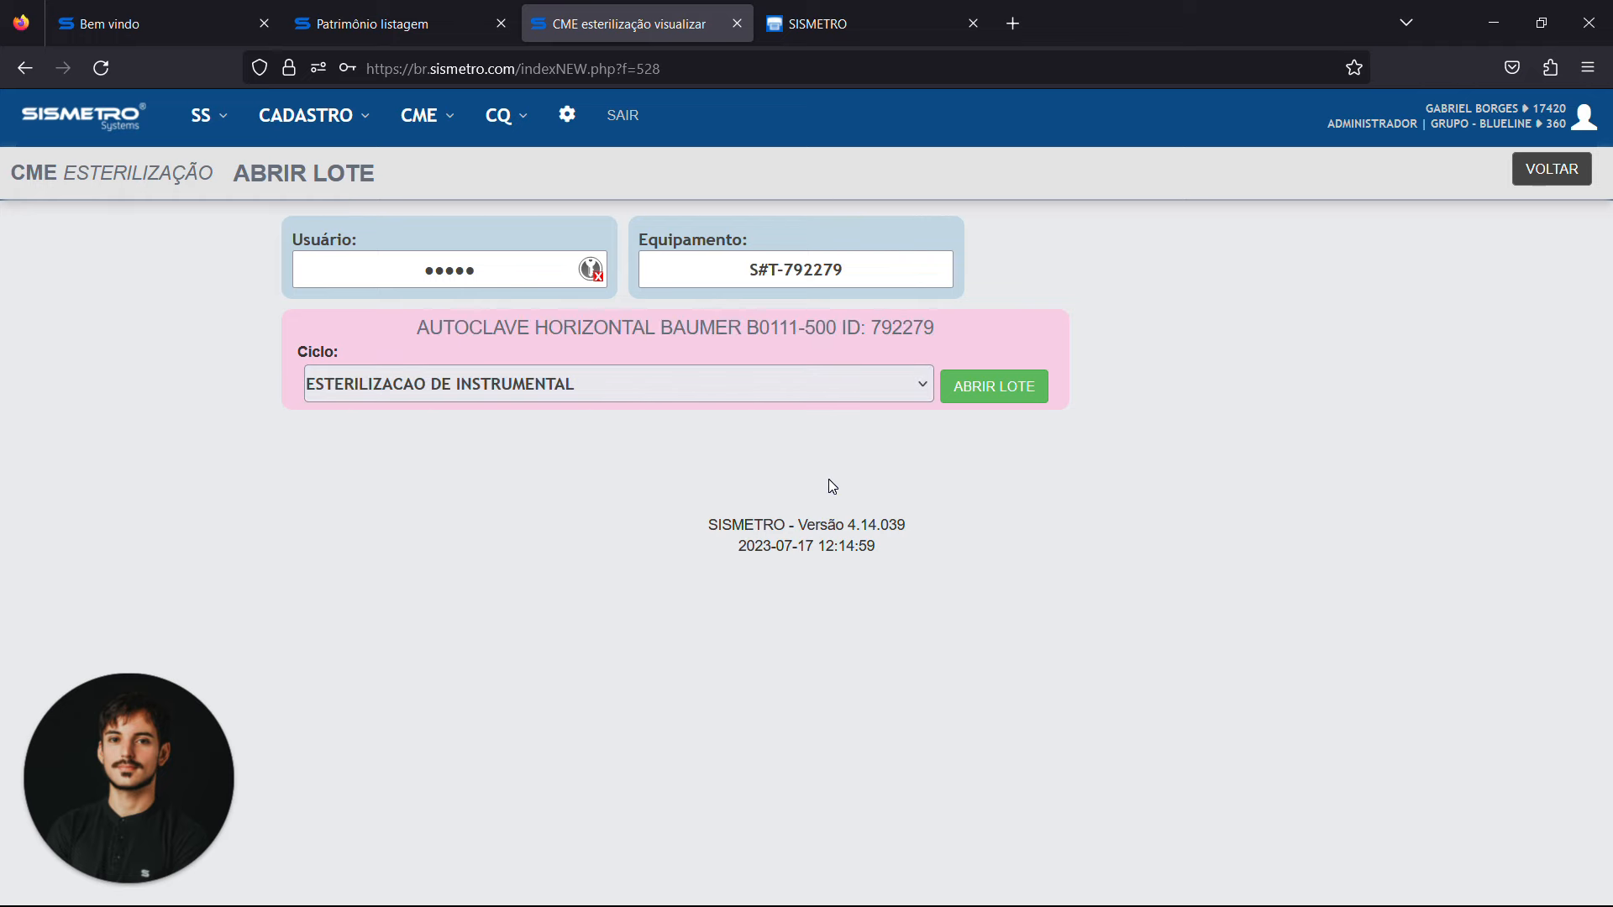
{"action": "left_click", "coordinate": [990, 405]}
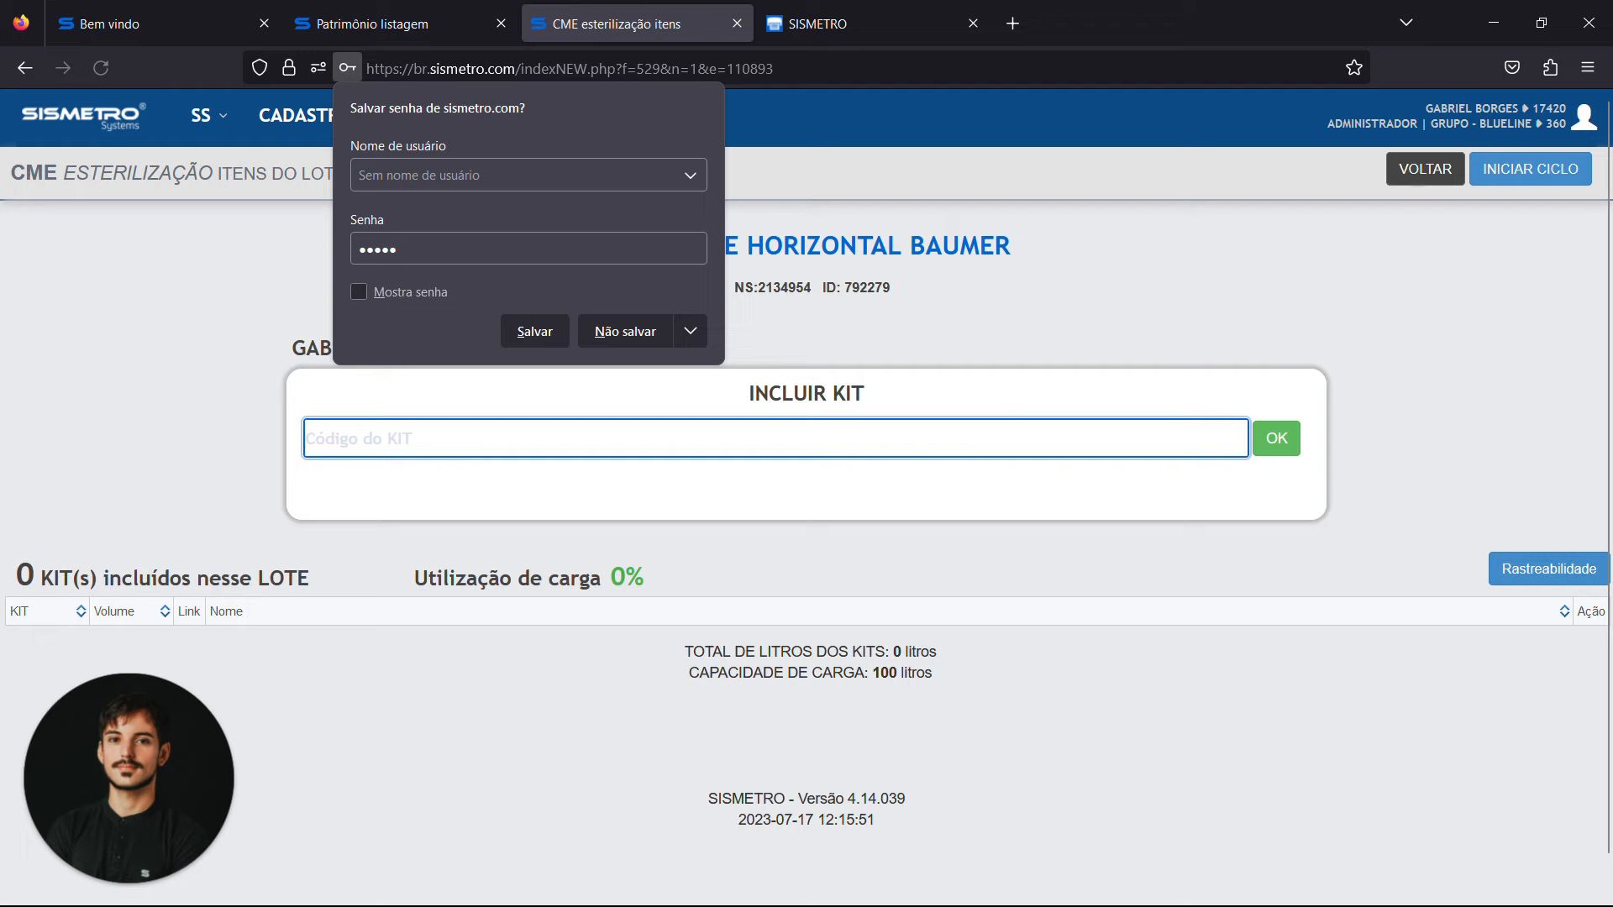
{"action": "left_click", "coordinate": [634, 327]}
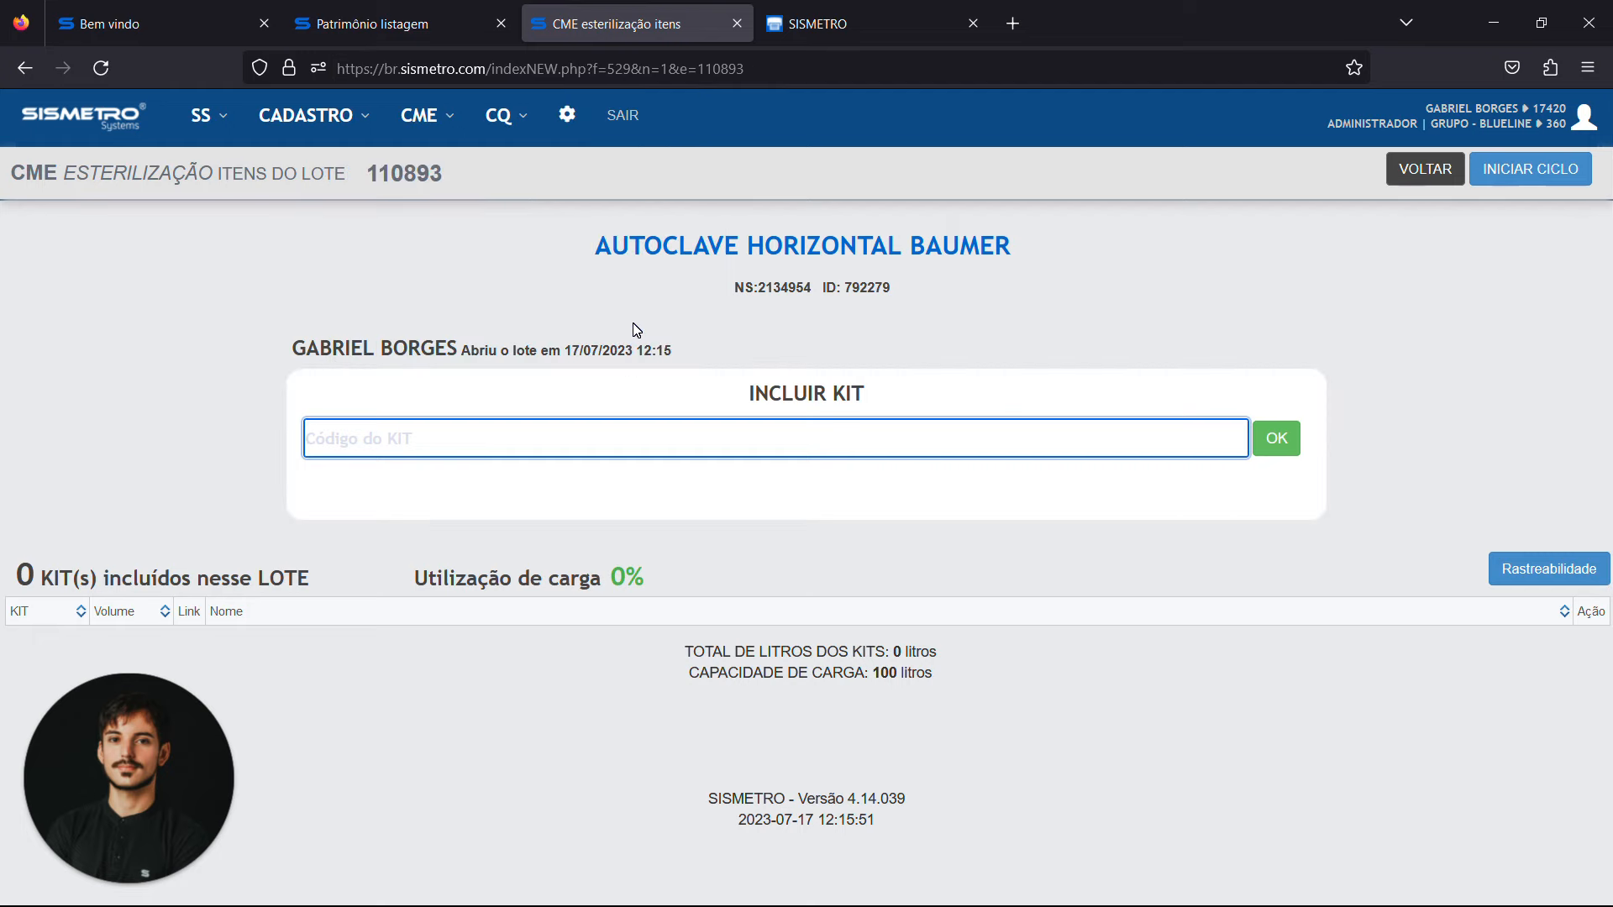
Copy the kit code S#CK-2665265 from the label page and include that kit in the sterilization batch
{"action": "key", "text": "ctrl+Tab"}
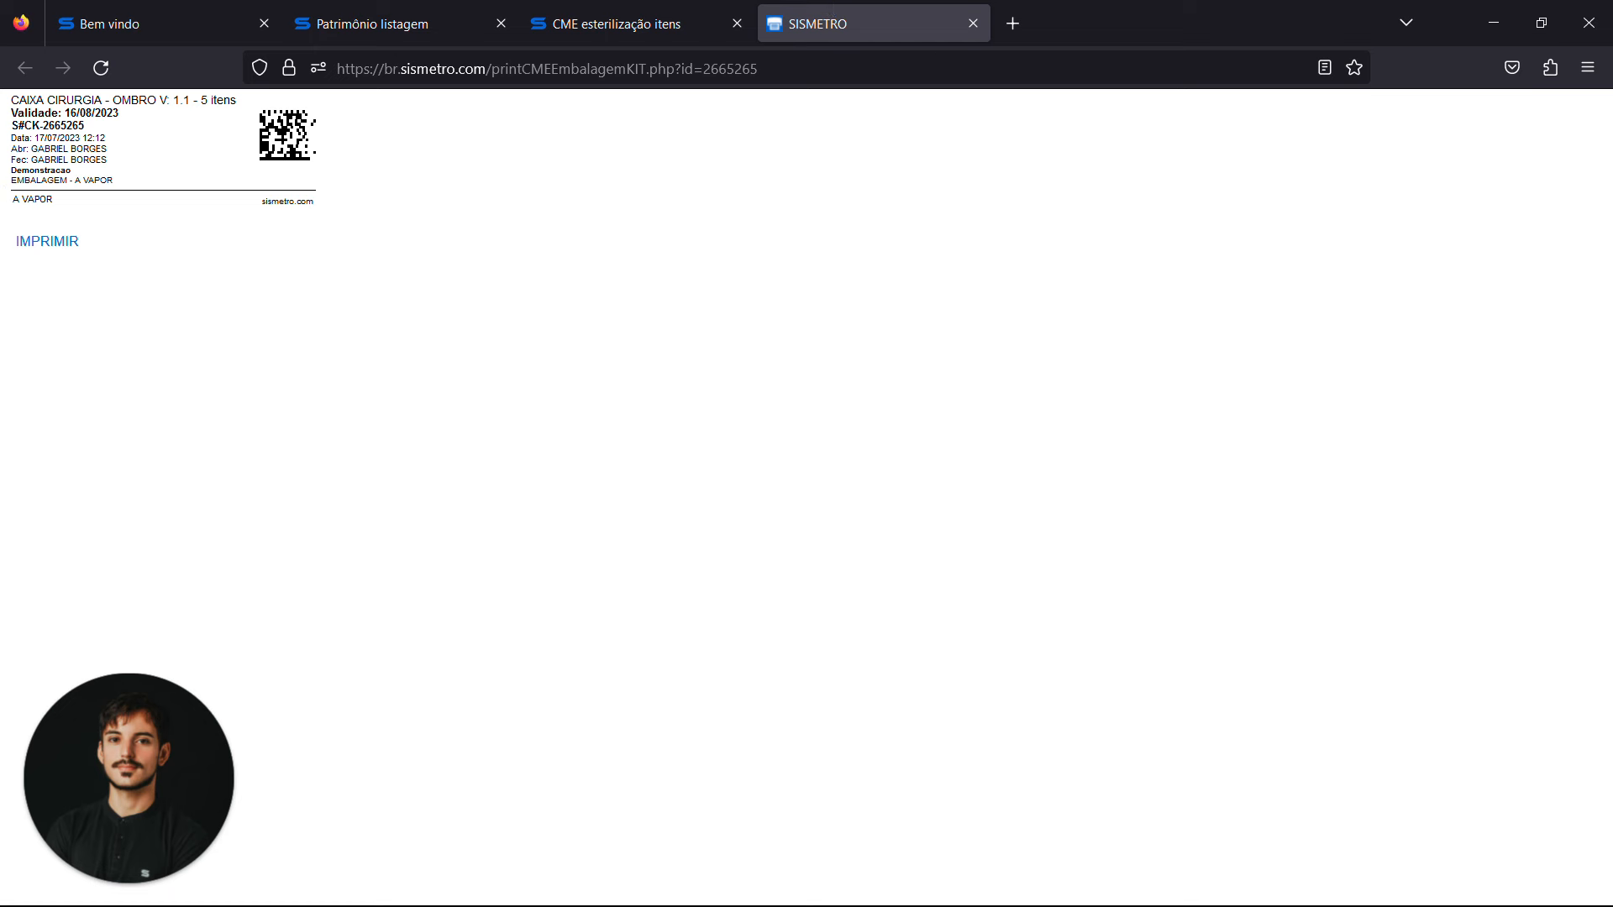
{"action": "double_click", "coordinate": [64, 126]}
{"action": "triple_click", "coordinate": [64, 126]}
{"action": "triple_click", "coordinate": [64, 126]}
{"action": "triple_click", "coordinate": [64, 126]}
{"action": "key", "text": "ctrl+c"}
{"action": "left_click", "coordinate": [622, 24]}
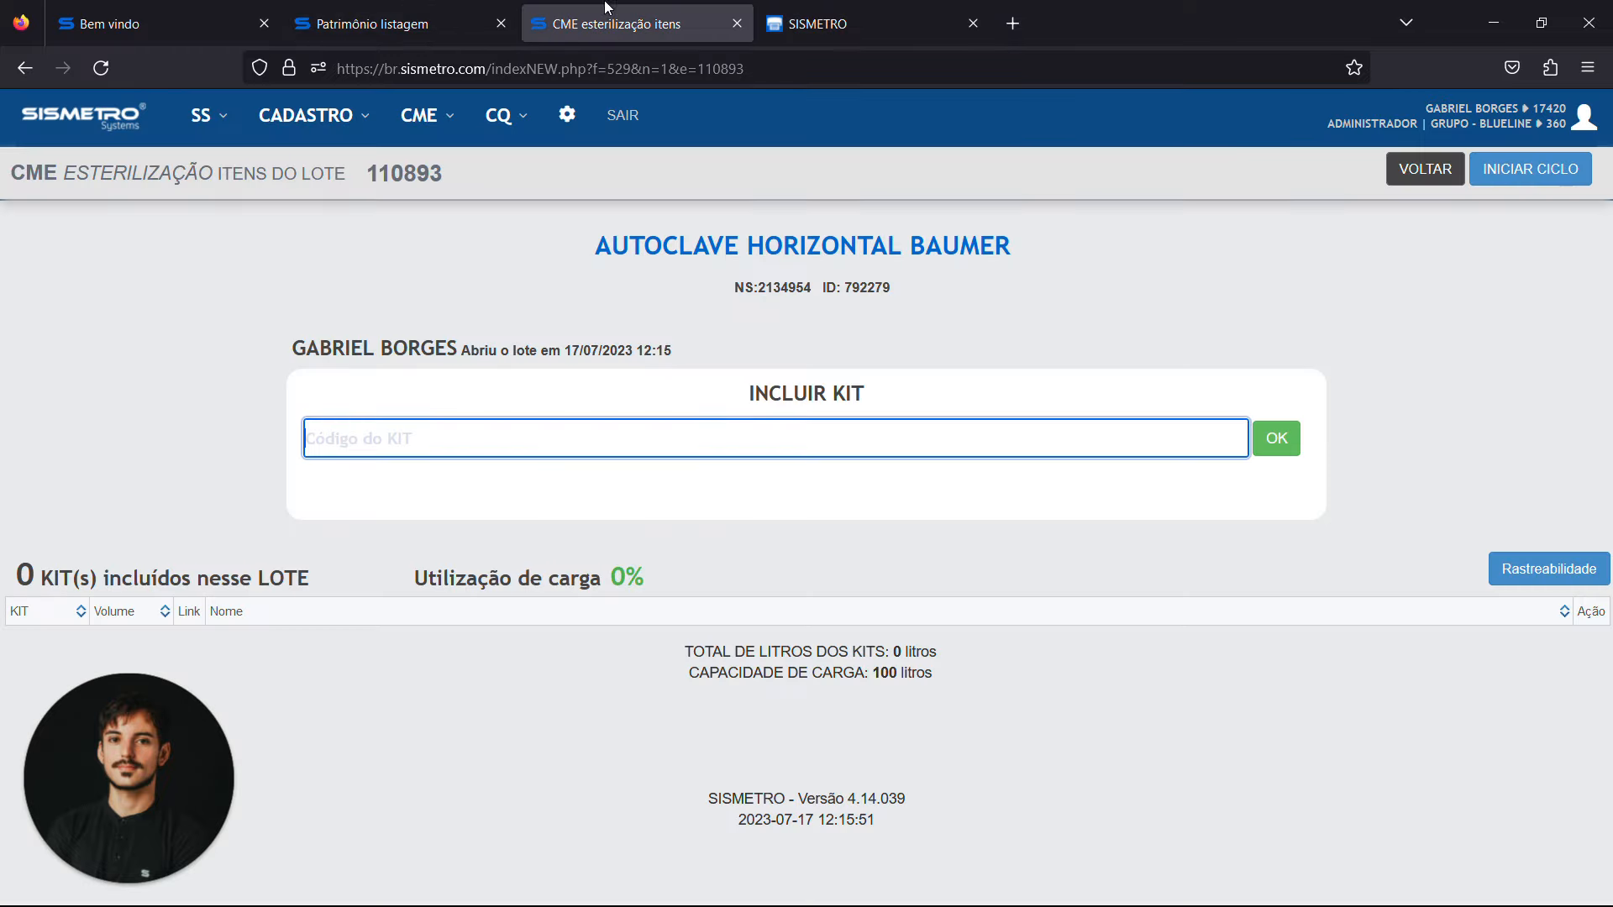
{"action": "key", "text": "ctrl+v"}
{"action": "key", "text": "Return"}
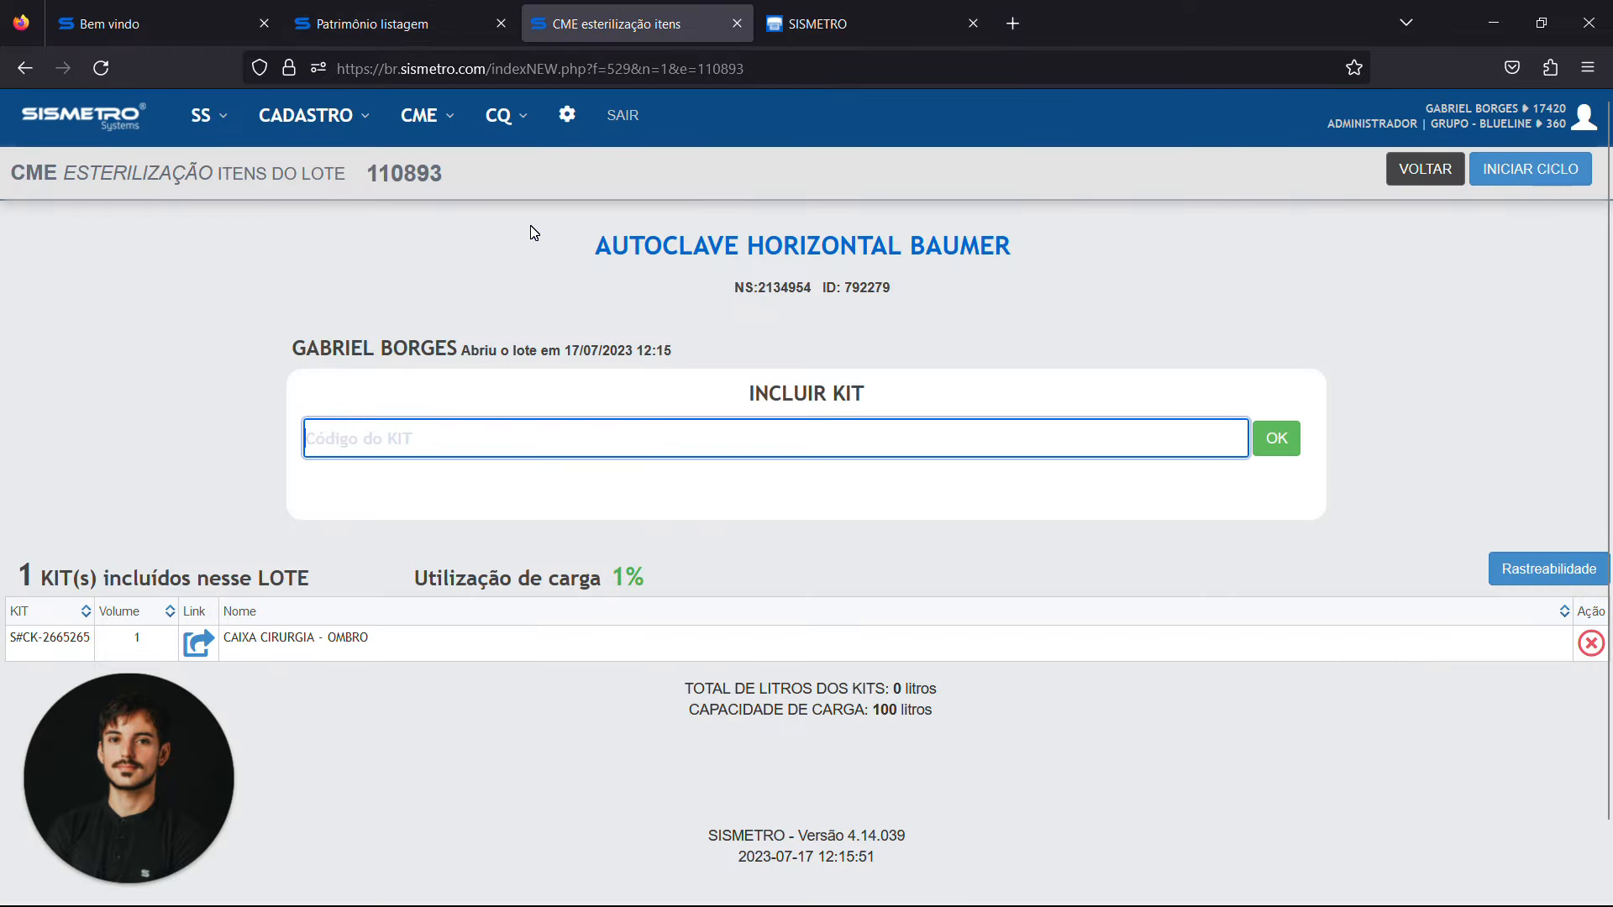
Point out the load utilization percentage above the batch's kit list
{"action": "scroll", "coordinate": [531, 232], "scroll_direction": "down", "scroll_amount": 1}
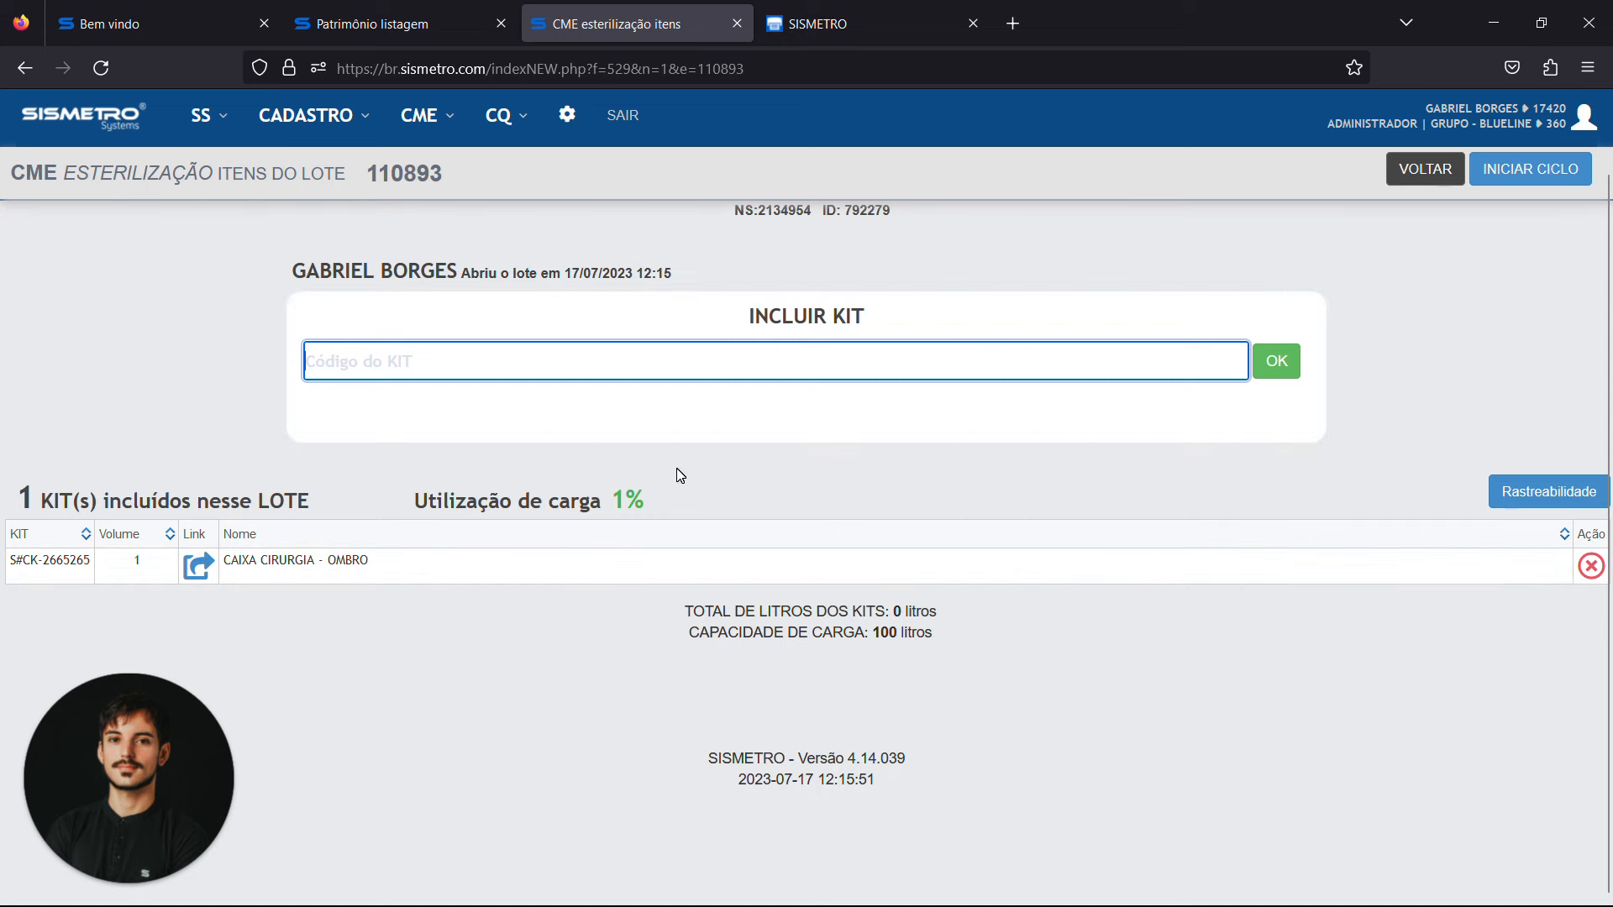
{"action": "left_click_drag", "start_coordinate": [413, 501], "coordinate": [645, 502]}
{"action": "left_click", "coordinate": [813, 500]}
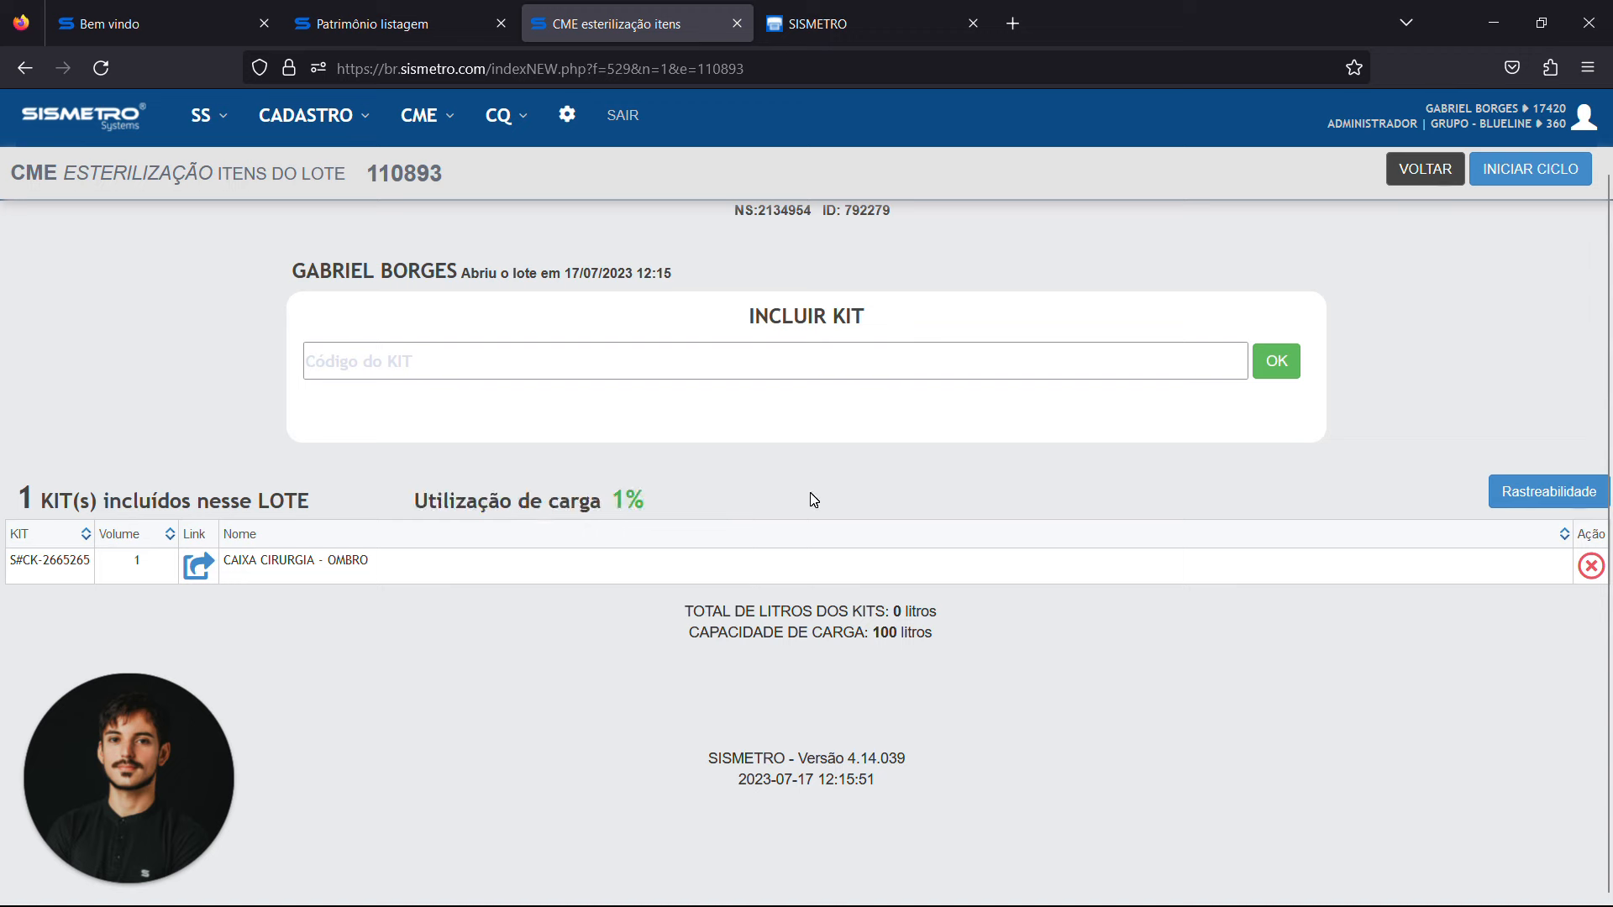
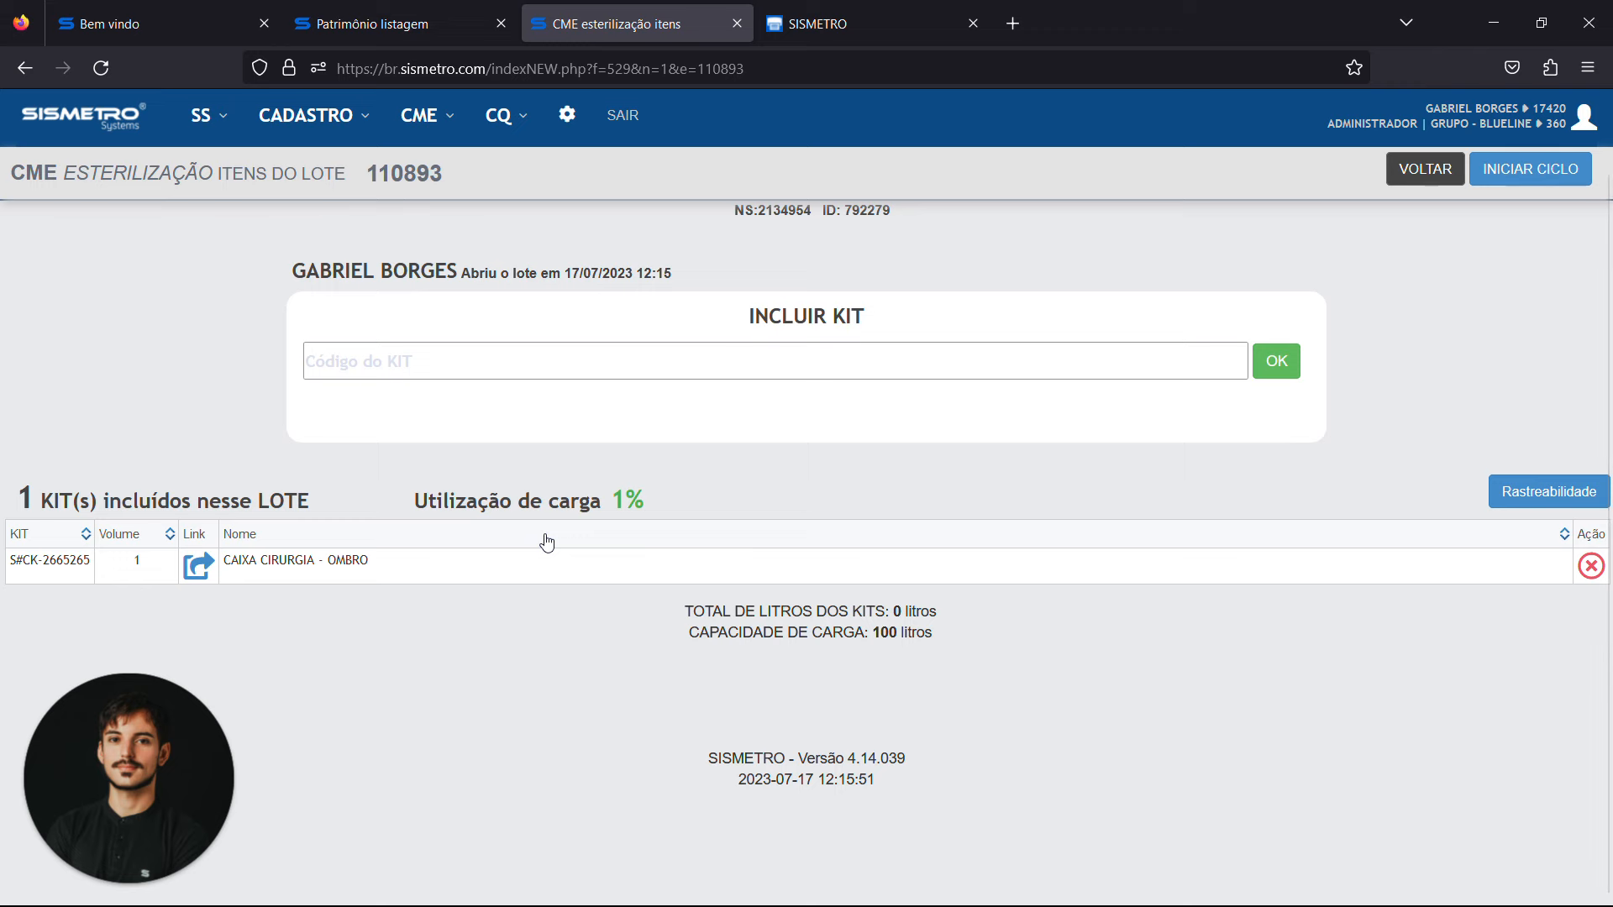
Start the batch's sterilization cycle, entering the user identification code and 001 as the internal lot
{"action": "scroll", "coordinate": [889, 513], "scroll_direction": "up", "scroll_amount": 1}
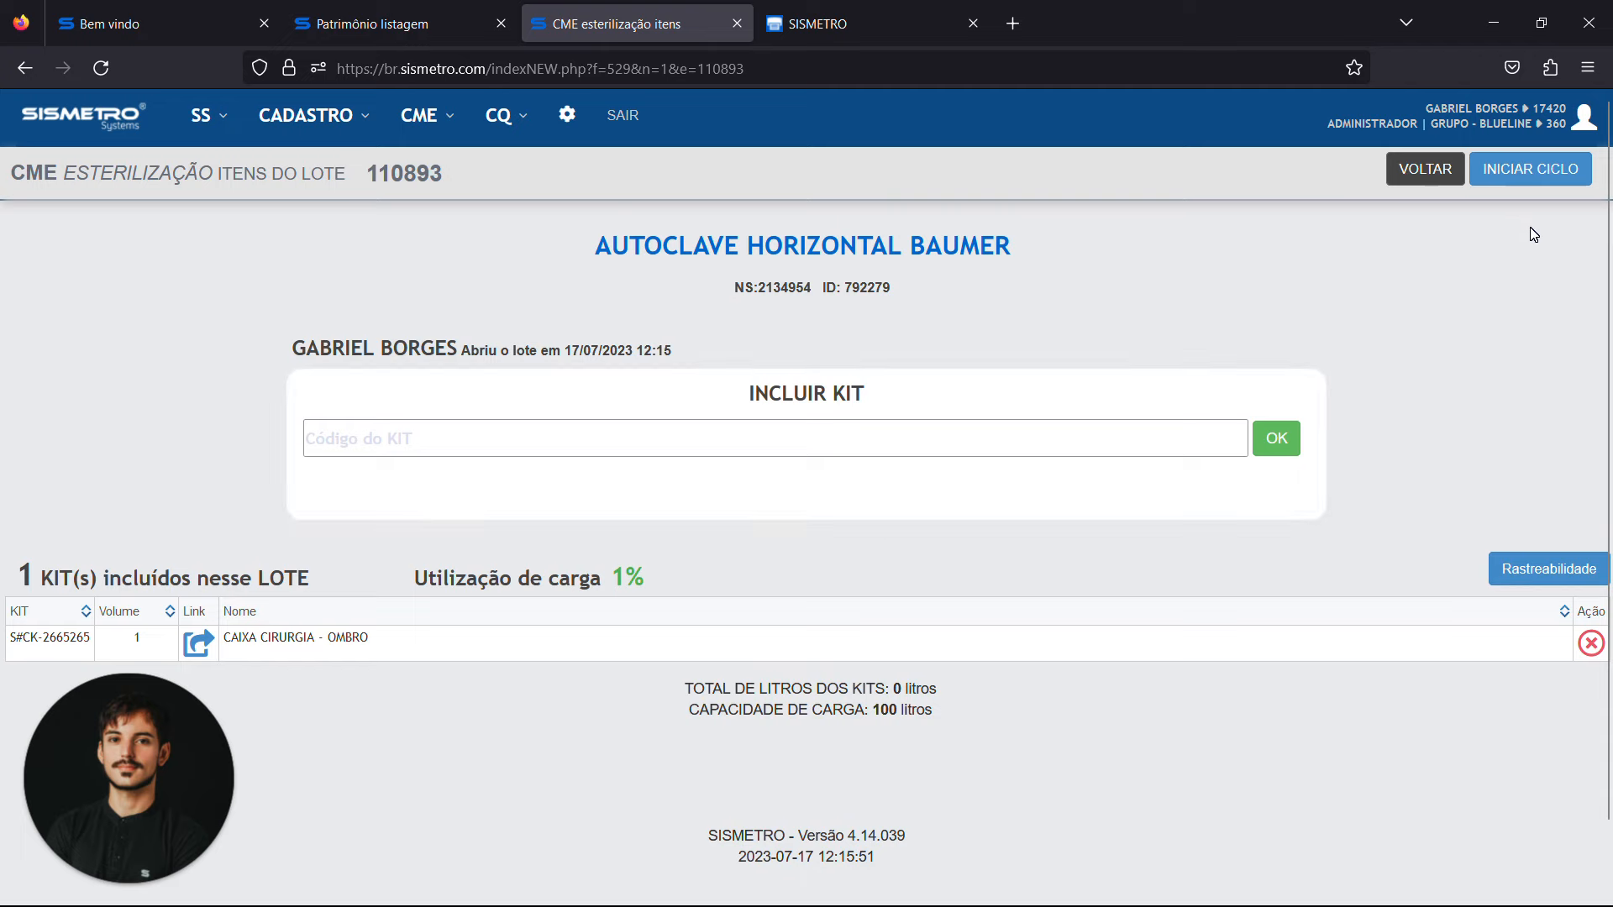
{"action": "left_click", "coordinate": [1531, 168]}
{"action": "left_click", "coordinate": [806, 538]}
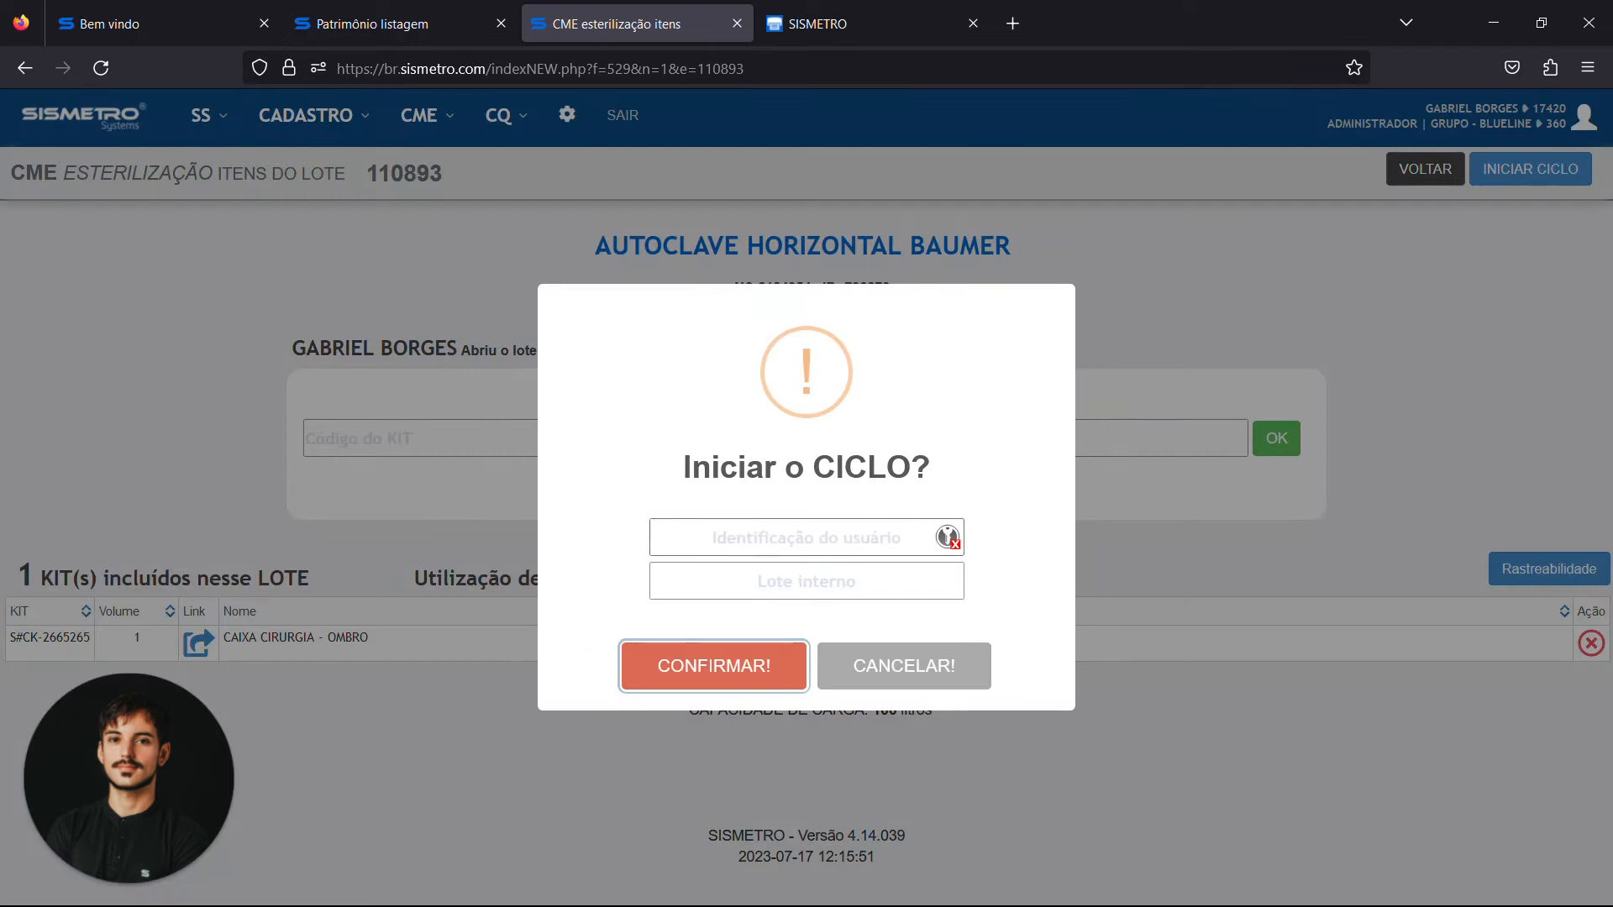
{"action": "type", "text": "•••••"}
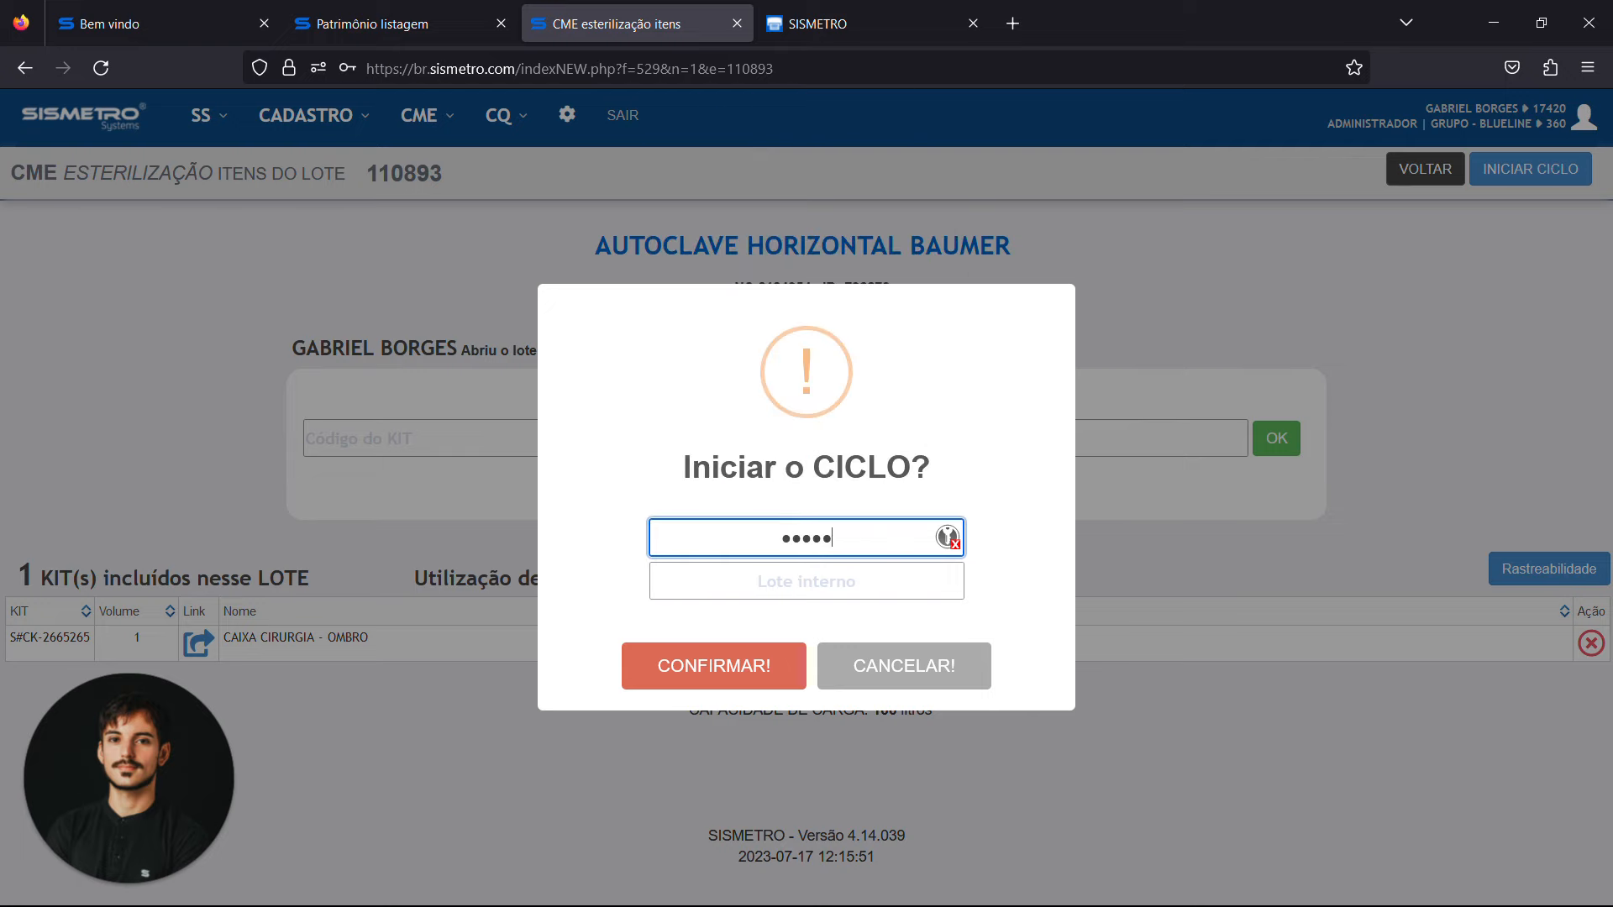
{"action": "left_click", "coordinate": [807, 581]}
{"action": "type", "text": "001"}
{"action": "key", "text": "Return"}
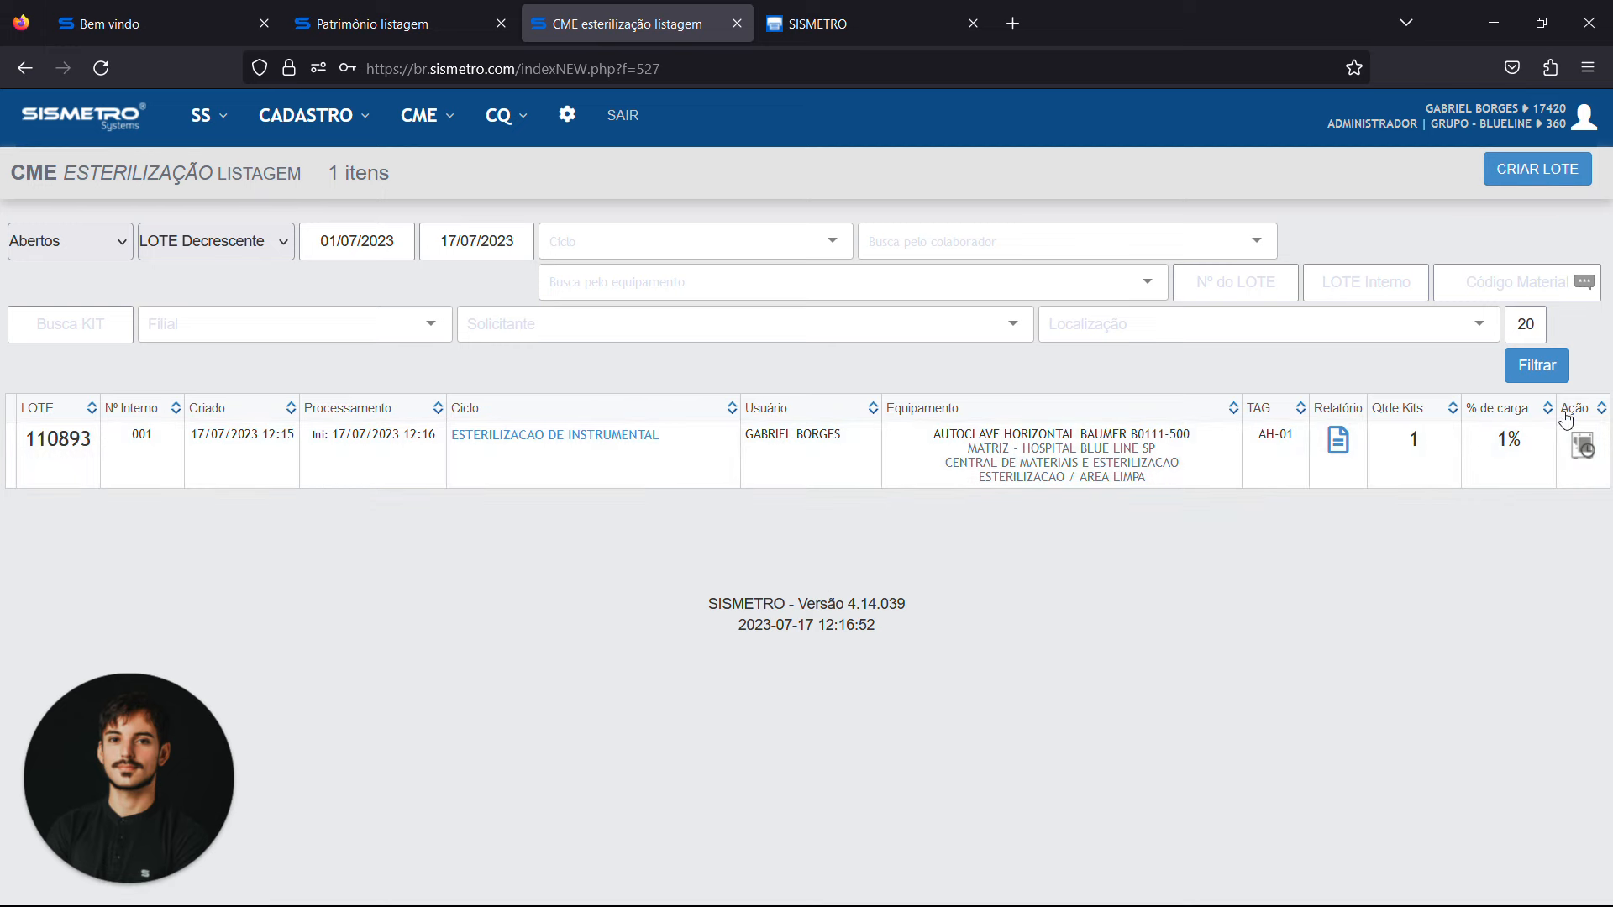
Close batch 110893 as CICLO ENCERRADO COM SUCESSO! with the user identification code, and refresh the sterilization listing
{"action": "left_click", "coordinate": [1579, 445]}
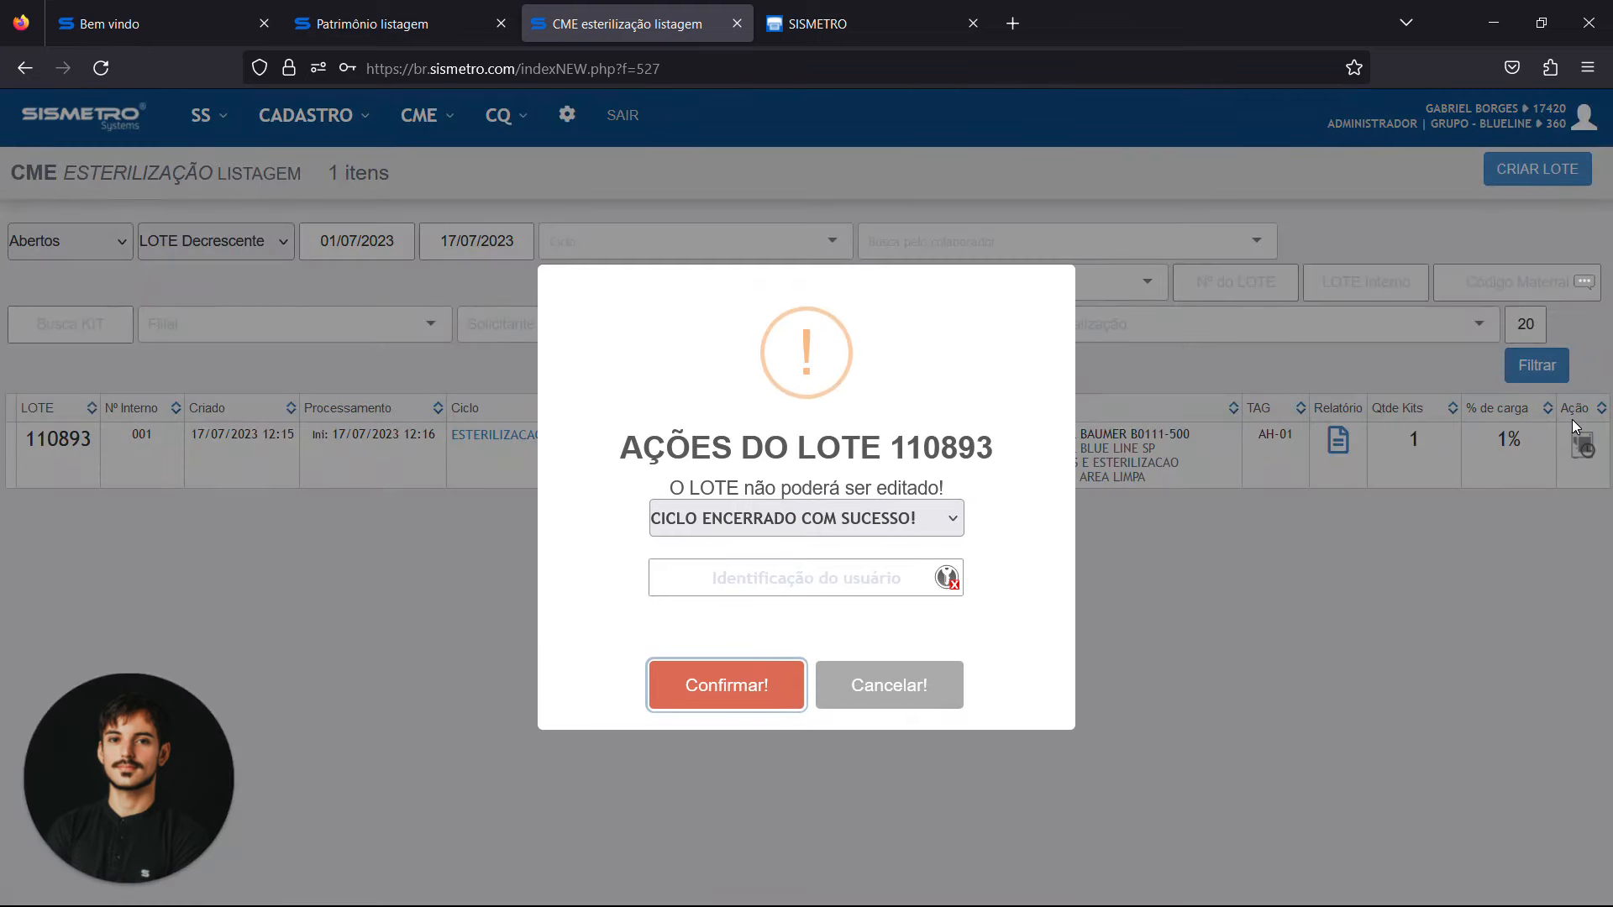
{"action": "left_click", "coordinate": [779, 525]}
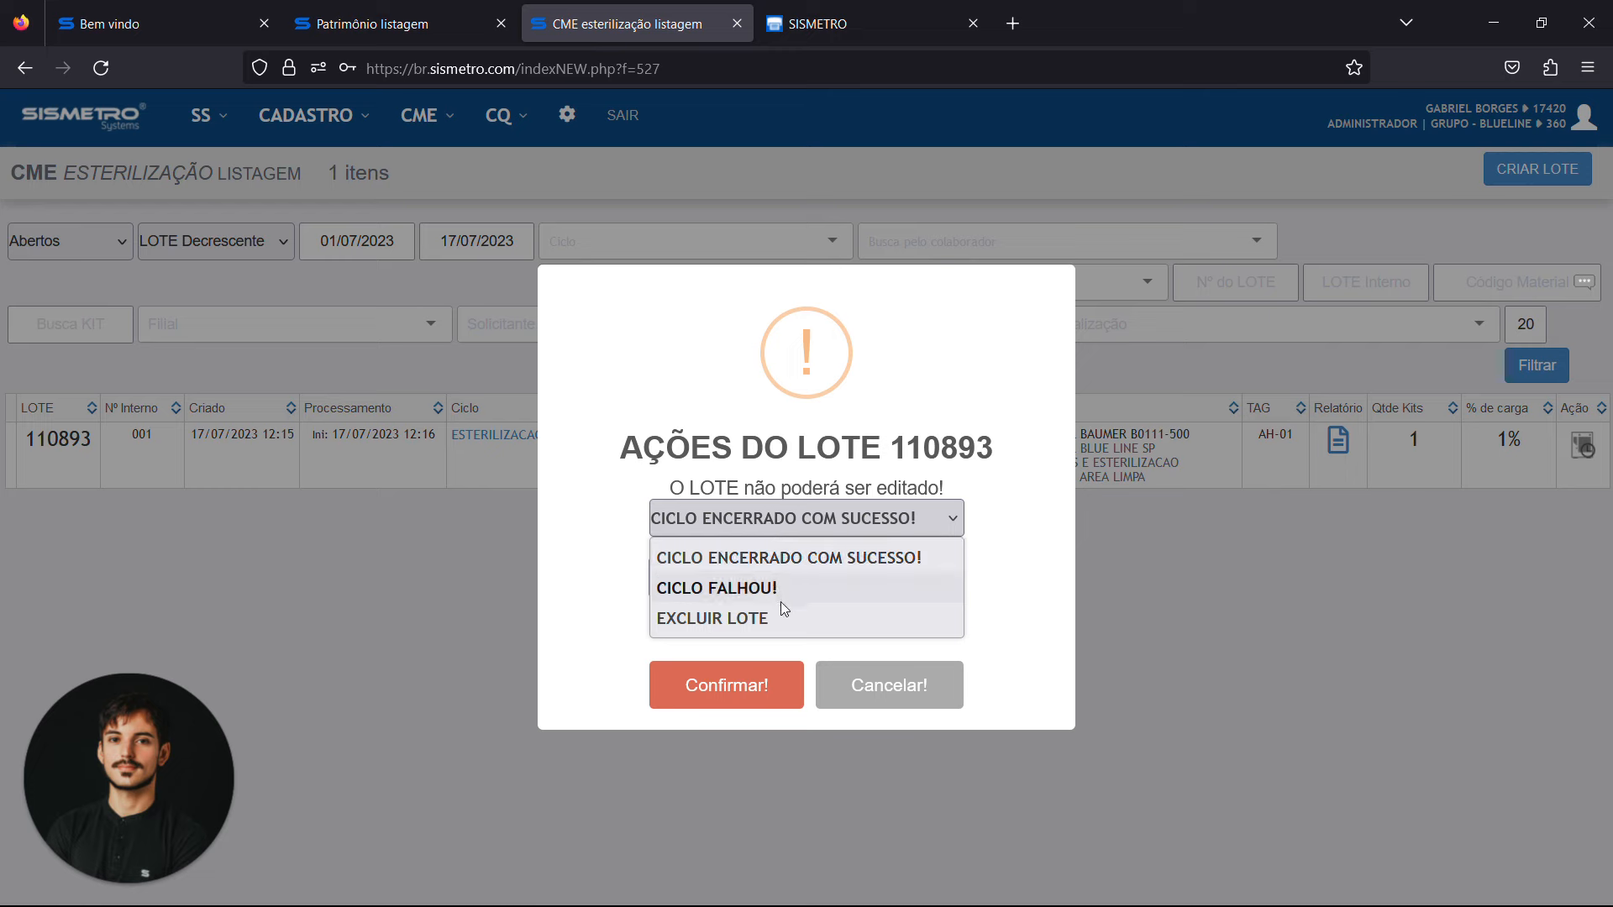
{"action": "left_click", "coordinate": [777, 571]}
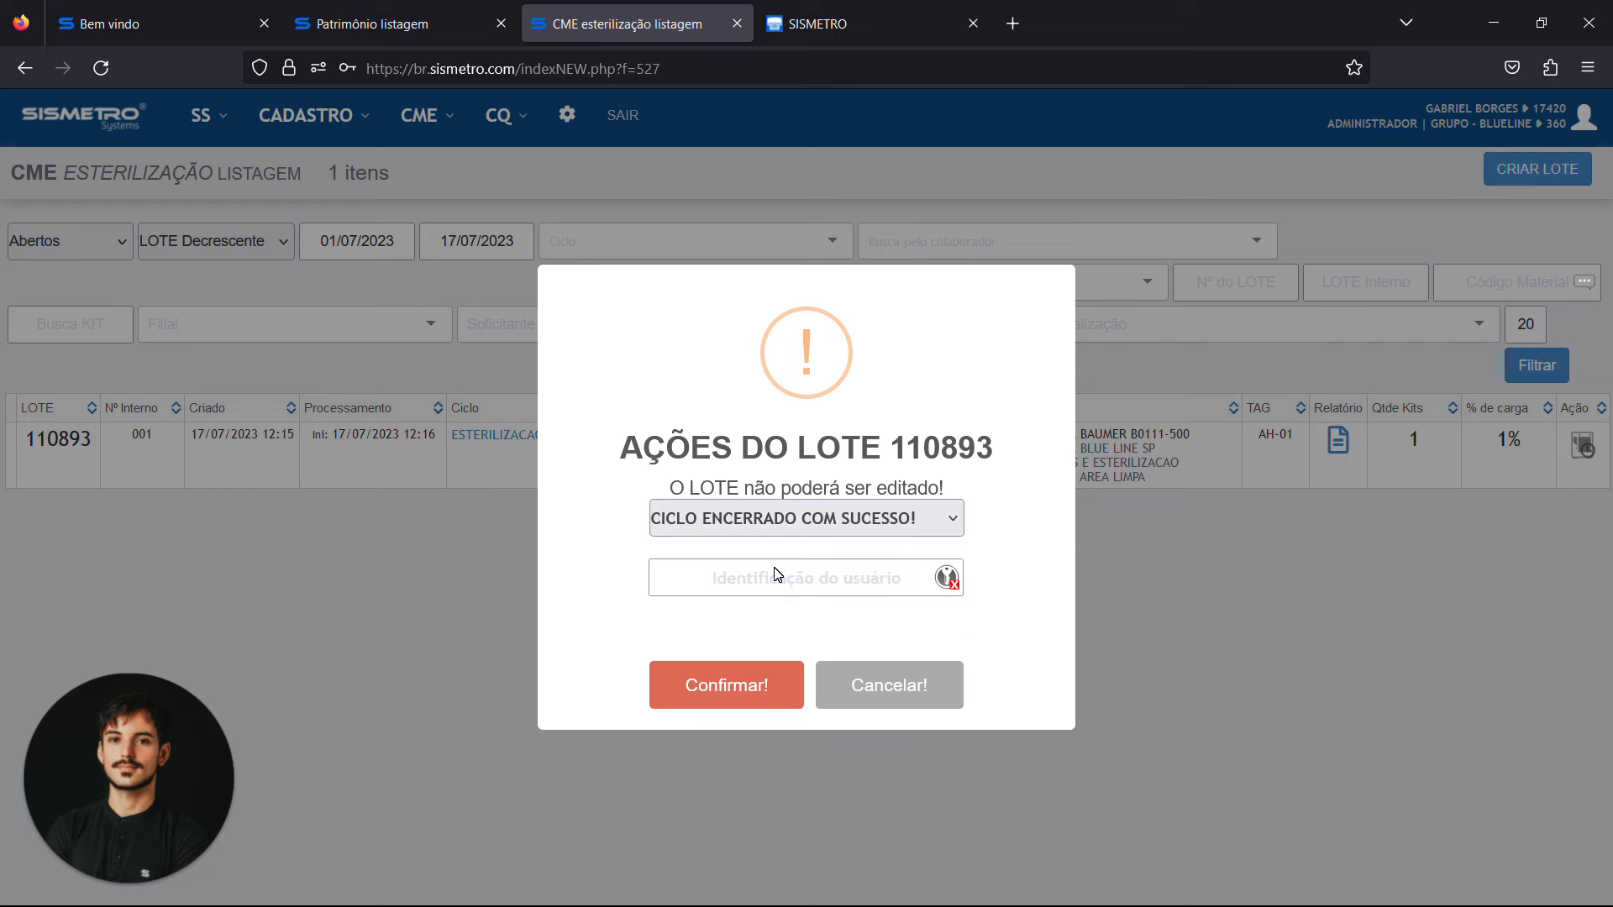
{"action": "left_click", "coordinate": [806, 577]}
{"action": "type", "text": "●●●●●"}
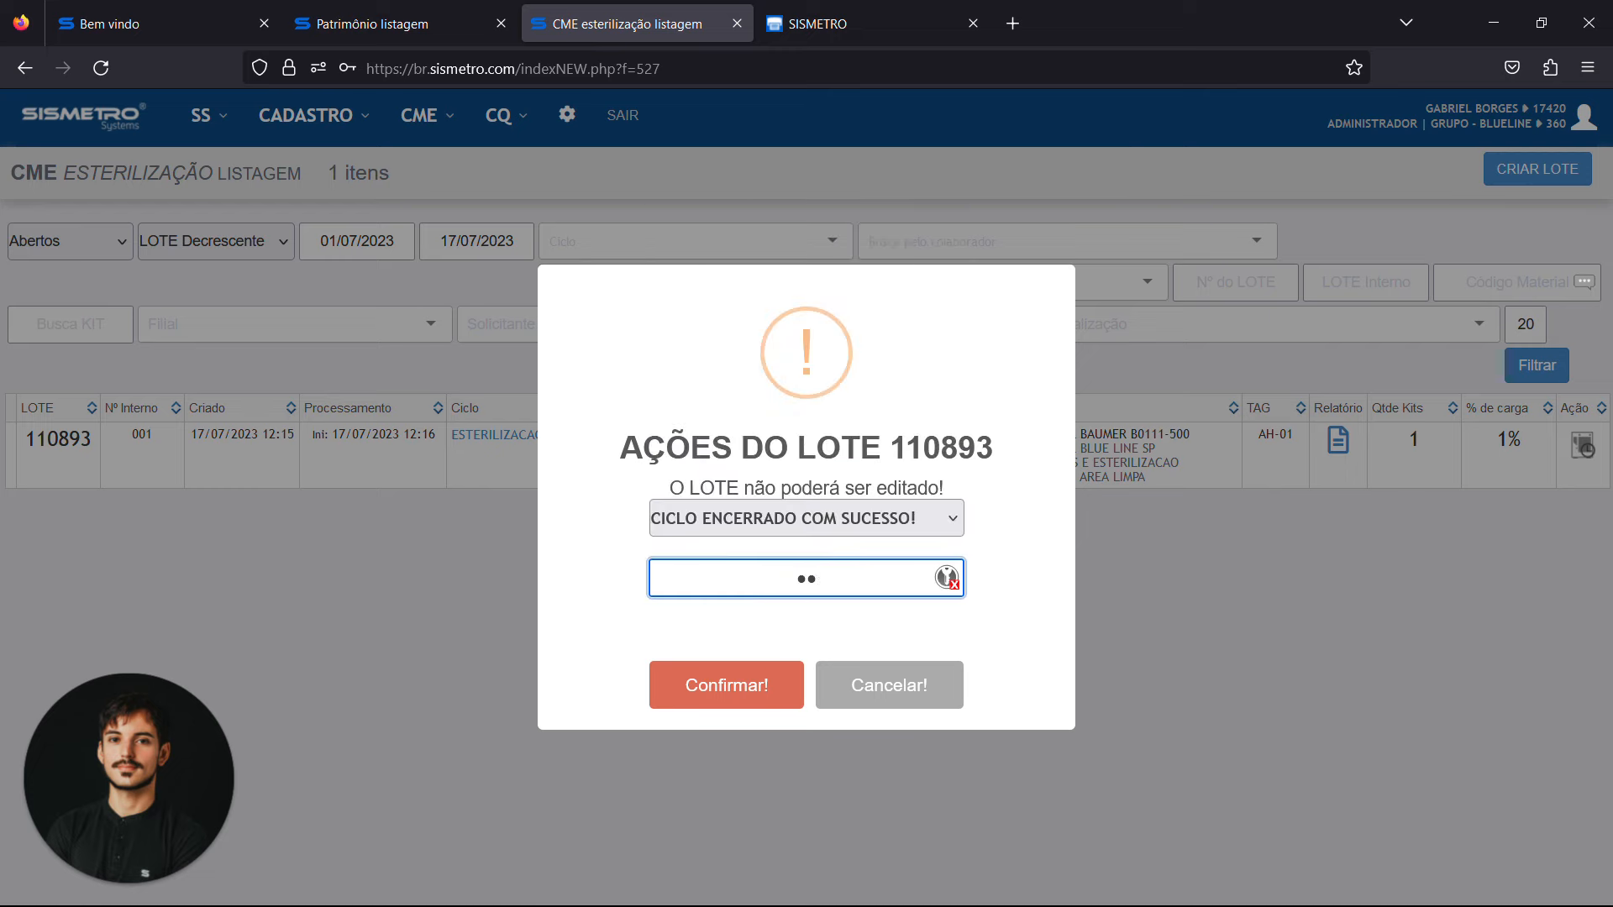
{"action": "key", "text": "Tab"}
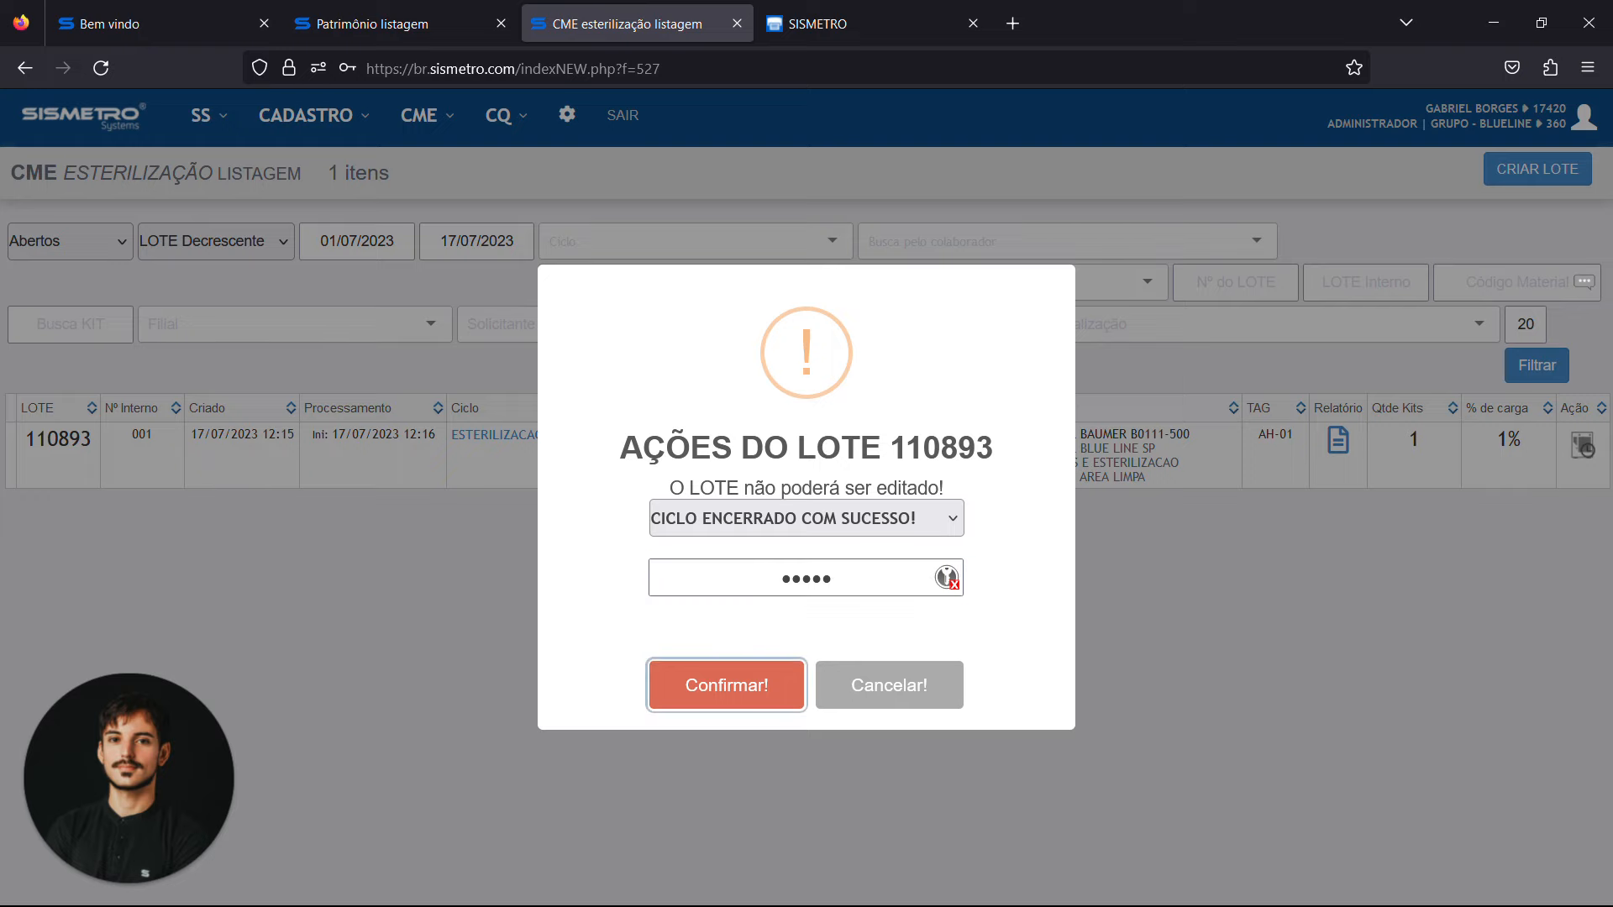
{"action": "key", "text": "Return"}
{"action": "key", "text": "Return"}
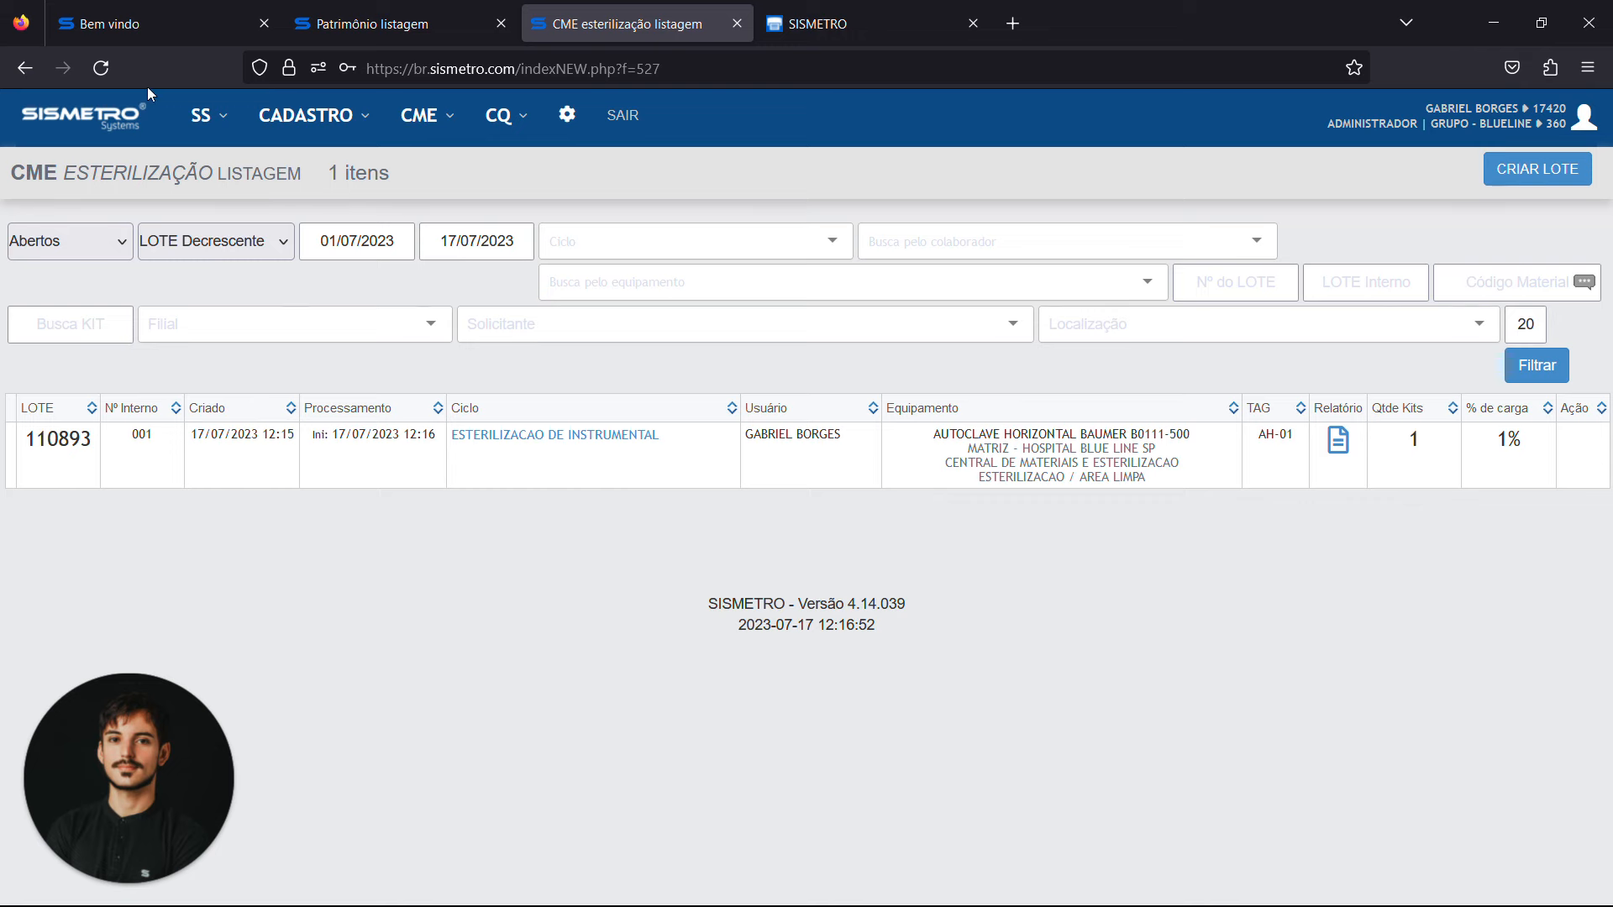
{"action": "left_click", "coordinate": [101, 59]}
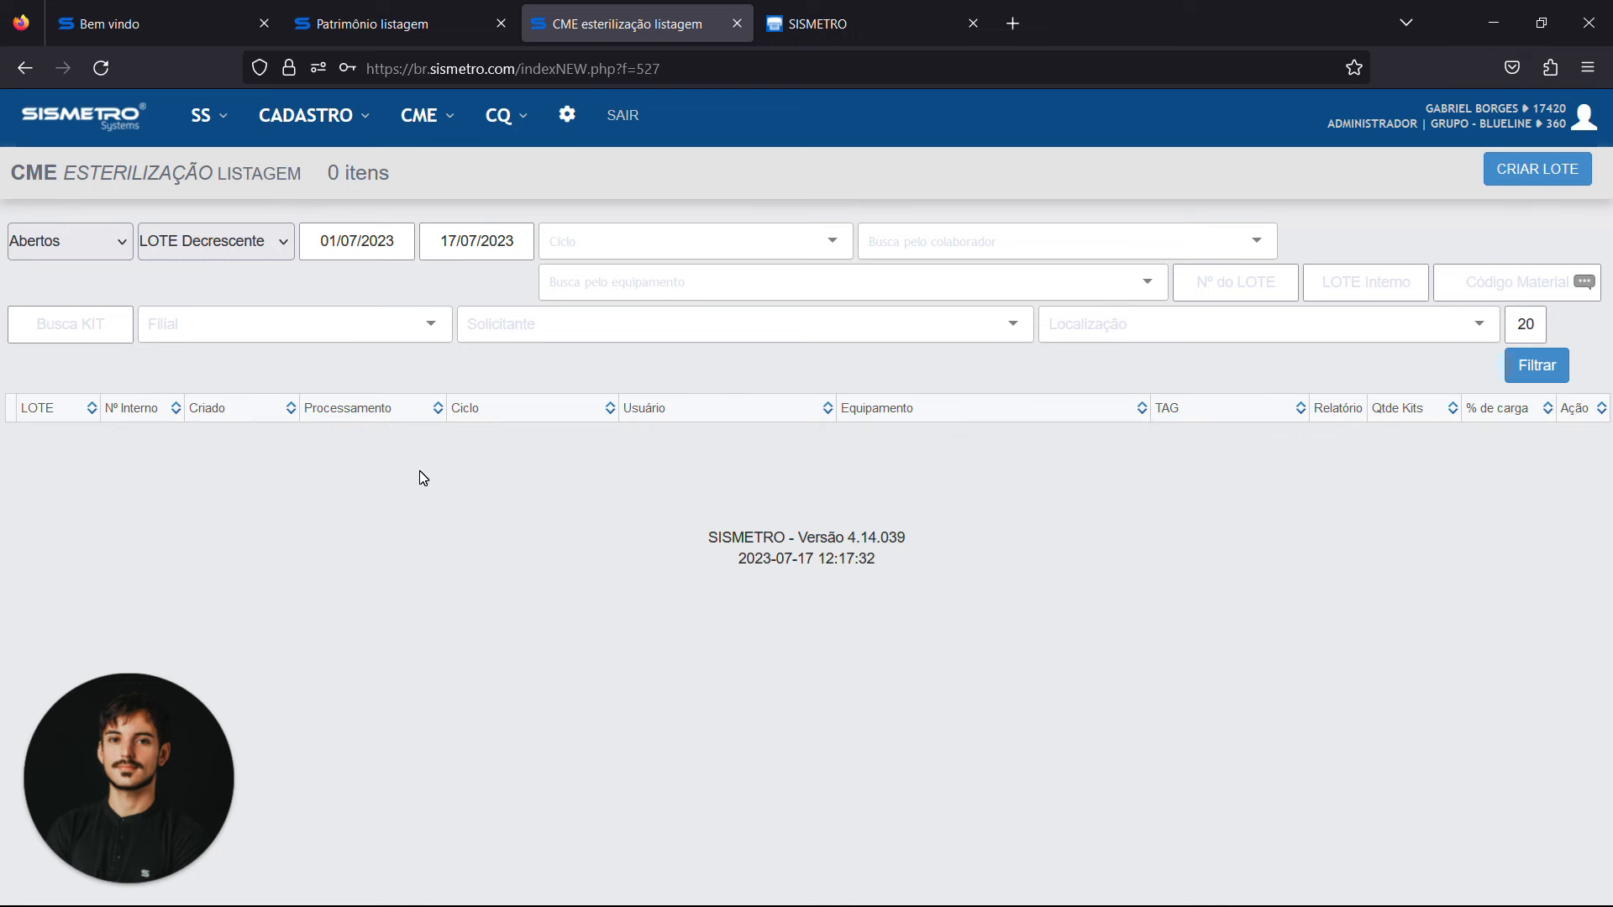
Open the CME arsenal stock listing, closing the leftover label page, and highlight the CAIXA CIRURGIA - OMBRO kit's expiry date
{"action": "left_click", "coordinate": [445, 141]}
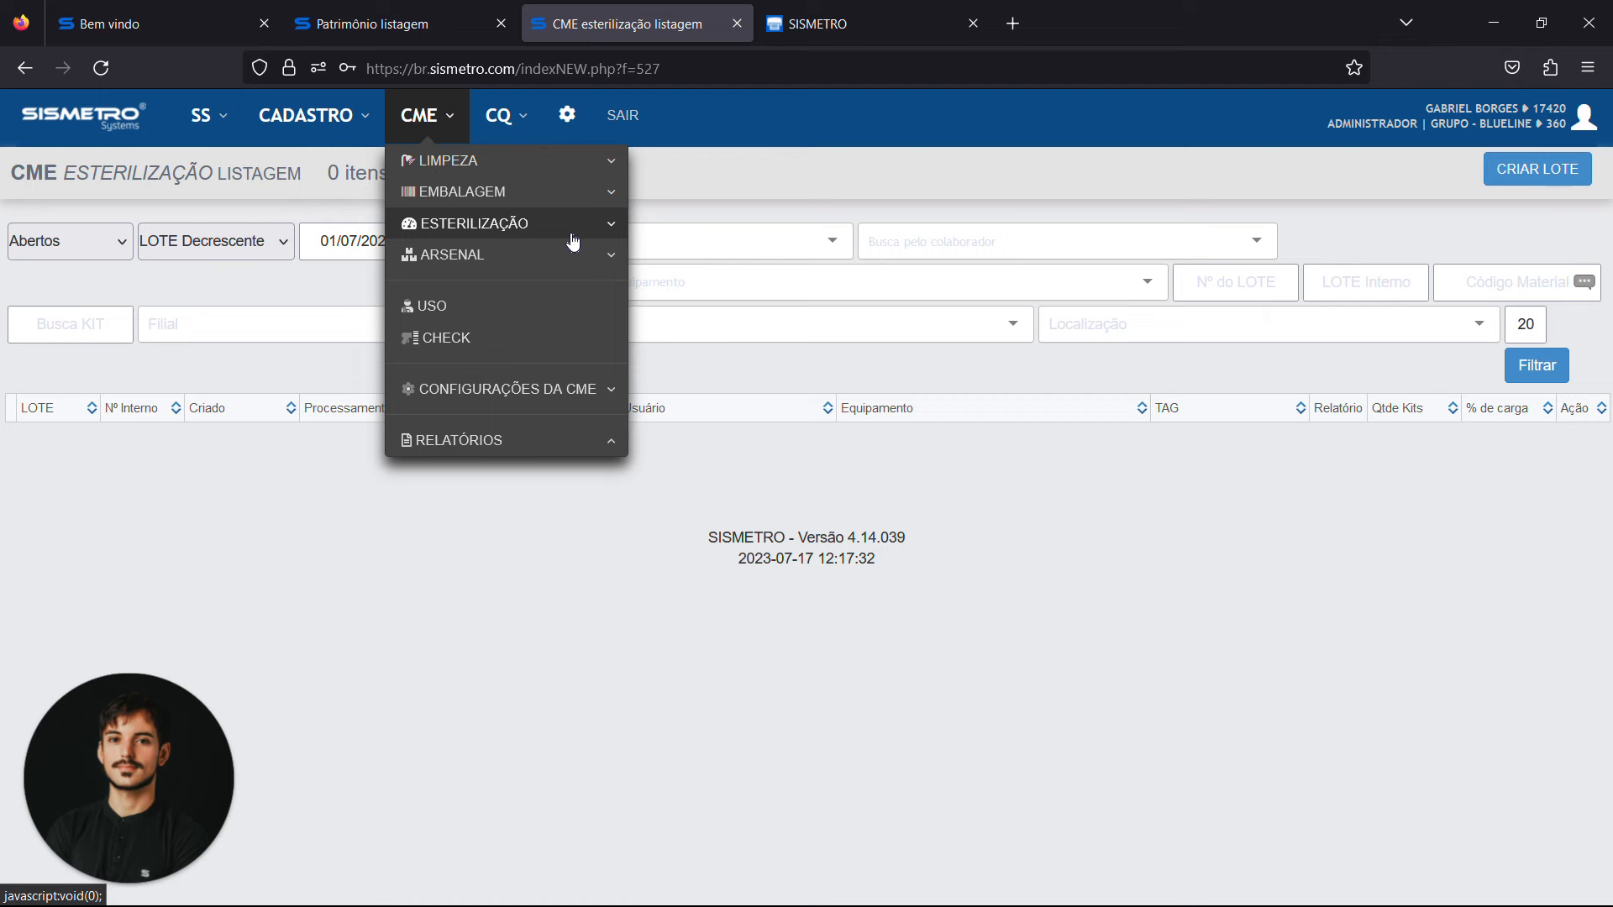
{"action": "left_click", "coordinate": [453, 274]}
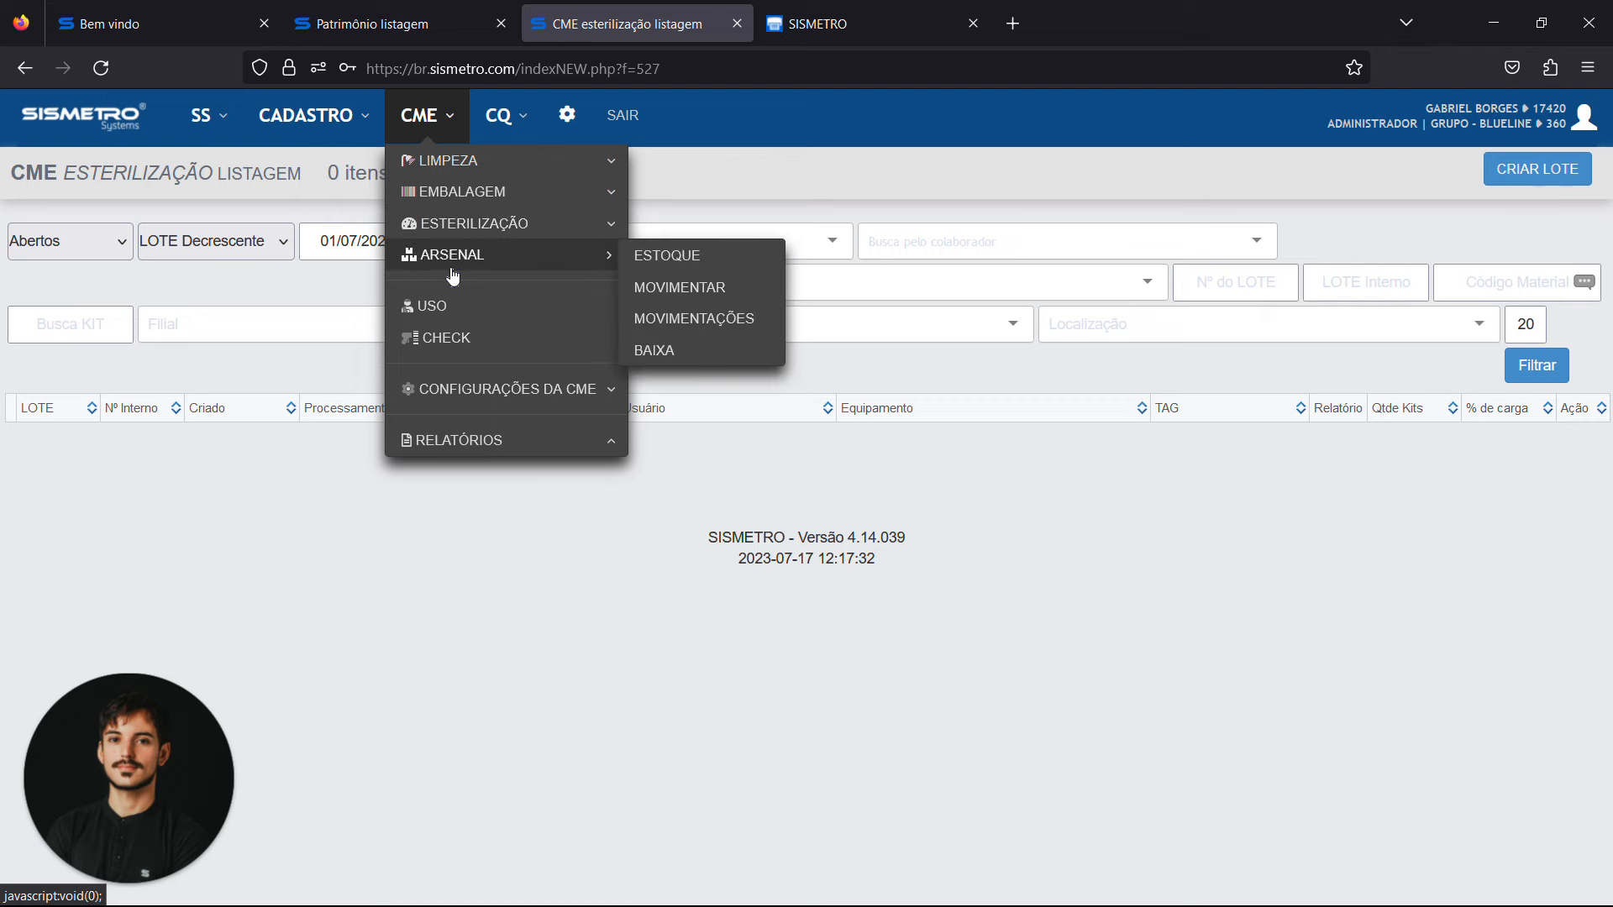
{"action": "left_click", "coordinate": [685, 265]}
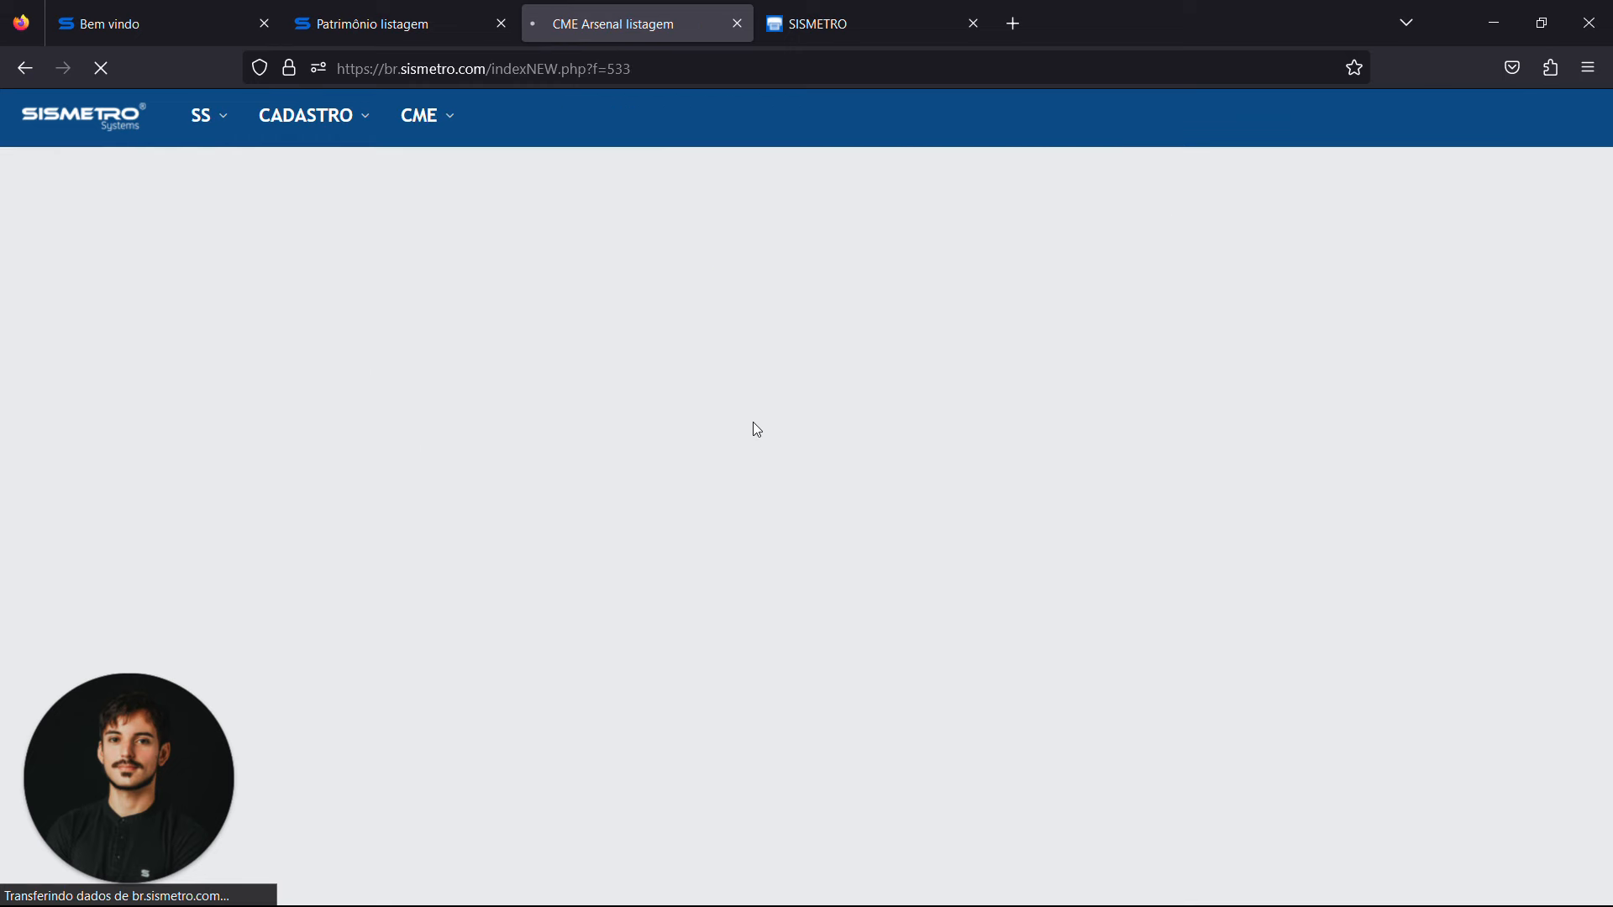
{"action": "left_click", "coordinate": [973, 23]}
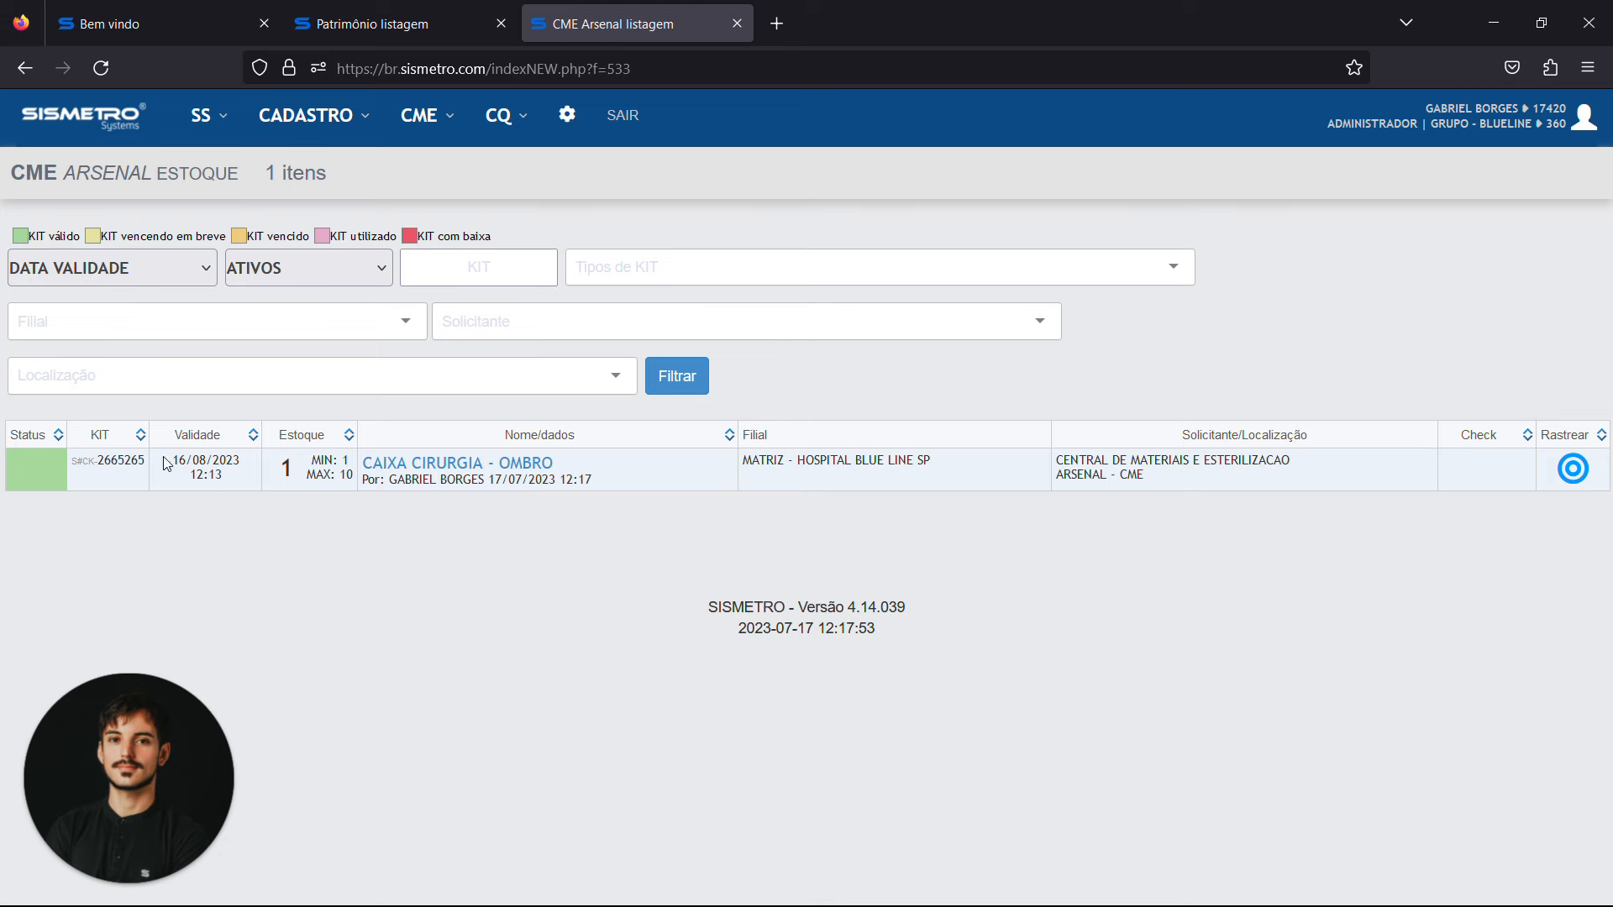
{"action": "triple_click", "coordinate": [189, 460]}
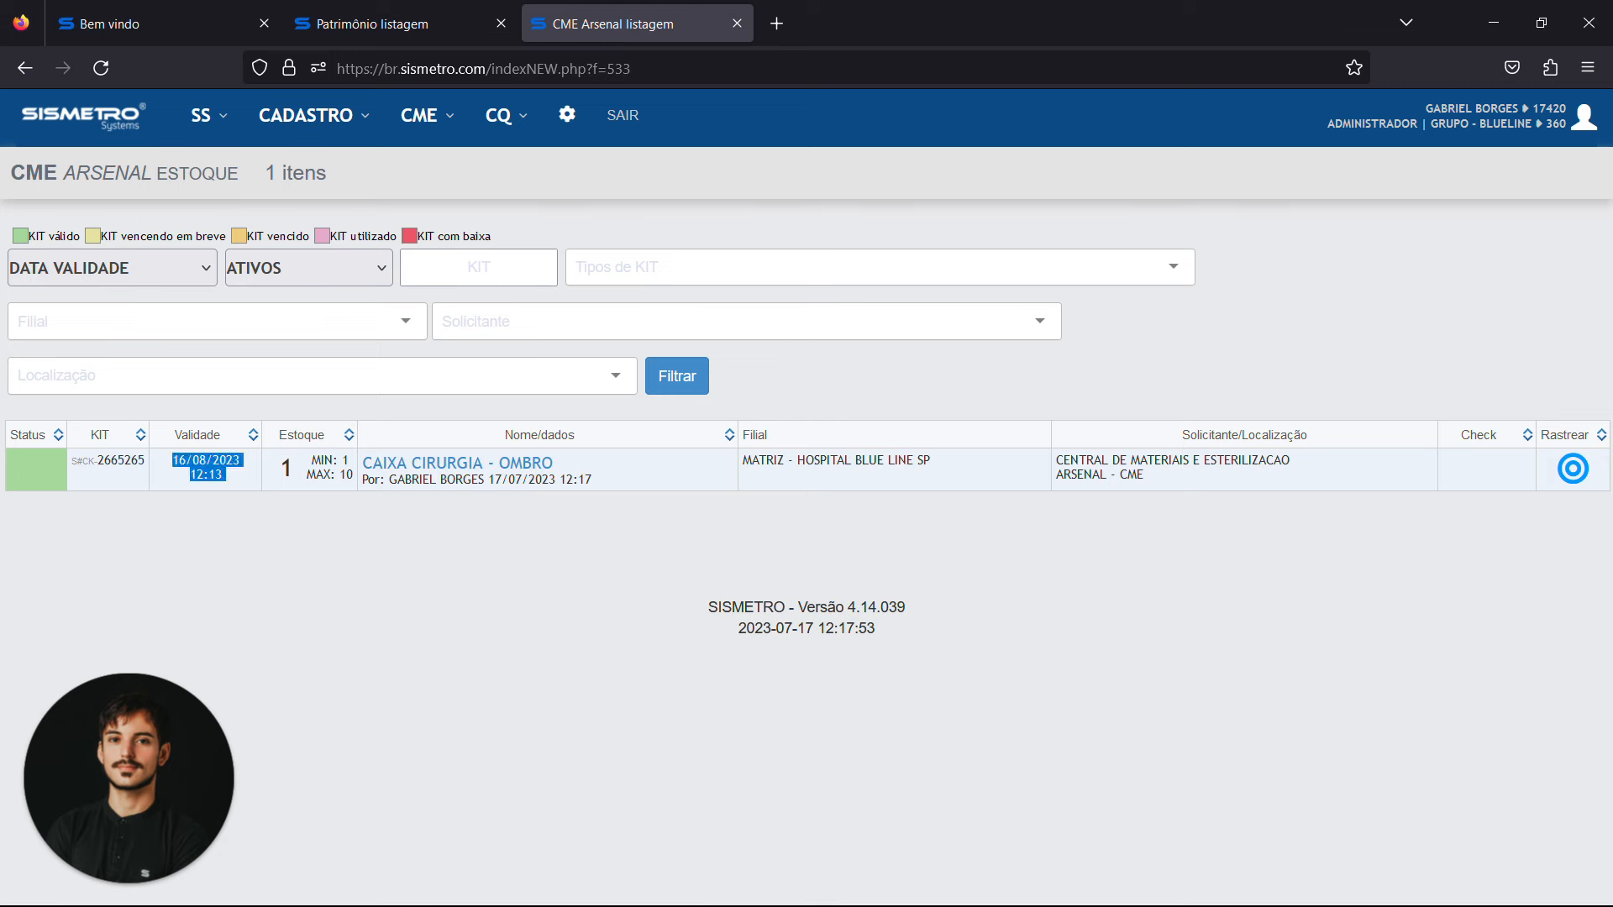
{"action": "left_click", "coordinate": [342, 524]}
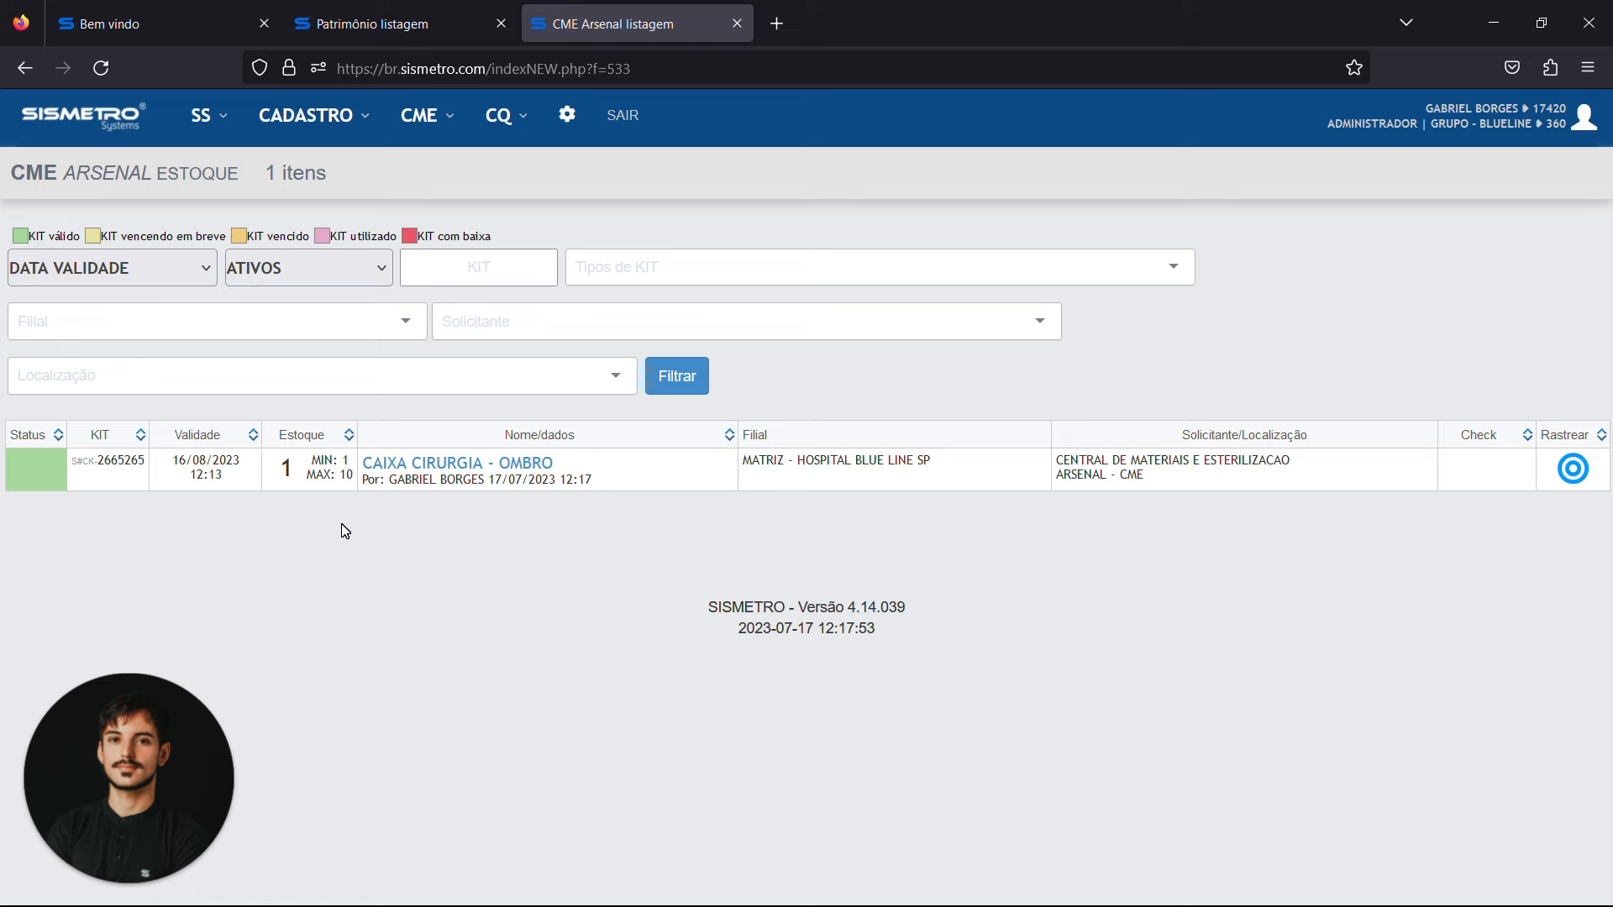
Copy the kit code S#CK-2665265 from the stock listing and open the arsenal's kit movement form
{"action": "left_click", "coordinate": [438, 126]}
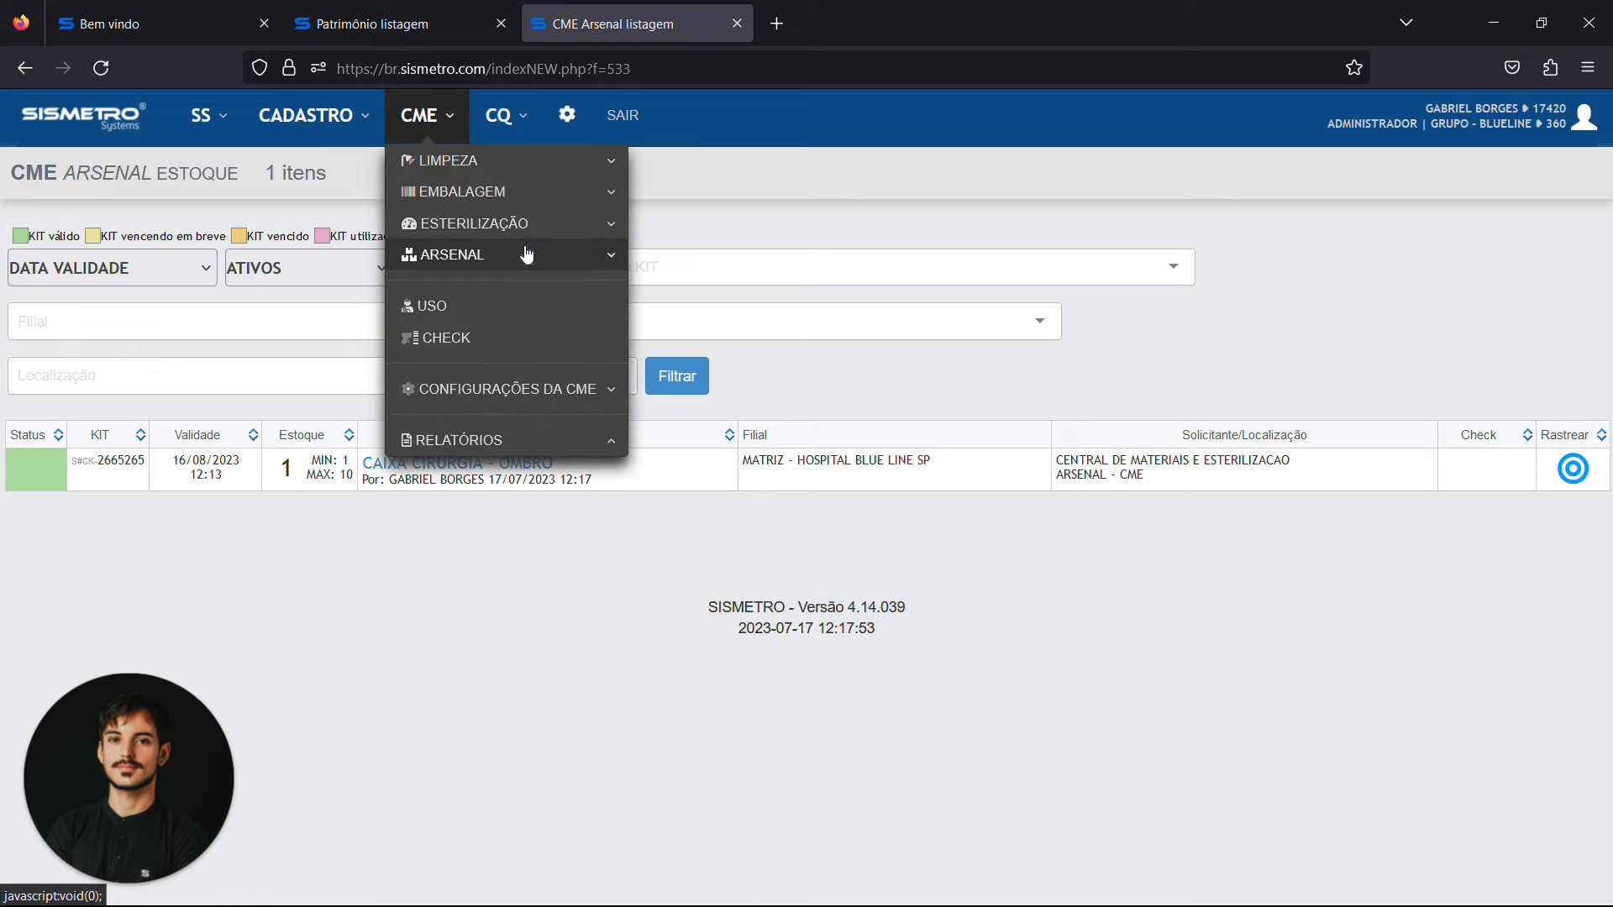
{"action": "mouse_move", "coordinate": [525, 253]}
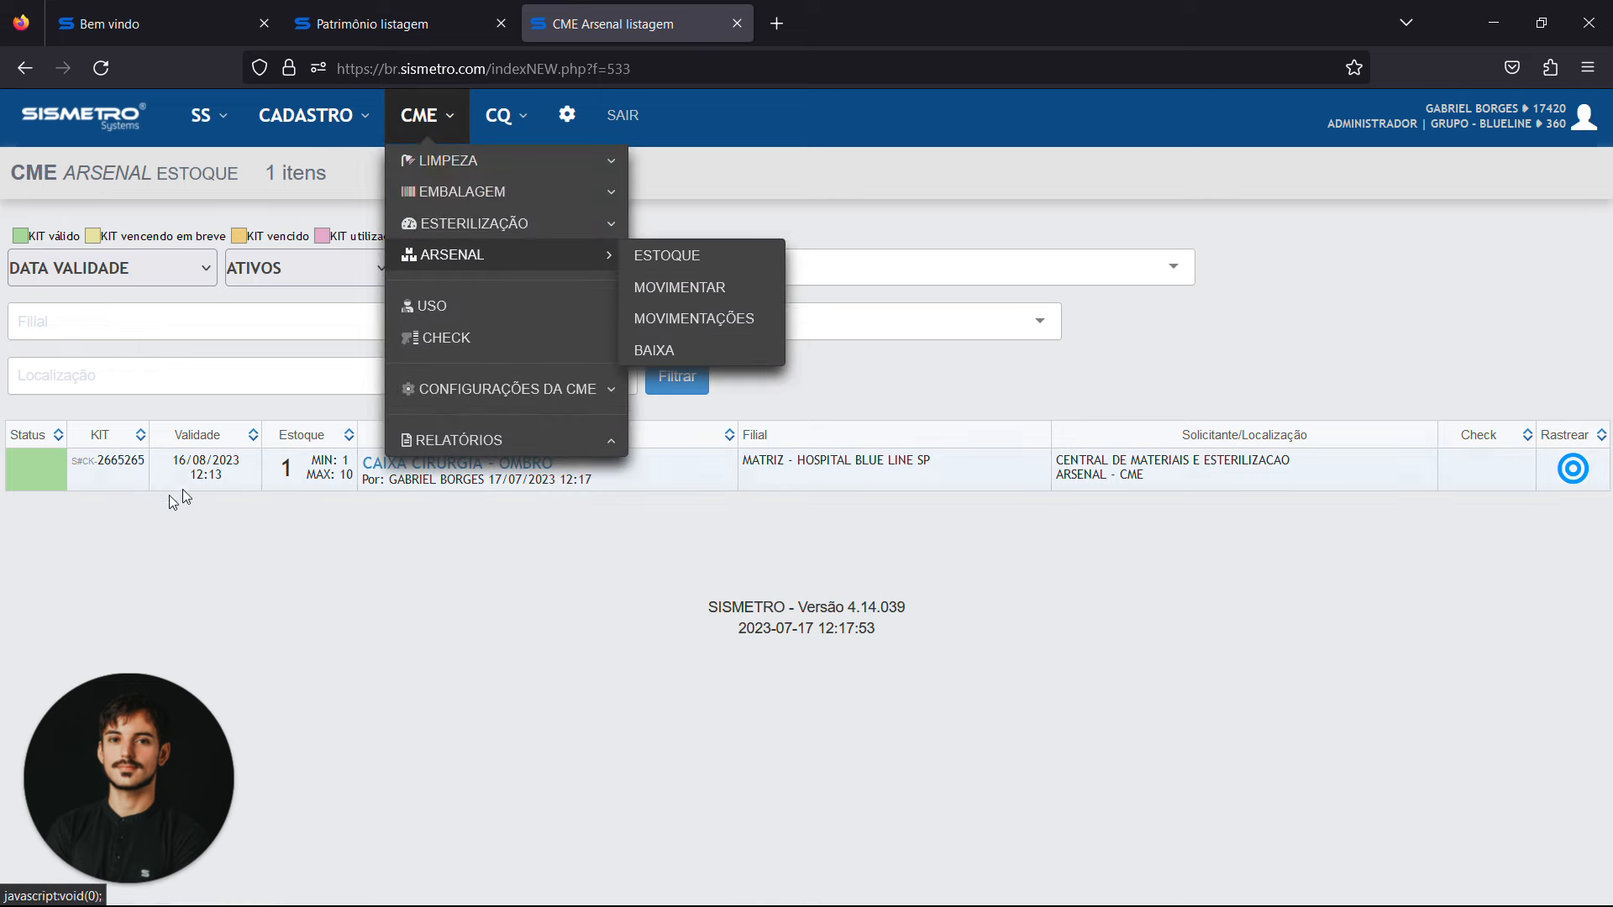
{"action": "triple_click", "coordinate": [135, 470]}
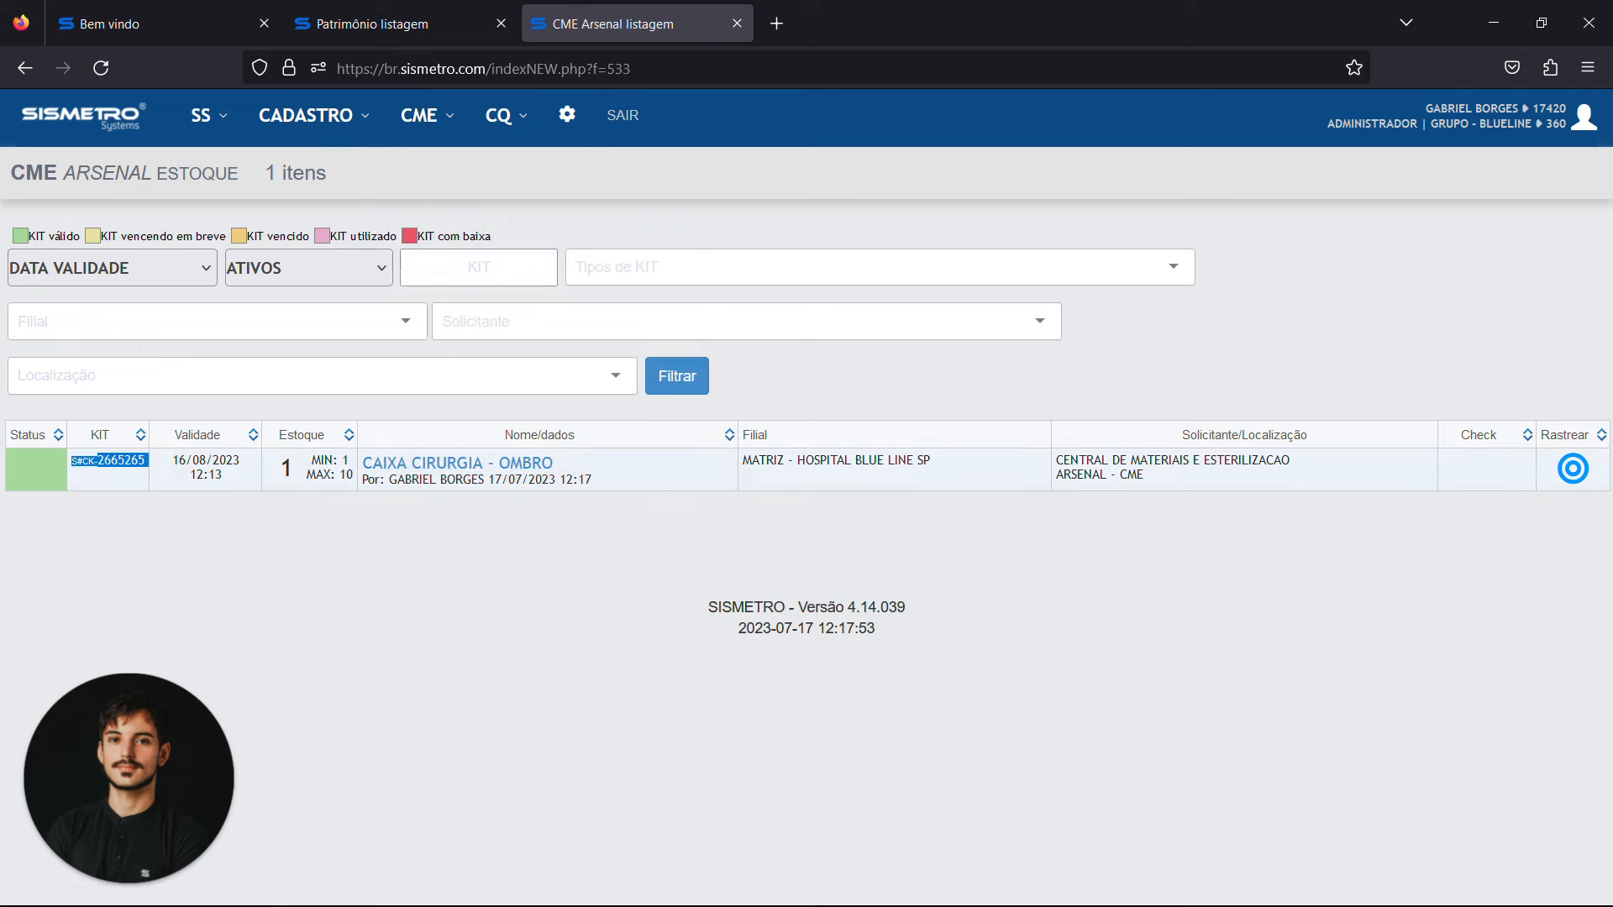
{"action": "left_click", "coordinate": [425, 126]}
{"action": "mouse_move", "coordinate": [520, 254]}
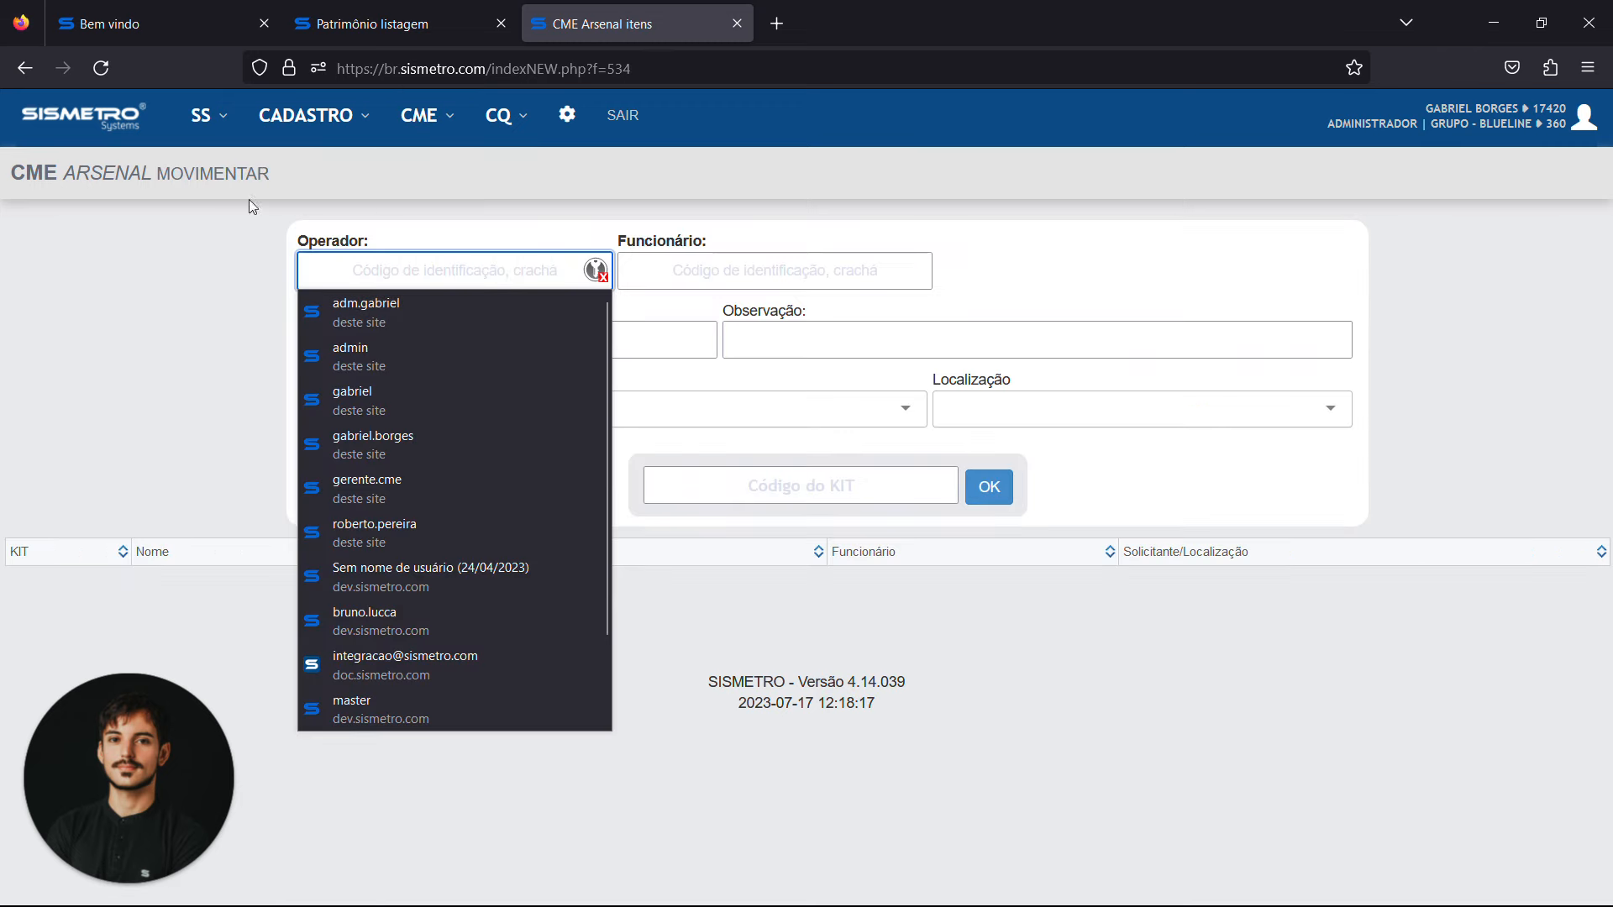
Enter the identification codes of the operator and the employee in the movement form
{"action": "type", "text": "•"}
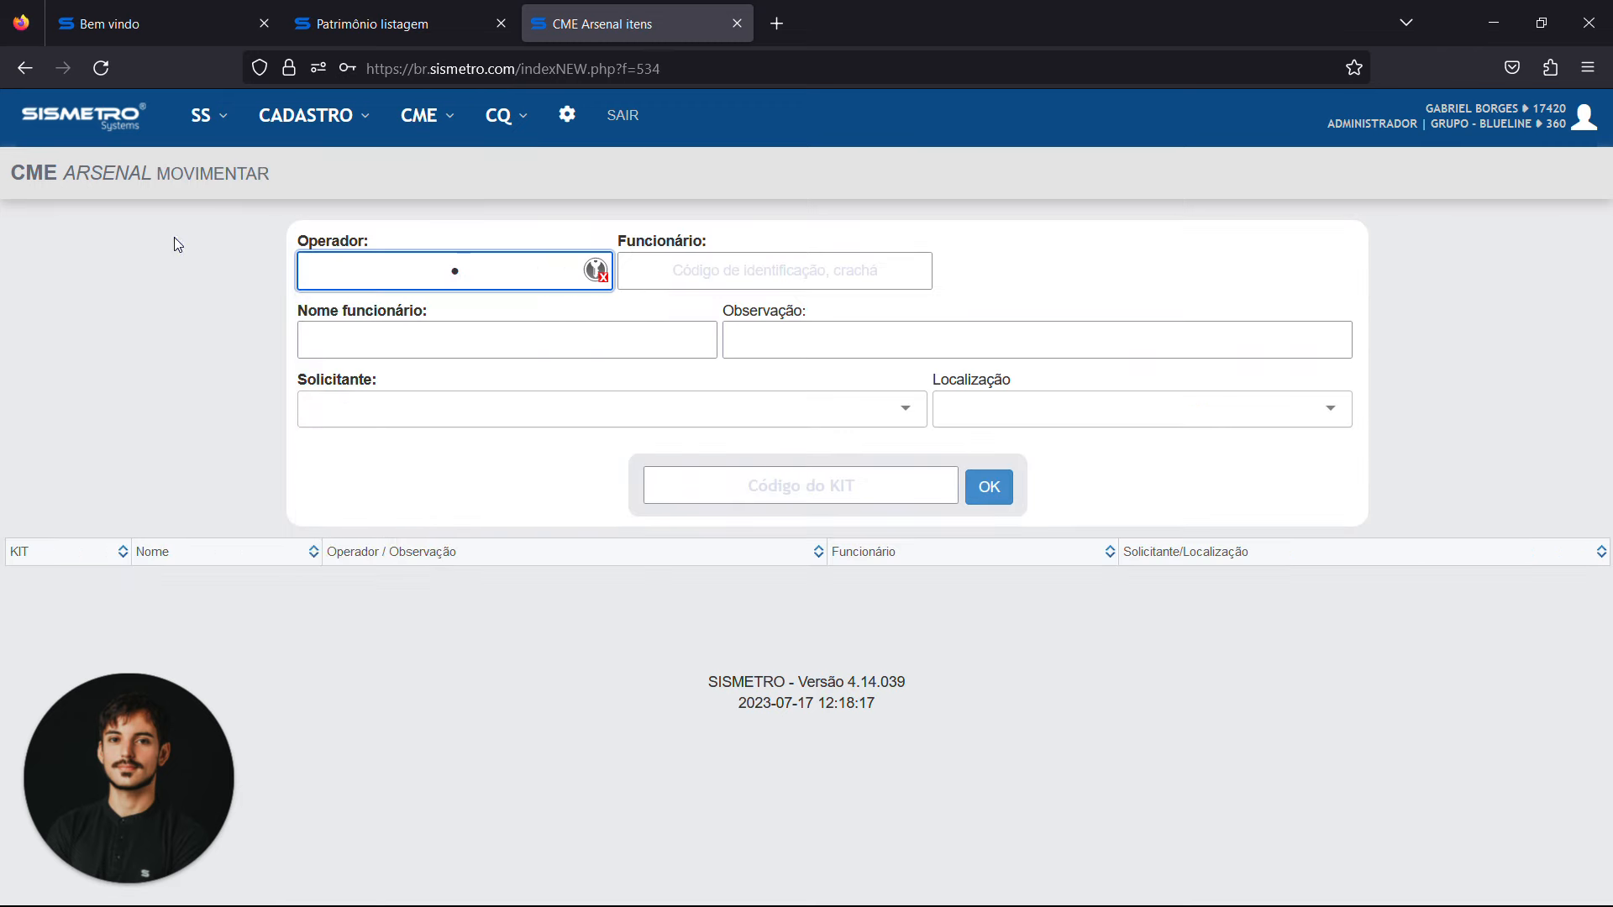
{"action": "type", "text": "••••"}
{"action": "key", "text": "Tab"}
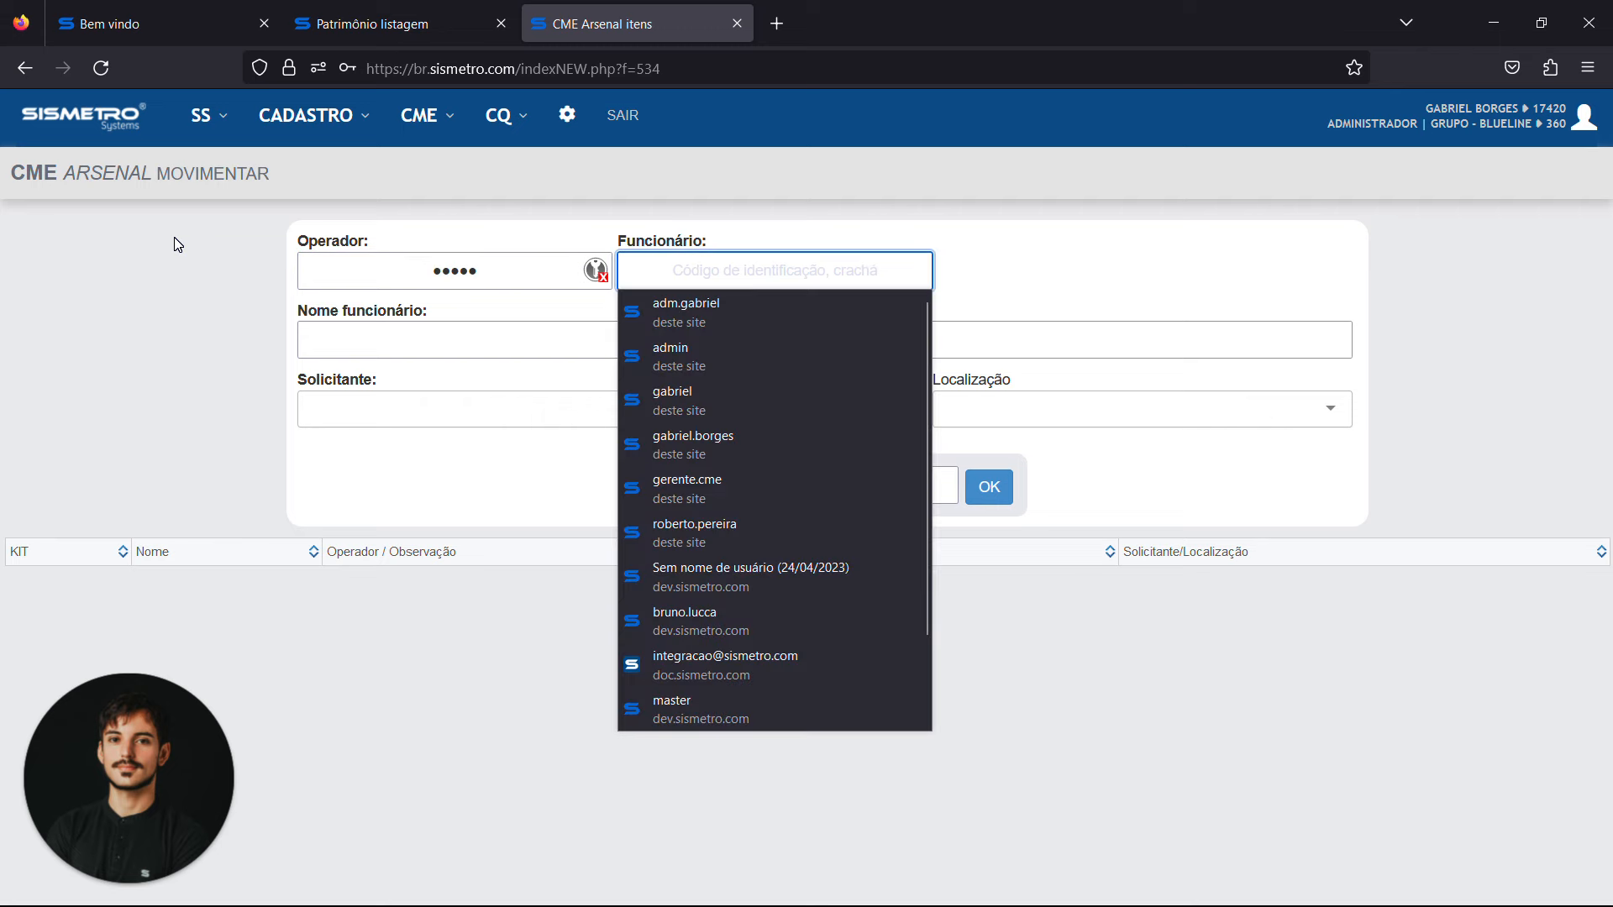
{"action": "type", "text": "•••••"}
{"action": "key", "text": "Tab"}
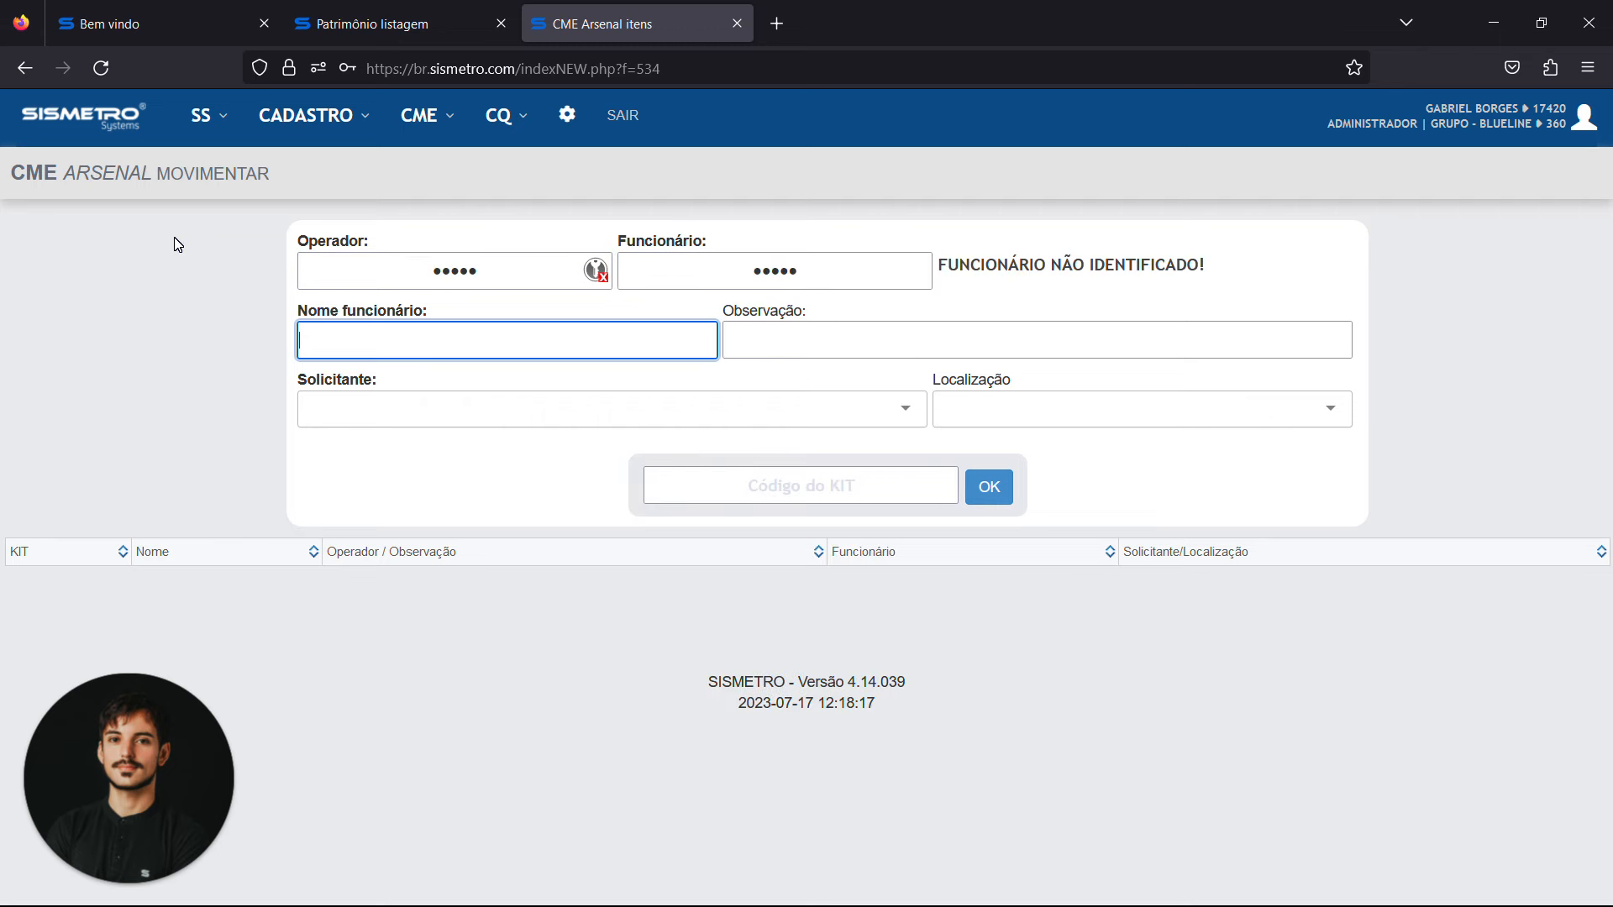
Fill in the employee's full name in the movement form
{"action": "key", "text": "Tab"}
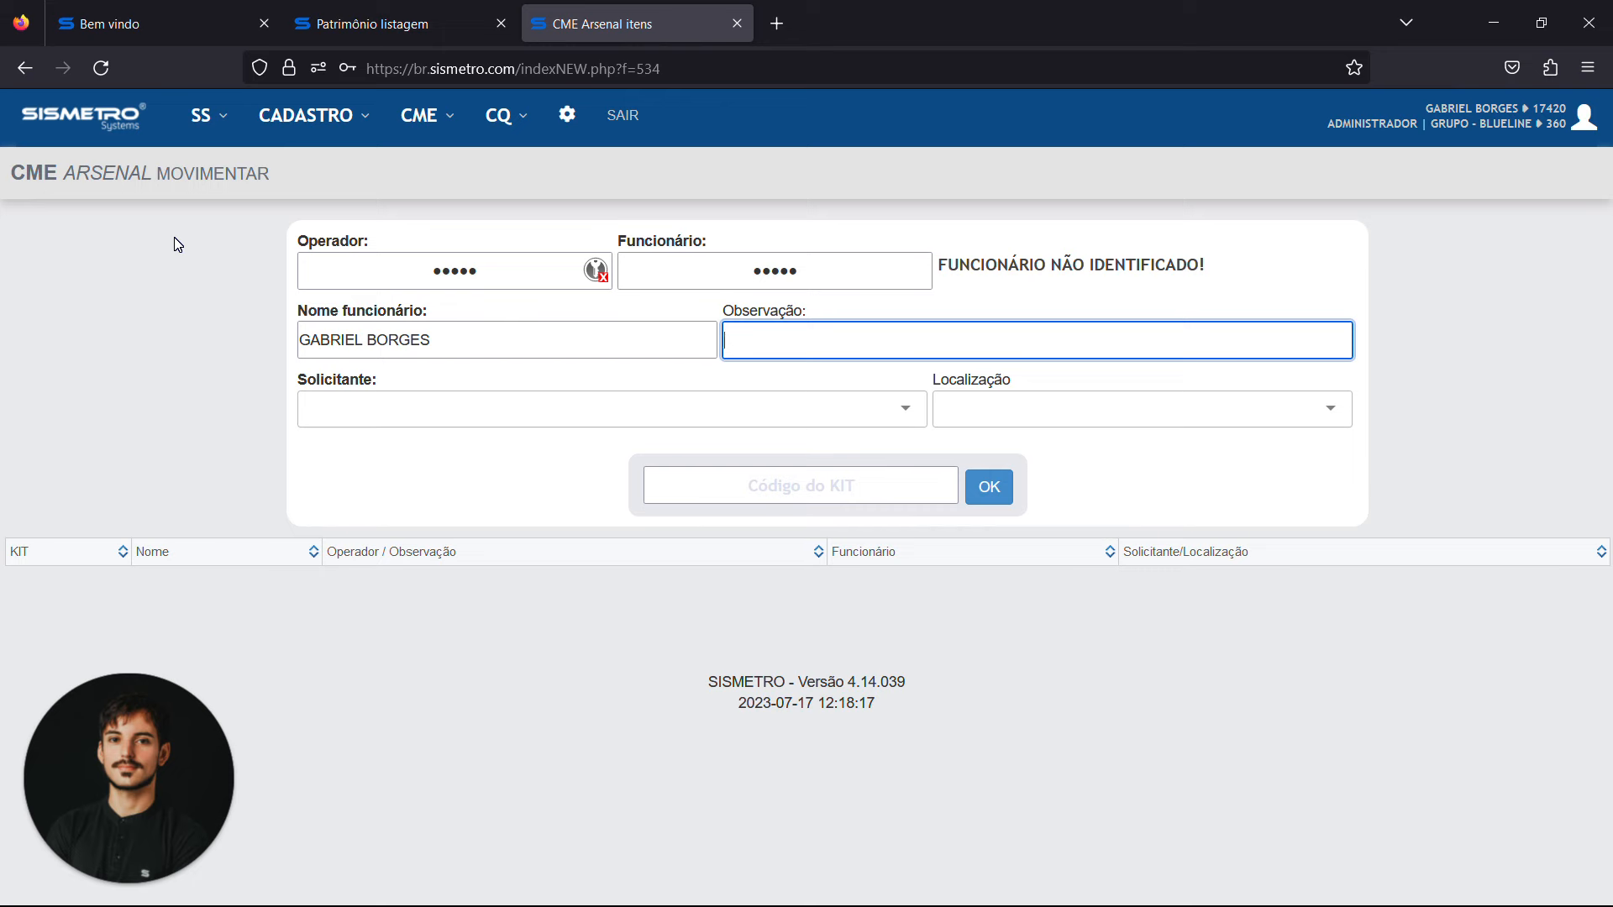
Enter MOVIMENTACAO PARA O CENTRO CIRURGICO as the movement's observation
{"action": "type", "text": "MOVME"}
{"action": "type", "text": "MENTAO"}
{"action": "type", "text": "ACAO PARA O CENTRO C"}
{"action": "type", "text": "IR"}
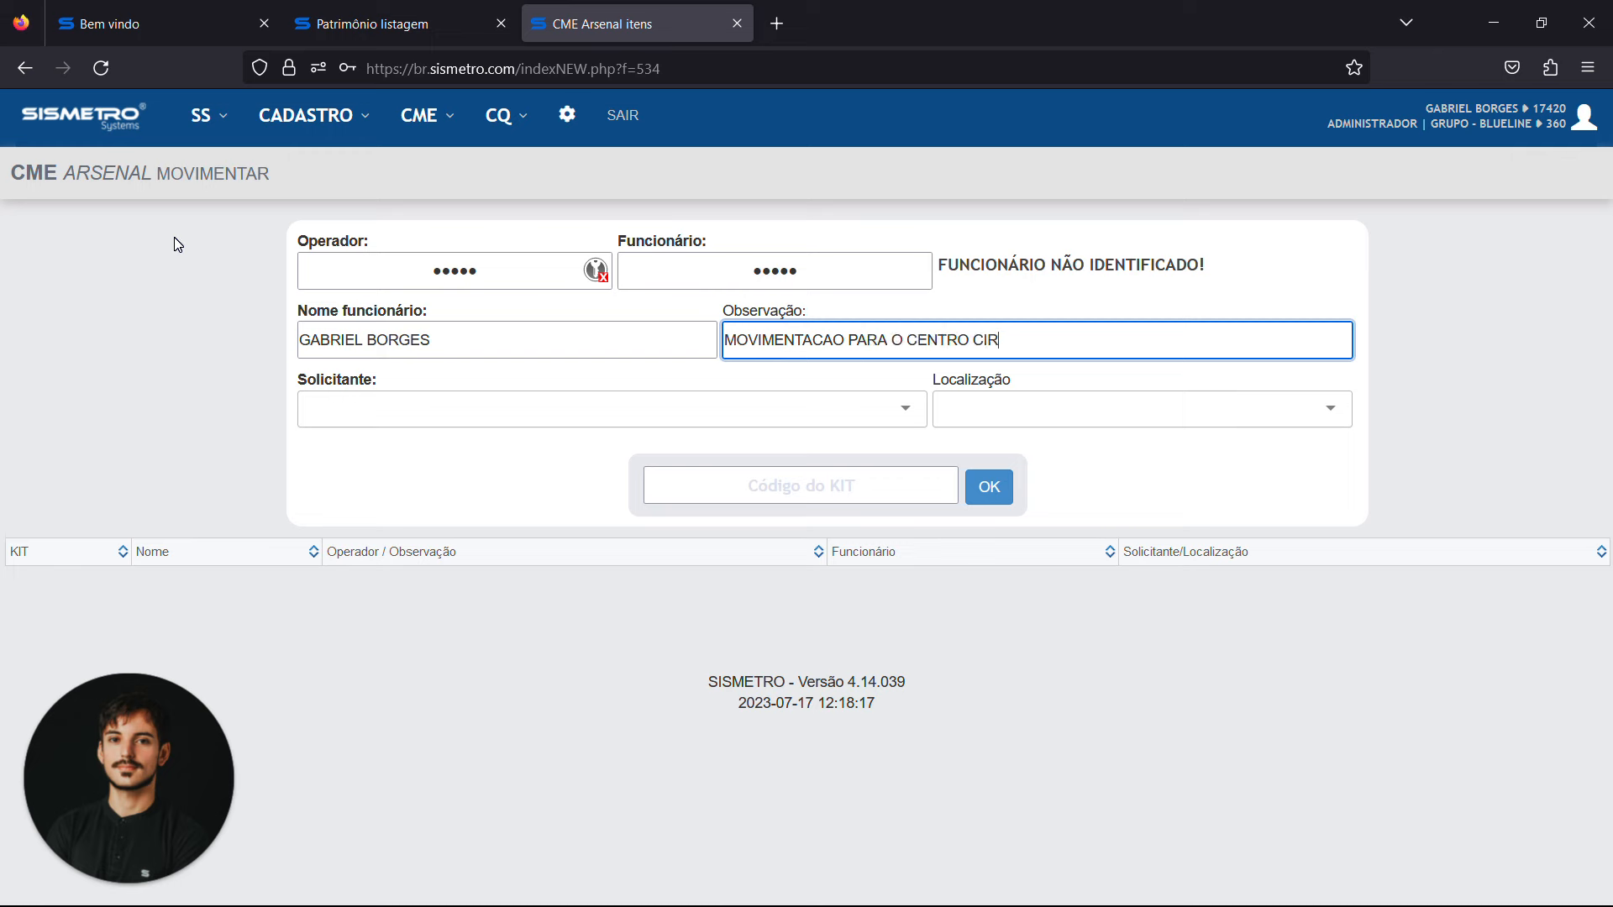
{"action": "type", "text": "URGICO"}
{"action": "key", "text": "Tab"}
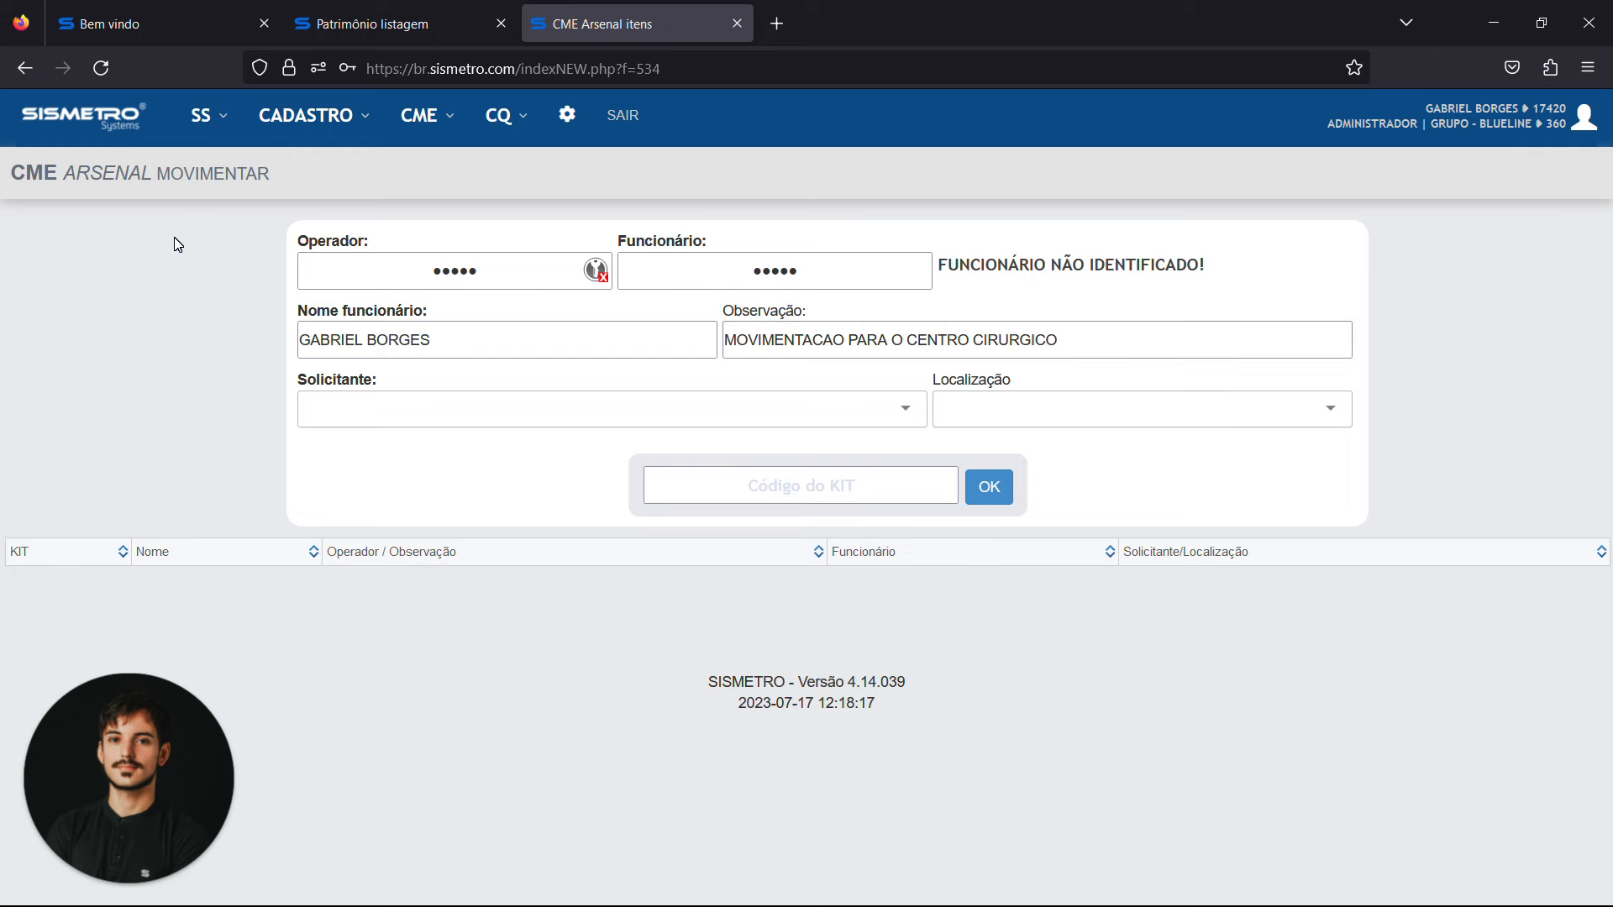
Set the movement's requester to CENTRO CIRURGICO and its location to SALA CIRURGICA 01
{"action": "type", "text": "CEN"}
{"action": "key", "text": "Return"}
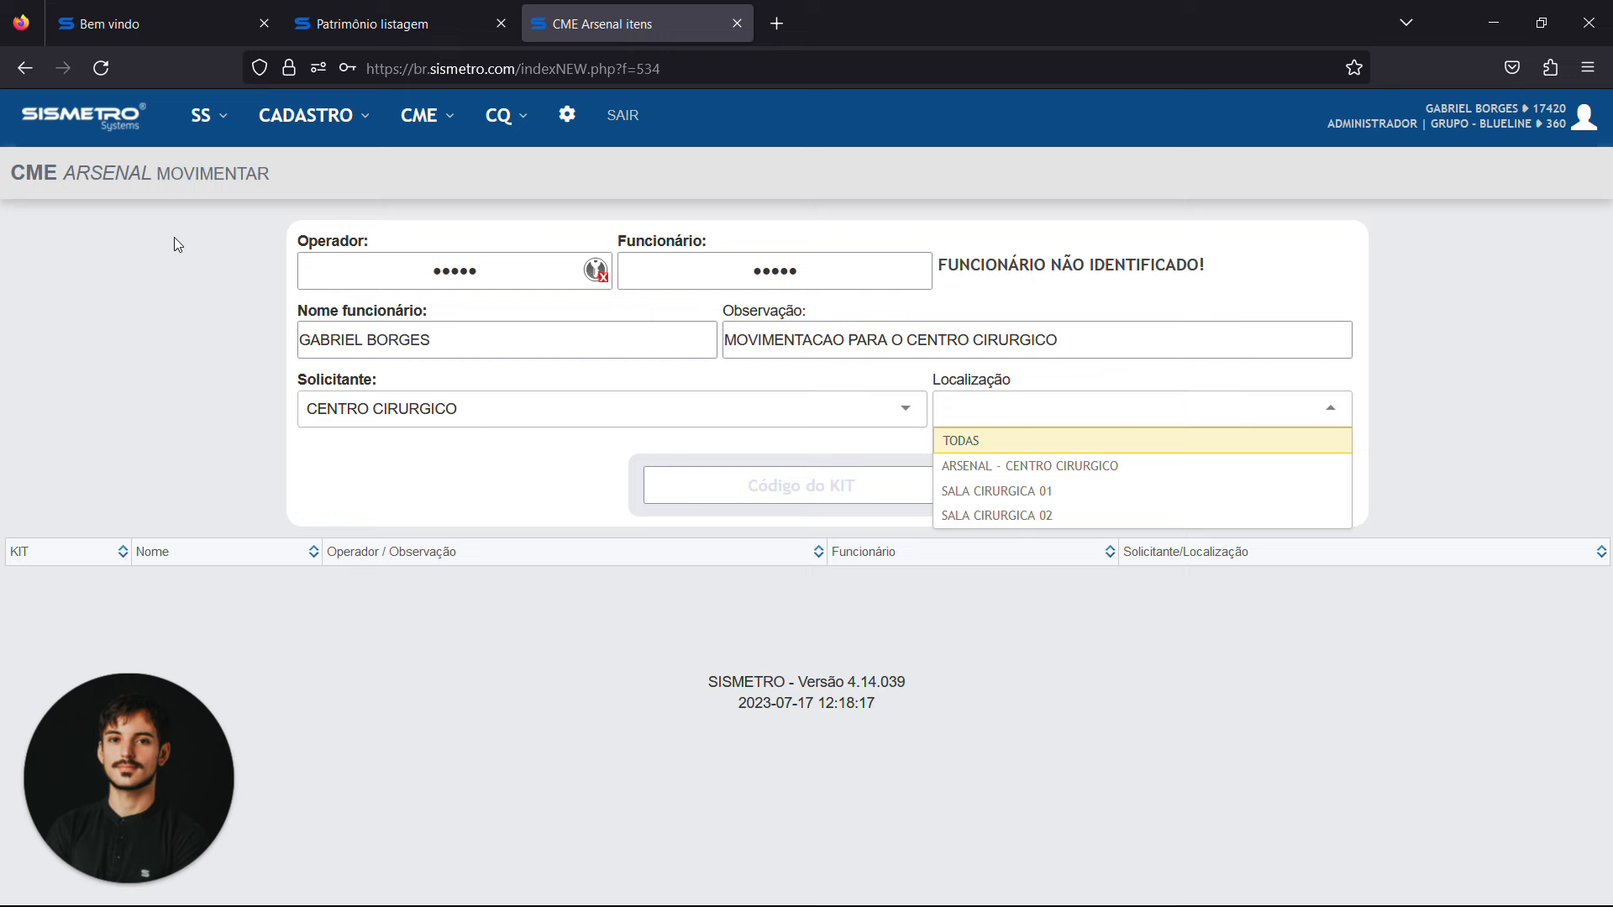
{"action": "key", "text": "Down"}
{"action": "key", "text": "Down"}
{"action": "key", "text": "Return"}
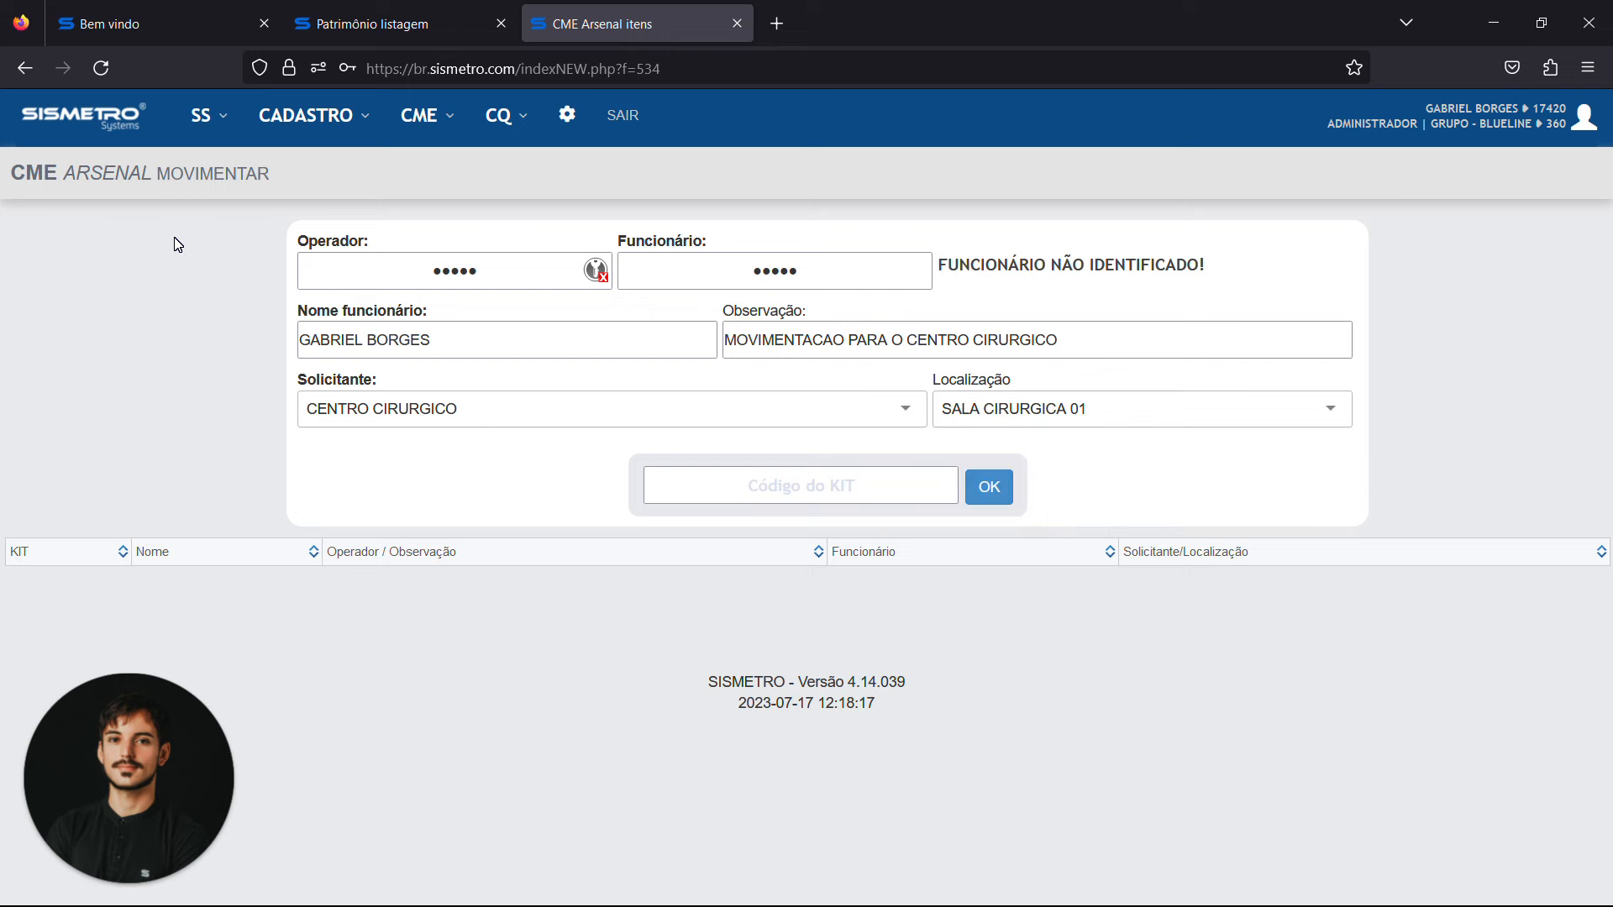
Register the movement of the kit with code S#CK-2665265
{"action": "left_click", "coordinate": [840, 492]}
{"action": "type", "text": "S#CK-2665265"}
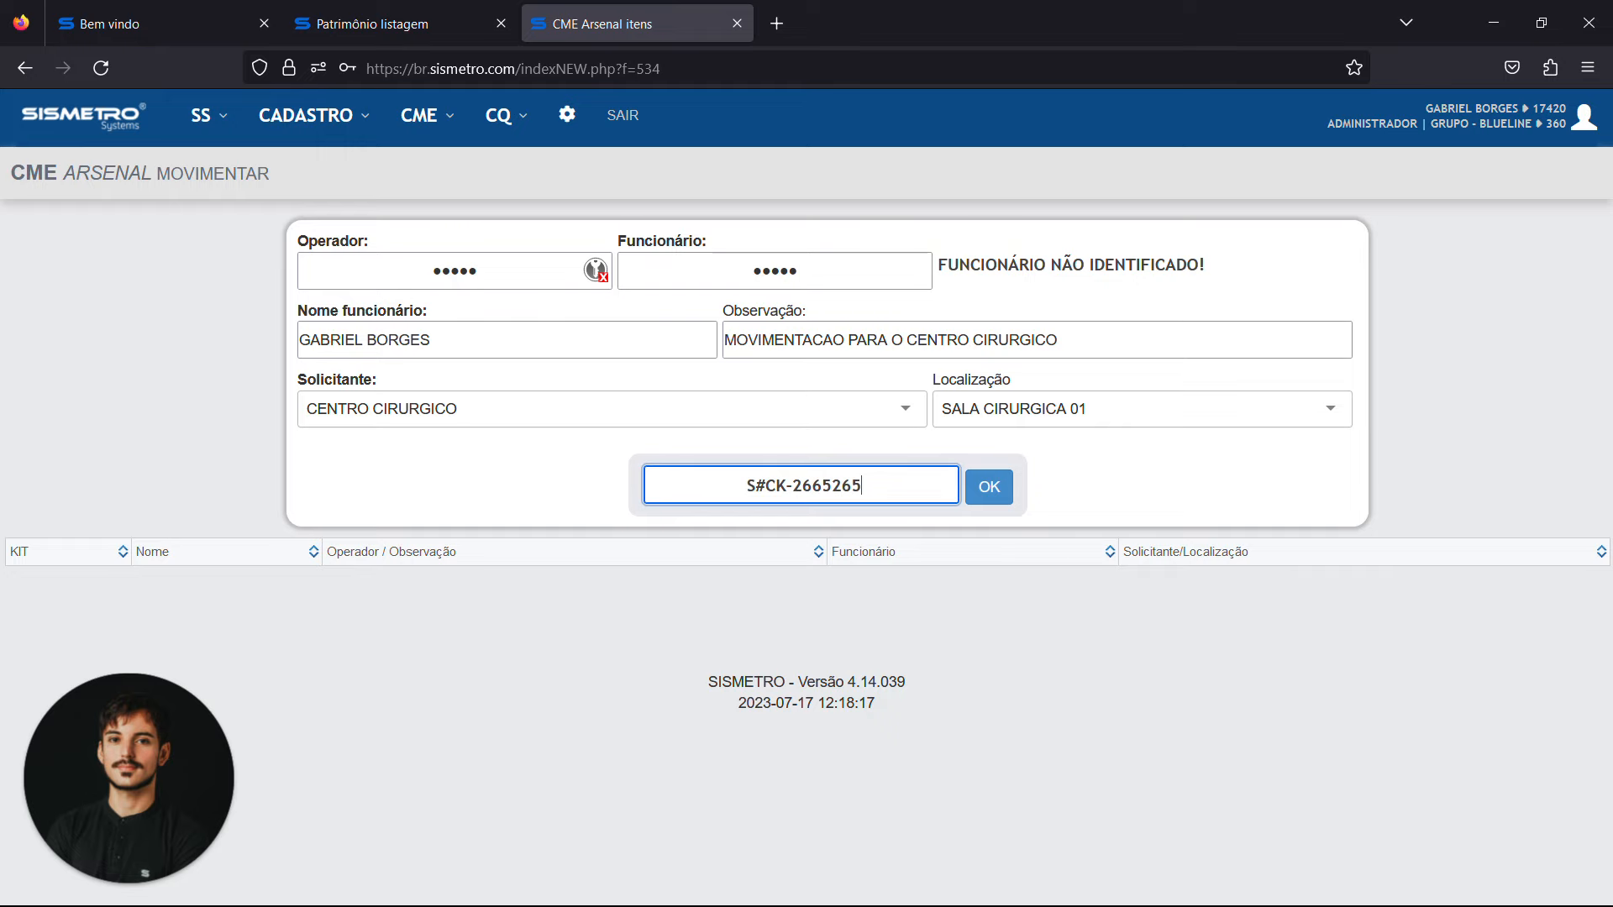
{"action": "left_click", "coordinate": [982, 489]}
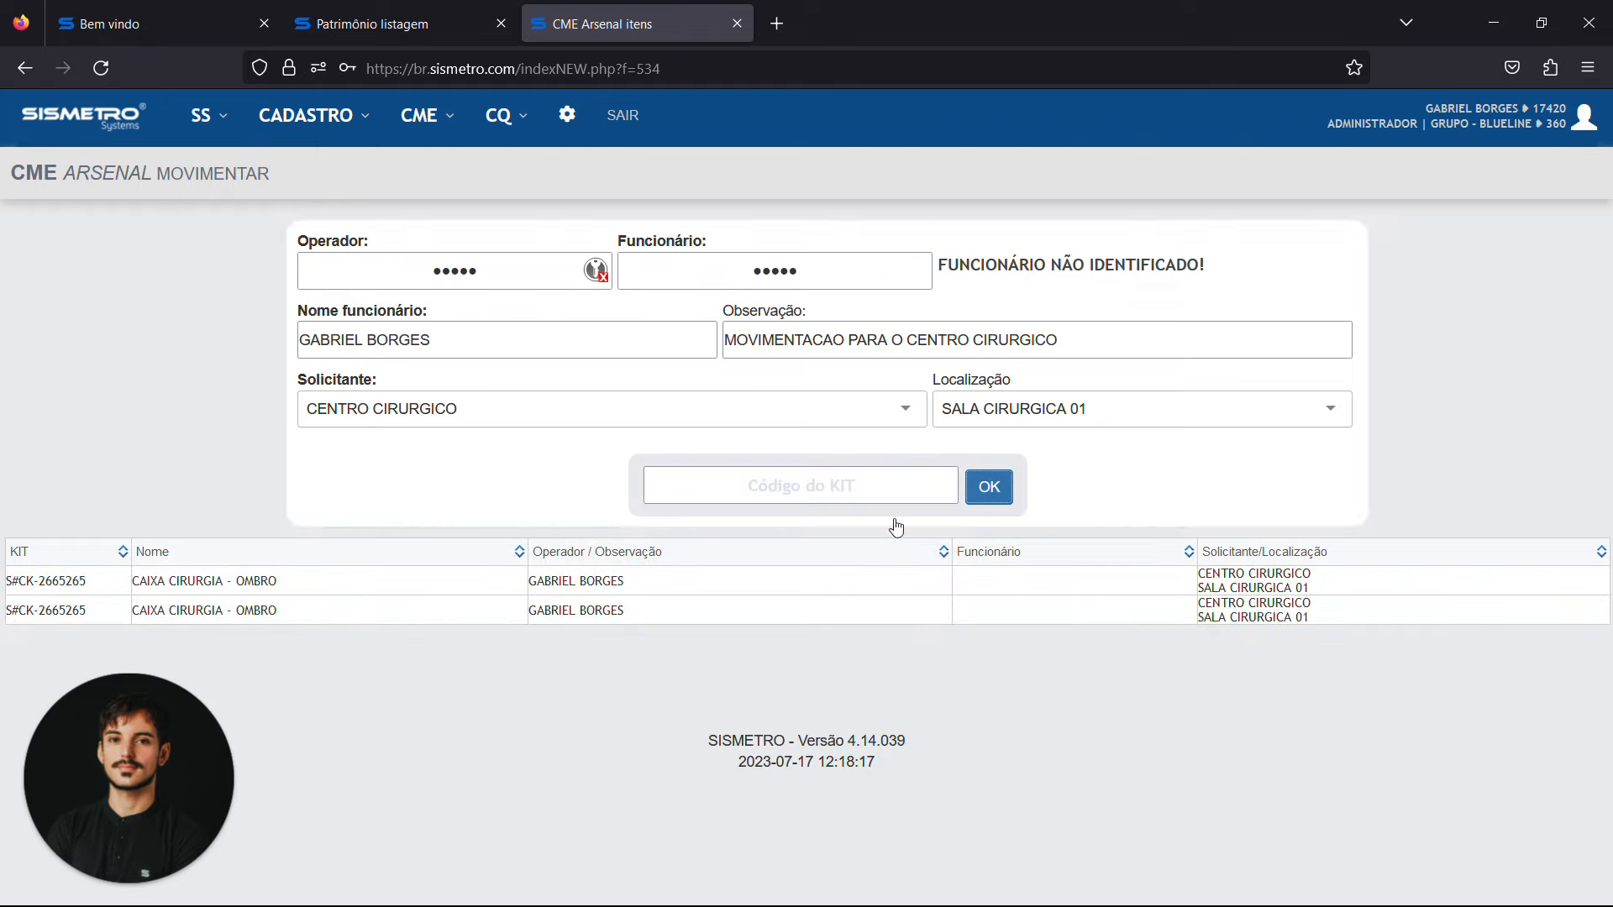
Return to the arsenal stock listing, declining to save the password, and highlight the kit's requester and location
{"action": "left_click", "coordinate": [424, 115]}
{"action": "mouse_move", "coordinate": [503, 264]}
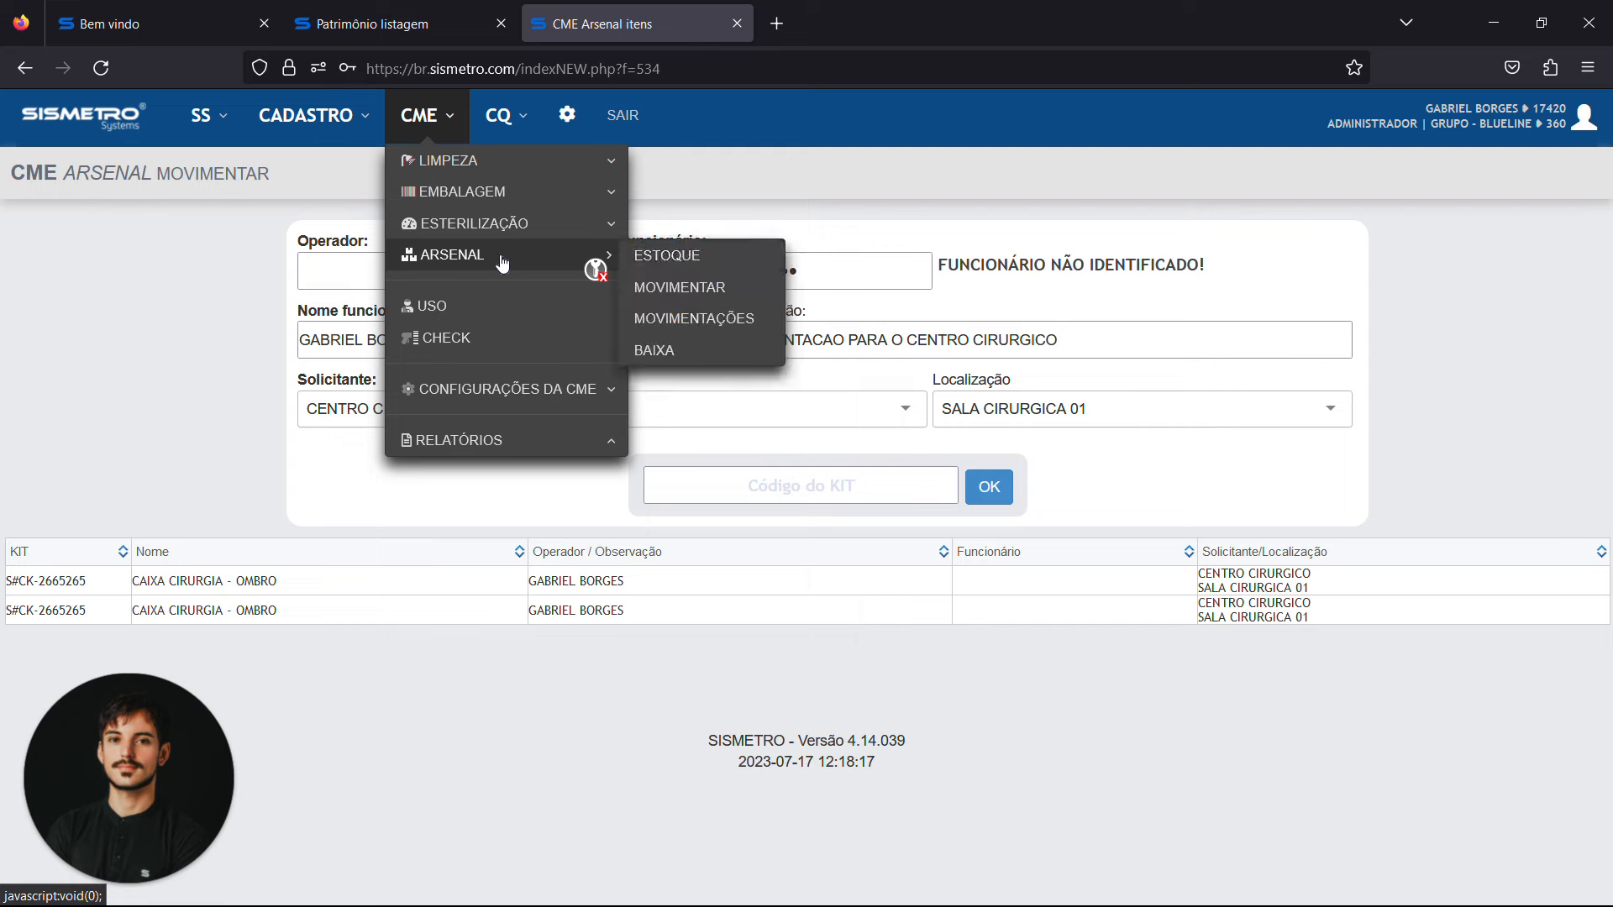
{"action": "left_click", "coordinate": [713, 268]}
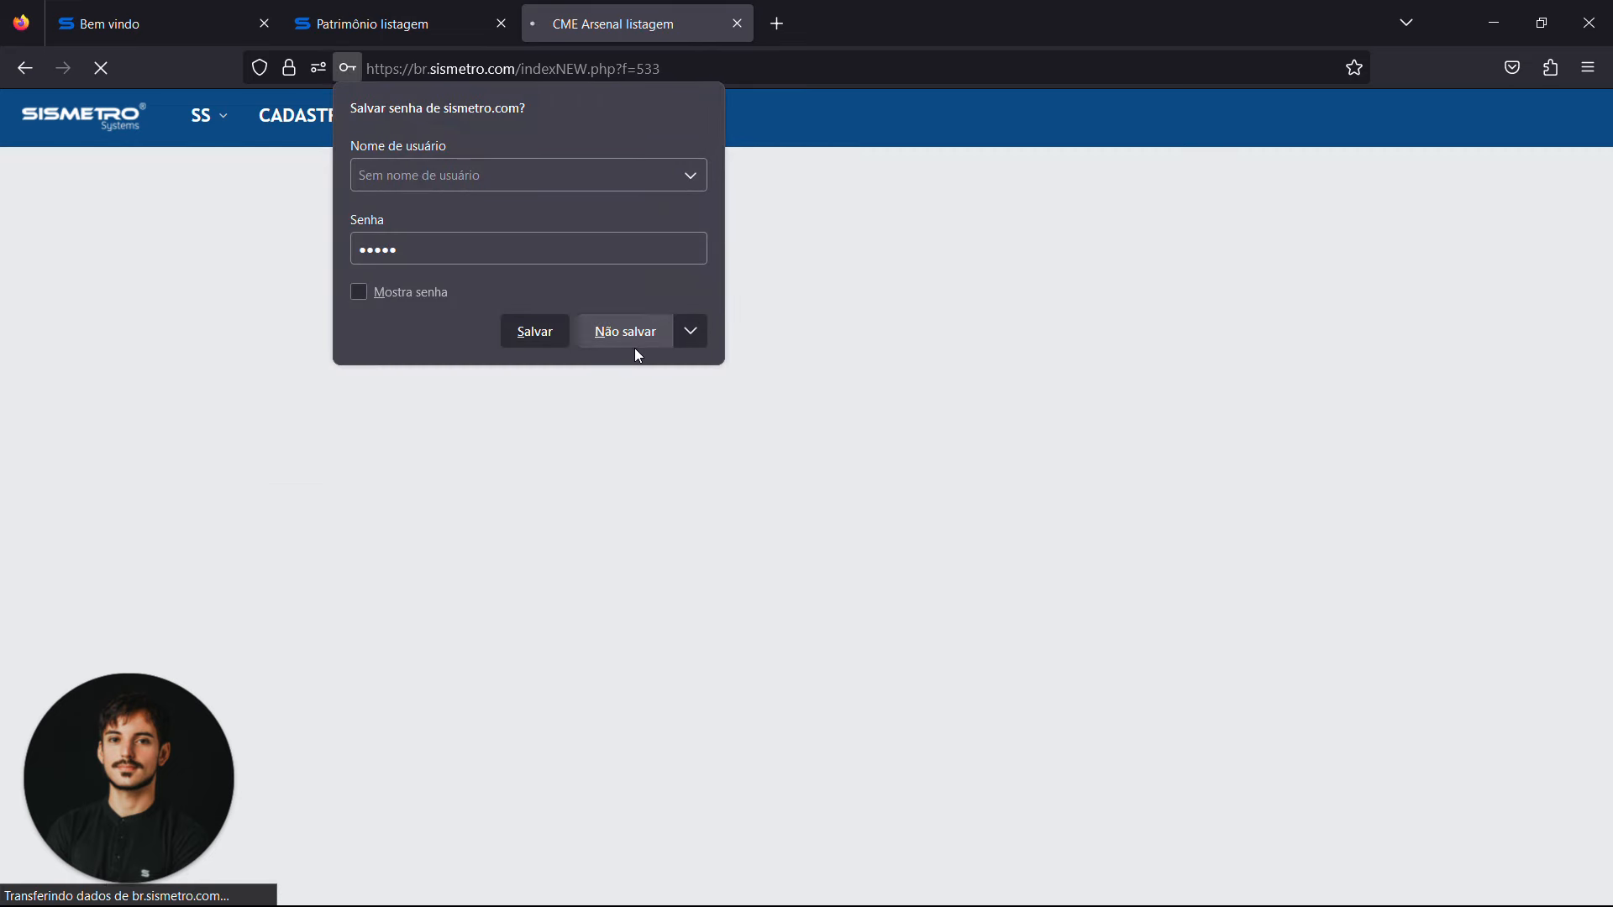
{"action": "left_click", "coordinate": [630, 332]}
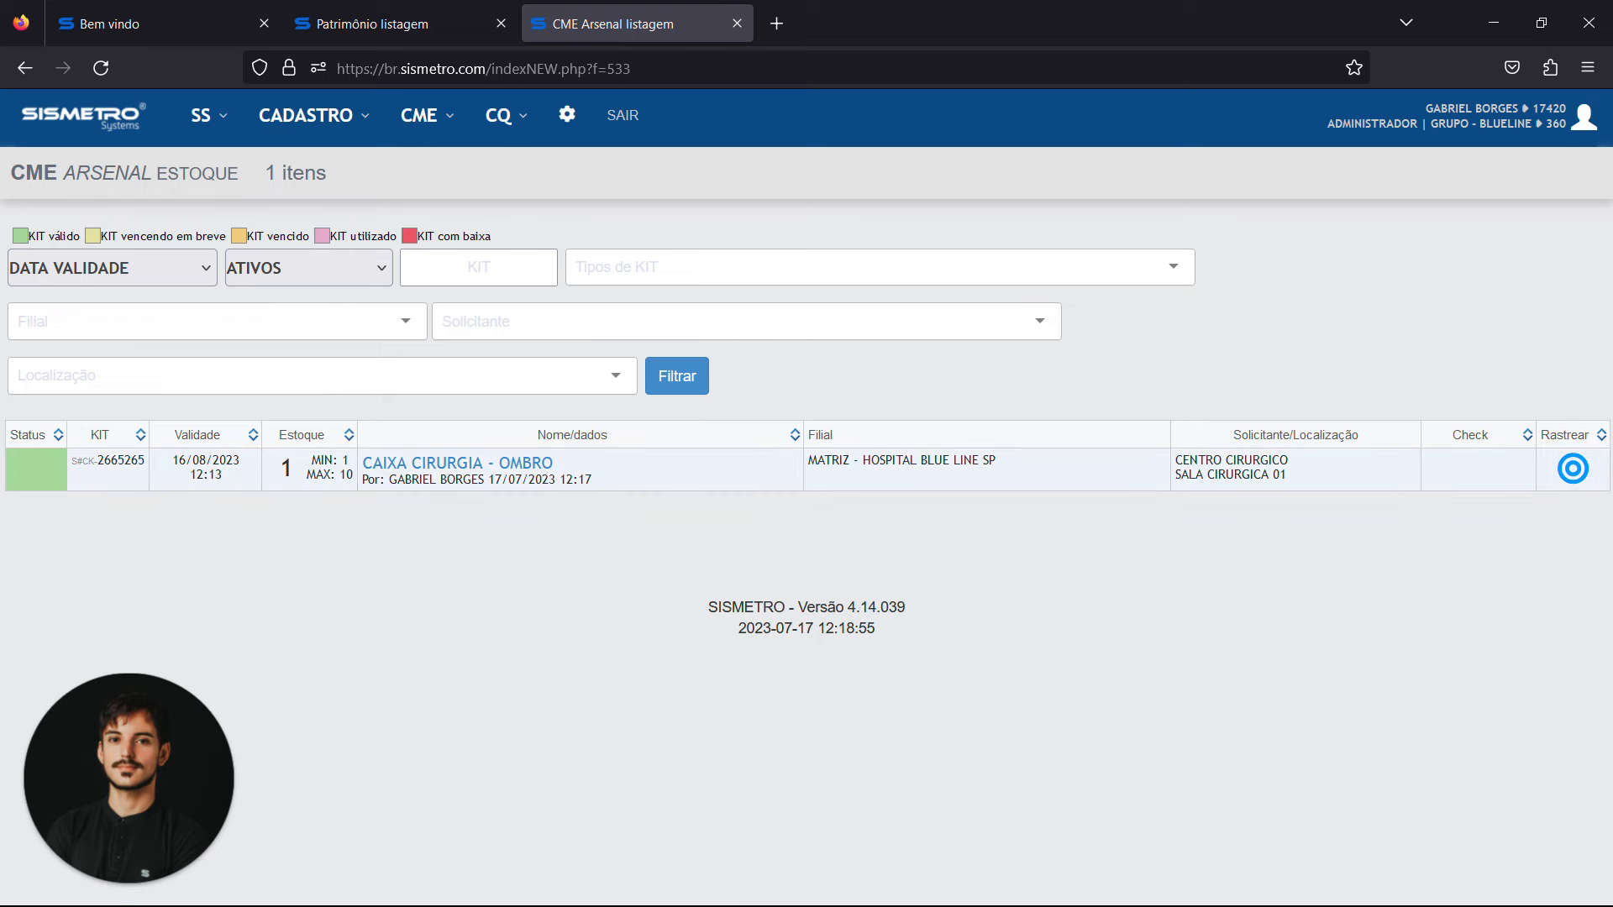
{"action": "left_click_drag", "start_coordinate": [1175, 460], "coordinate": [1291, 460]}
{"action": "left_click_drag", "start_coordinate": [1175, 475], "coordinate": [1290, 474]}
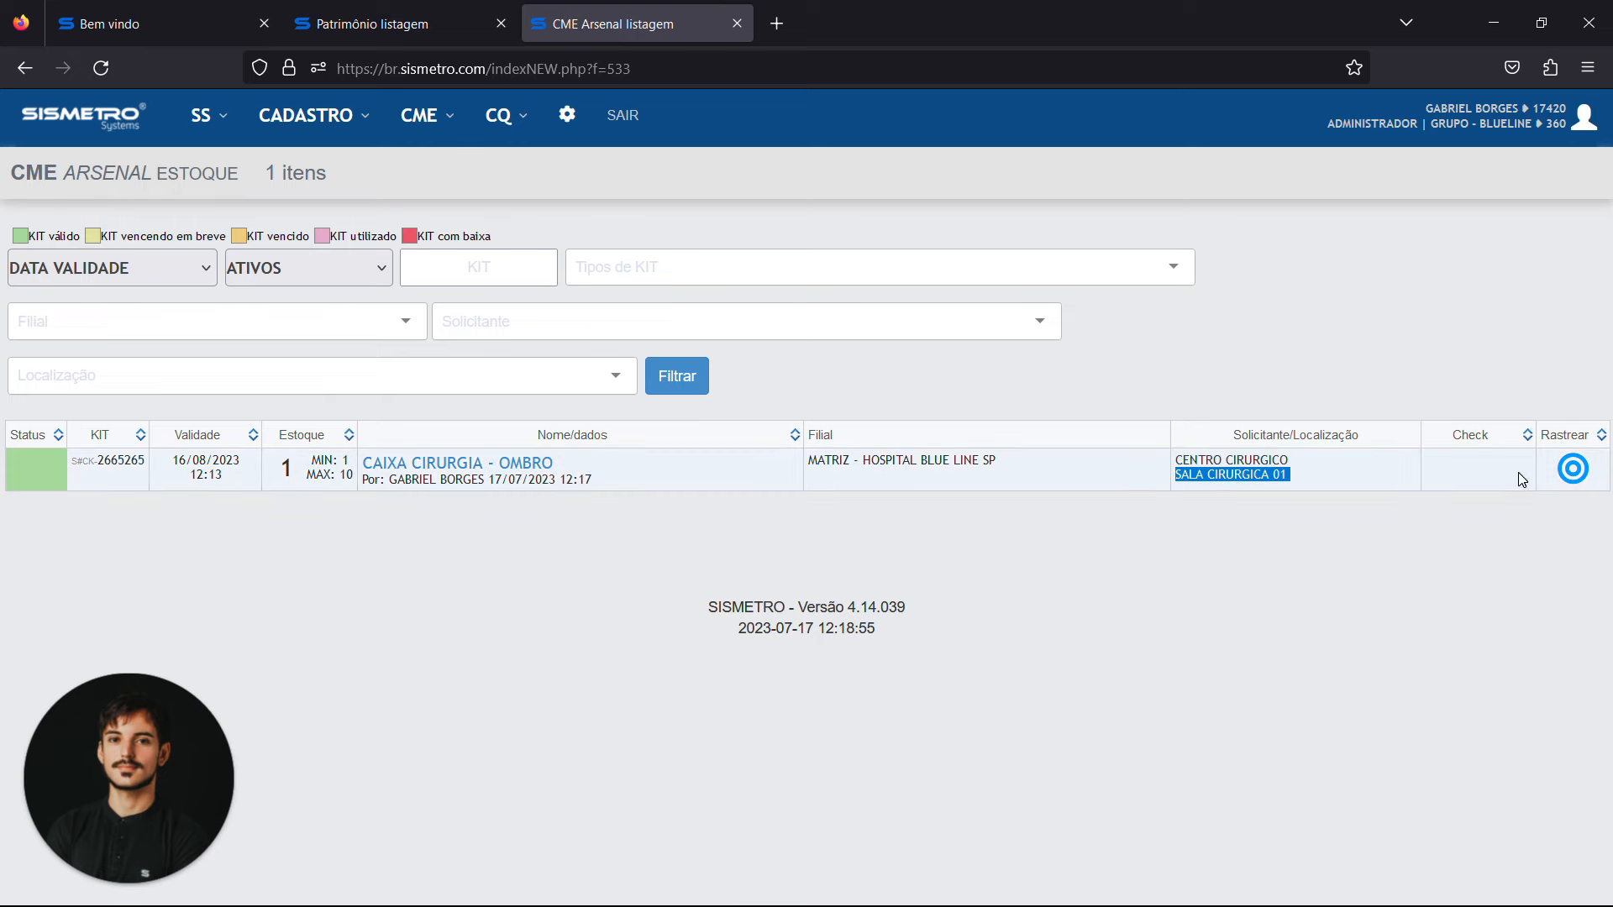
Examine the full traceability log of the CAIXA CIRURGIA - OMBRO kit in the arsenal stock listing
{"action": "left_click", "coordinate": [1581, 471]}
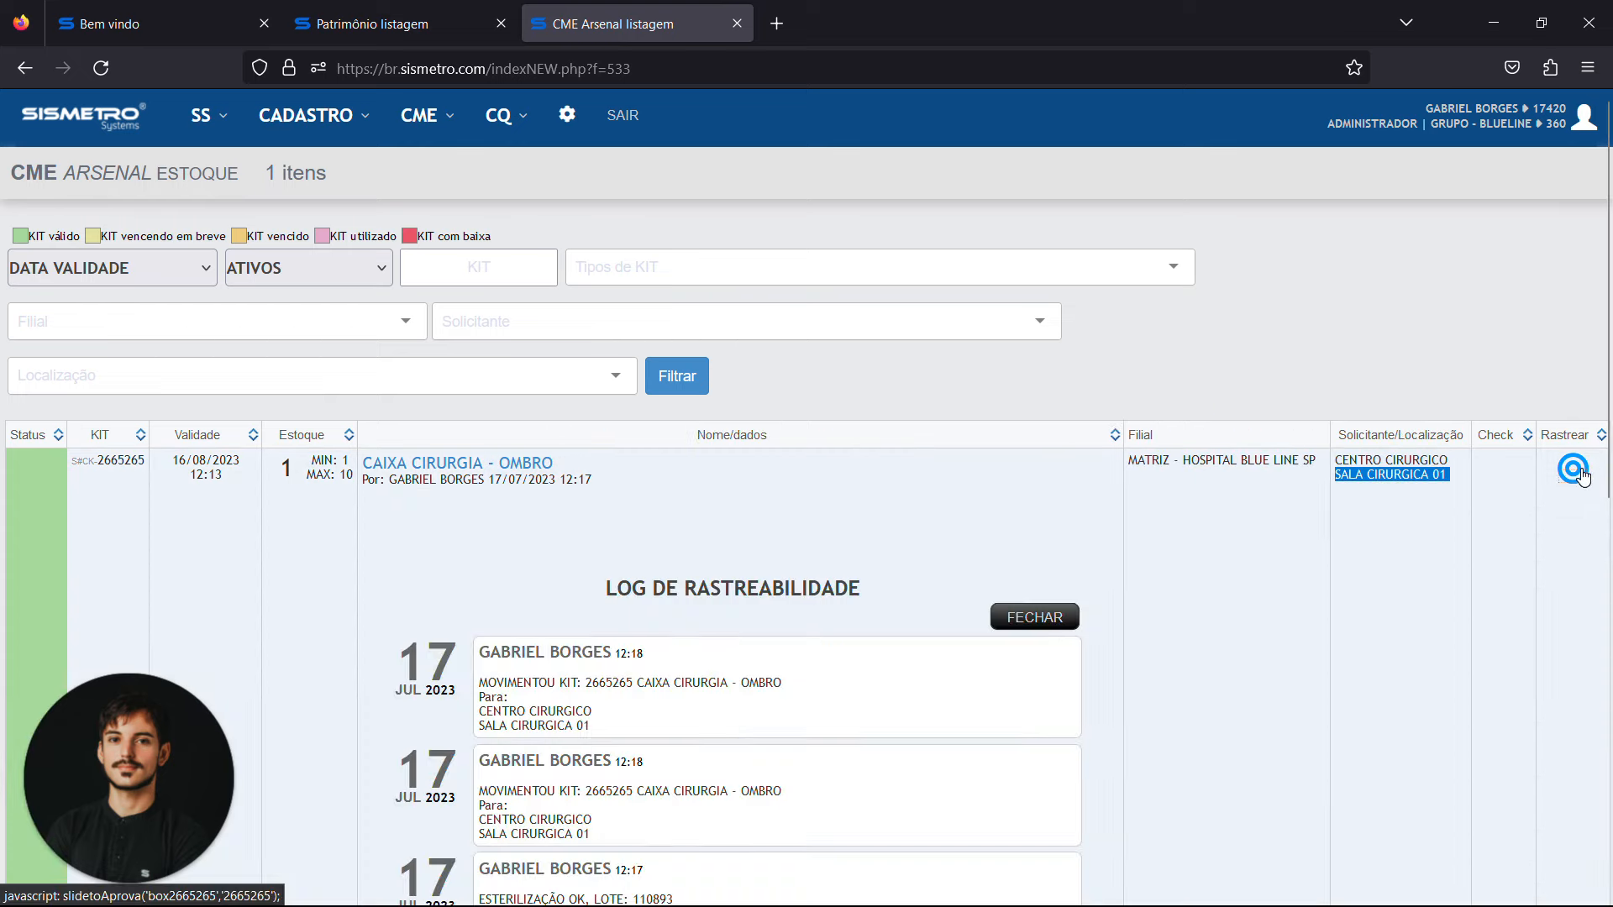
{"action": "scroll", "coordinate": [1583, 476], "scroll_direction": "down", "scroll_amount": 6}
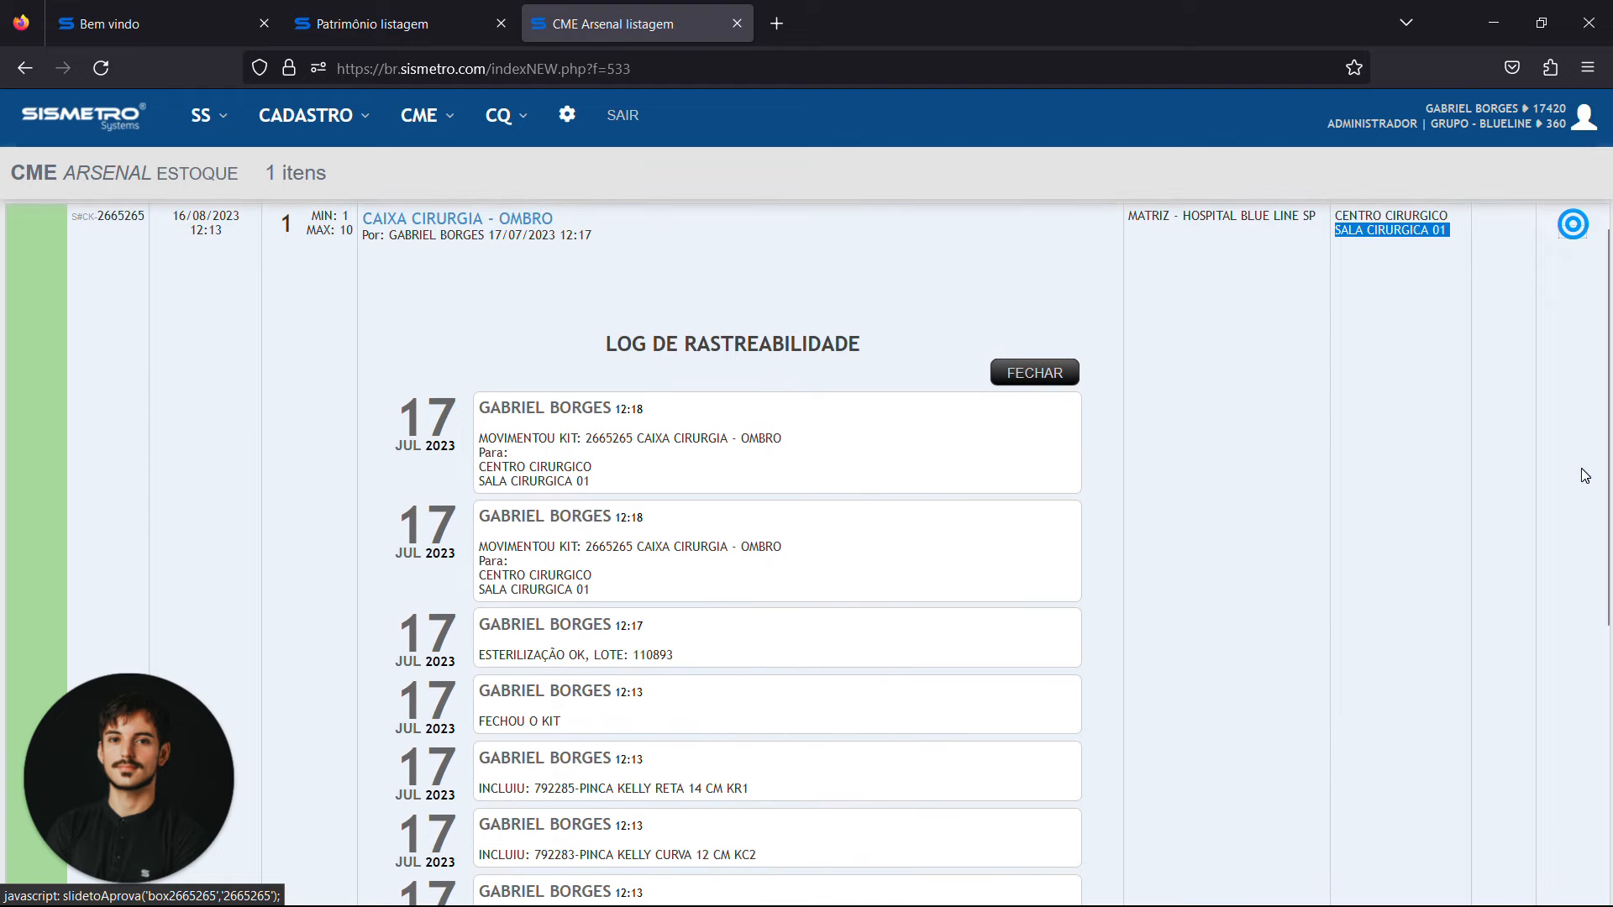
{"action": "scroll", "coordinate": [1035, 811], "scroll_direction": "down", "scroll_amount": 1}
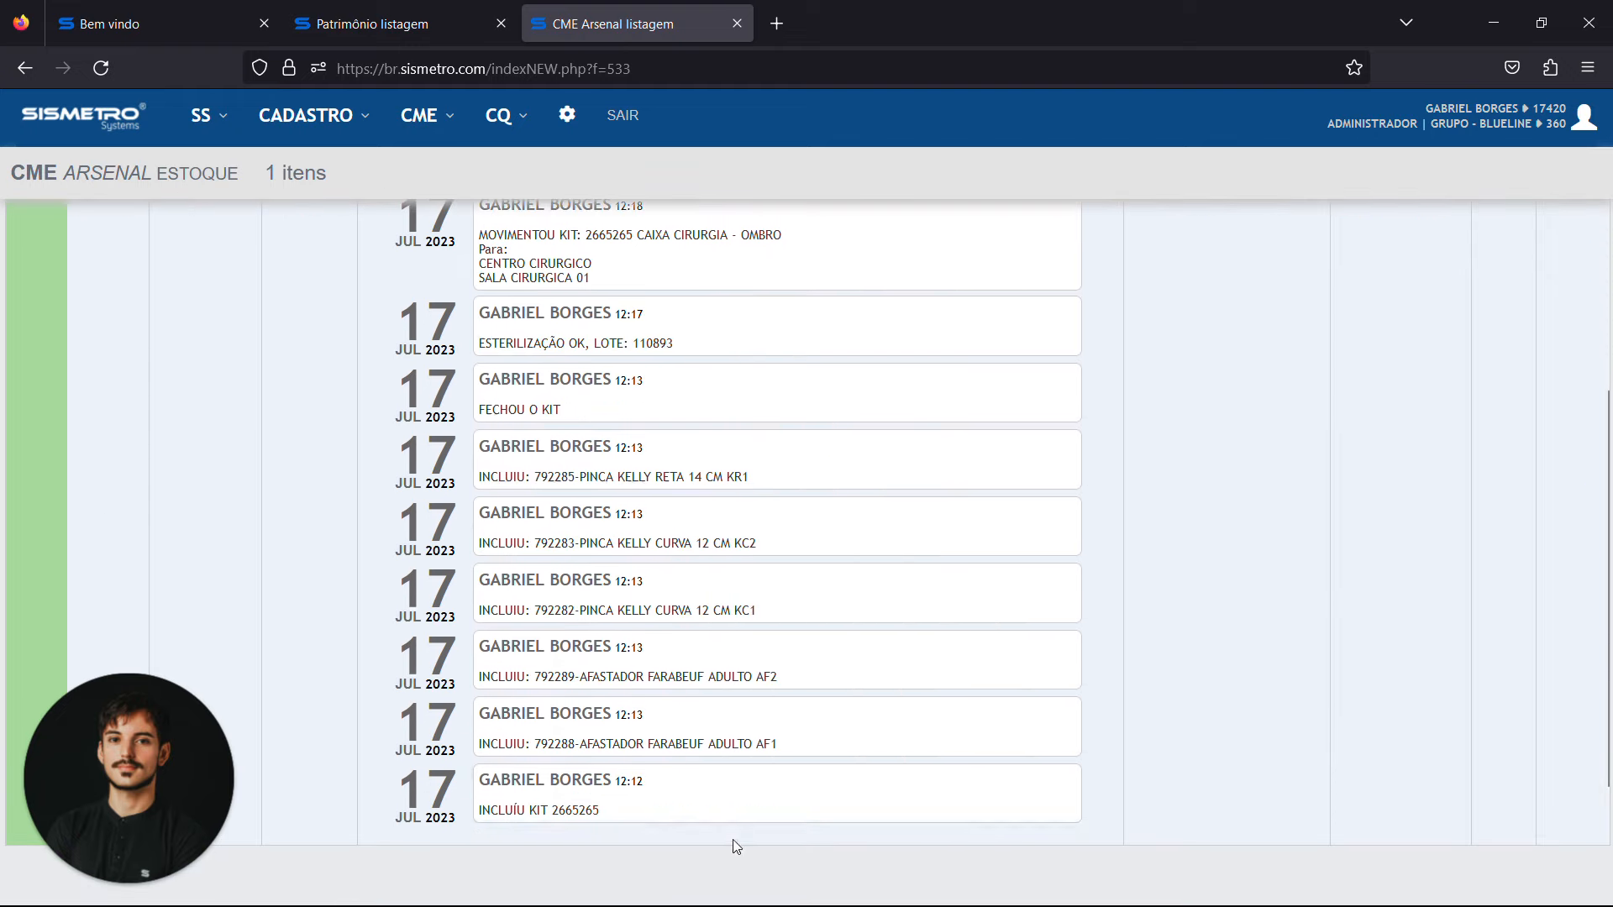
{"action": "scroll", "coordinate": [666, 703], "scroll_direction": "up", "scroll_amount": 1}
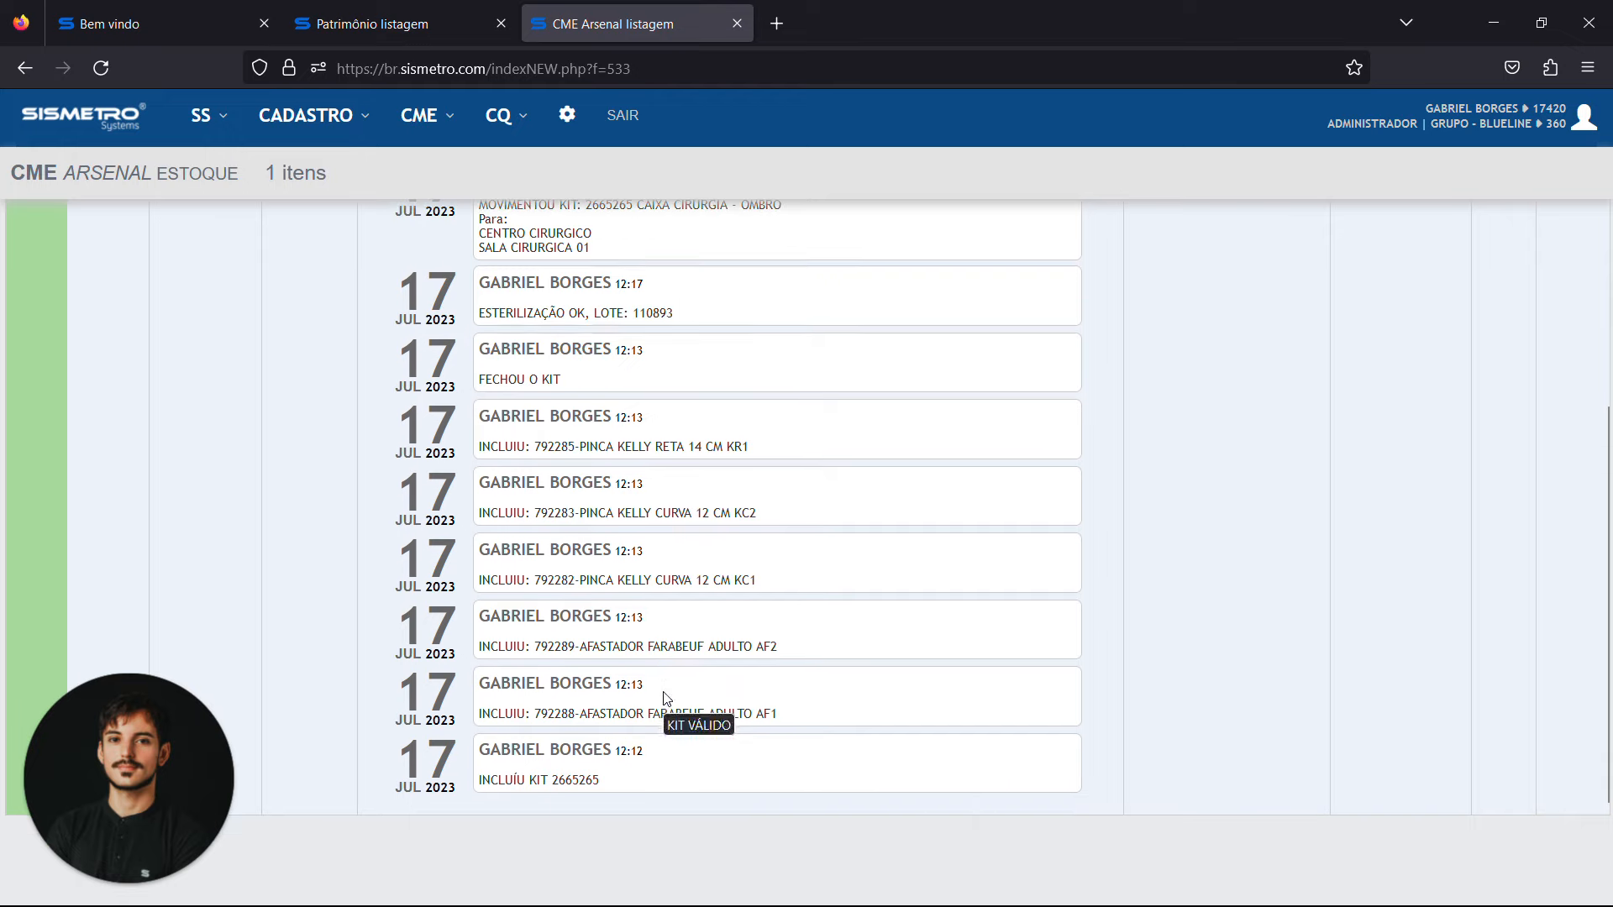
{"action": "scroll", "coordinate": [666, 698], "scroll_direction": "up", "scroll_amount": 4}
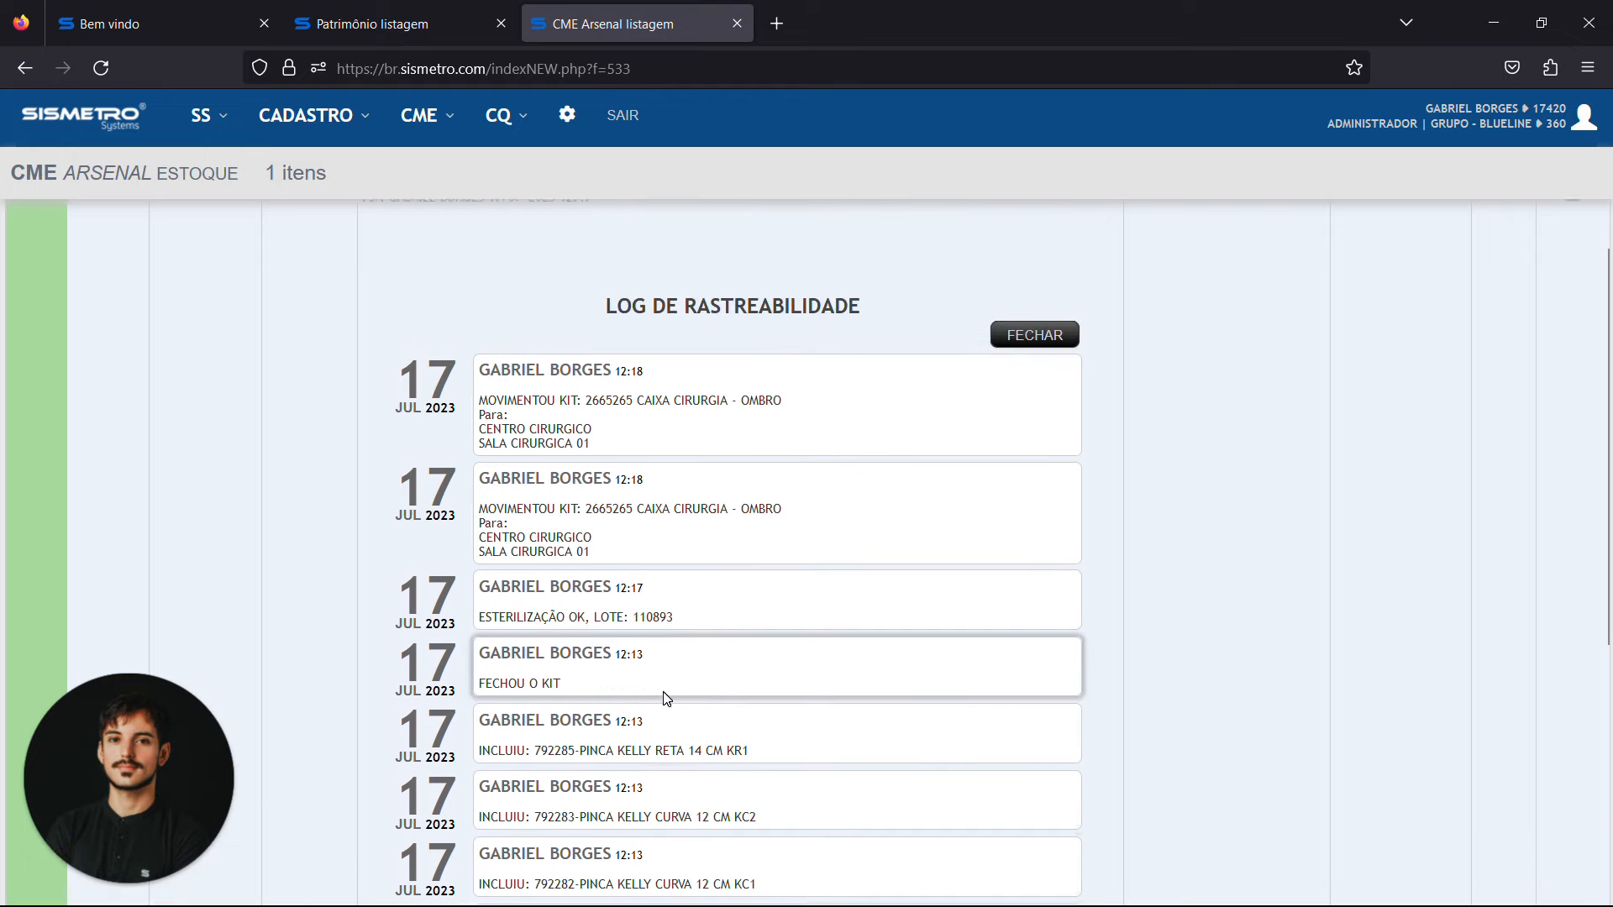
{"action": "scroll", "coordinate": [666, 698], "scroll_direction": "up", "scroll_amount": 3}
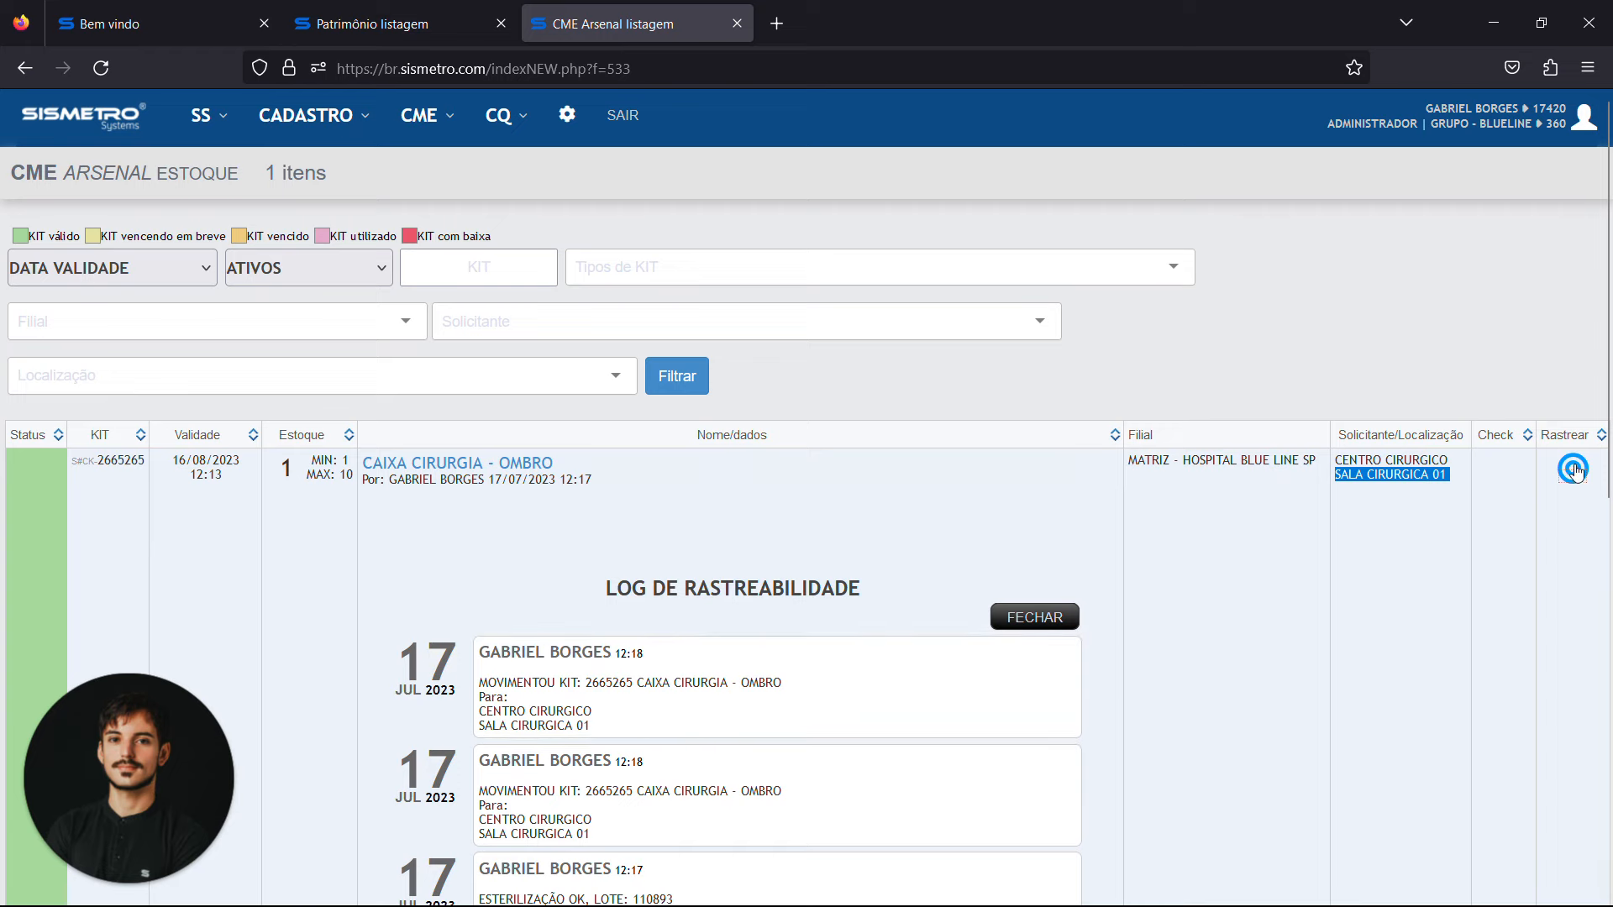
{"action": "left_click", "coordinate": [1572, 468]}
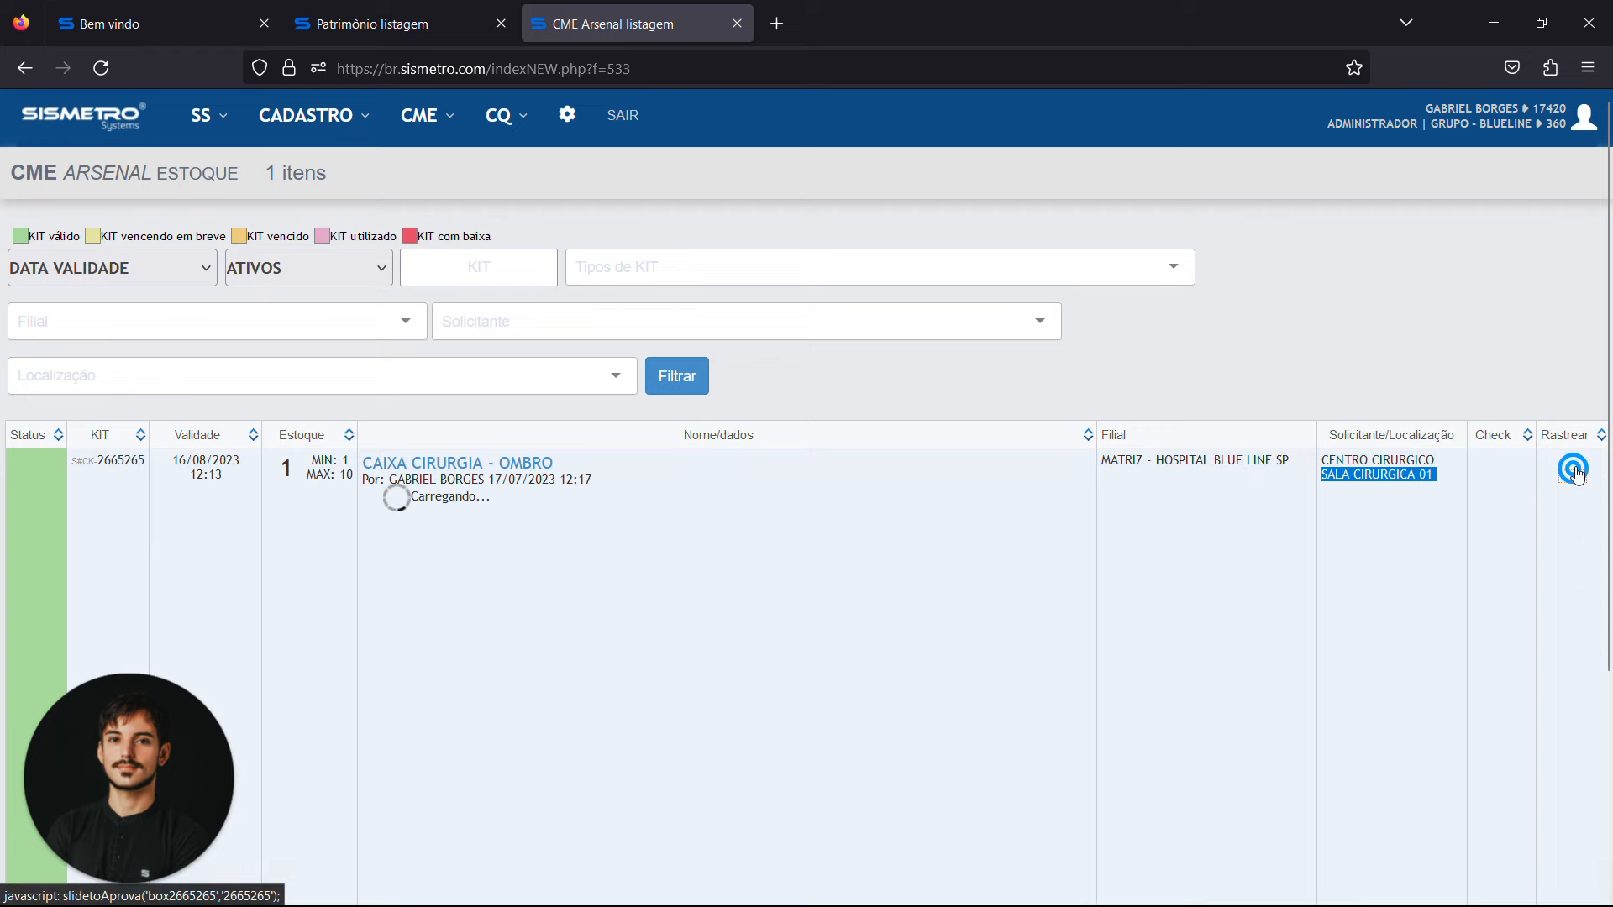
Open the CME usage listing, close the Patrimônio listagem page, and start a new kit usage record
{"action": "left_click", "coordinate": [424, 118]}
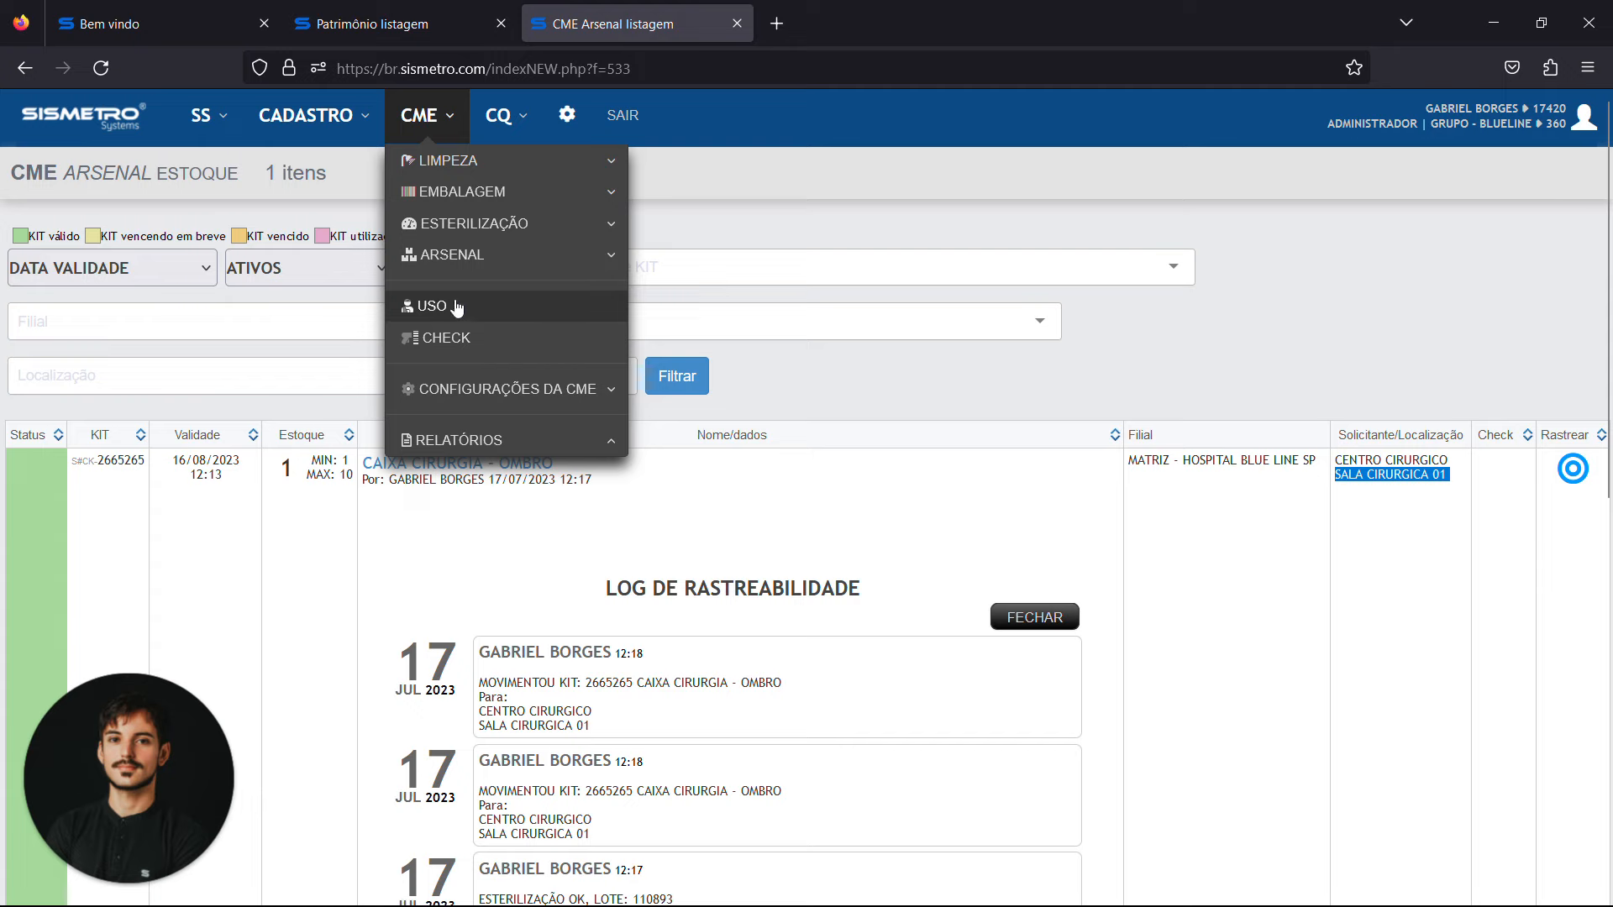
{"action": "left_click", "coordinate": [424, 306]}
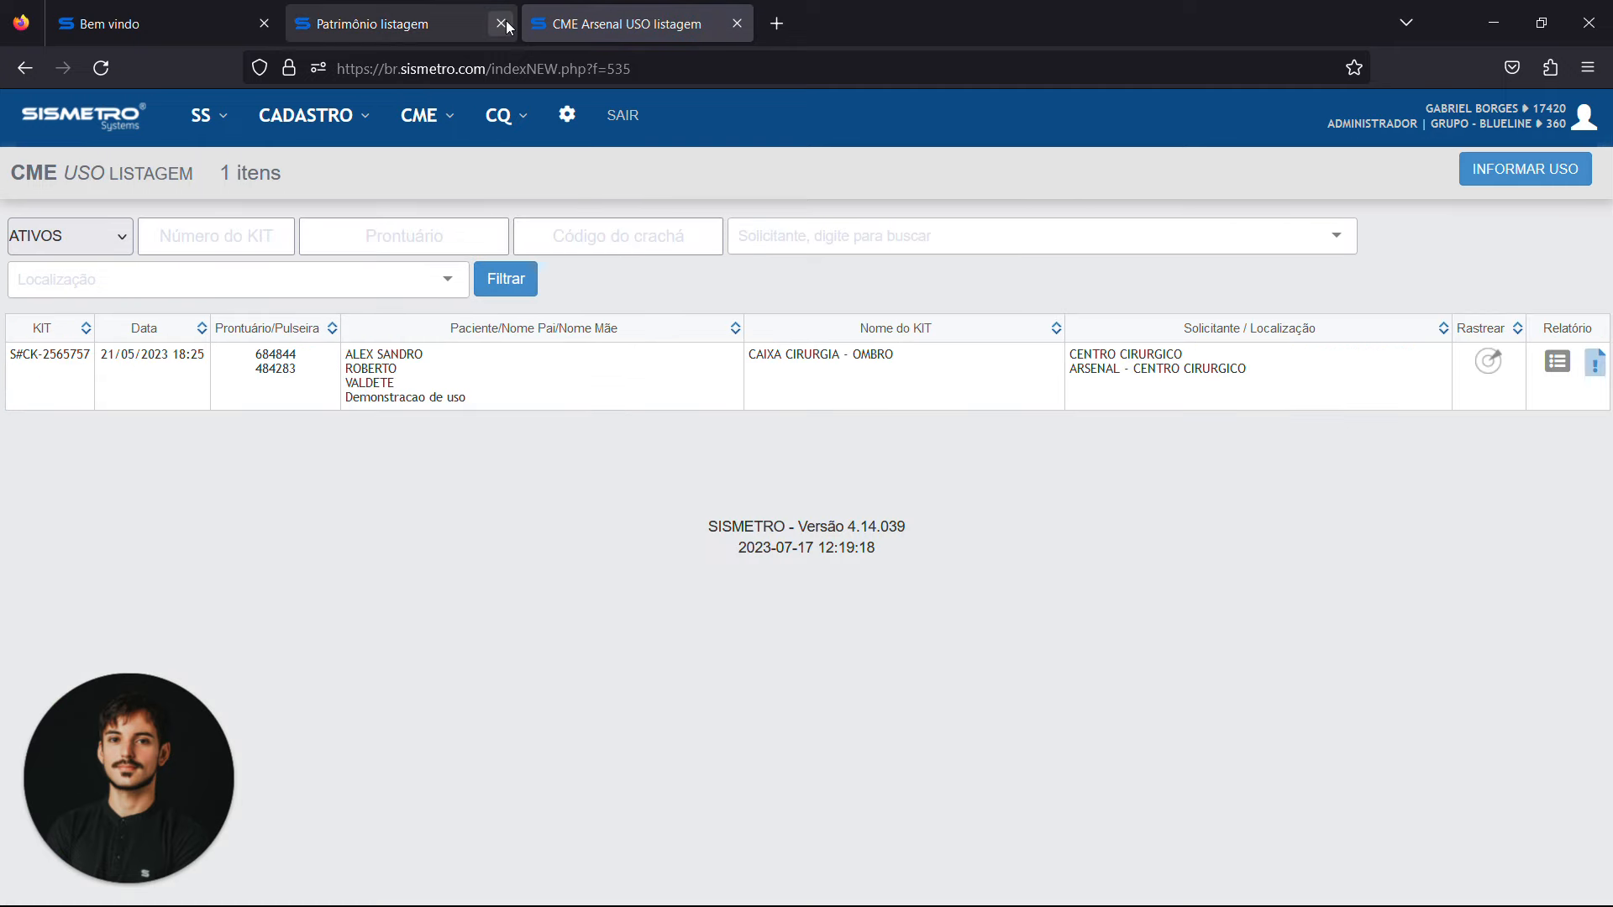
{"action": "left_click", "coordinate": [506, 25]}
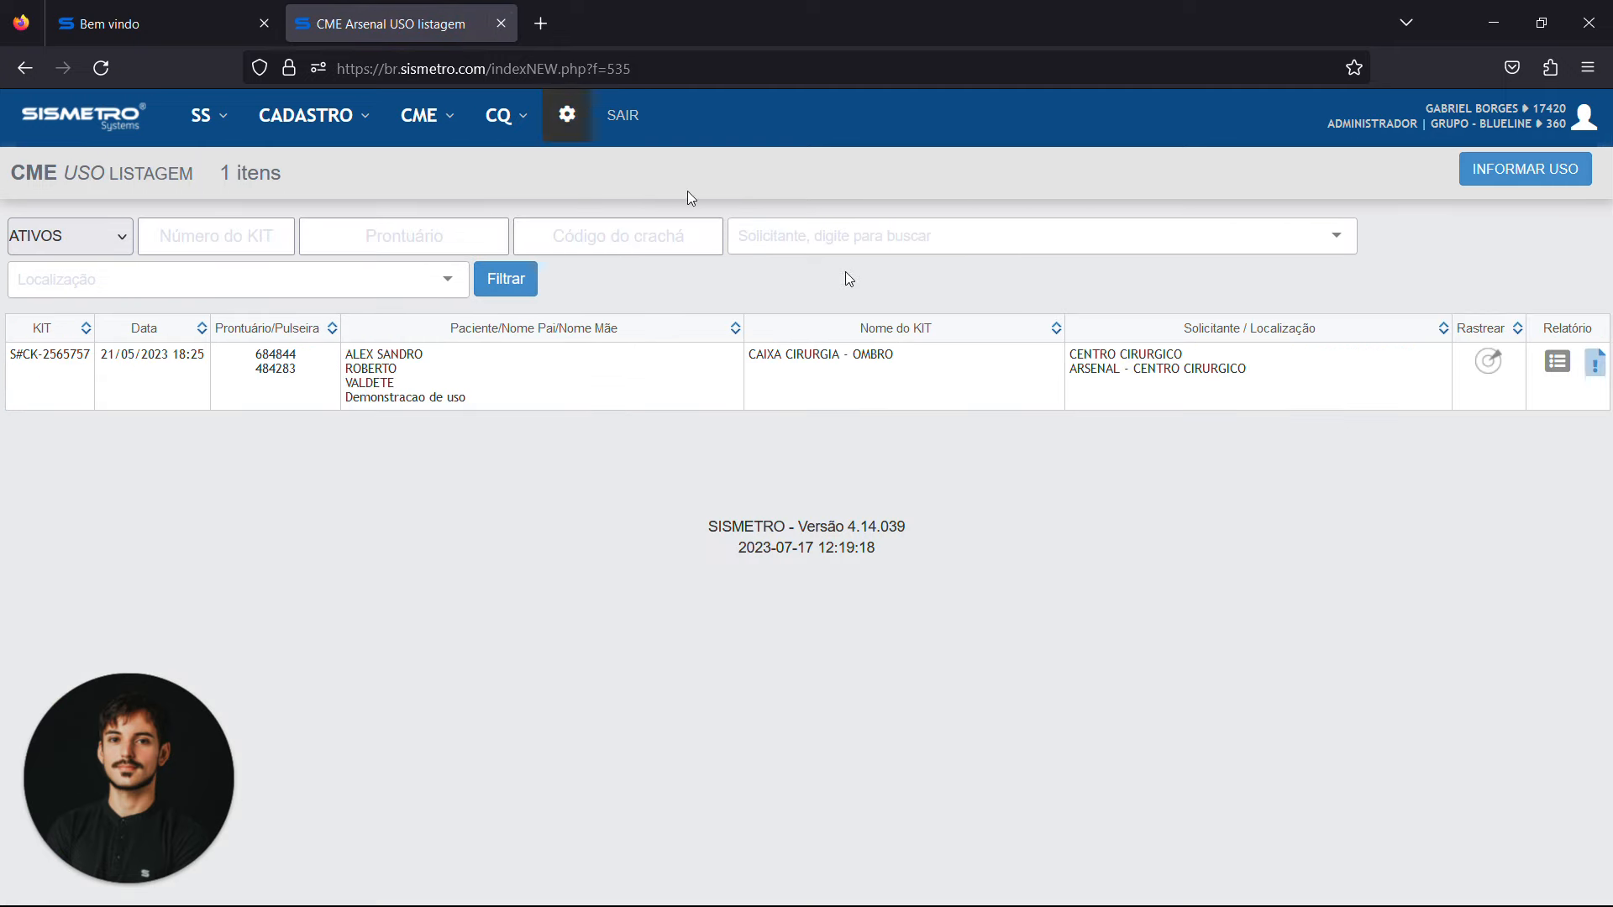
{"action": "left_click", "coordinate": [1528, 174]}
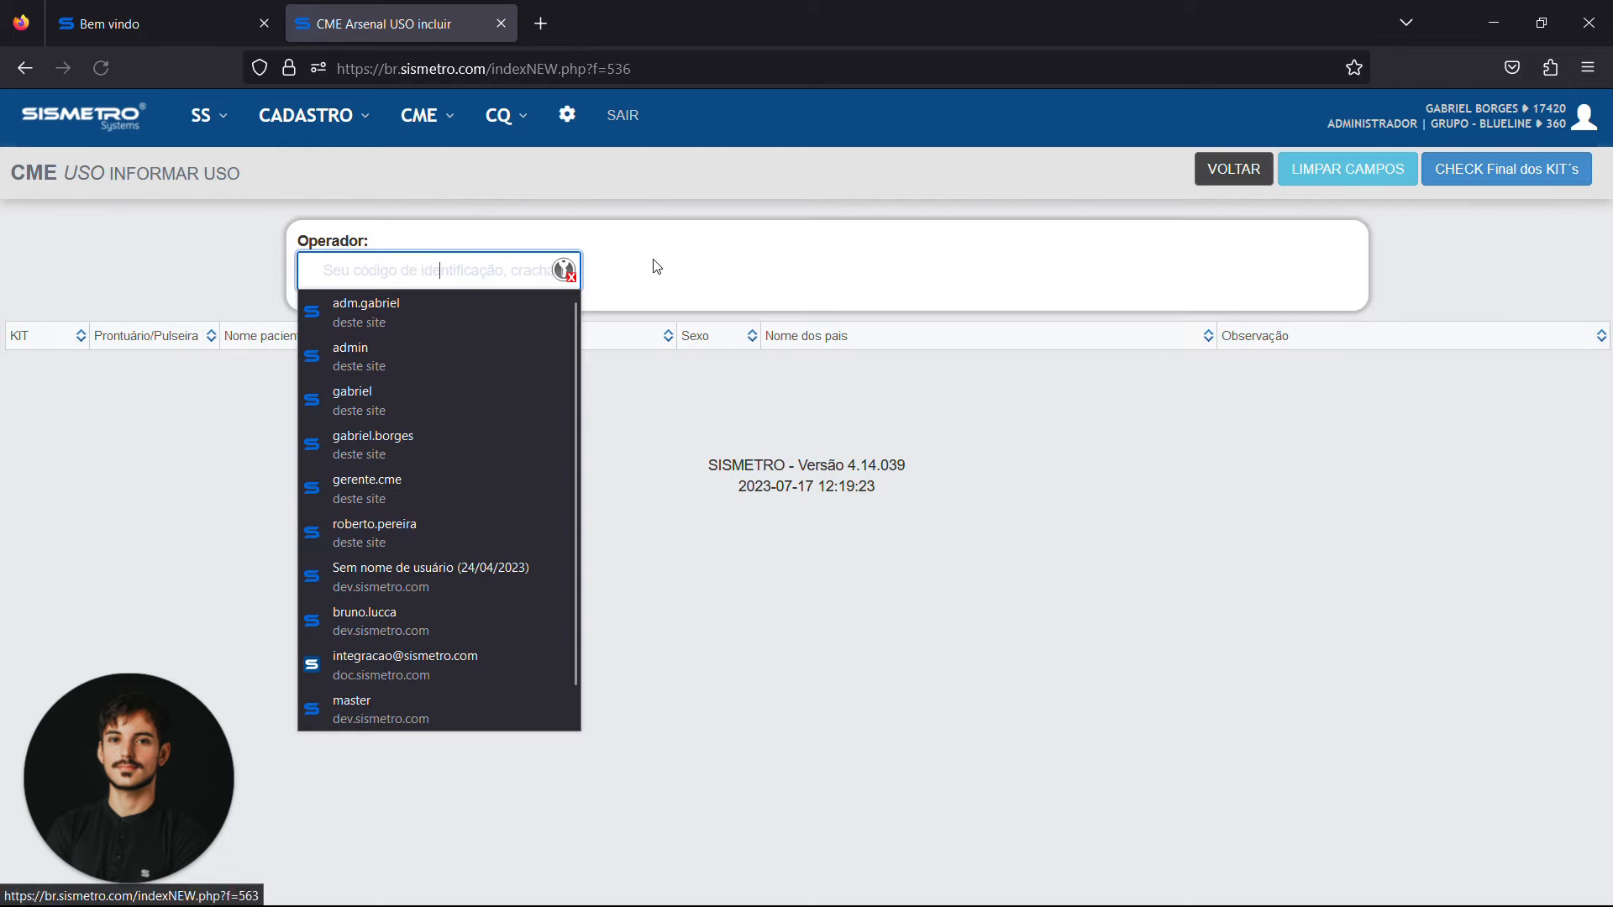
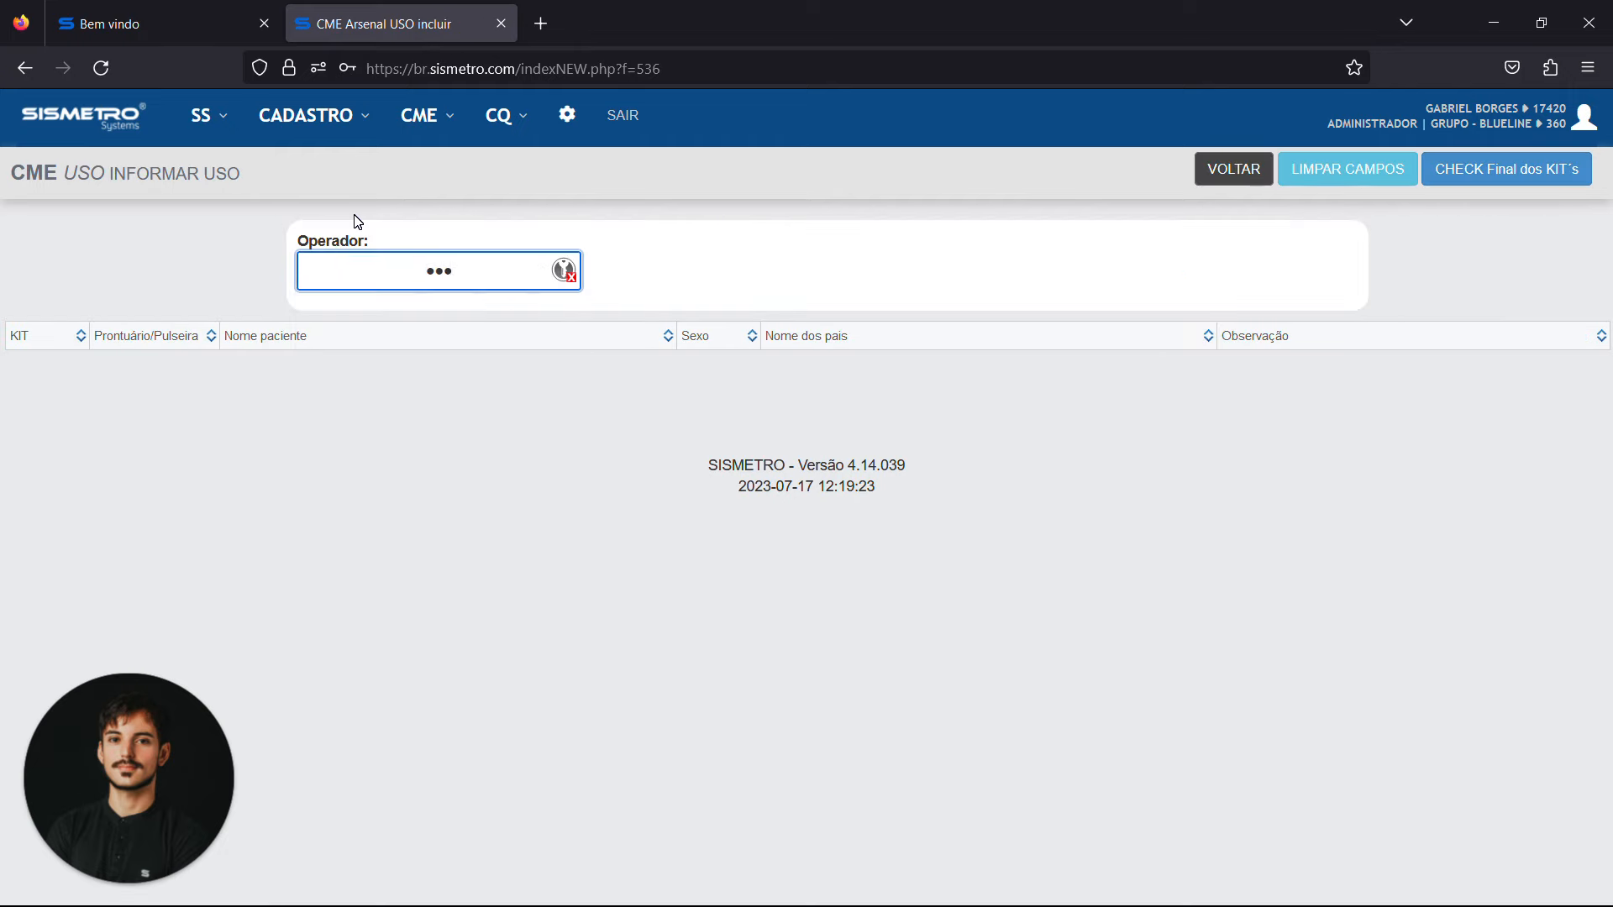
Enter the operator's identification code and set the usage record's observation to DEMONSTRACAO
{"action": "key", "text": "Return"}
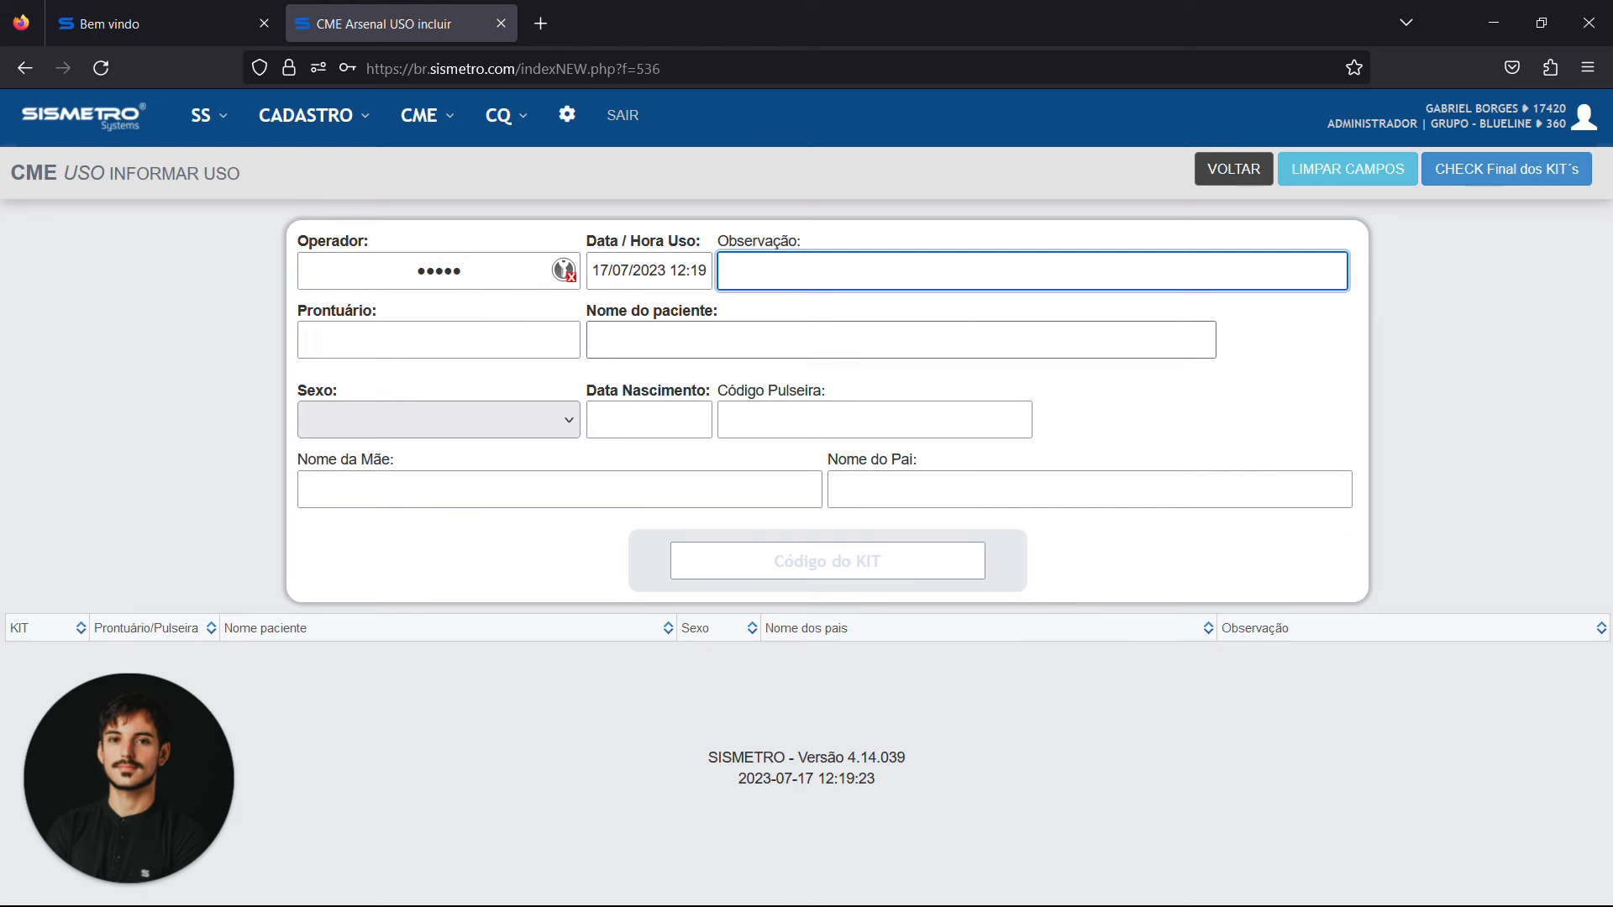
{"action": "type", "text": "DEMONSTRACAO"}
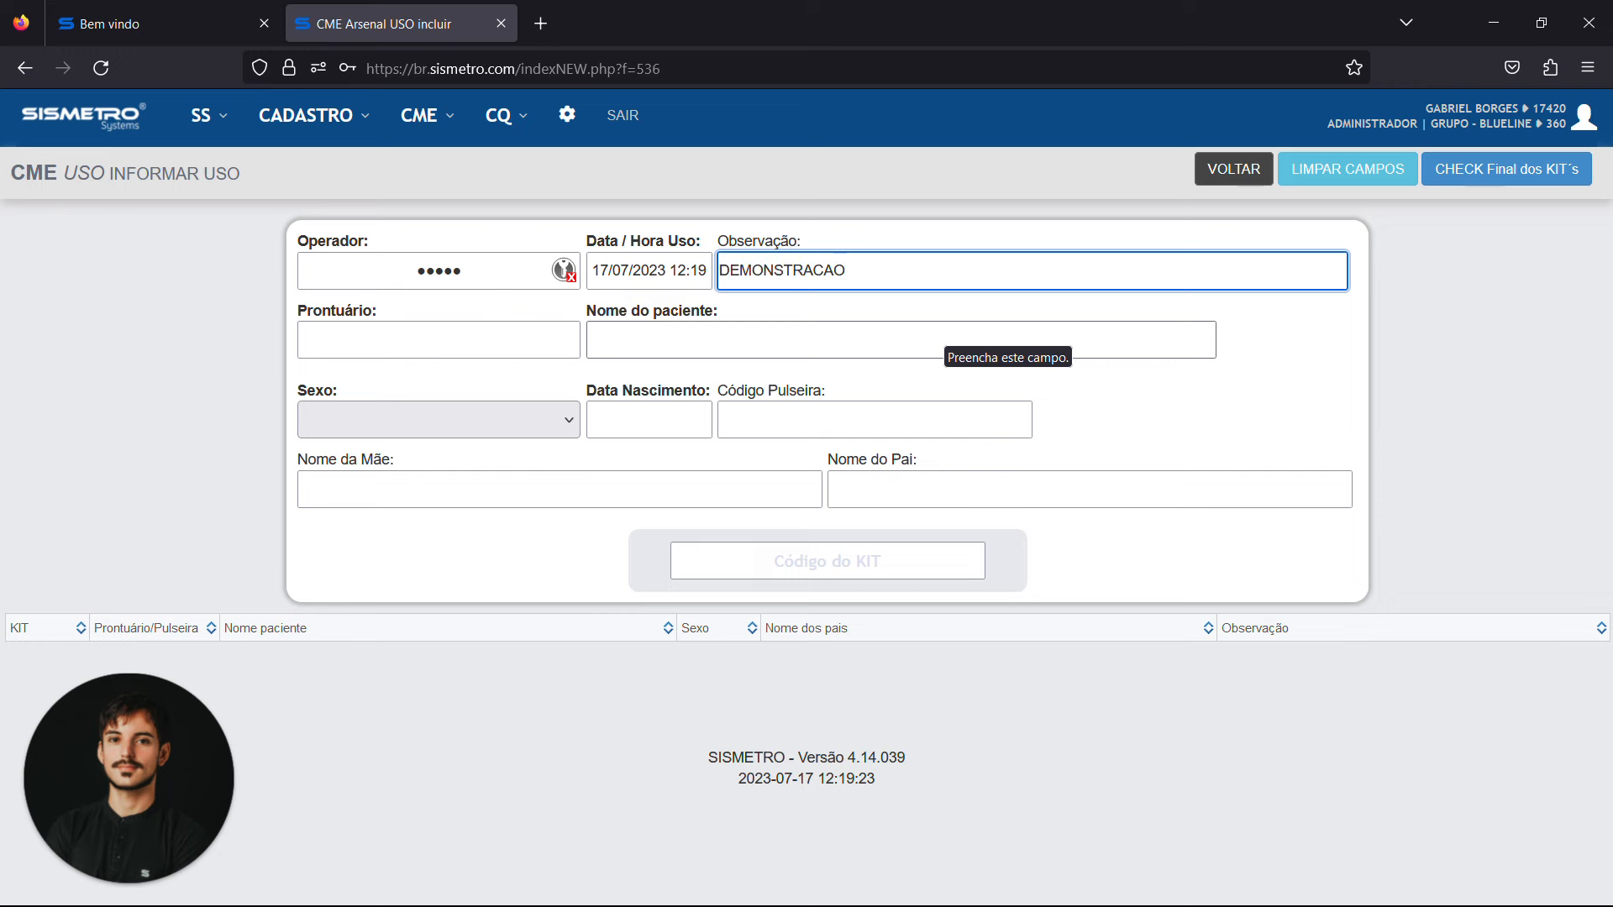
{"action": "key", "text": "Return"}
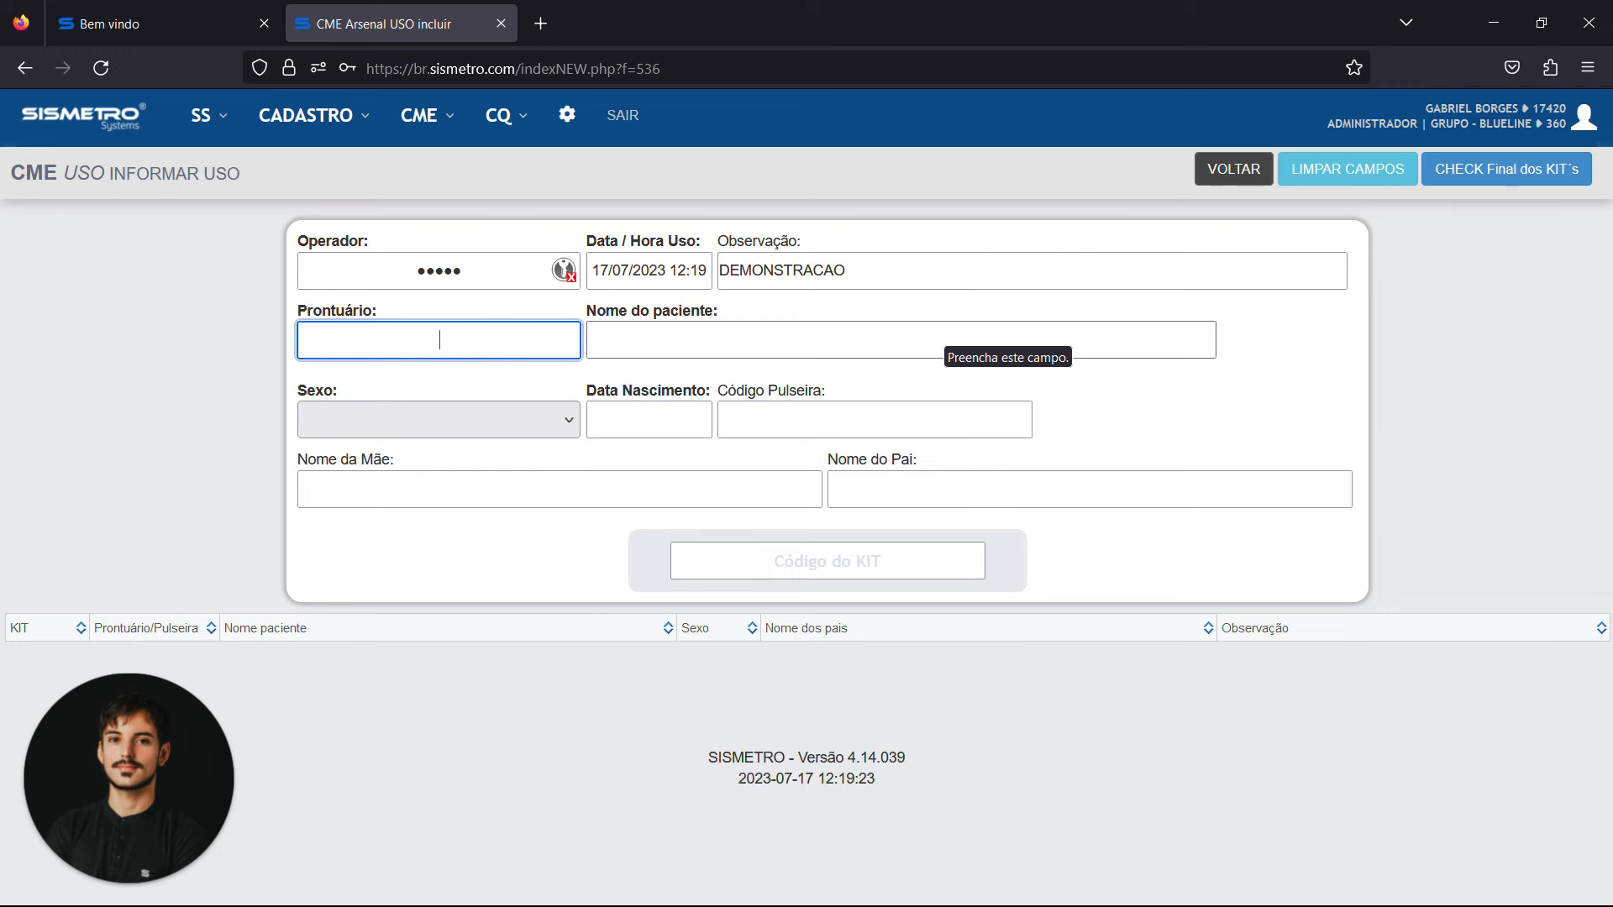
Fill in the patient's medical record number and full name, and set the sex to MASCULINO
{"action": "key", "text": "Return"}
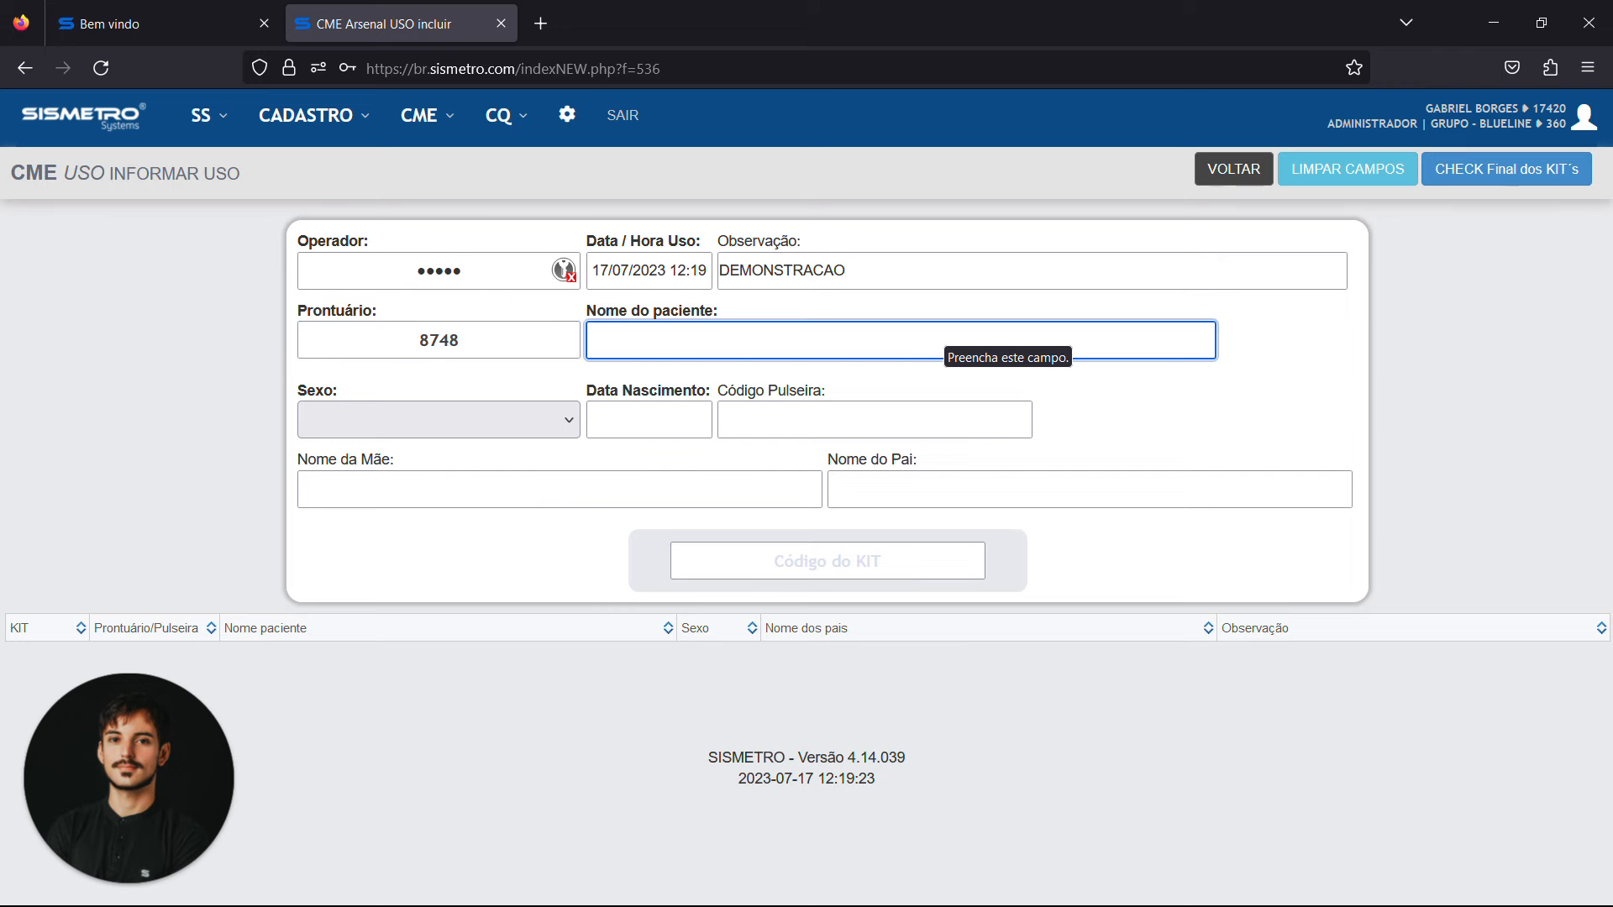
{"action": "key", "text": "Tab"}
{"action": "key", "text": "m"}
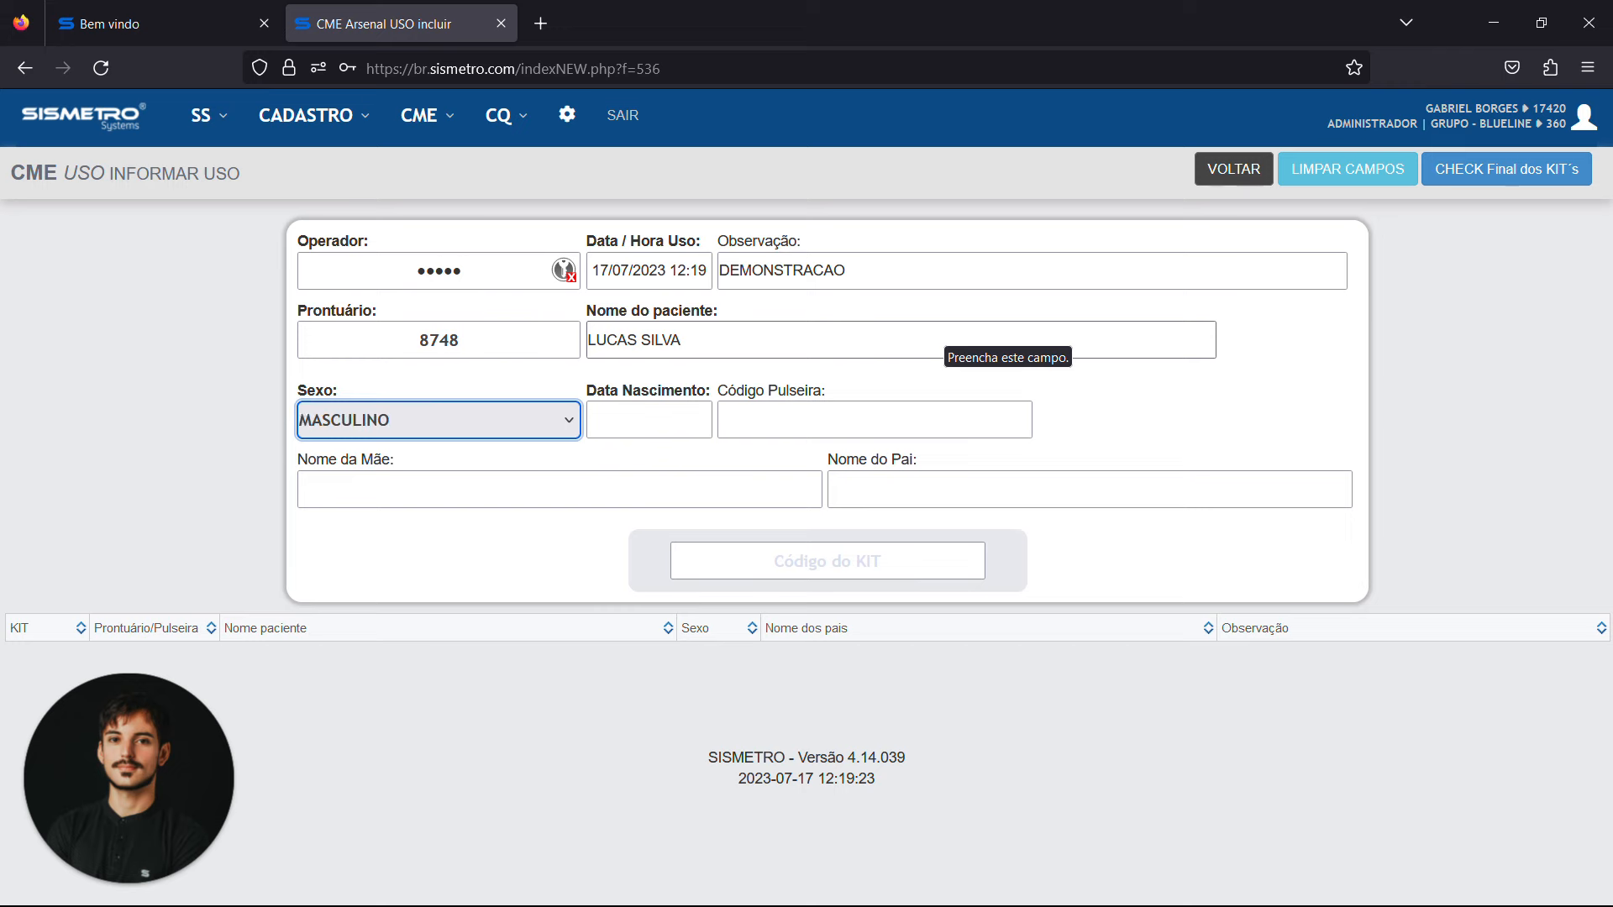
Enter the patient's date of birth and wristband code
{"action": "key", "text": "Tab"}
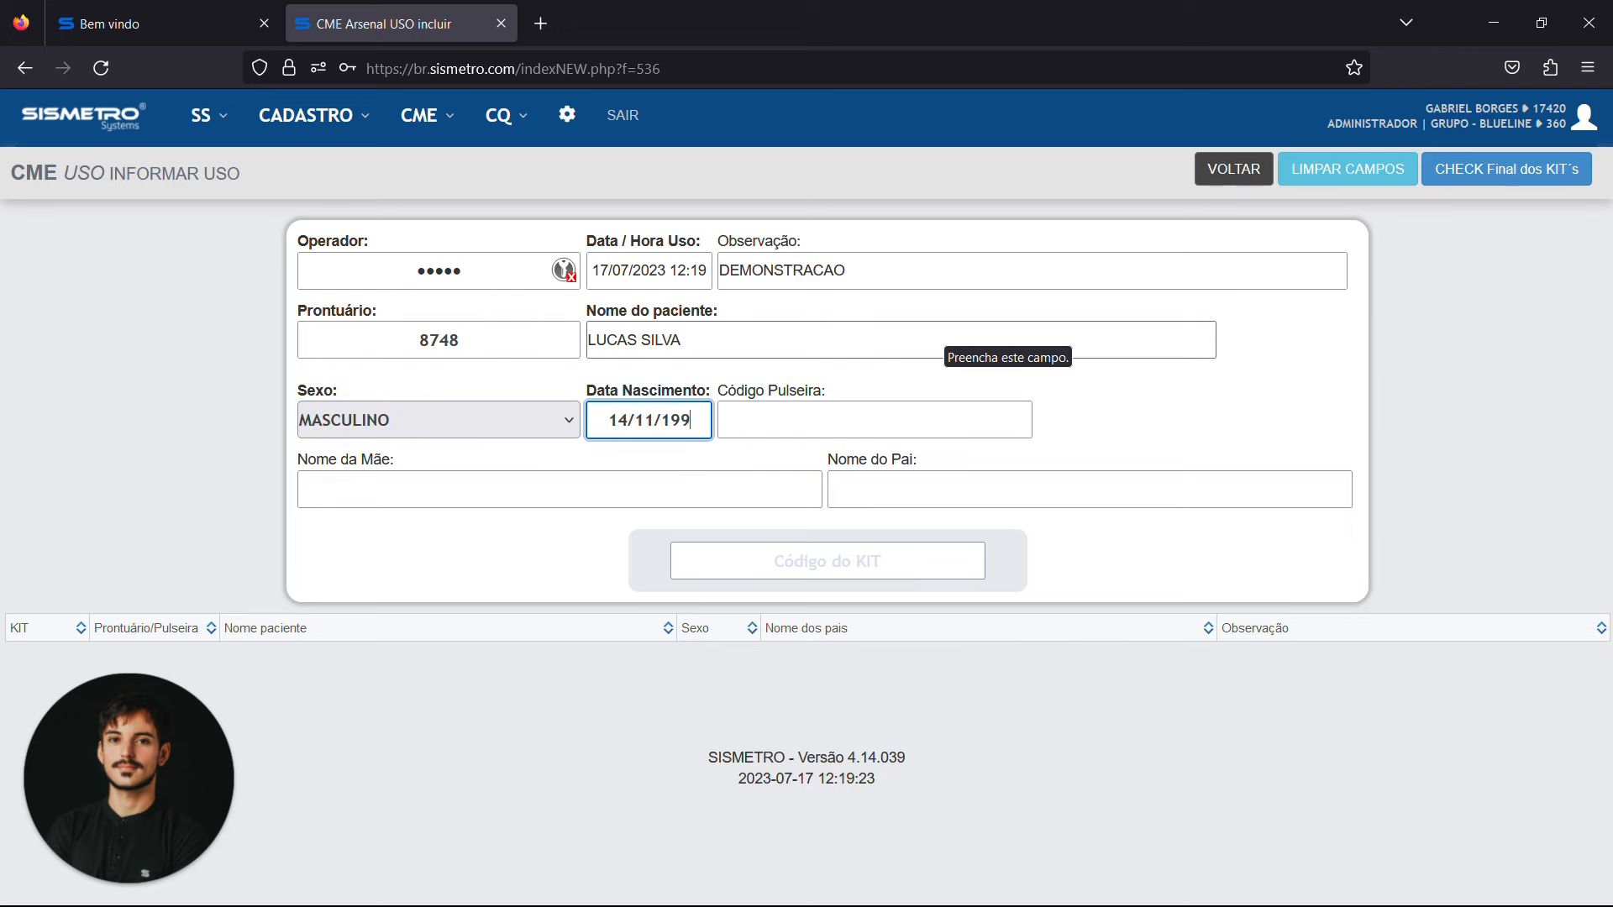
{"action": "key", "text": "Tab"}
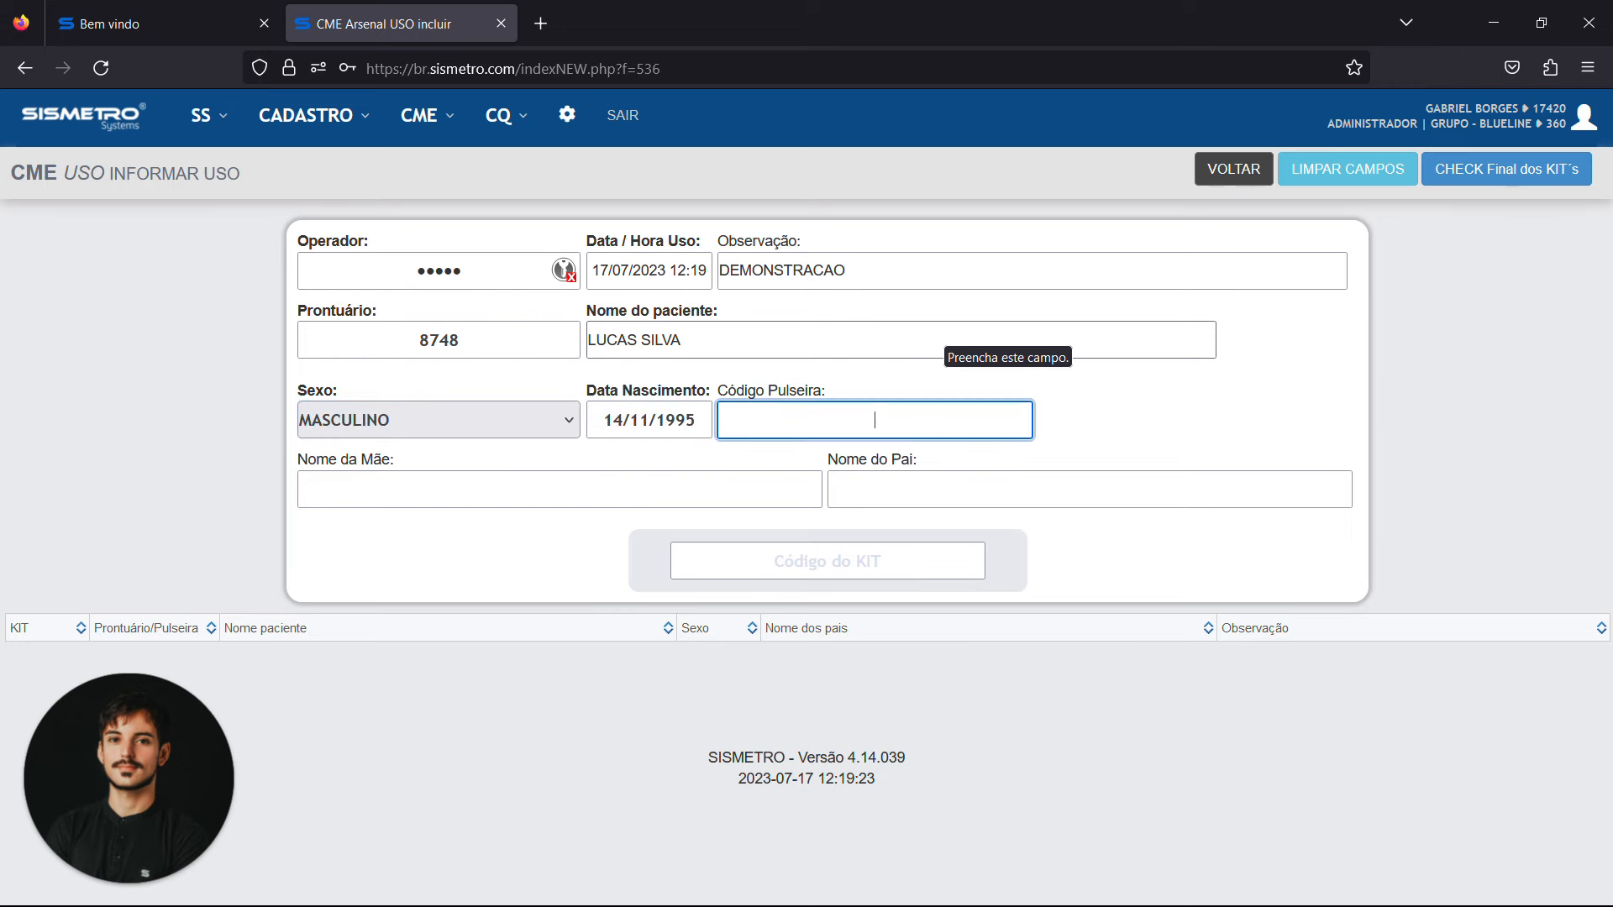
{"action": "key", "text": "Tab"}
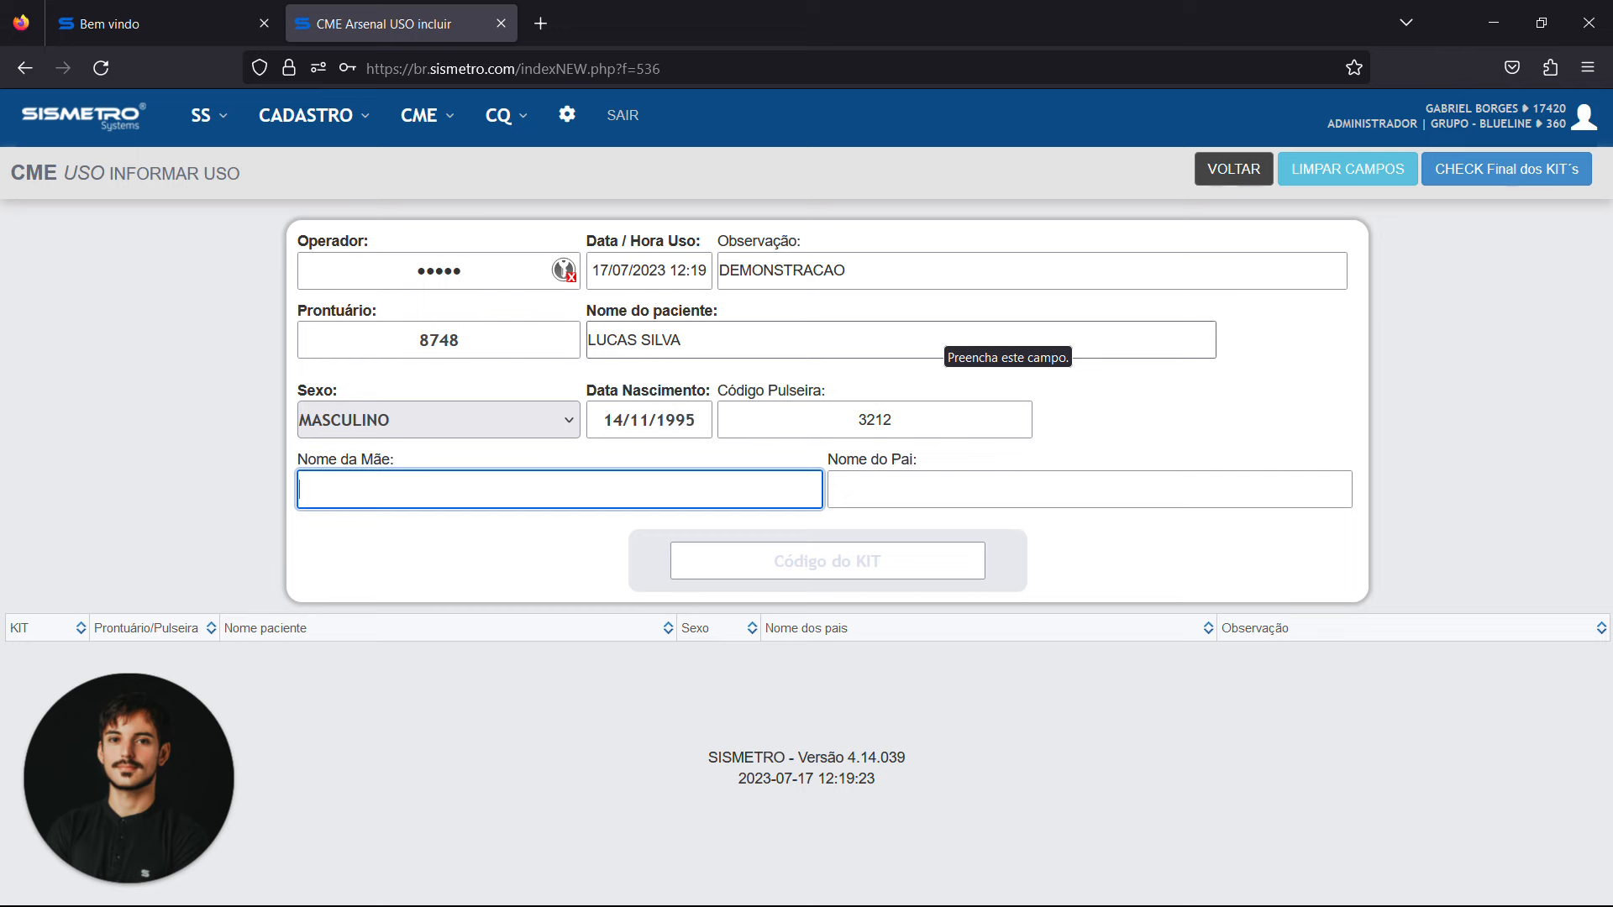
Fill in the names of the patient's mother and father
{"action": "type", "text": "CLAUDIA"}
{"action": "key", "text": "Tab"}
{"action": "type", "text": "ROBERTO"}
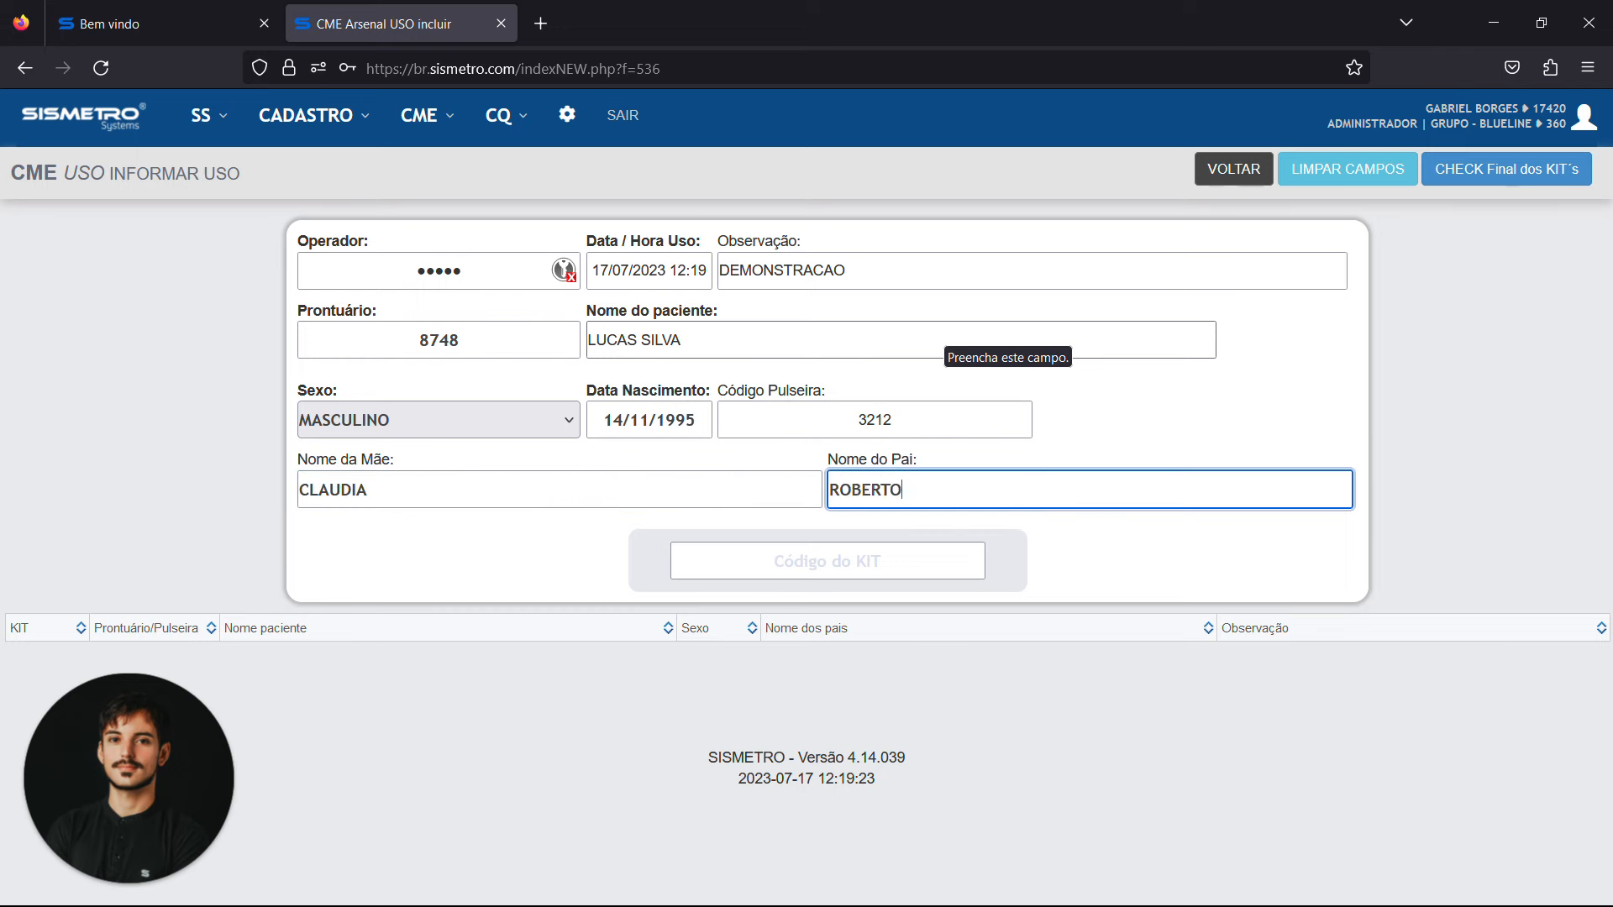
Register the usage of the kit with code S#CK-2665265 for this patient
{"action": "key", "text": "Tab"}
{"action": "type", "text": "S#CK-2665265"}
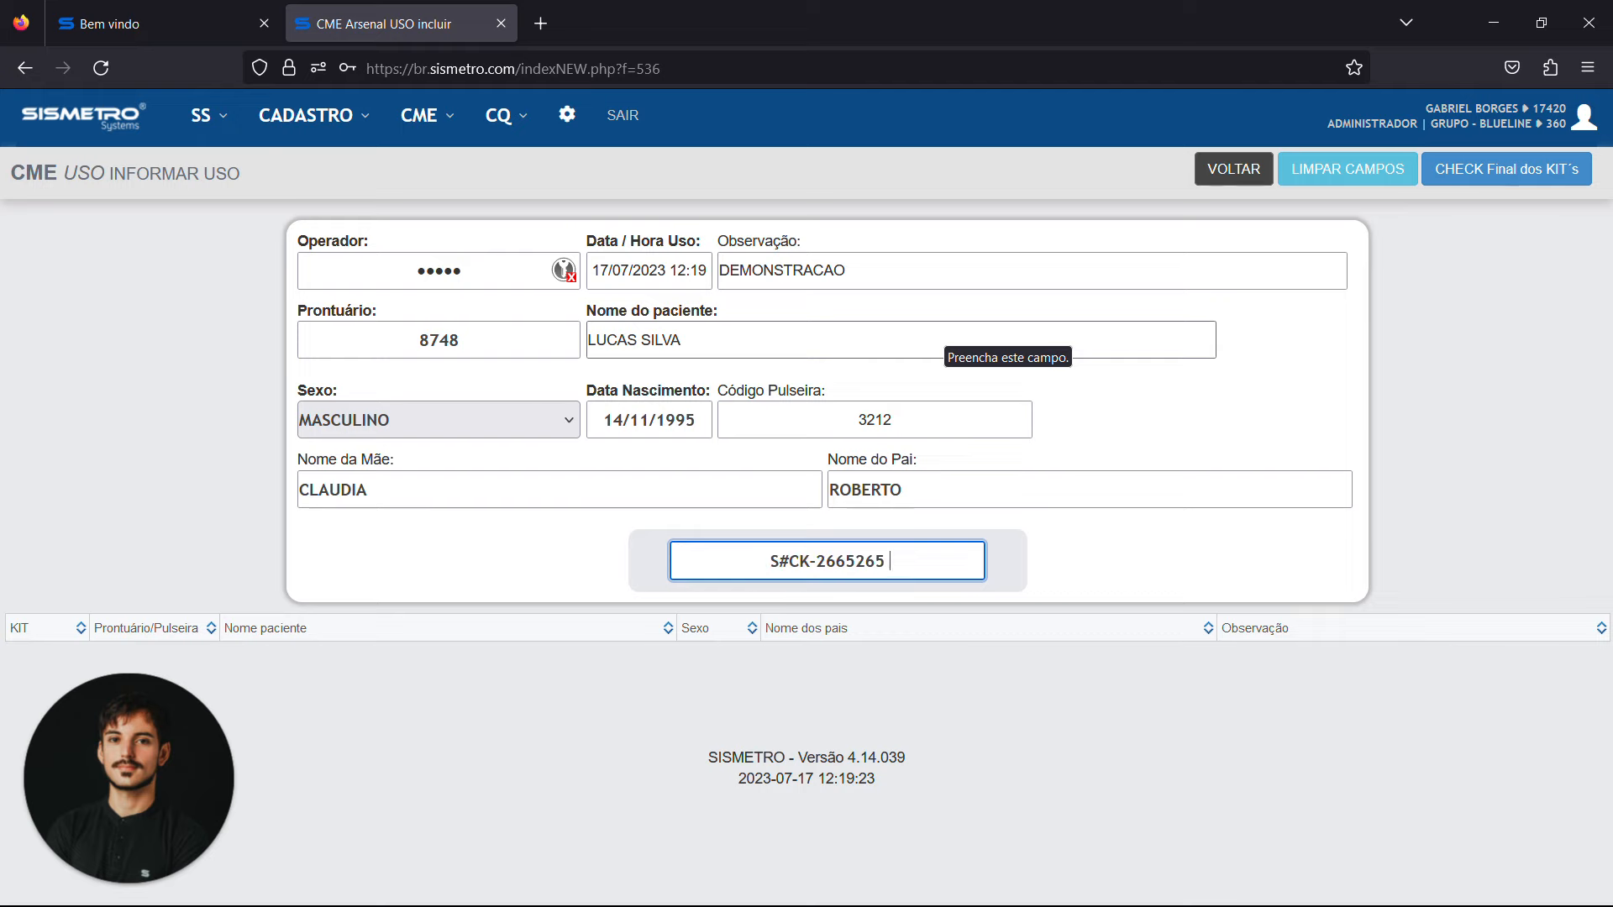
{"action": "key", "text": "Return"}
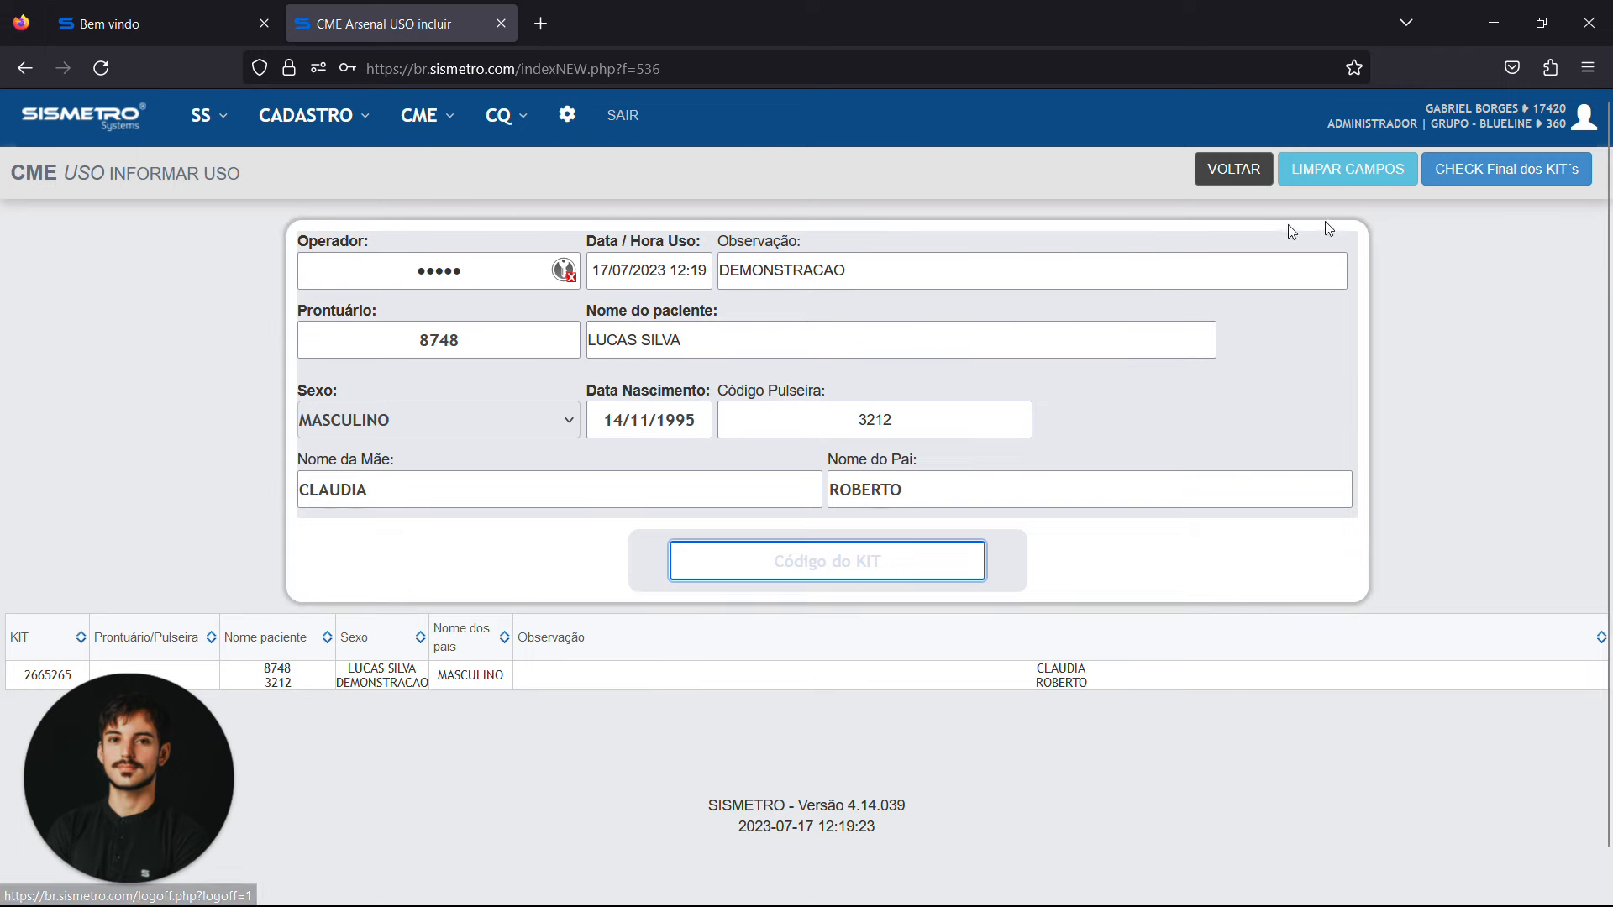
Return to the CME usage listing, declining to save the password
{"action": "left_click", "coordinate": [457, 130]}
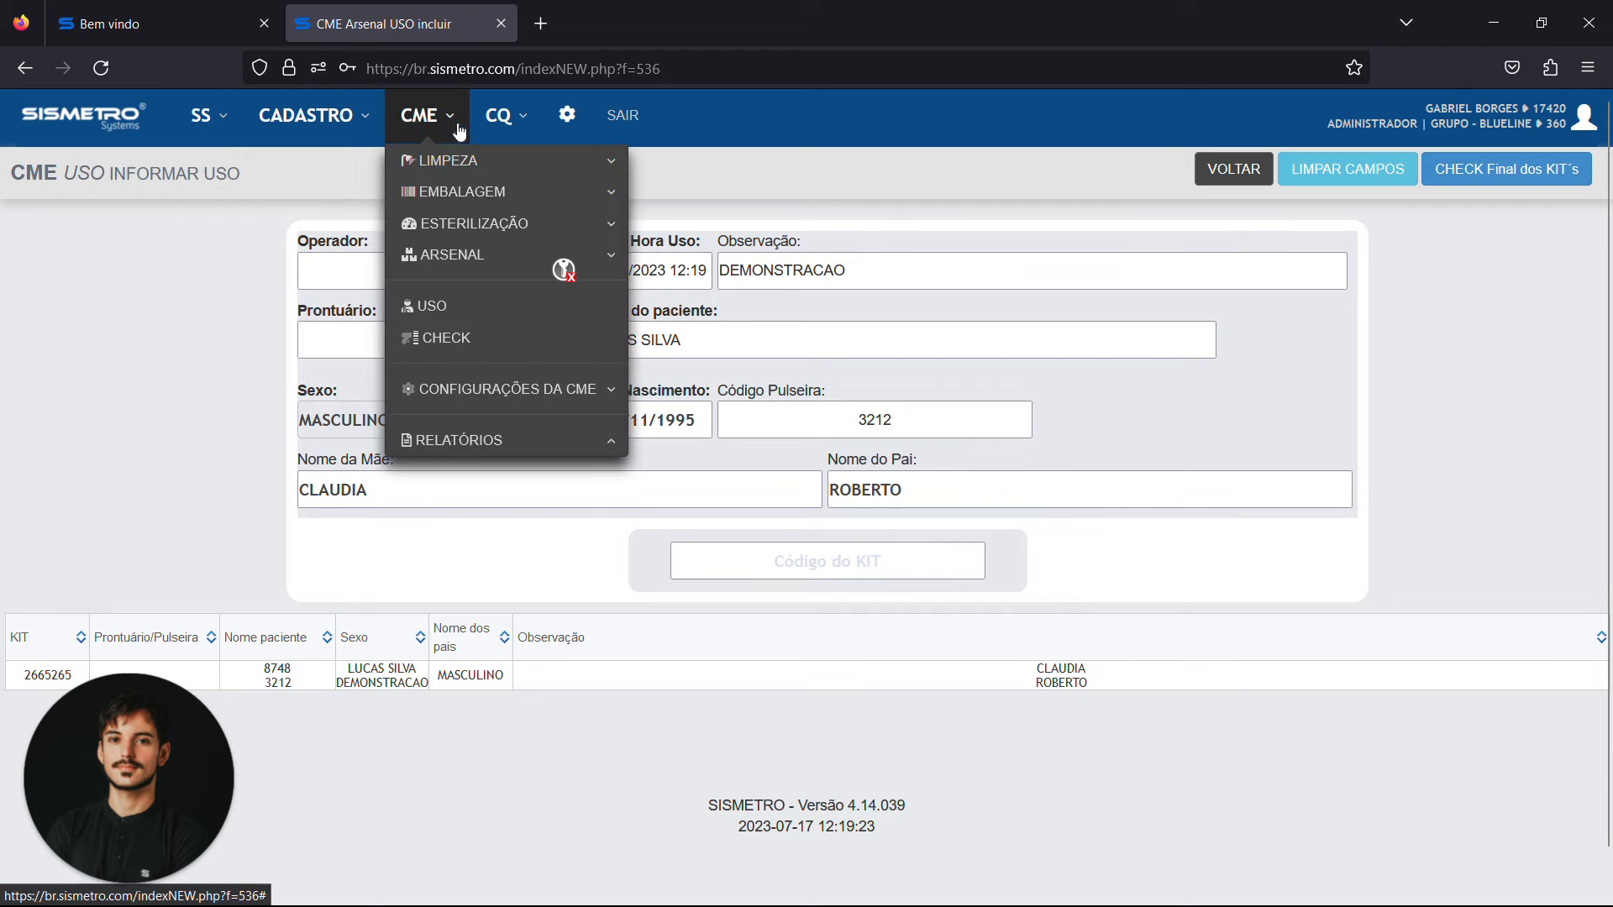
{"action": "left_click", "coordinate": [504, 311]}
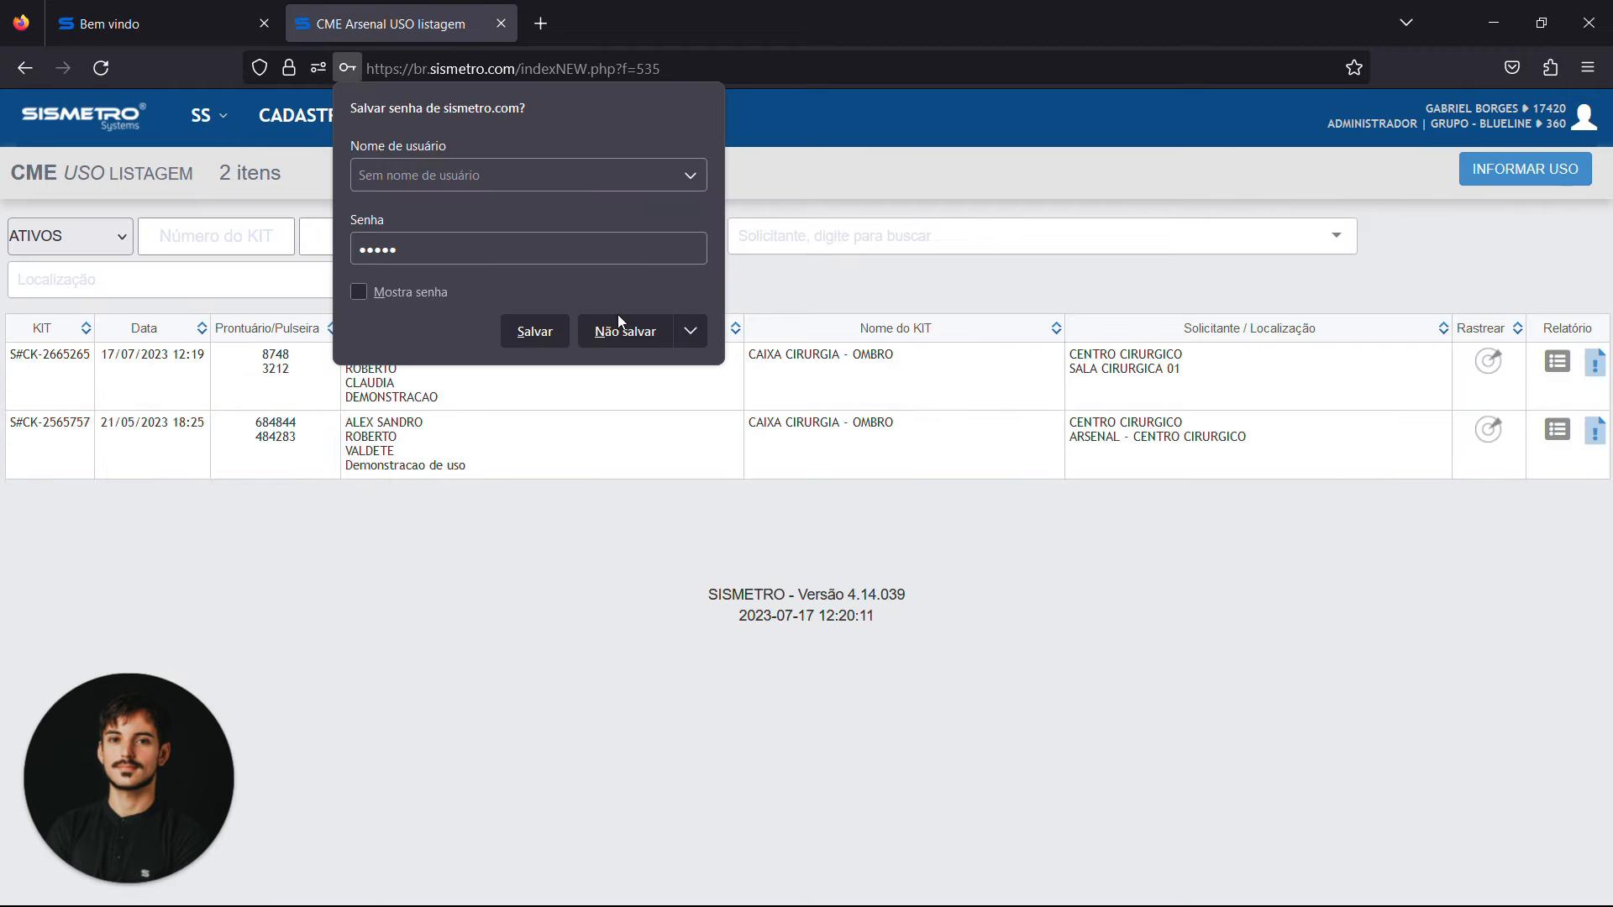
{"action": "left_click", "coordinate": [620, 329]}
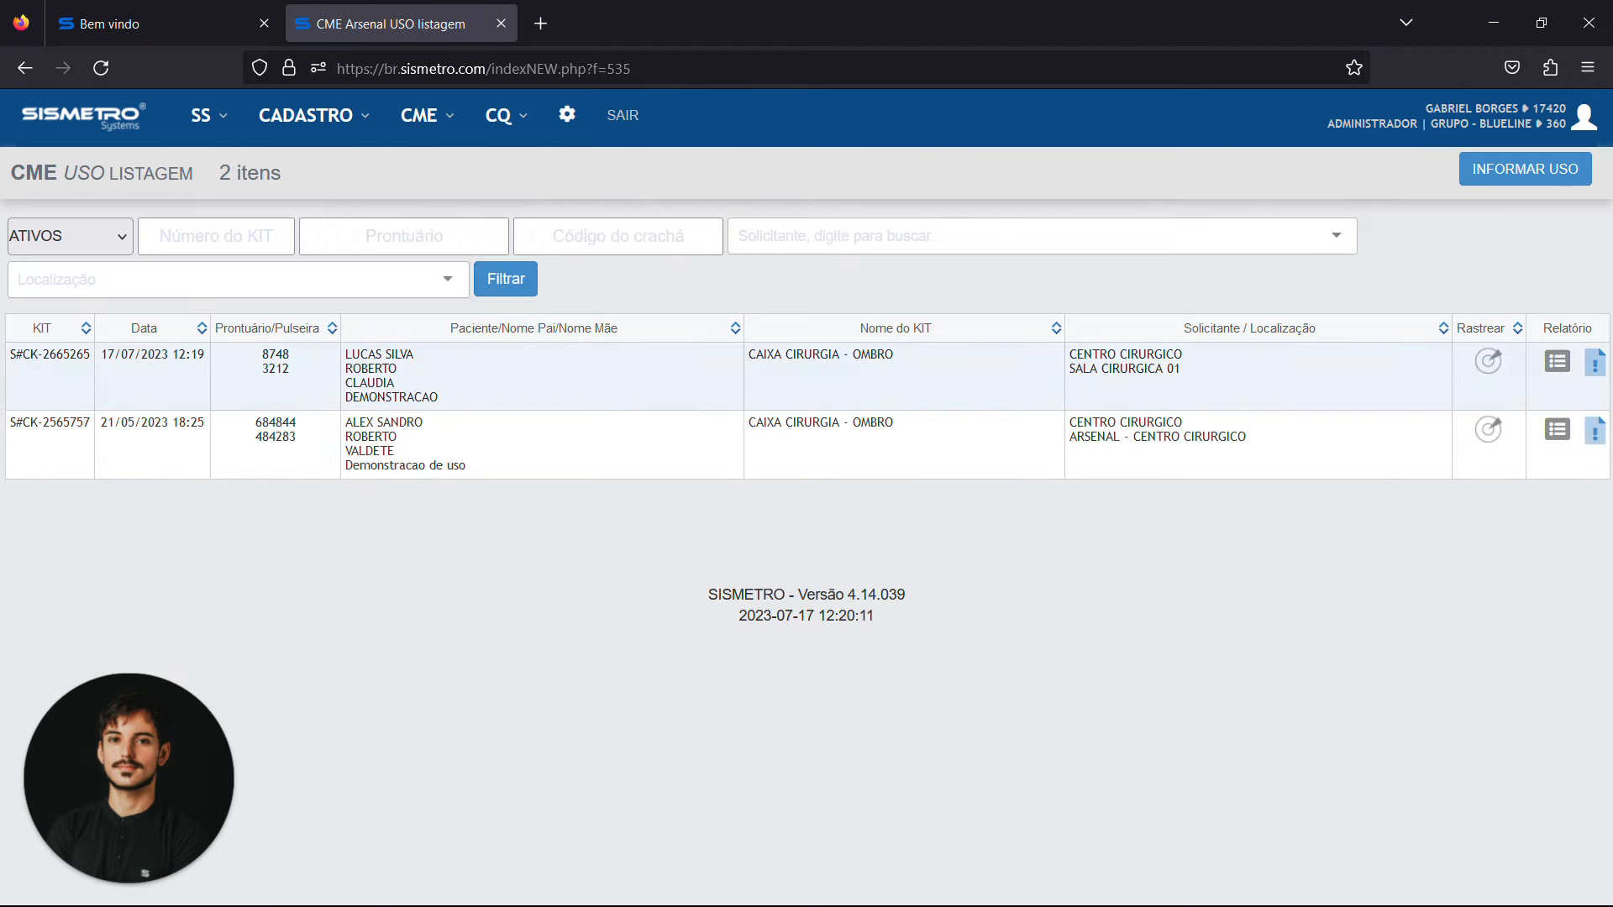
Highlight the patient details, record and wristband numbers, observation, requester and location in the usage entry for kit S#CK-2665265
{"action": "double_click", "coordinate": [364, 354]}
{"action": "double_click", "coordinate": [275, 355]}
{"action": "double_click", "coordinate": [275, 369]}
{"action": "left_click_drag", "start_coordinate": [368, 369], "coordinate": [366, 383]}
{"action": "double_click", "coordinate": [392, 397]}
{"action": "triple_click", "coordinate": [836, 373]}
{"action": "left_click_drag", "start_coordinate": [1092, 354], "coordinate": [1203, 382]}
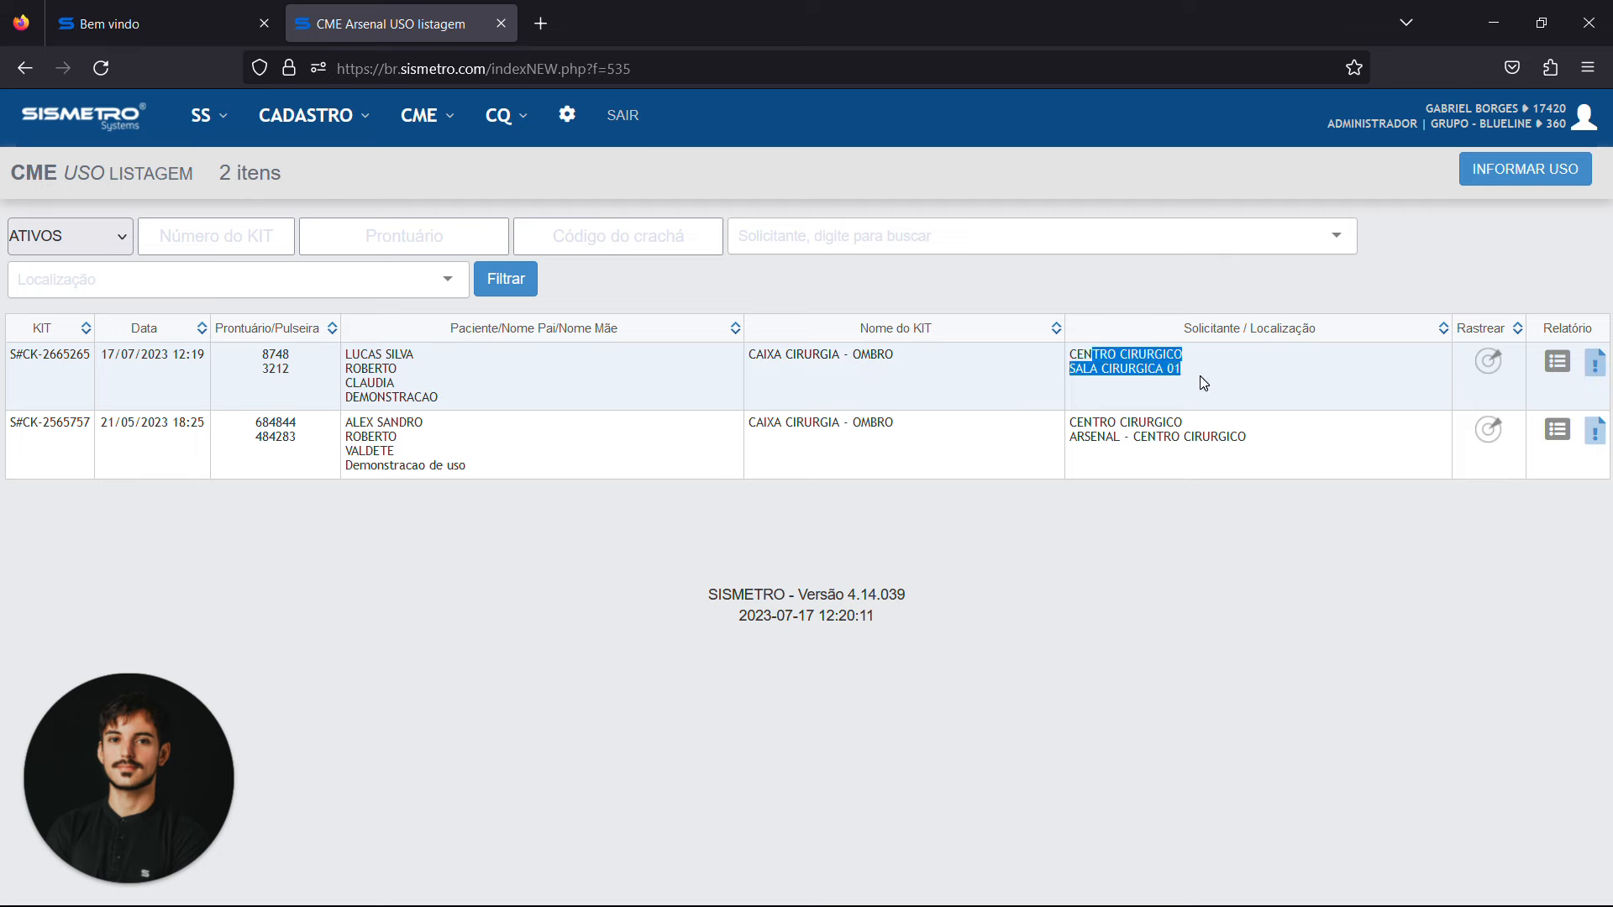
Review the traceability report of kit S#CK-2665265, highlighting its dates, lot numbers and sterilization cycle, and close the report
{"action": "left_click", "coordinate": [1574, 365]}
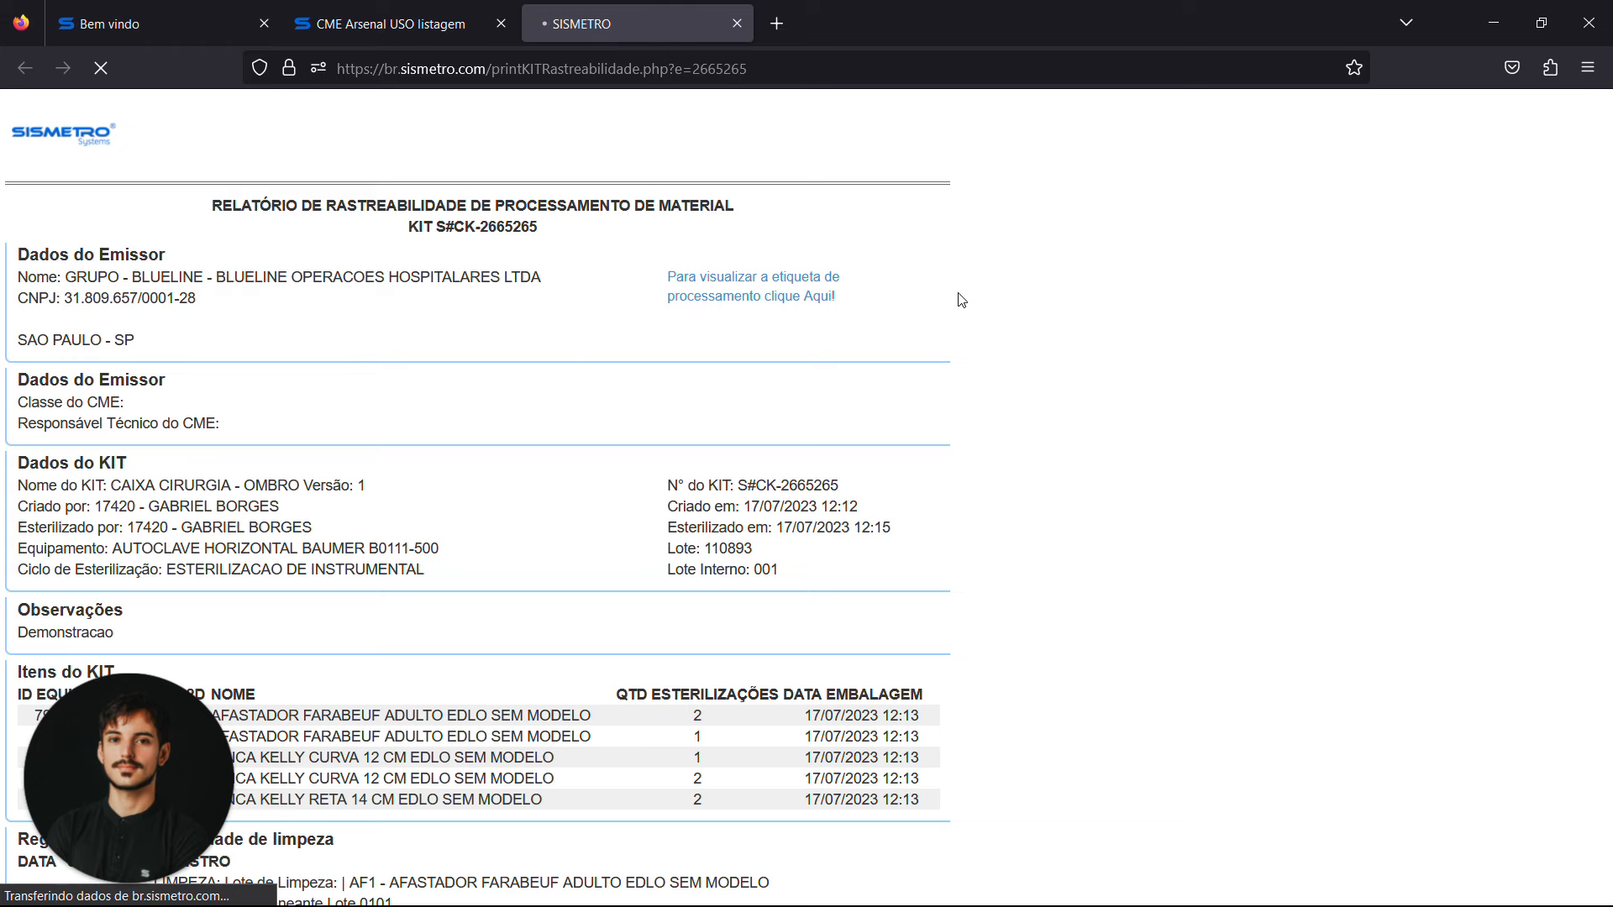
{"action": "scroll", "coordinate": [961, 300], "scroll_direction": "down", "scroll_amount": 2}
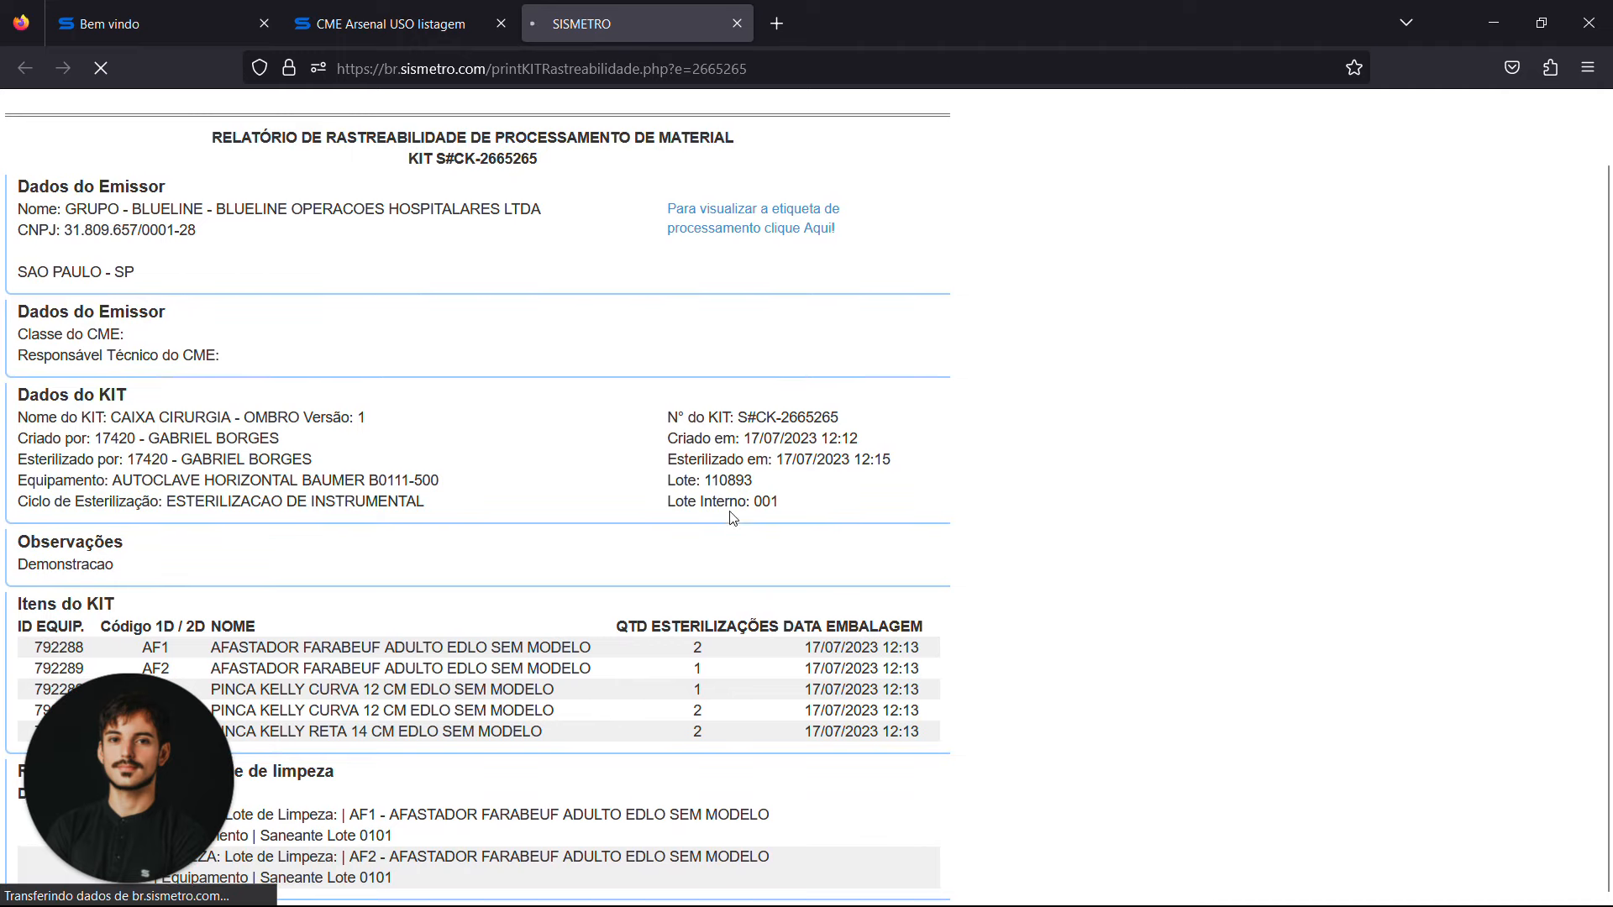
{"action": "left_click_drag", "start_coordinate": [734, 438], "coordinate": [861, 478]}
{"action": "double_click", "coordinate": [765, 502]}
{"action": "double_click", "coordinate": [298, 501]}
{"action": "left_click", "coordinate": [644, 517]}
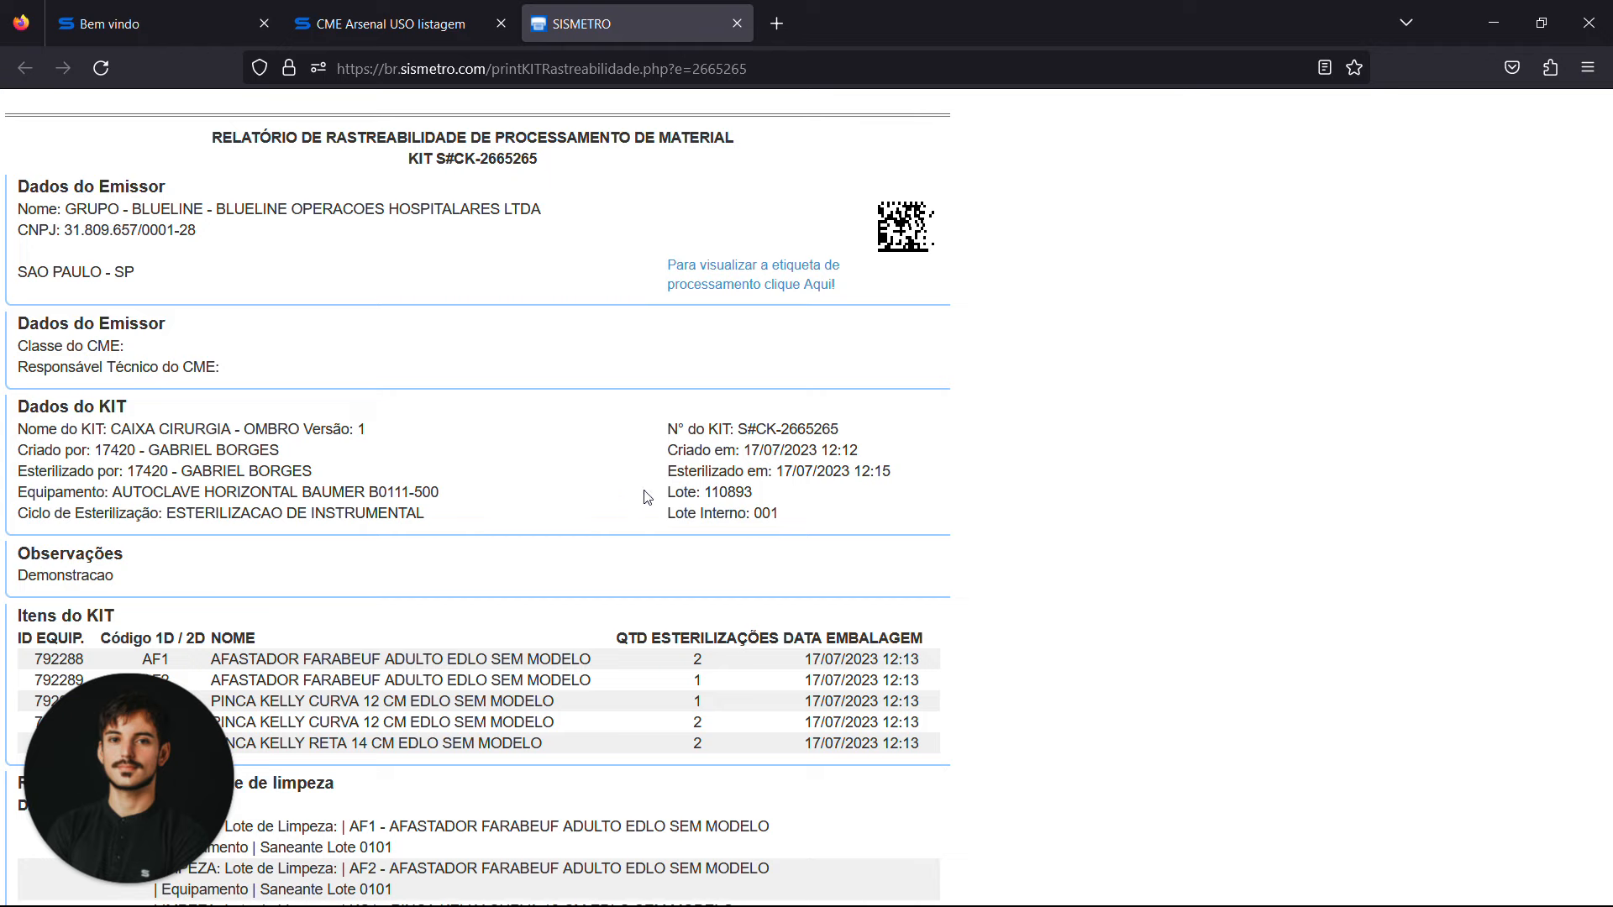
{"action": "left_click", "coordinate": [737, 24]}
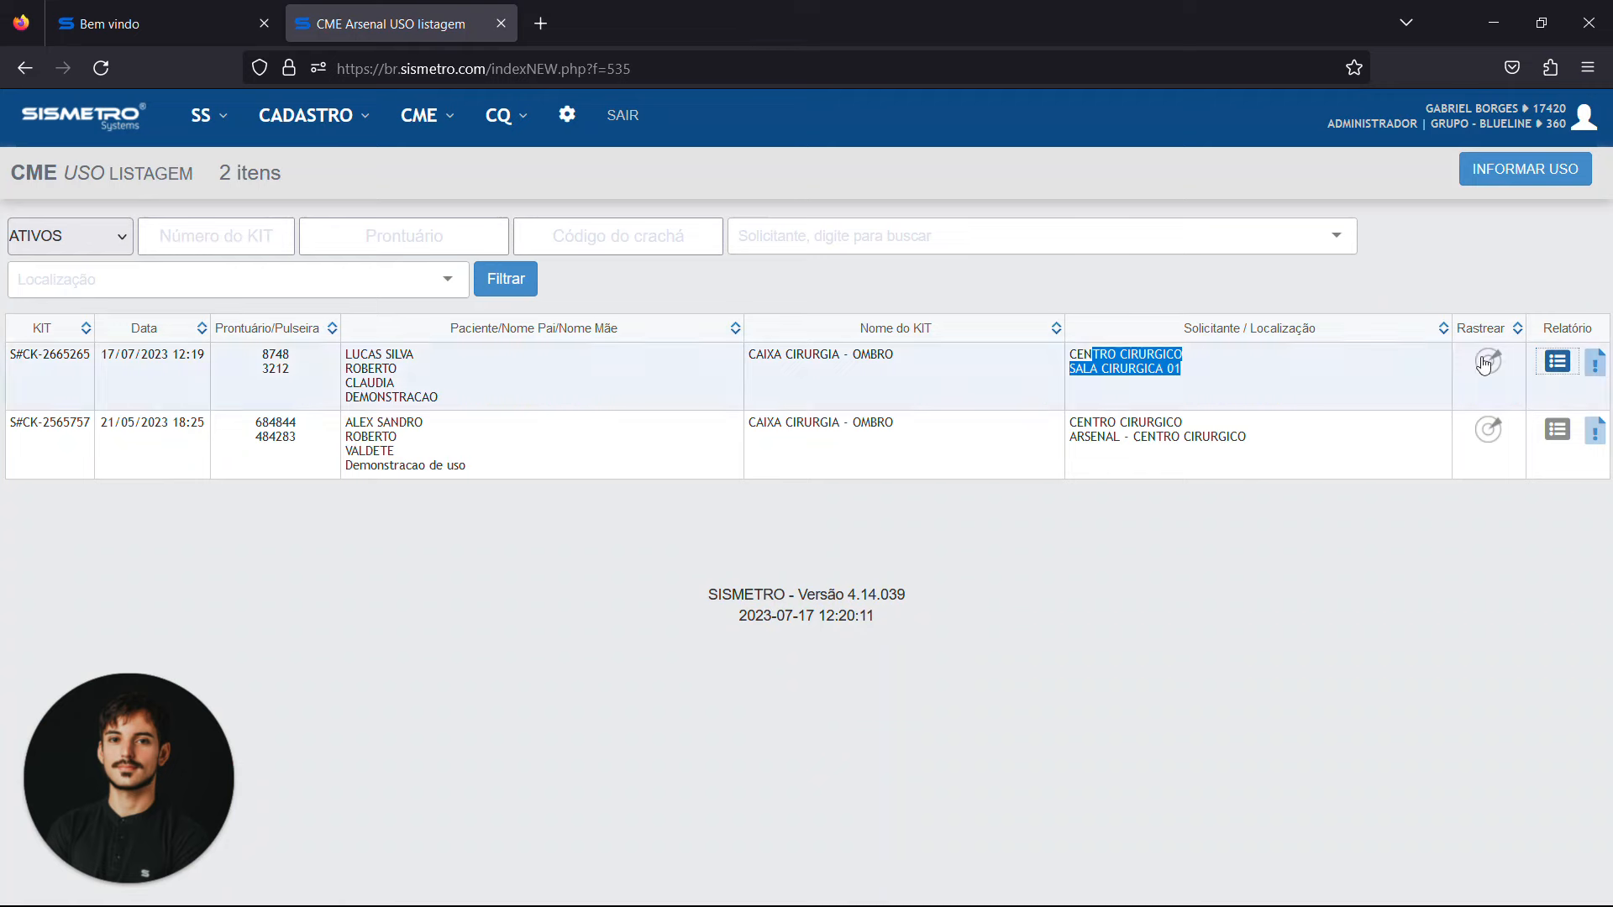
{"action": "left_click", "coordinate": [1555, 346]}
Open the CME packaging listing and filter it by the Fechados status
{"action": "left_click", "coordinate": [399, 109]}
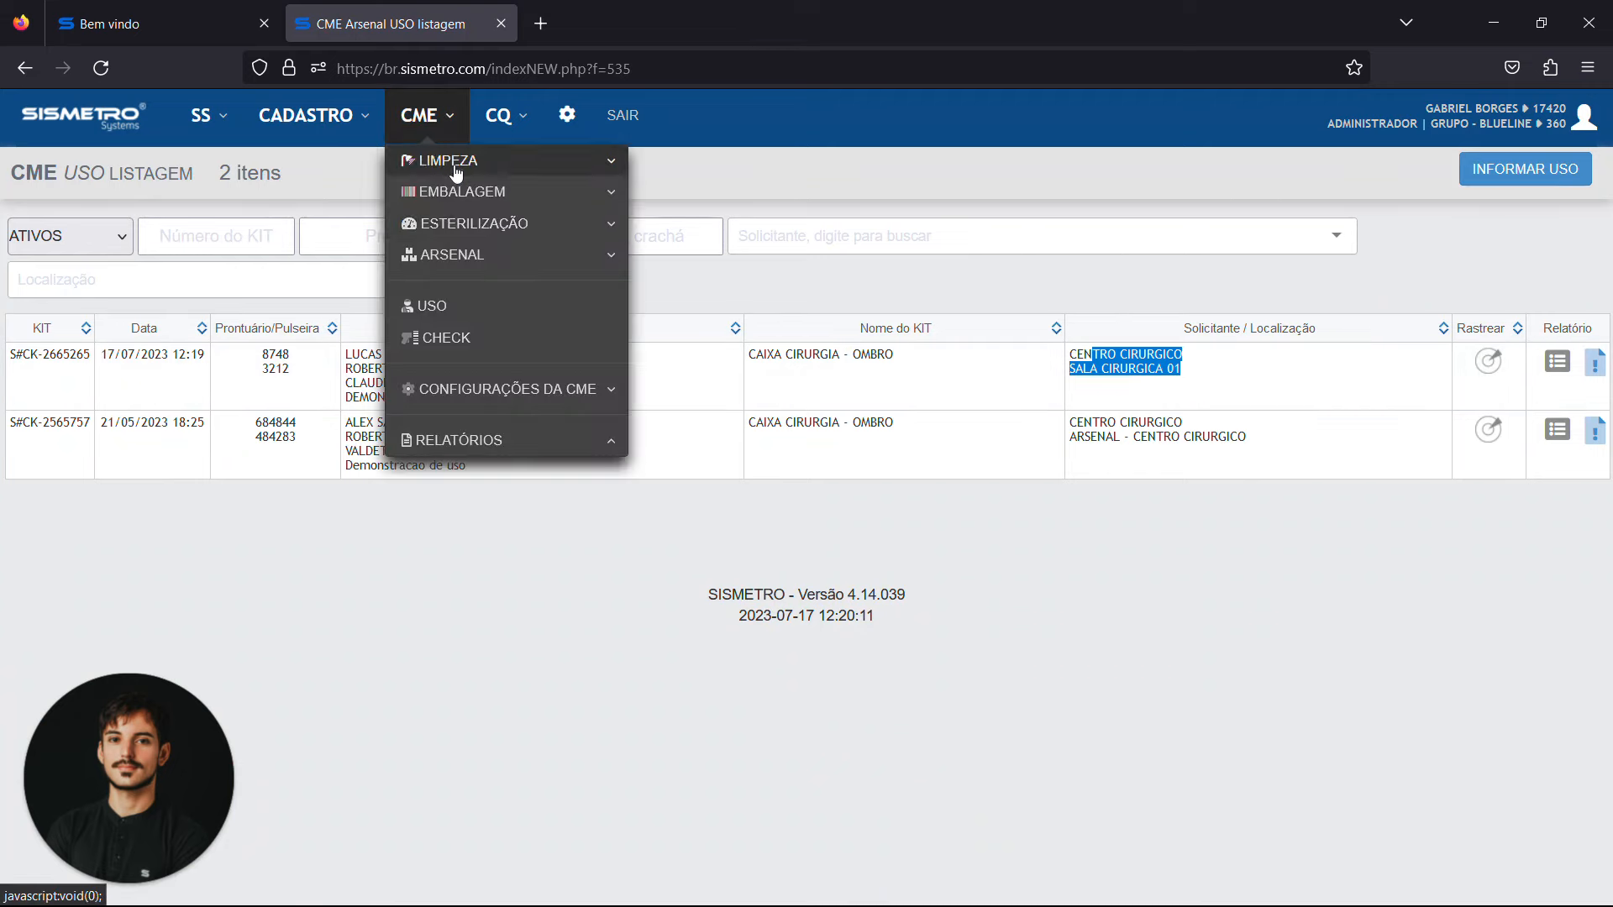
{"action": "mouse_move", "coordinate": [588, 194]}
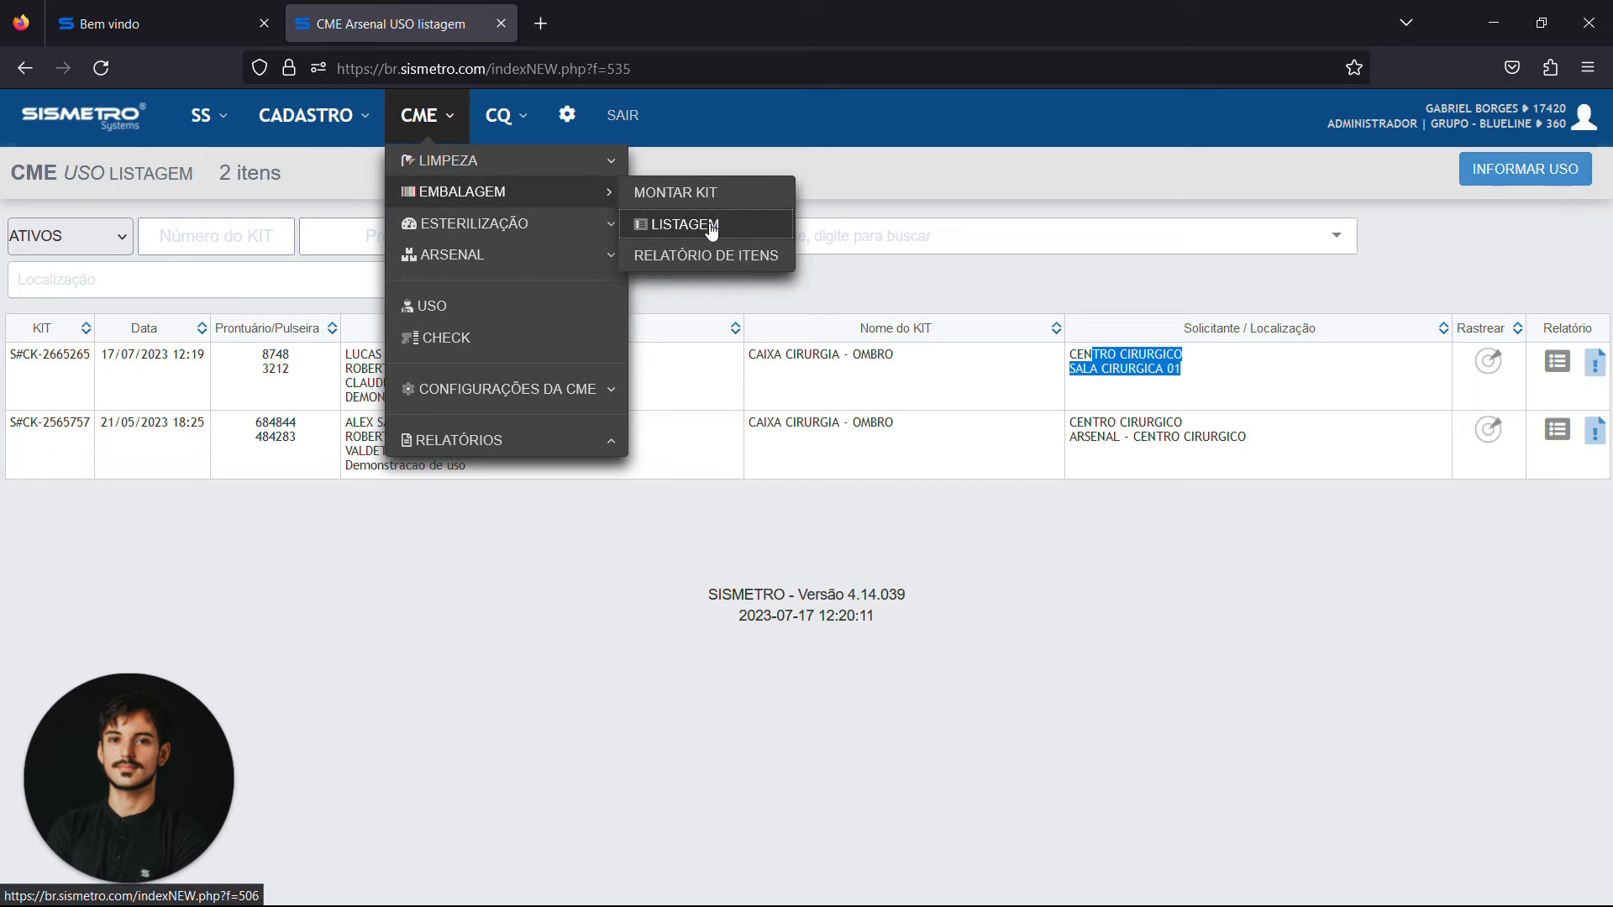
{"action": "left_click", "coordinate": [707, 222]}
{"action": "left_click", "coordinate": [79, 261]}
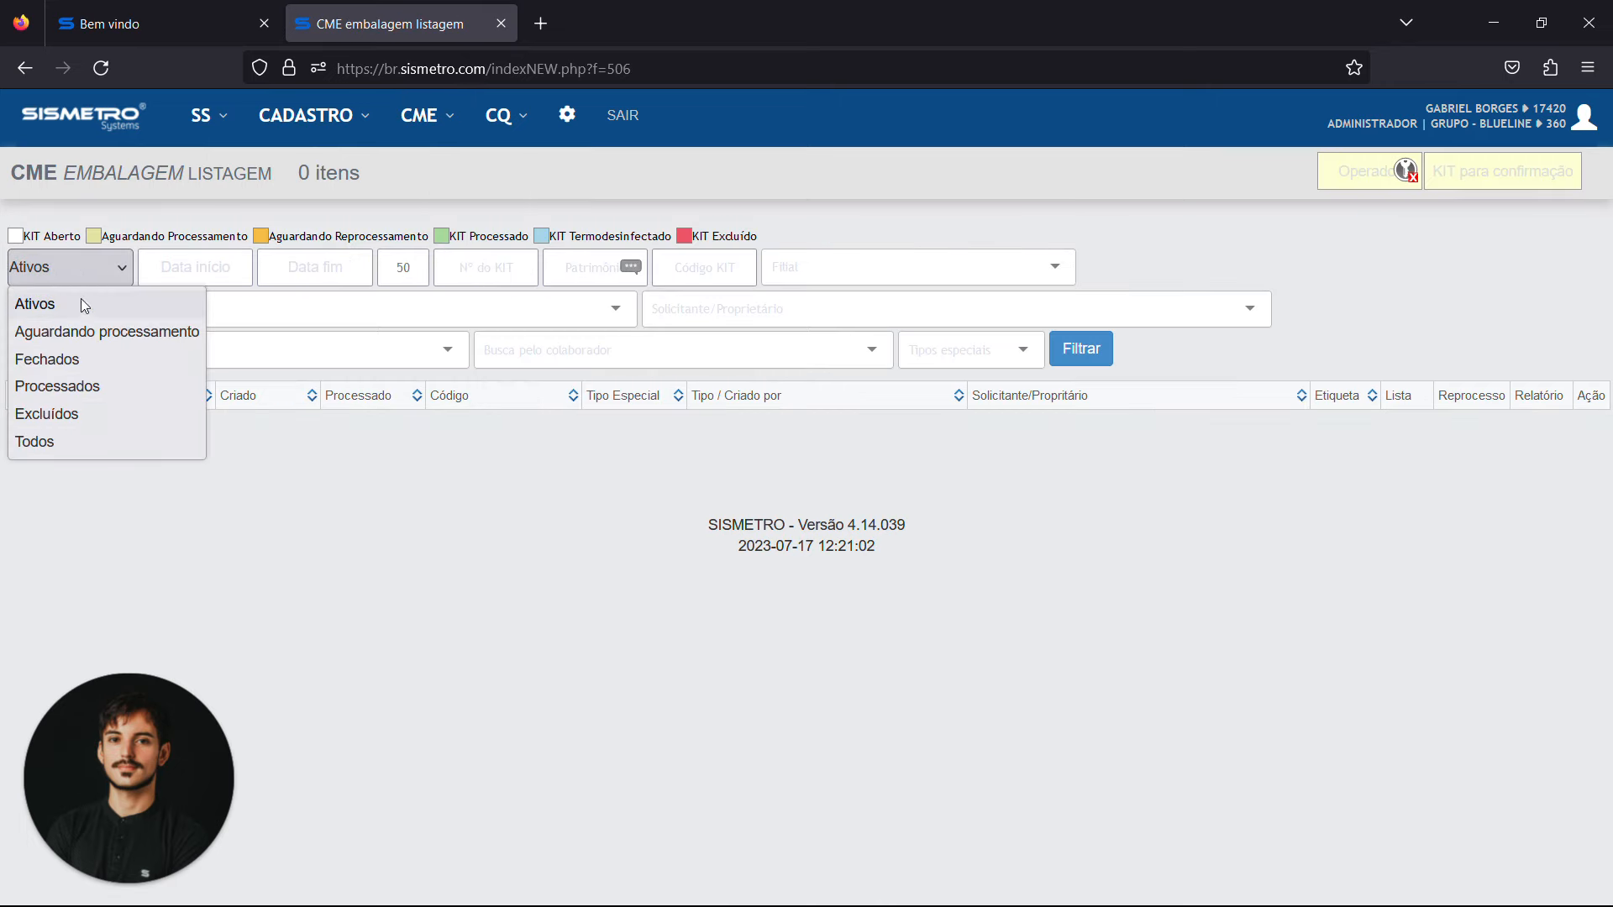
{"action": "left_click", "coordinate": [101, 359]}
{"action": "left_click", "coordinate": [1102, 352]}
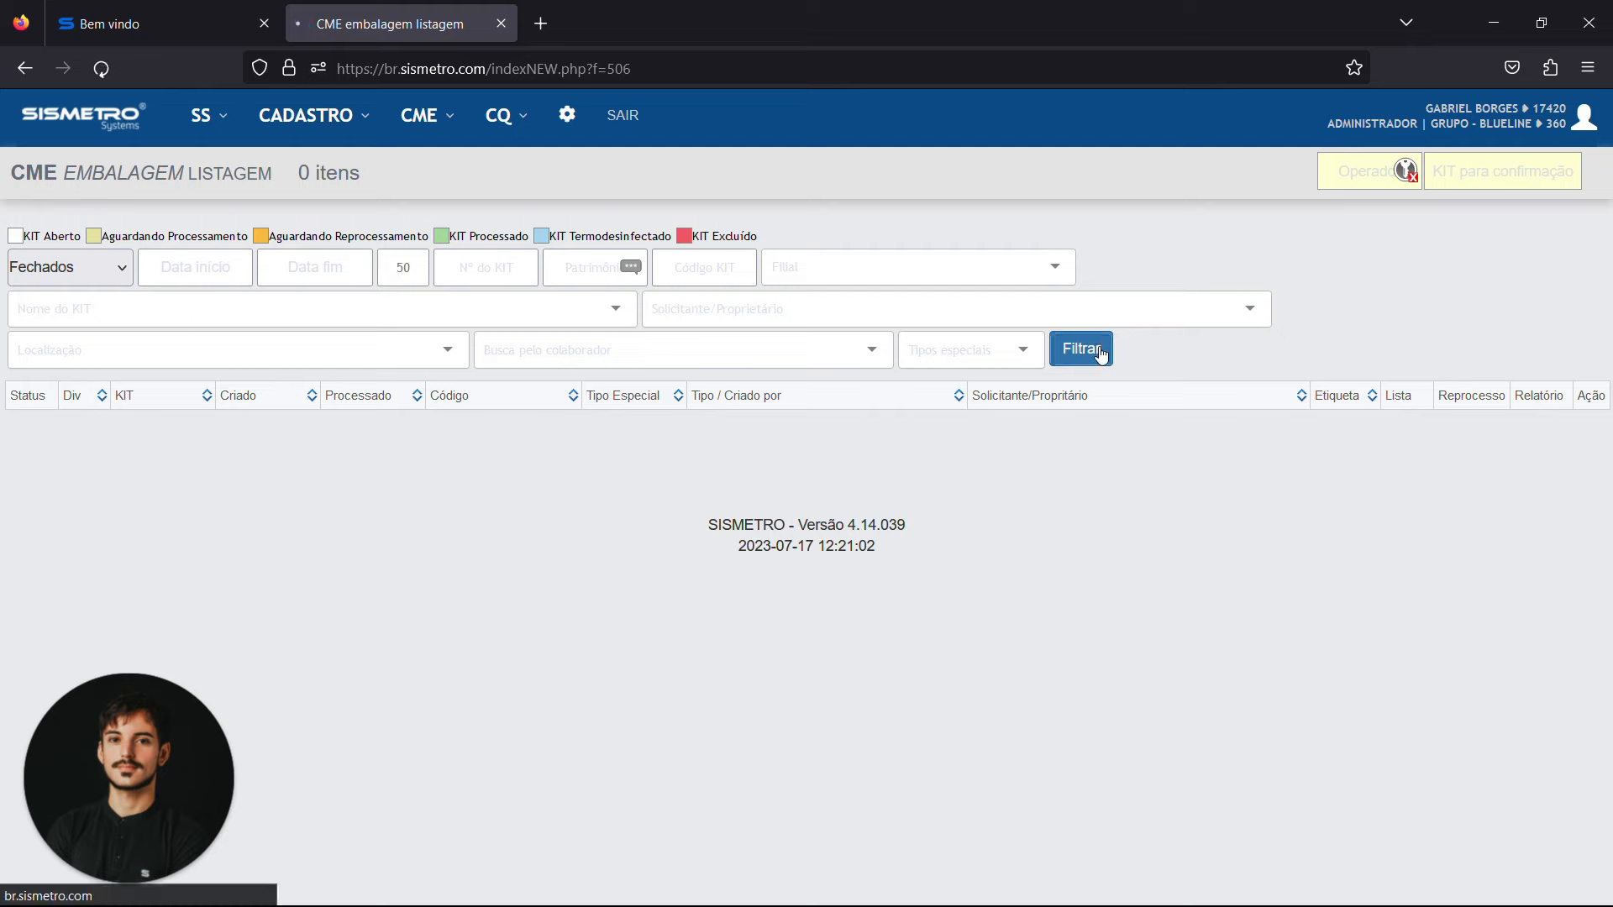
Filter the packaging listing by Processados and view the traceability report of kit S#CK-2665265, closing both pages when finished
{"action": "left_click", "coordinate": [31, 273]}
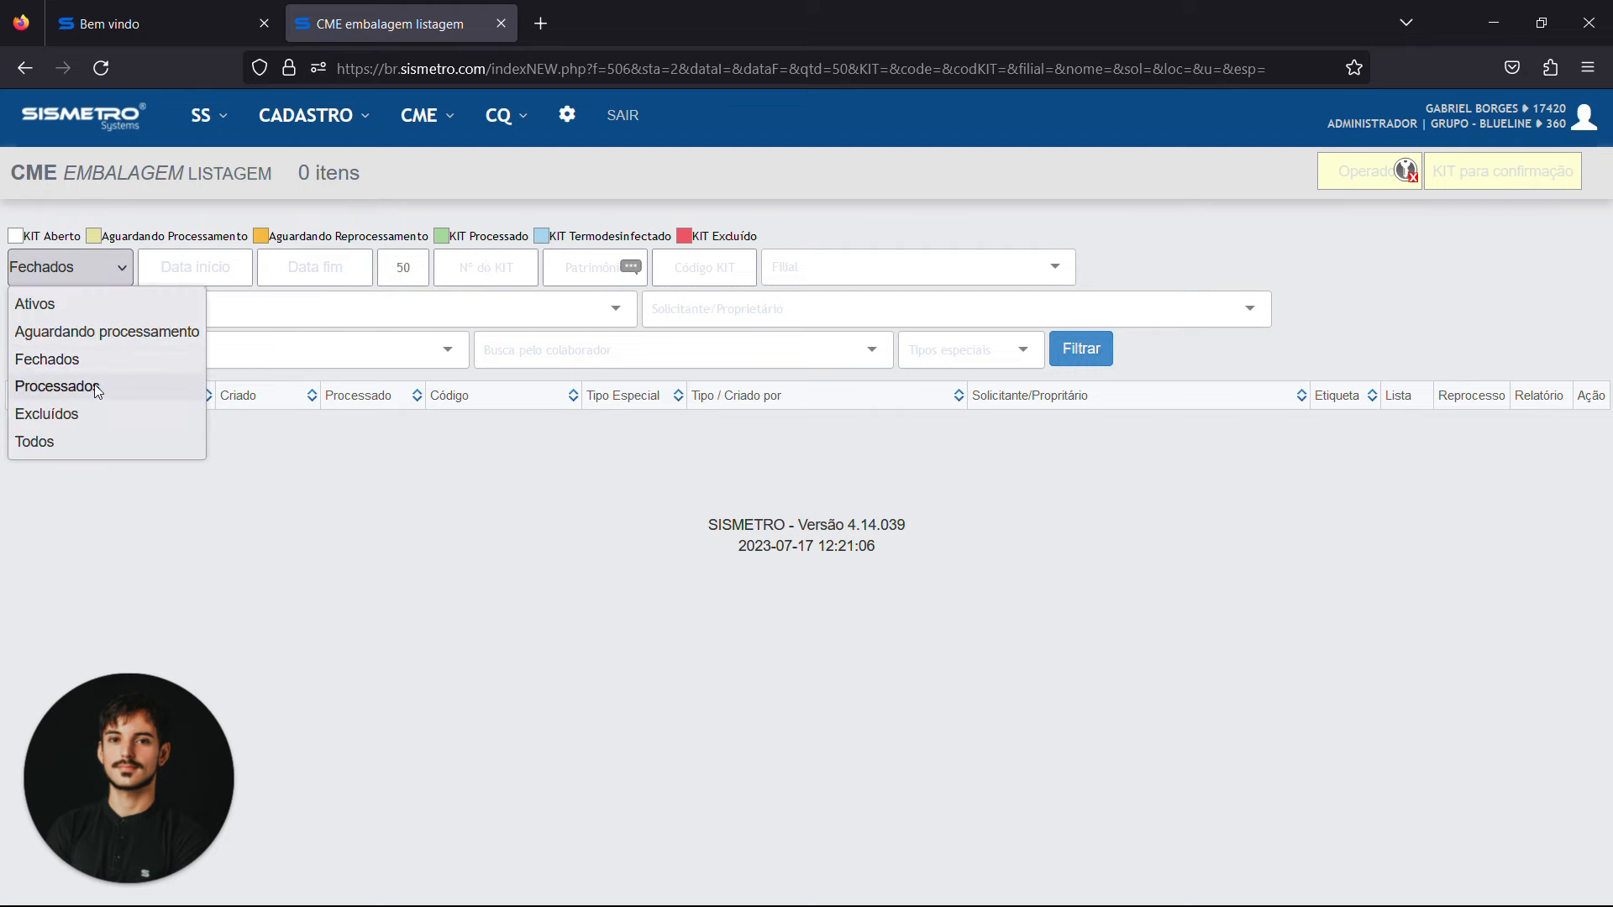
{"action": "left_click", "coordinate": [57, 386]}
{"action": "left_click", "coordinate": [1081, 348]}
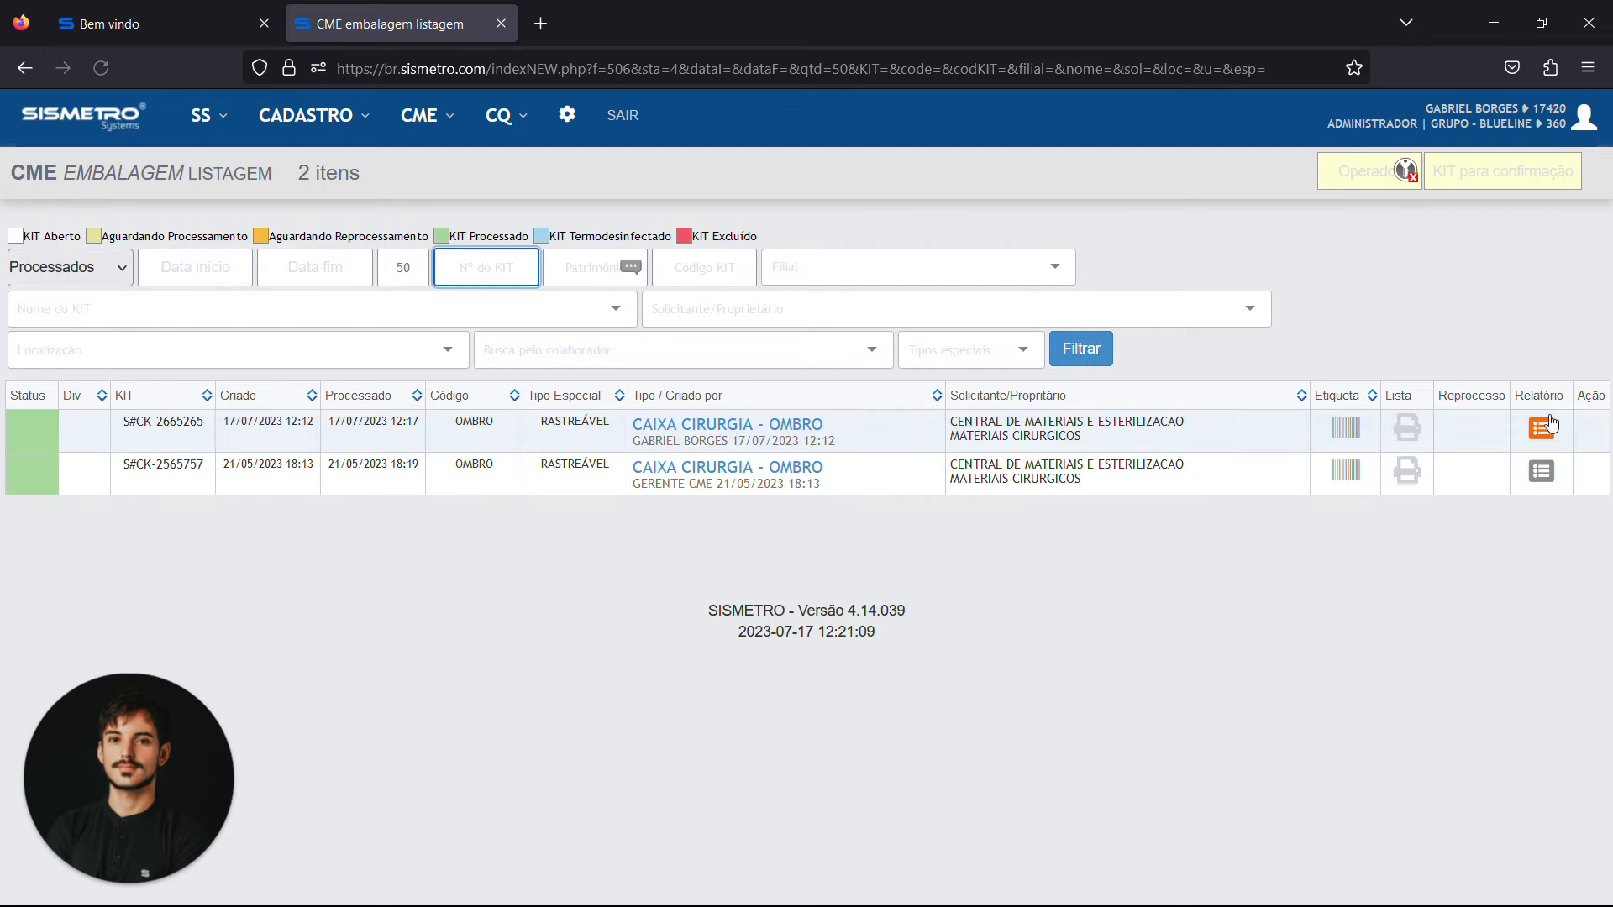
{"action": "left_click", "coordinate": [1542, 429]}
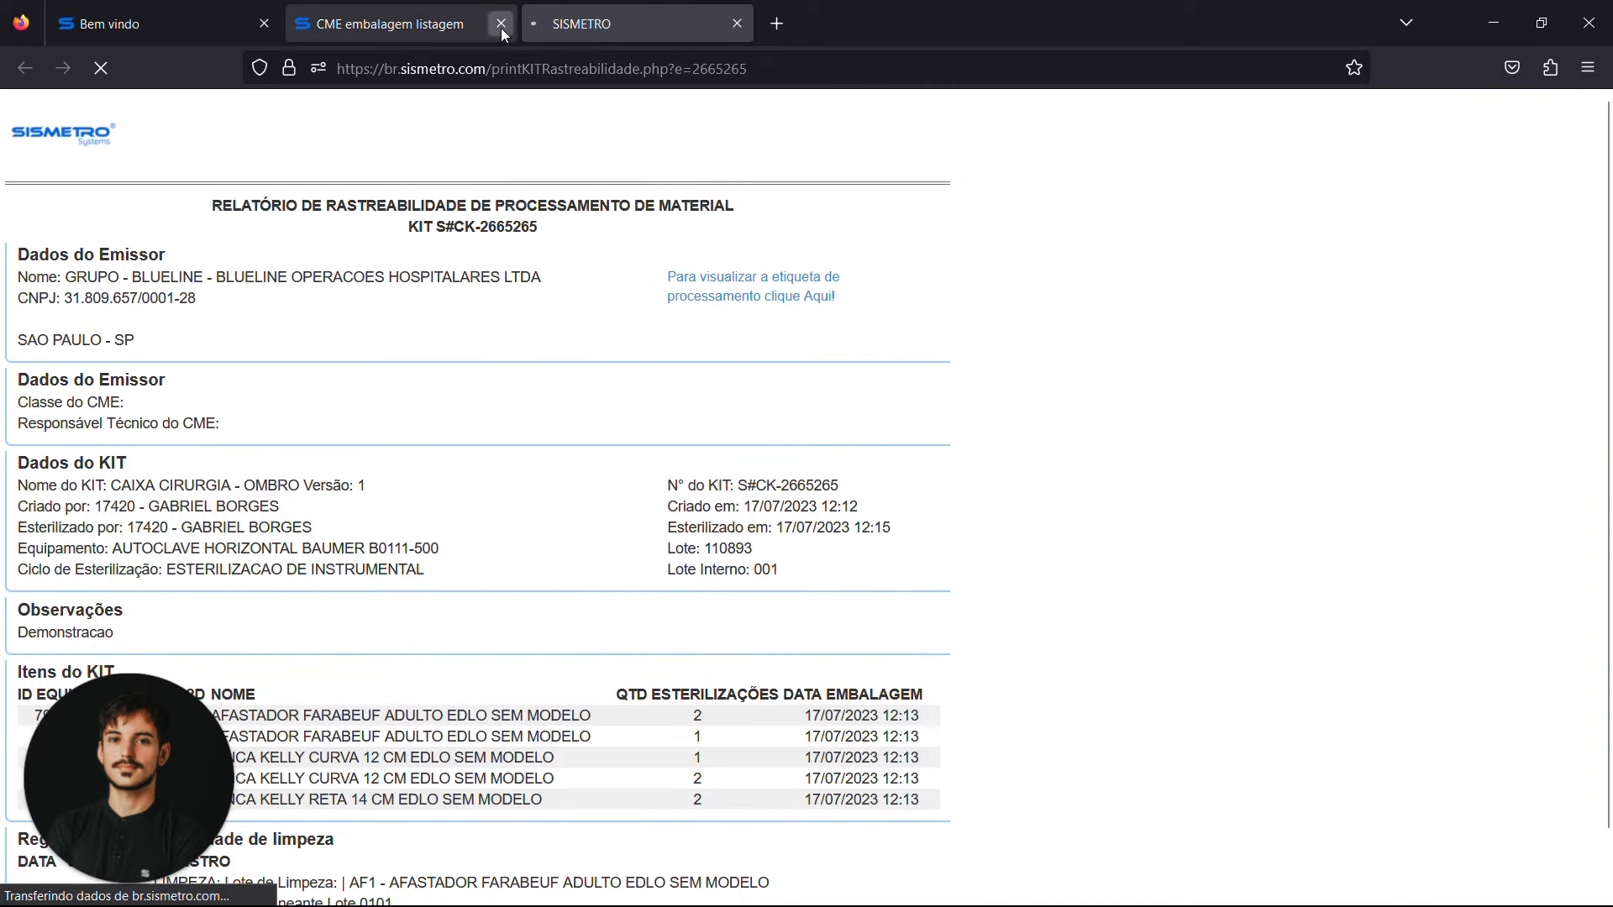
{"action": "left_click", "coordinate": [500, 28]}
{"action": "left_click", "coordinate": [501, 28]}
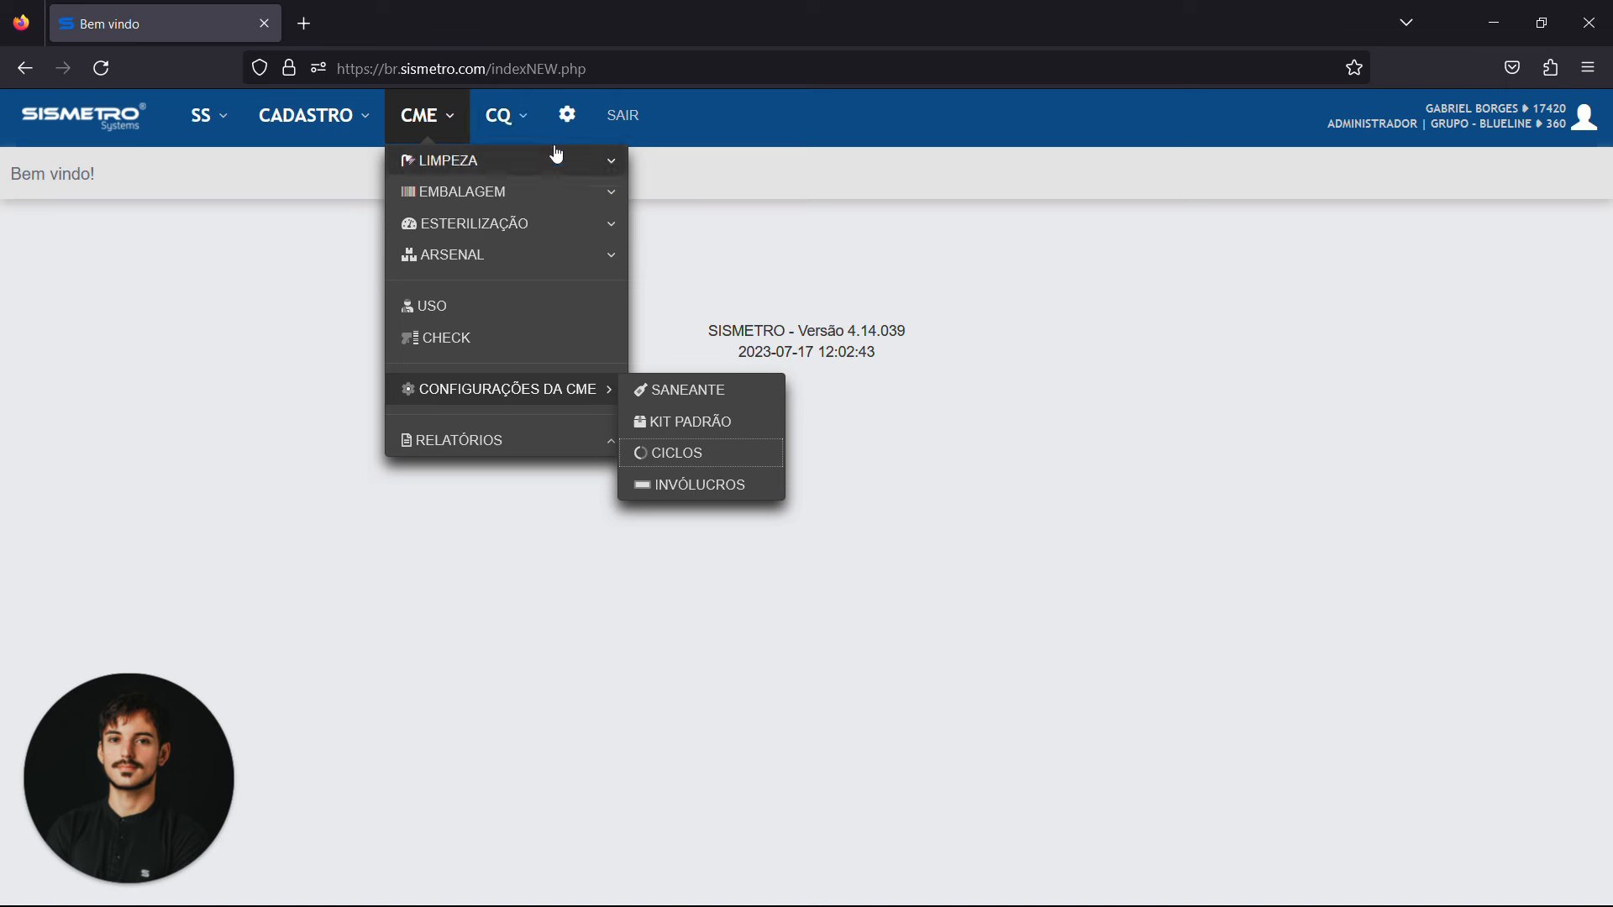
Open the CME final check listing and copy the patient record number of kit S#CK-2665265 from a separately opened usage listing
{"action": "left_click", "coordinate": [553, 392]}
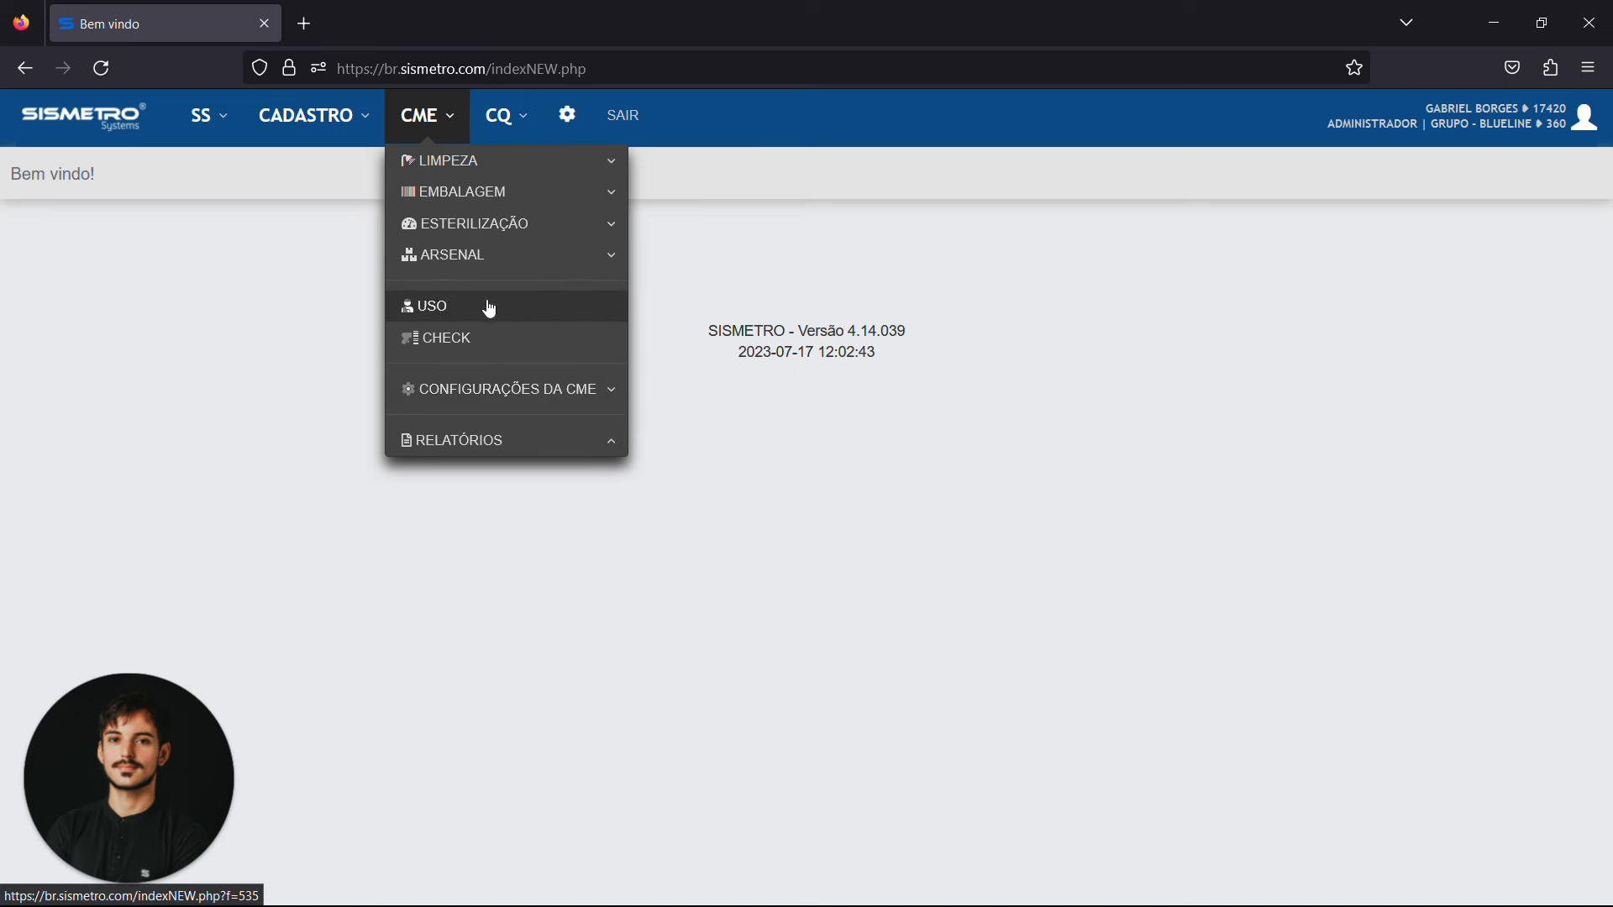
{"action": "left_click", "coordinate": [445, 341]}
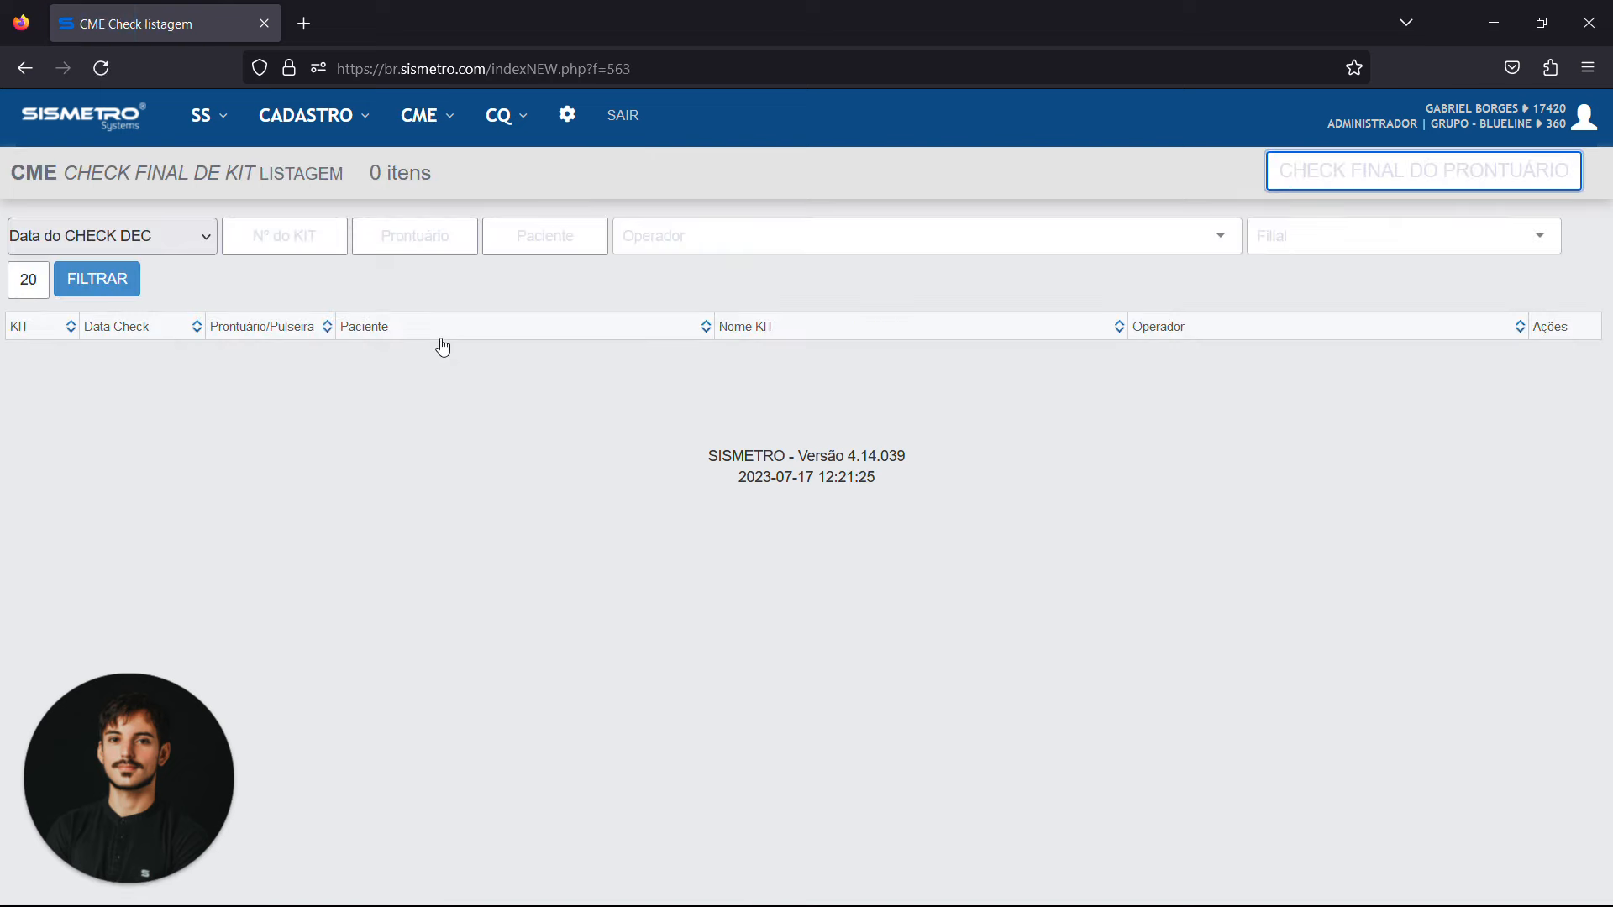
{"action": "left_click", "coordinate": [428, 118]}
{"action": "middle_click", "coordinate": [506, 307]}
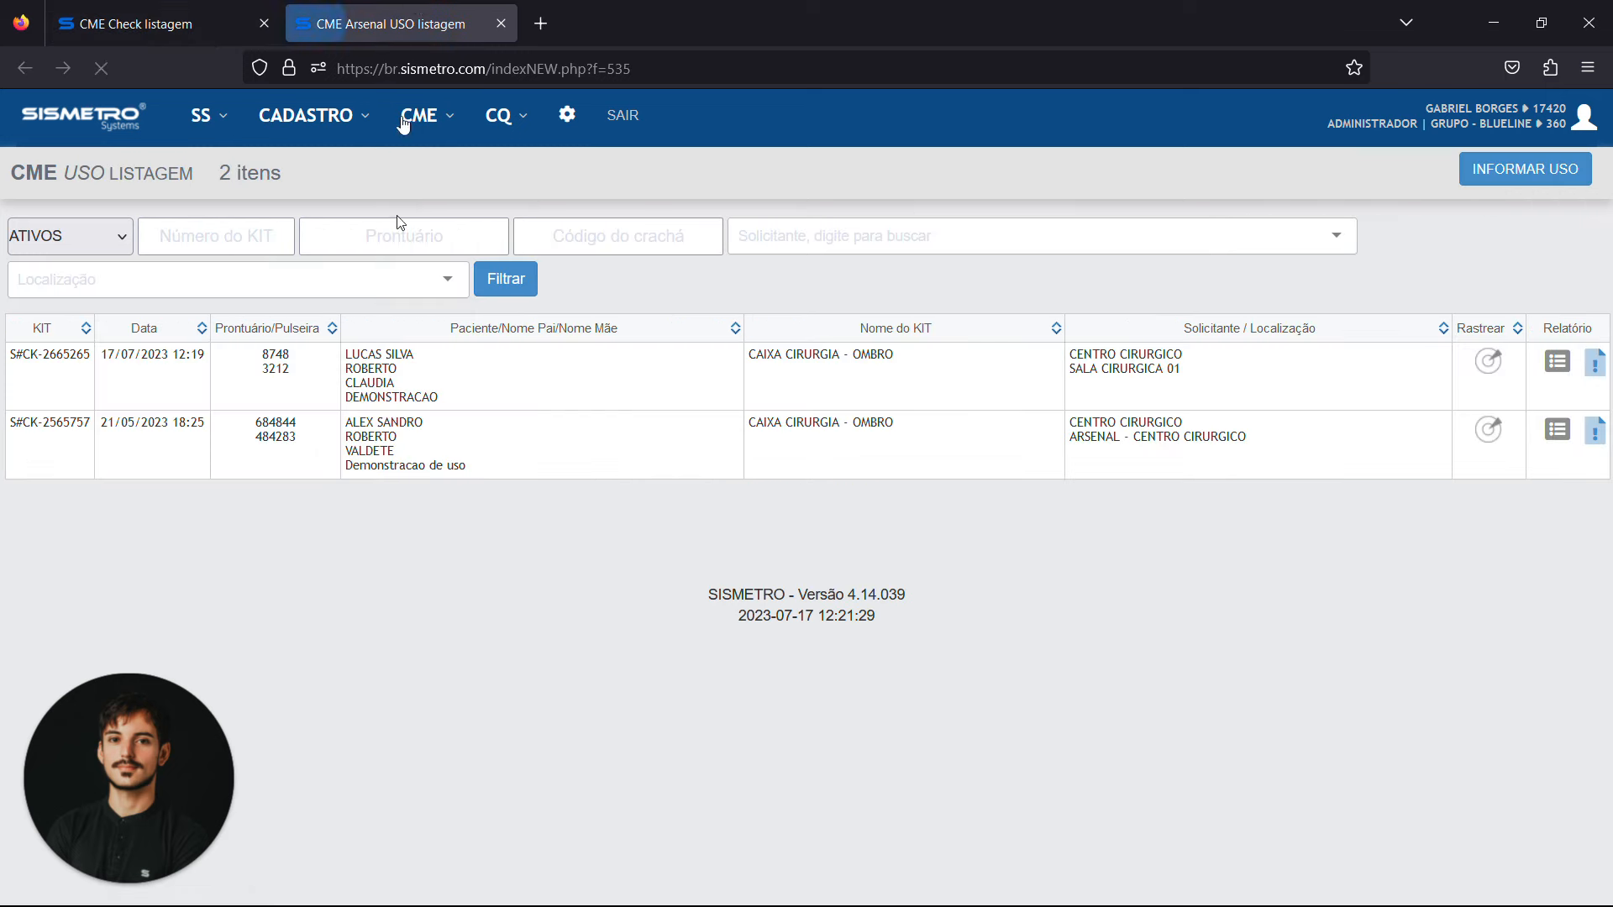
{"action": "double_click", "coordinate": [275, 354]}
{"action": "key", "text": "ctrl+c"}
Open the final kit check for the copied patient record number
{"action": "left_click", "coordinate": [187, 11]}
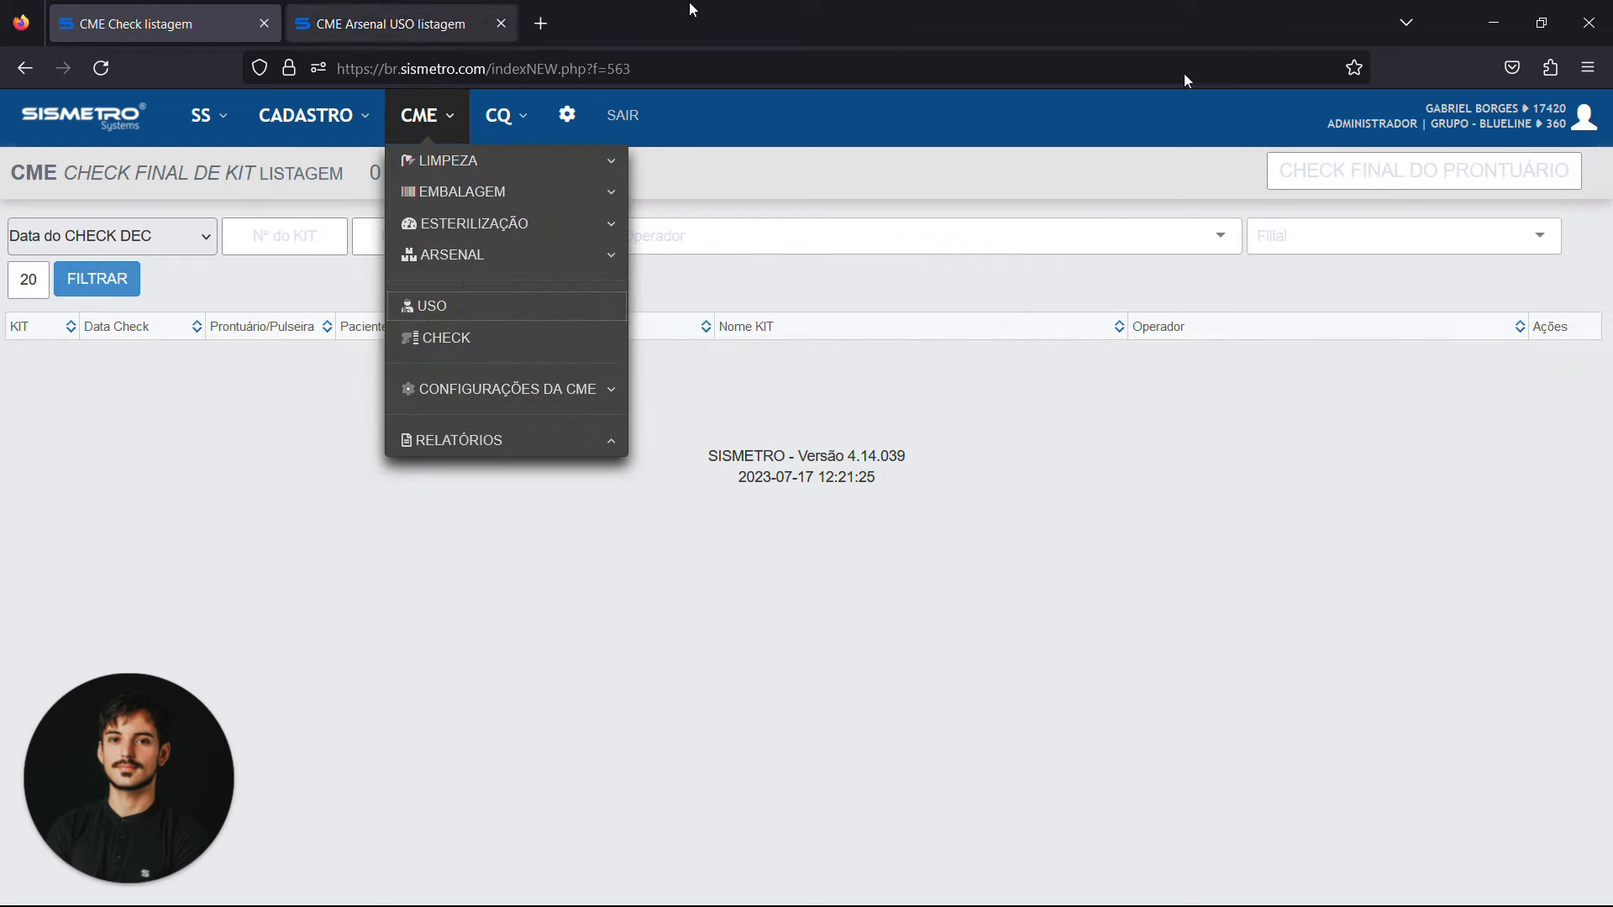
{"action": "left_click", "coordinate": [1426, 172]}
{"action": "key", "text": "ctrl+v"}
{"action": "key", "text": "Return"}
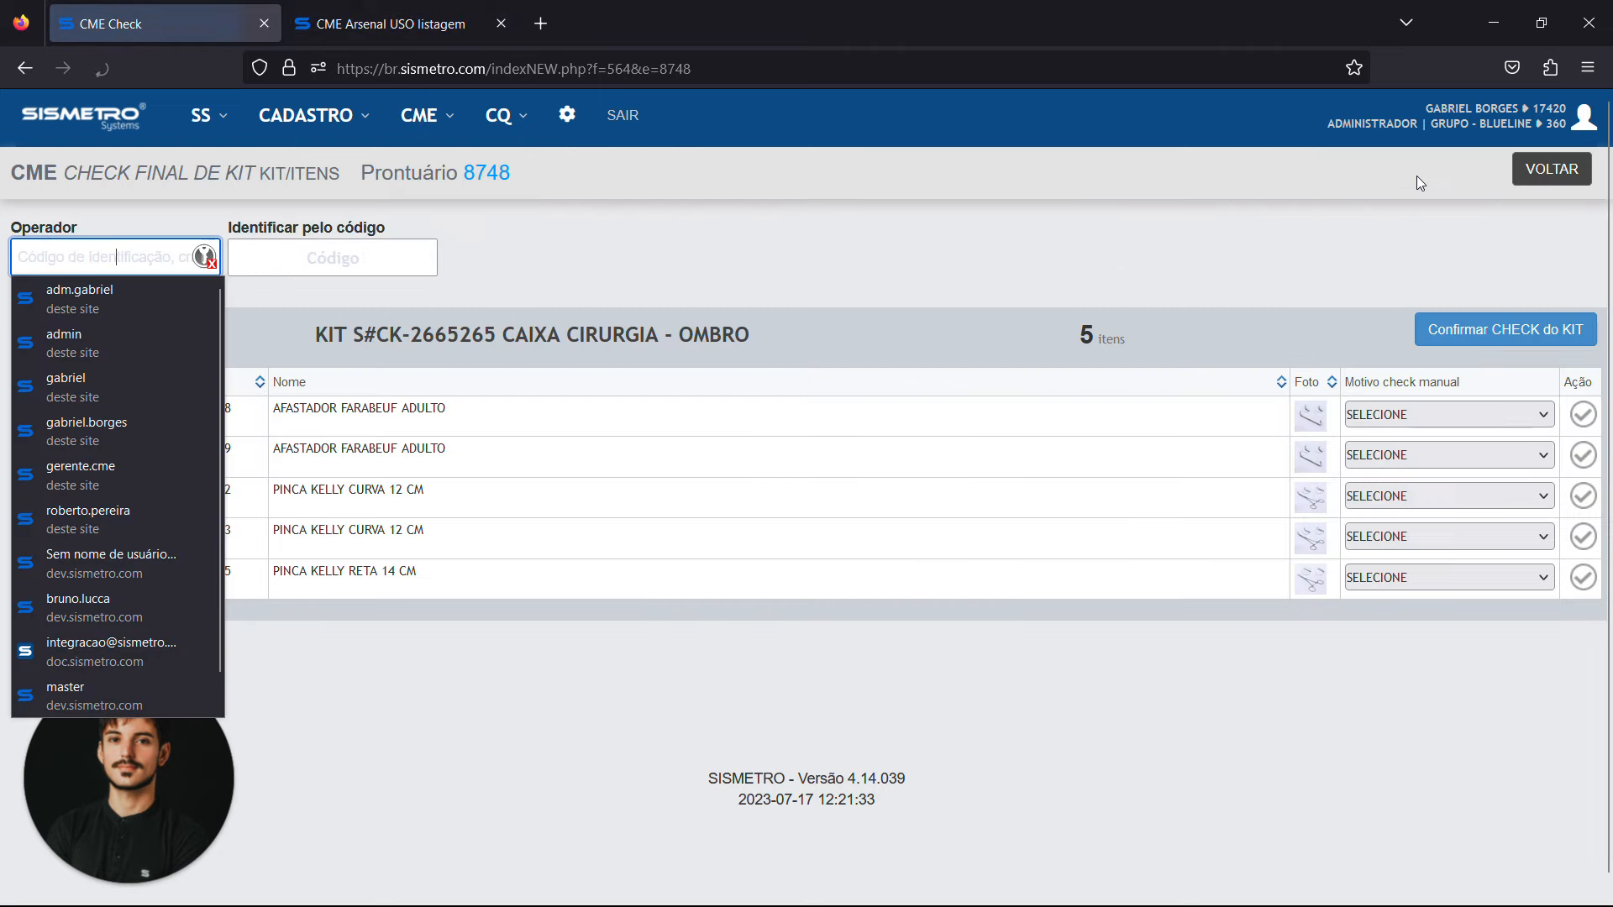
Enter the operator's identification code for the final check of kit S#CK-2665265
{"action": "left_click", "coordinate": [713, 744]}
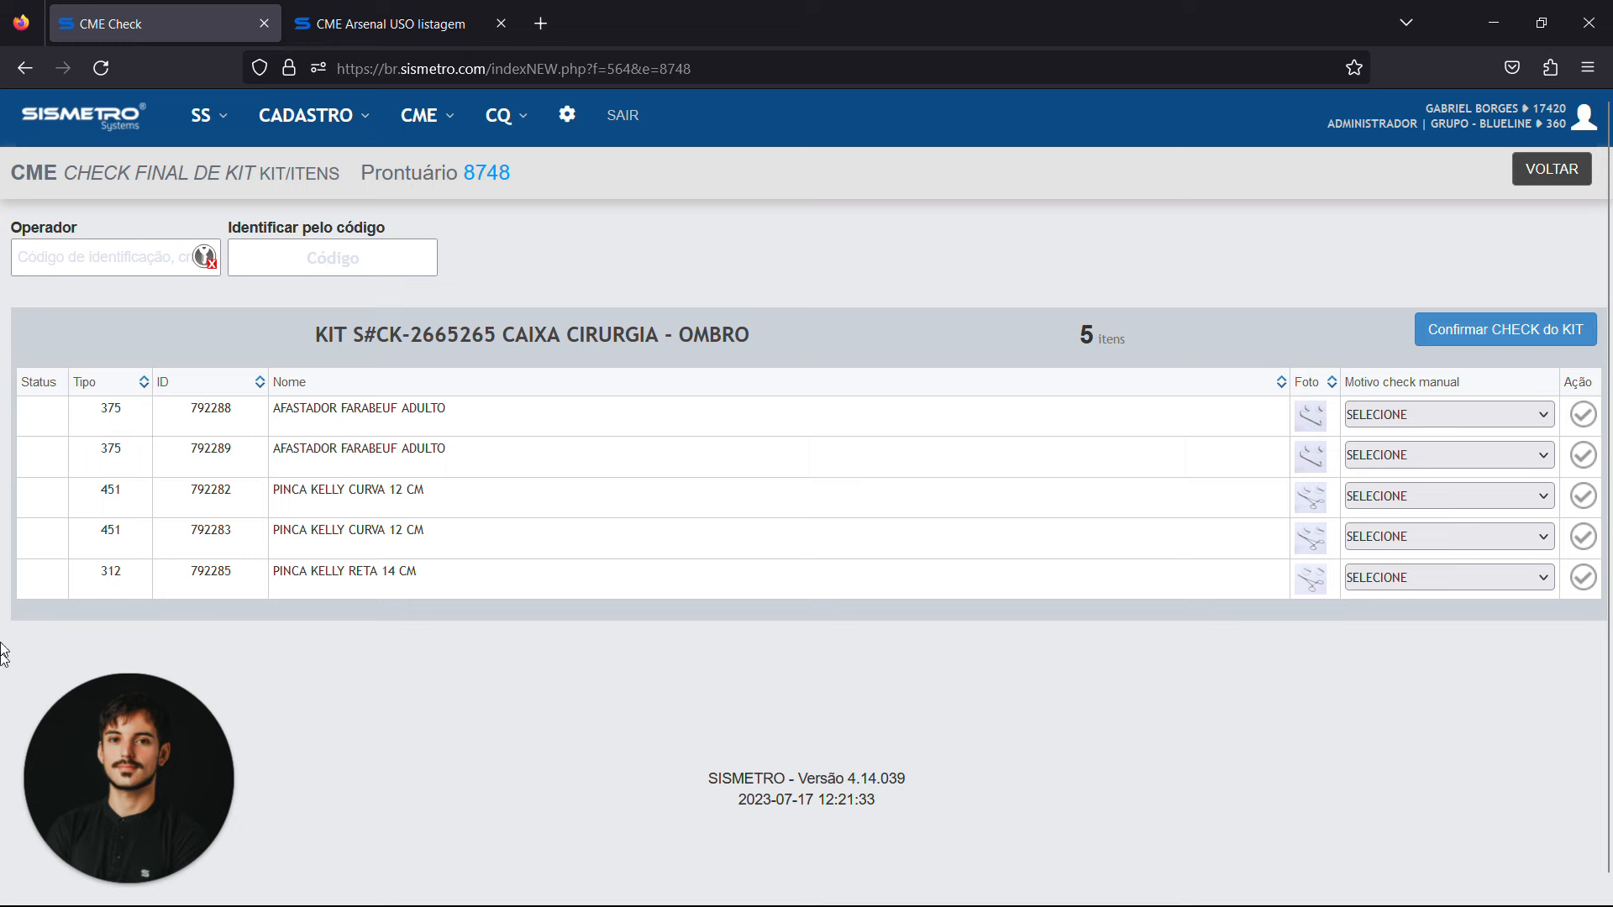
{"action": "left_click", "coordinate": [116, 256]}
{"action": "type", "text": "*****"}
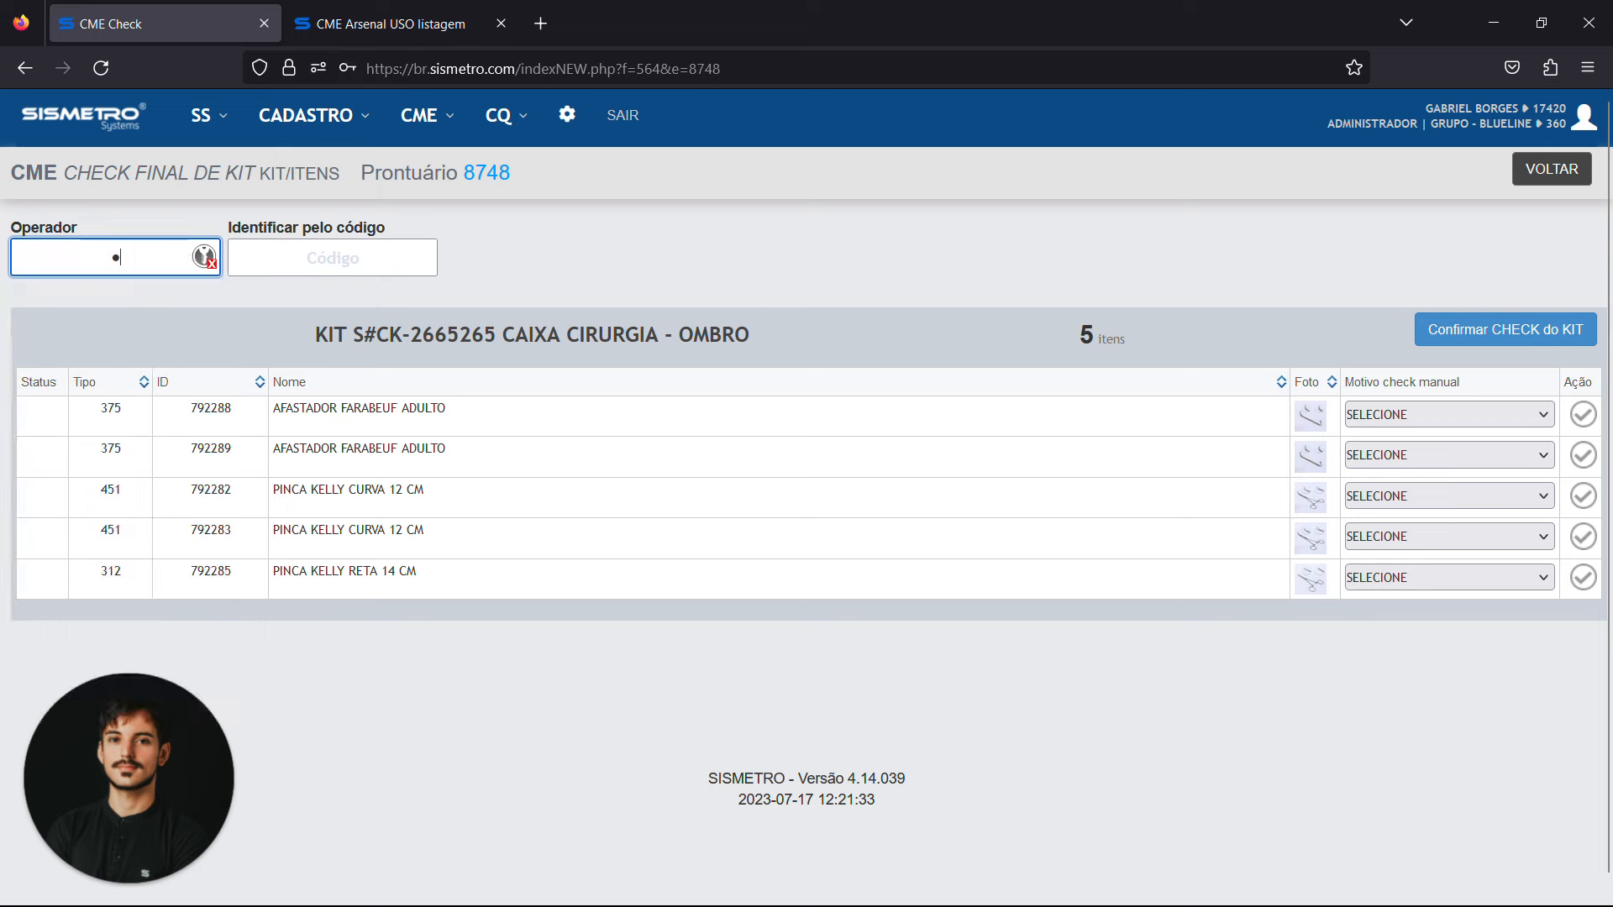
{"action": "key", "text": "Tab"}
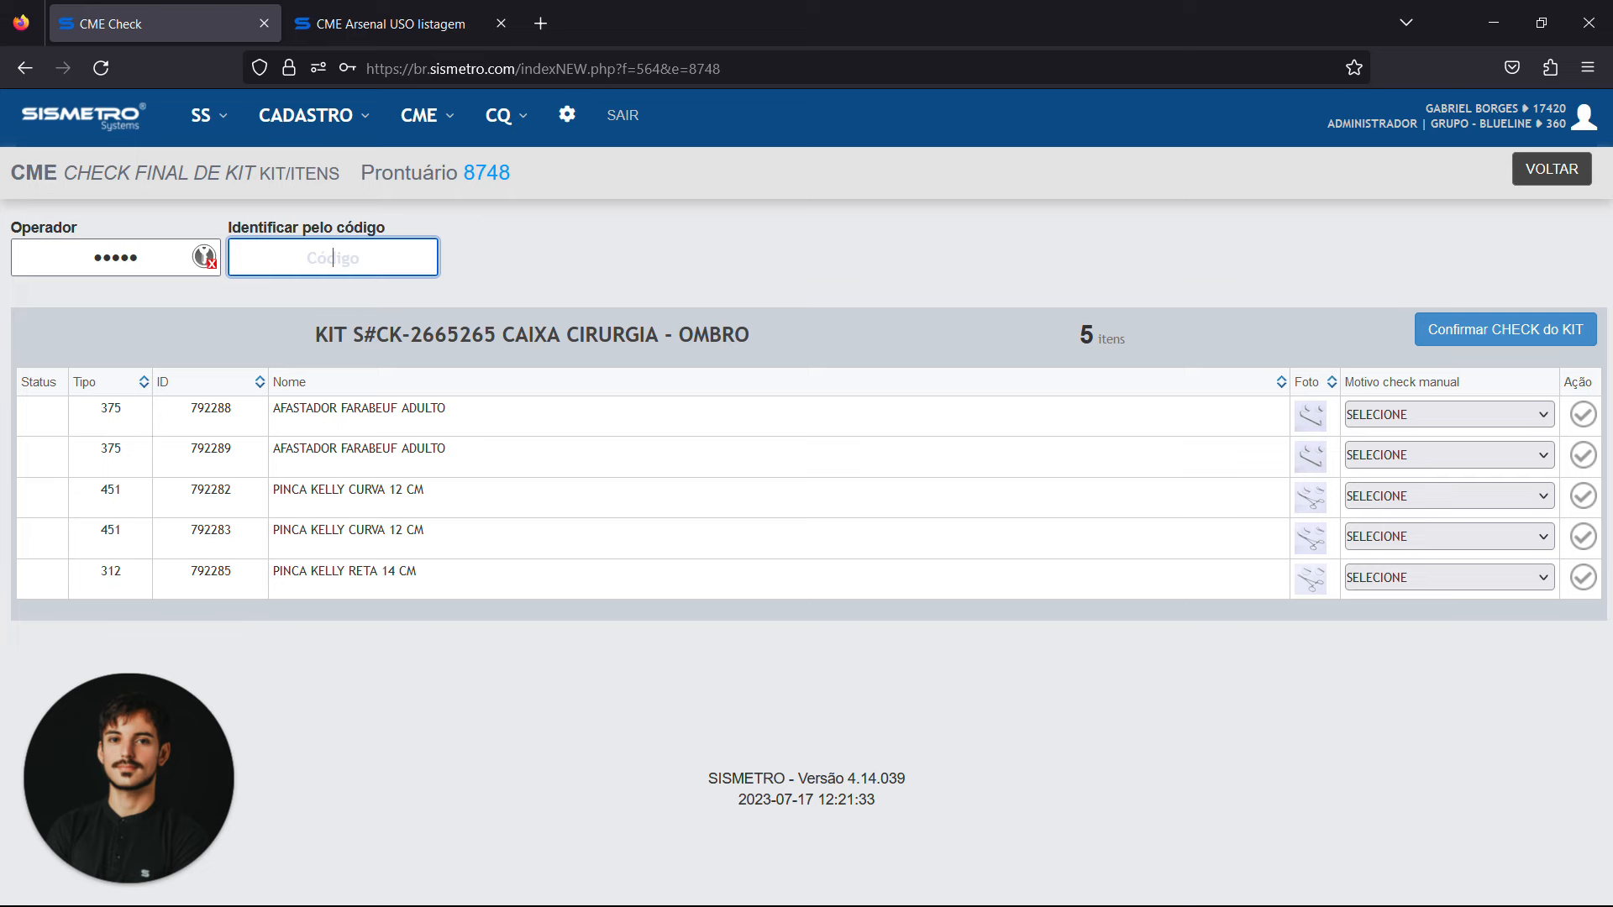
Check off the kit's instruments by the codes KC1, KC2, AF1, AF2 and KR1, and confirm the kit check
{"action": "type", "text": "KC1"}
{"action": "key", "text": "Return"}
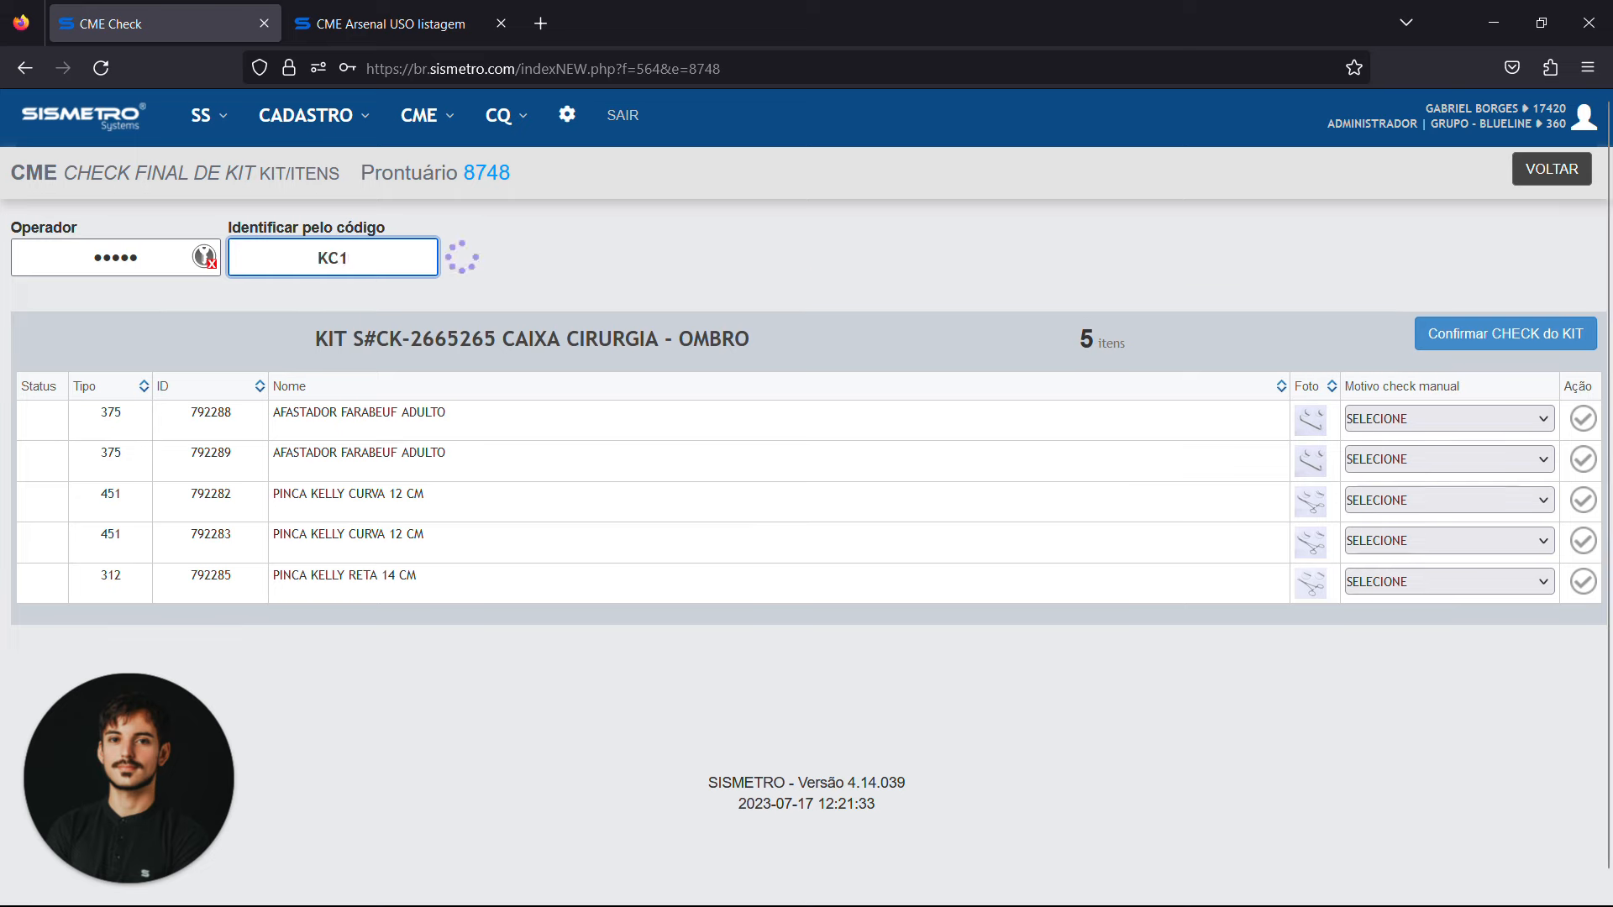
{"action": "type", "text": "KC2"}
{"action": "key", "text": "Return"}
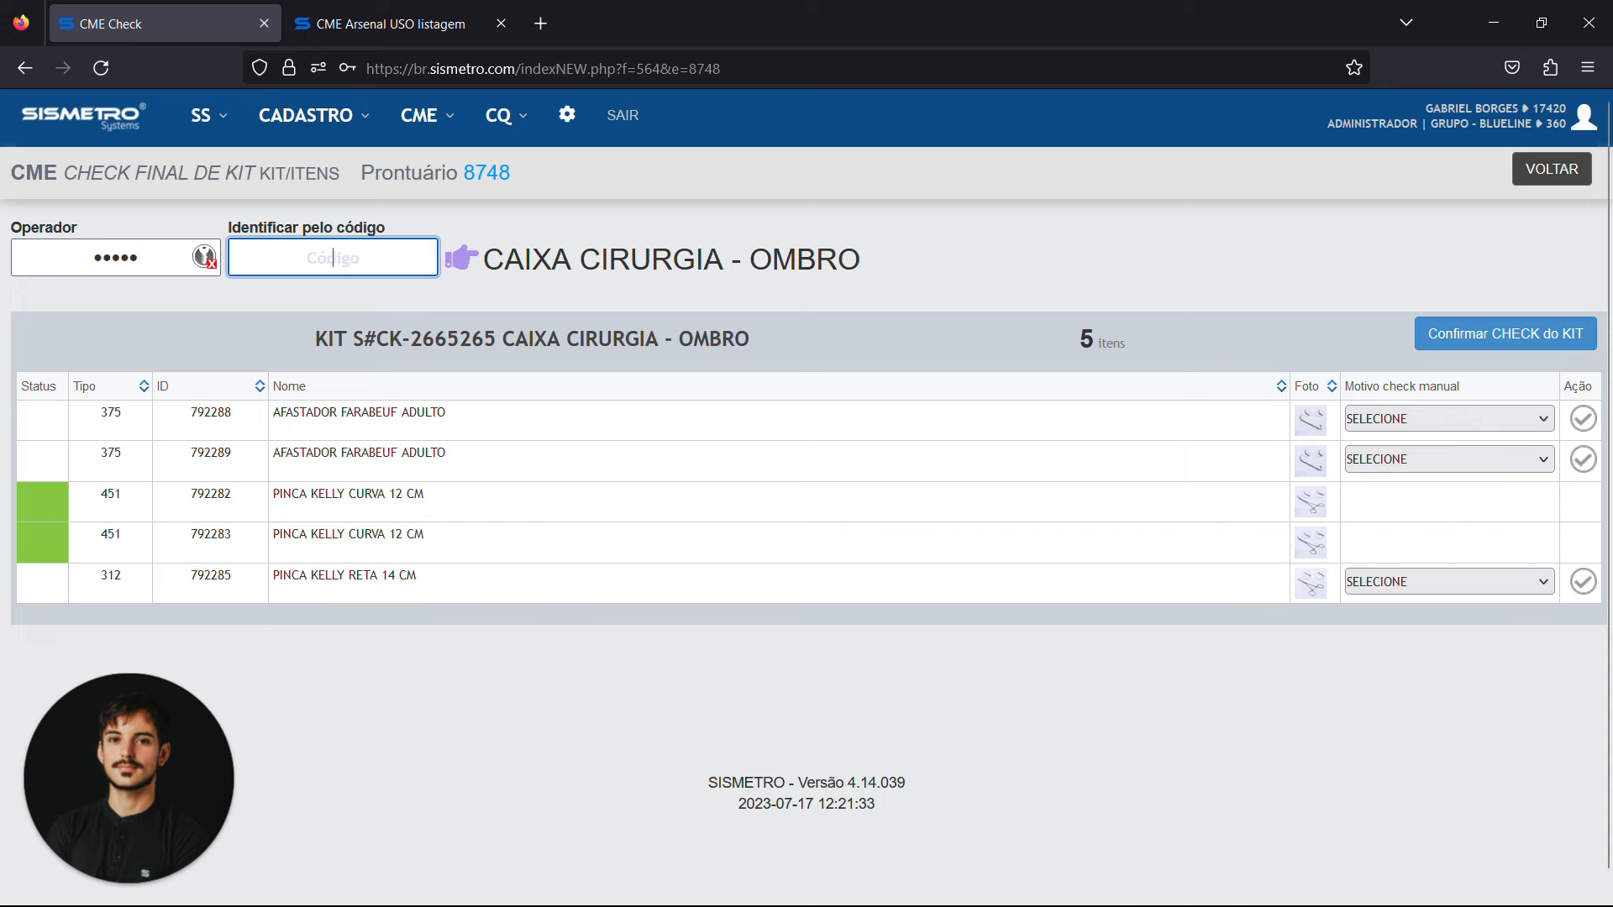
{"action": "type", "text": "AF1"}
{"action": "key", "text": "Return"}
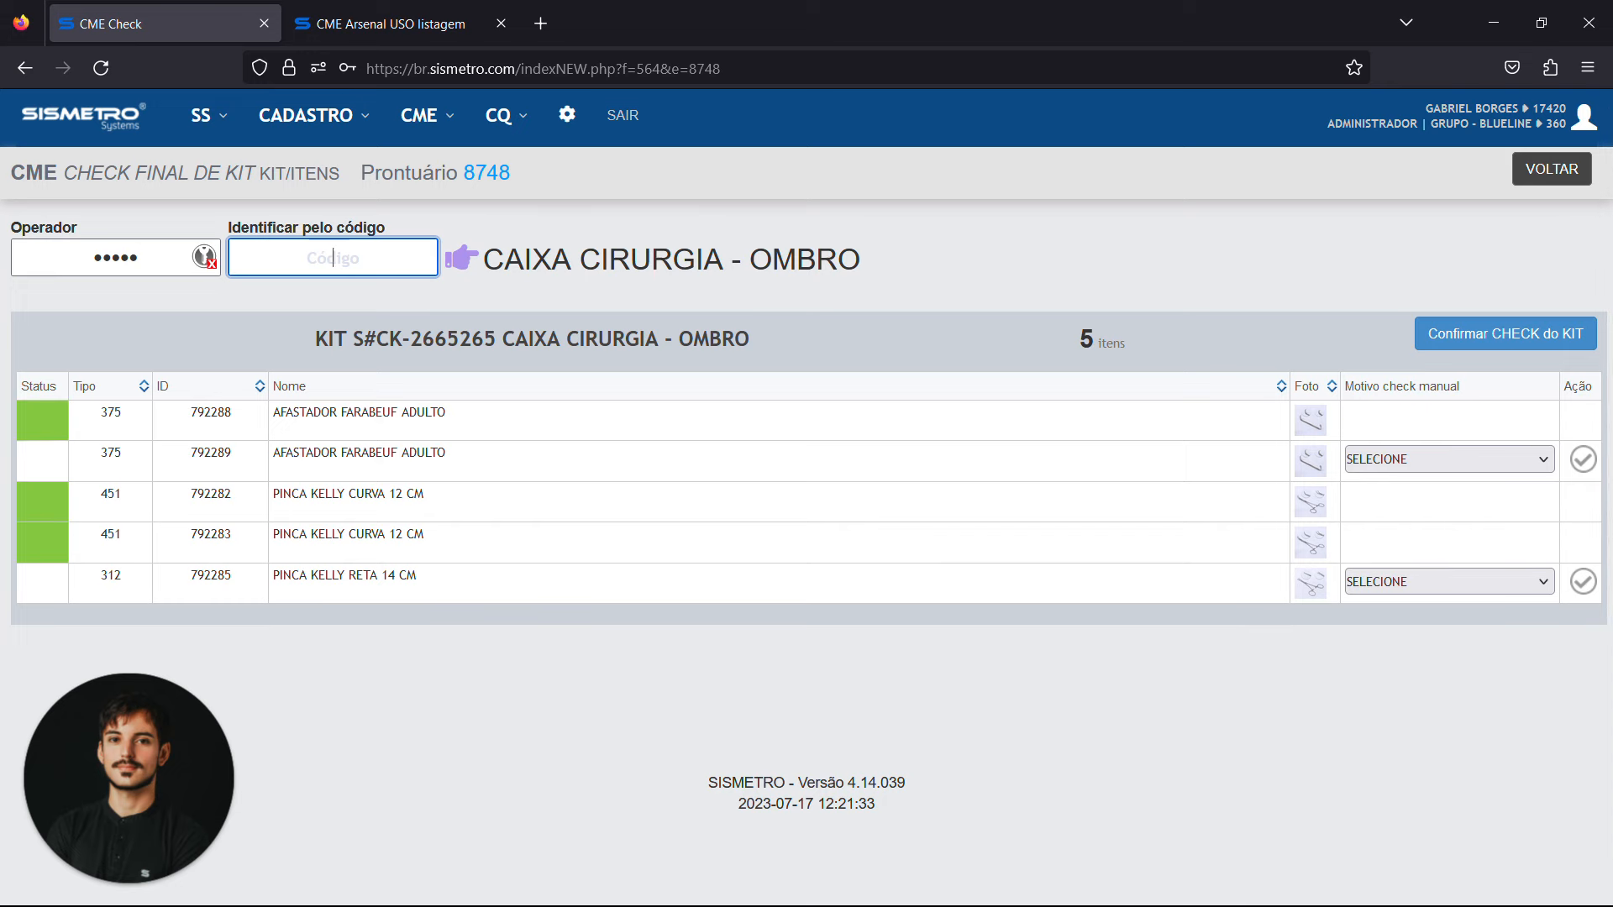
{"action": "type", "text": "AF2"}
{"action": "key", "text": "Return"}
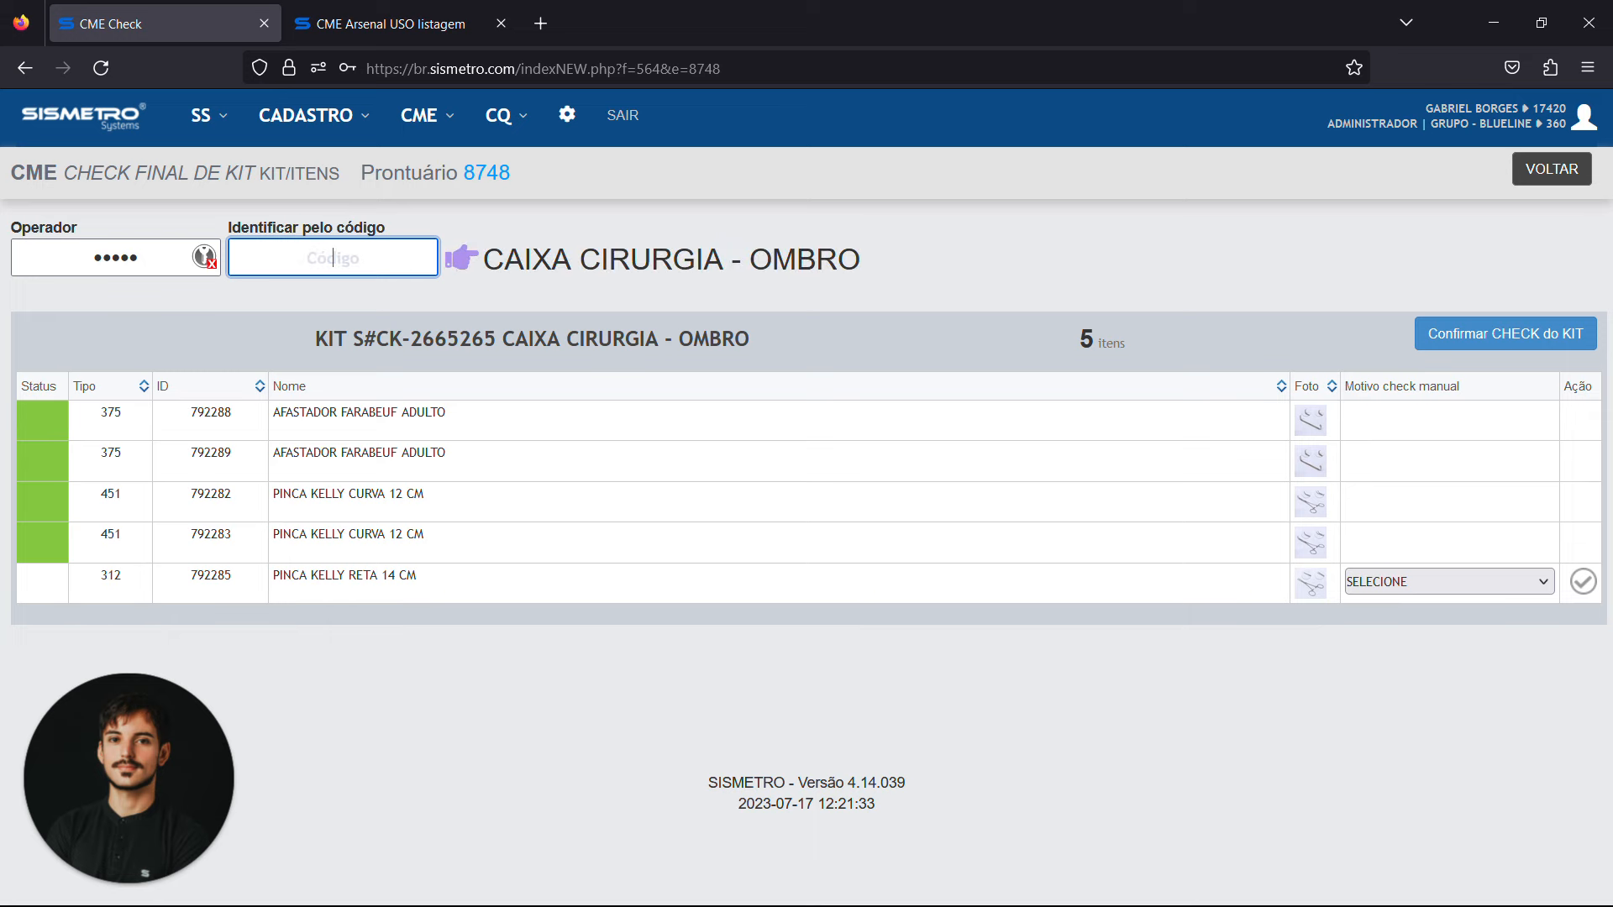
{"action": "type", "text": "KR1"}
{"action": "key", "text": "Return"}
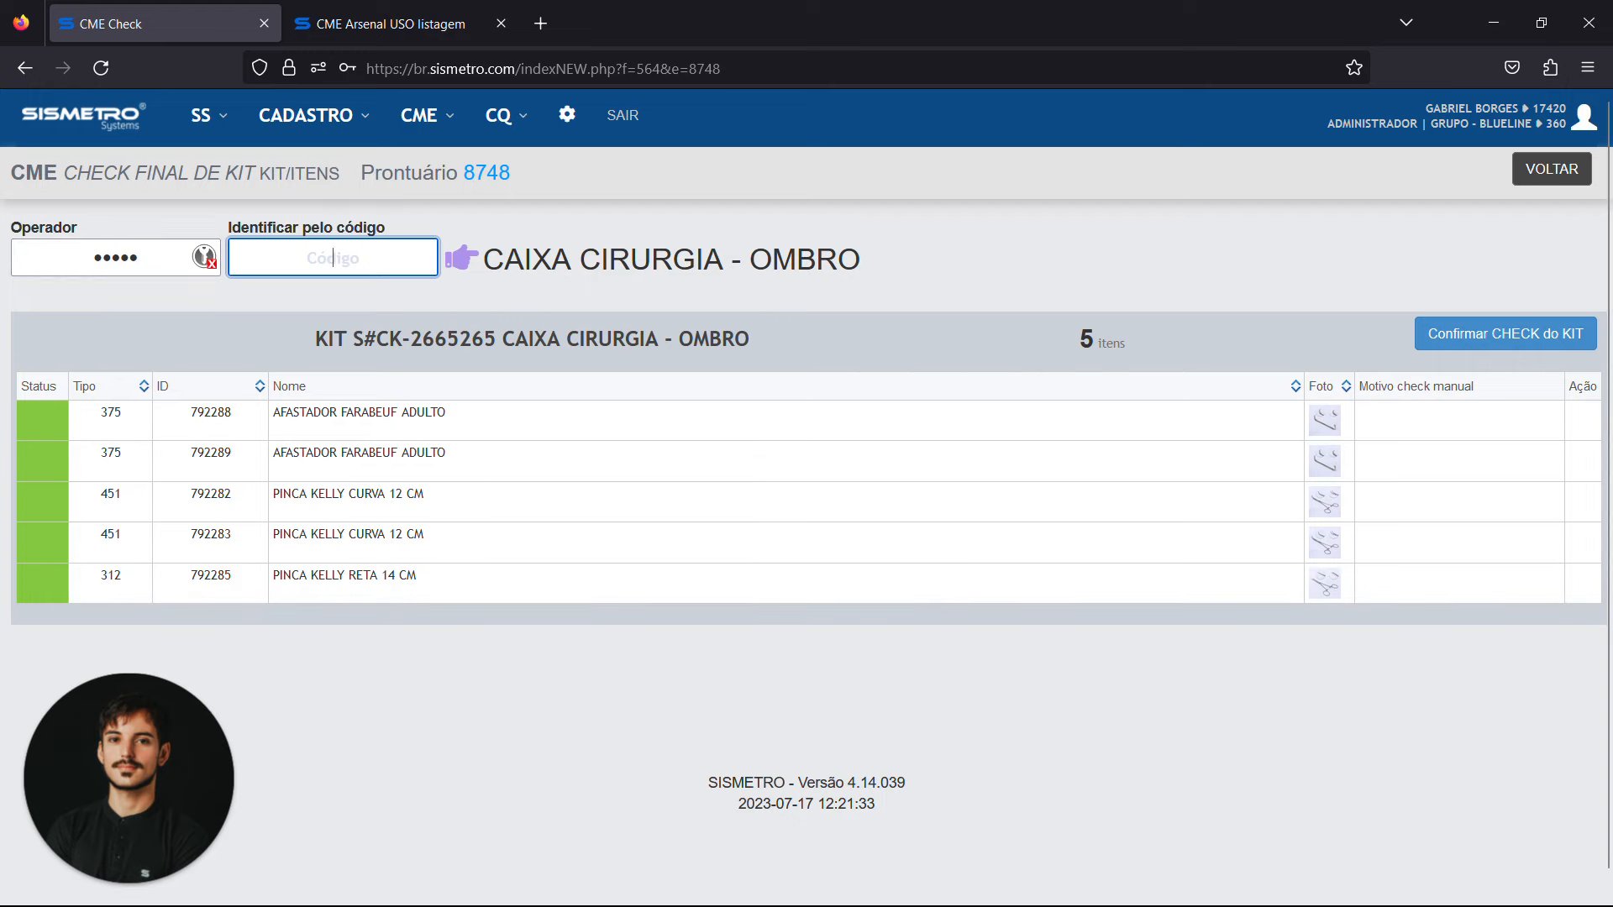
{"action": "left_click", "coordinate": [1503, 347]}
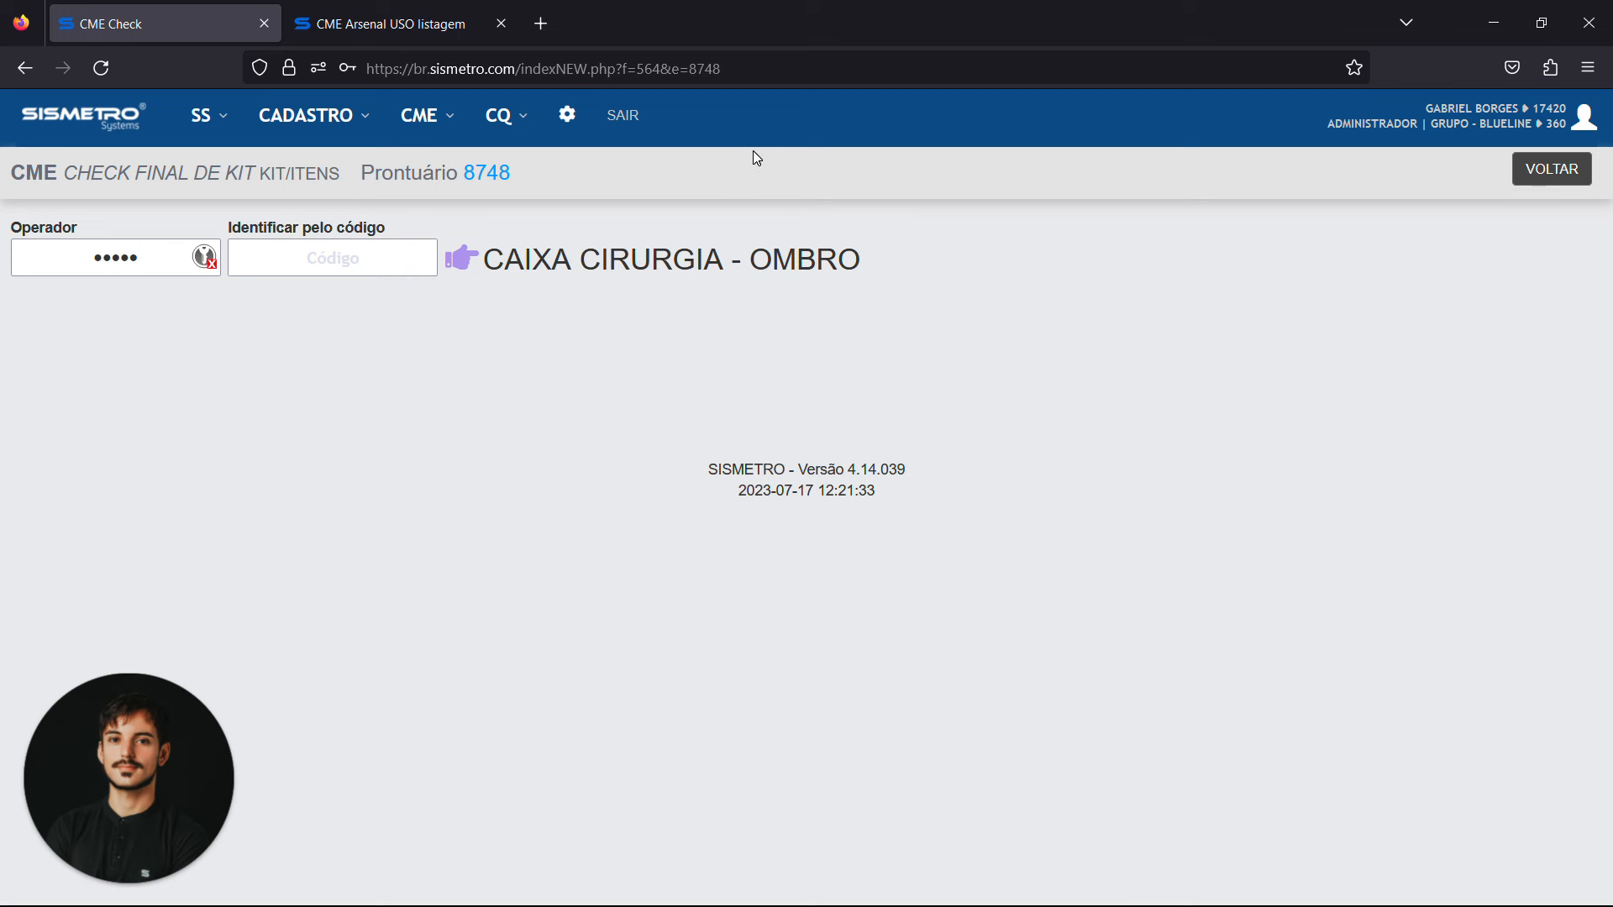
{"action": "left_click", "coordinate": [1556, 170]}
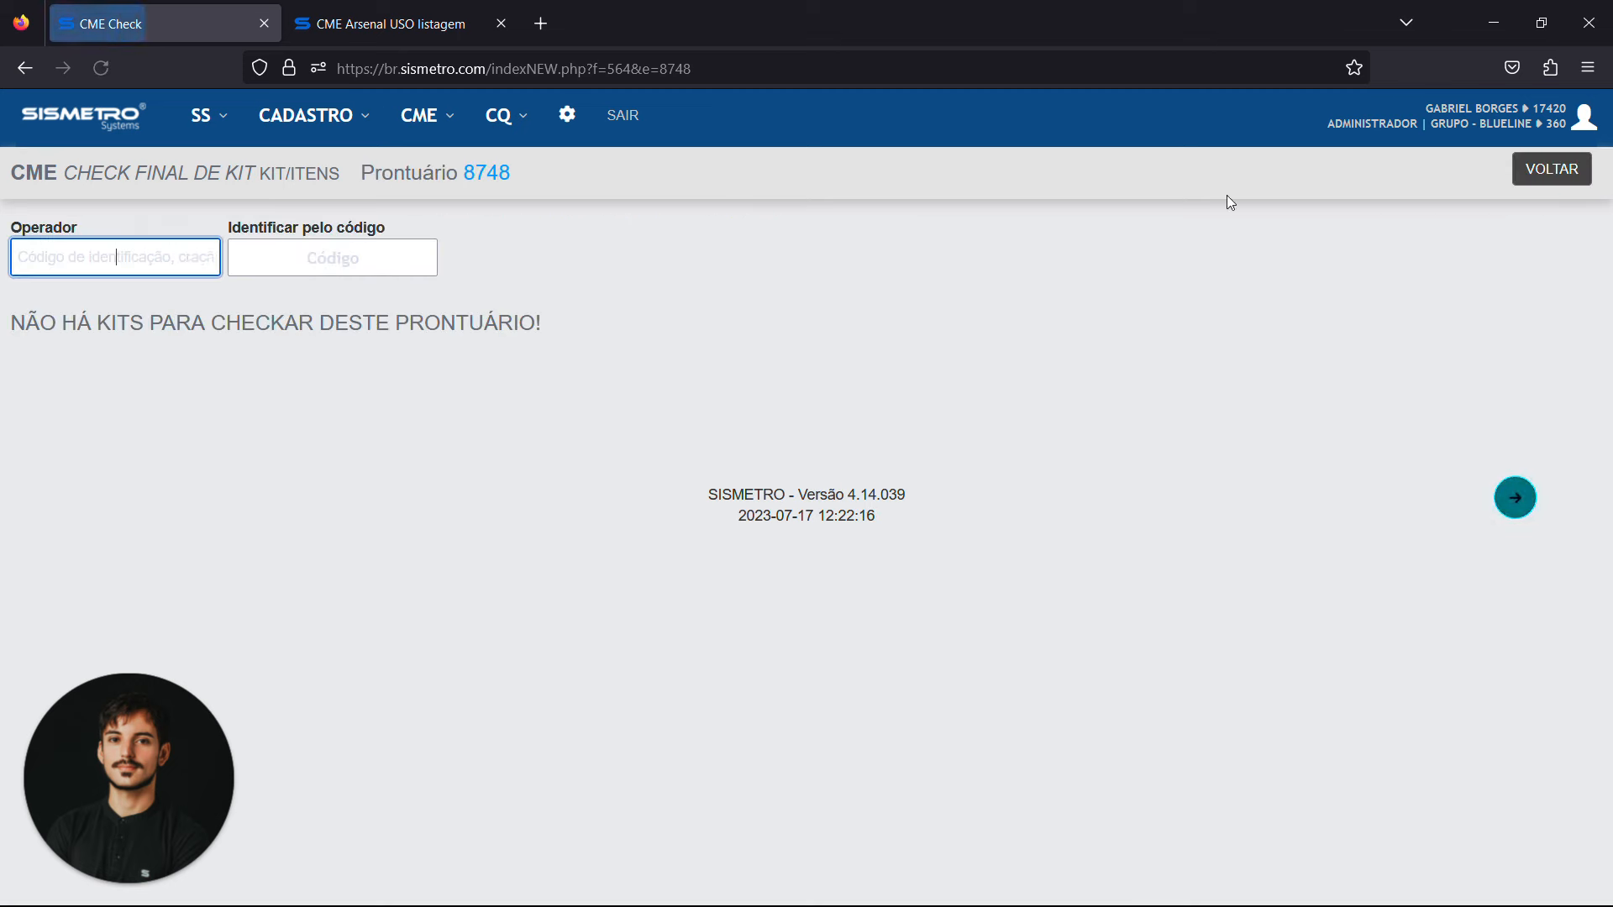
Look through the CME report and cleaning options and open the packaging report of total items
{"action": "left_click", "coordinate": [453, 122]}
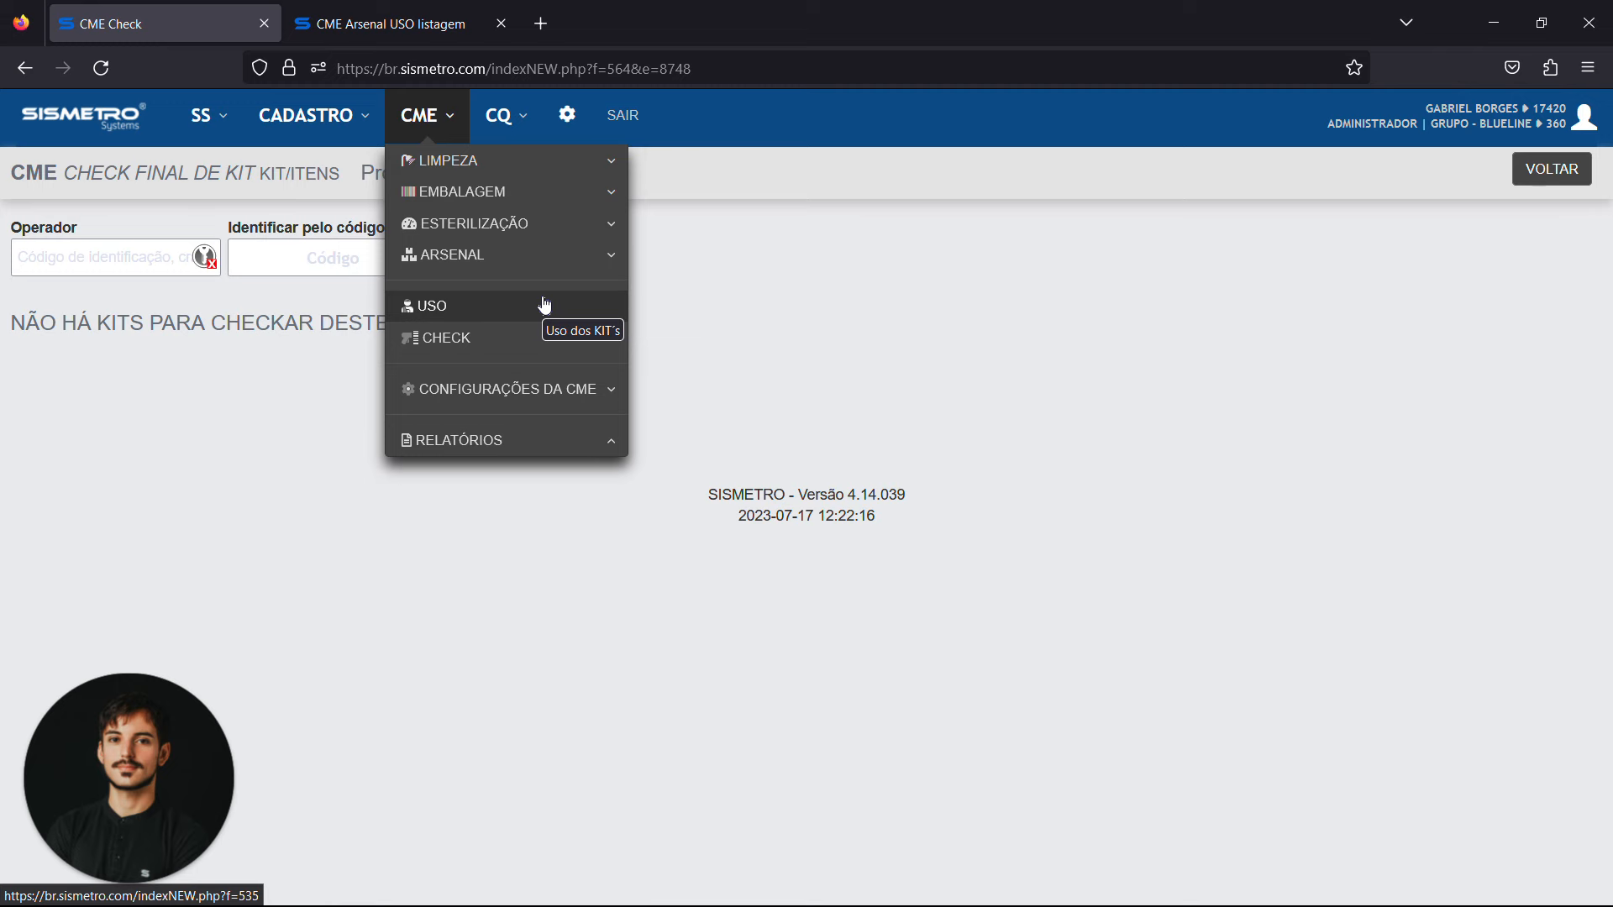
{"action": "left_click", "coordinate": [514, 438]}
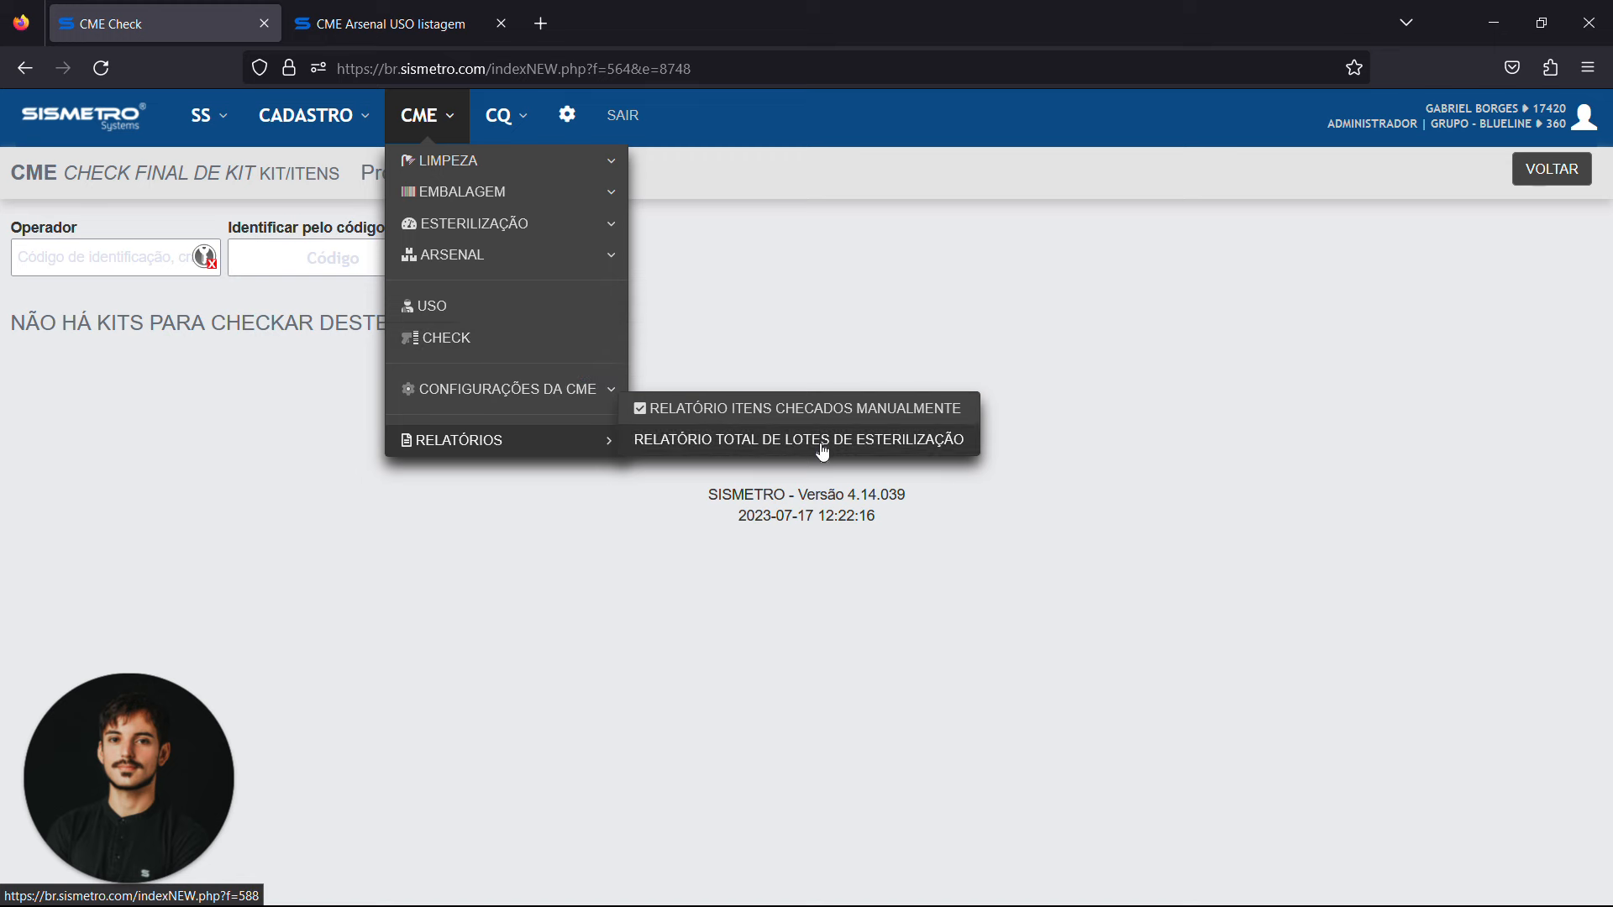
{"action": "left_click", "coordinate": [605, 439]}
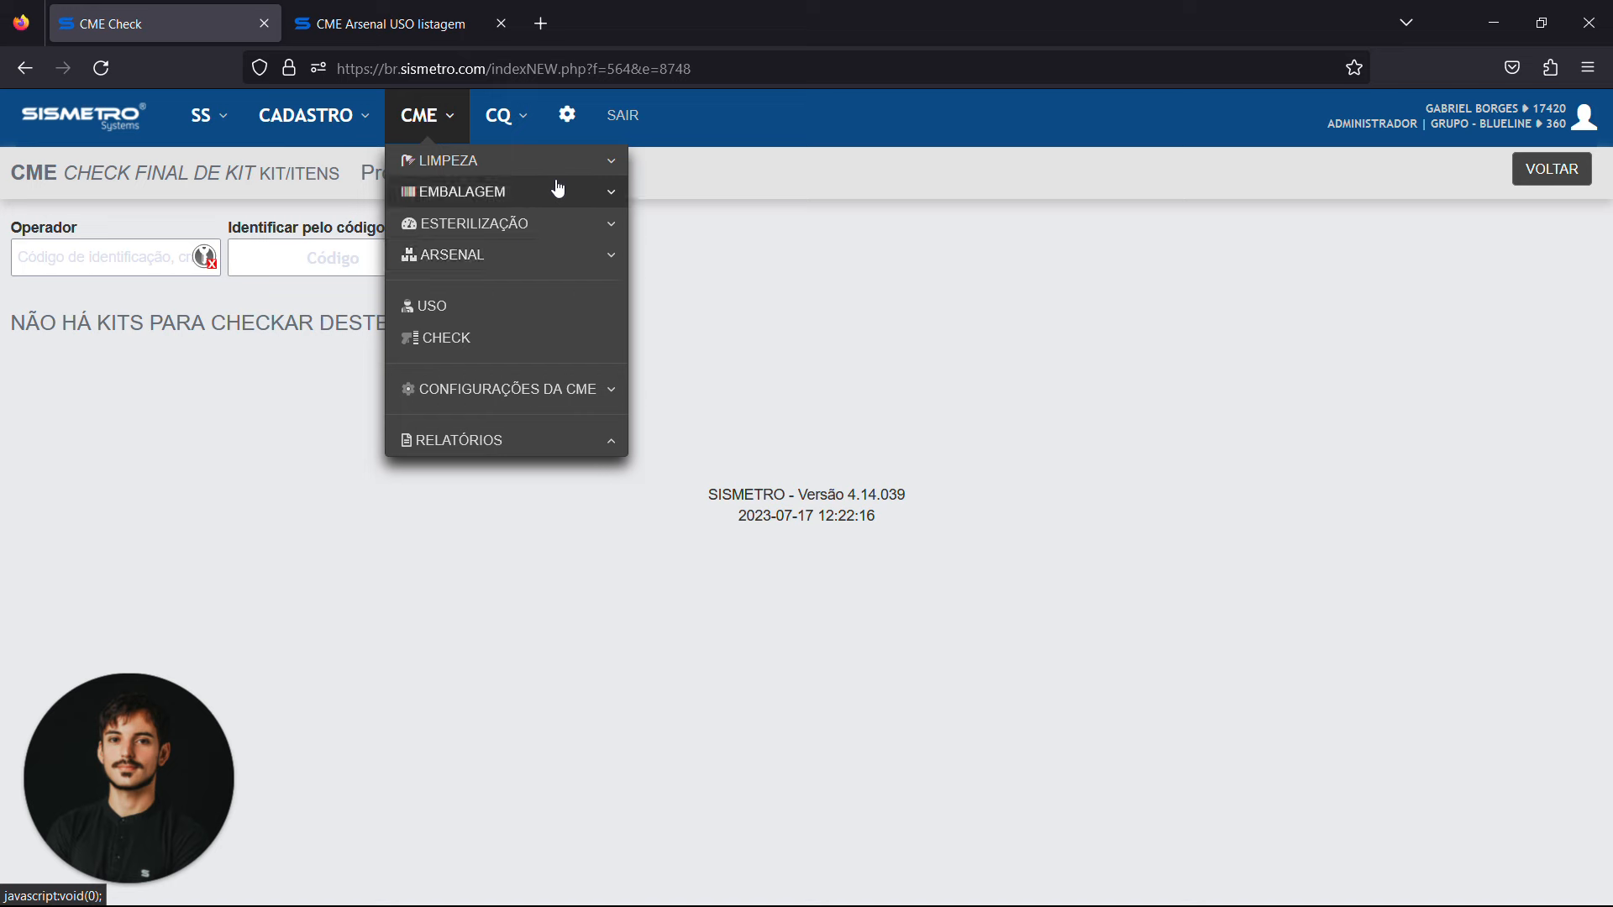
{"action": "left_click", "coordinate": [587, 159]}
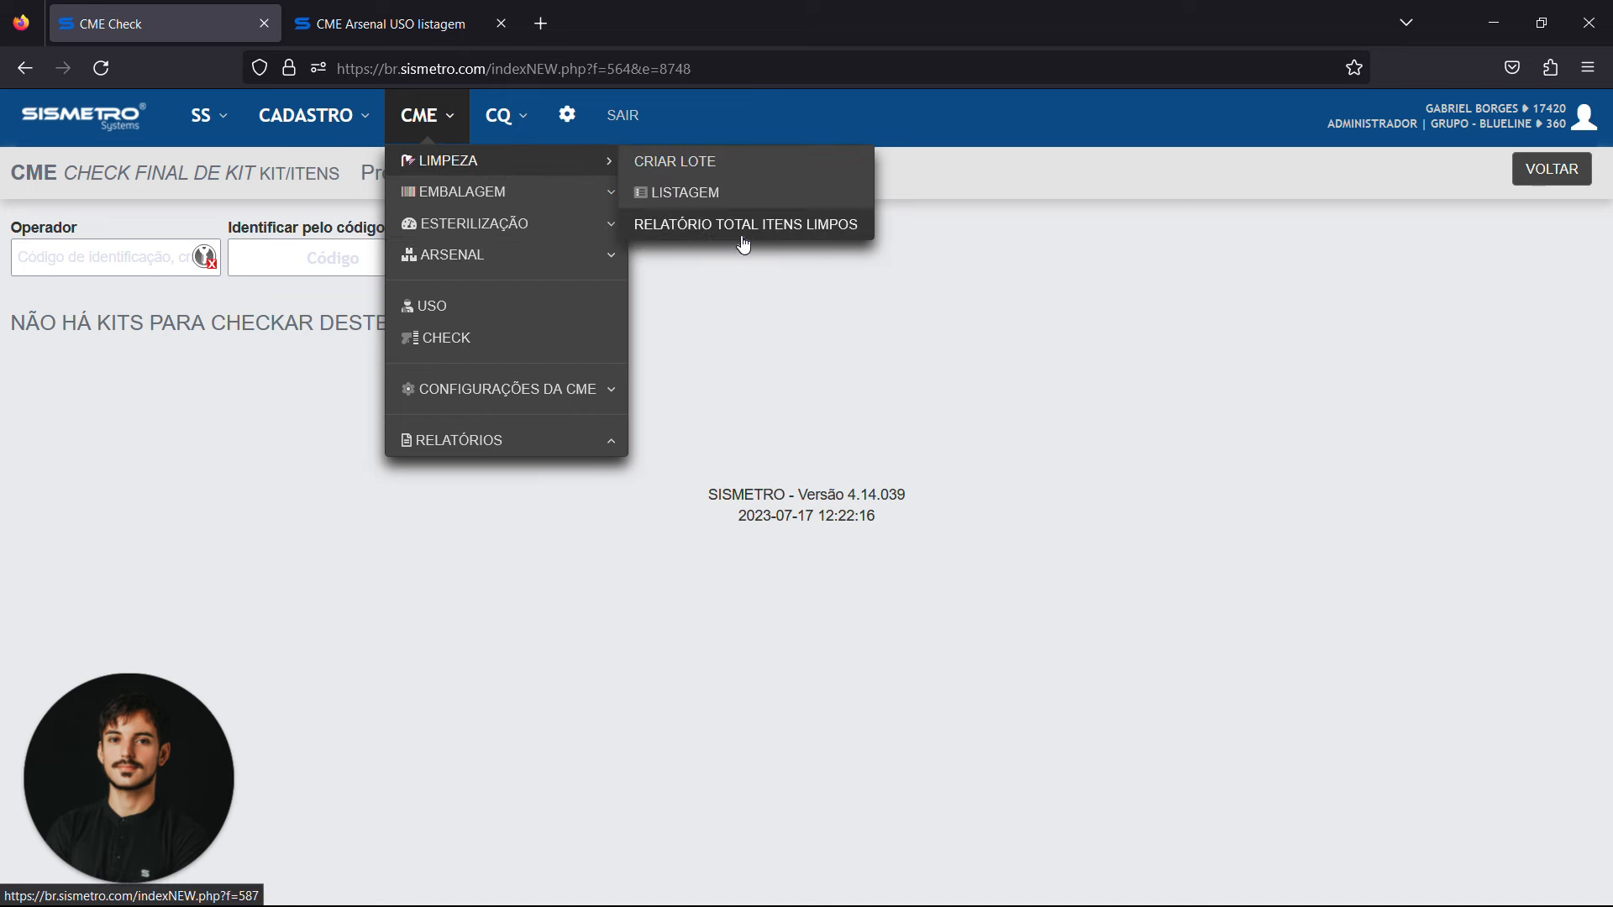
{"action": "left_click", "coordinate": [567, 164]}
{"action": "left_click", "coordinate": [568, 200]}
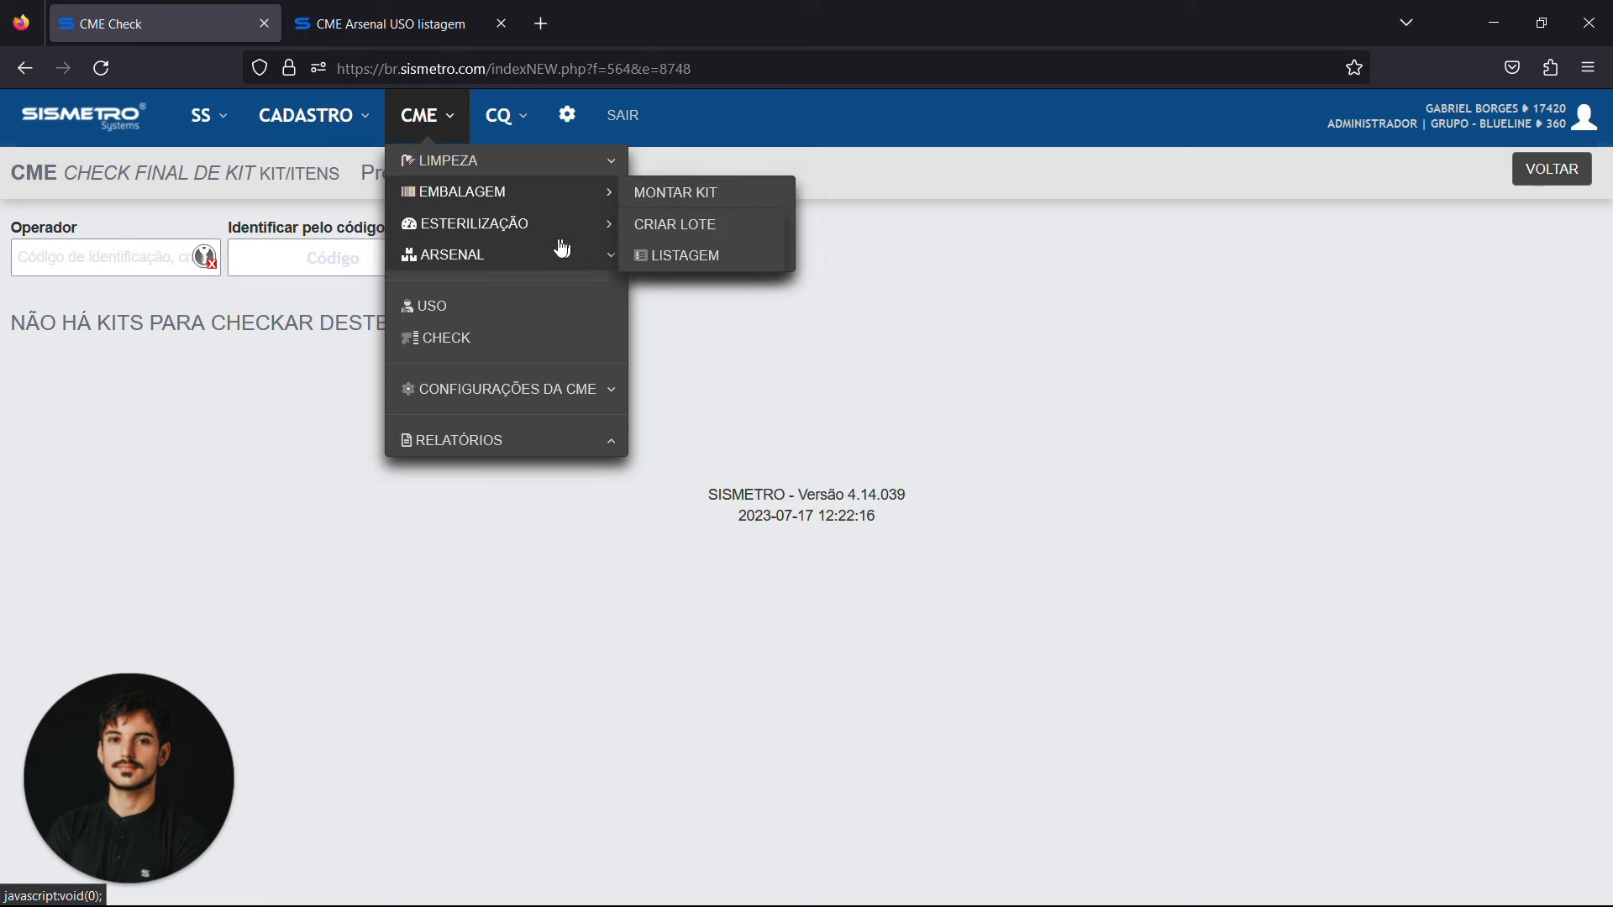
{"action": "left_click", "coordinate": [679, 254]}
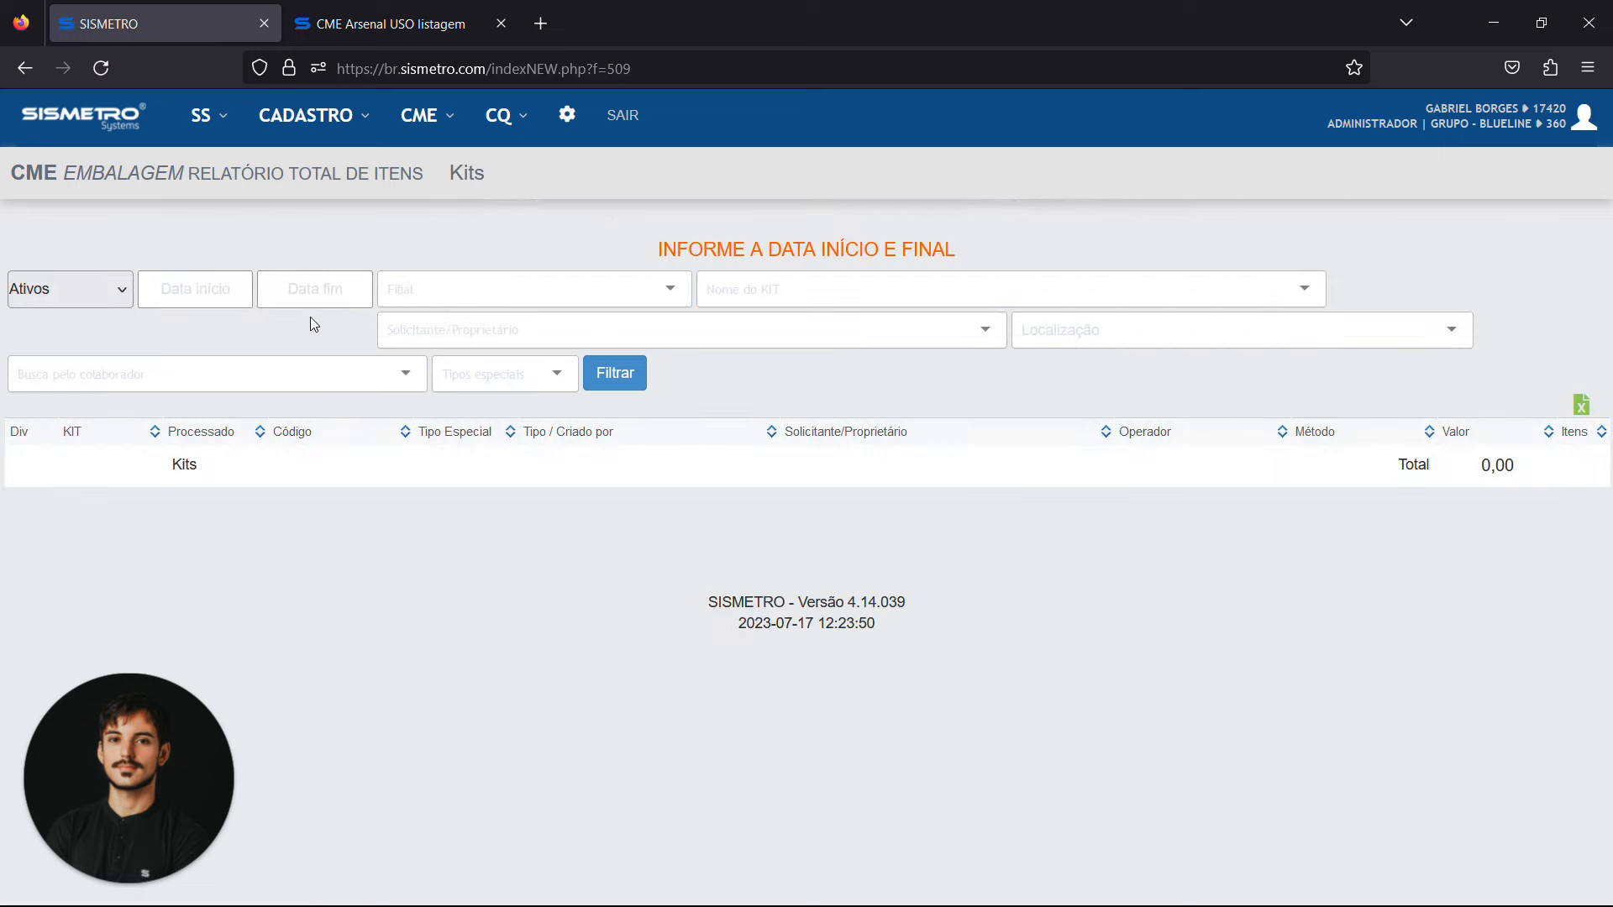
Filter the packaging report from 01/07/2023 to 17/07/2023 for the branch MATRIZ - HOSPITAL BLUE LINE SP
{"action": "left_click", "coordinate": [195, 288]}
{"action": "left_click", "coordinate": [436, 386]}
{"action": "left_click", "coordinate": [315, 289]}
{"action": "left_click", "coordinate": [329, 512]}
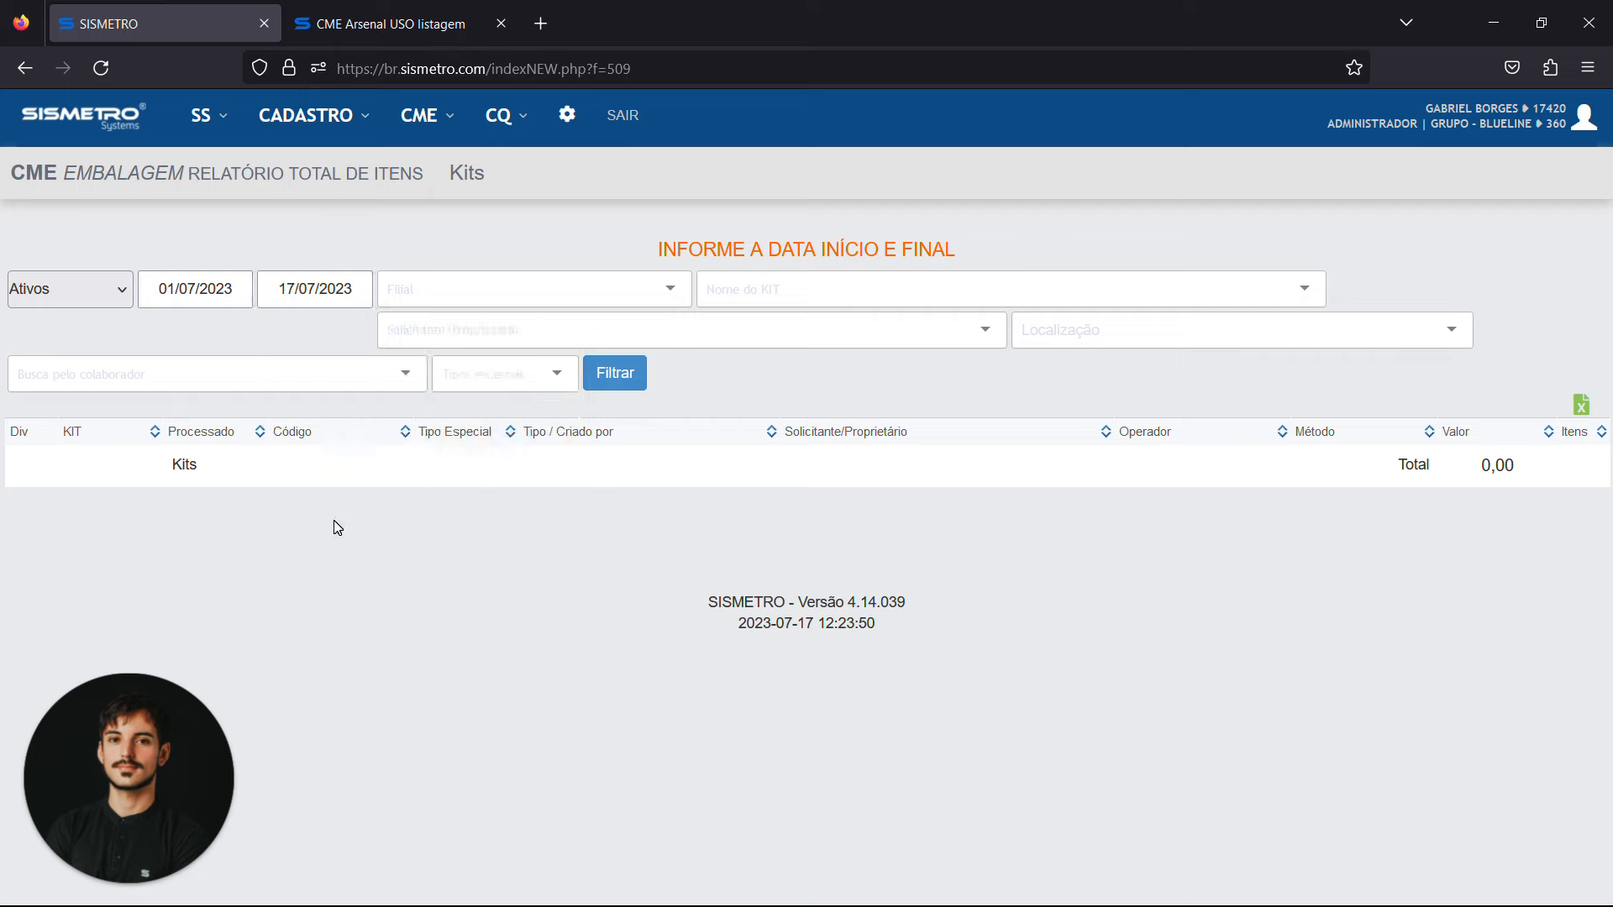
{"action": "left_click", "coordinate": [487, 289]}
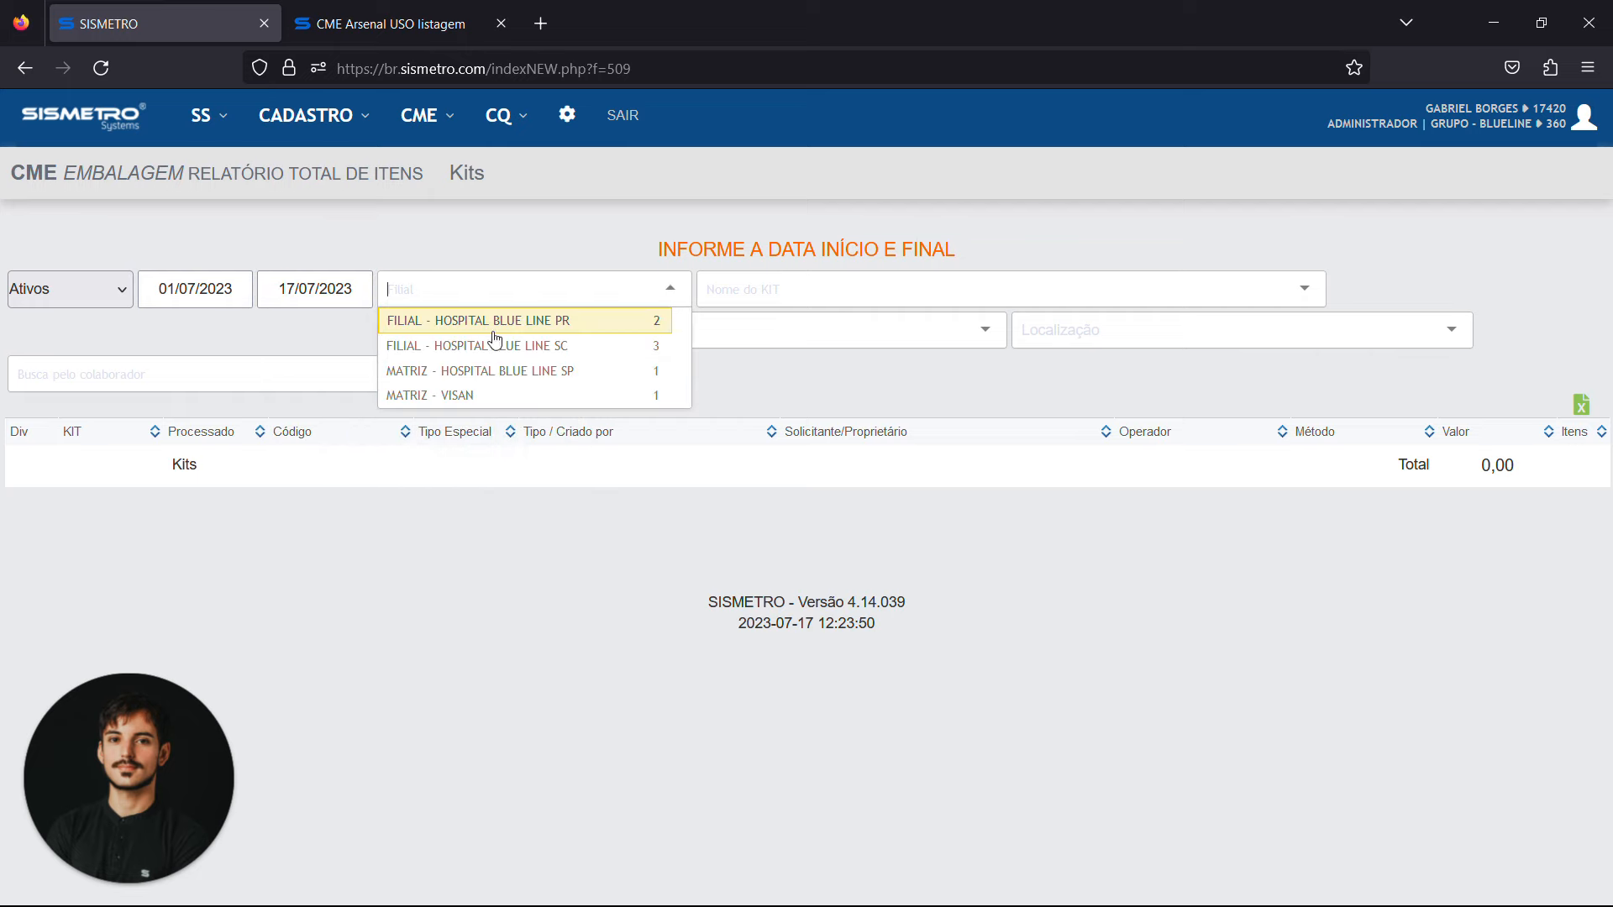
{"action": "left_click", "coordinate": [571, 370]}
{"action": "left_click", "coordinate": [614, 372]}
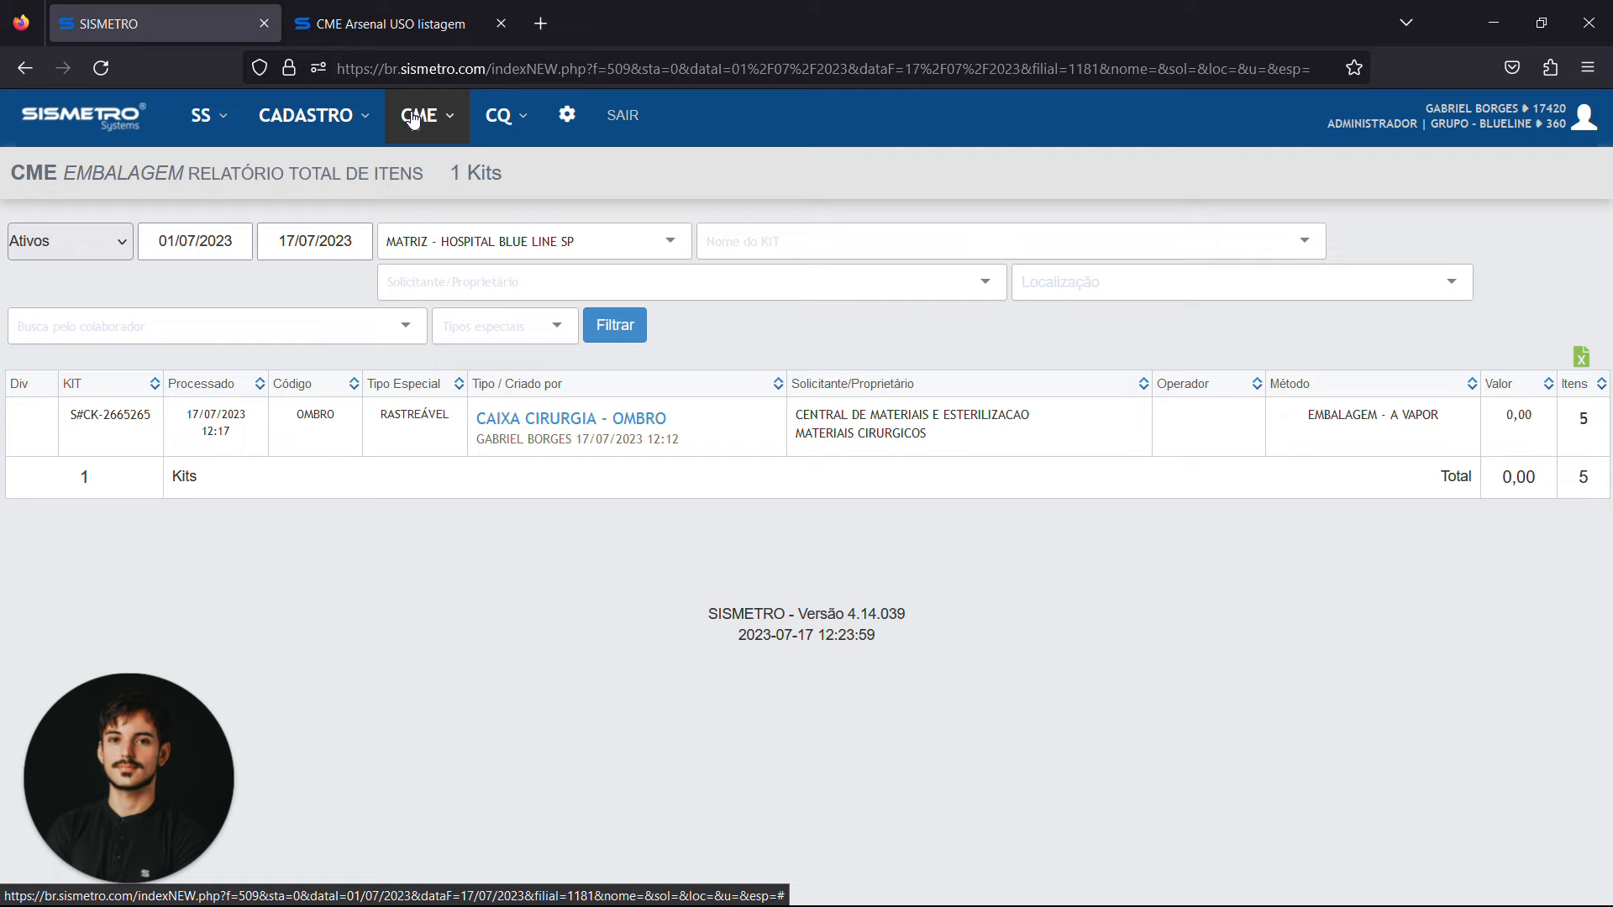
Close the separate usage listing and open the registered users listing
{"action": "left_click", "coordinate": [507, 24]}
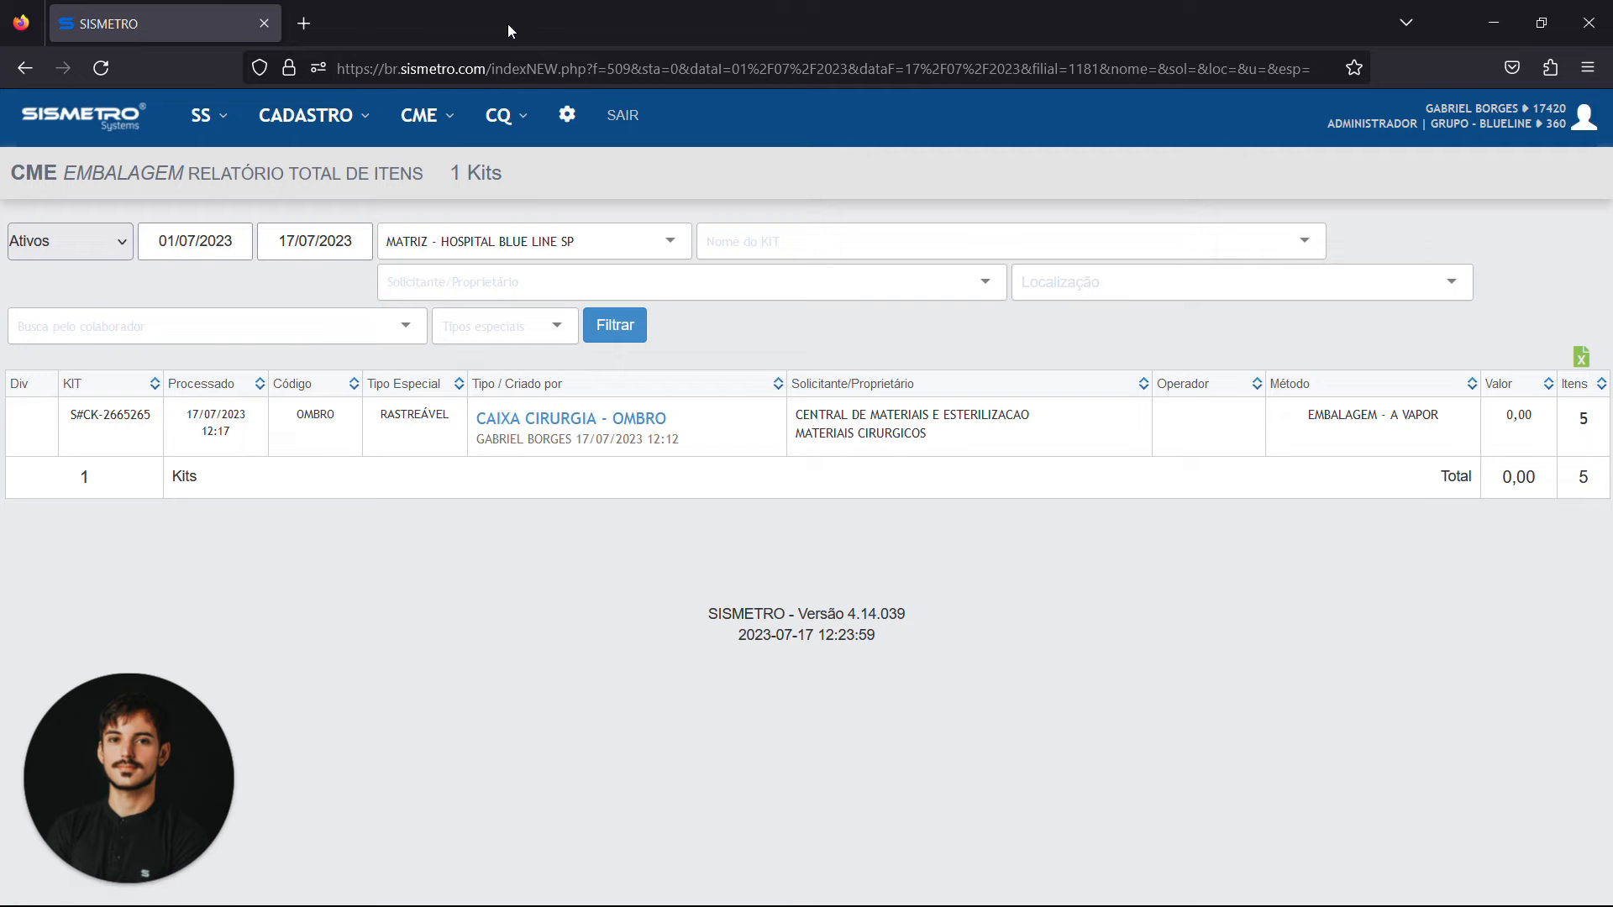
{"action": "left_click", "coordinate": [313, 117]}
{"action": "left_click", "coordinate": [319, 254]}
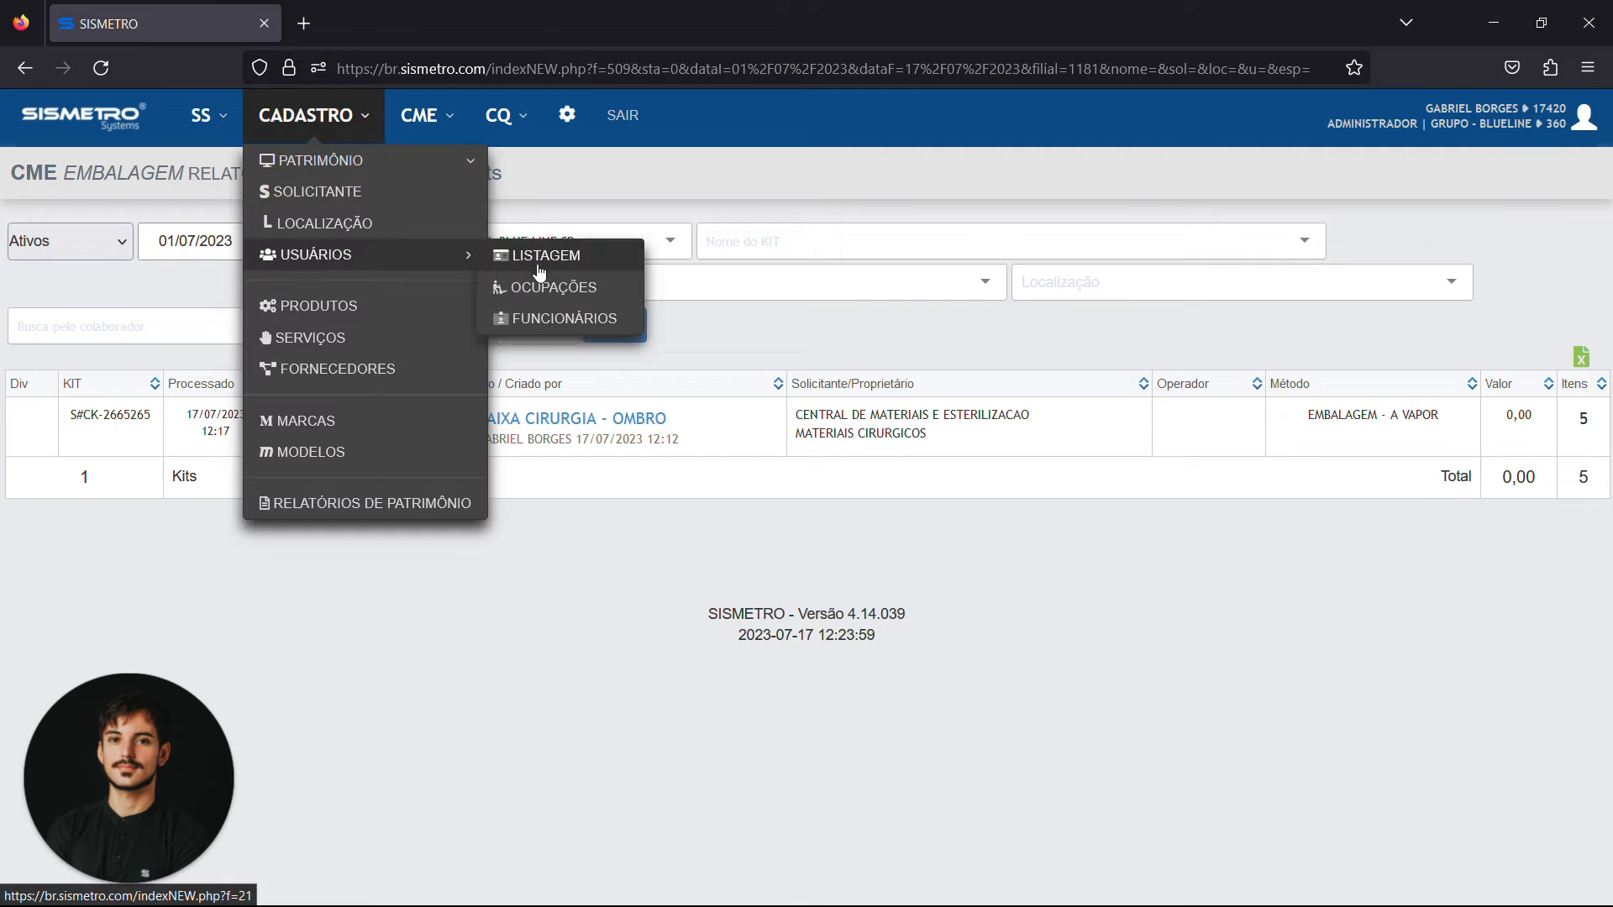
{"action": "left_click", "coordinate": [539, 273]}
{"action": "scroll", "coordinate": [514, 517], "scroll_direction": "down", "scroll_amount": 3}
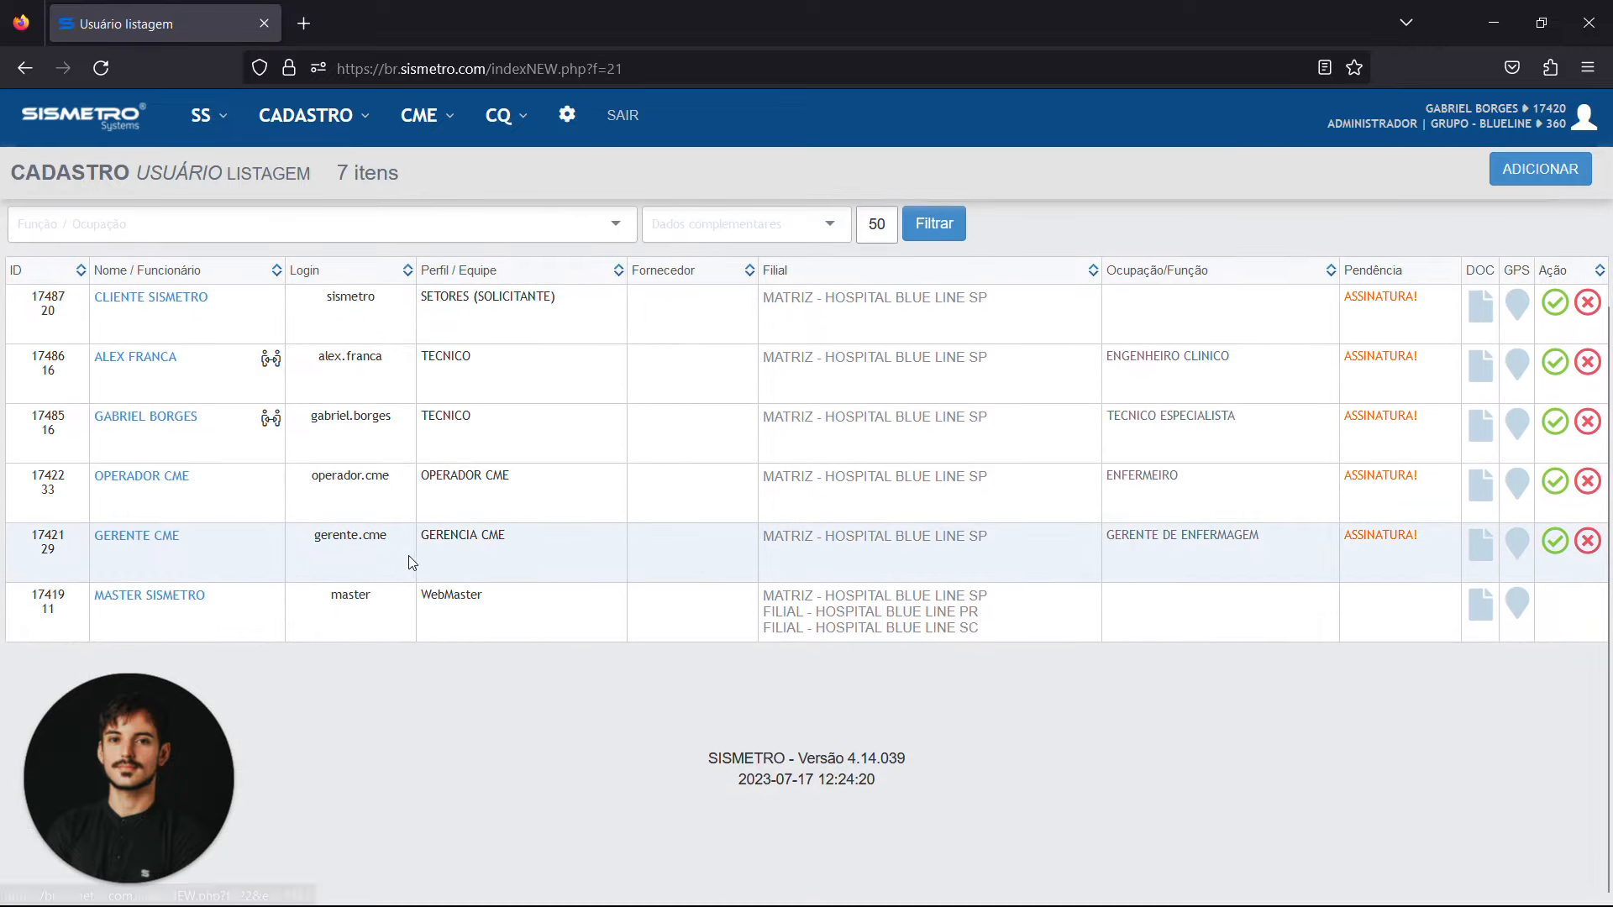
Highlight the GERENCIA CME and WebMaster profiles in the user listing
{"action": "left_click_drag", "start_coordinate": [420, 537], "coordinate": [509, 538]}
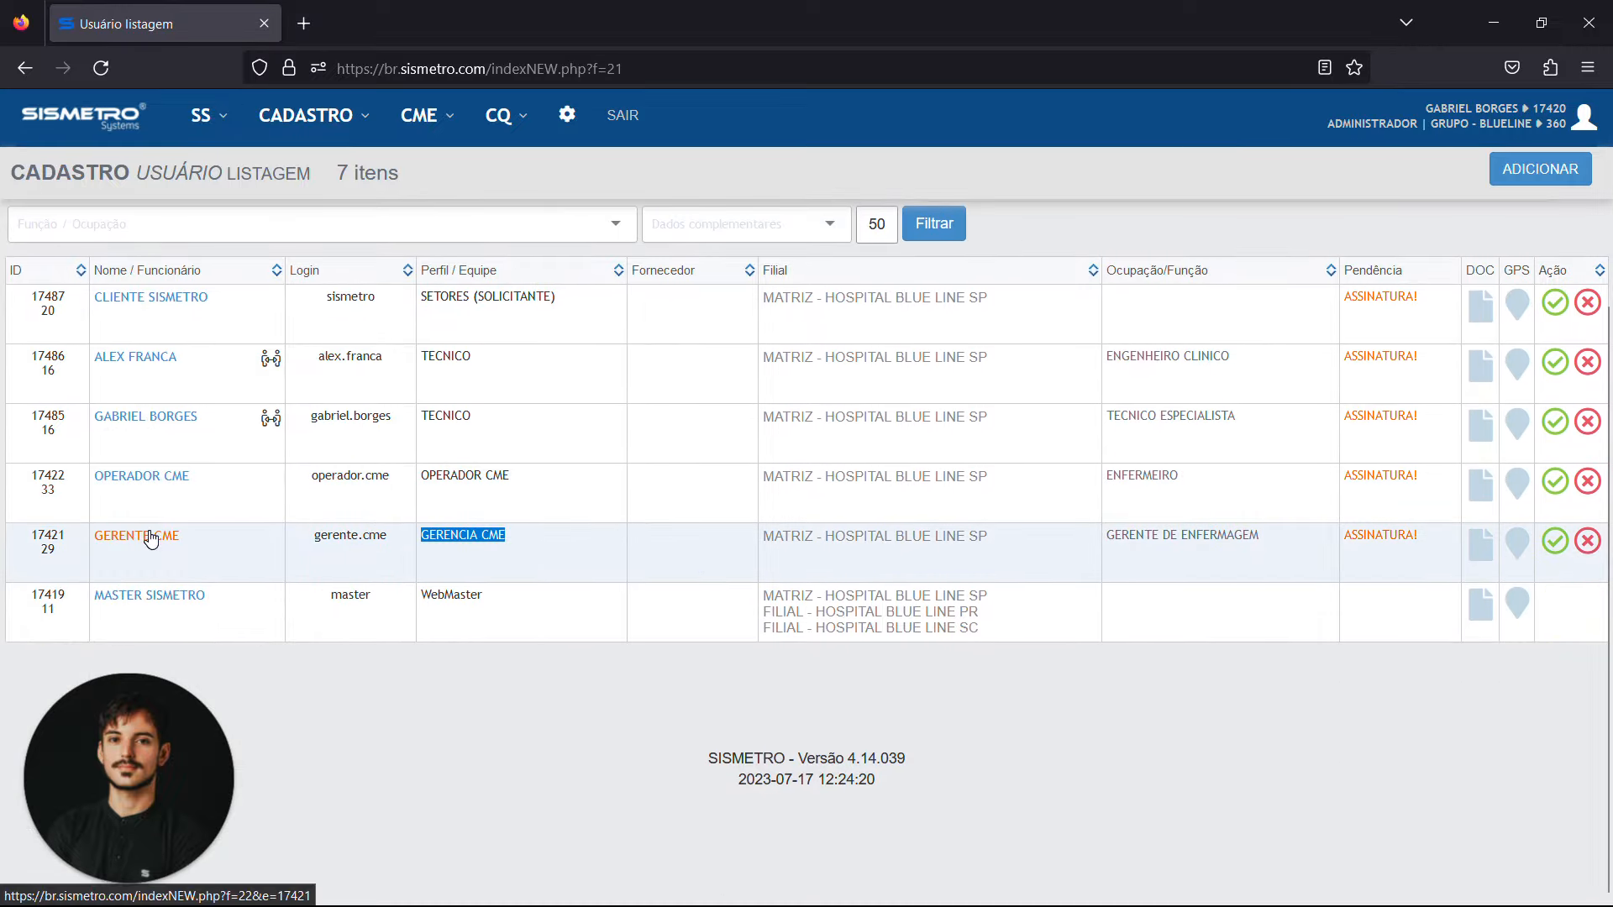
{"action": "left_click", "coordinate": [424, 116]}
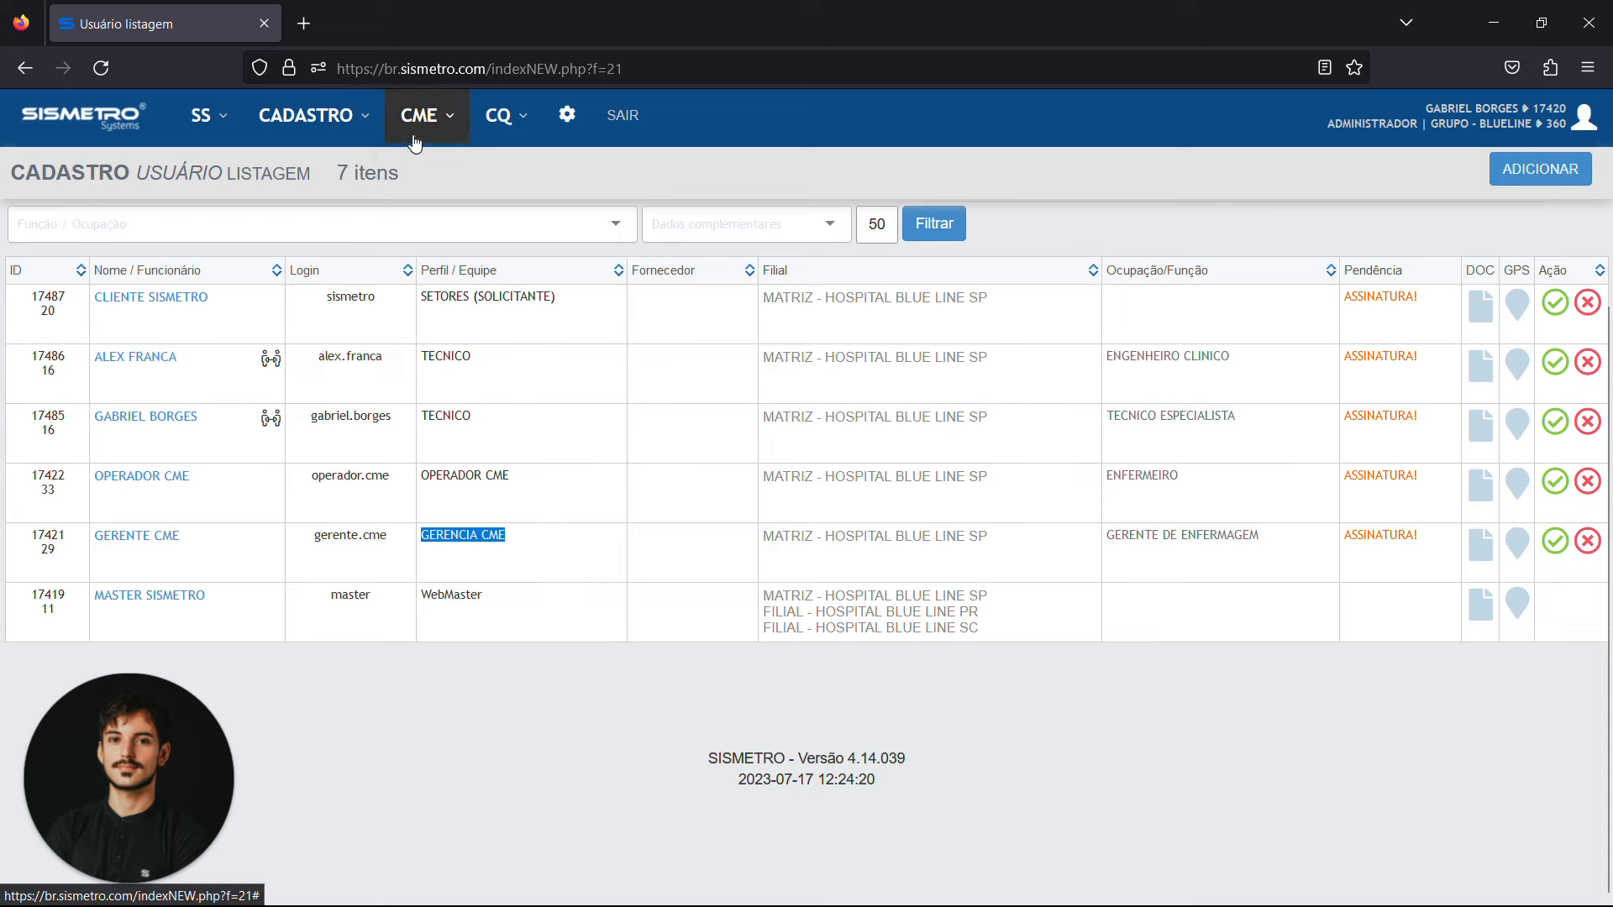
{"action": "left_click", "coordinate": [414, 134]}
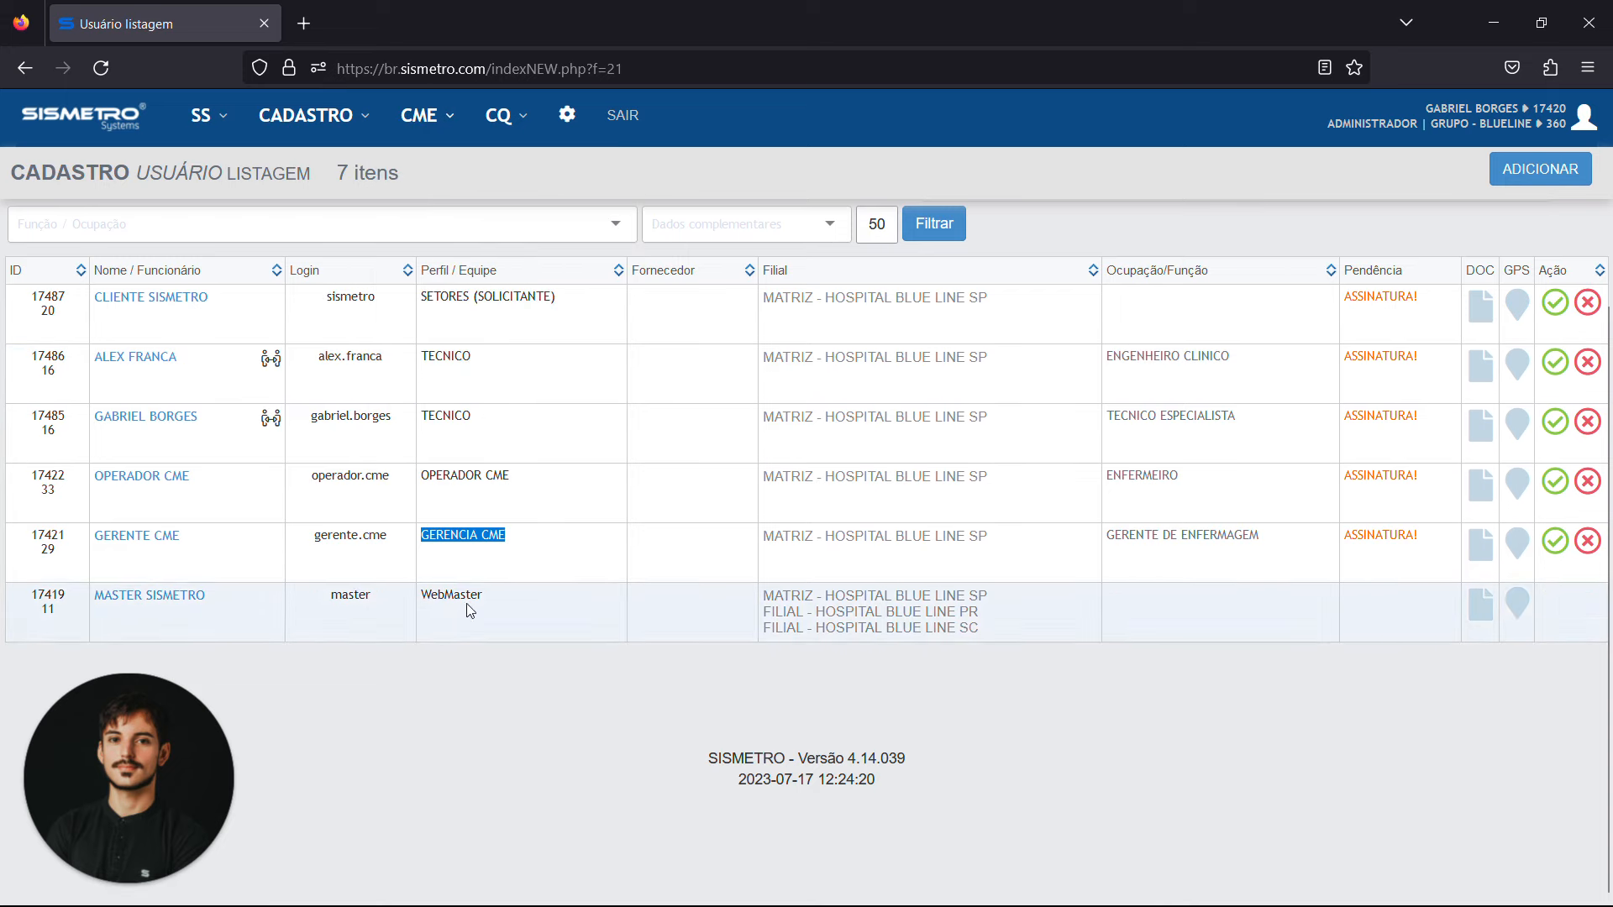
{"action": "double_click", "coordinate": [454, 596]}
{"action": "left_click", "coordinate": [568, 666]}
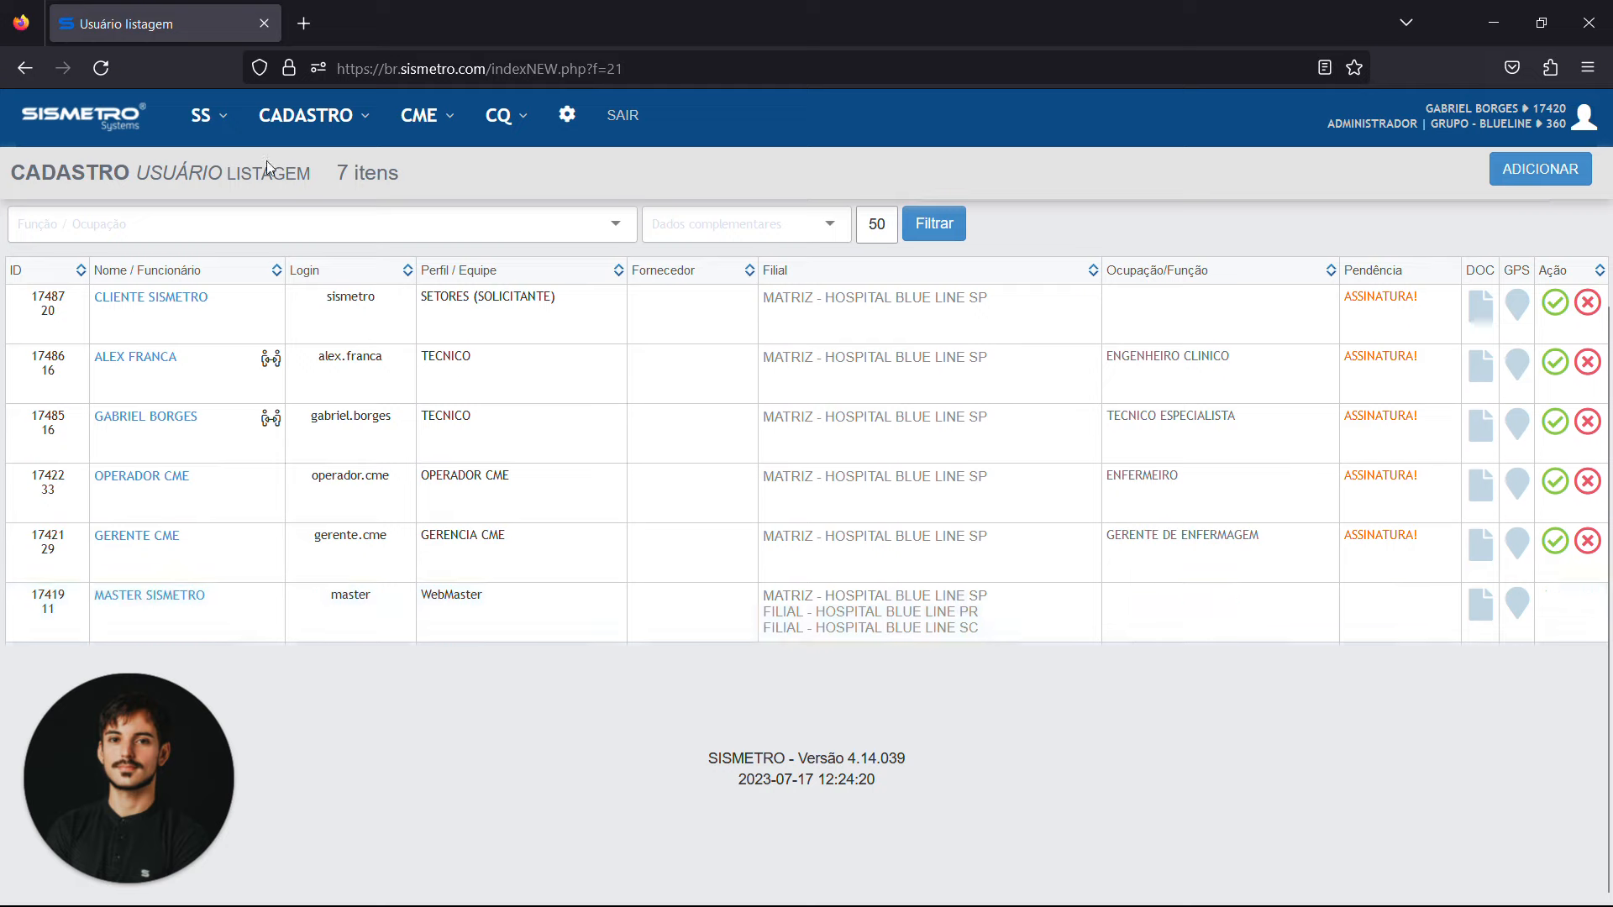
Open the registered assets (Patrimônio) listing and look through its items down to the CME equipment
{"action": "left_click", "coordinate": [294, 128]}
{"action": "mouse_move", "coordinate": [324, 168]}
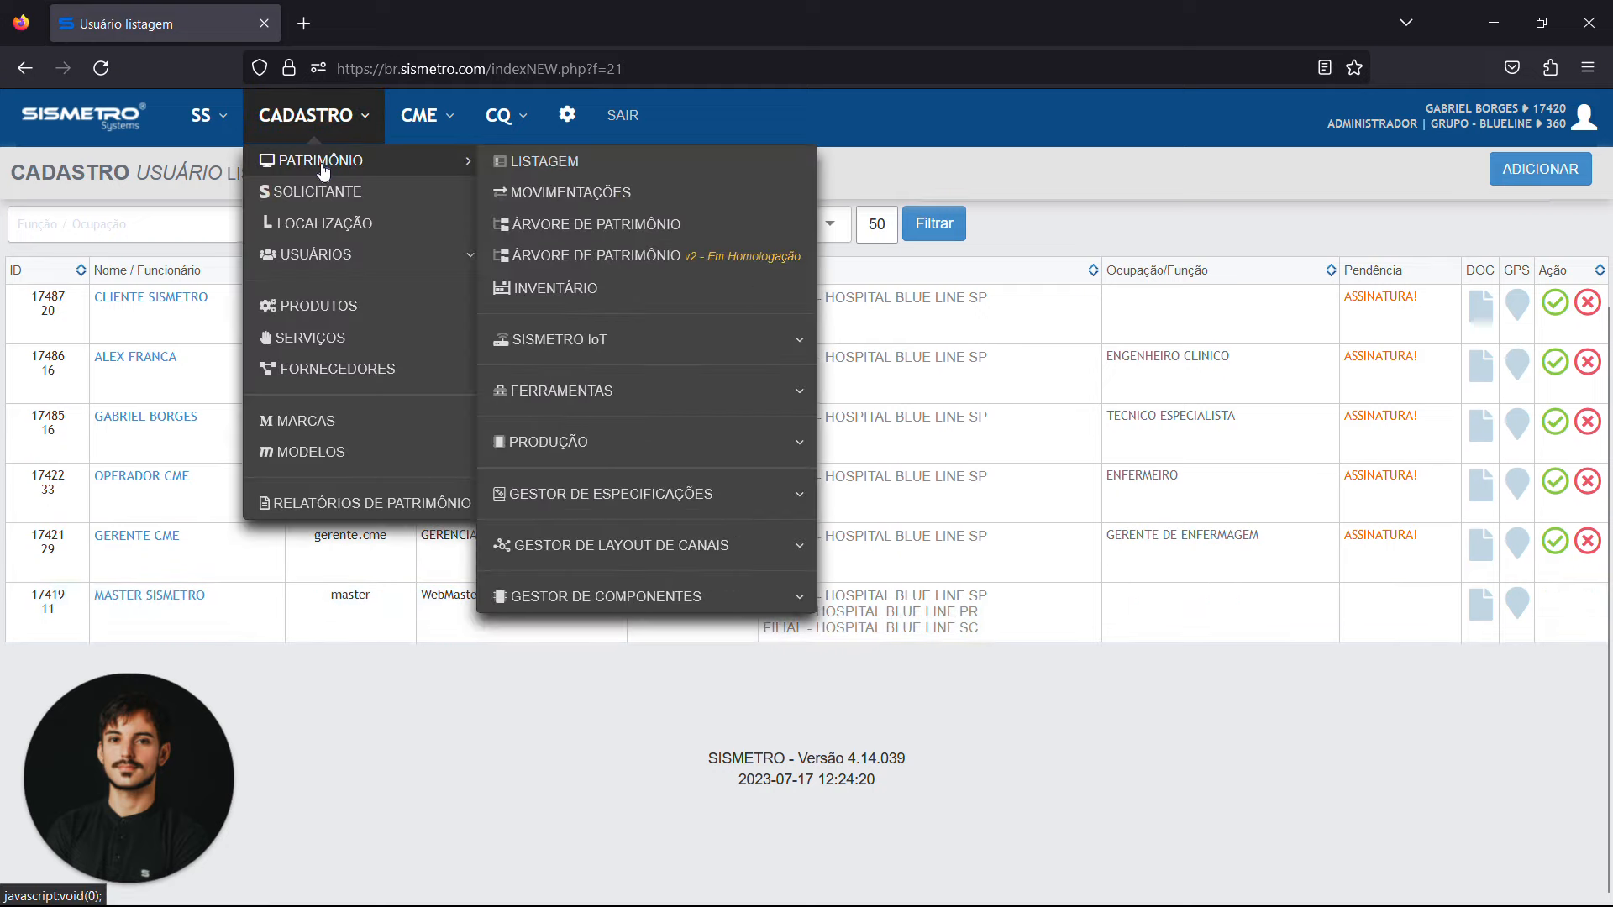
{"action": "left_click", "coordinate": [554, 163]}
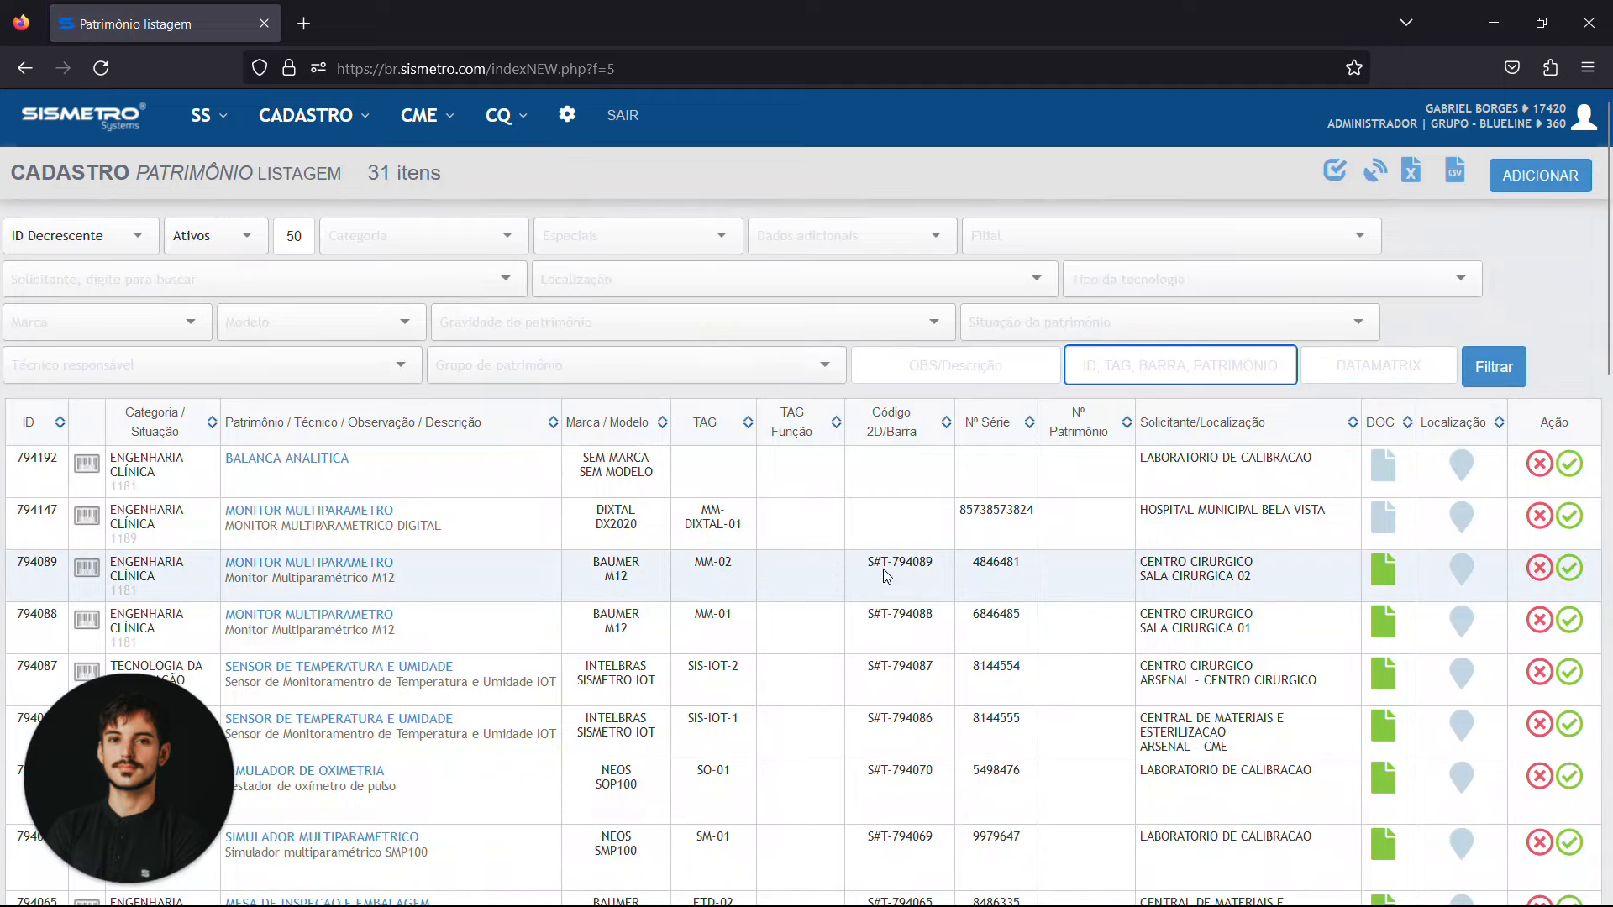
{"action": "scroll", "coordinate": [556, 158], "scroll_direction": "down", "scroll_amount": 3}
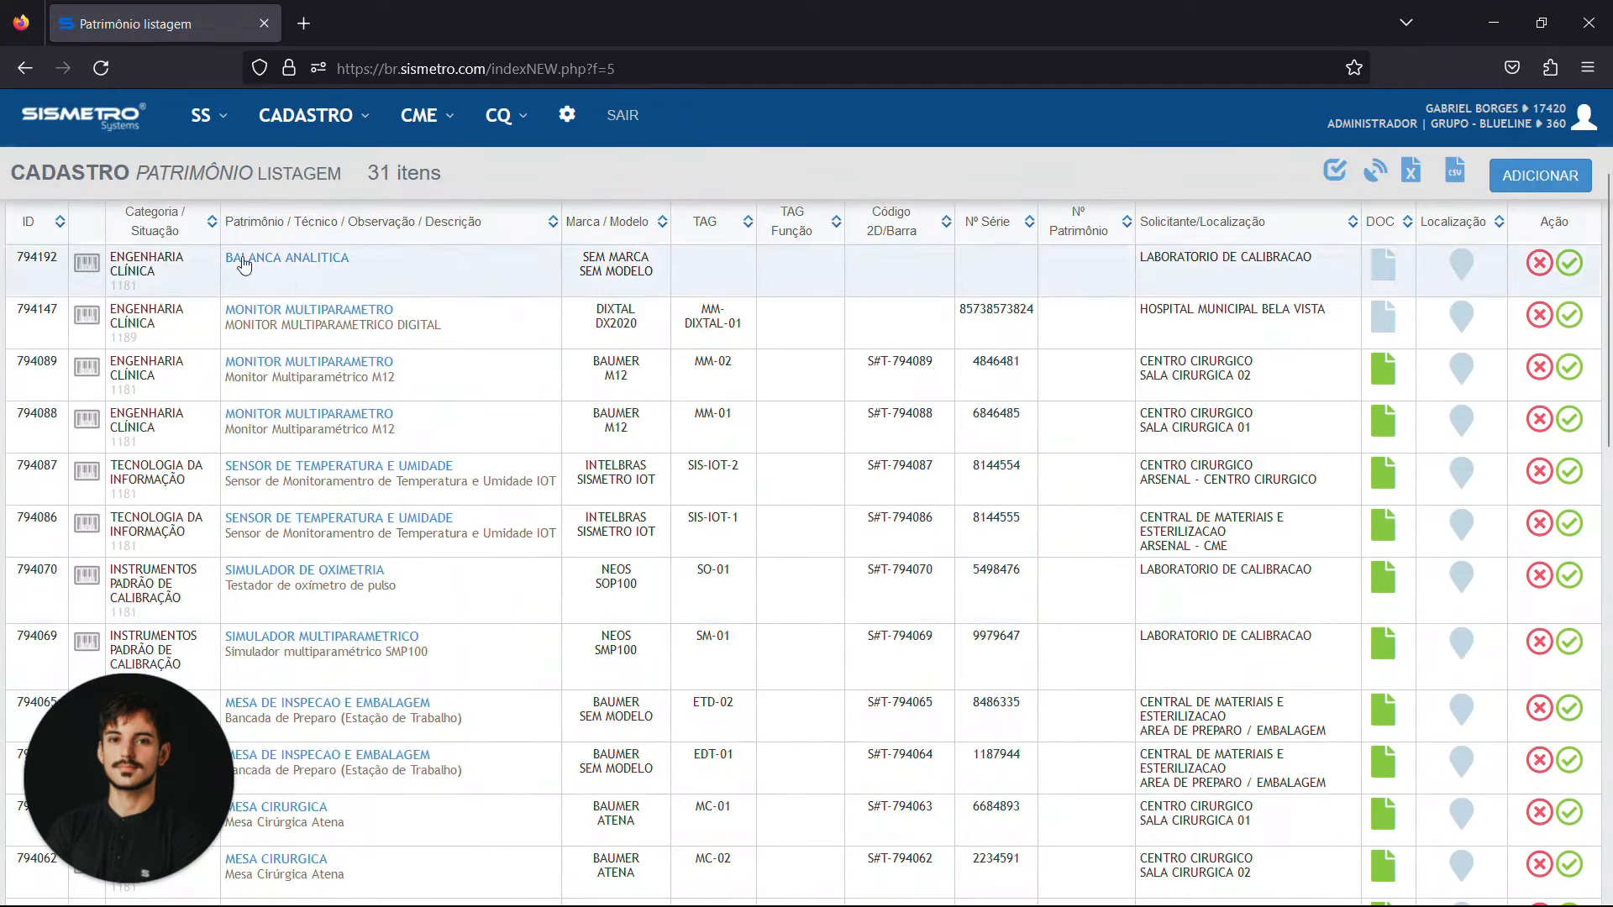
{"action": "left_click", "coordinate": [202, 113]}
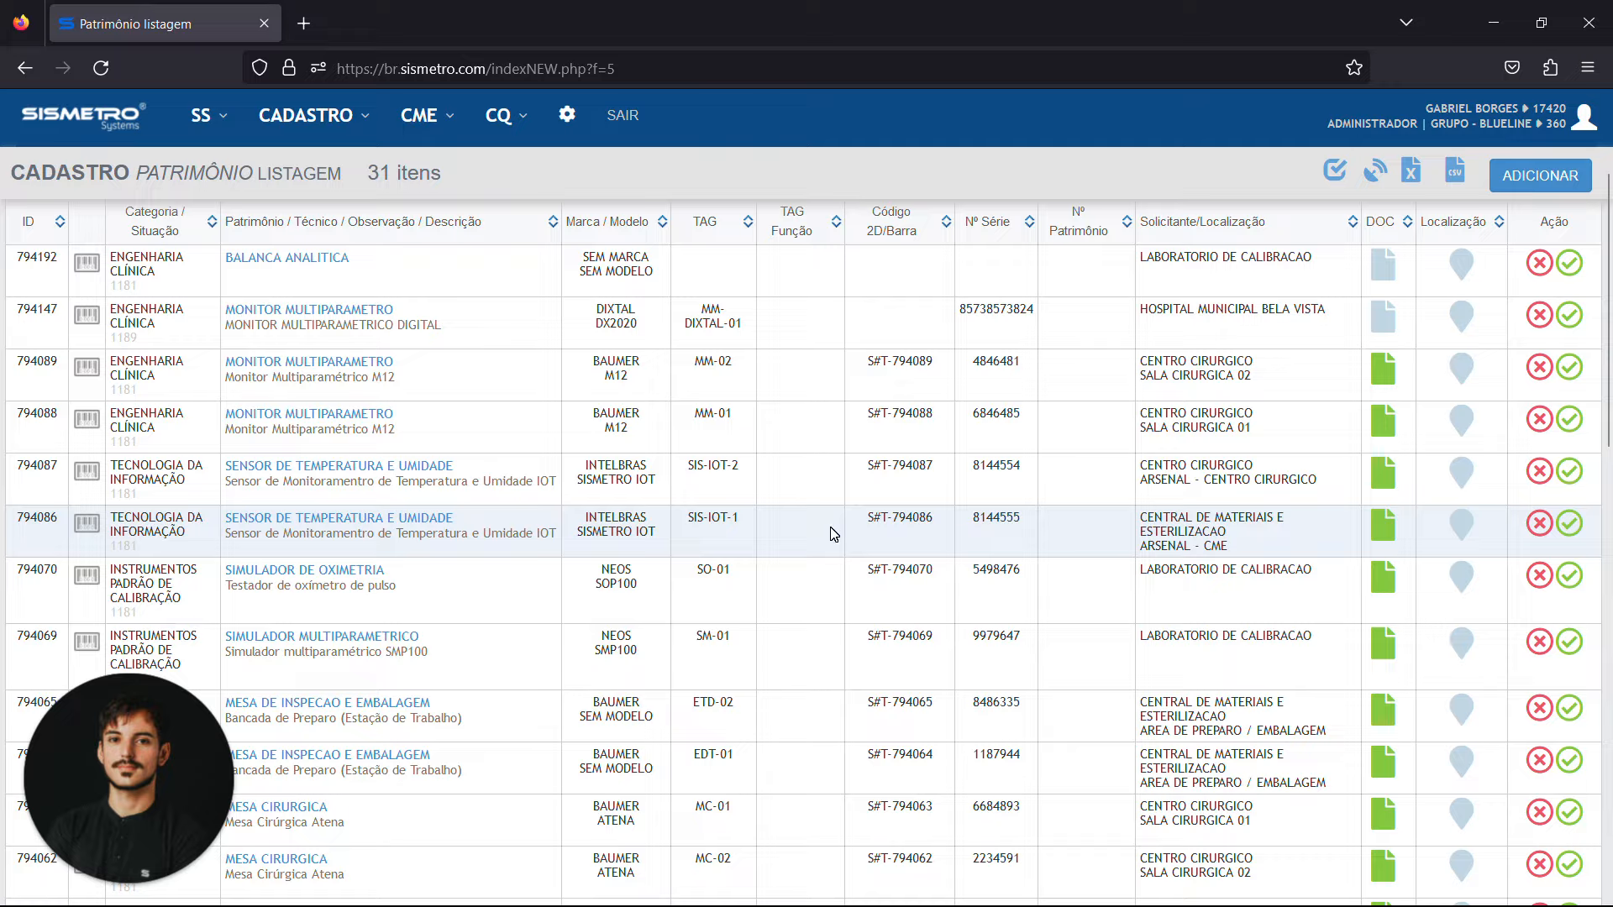
{"action": "scroll", "coordinate": [832, 529], "scroll_direction": "down", "scroll_amount": 10}
{"action": "scroll", "coordinate": [834, 534], "scroll_direction": "down", "scroll_amount": 5}
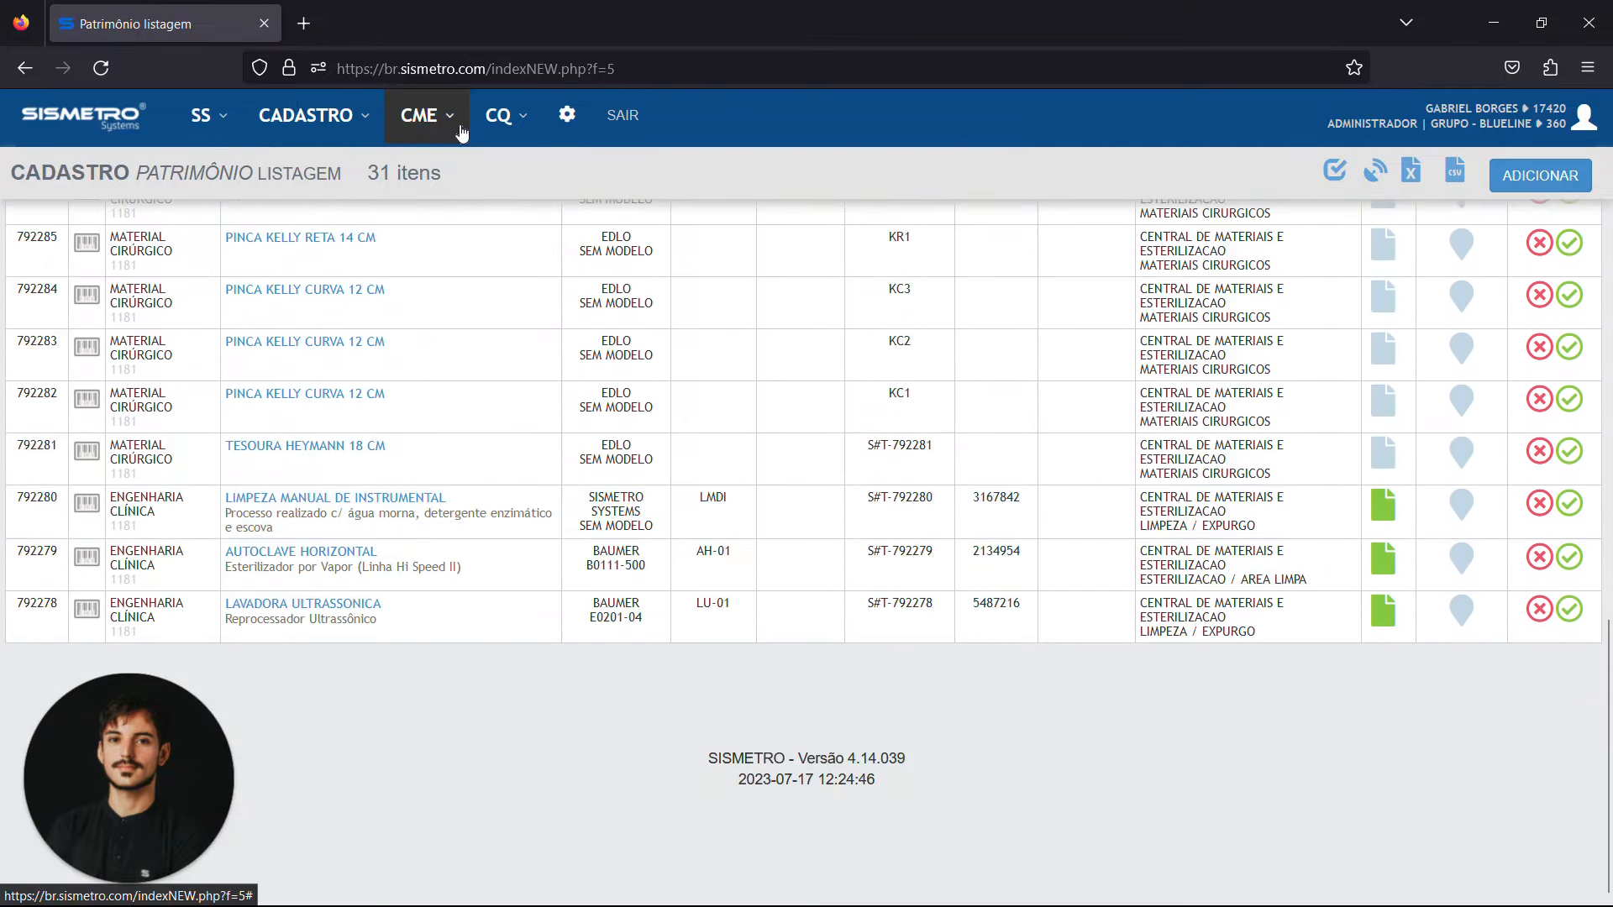
Open the AUTOCLAVE HORIZONTAL asset record, bring up its movement listing separately and return to the record
{"action": "left_click", "coordinate": [347, 553]}
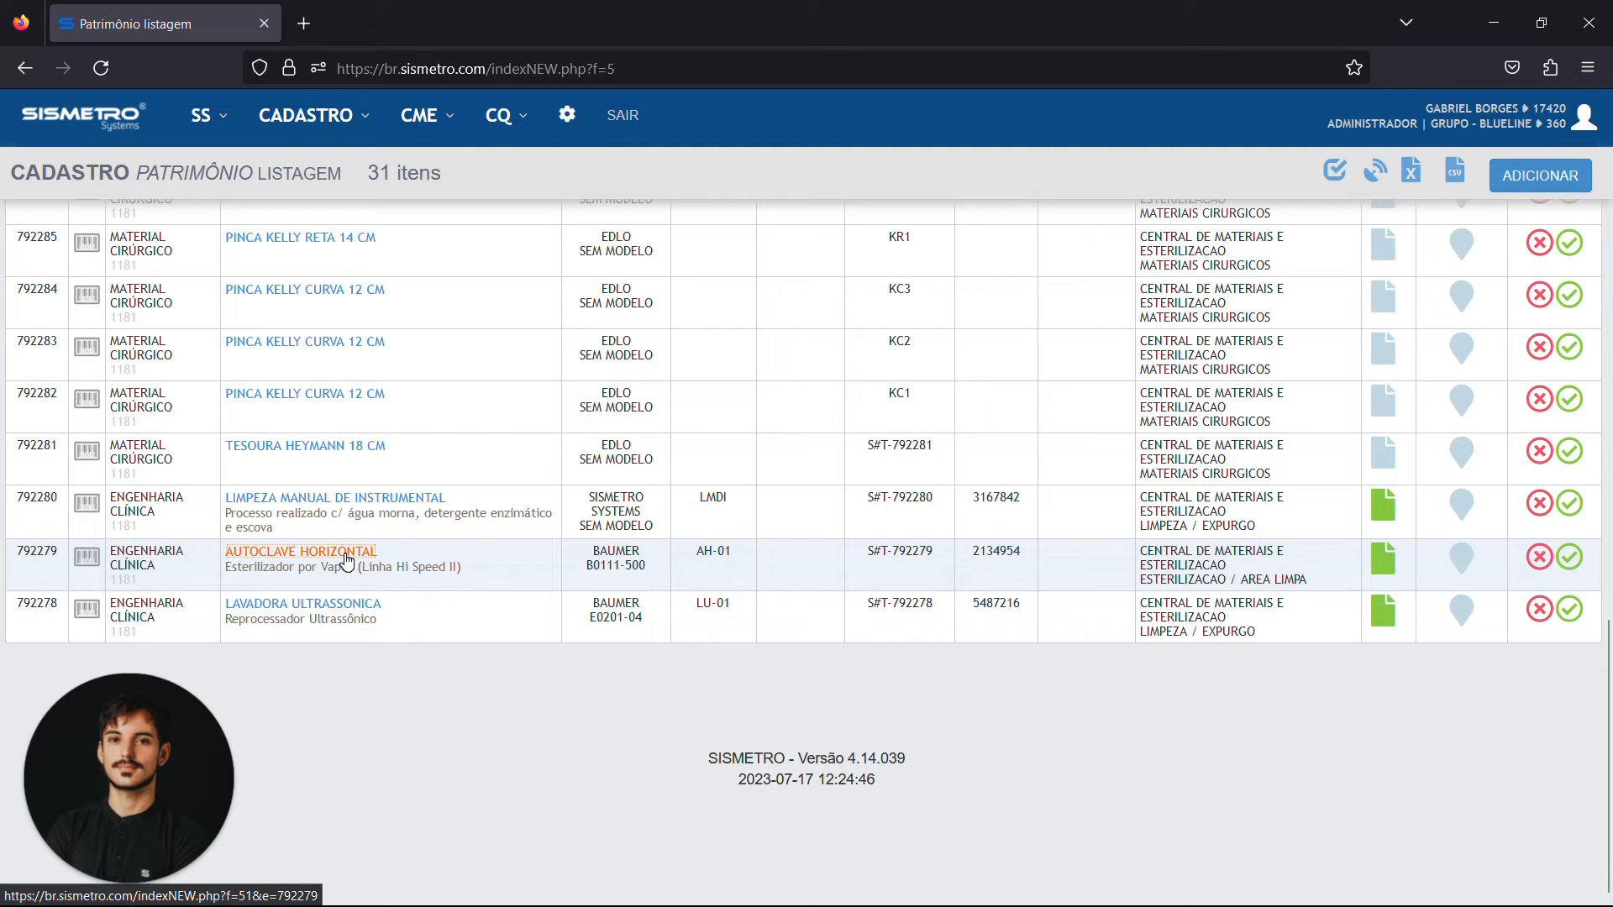
{"action": "scroll", "coordinate": [806, 537], "scroll_direction": "down", "scroll_amount": 4}
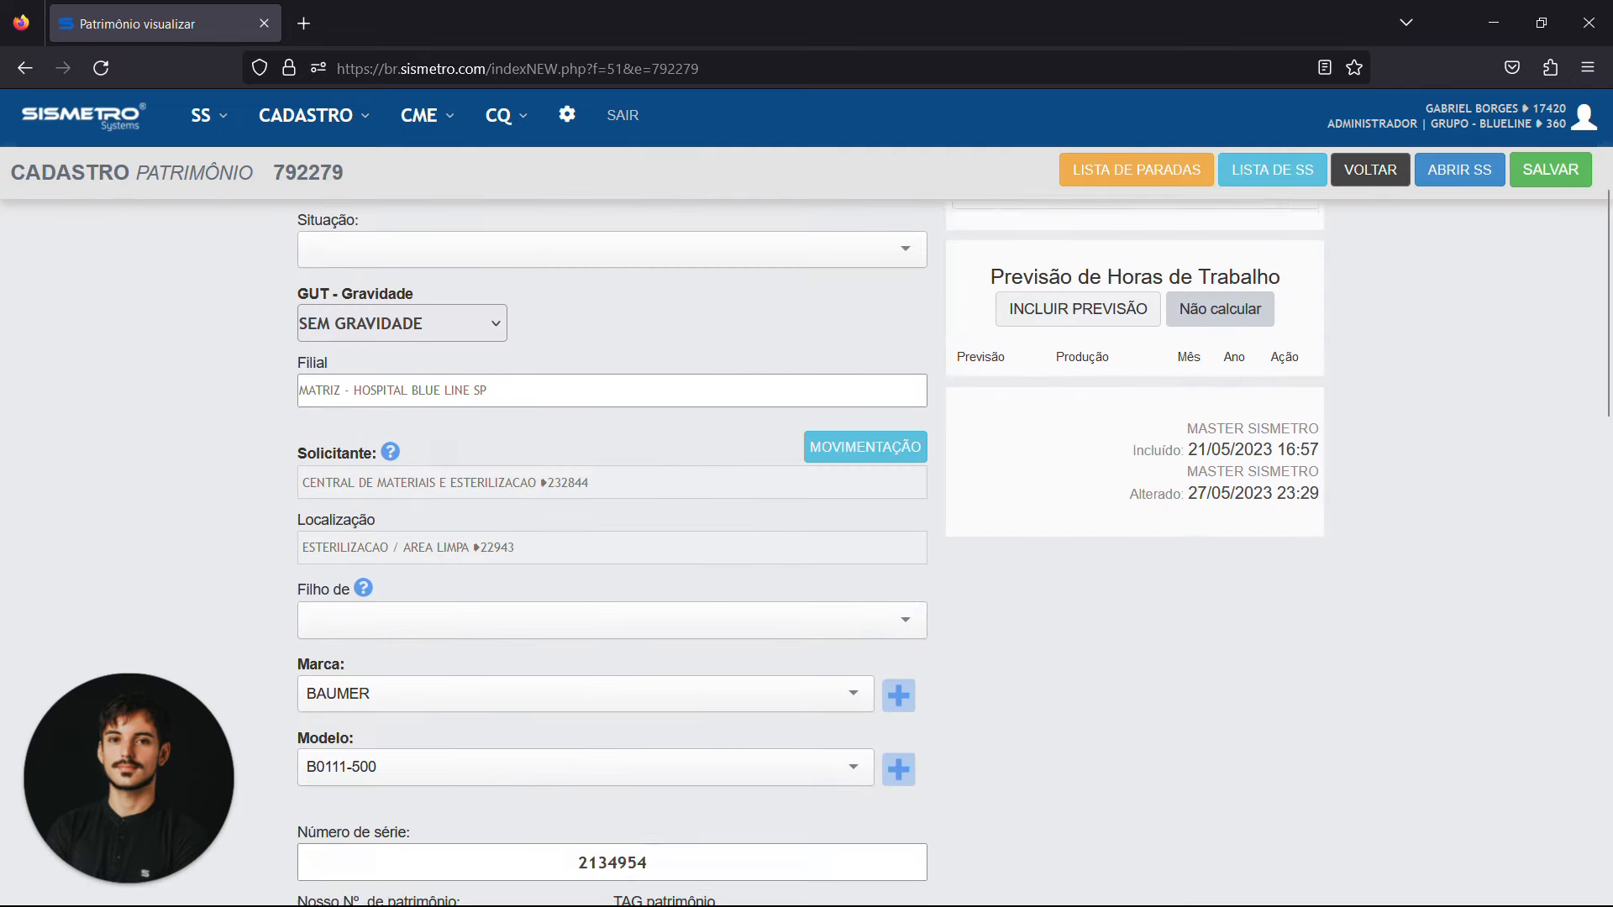
{"action": "scroll", "coordinate": [807, 538], "scroll_direction": "up", "scroll_amount": 4}
{"action": "left_click", "coordinate": [869, 748]}
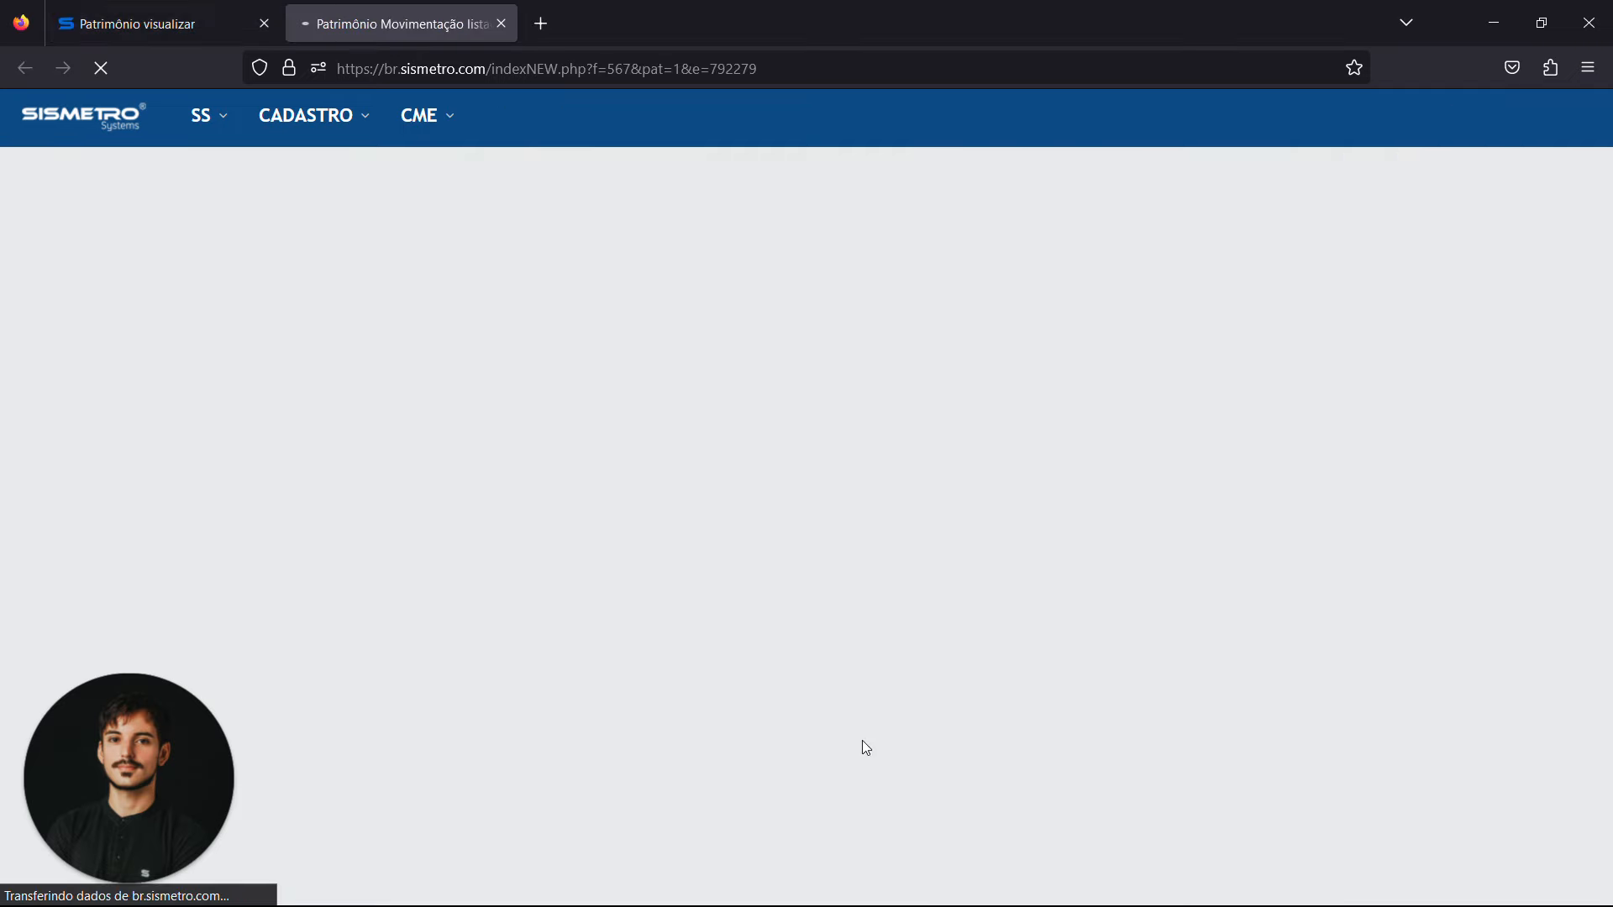
{"action": "left_click", "coordinate": [143, 8]}
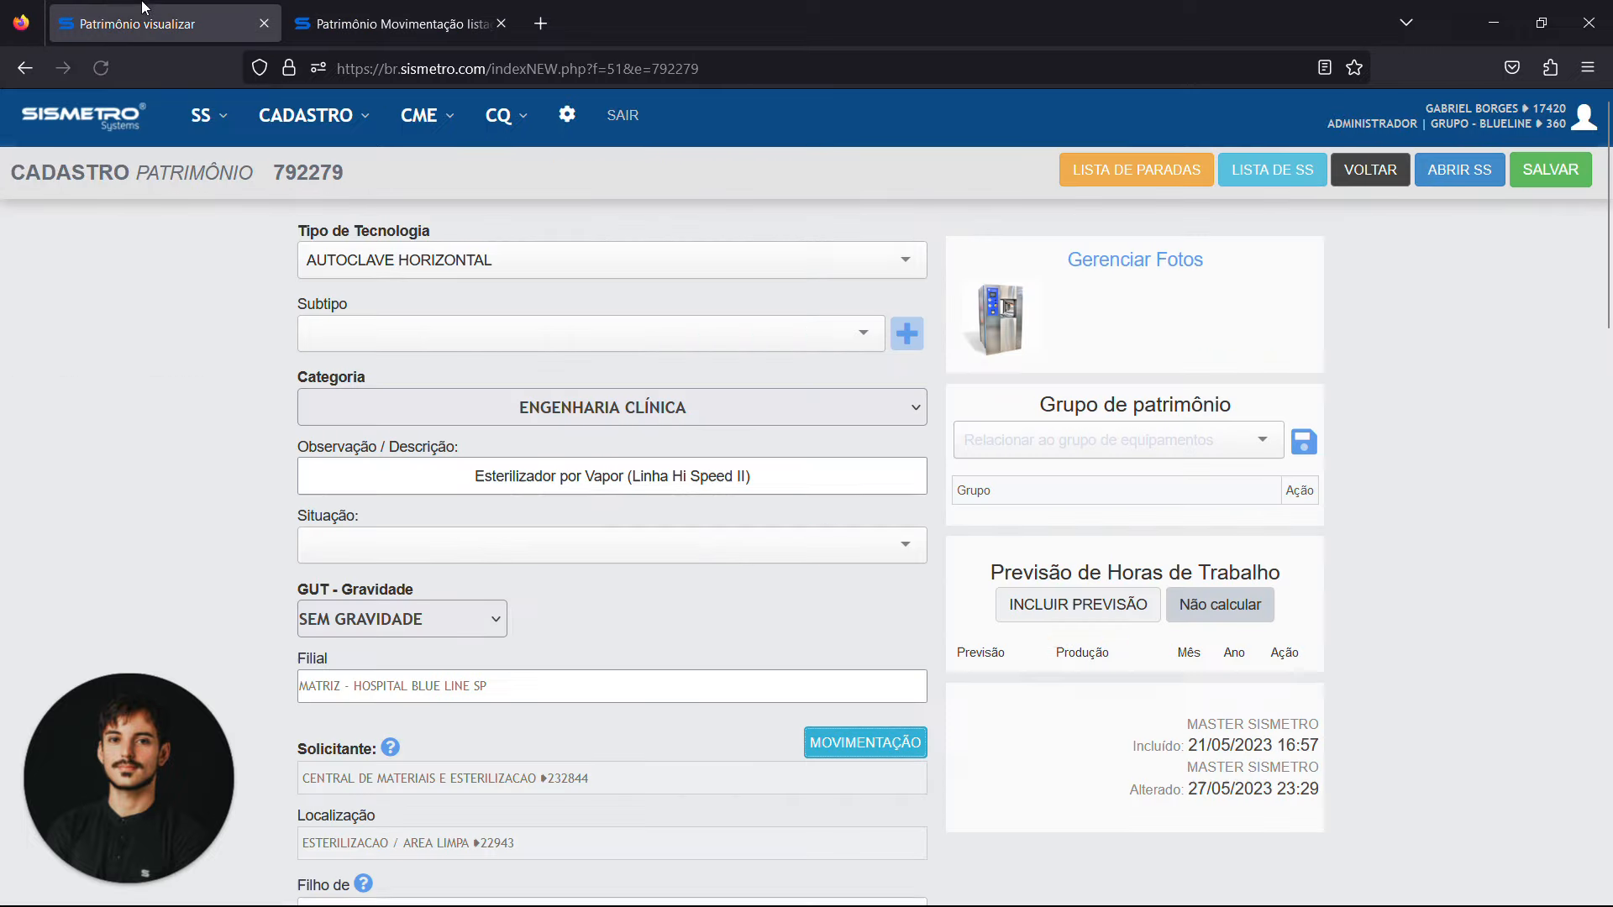
View the autoclave's photo enlarged and close it
{"action": "left_click", "coordinate": [991, 304]}
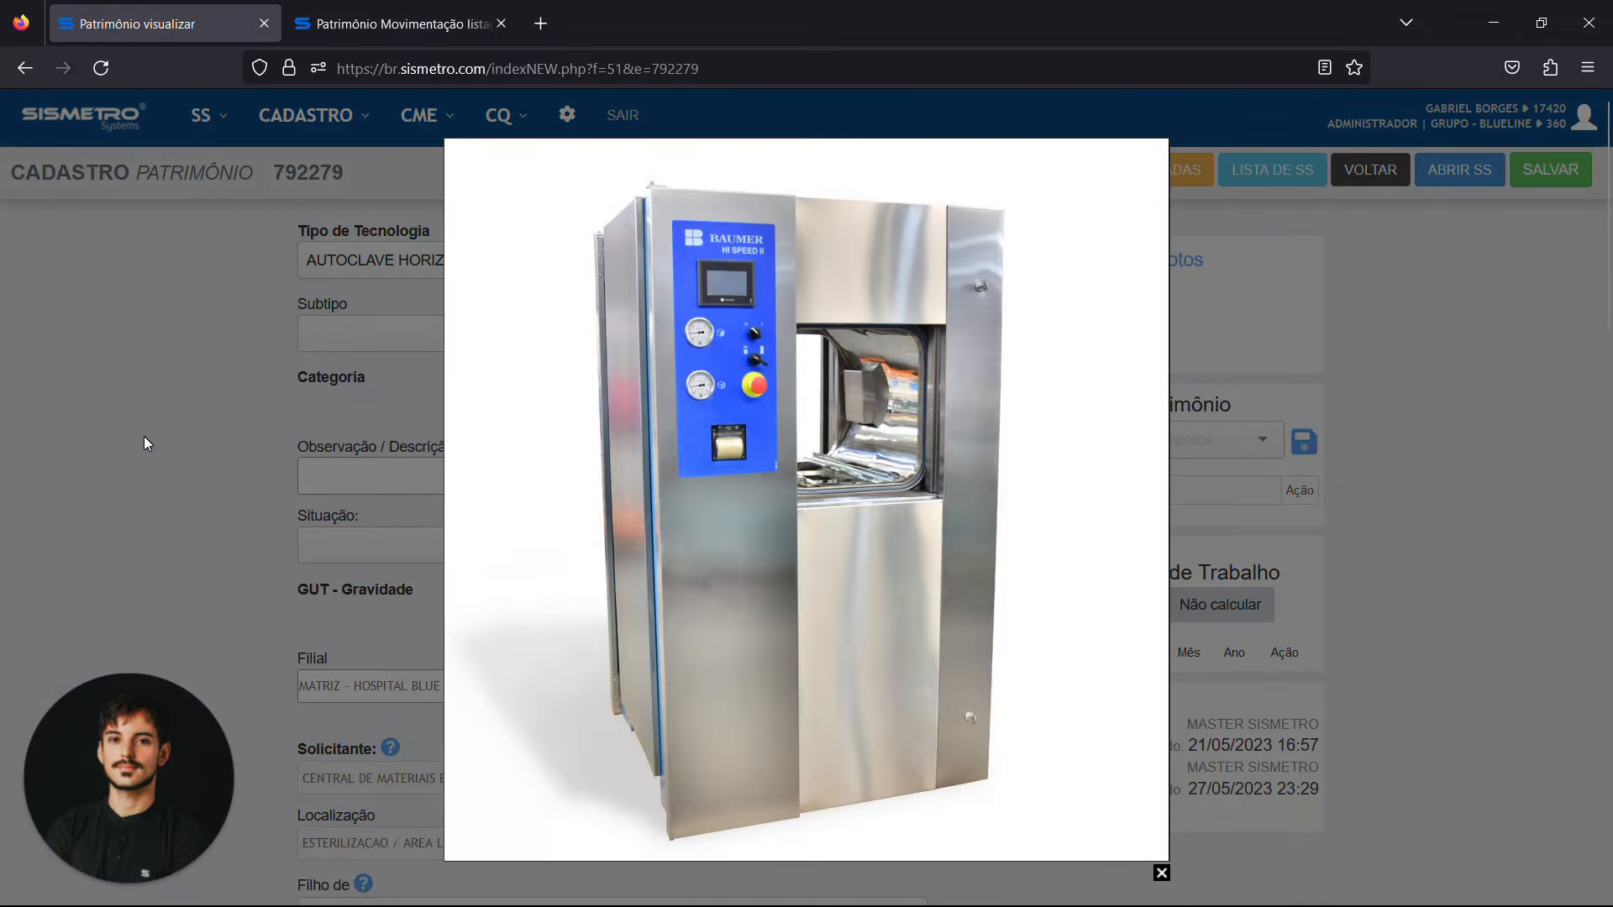
{"action": "left_click", "coordinate": [1160, 874]}
Check the autoclave's documents and library, skim the linked HI SPEED II technical brochure PDF and return to the asset record
{"action": "scroll", "coordinate": [1157, 875], "scroll_direction": "down", "scroll_amount": 10}
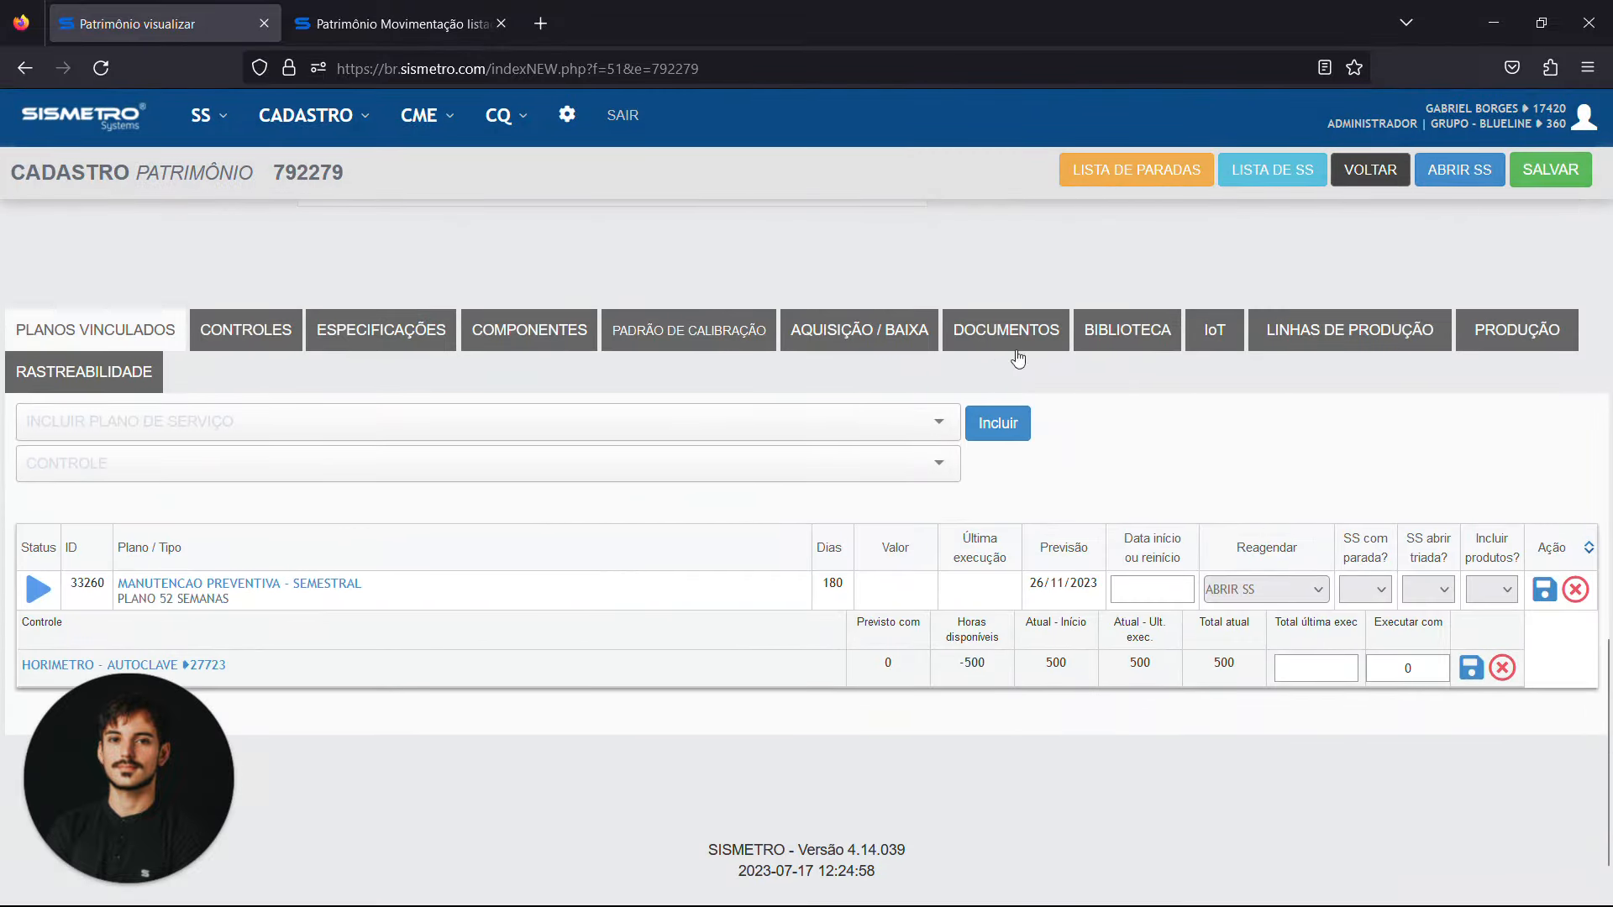
{"action": "left_click", "coordinate": [1016, 352]}
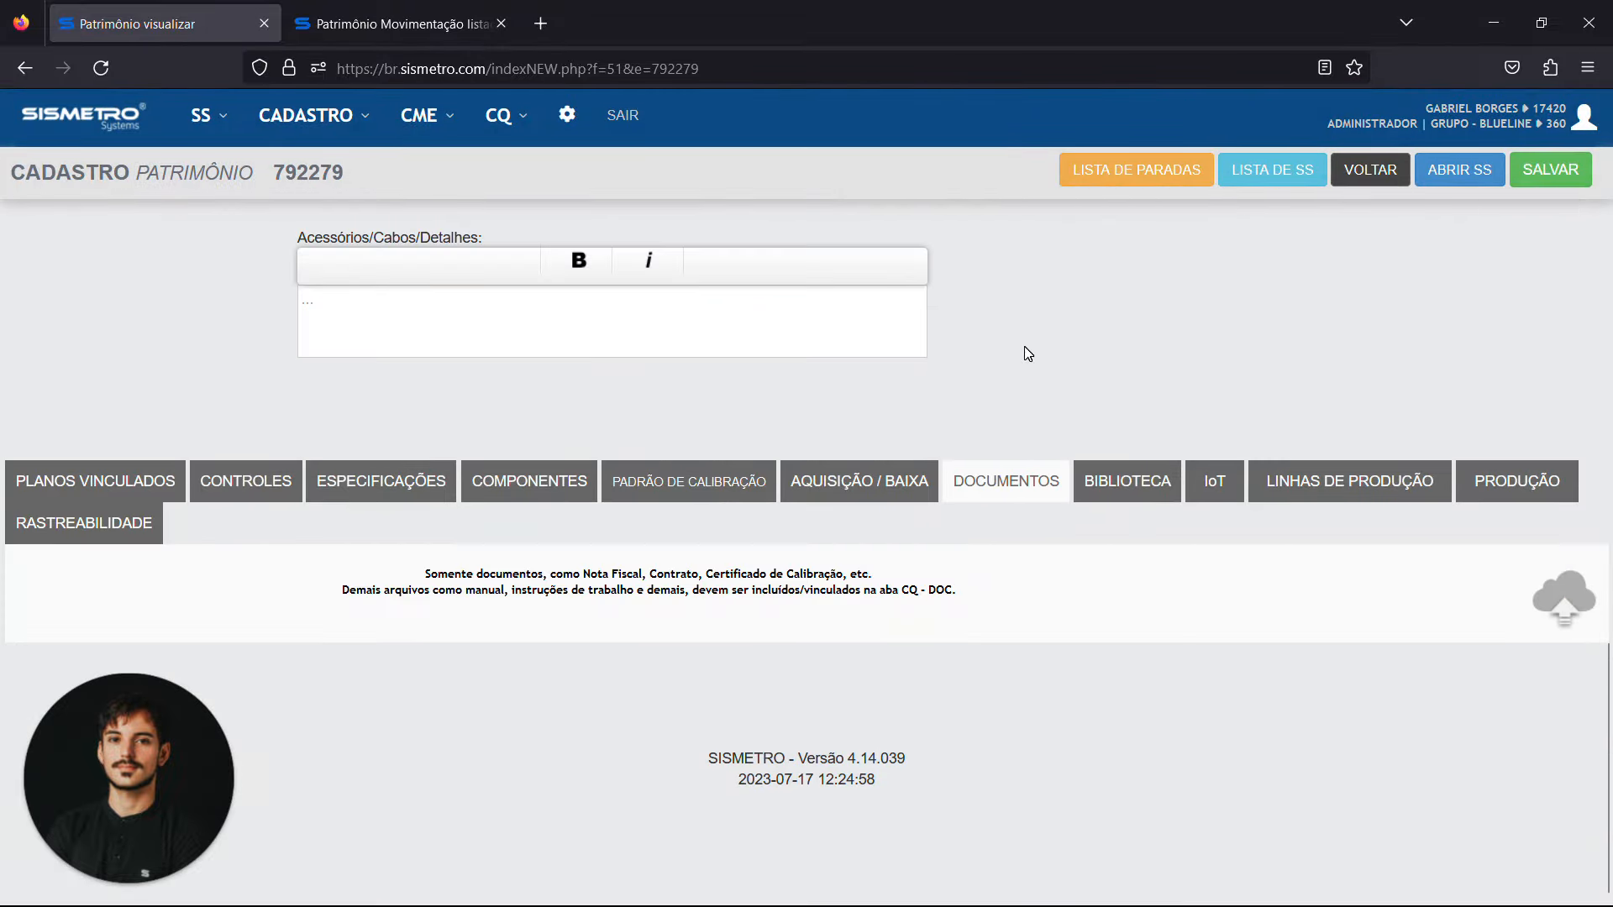
{"action": "left_click", "coordinate": [1135, 483]}
{"action": "scroll", "coordinate": [425, 553], "scroll_direction": "down", "scroll_amount": 3}
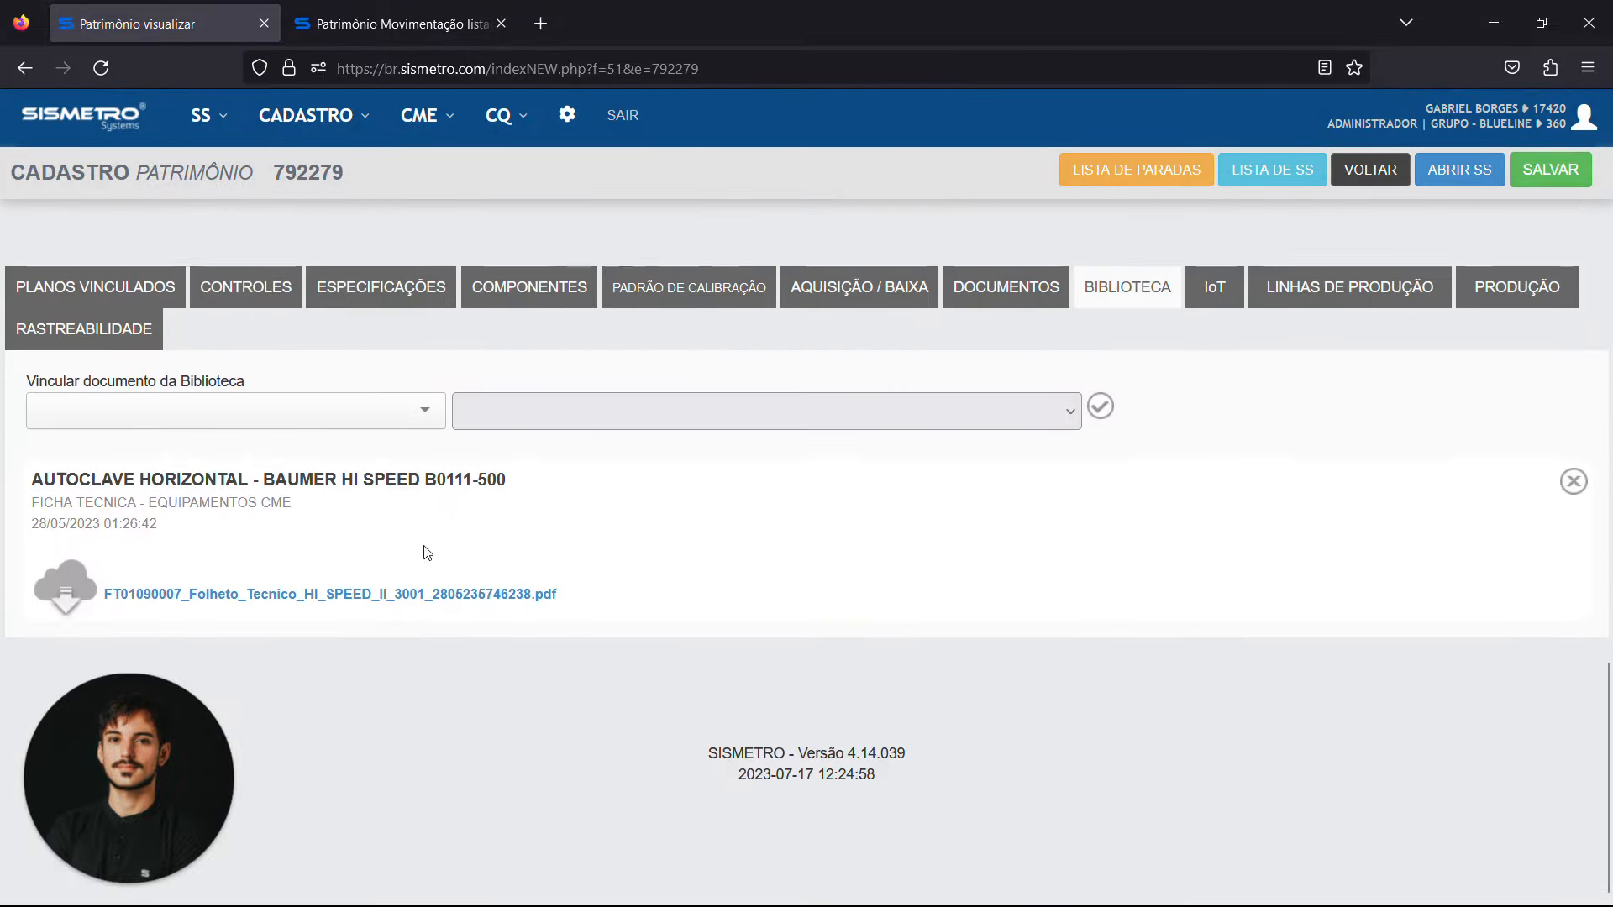
{"action": "left_click", "coordinate": [379, 599]}
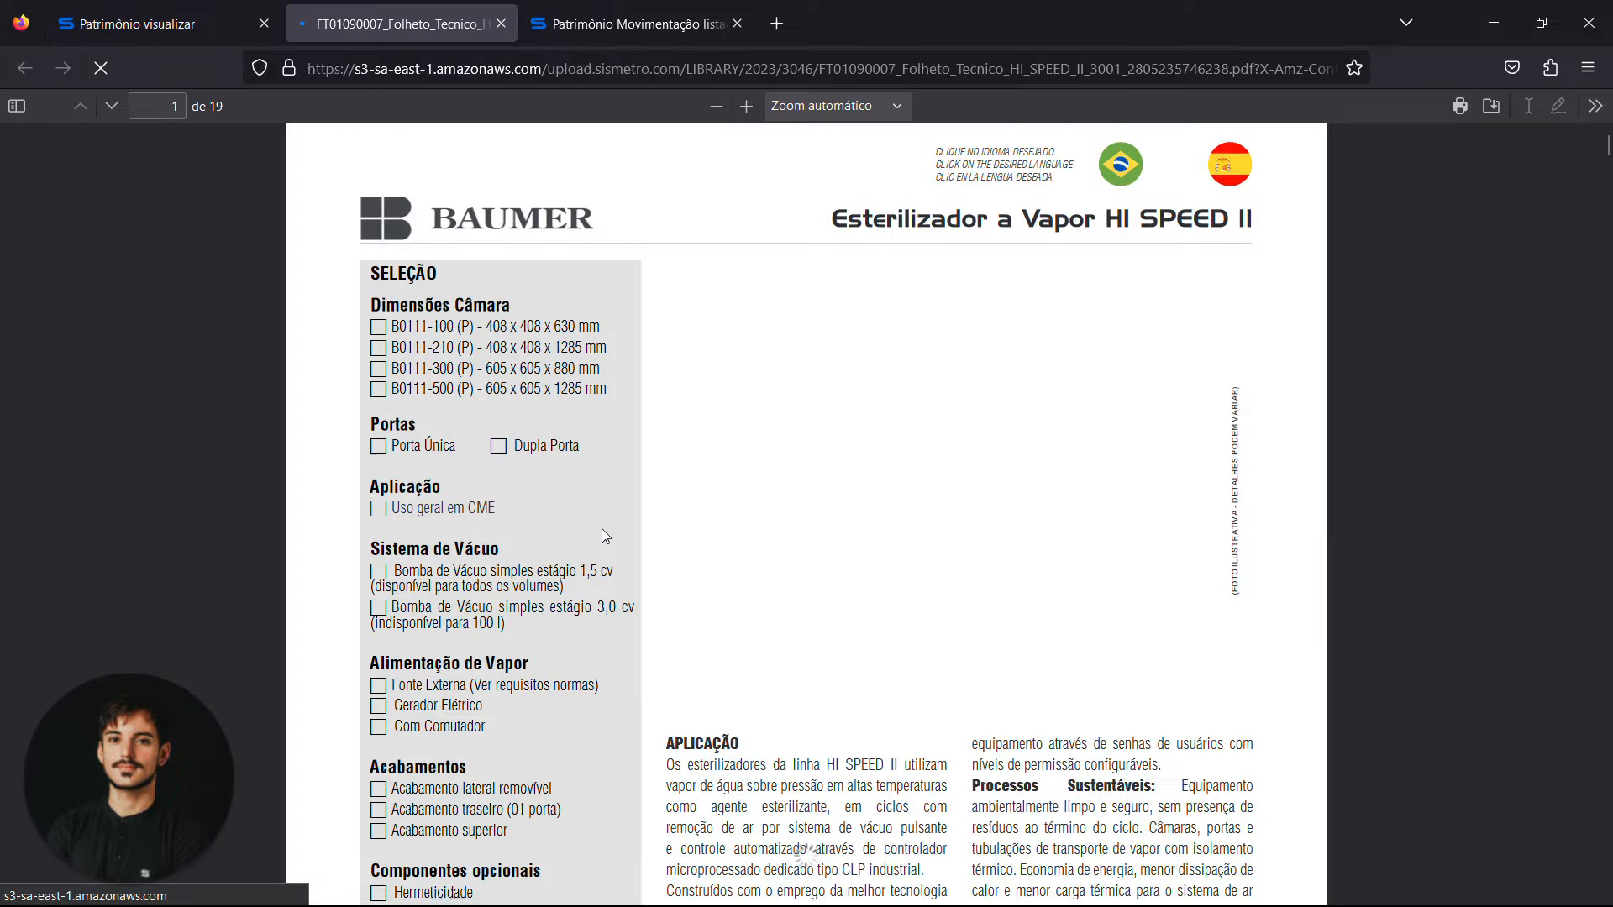
{"action": "scroll", "coordinate": [601, 534], "scroll_direction": "down", "scroll_amount": 15}
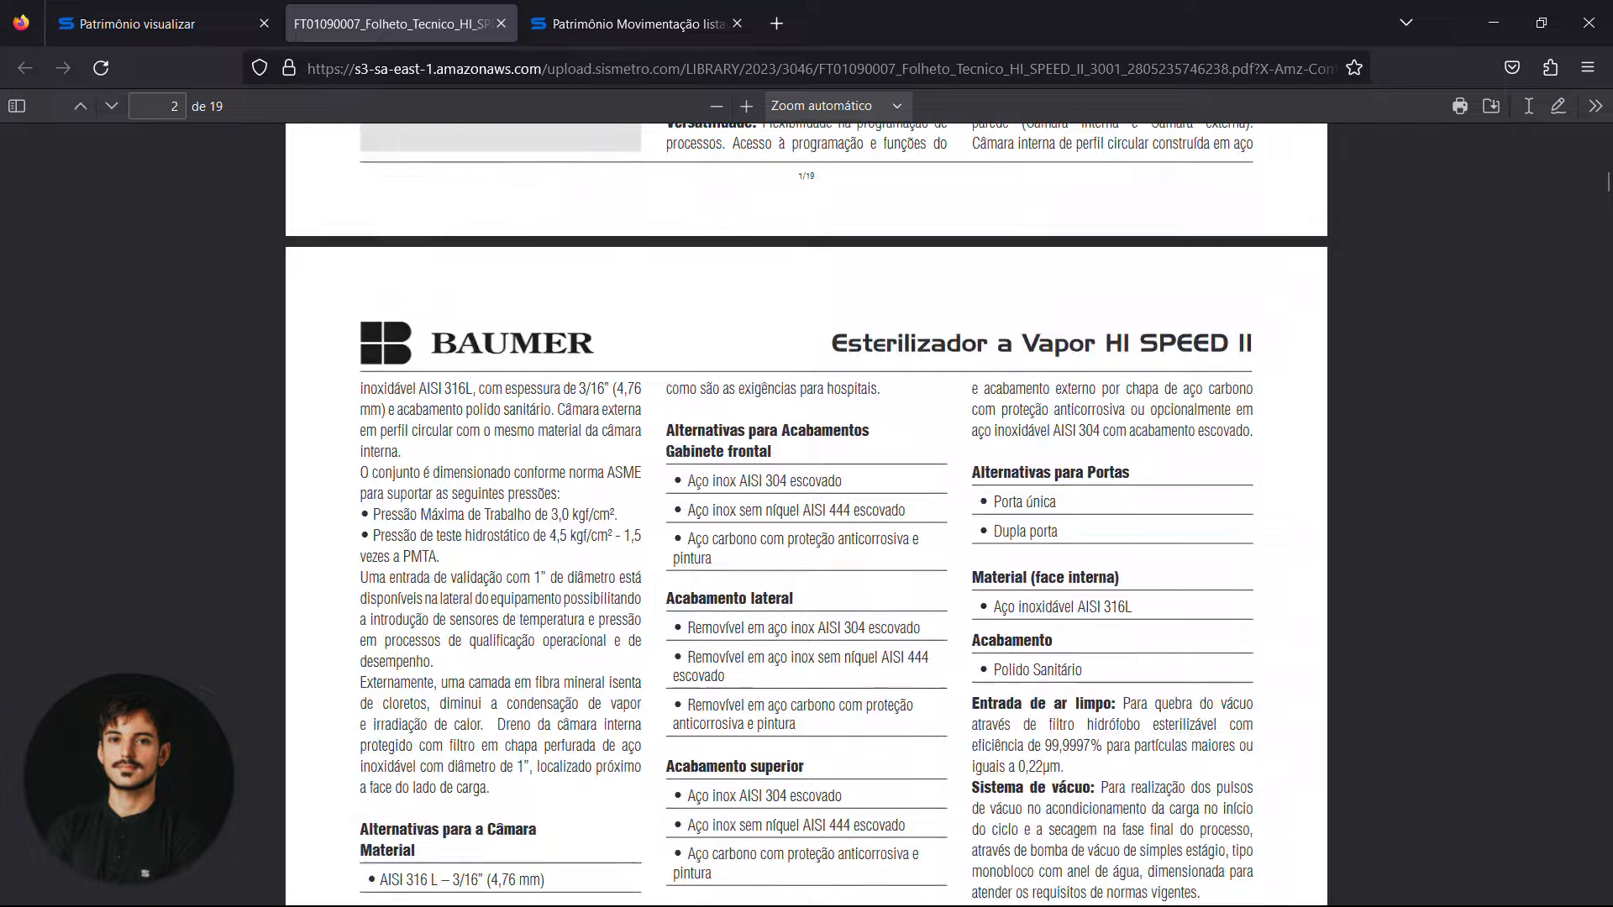
{"action": "scroll", "coordinate": [807, 512], "scroll_direction": "up", "scroll_amount": 6}
{"action": "key", "text": "ctrl+Page_Up"}
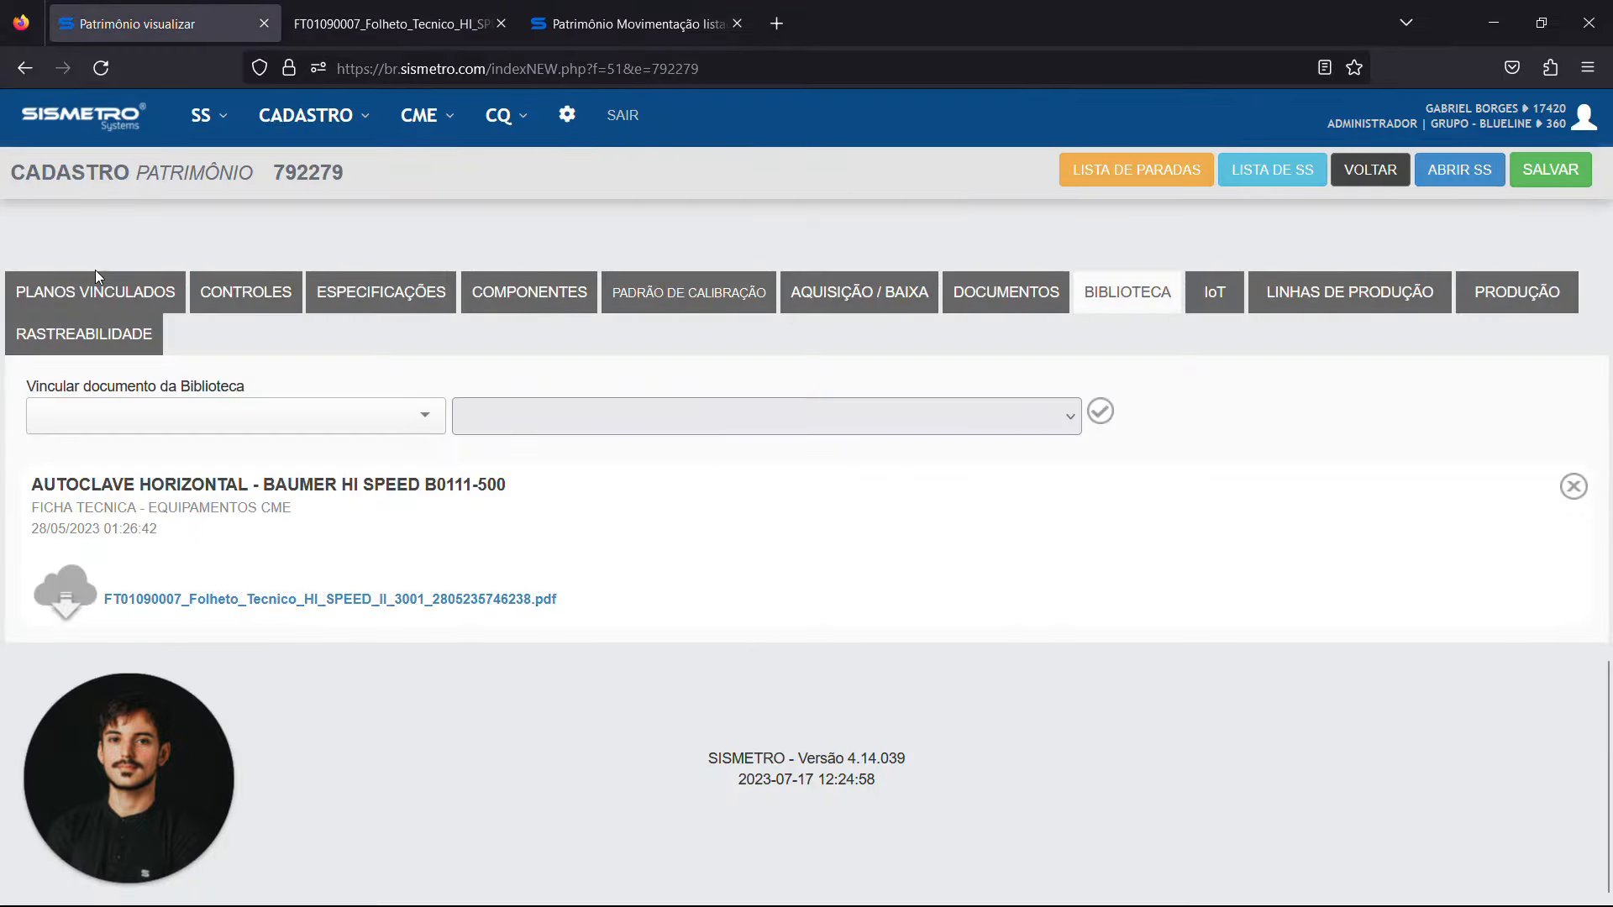
Review the autoclave's linked maintenance plans and the asset details above them
{"action": "left_click", "coordinate": [143, 287]}
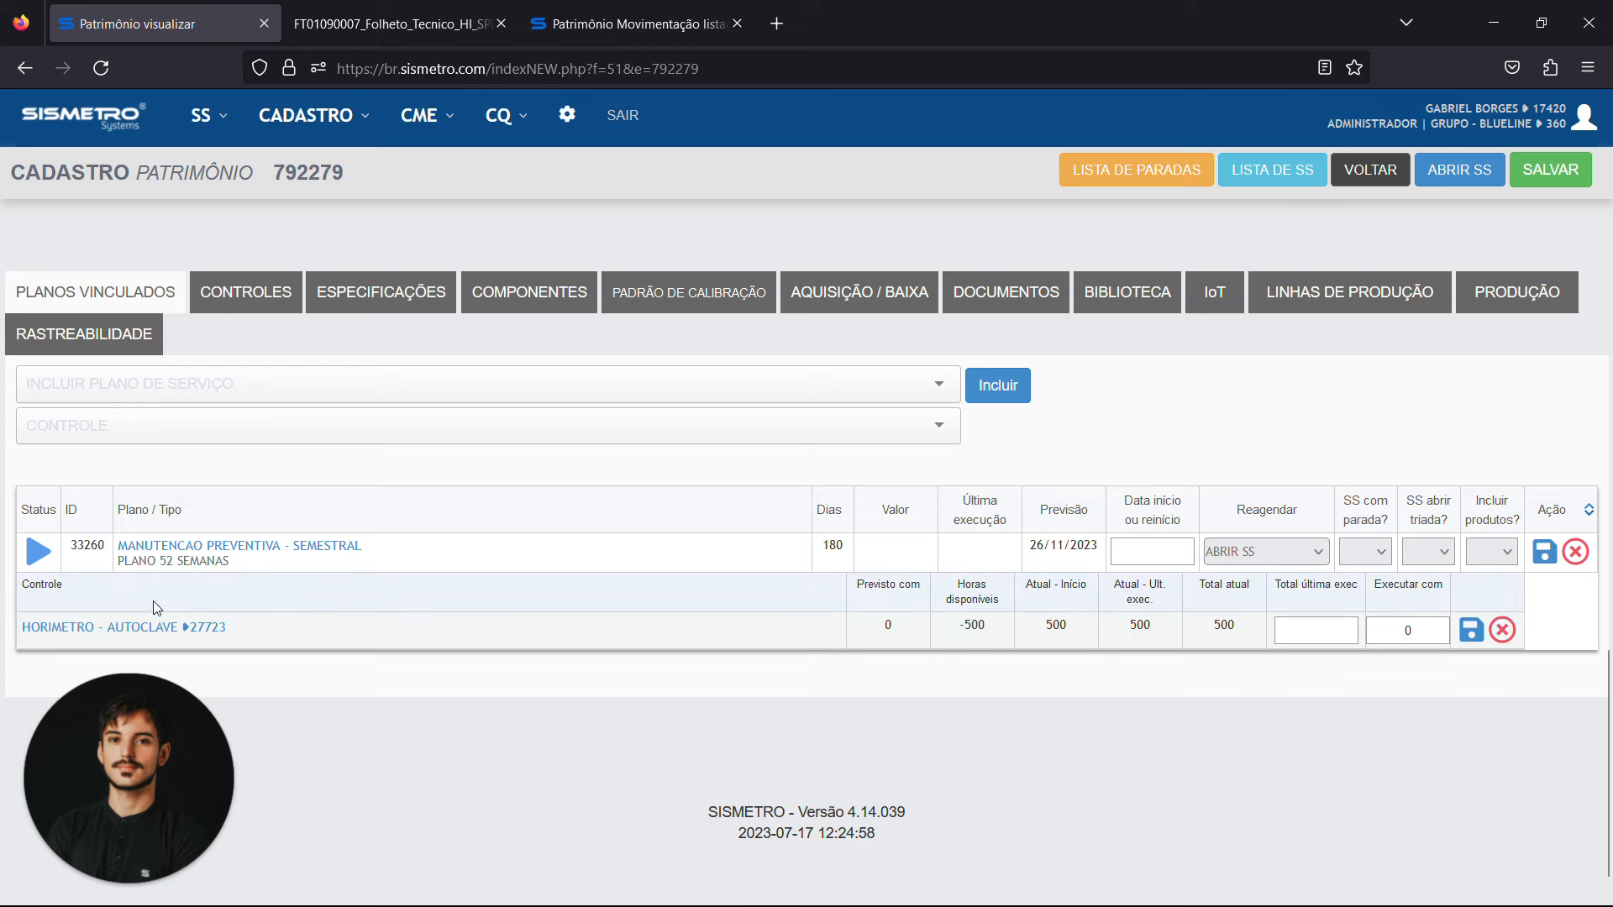
{"action": "scroll", "coordinate": [838, 733], "scroll_direction": "up", "scroll_amount": 1}
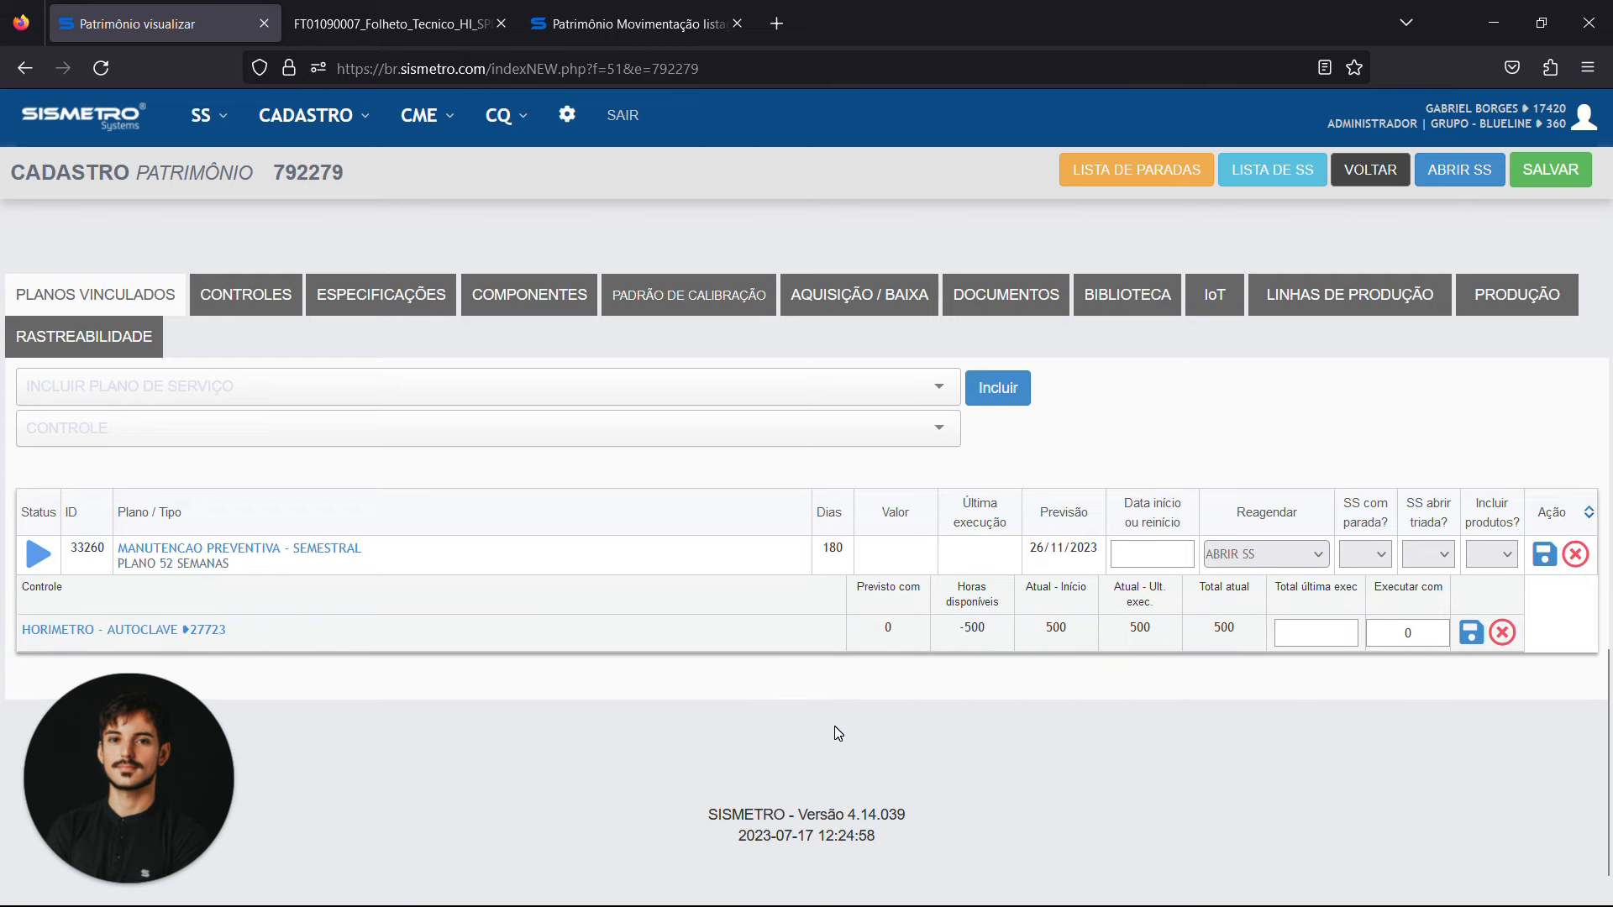
{"action": "scroll", "coordinate": [837, 733], "scroll_direction": "up", "scroll_amount": 10}
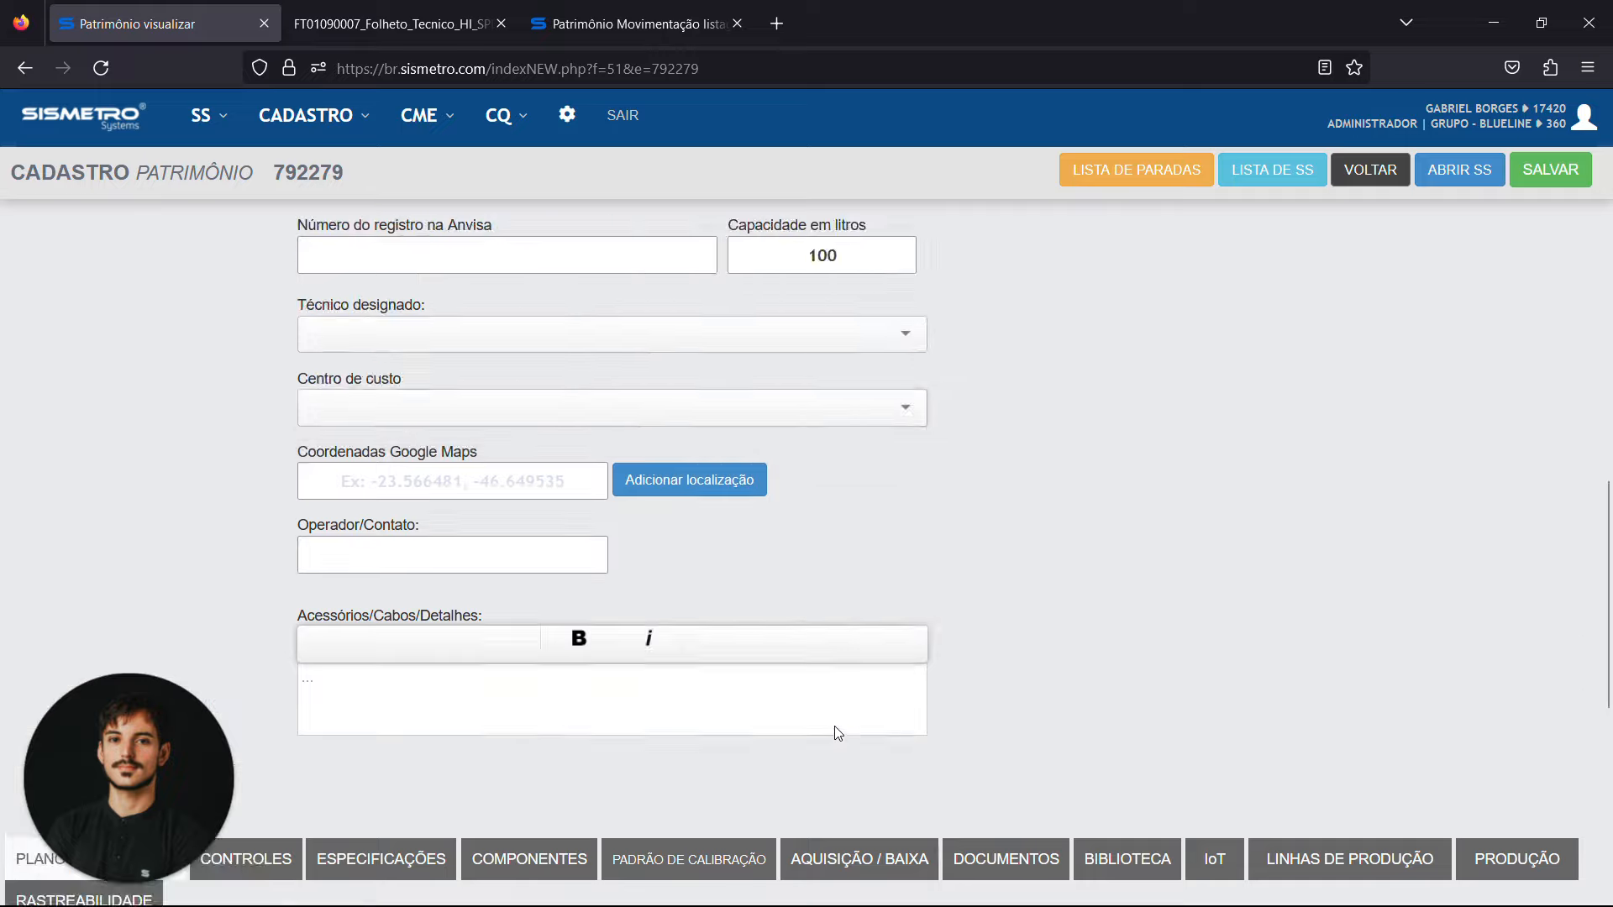
{"action": "scroll", "coordinate": [835, 725], "scroll_direction": "up", "scroll_amount": 2}
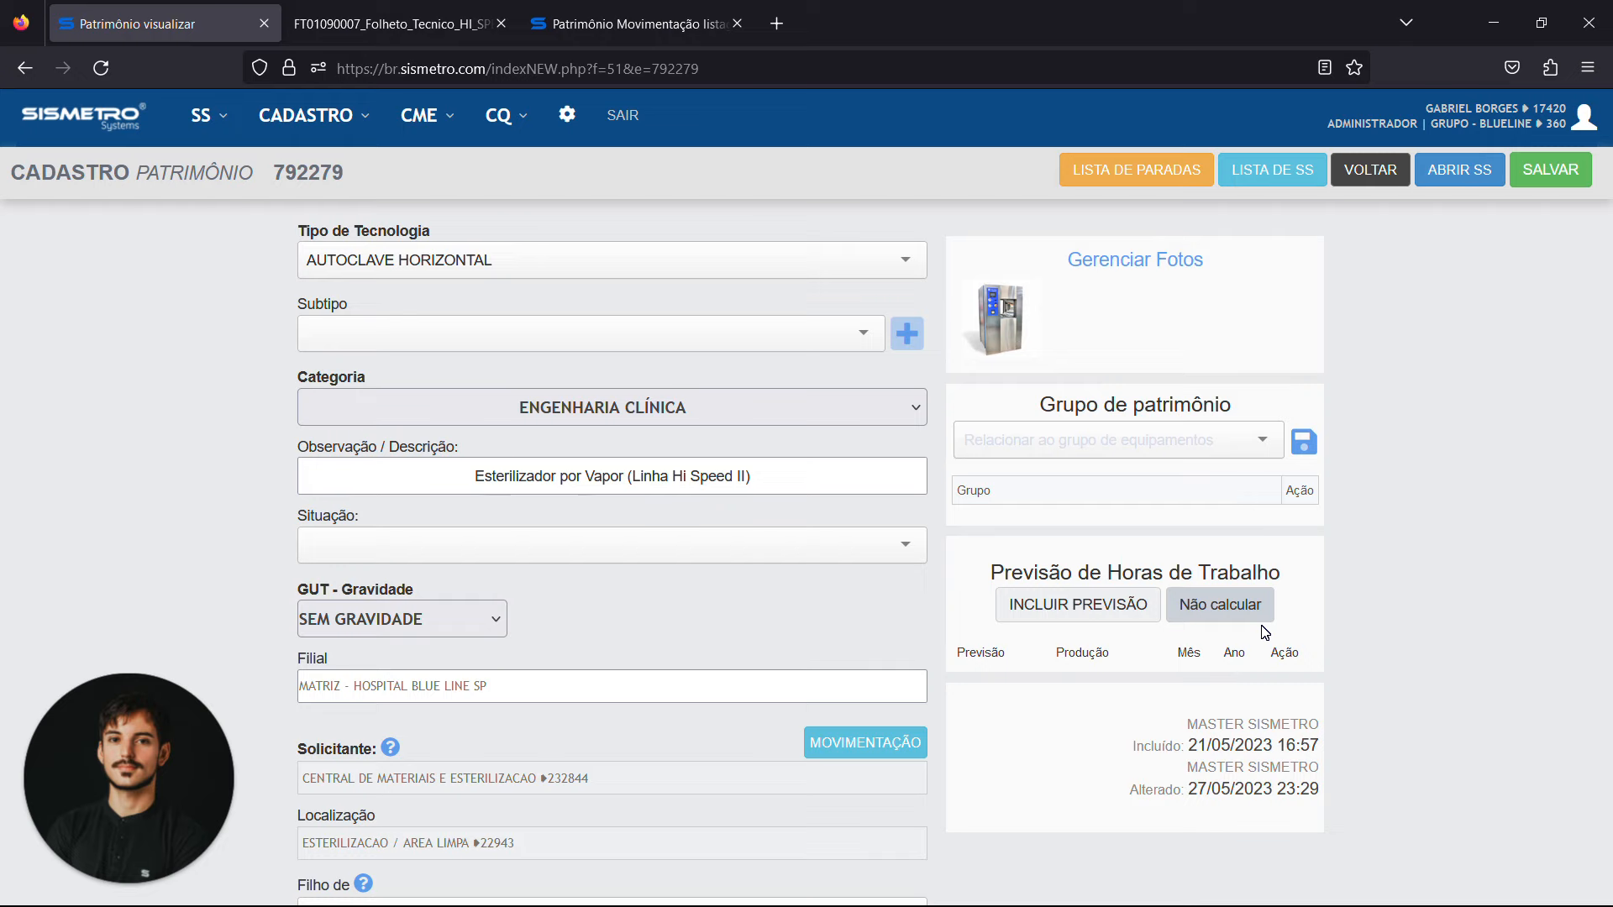
Open a new service request form for the autoclave and look through its fields
{"action": "left_click", "coordinate": [1475, 172]}
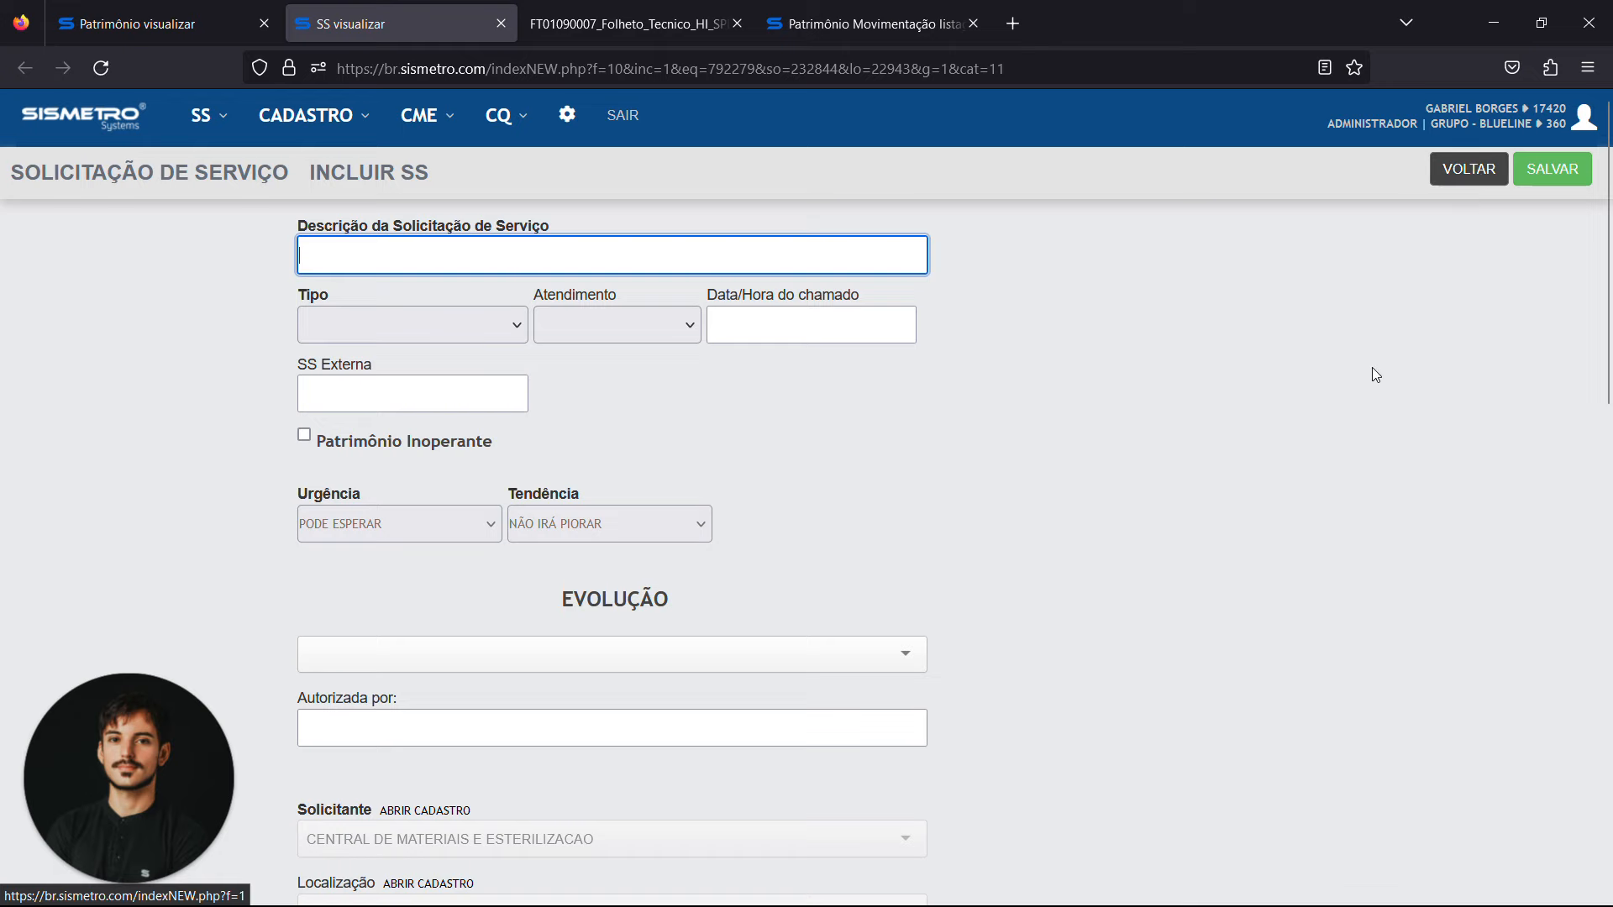
{"action": "scroll", "coordinate": [1359, 384], "scroll_direction": "down", "scroll_amount": 10}
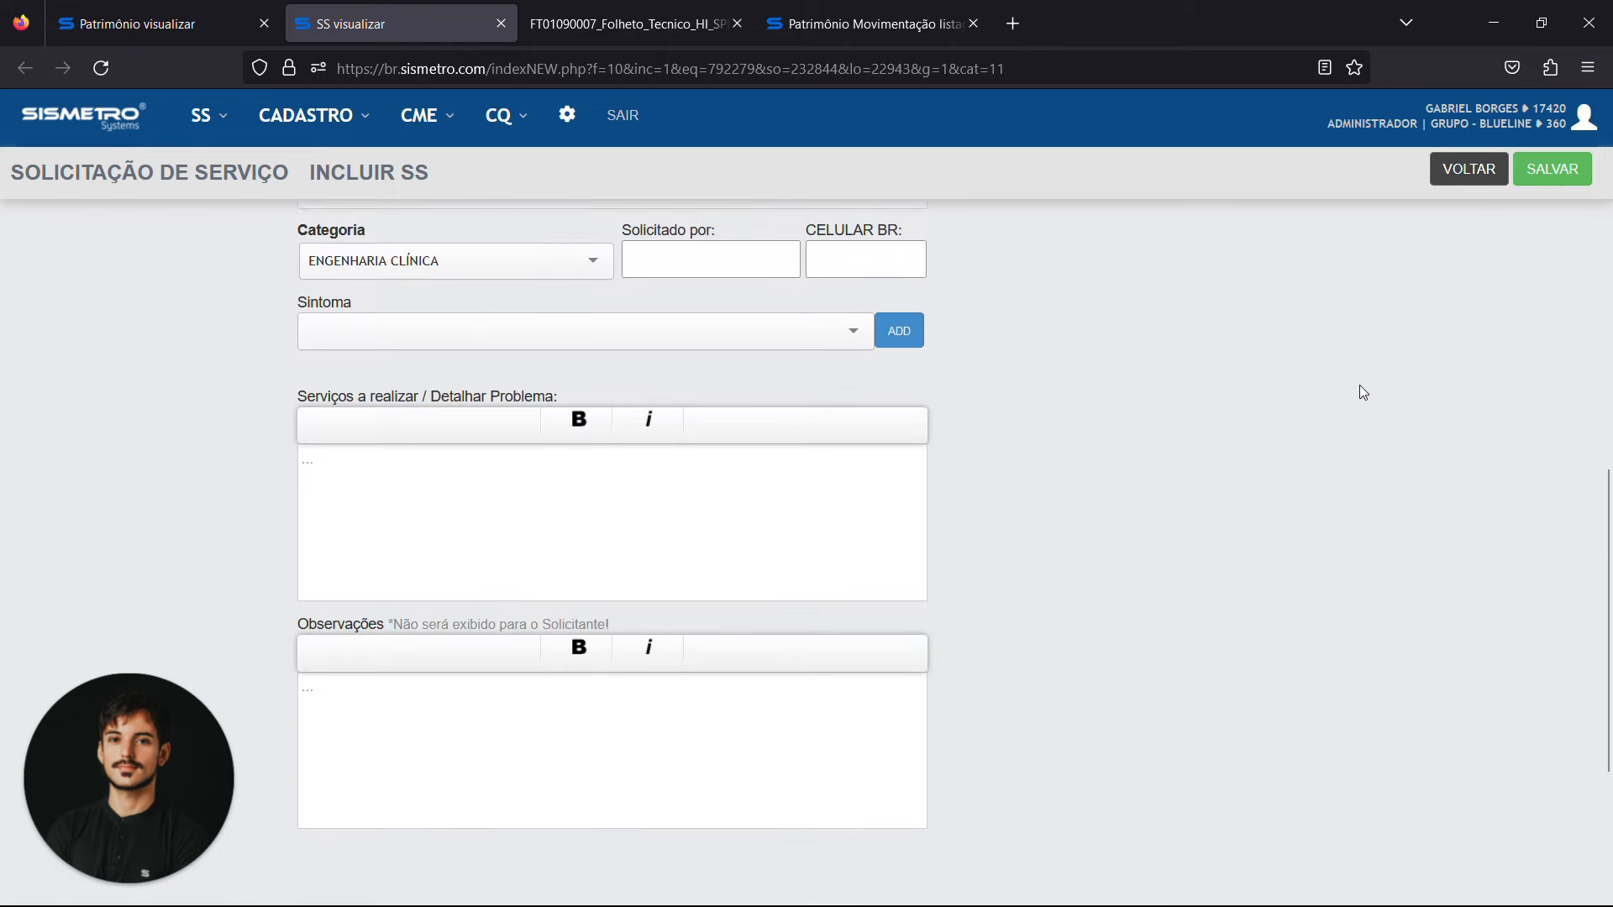
{"action": "scroll", "coordinate": [1359, 385], "scroll_direction": "up", "scroll_amount": 10}
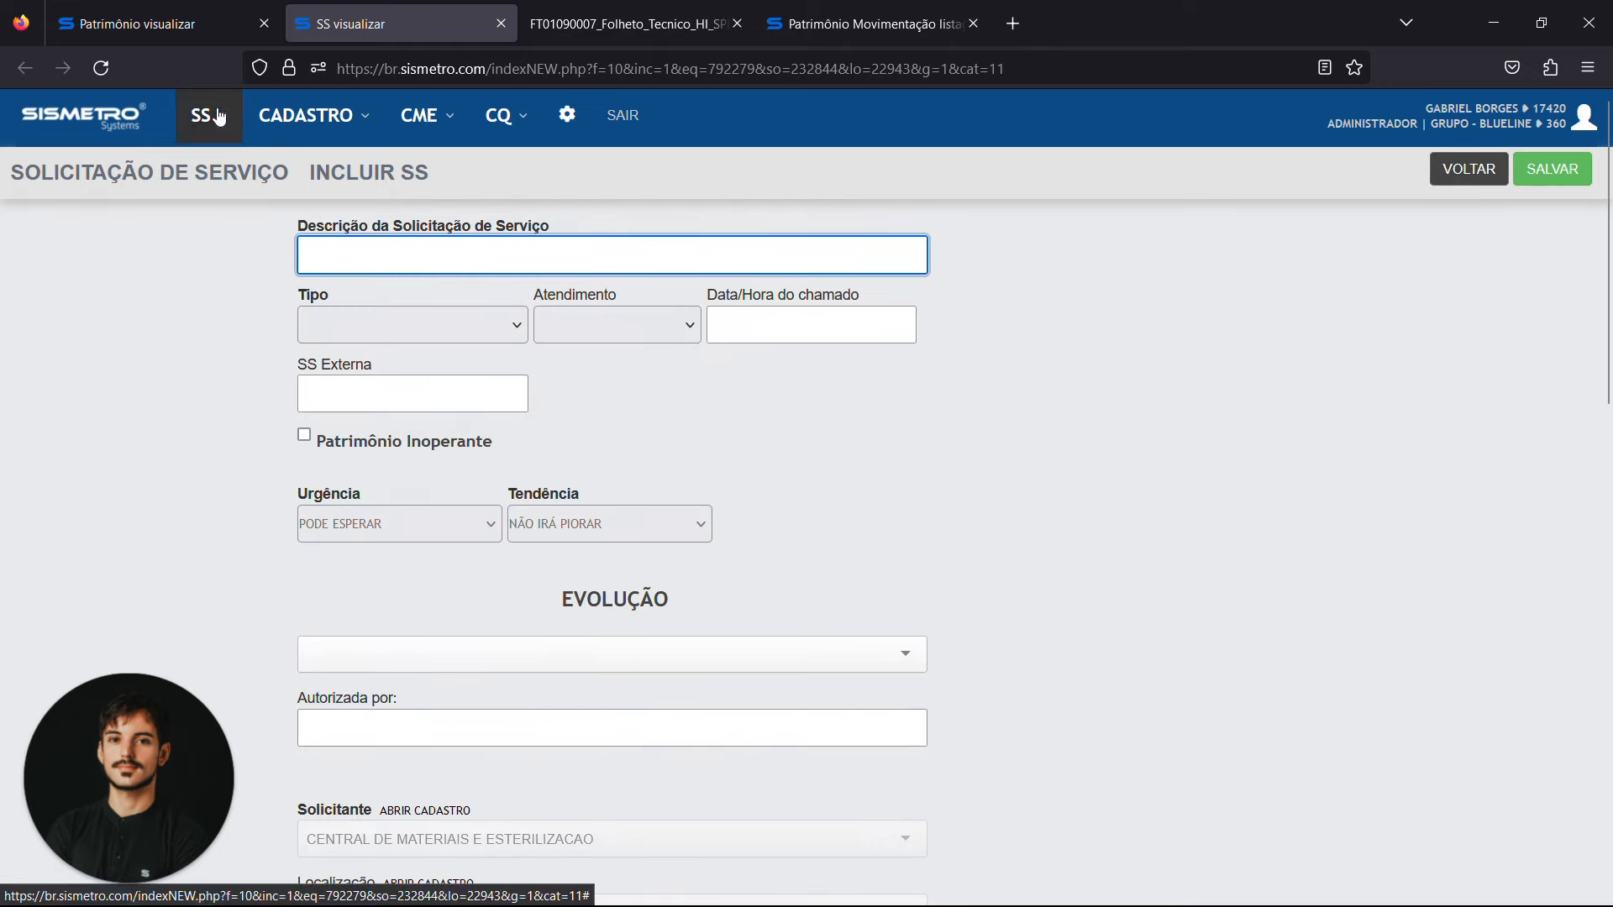
Open the service request listing and examine its filters and open requests
{"action": "left_click", "coordinate": [218, 117]}
{"action": "left_click", "coordinate": [245, 193]}
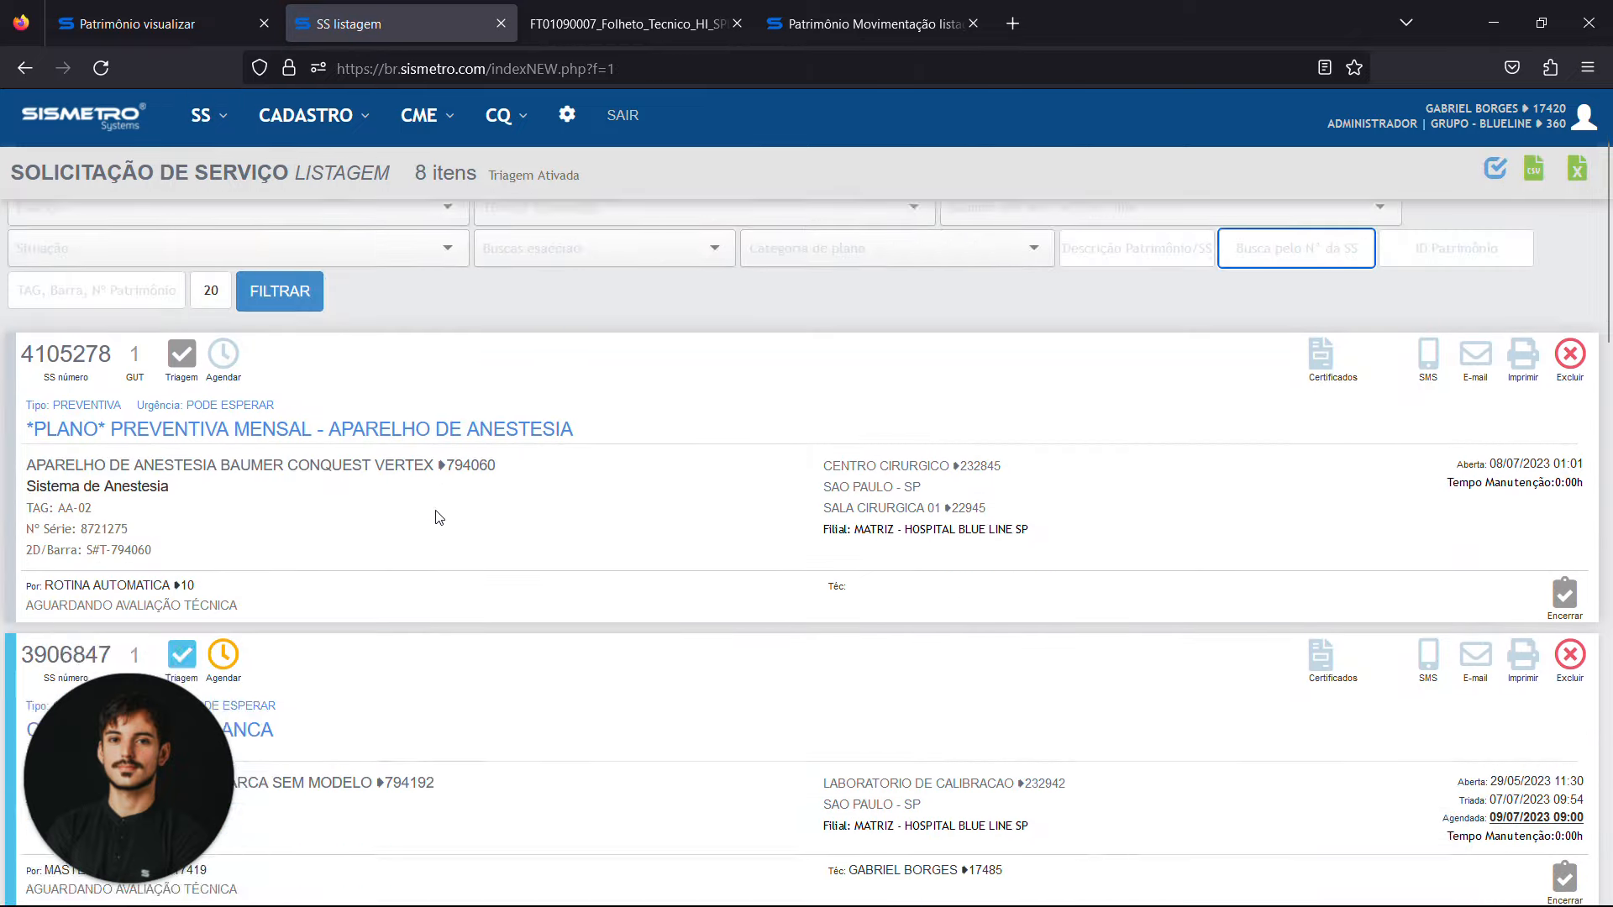
{"action": "scroll", "coordinate": [438, 504], "scroll_direction": "down", "scroll_amount": 4}
{"action": "scroll", "coordinate": [441, 462], "scroll_direction": "up", "scroll_amount": 5}
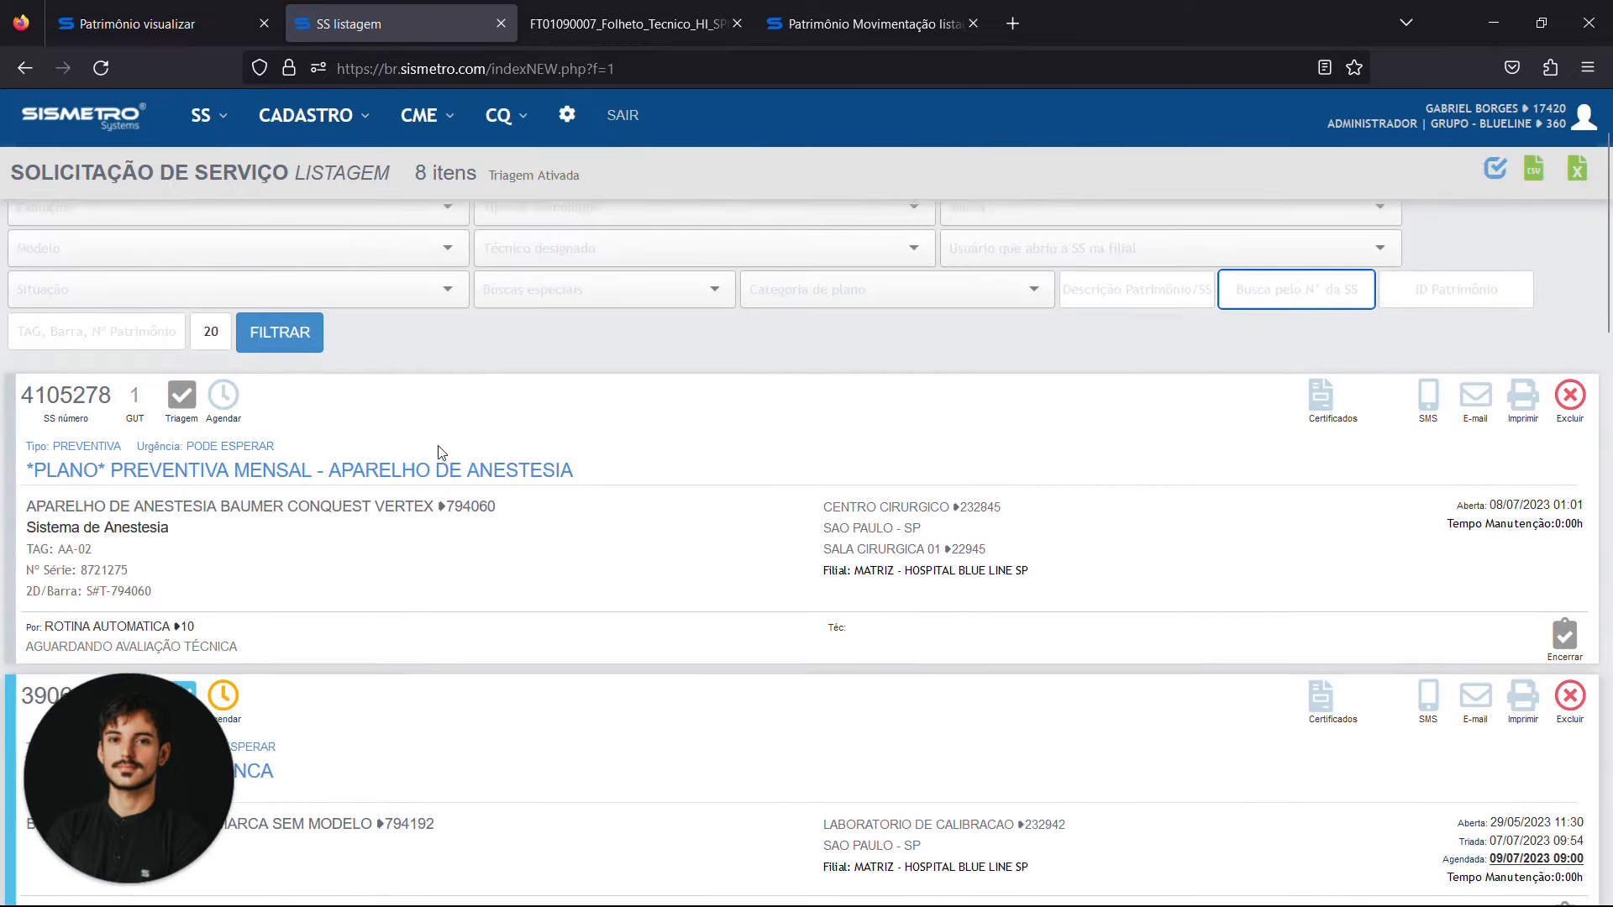
{"action": "scroll", "coordinate": [521, 306], "scroll_direction": "up", "scroll_amount": 1}
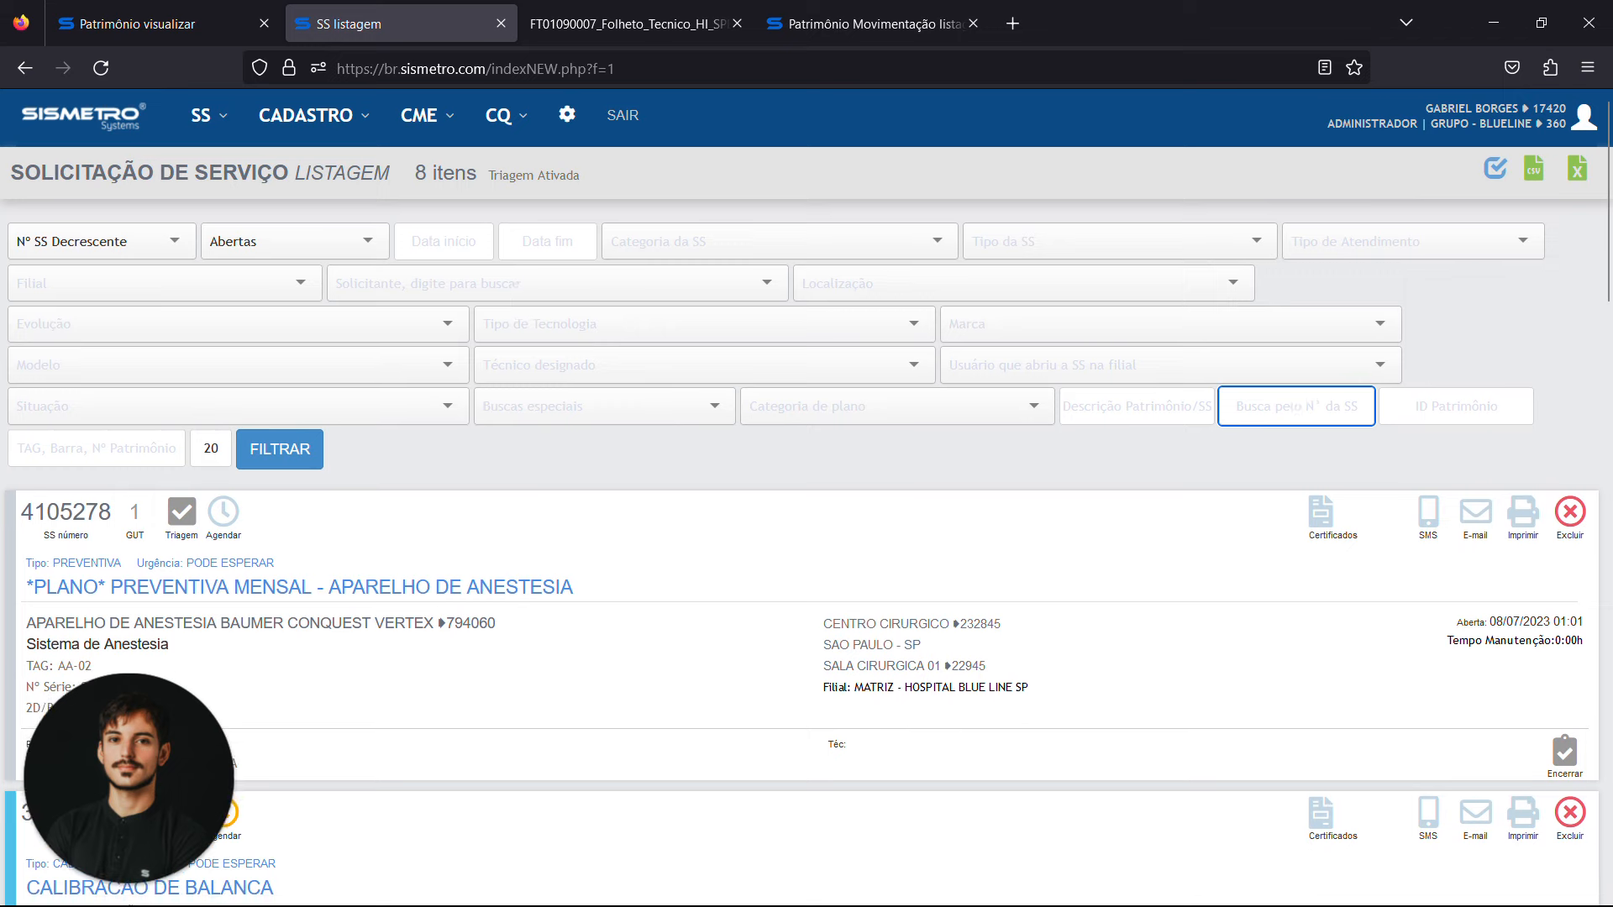
{"action": "scroll", "coordinate": [561, 547], "scroll_direction": "down", "scroll_amount": 4}
{"action": "scroll", "coordinate": [561, 547], "scroll_direction": "up", "scroll_amount": 1}
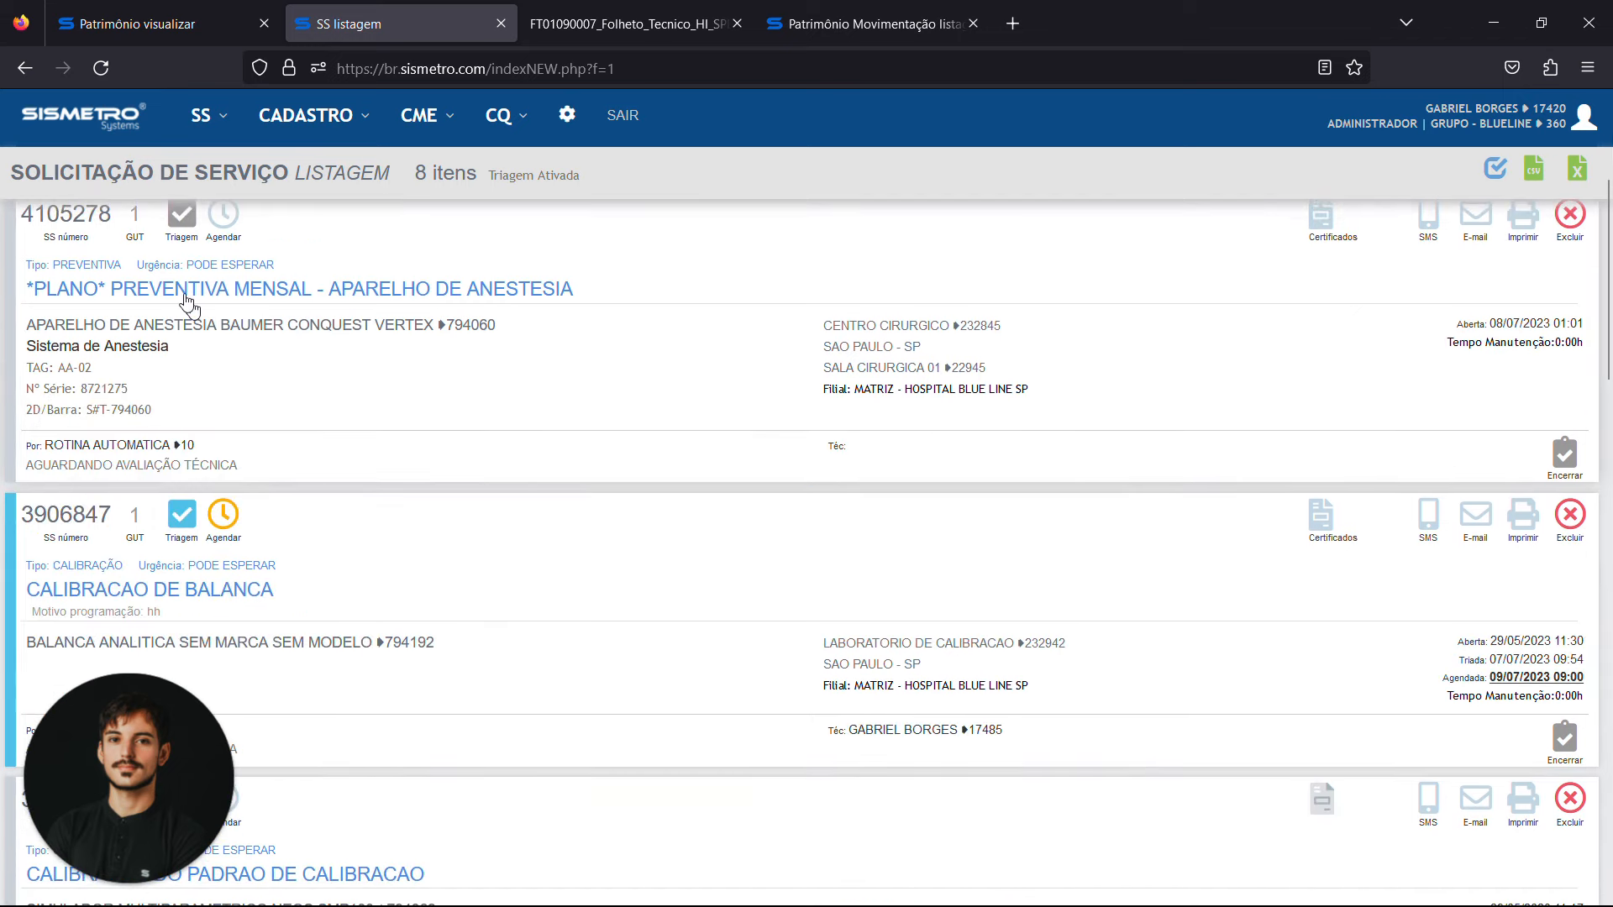
{"action": "scroll", "coordinate": [186, 300], "scroll_direction": "down", "scroll_amount": 4}
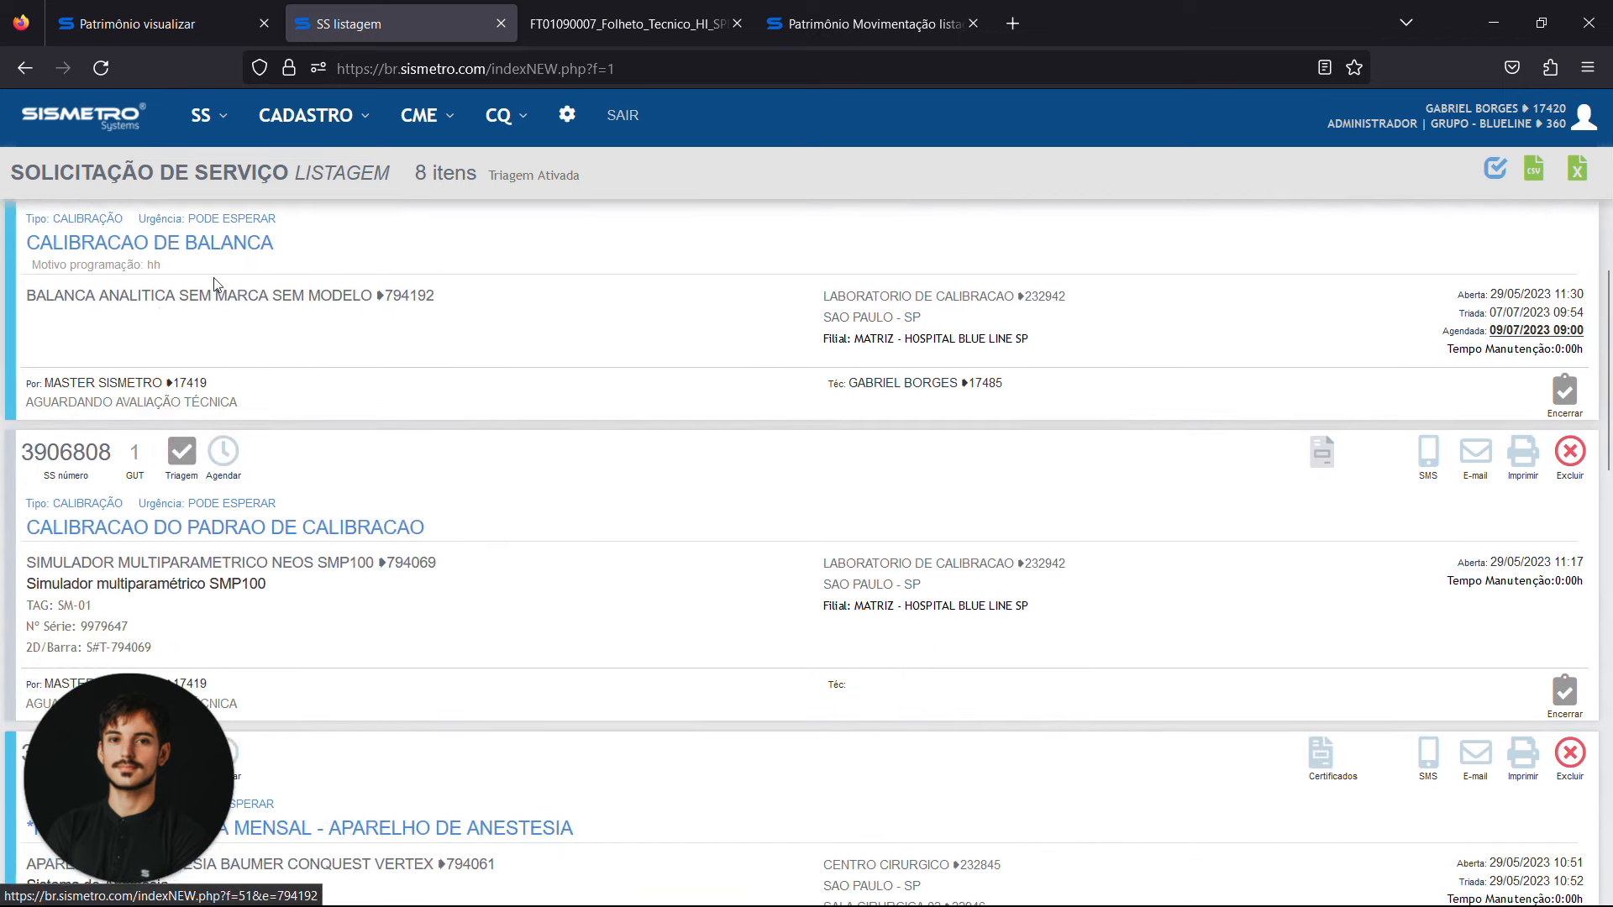
{"action": "scroll", "coordinate": [446, 470], "scroll_direction": "down", "scroll_amount": 4}
{"action": "scroll", "coordinate": [447, 470], "scroll_direction": "down", "scroll_amount": 2}
{"action": "scroll", "coordinate": [446, 471], "scroll_direction": "up", "scroll_amount": 7}
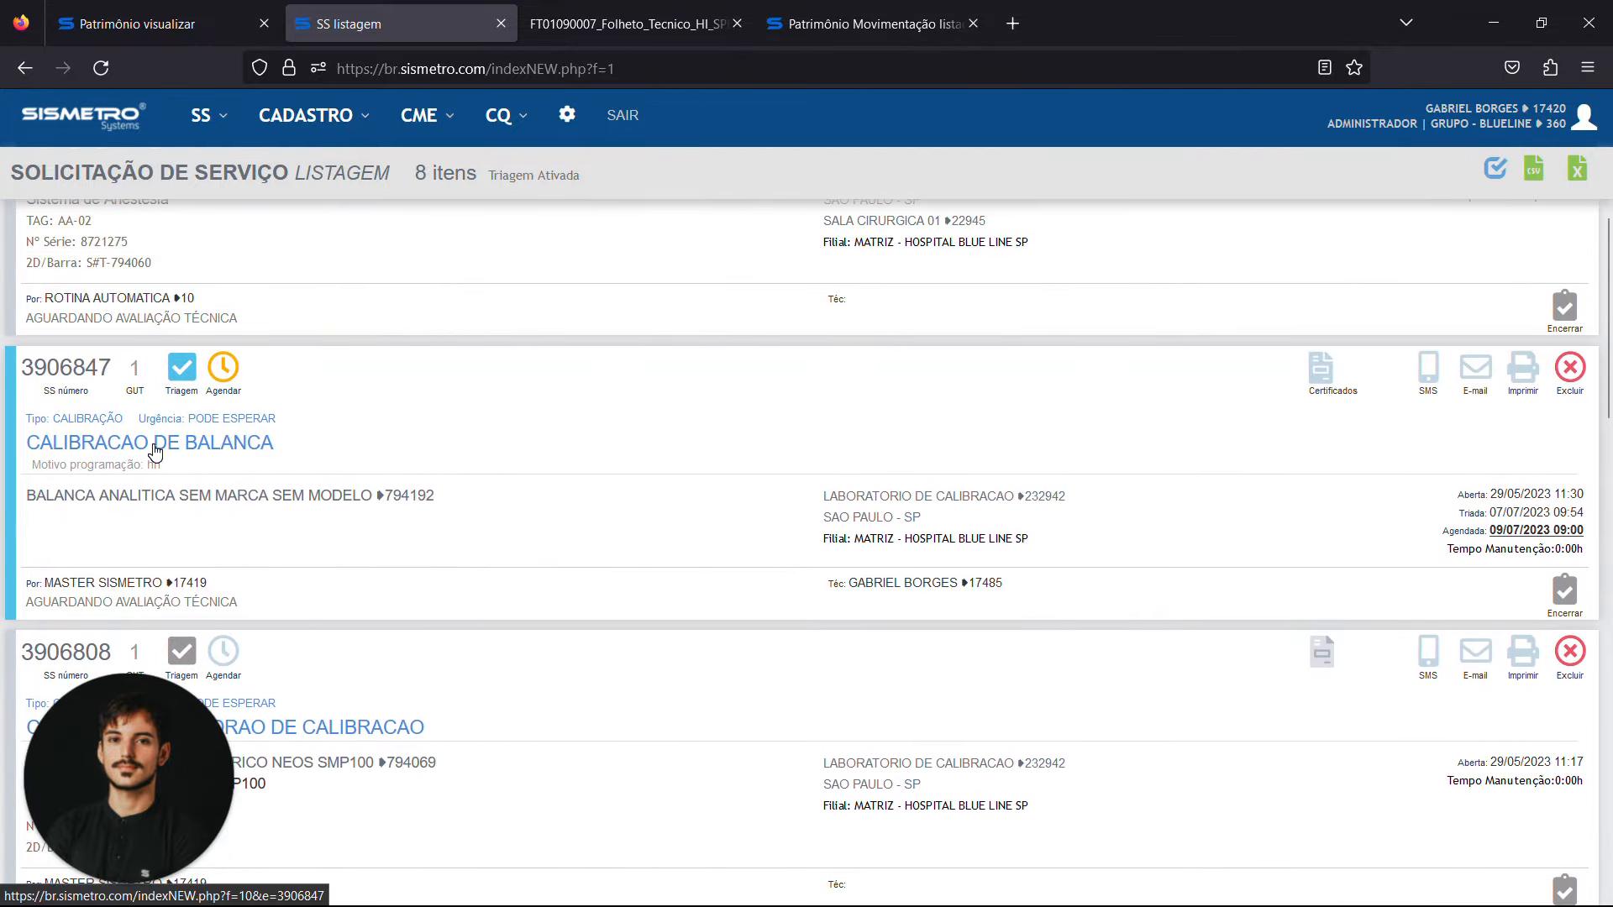
Open the CALIBRACAO DE BALANCA service request and view the available designated technicians without changing the assignment
{"action": "left_click", "coordinate": [155, 451]}
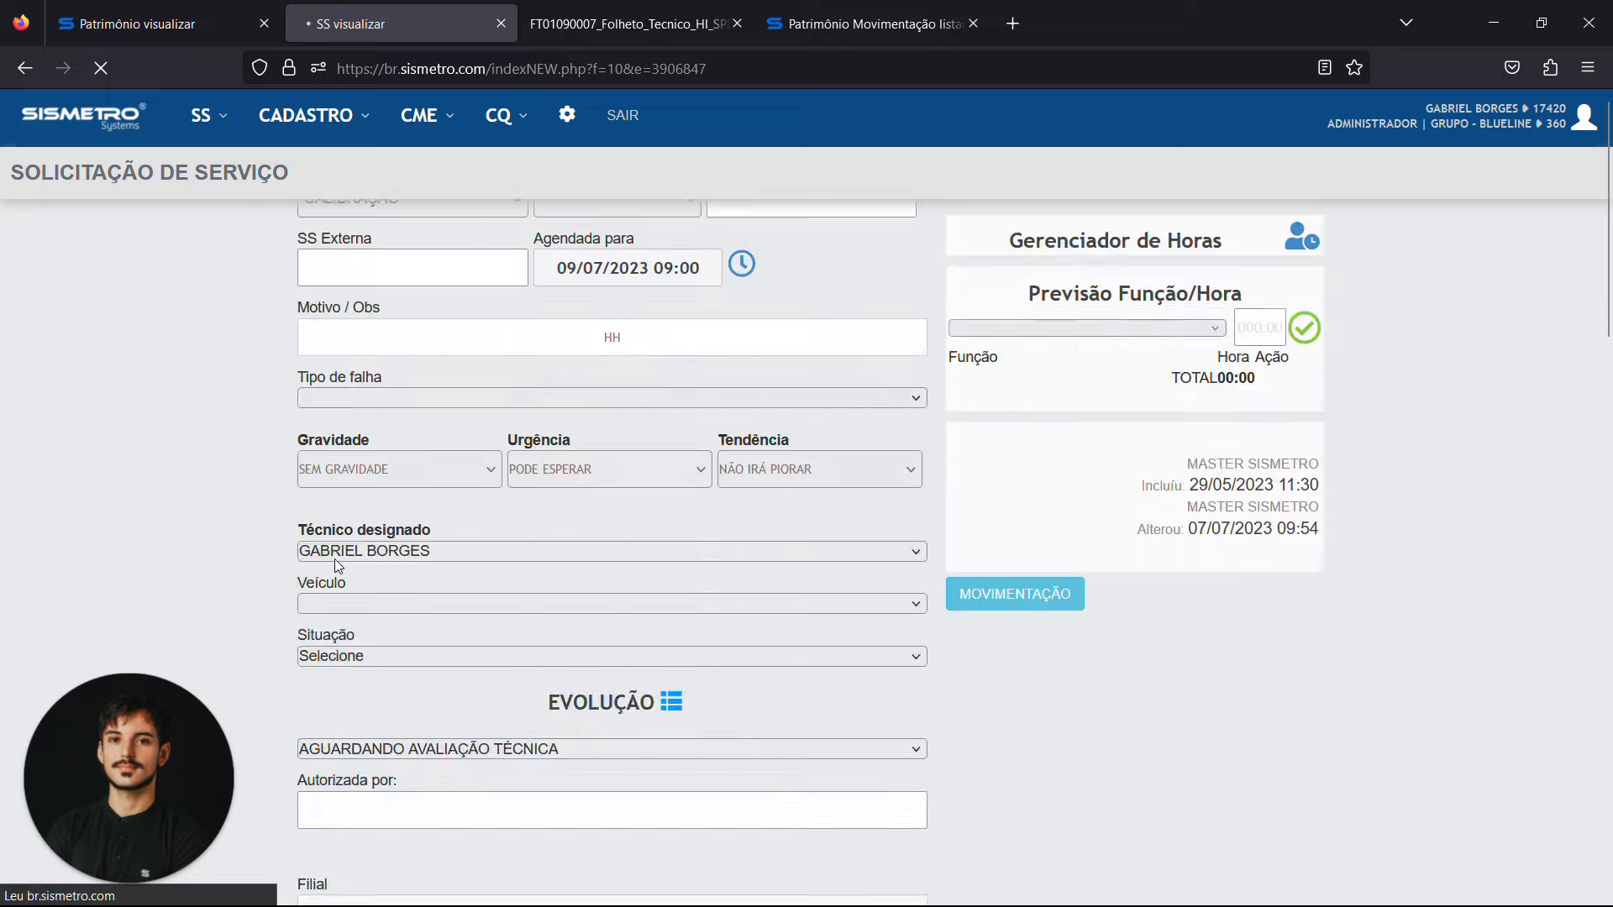
{"action": "left_click", "coordinate": [420, 706]}
{"action": "scroll", "coordinate": [210, 556], "scroll_direction": "down", "scroll_amount": 5}
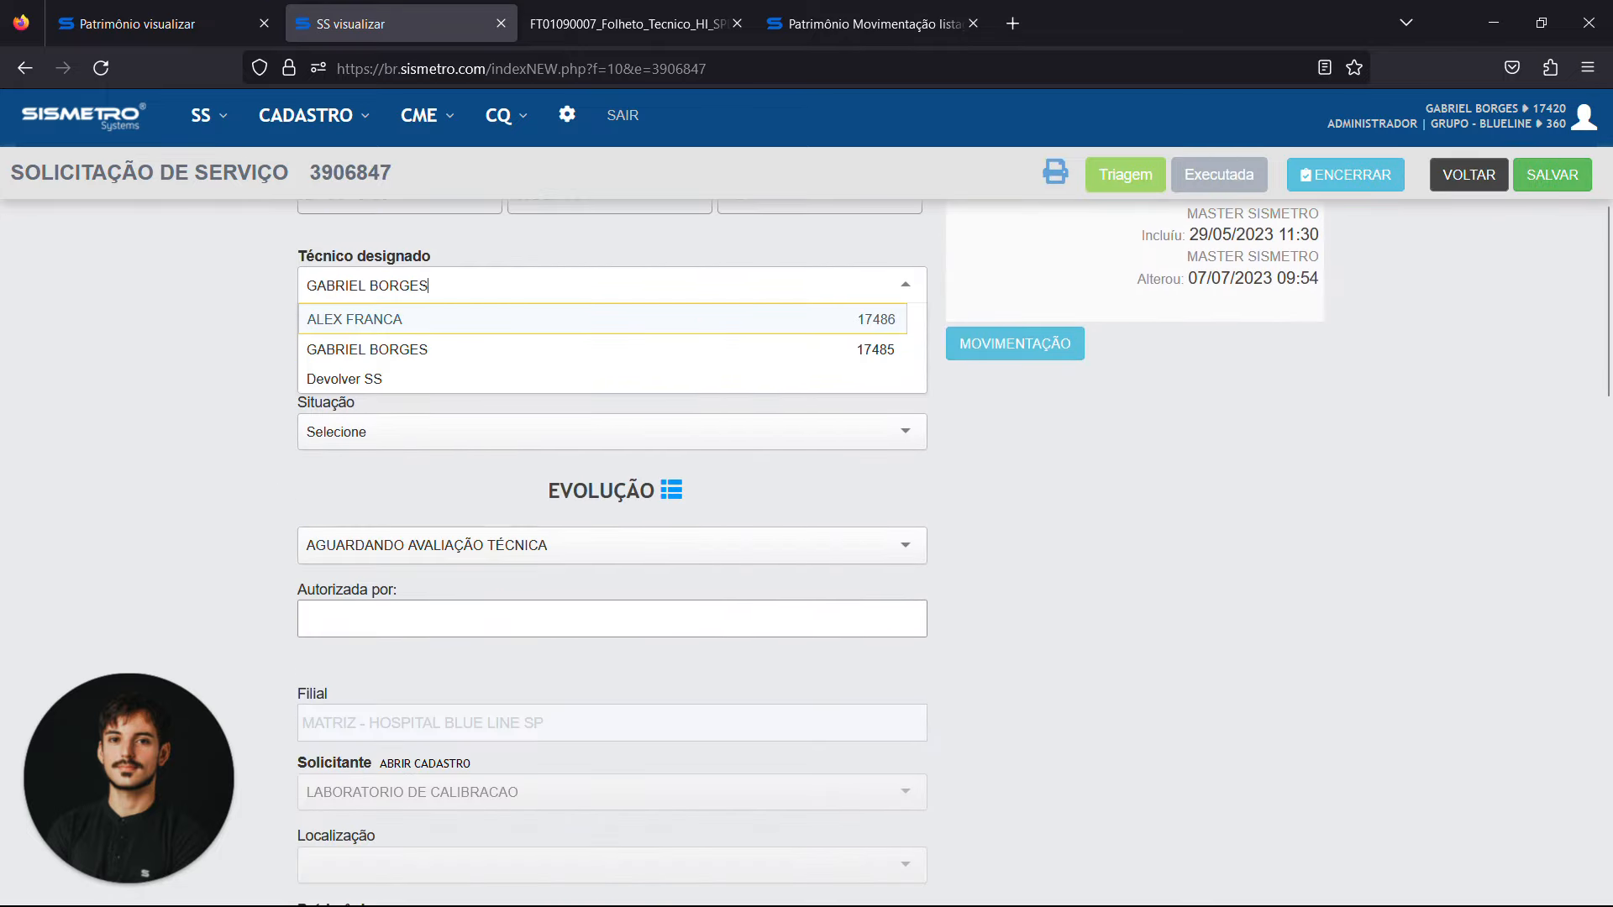
{"action": "left_click", "coordinate": [163, 318]}
{"action": "scroll", "coordinate": [164, 317], "scroll_direction": "up", "scroll_amount": 2}
{"action": "scroll", "coordinate": [165, 319], "scroll_direction": "up", "scroll_amount": 3}
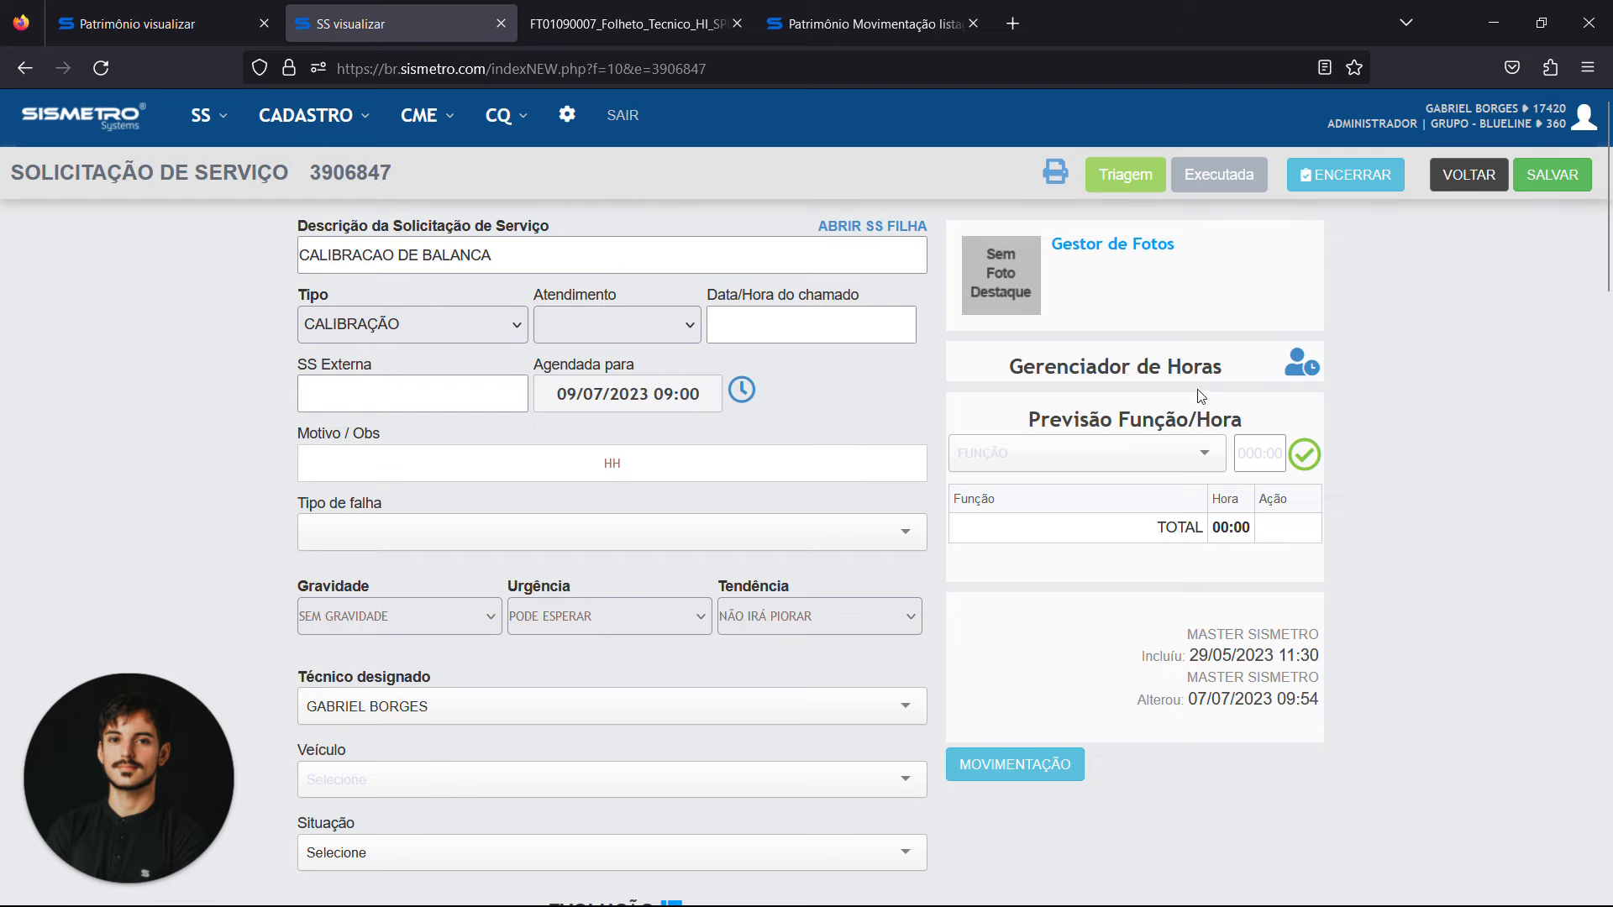
Highlight the Gerenciador de Horas heading and view the request's products and services sections
{"action": "left_click_drag", "start_coordinate": [1228, 368], "coordinate": [1008, 368]}
{"action": "left_click", "coordinate": [1307, 365]}
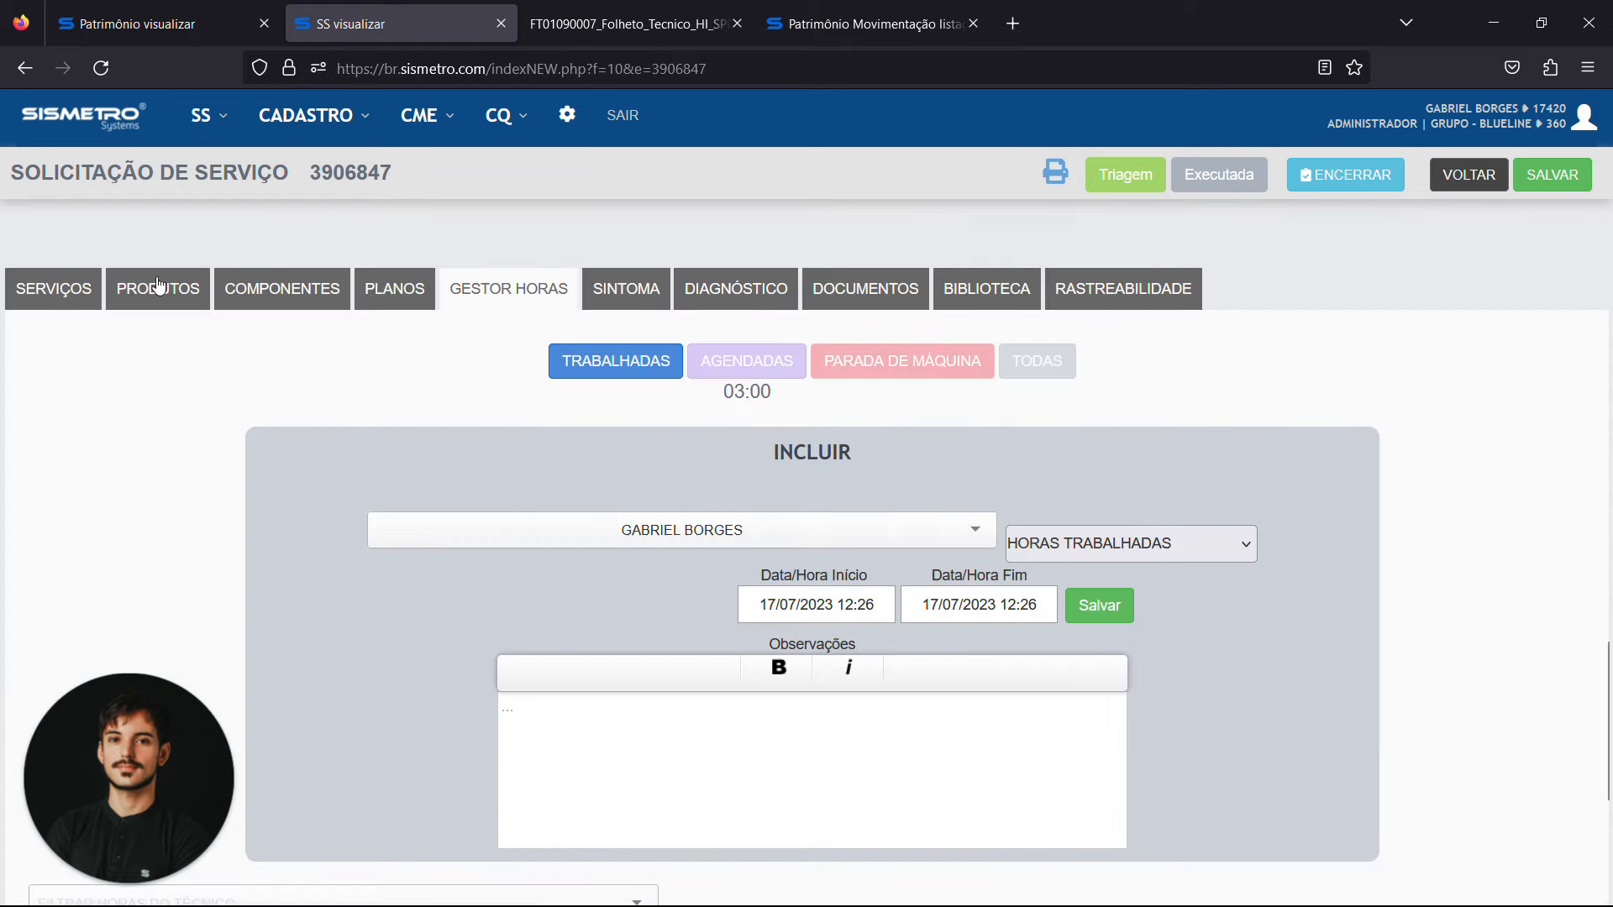
{"action": "left_click", "coordinate": [159, 286]}
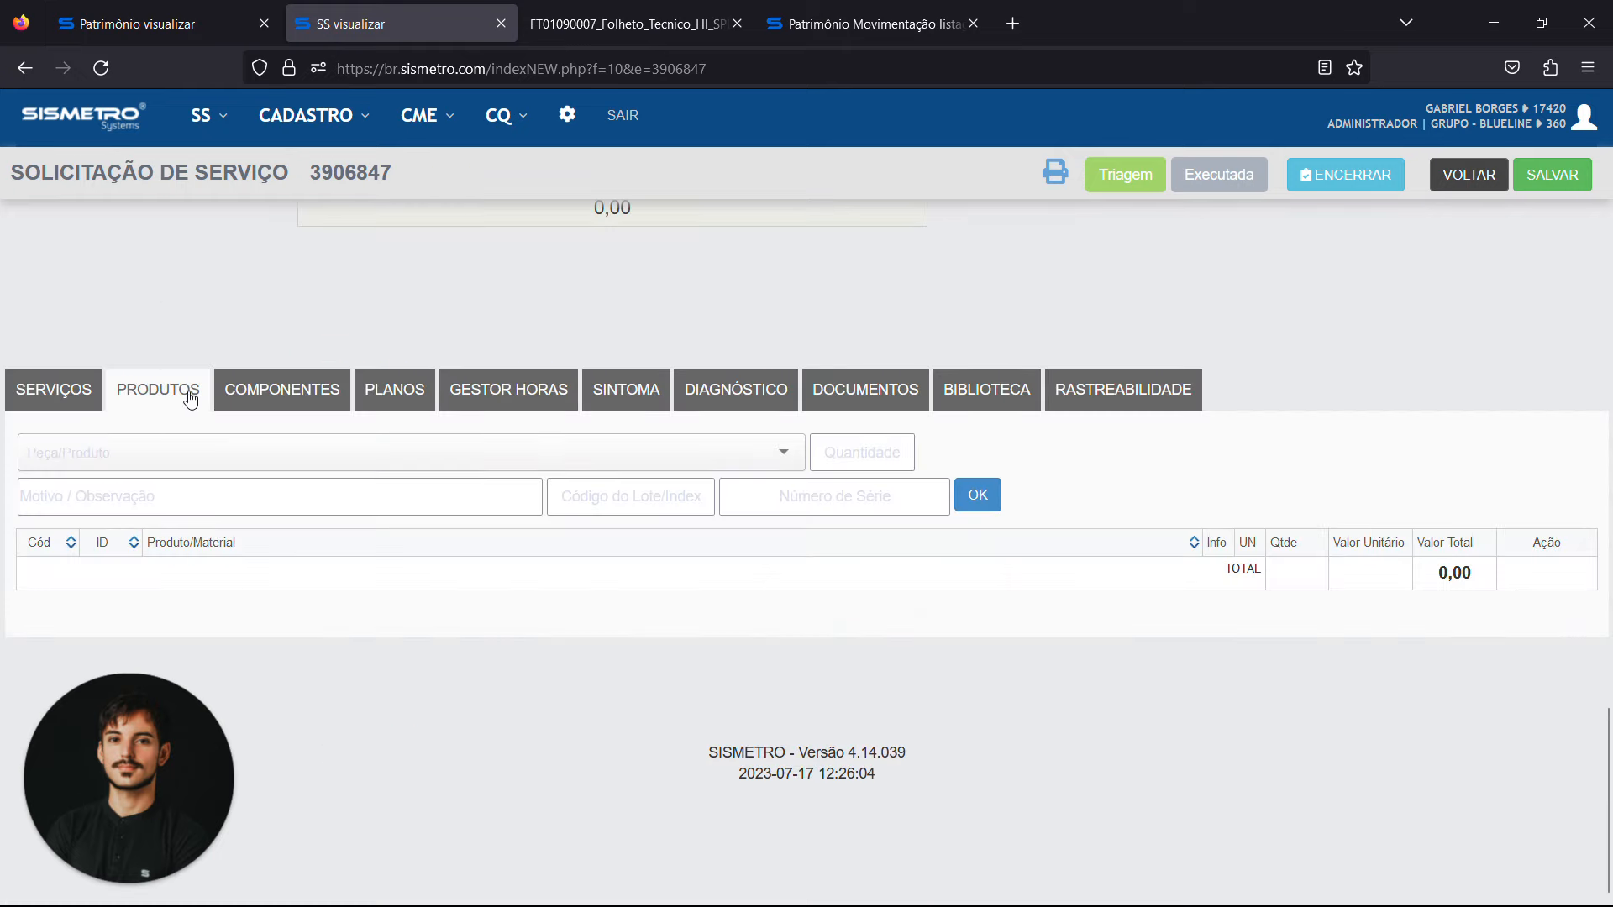
{"action": "left_click", "coordinate": [71, 396]}
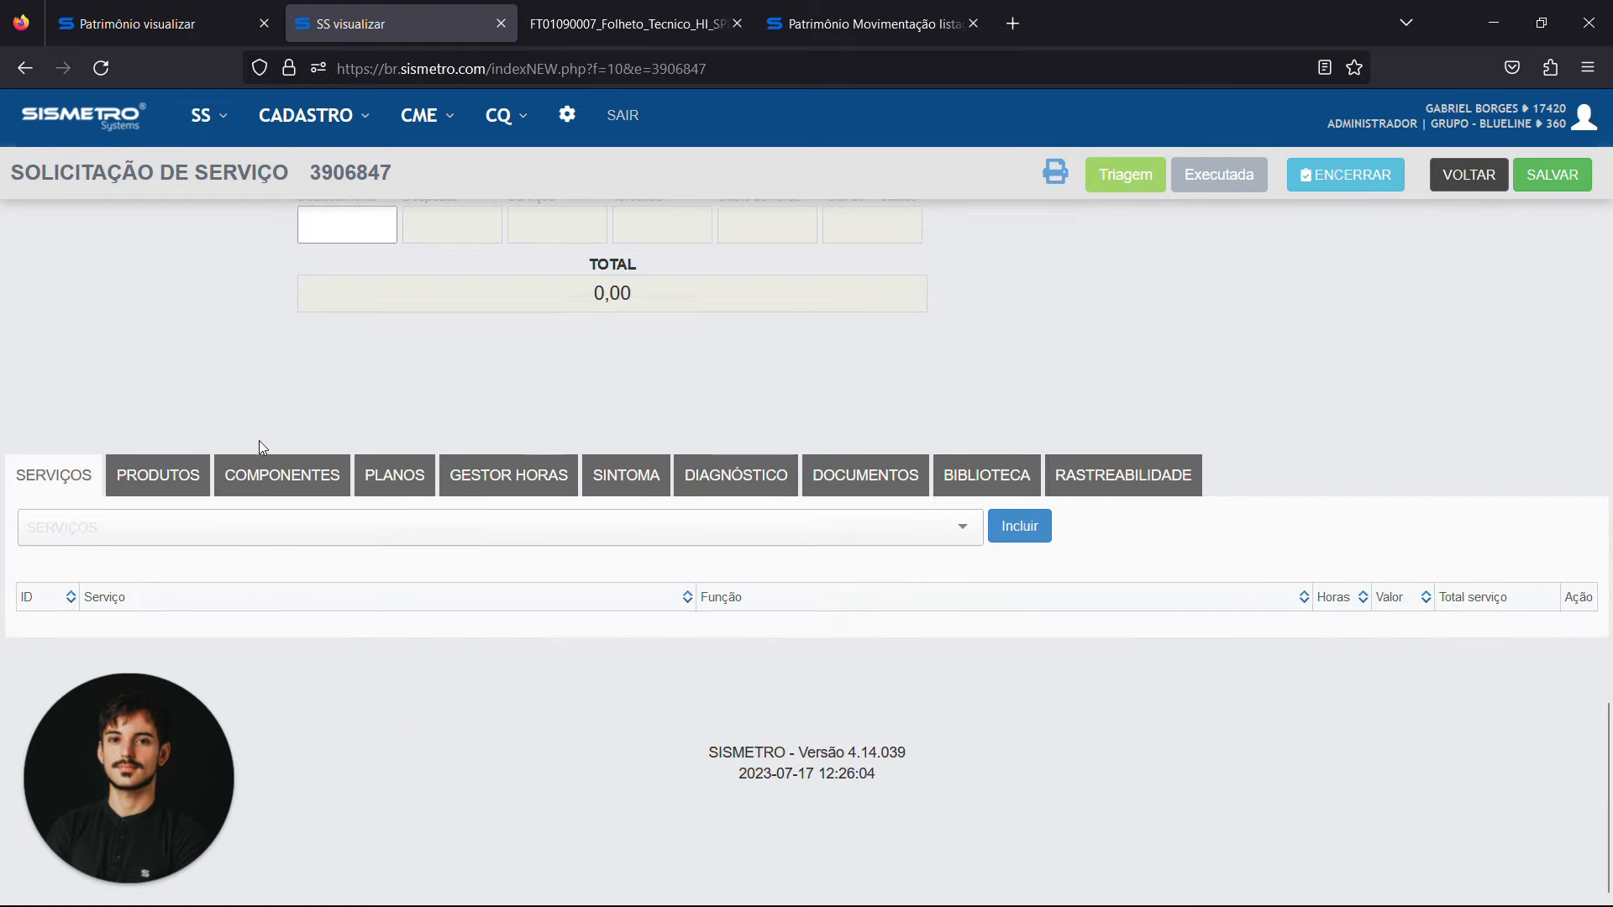
View the service request's components and examine its traceability log, highlighting the author and INCLUIU text of the oldest entry
{"action": "left_click", "coordinate": [290, 484]}
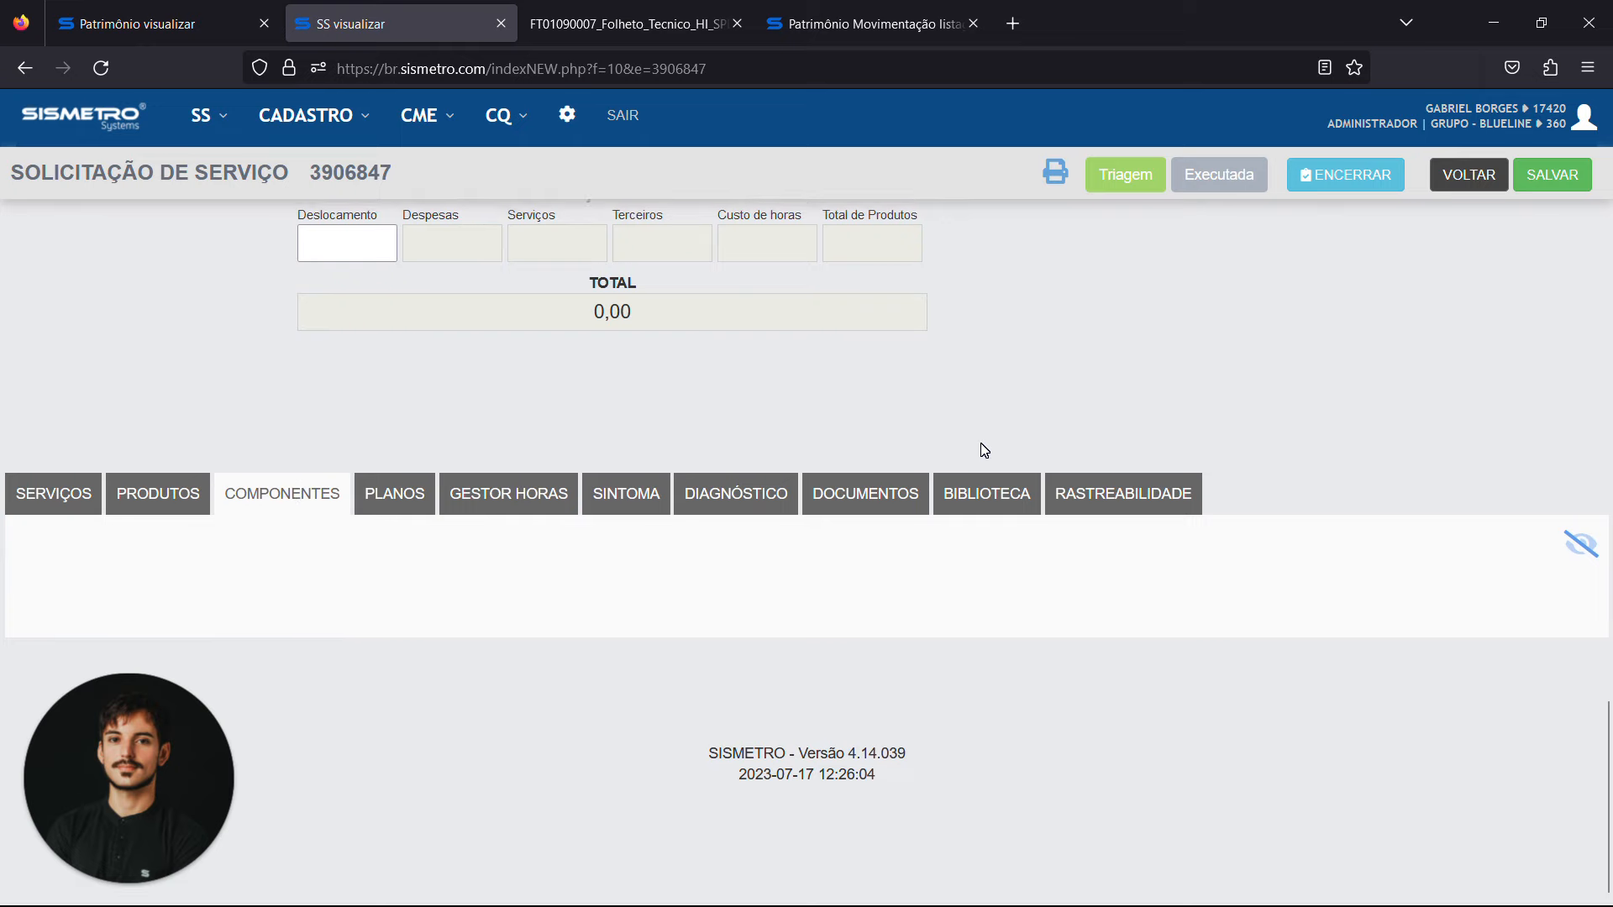
{"action": "left_click", "coordinate": [1094, 504]}
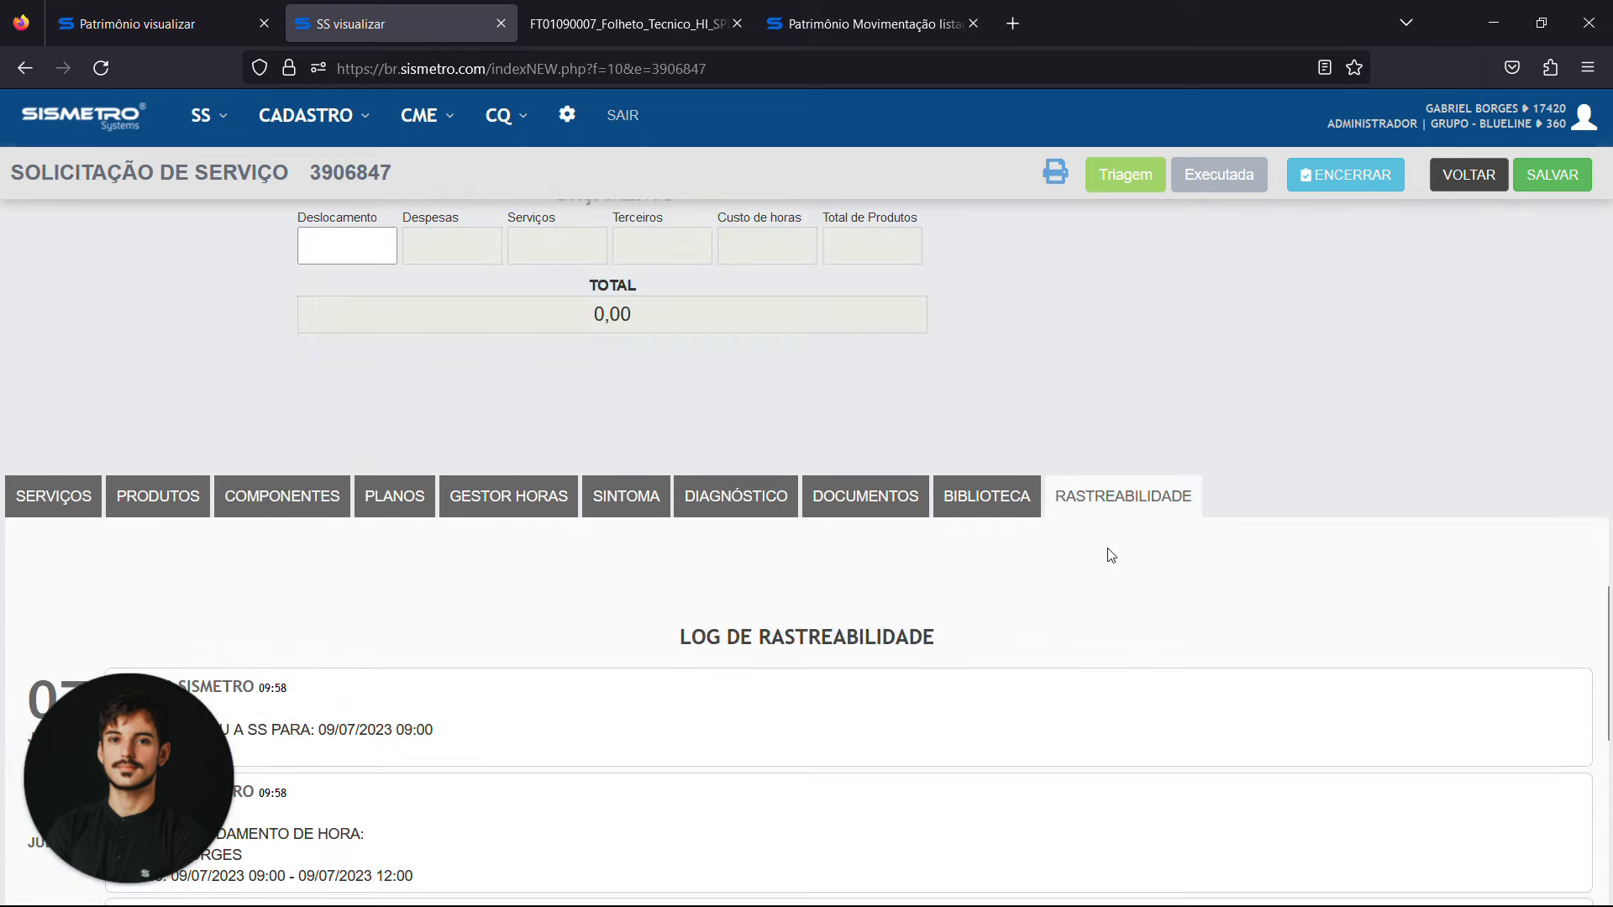
{"action": "scroll", "coordinate": [893, 602], "scroll_direction": "down", "scroll_amount": 10}
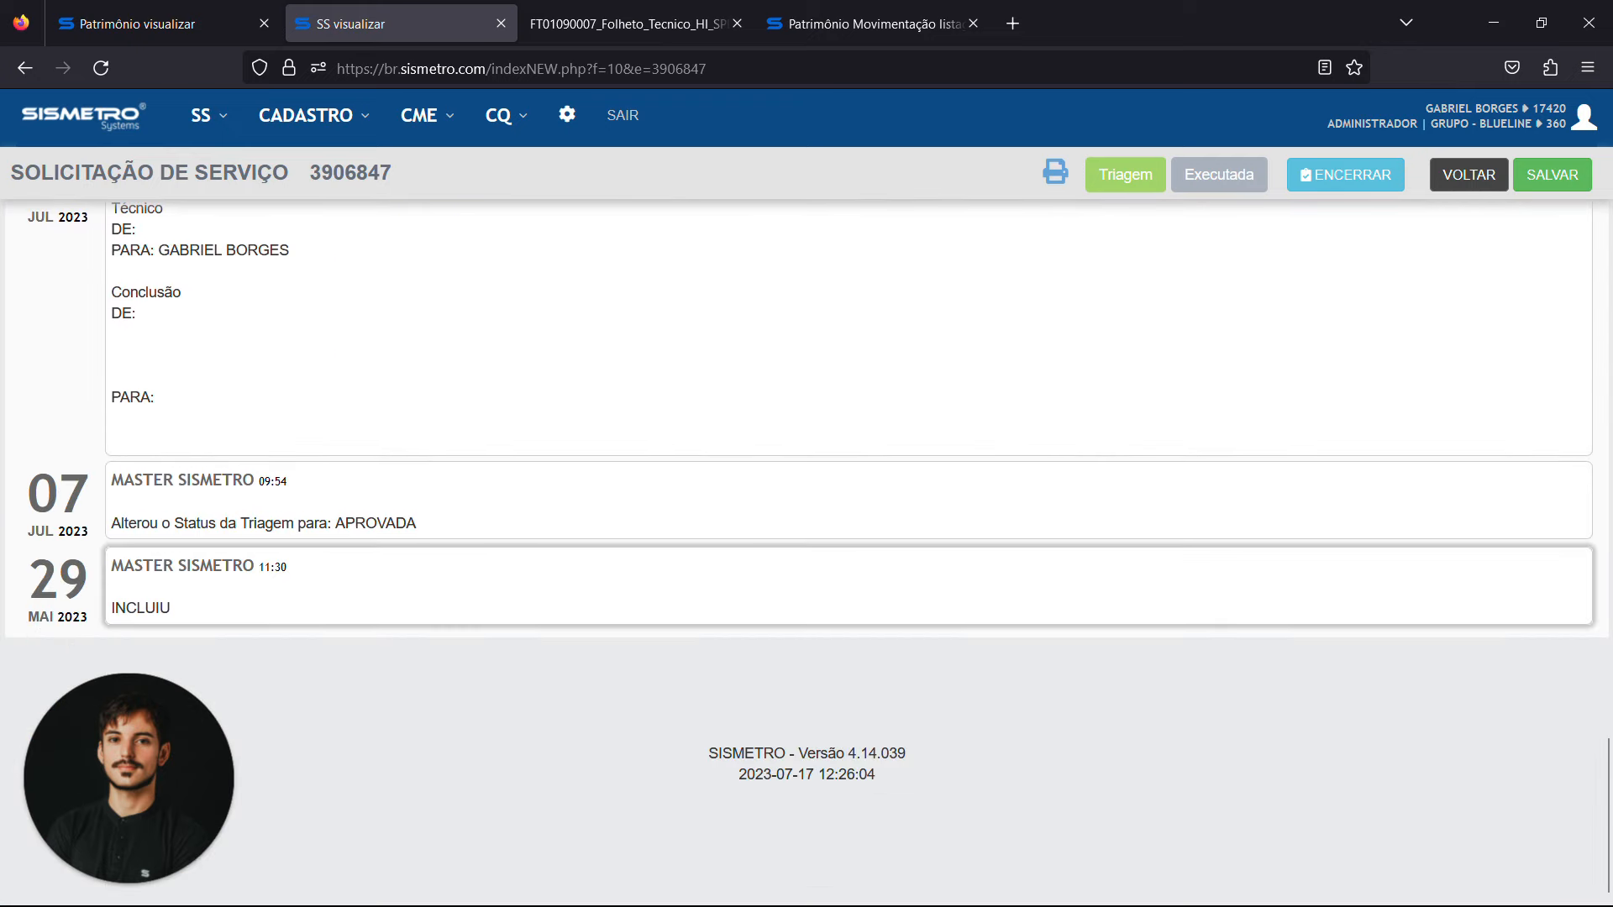
{"action": "double_click", "coordinate": [140, 565]}
{"action": "double_click", "coordinate": [141, 607]}
Open the HOSPITAL MUNICIPAL BELA VISTA record from the requester listing and view its traceability log
{"action": "left_click", "coordinate": [344, 130]}
{"action": "left_click", "coordinate": [367, 187]}
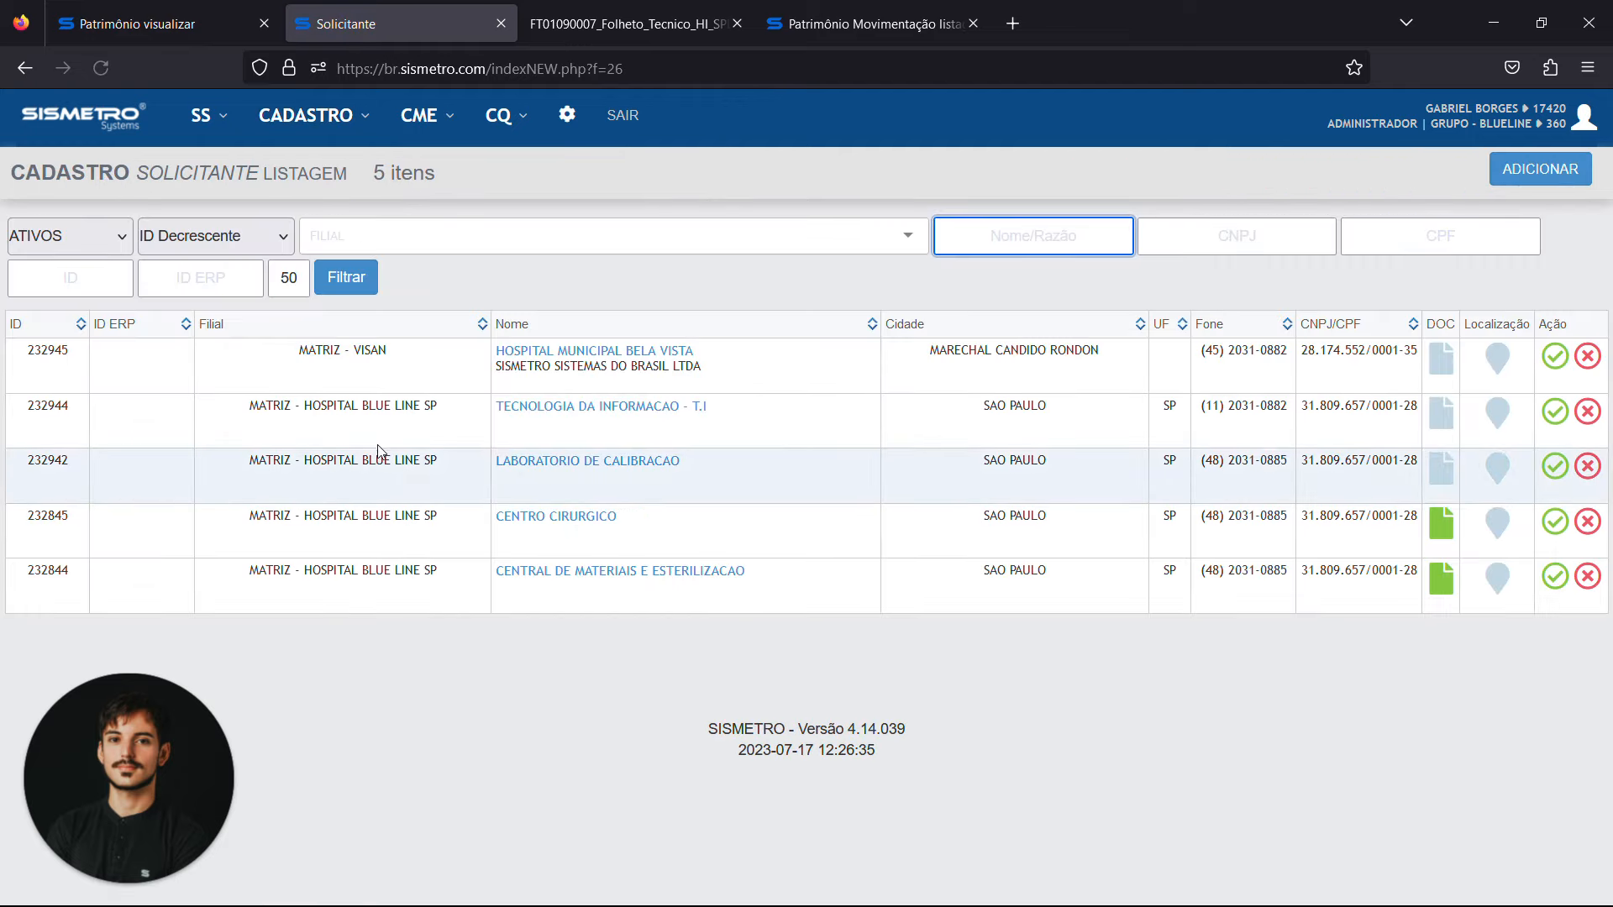
{"action": "left_click", "coordinate": [538, 351]}
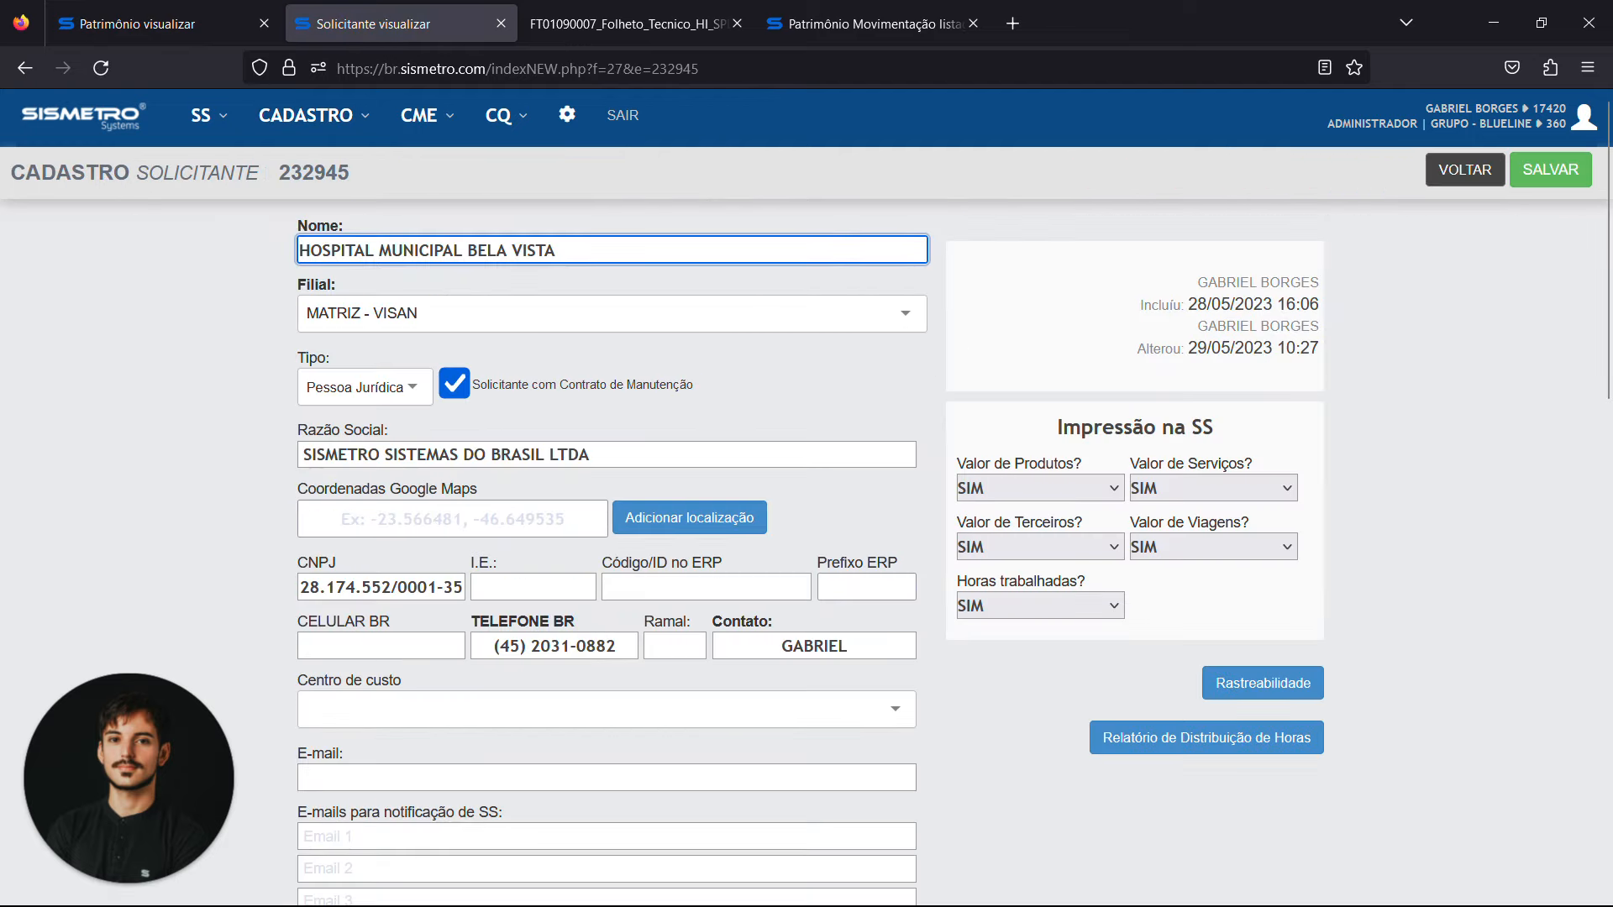
{"action": "left_click", "coordinate": [1294, 682]}
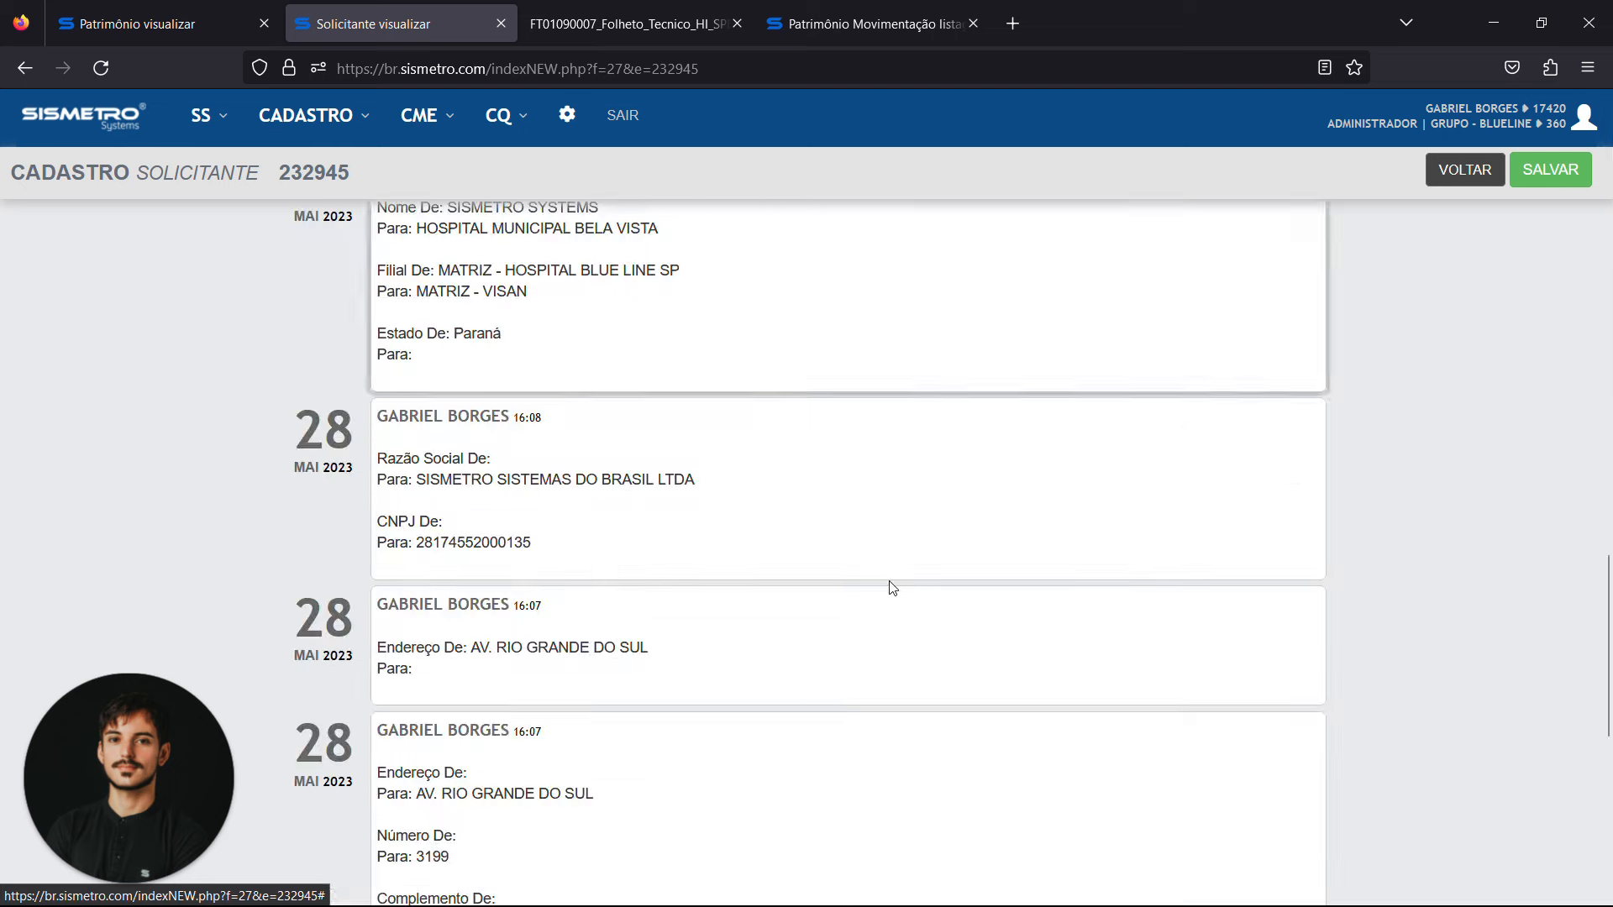
Open cleaning lot 167844 from the CME cleaning listing, review its included items and return to the listing
{"action": "left_click", "coordinate": [424, 117]}
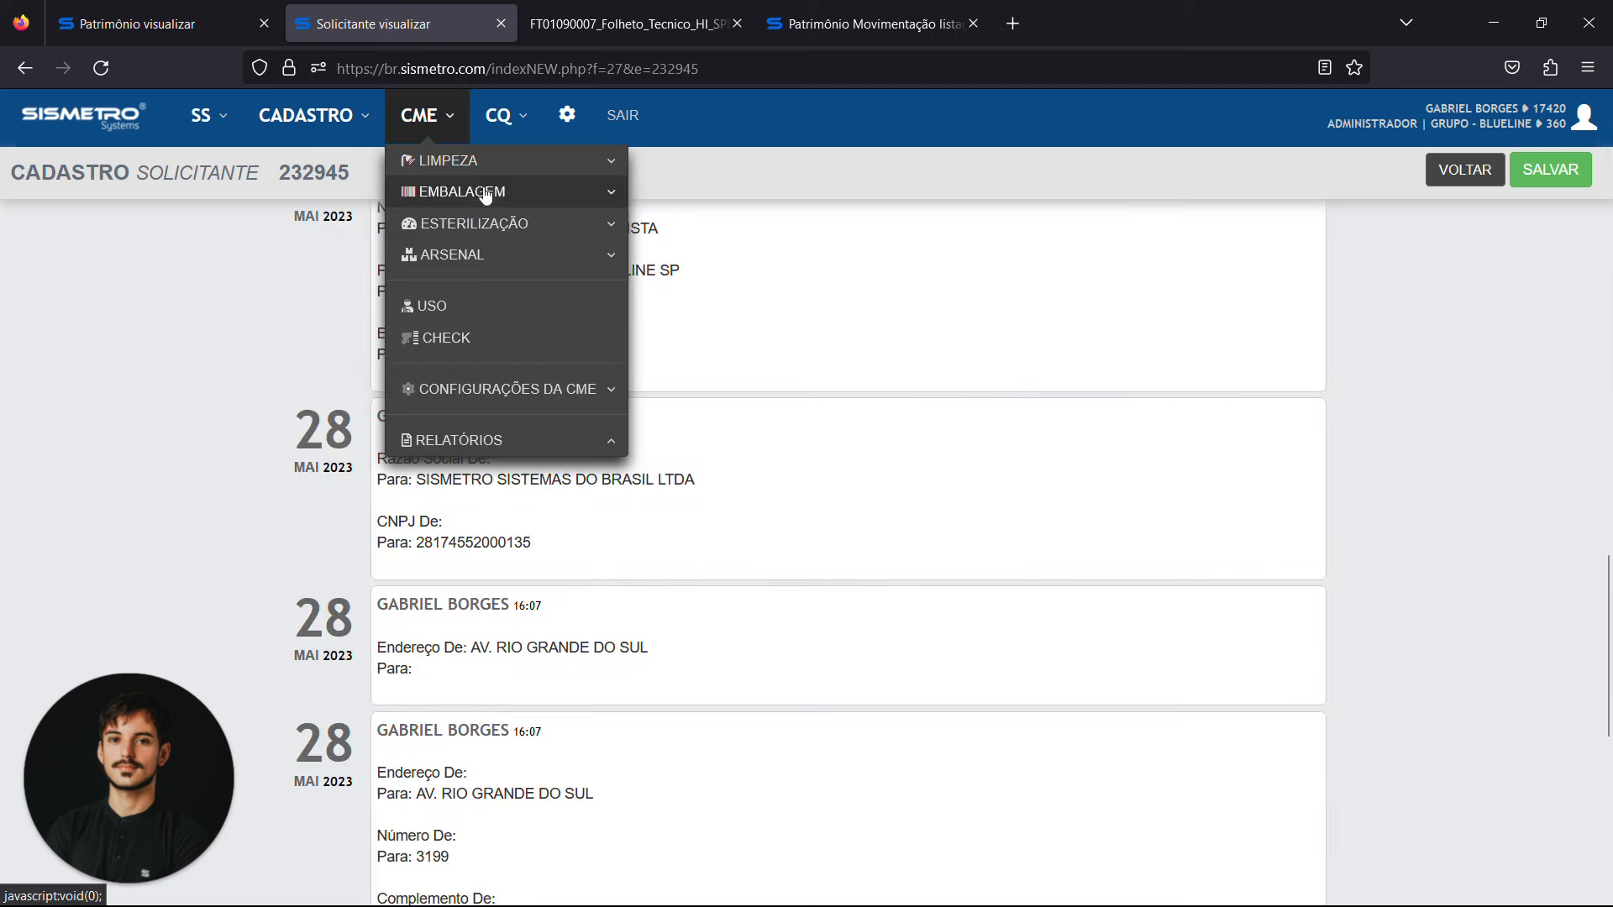
{"action": "left_click", "coordinate": [521, 165]}
{"action": "left_click", "coordinate": [697, 196]}
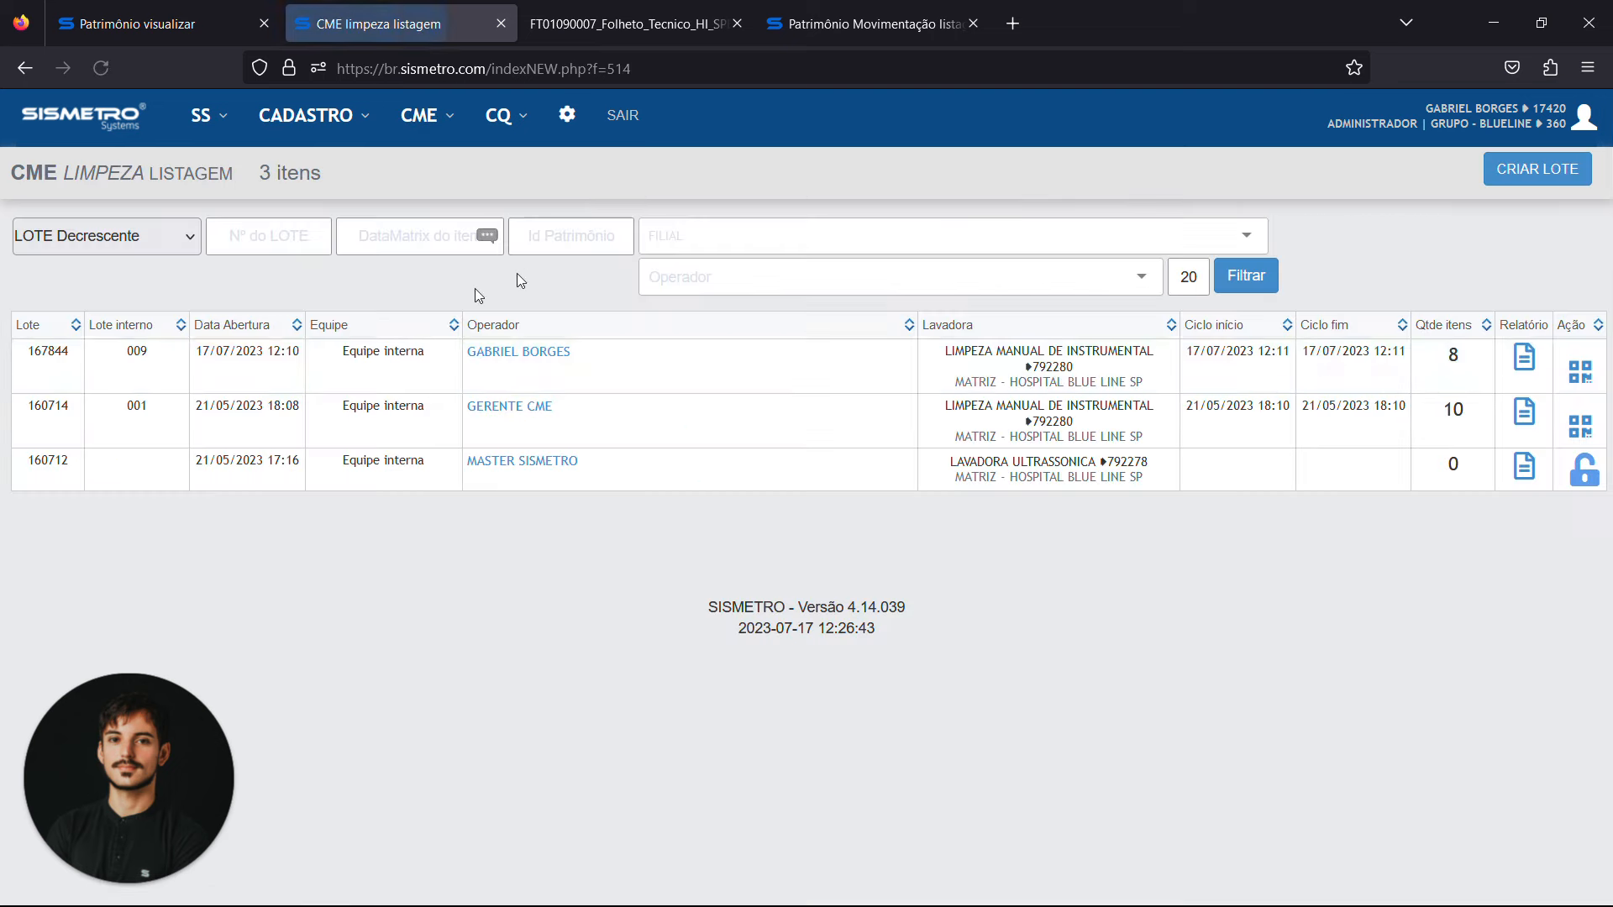
{"action": "left_click", "coordinate": [519, 353]}
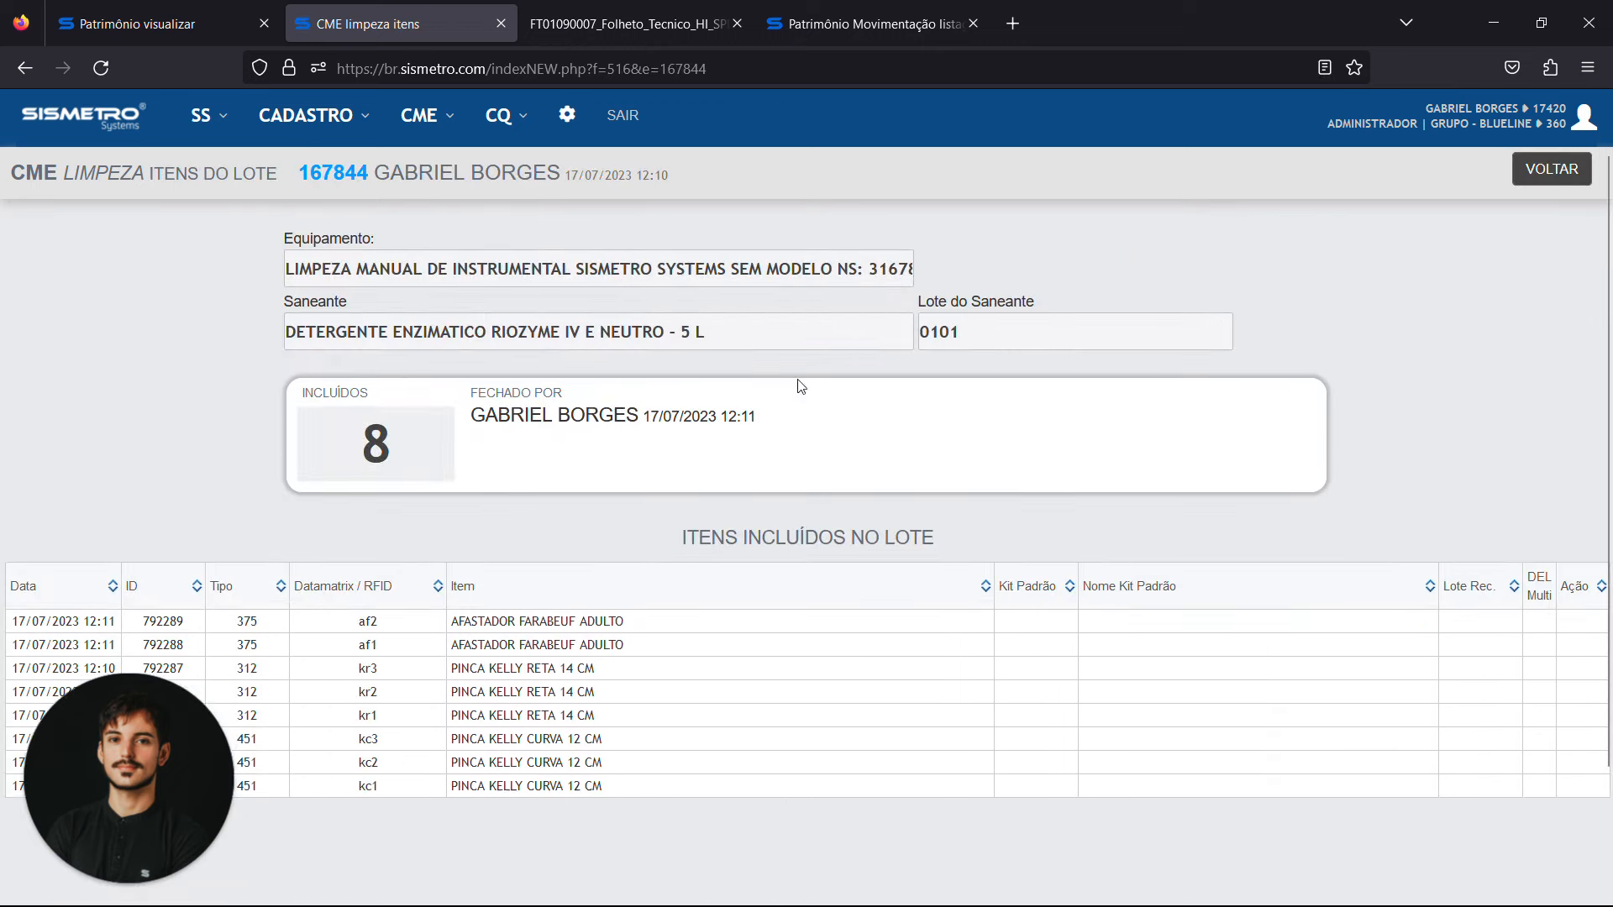
{"action": "scroll", "coordinate": [1290, 227], "scroll_direction": "down", "scroll_amount": 4}
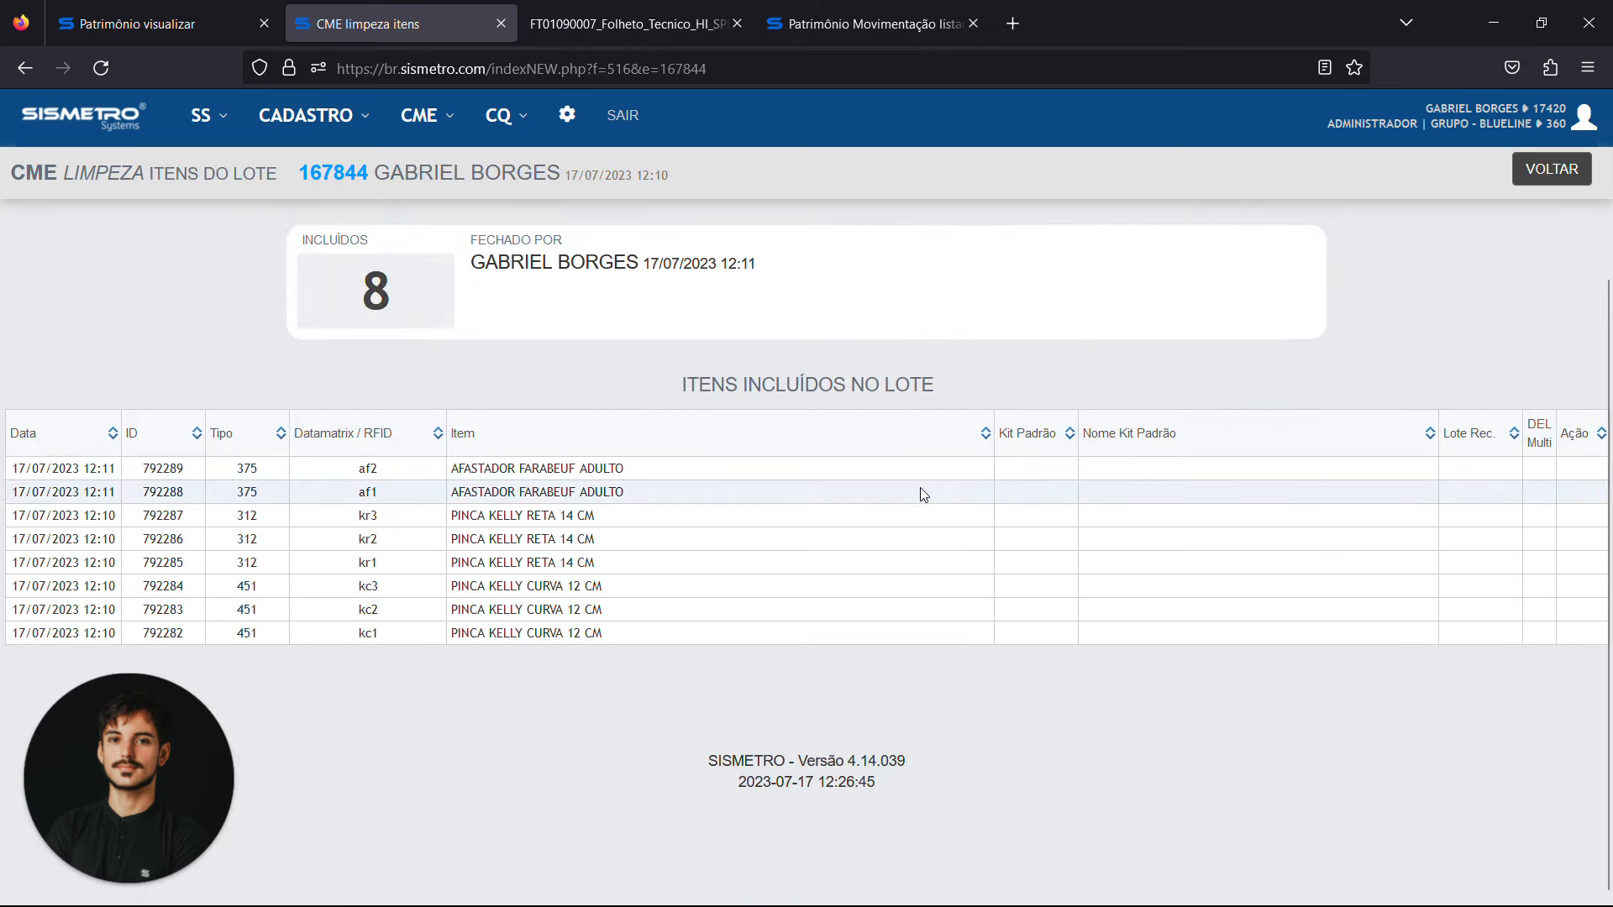
{"action": "scroll", "coordinate": [924, 494], "scroll_direction": "up", "scroll_amount": 3}
{"action": "left_click", "coordinate": [1573, 168]}
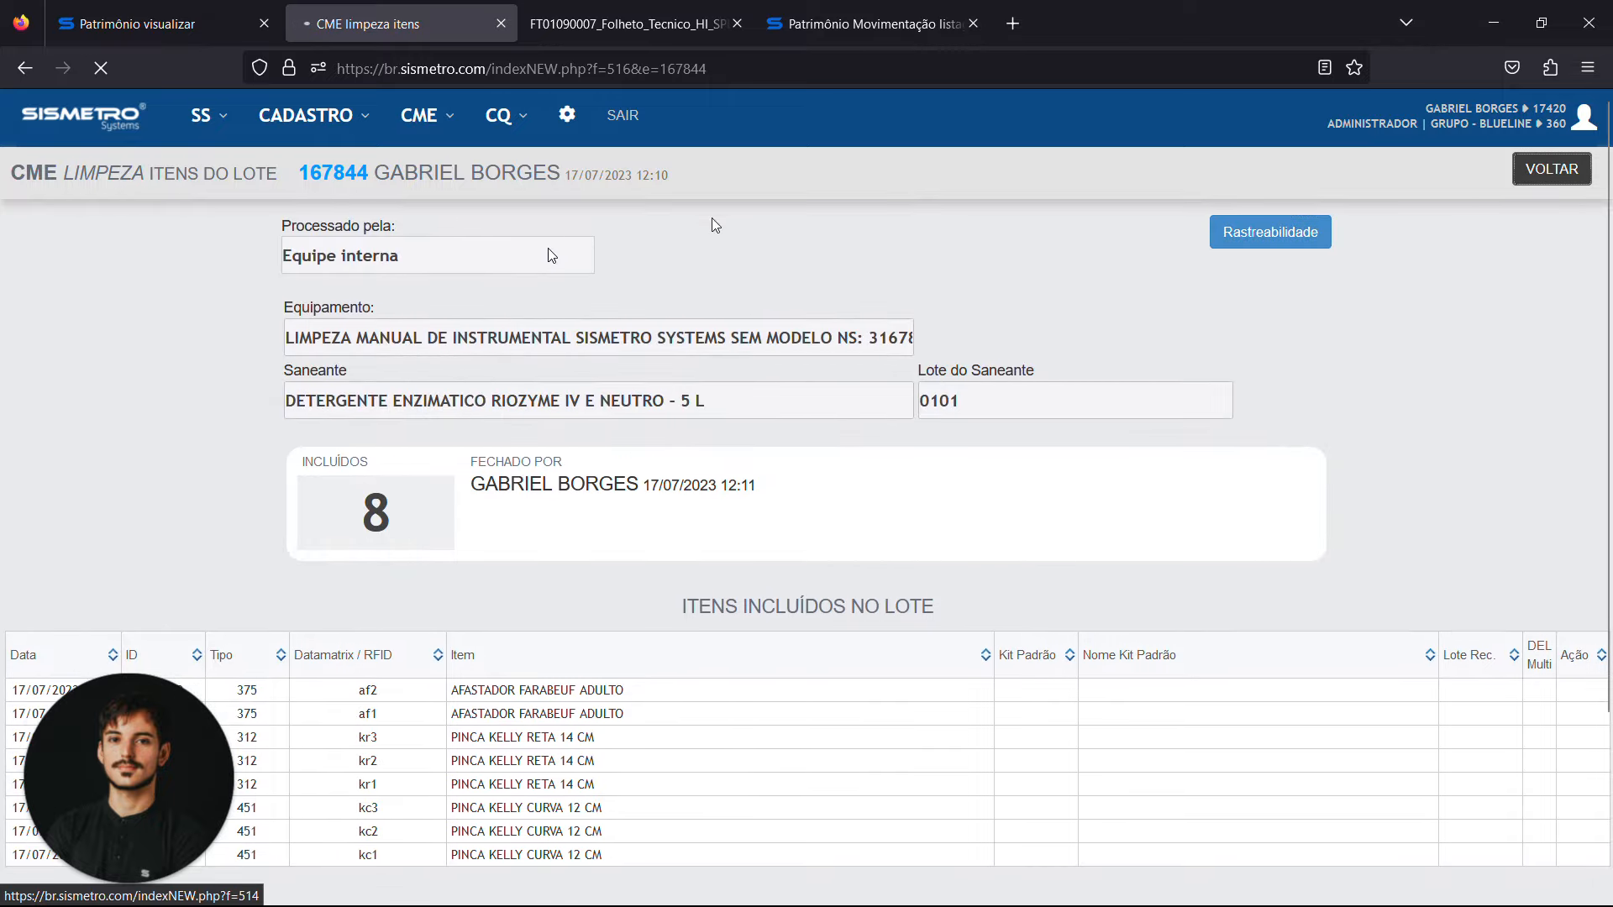
Close the technical brochure and asset movement pages, and return the remaining asset record page to the welcome screen
{"action": "left_click", "coordinate": [739, 24]}
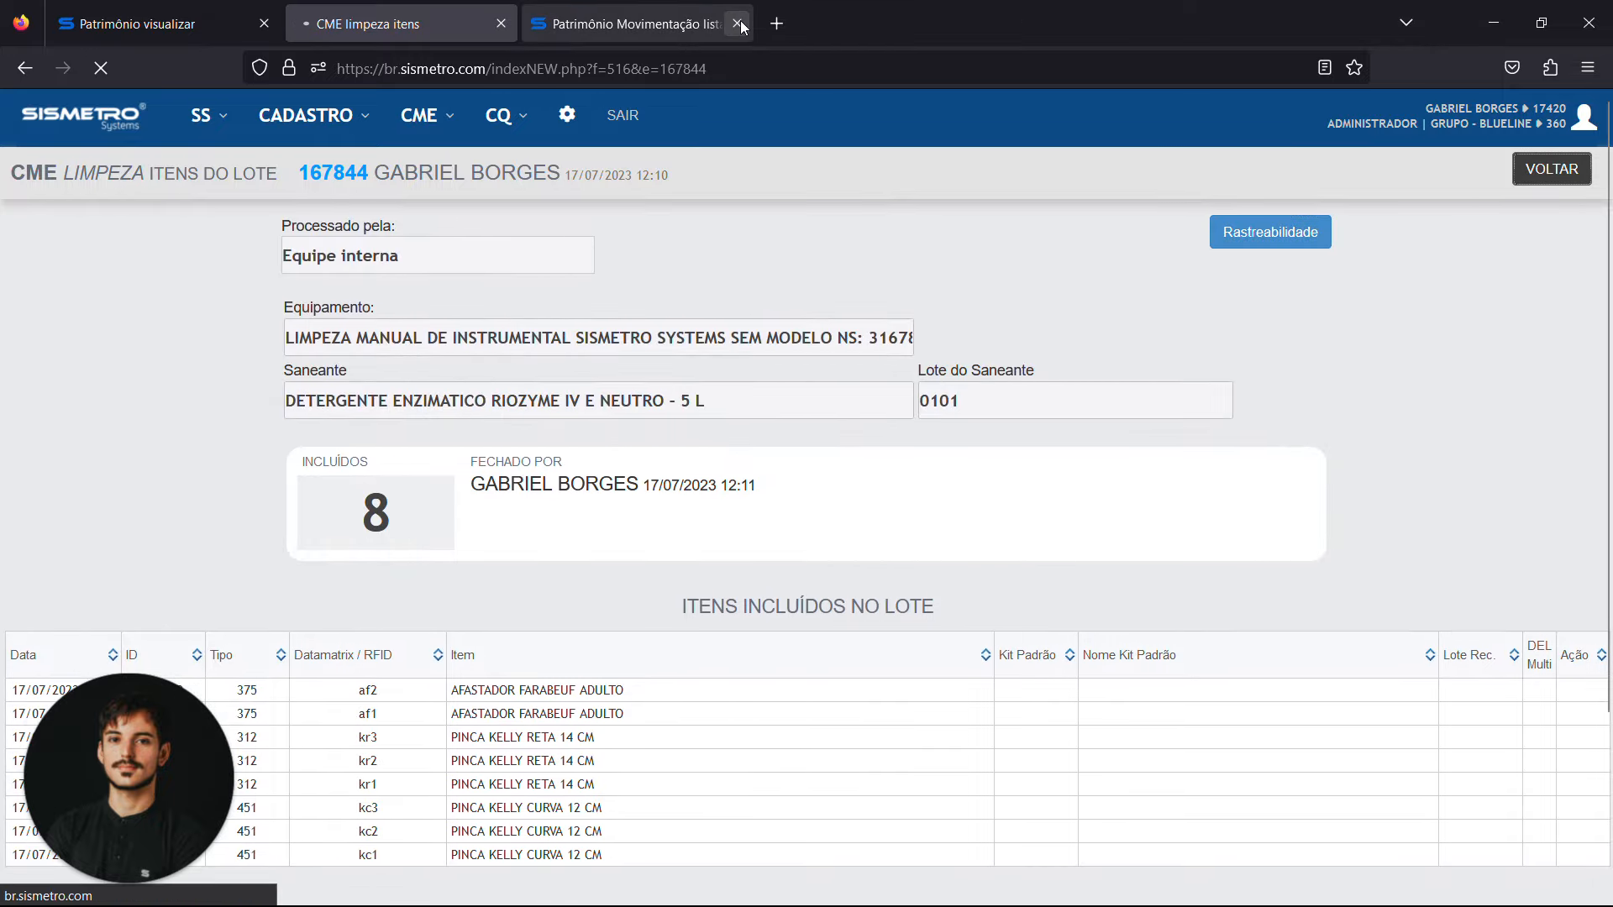
{"action": "left_click", "coordinate": [739, 24]}
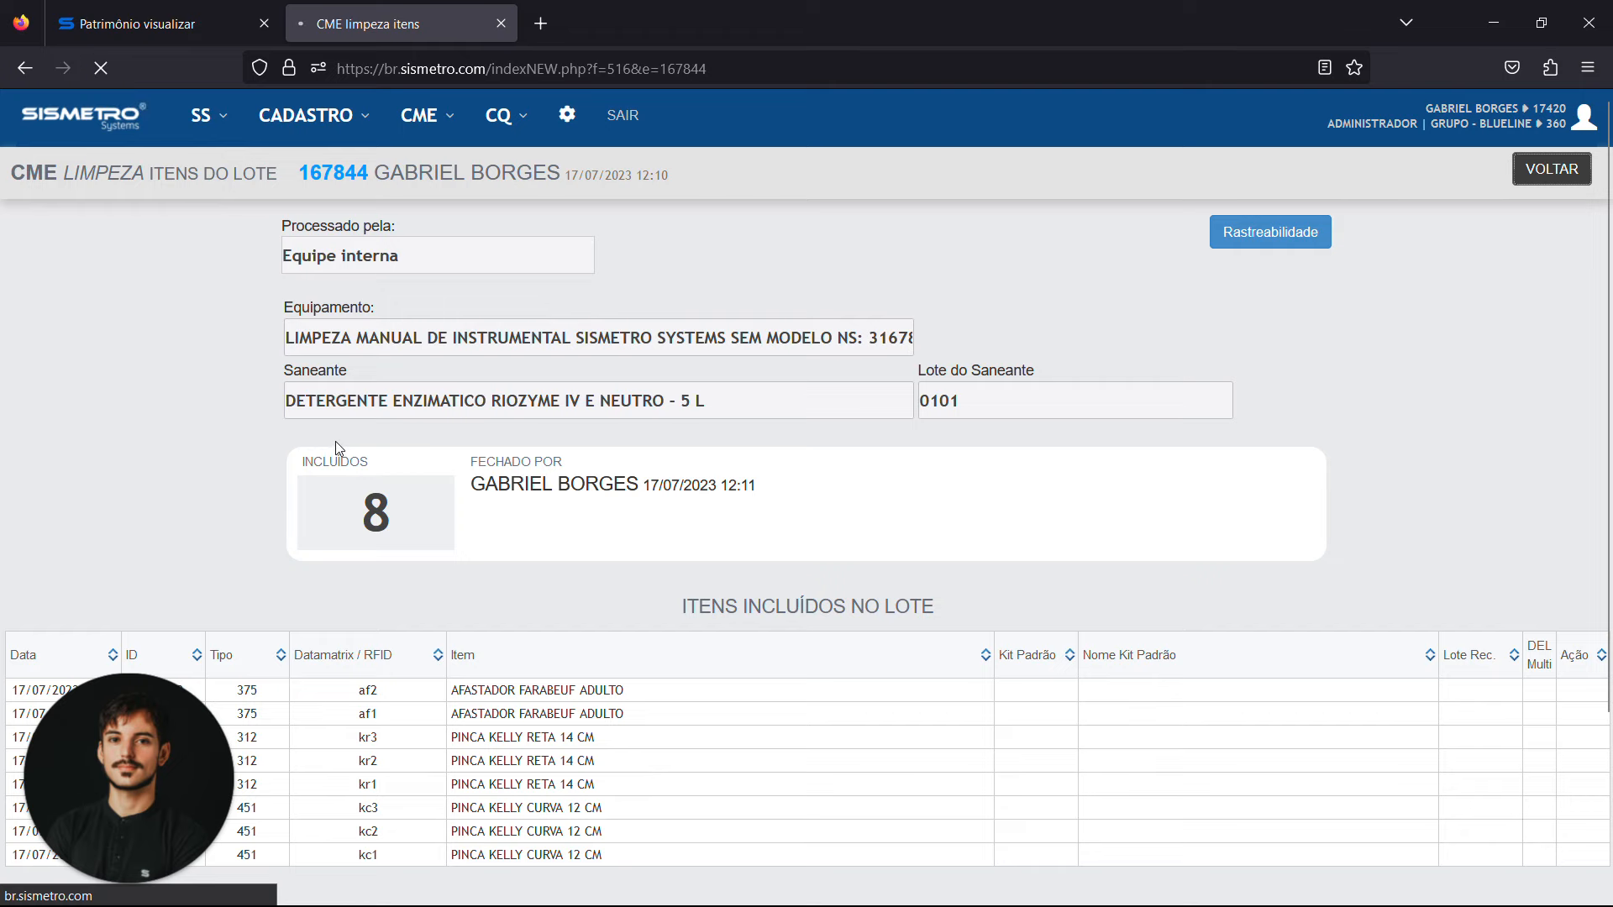
{"action": "left_click", "coordinate": [159, 24]}
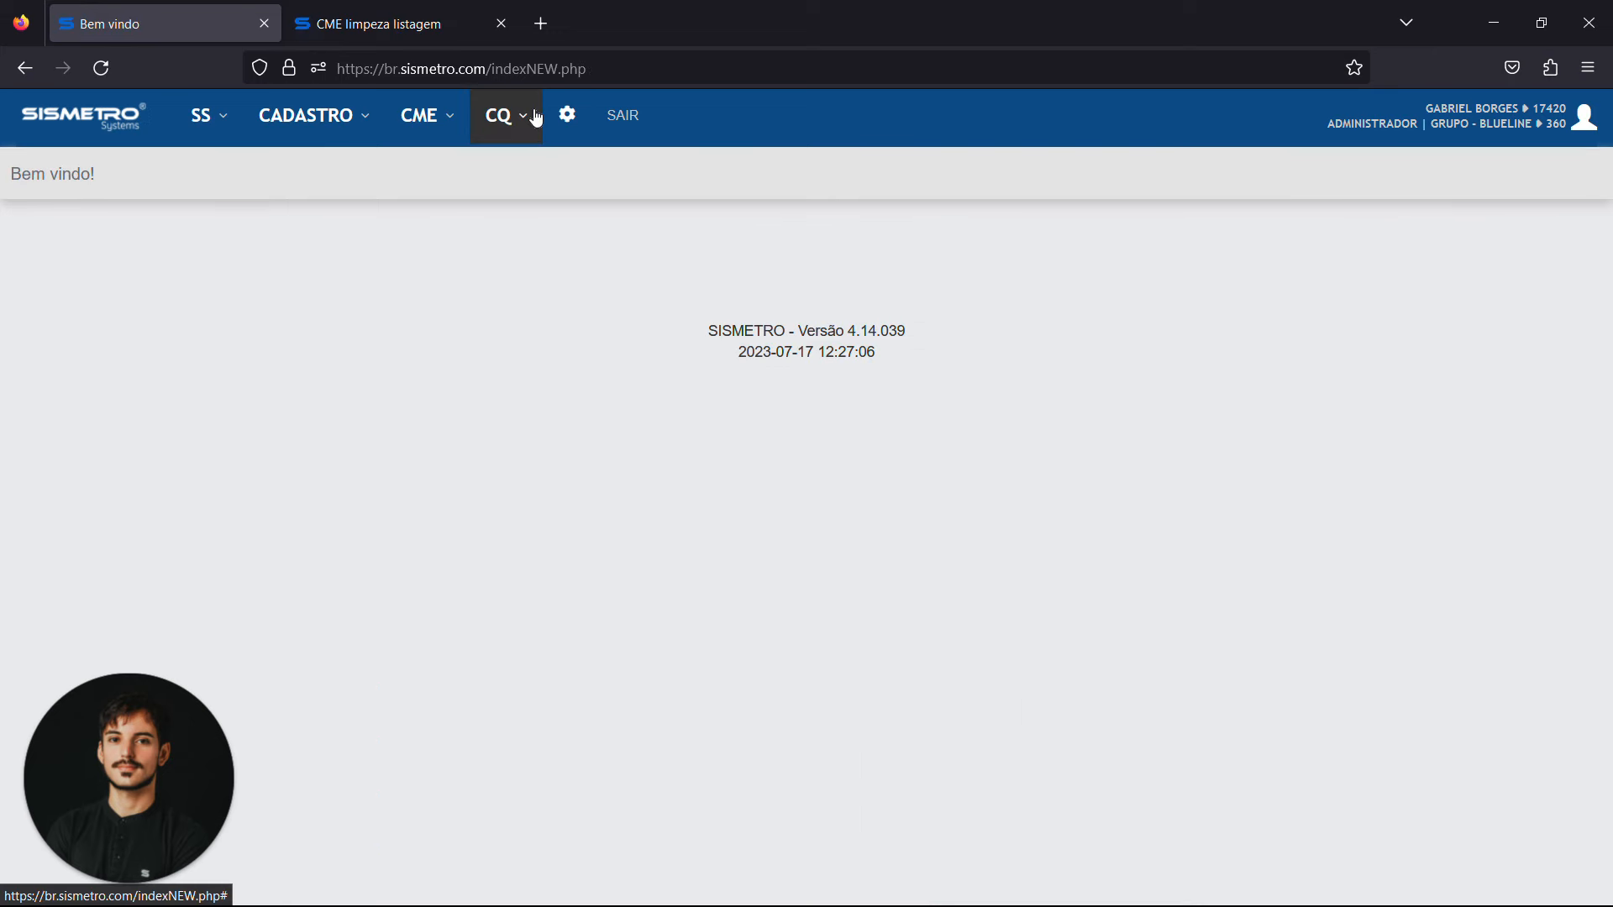
Look through the CQ module's options, including the Biblioteca and Gestor de Documentos entries
{"action": "left_click", "coordinate": [536, 120]}
{"action": "left_click", "coordinate": [586, 221]}
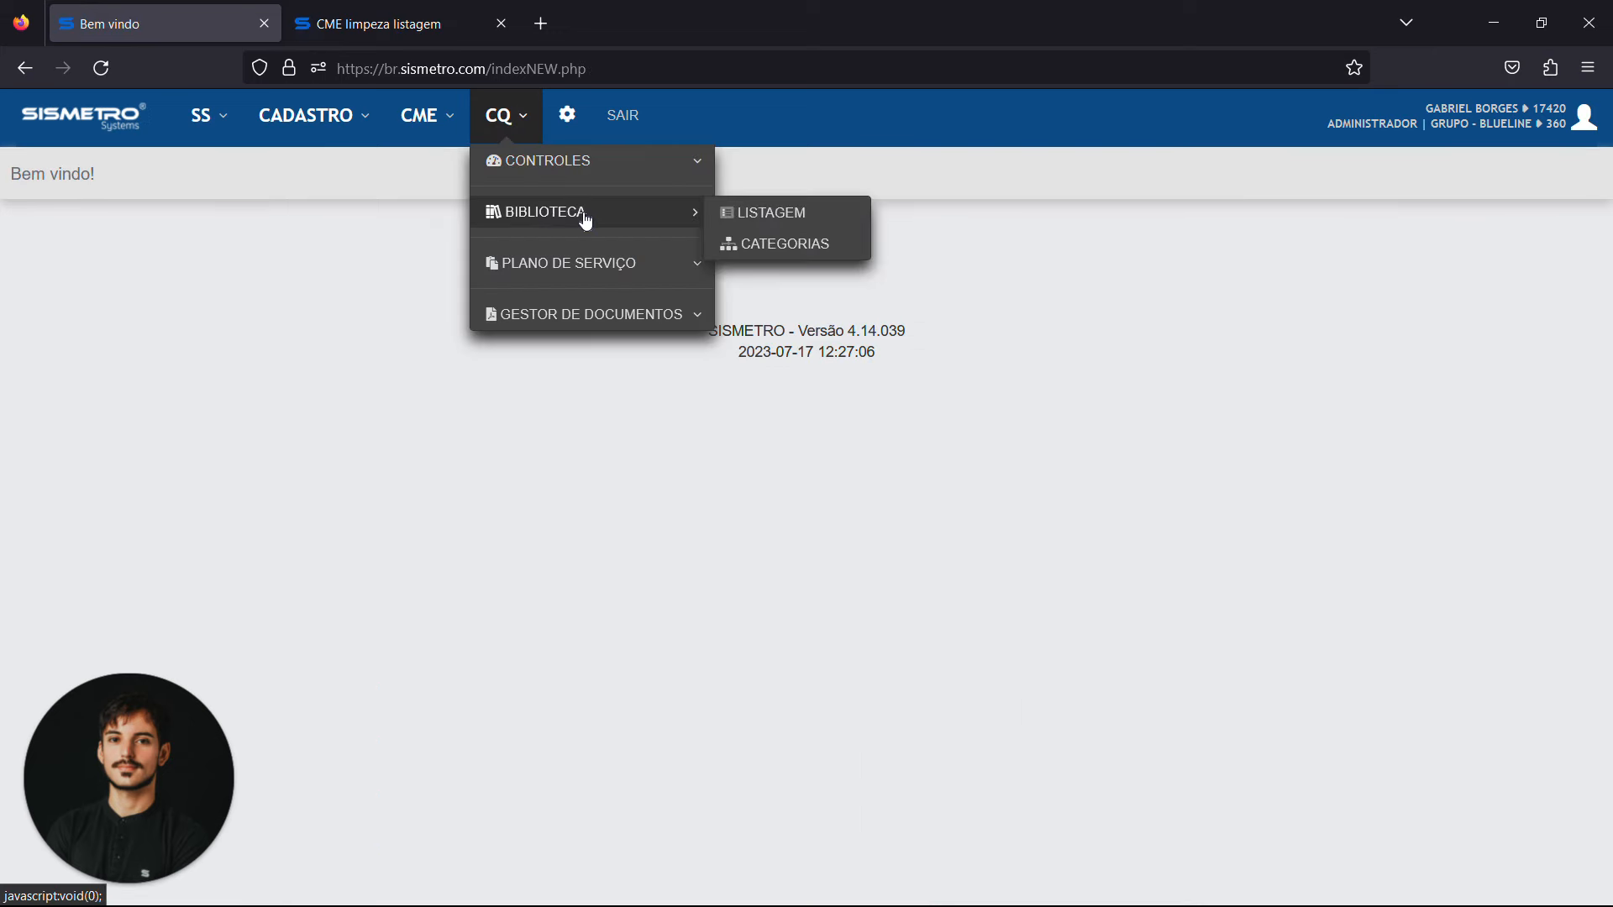
{"action": "left_click", "coordinate": [586, 221]}
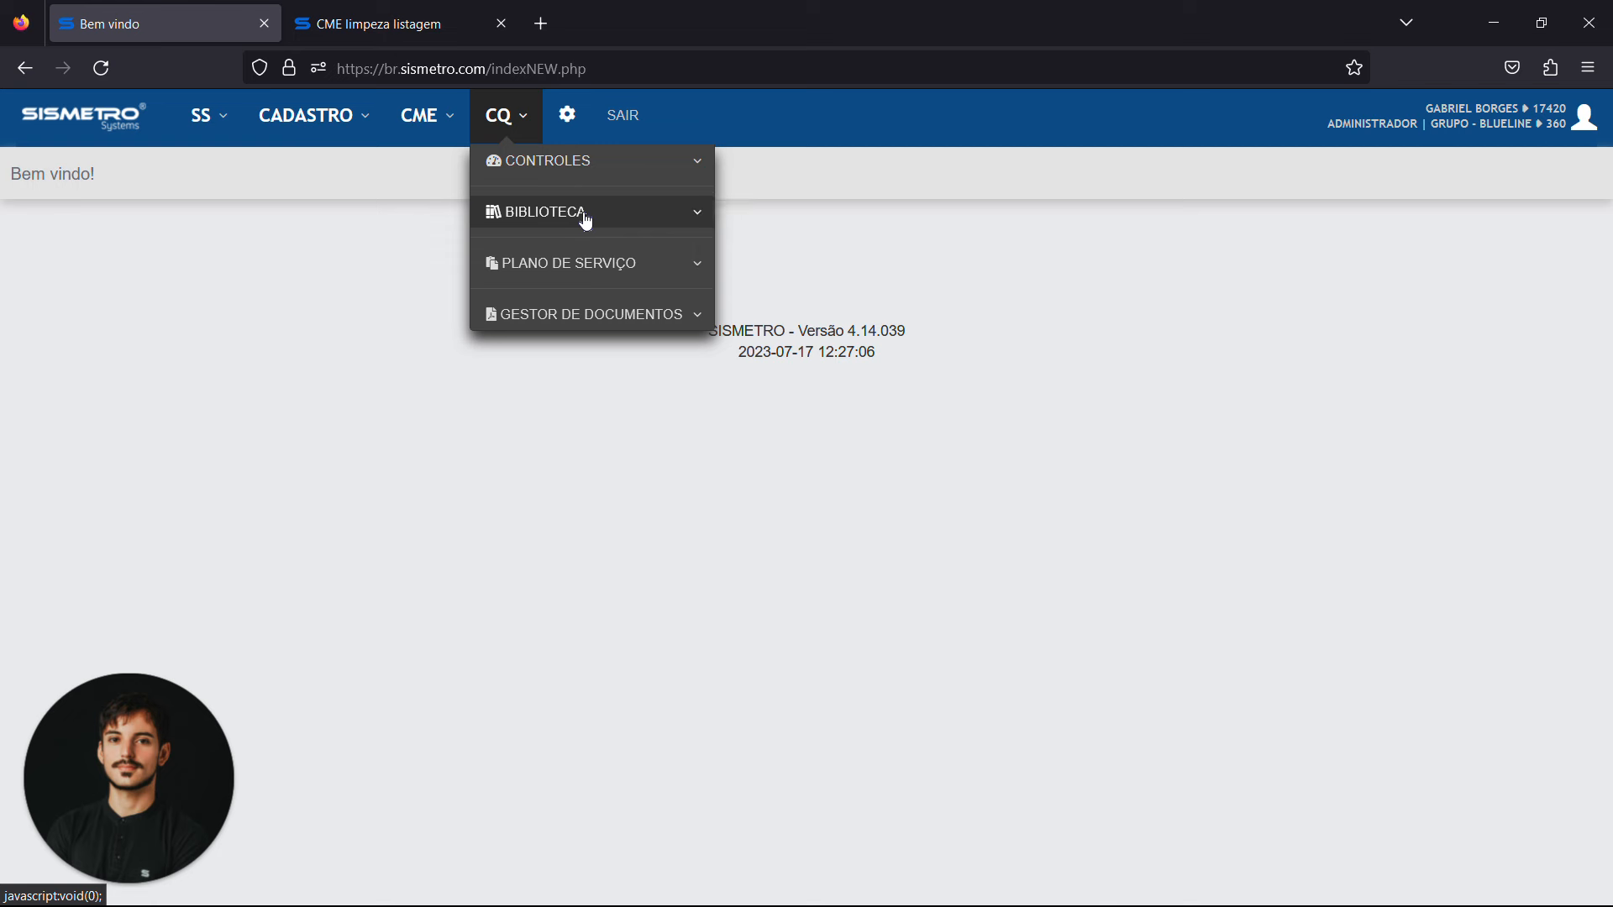
{"action": "left_click", "coordinate": [630, 326]}
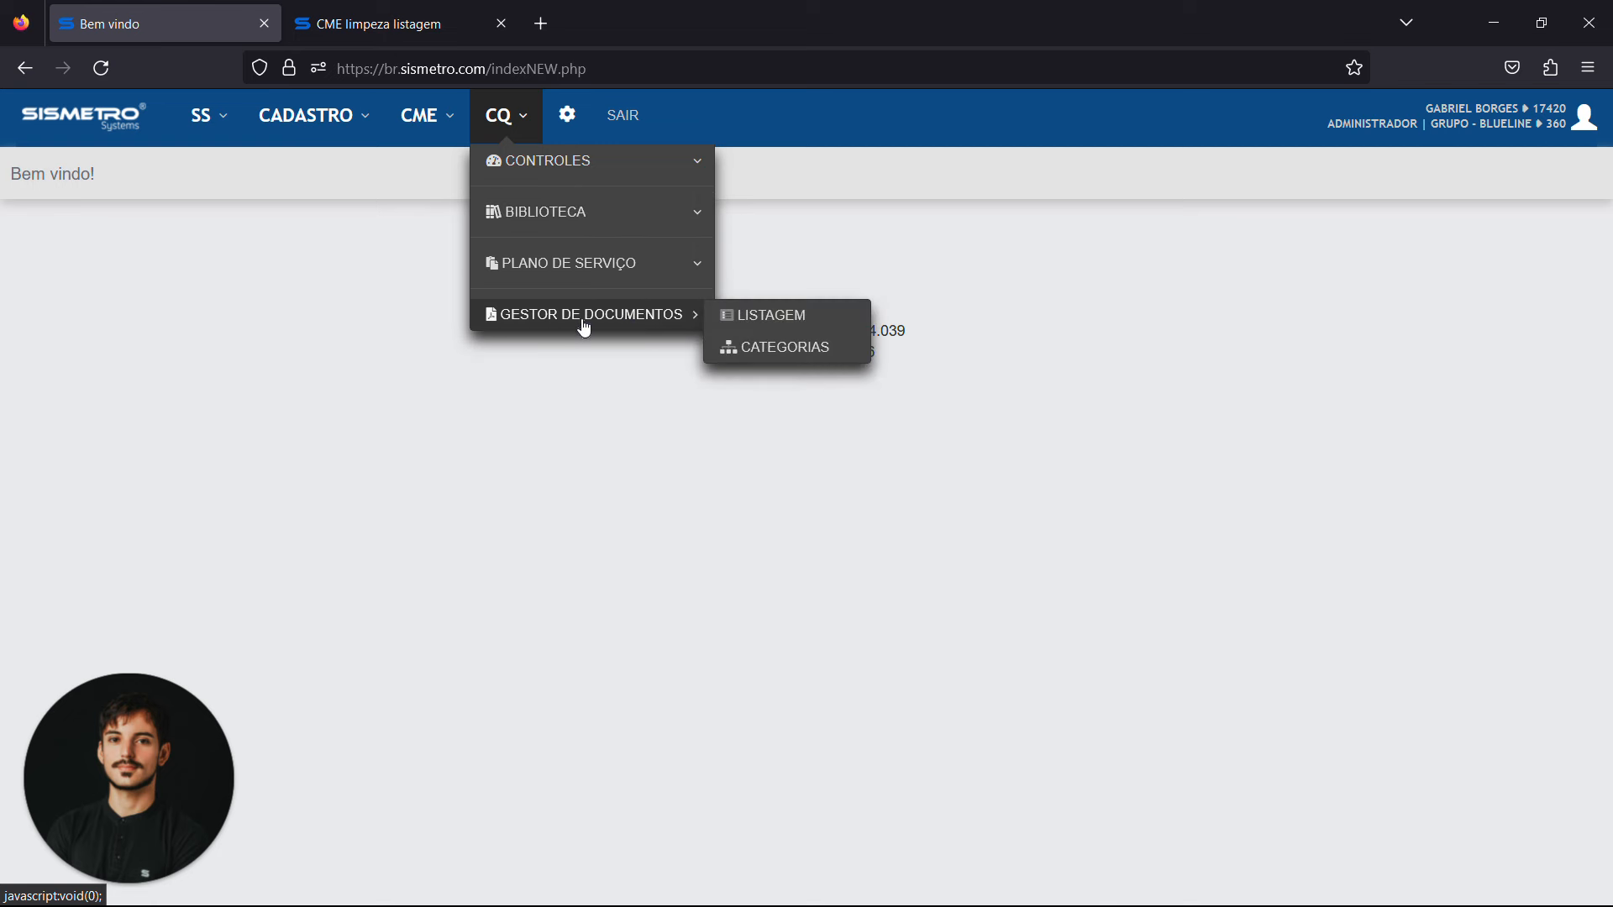
{"action": "left_click", "coordinate": [659, 317]}
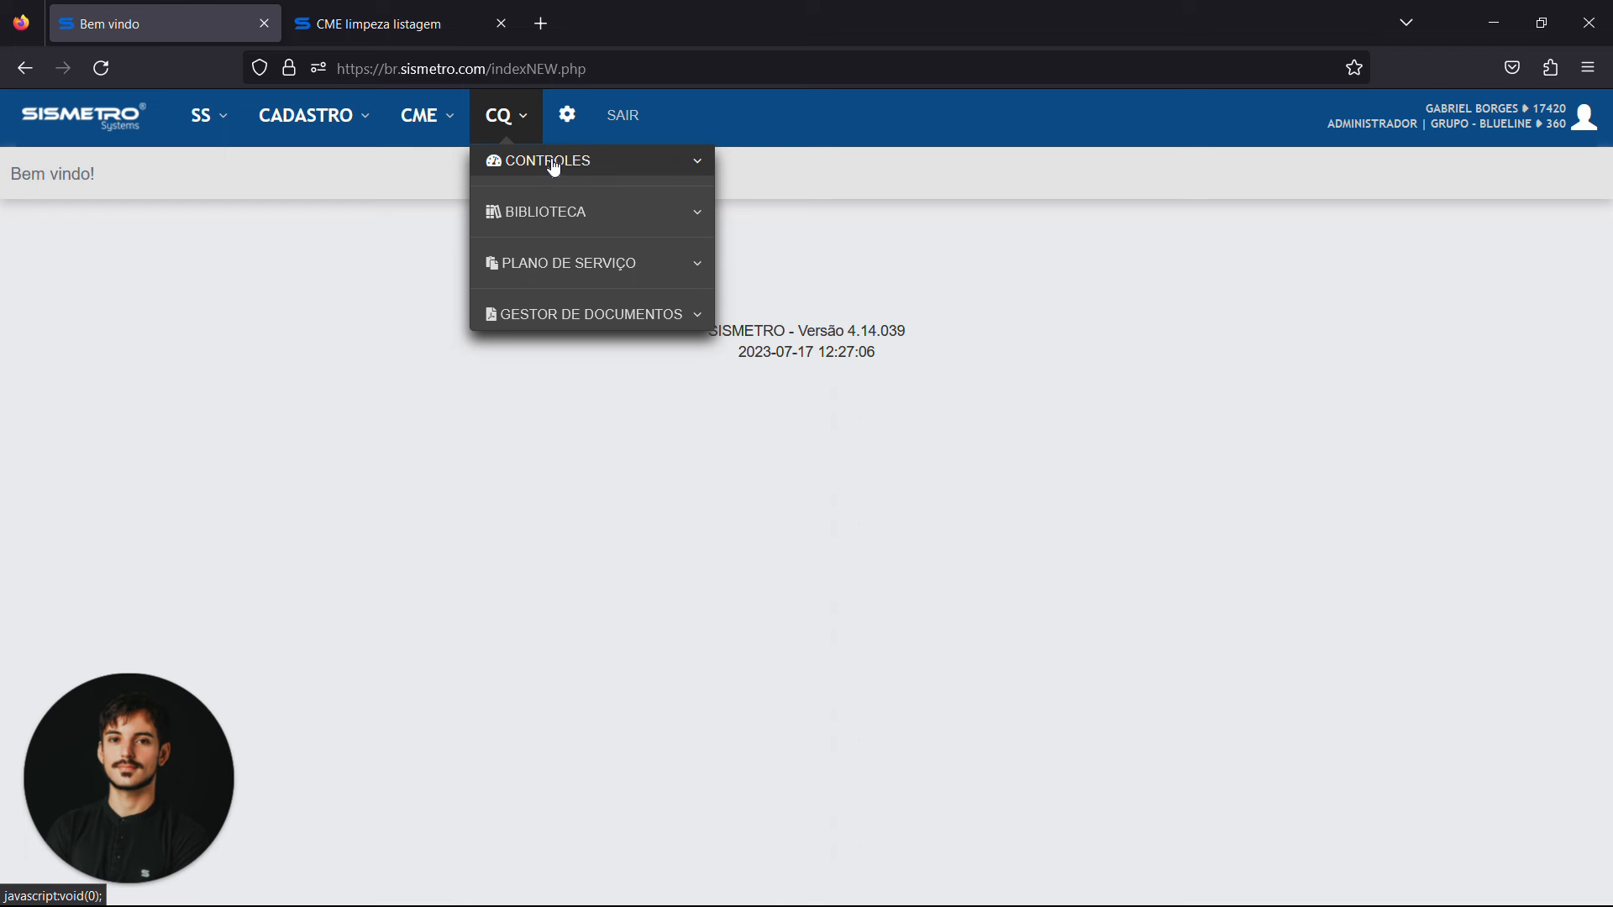
{"action": "left_click", "coordinate": [518, 132]}
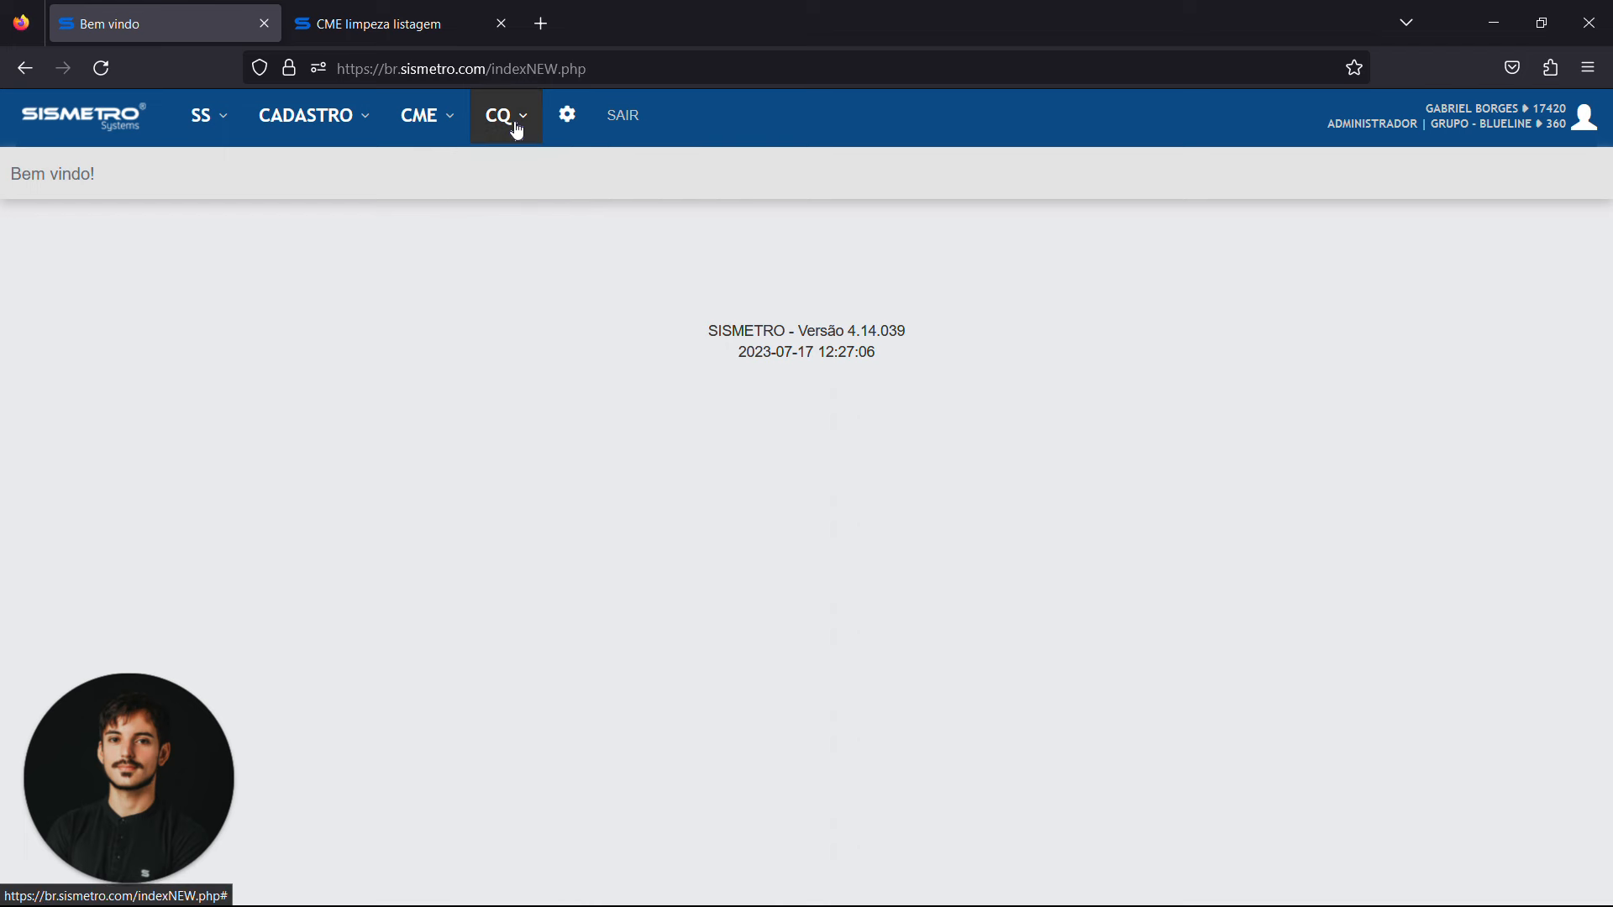
Open the service request reports, view the available report categories without changing the selection, and close the CME cleaning listing page
{"action": "left_click", "coordinate": [218, 134]}
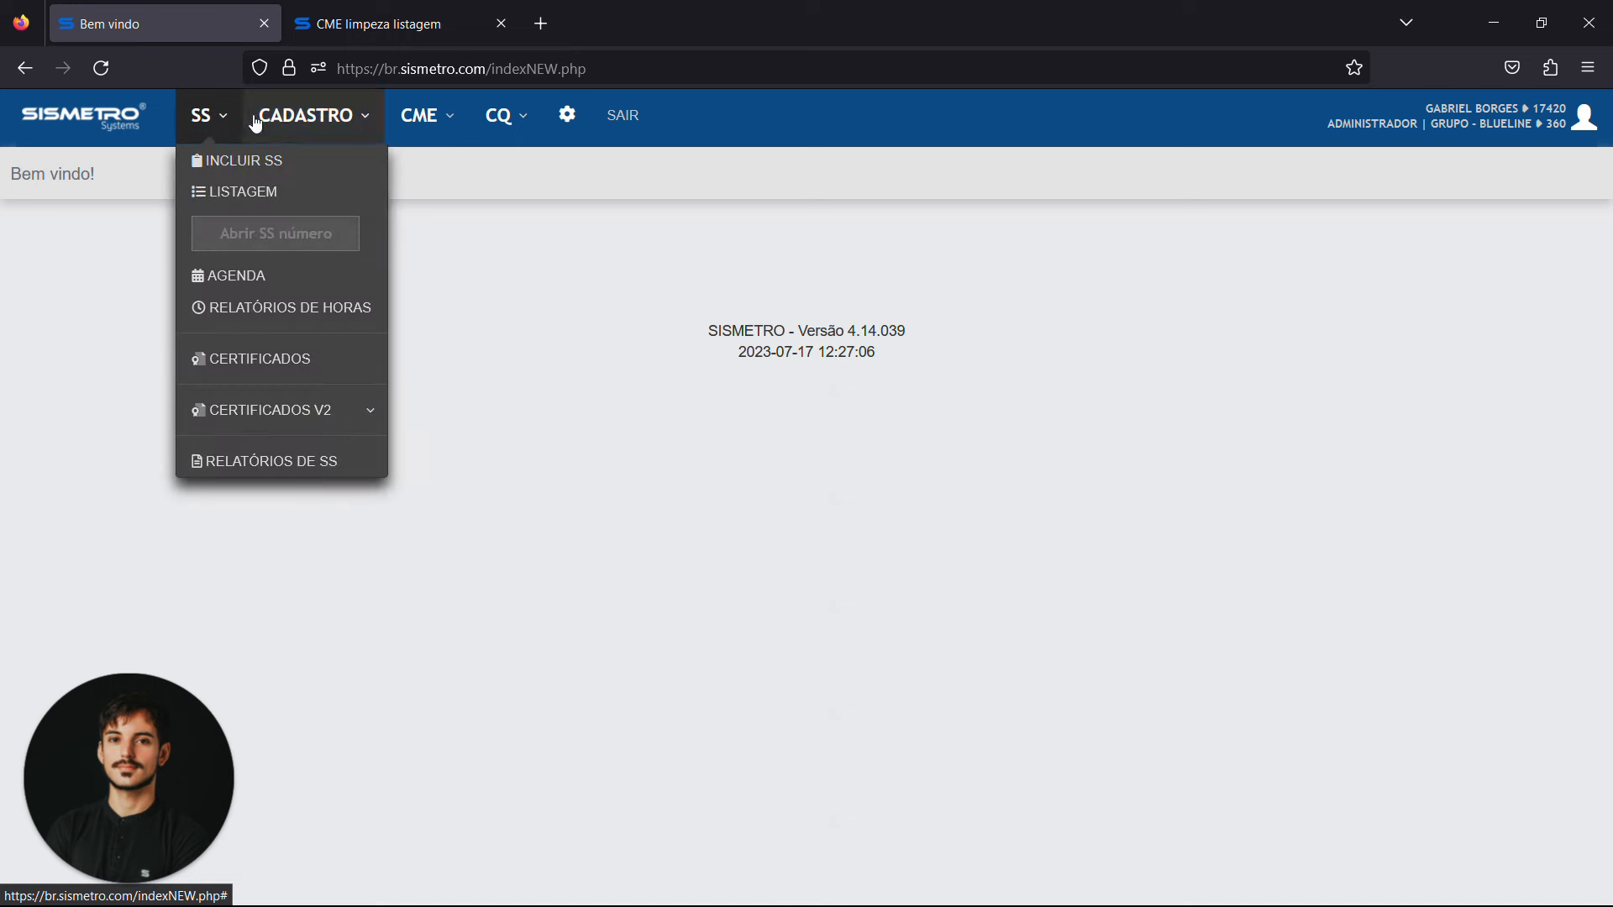
{"action": "left_click", "coordinate": [302, 471]}
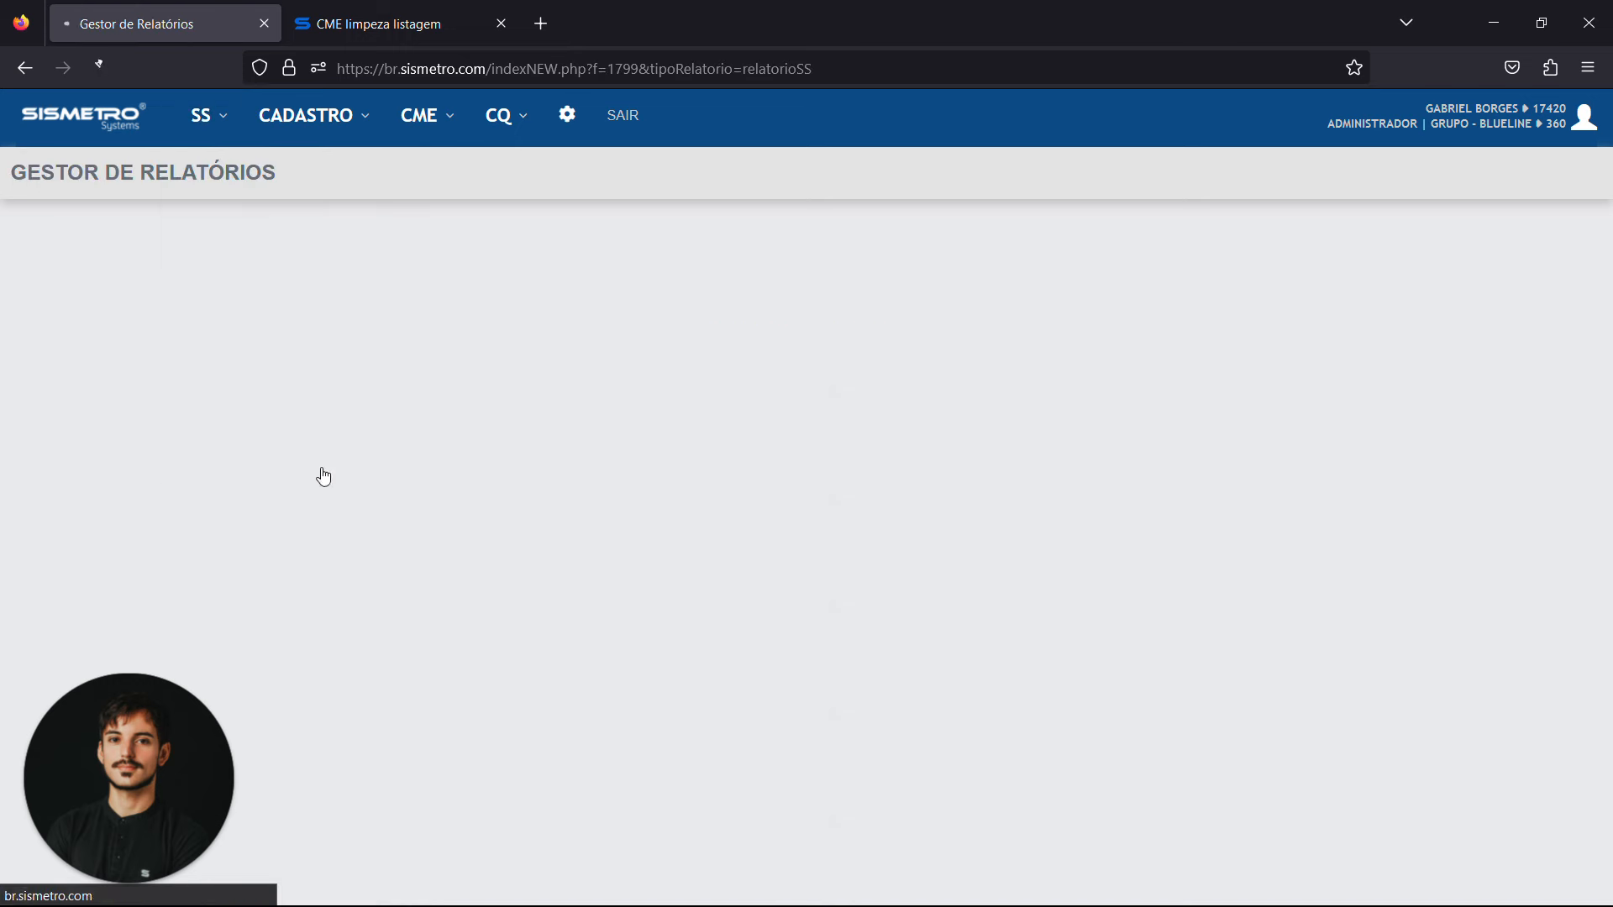
{"action": "left_click", "coordinate": [252, 238]}
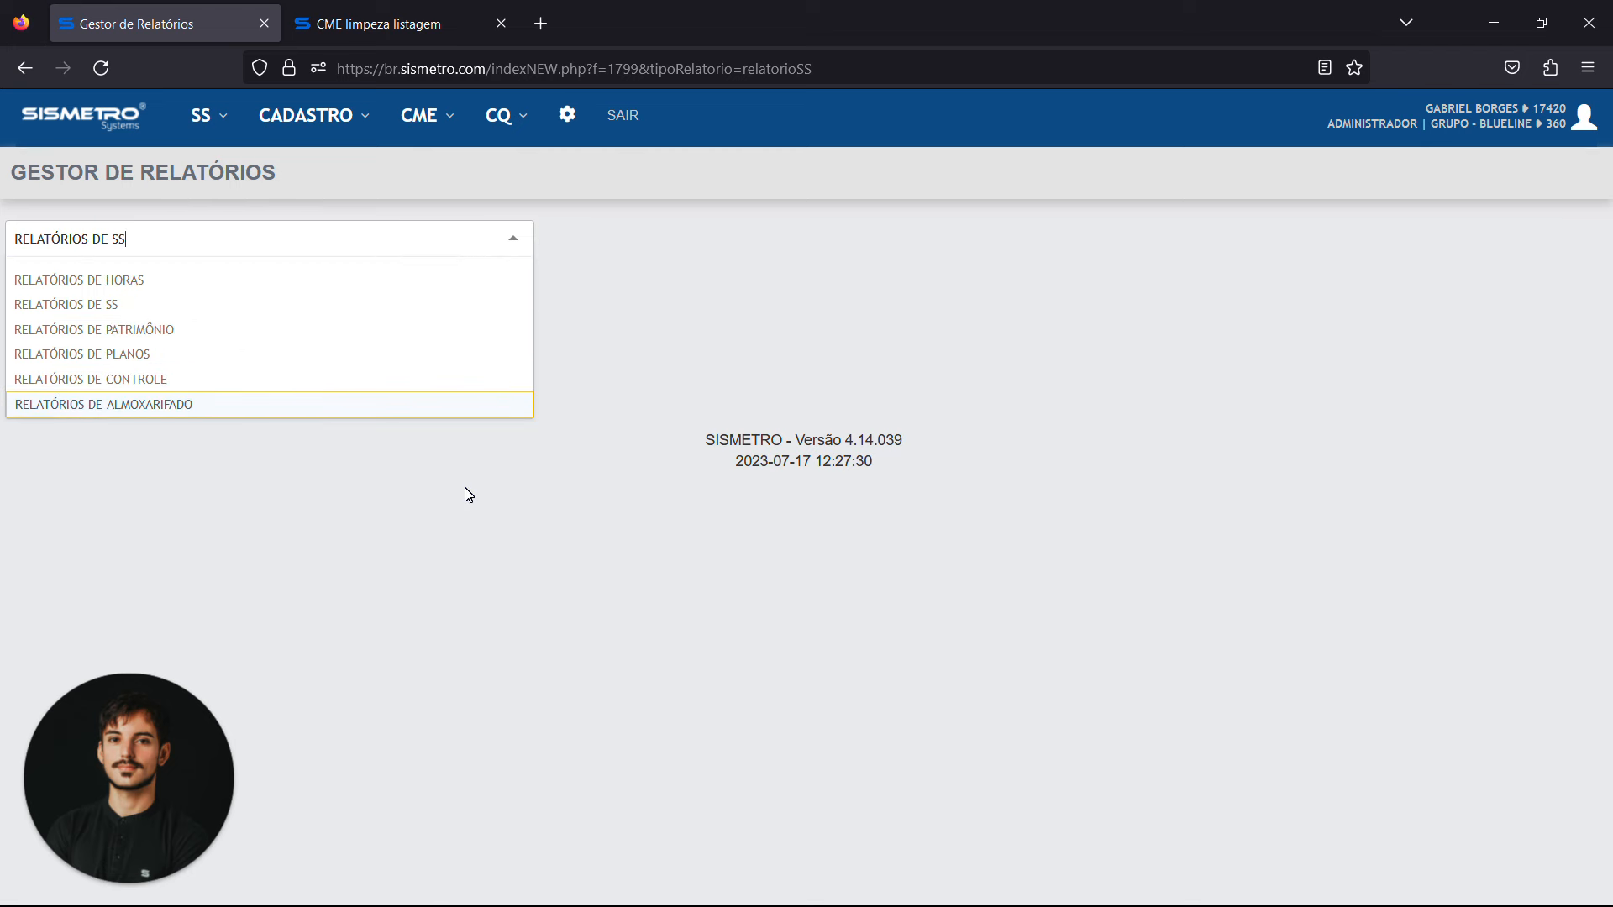
{"action": "left_click", "coordinate": [302, 475]}
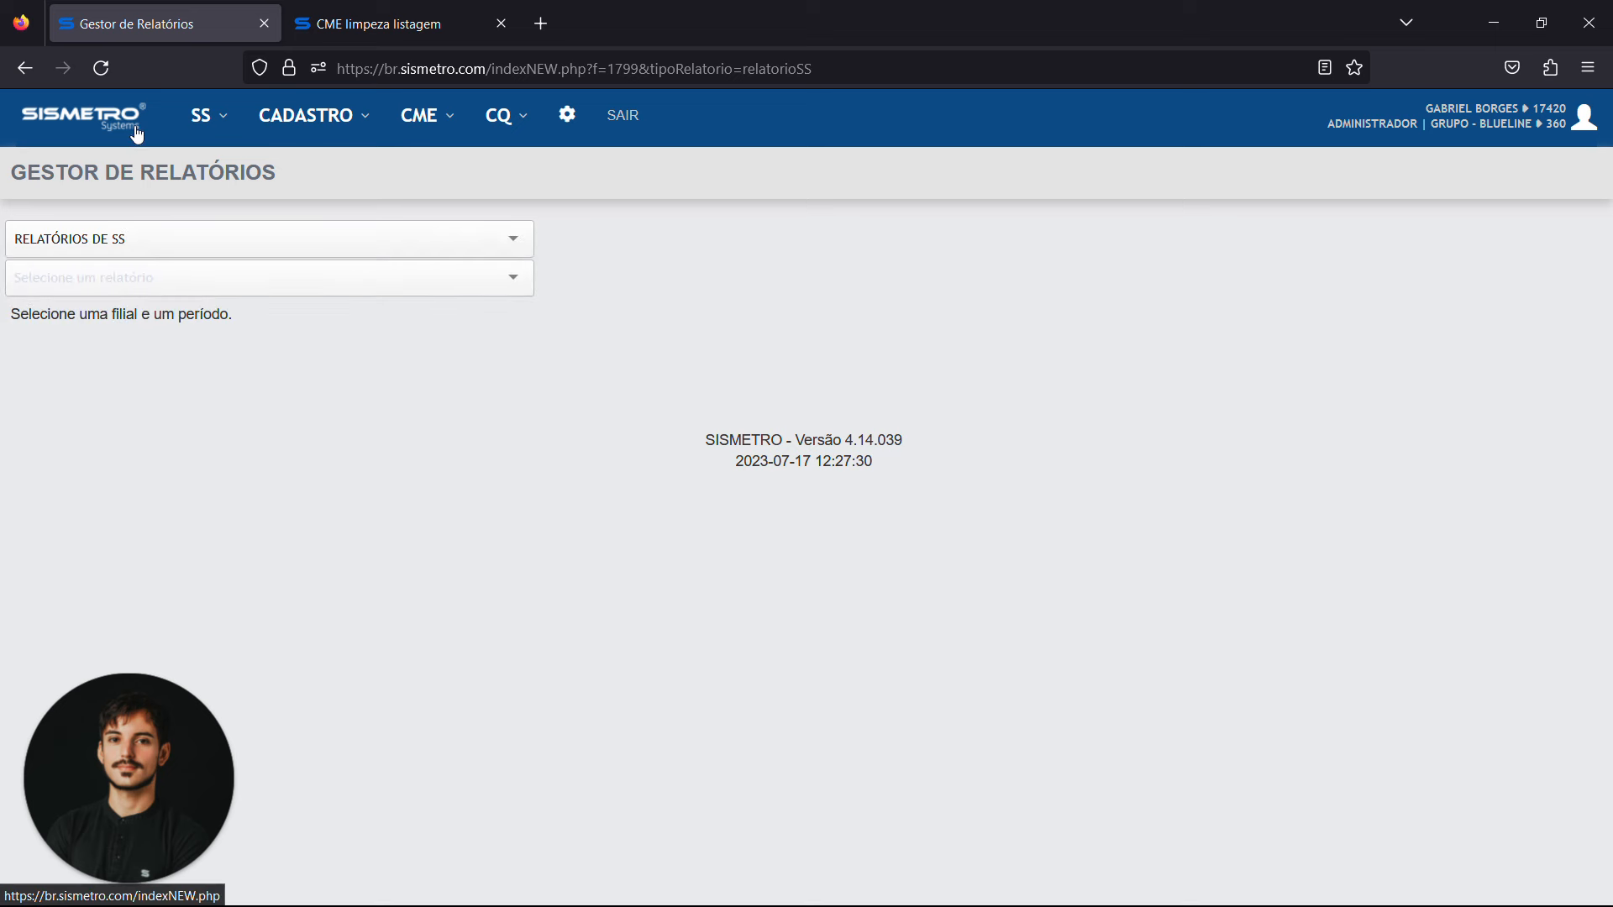
{"action": "left_click", "coordinate": [501, 24]}
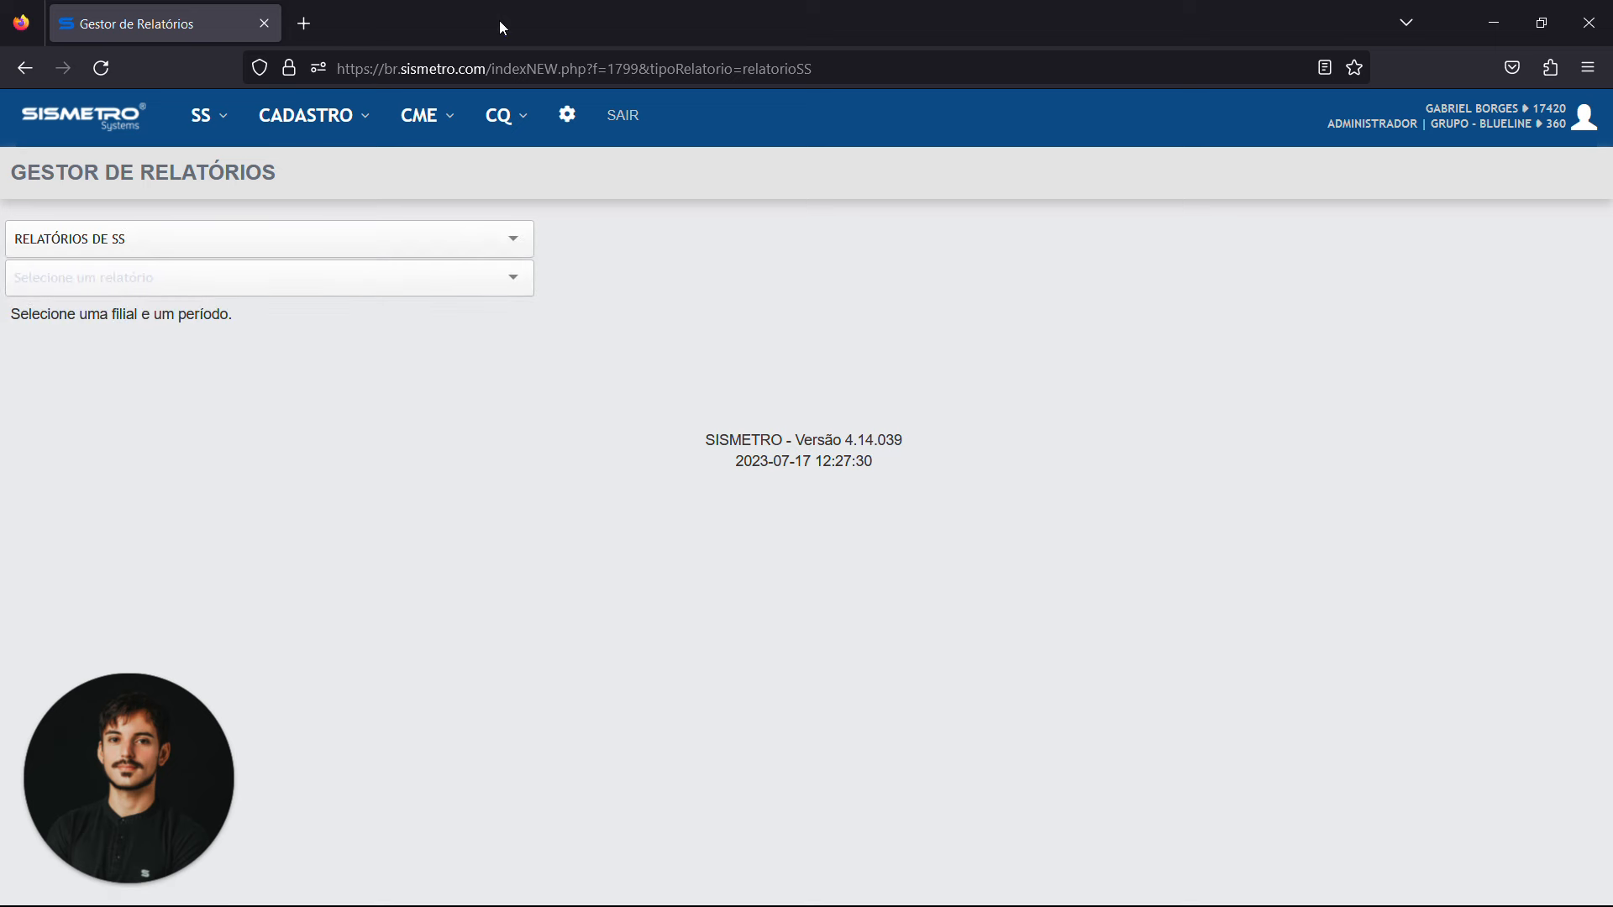
Open the service request agenda, examine its filters and July 2023 calendar, and return to the welcome page
{"action": "left_click", "coordinate": [205, 124]}
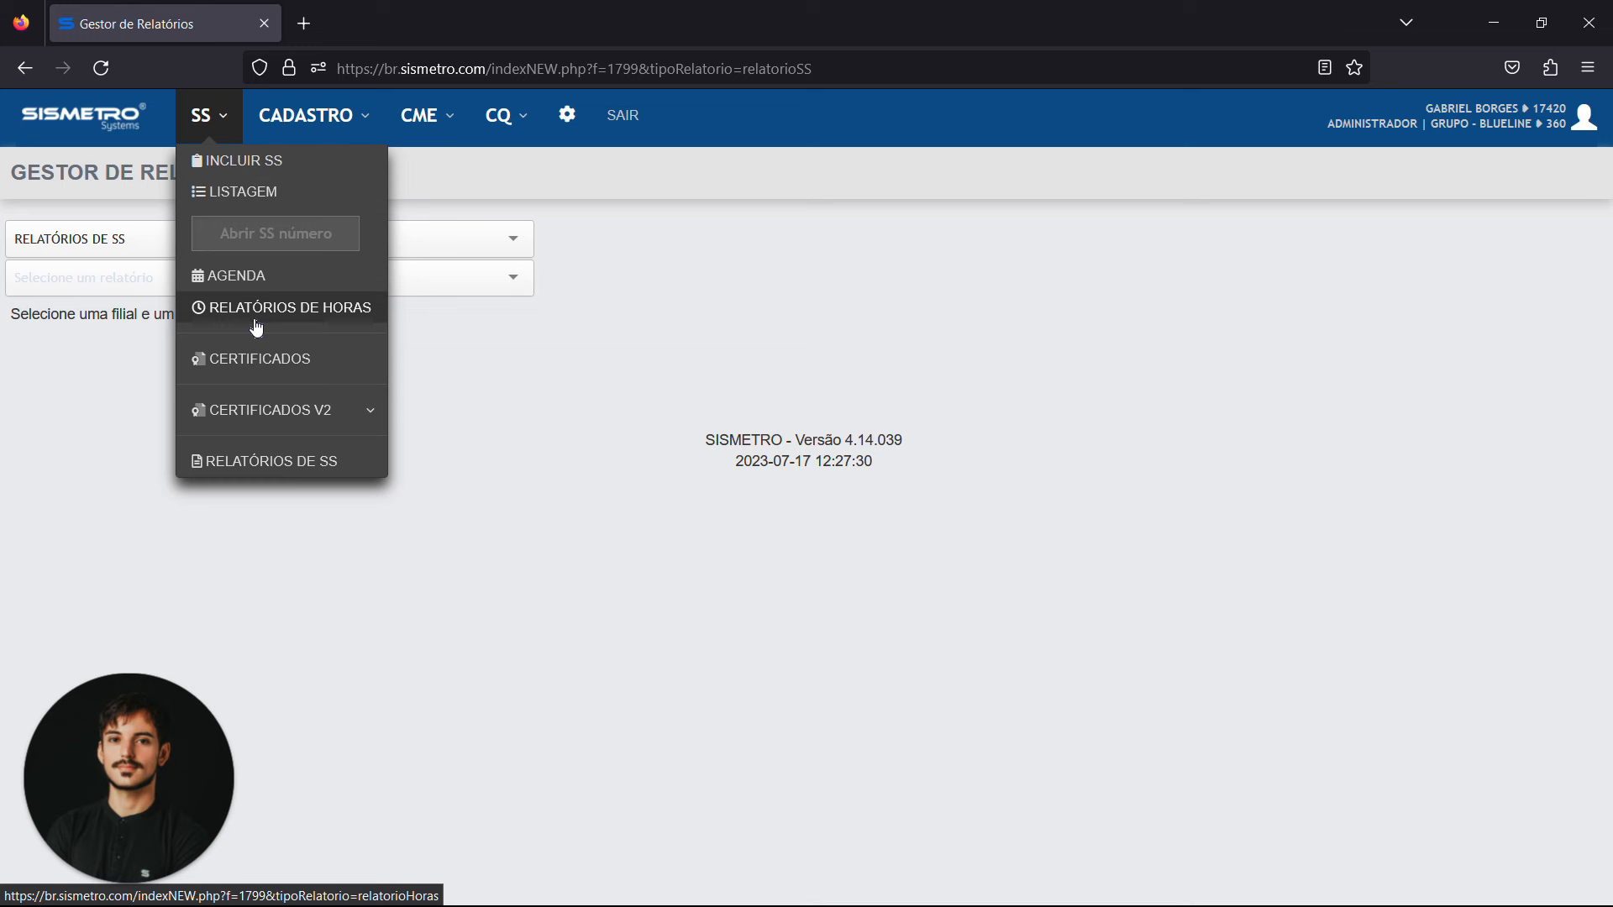
{"action": "left_click", "coordinate": [259, 277]}
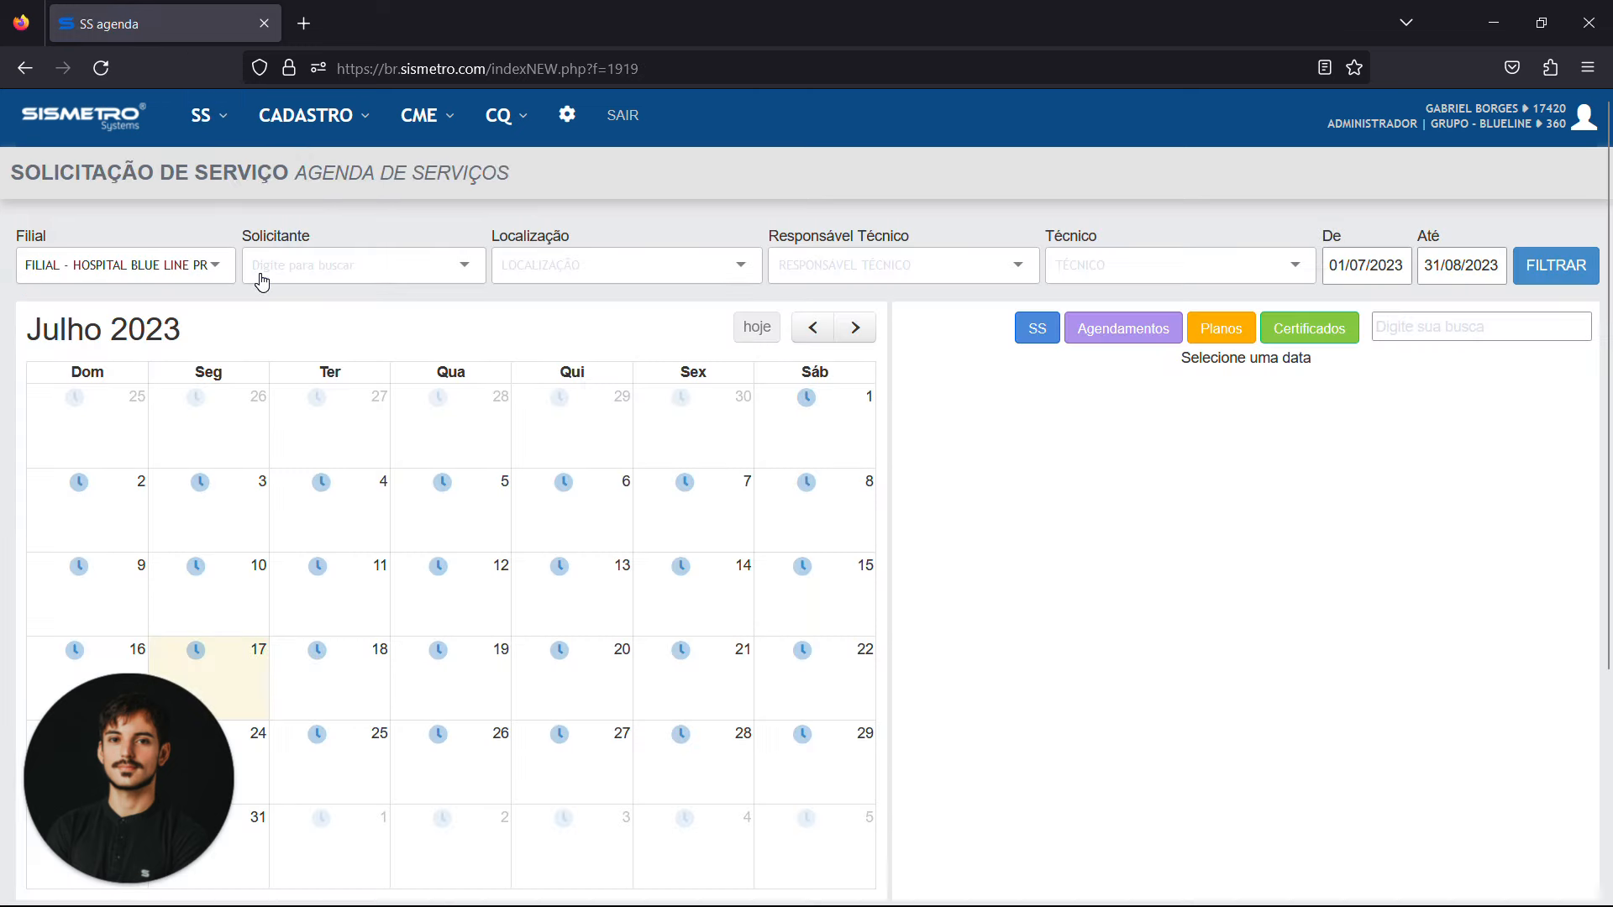
{"action": "scroll", "coordinate": [262, 282], "scroll_direction": "down", "scroll_amount": 3}
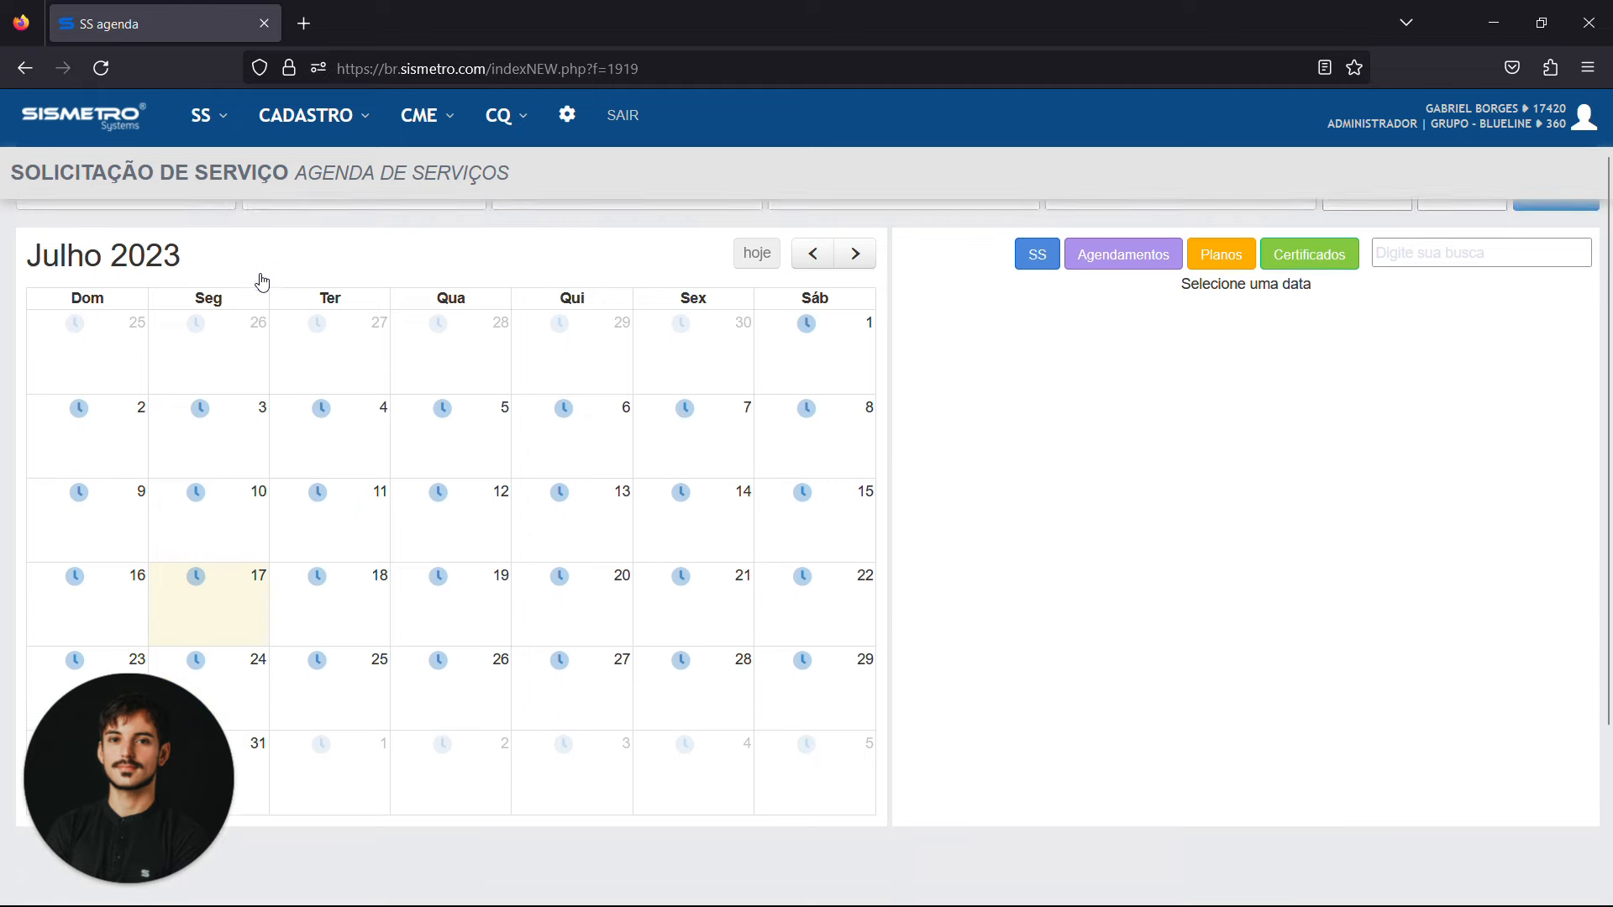
{"action": "scroll", "coordinate": [262, 281], "scroll_direction": "up", "scroll_amount": 3}
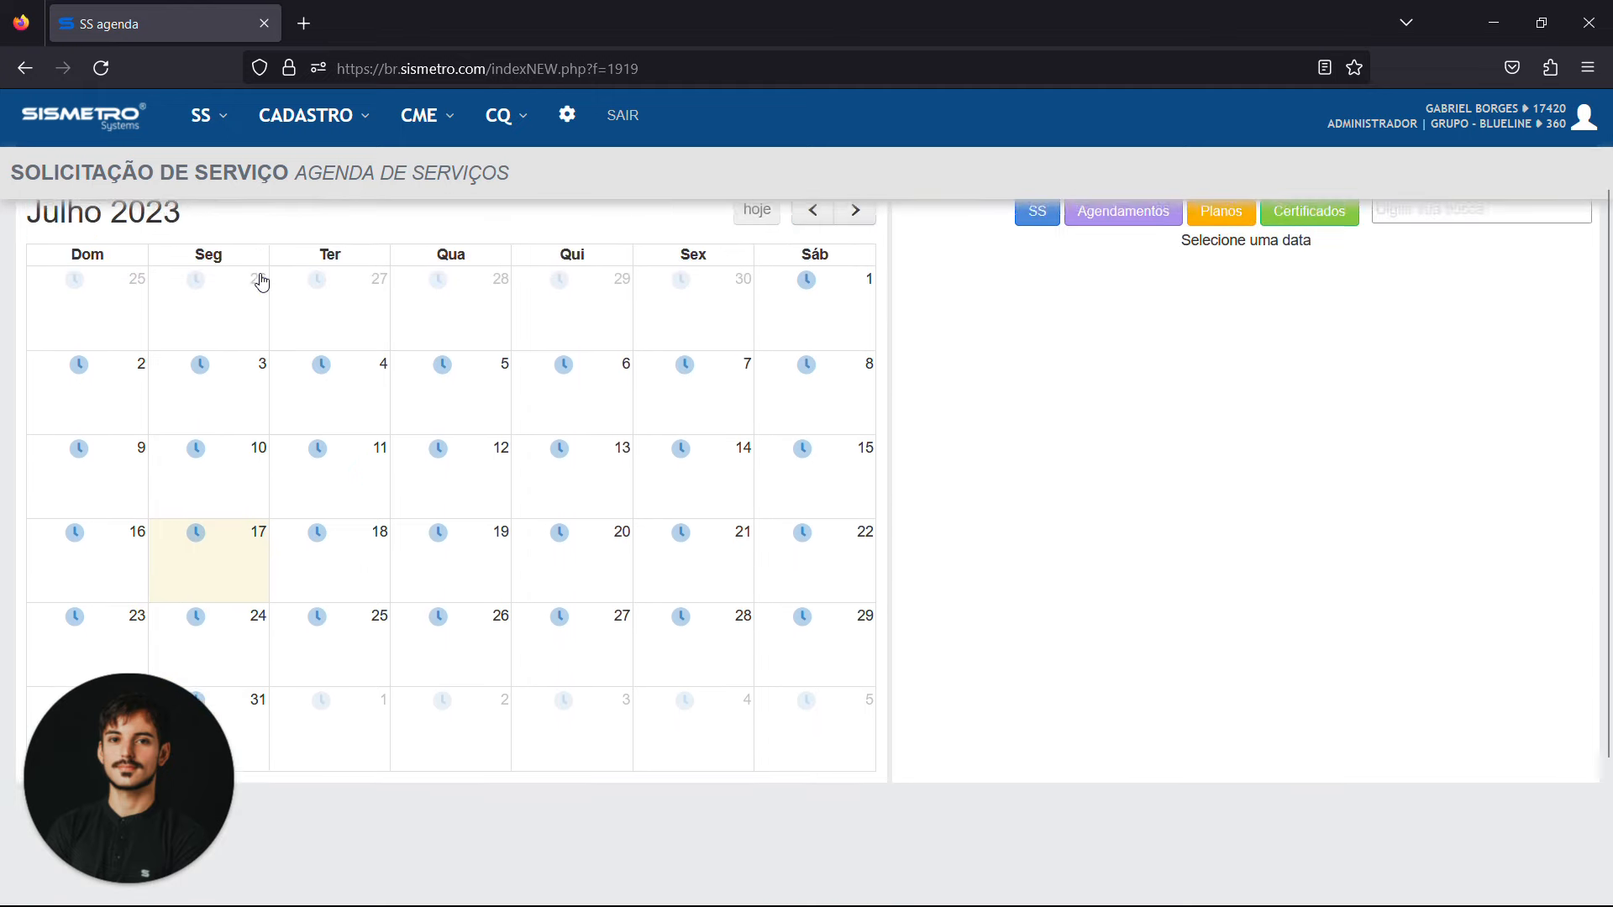
{"action": "scroll", "coordinate": [263, 283], "scroll_direction": "down", "scroll_amount": 1}
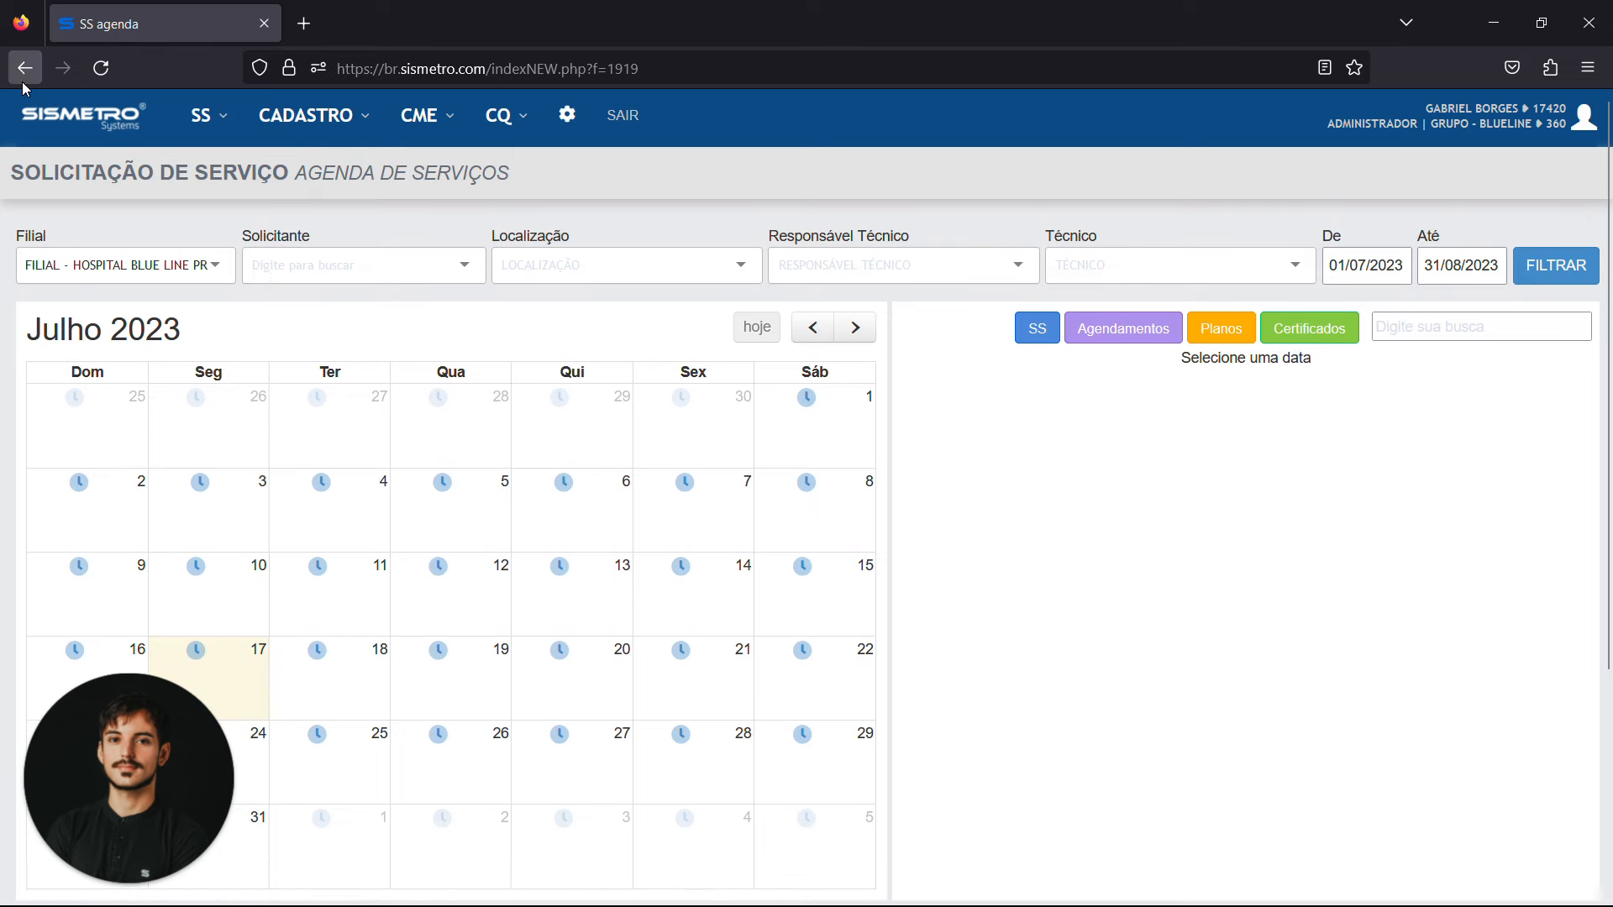
{"action": "left_click", "coordinate": [119, 141]}
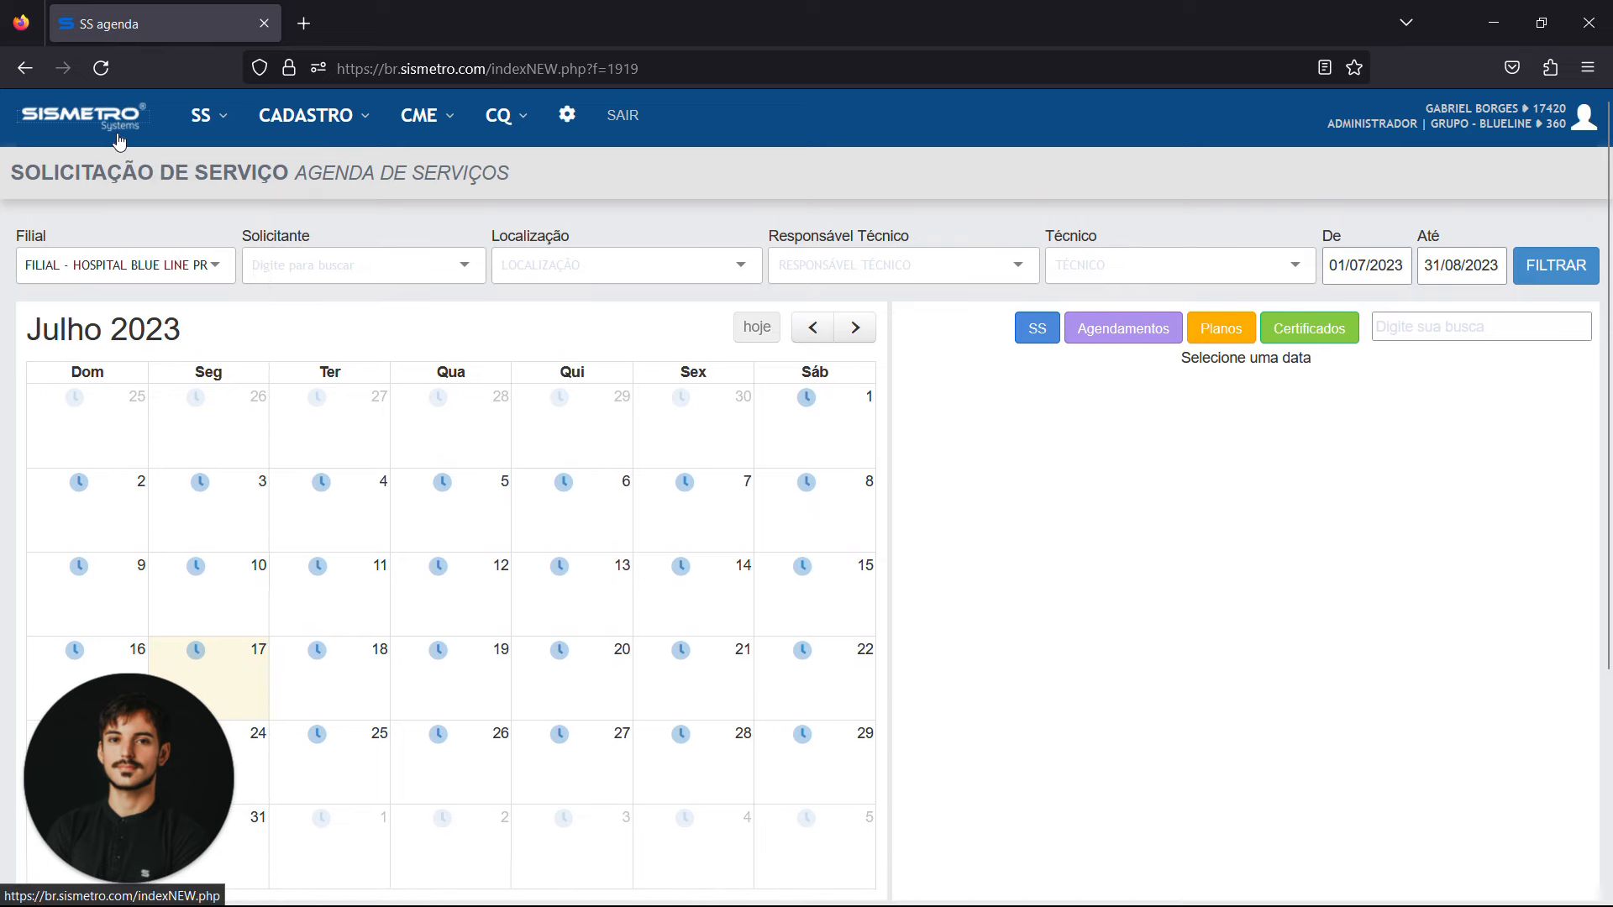